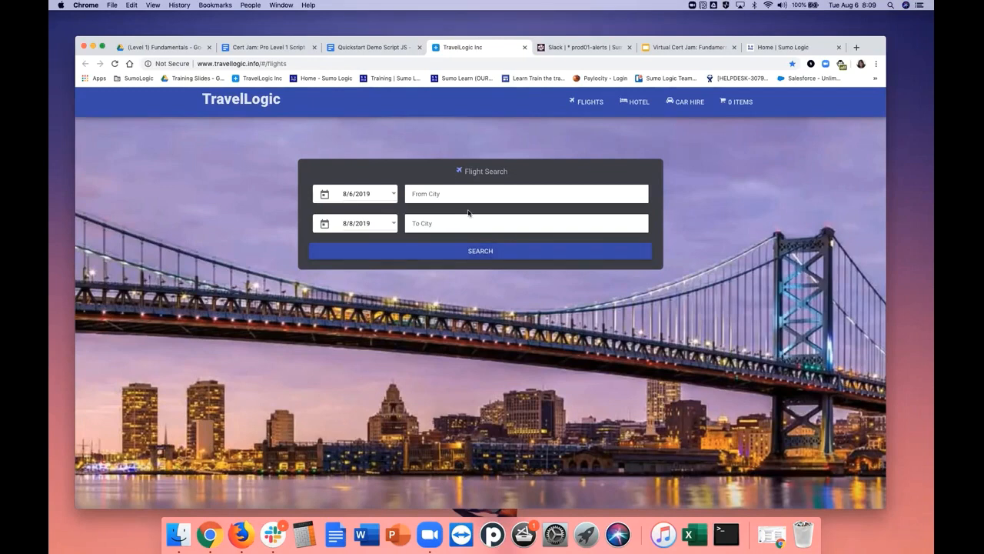
Switch to Slack and examine the Gateway Response Time Outlier alert and its description in the prod01-alerts channel
left_click(594, 50)
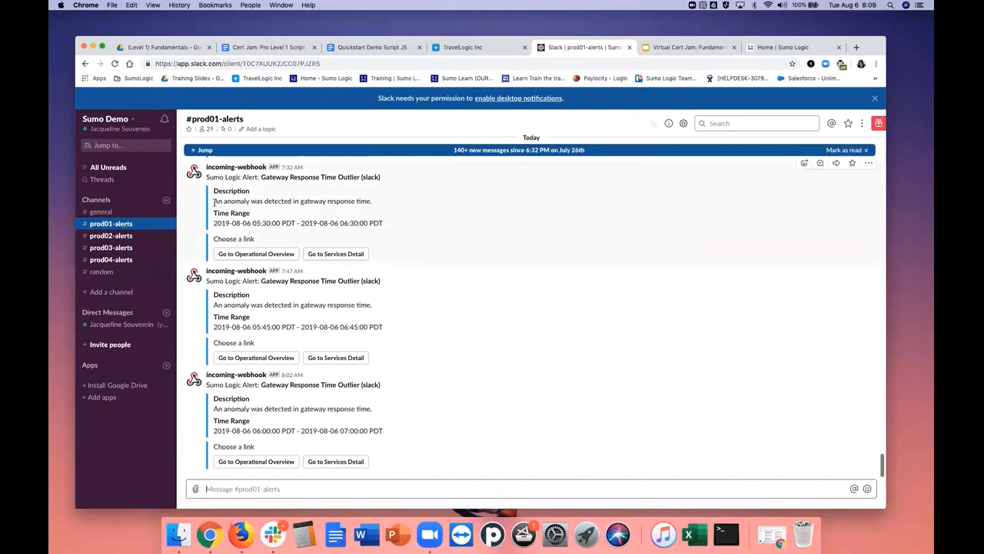
left_click_drag(214, 201, 313, 201)
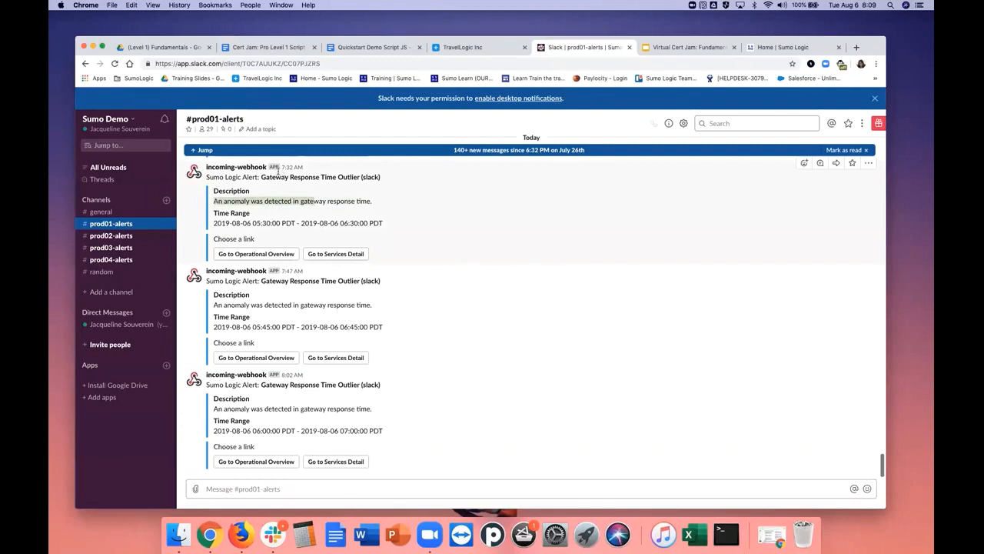
left_click_drag(261, 177, 378, 185)
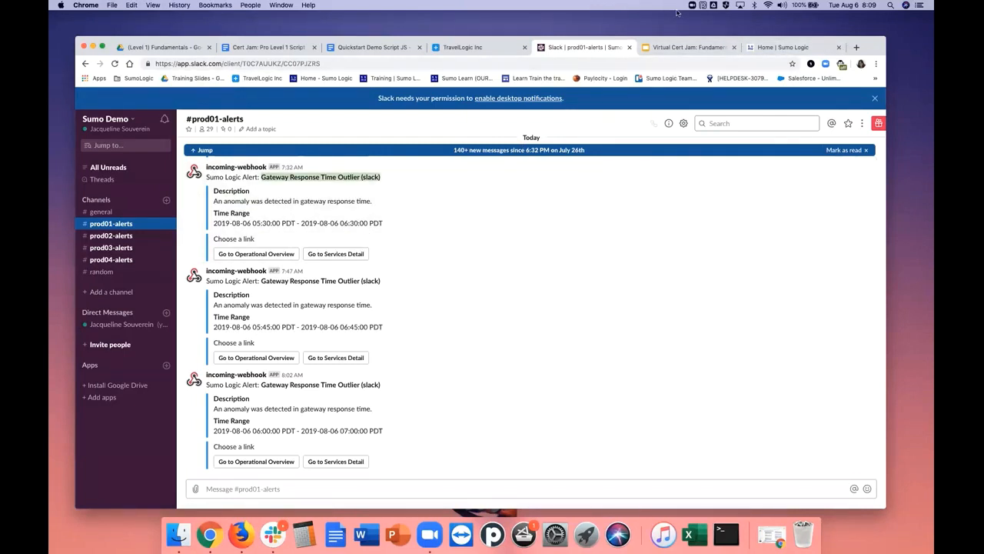
Switch to Sumo Logic and examine the TravelLogic - Business Overview and Security Overview 3.0 Infrastructure dashboards
left_click(778, 49)
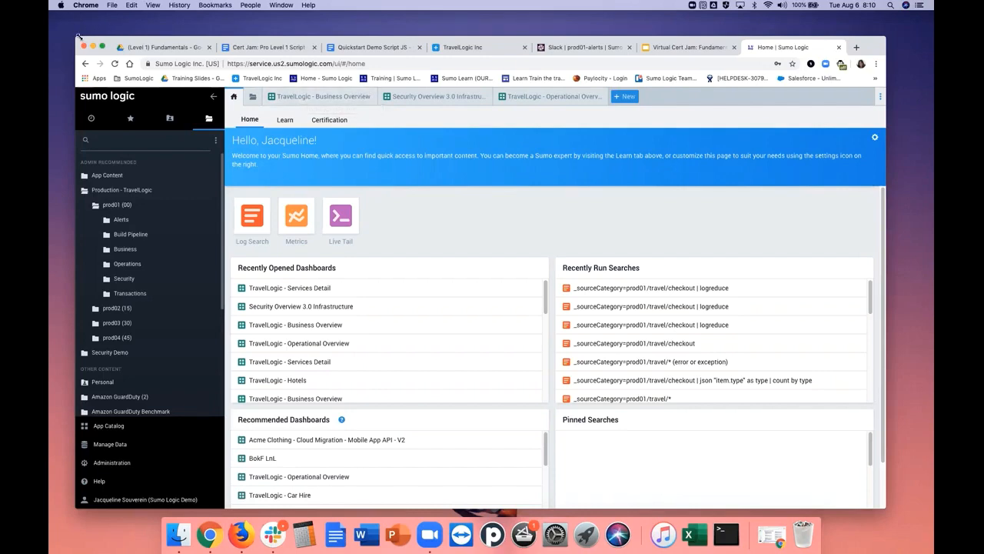
left_click_drag(76, 37, 61, 12)
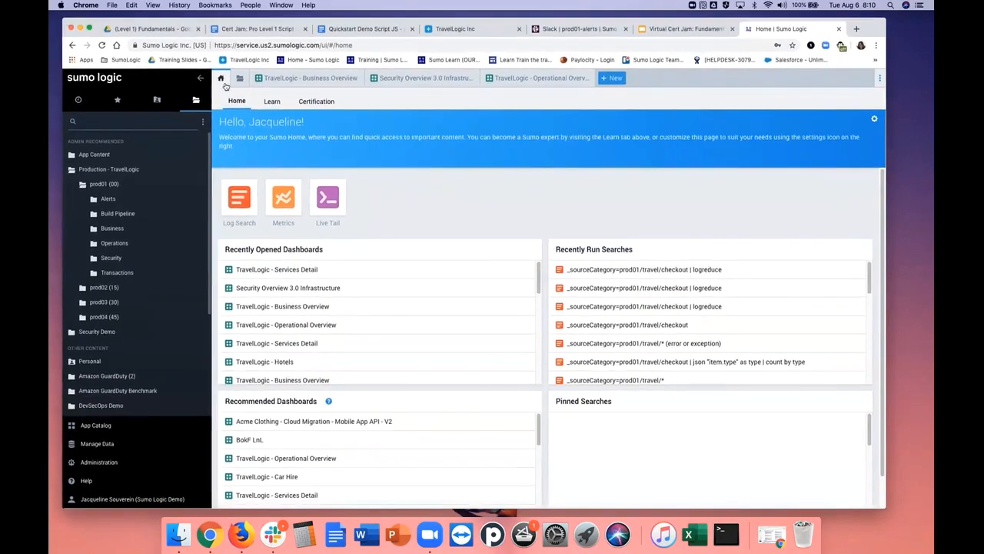
left_click(288, 79)
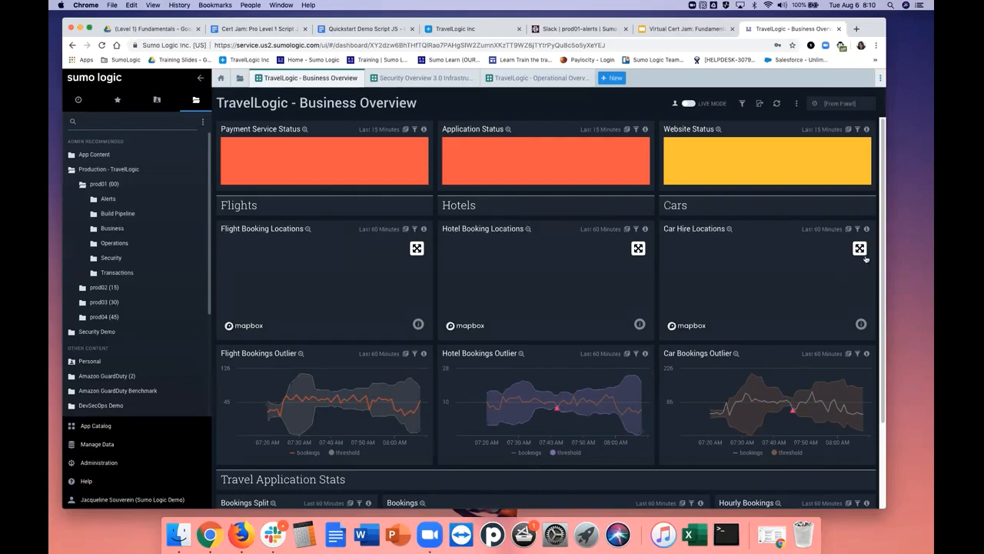
left_click_drag(886, 260, 880, 288)
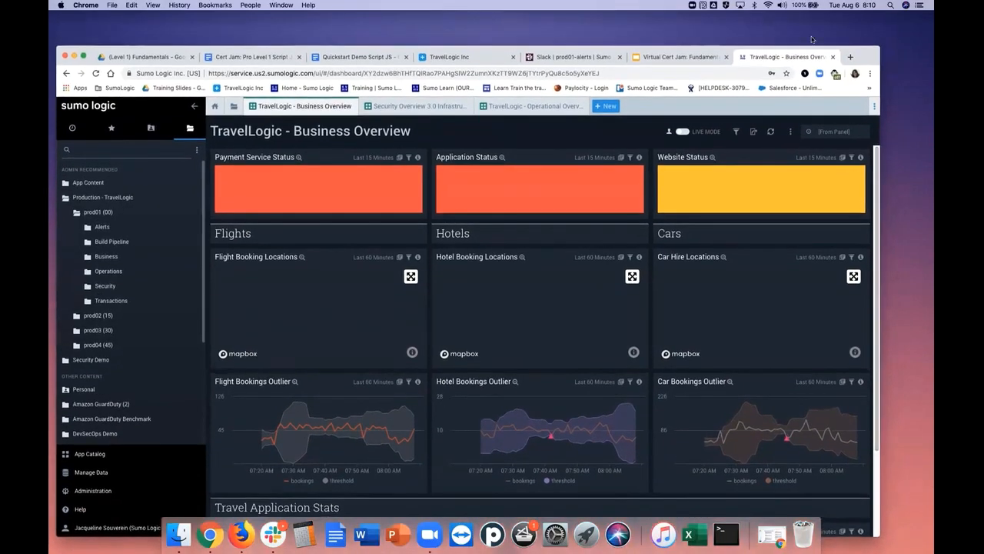
left_click_drag(865, 59, 877, 28)
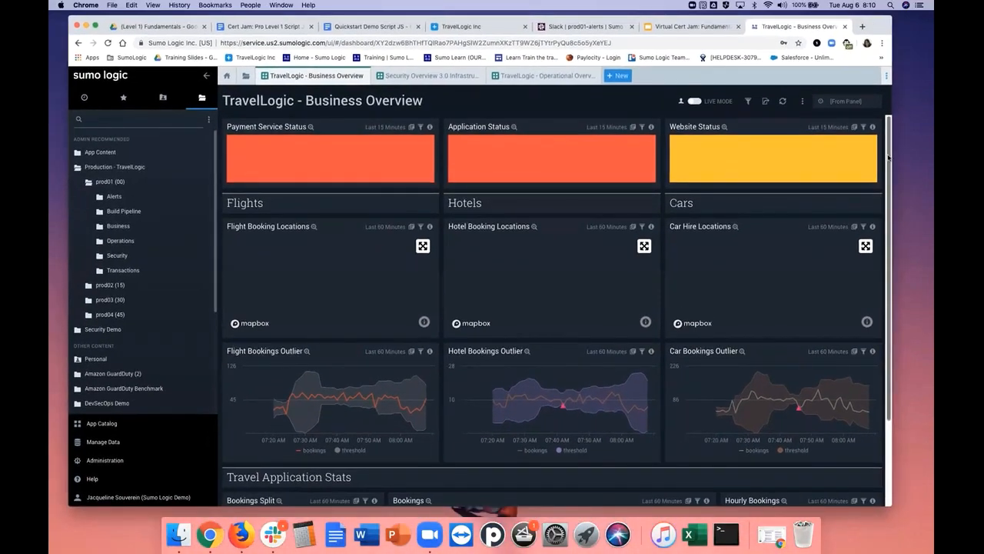
left_click_drag(888, 157, 887, 242)
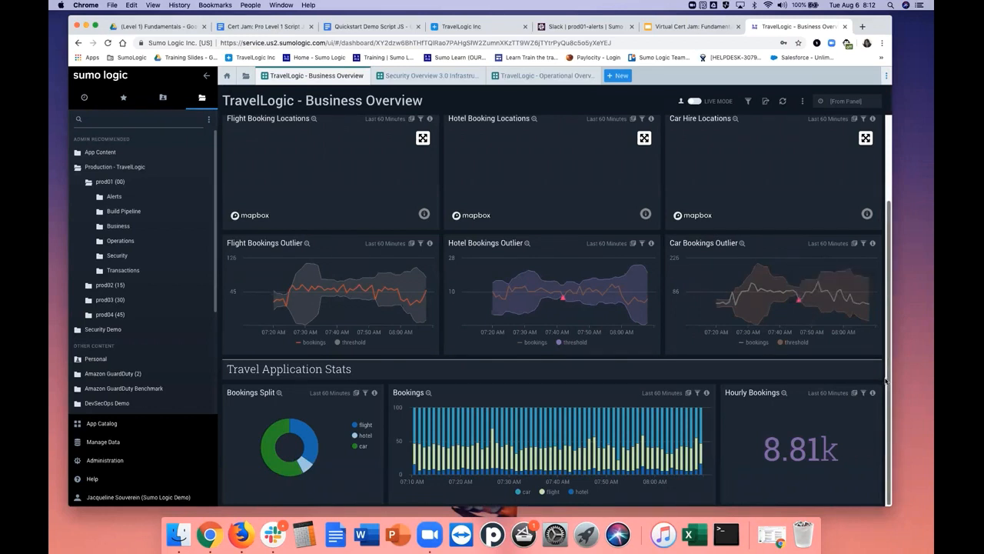
mouse_move(807, 314)
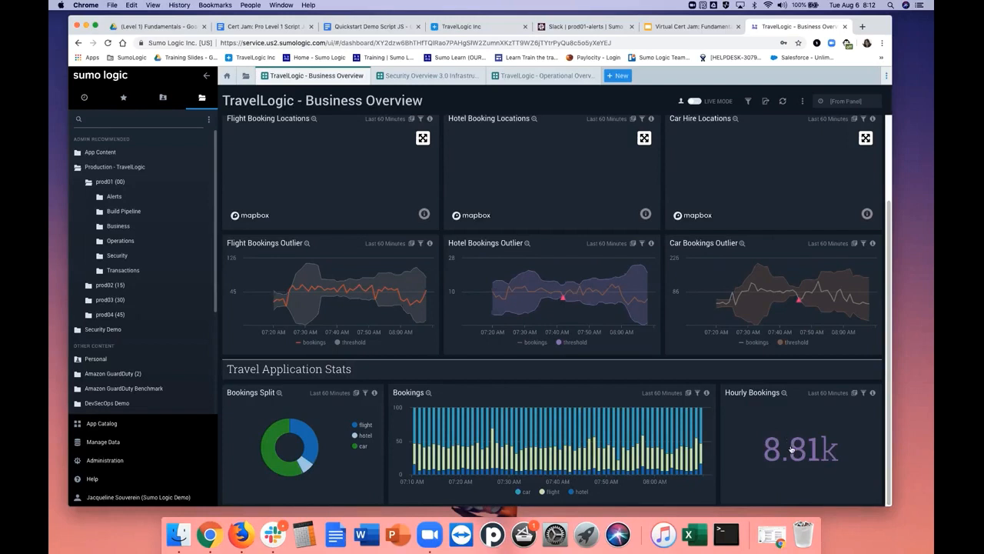
left_click(413, 77)
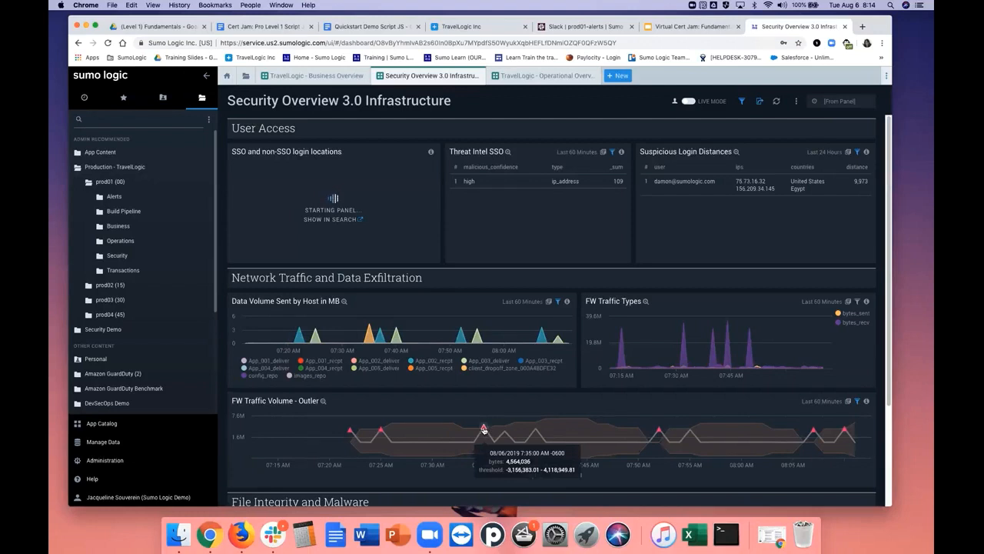
Examine the TravelLogic - Operational Overview dashboard and recheck the Gateway Response Time Outlier alert in Slack
left_click(527, 78)
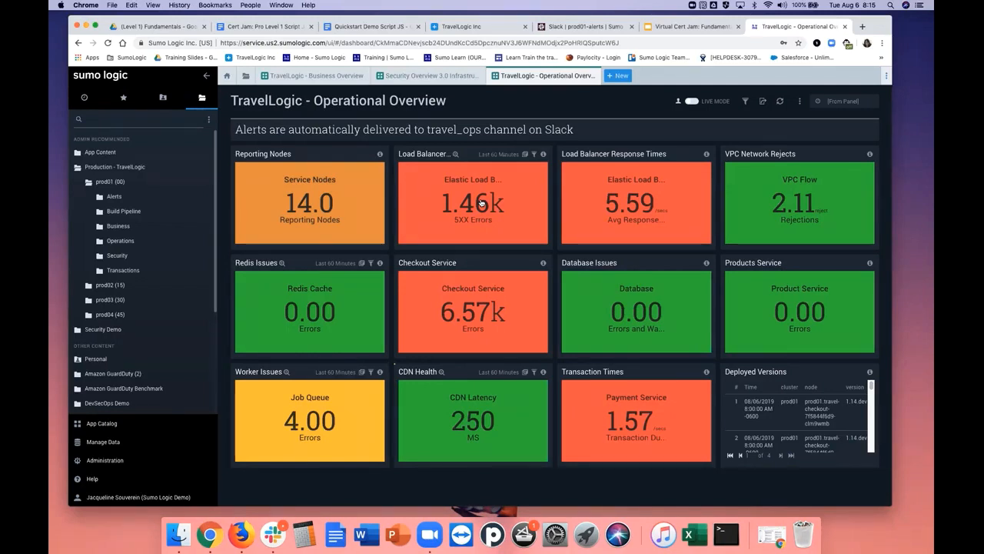
left_click(555, 27)
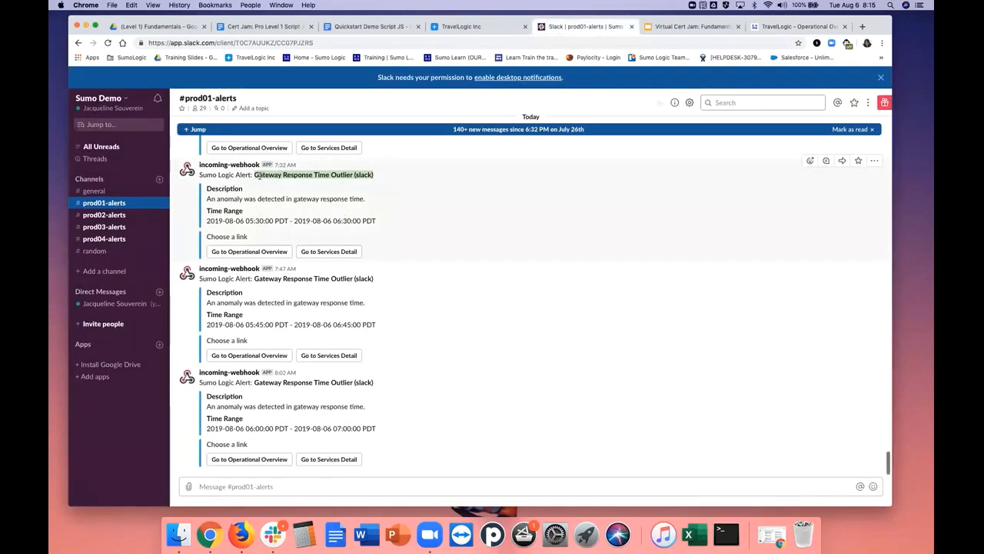
left_click_drag(258, 175, 255, 175)
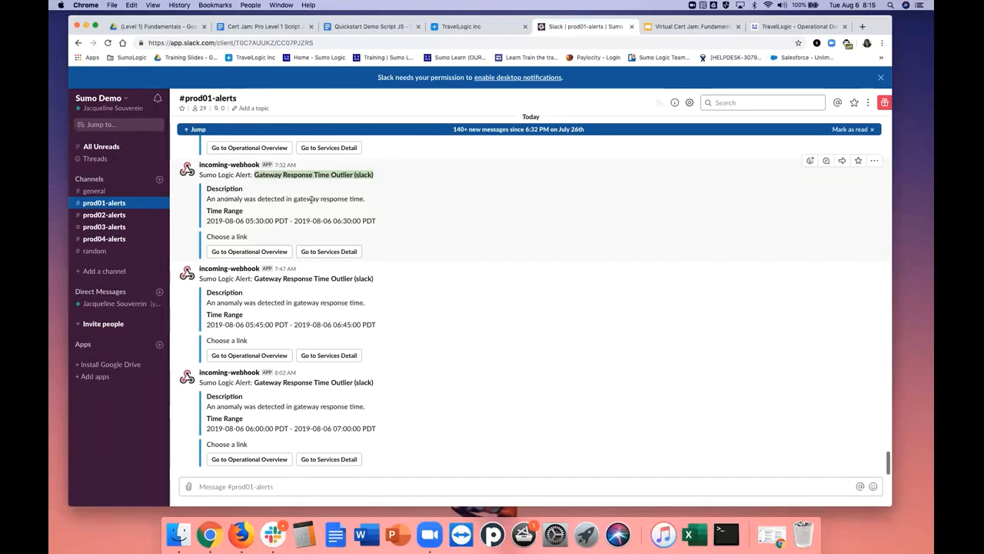
Return to Sumo Logic, drill down from the Checkout Service tile to its Services Detail dashboard, and collapse the navigation sidebar
left_click(774, 29)
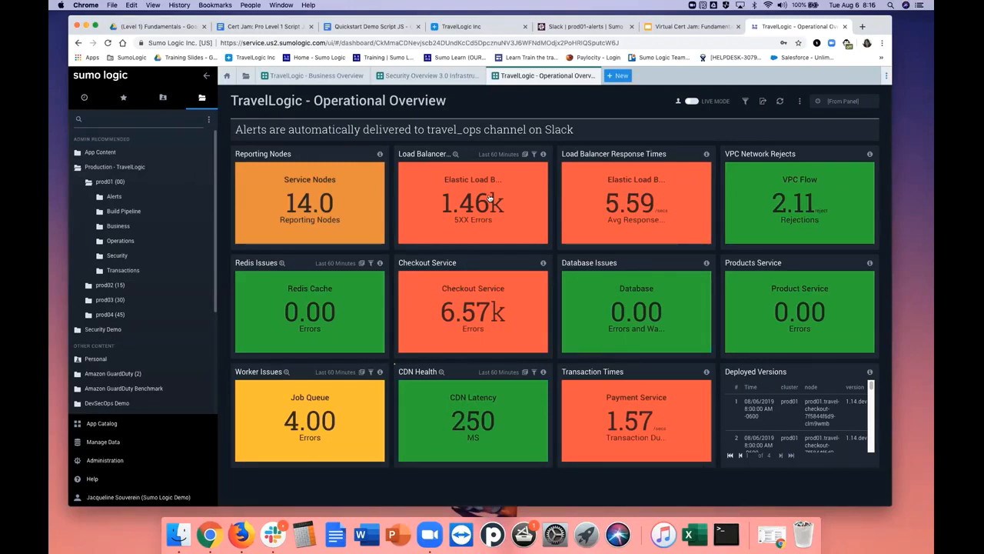
left_click(467, 290)
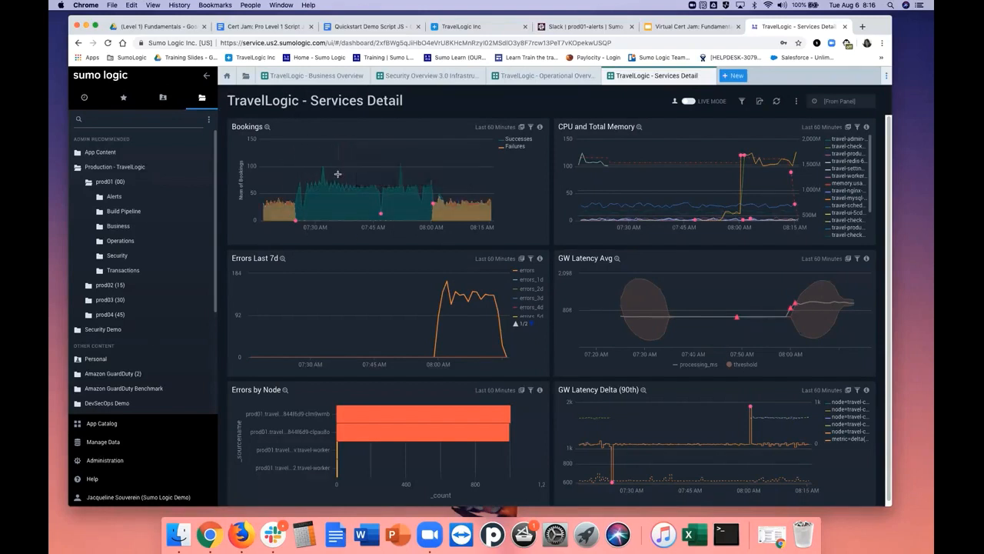
left_click(206, 77)
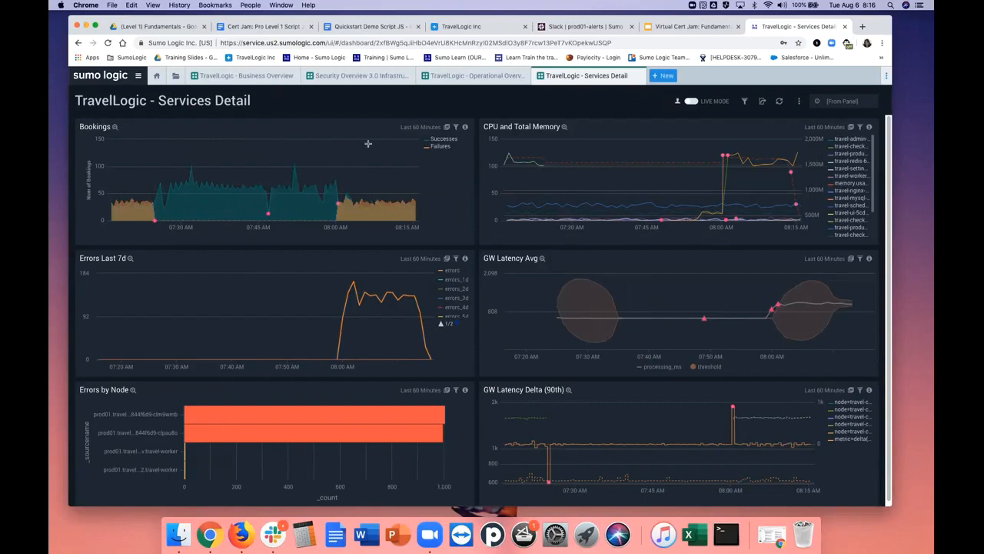
Inspect the enlarged Bookings and Errors Last 7d charts, hiding and restoring the errors series in the latter
left_click(115, 128)
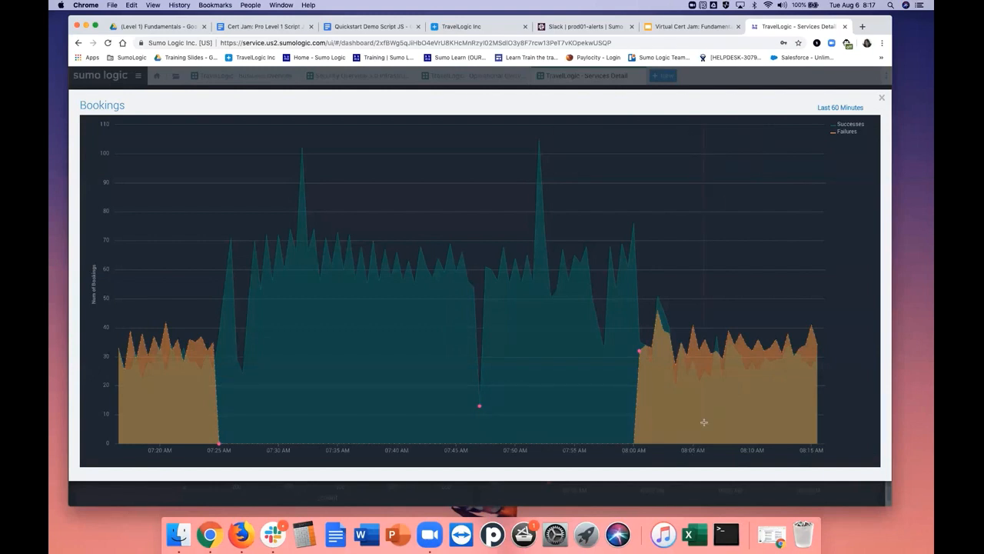
left_click(883, 99)
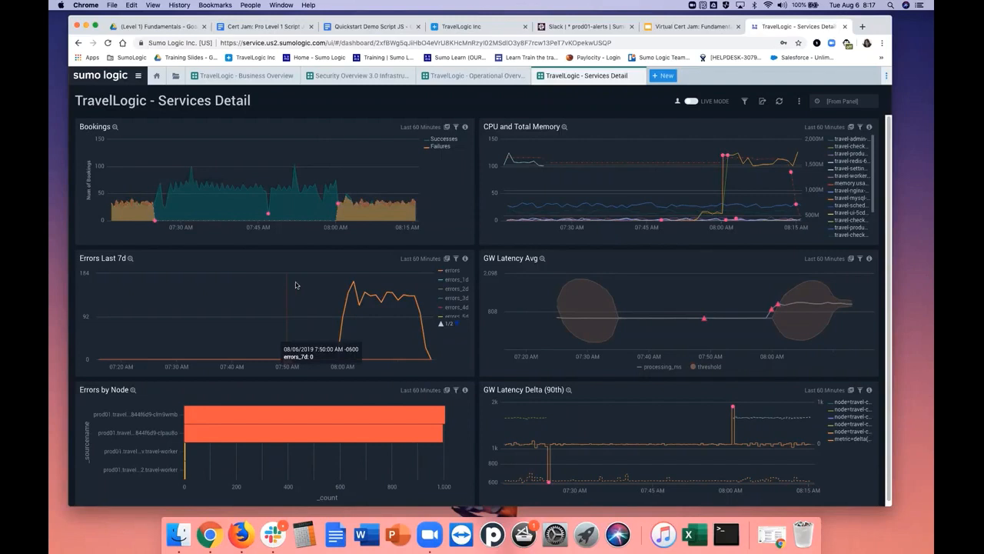
left_click(130, 259)
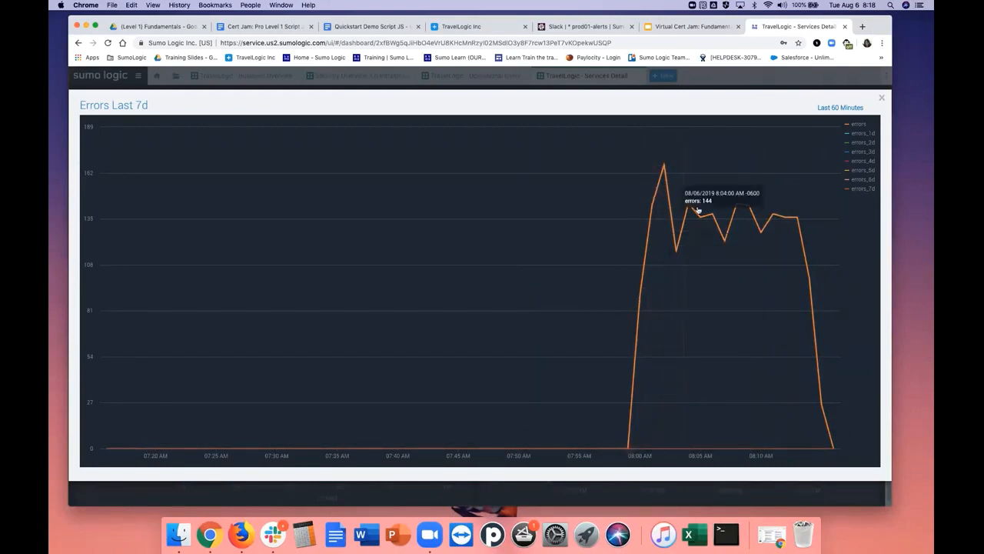
left_click(856, 126)
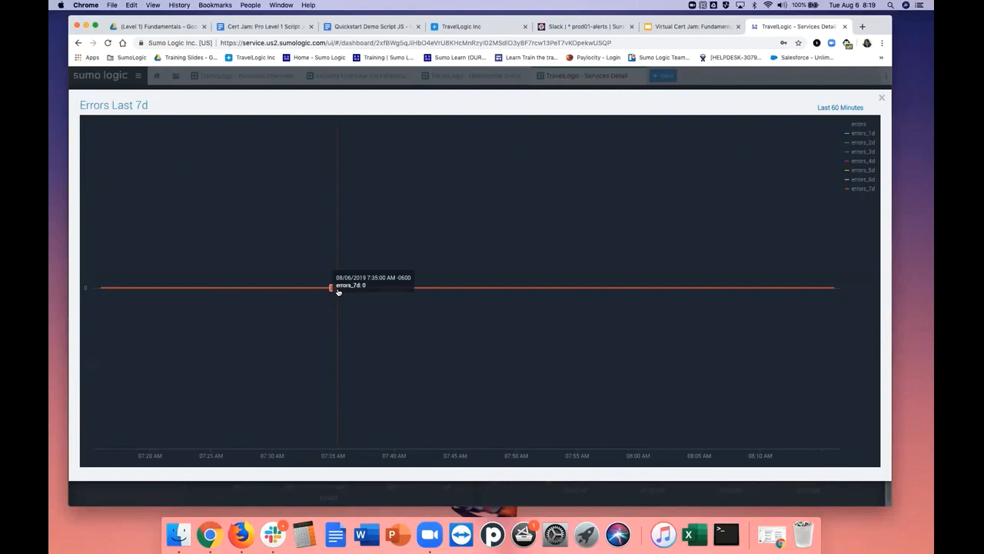
left_click(858, 126)
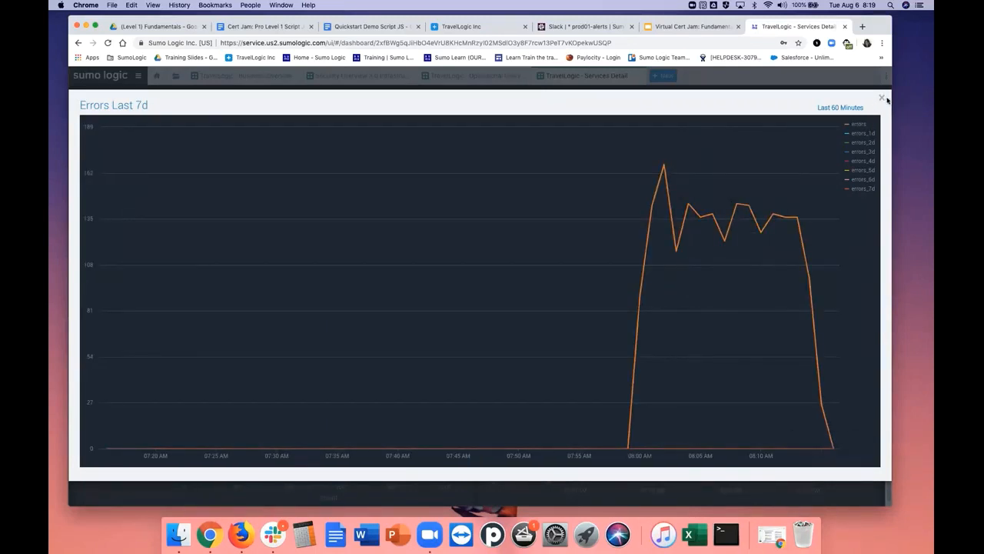
left_click(883, 99)
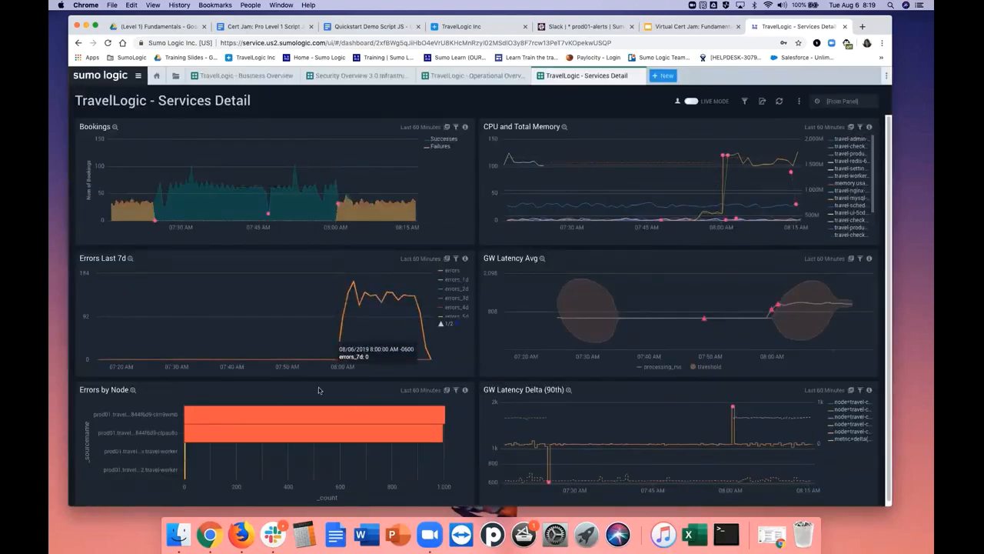
Enlarge the Errors by Node chart to compare the error counts of the prod01 travel nodes, and close it
left_click(132, 391)
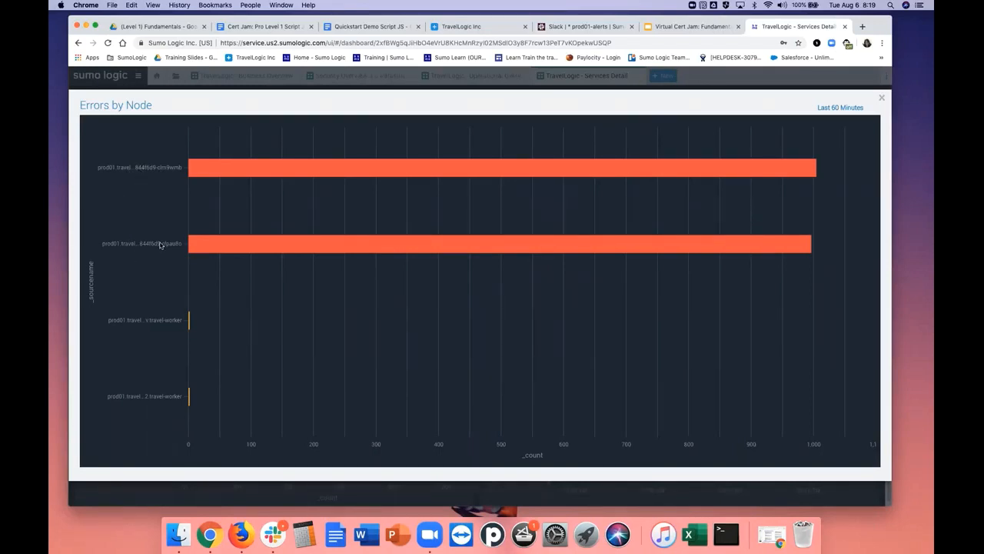
mouse_move(220, 170)
left_click(884, 99)
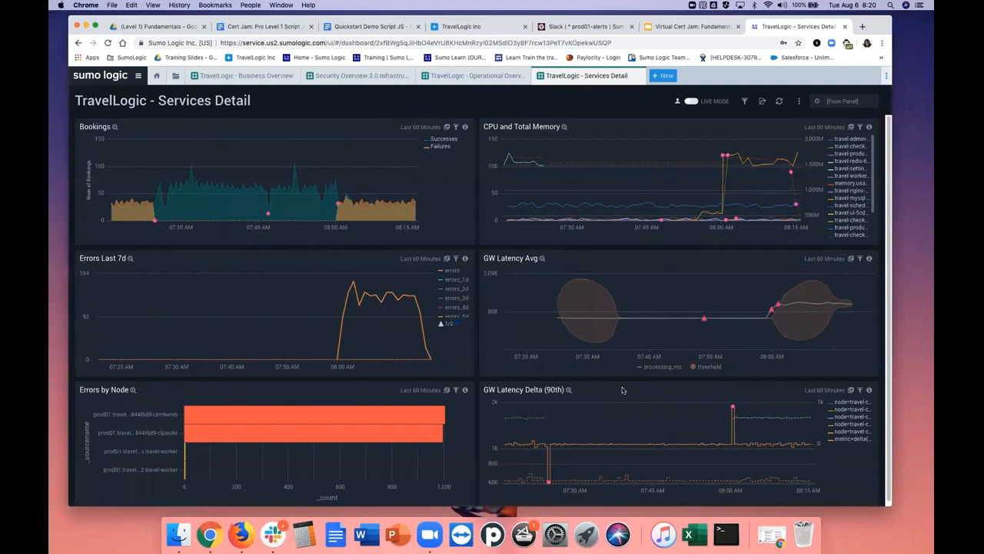
Enlarge the GW Latency Delta (90th) chart, inspect its two outlier points, and close it
left_click(569, 390)
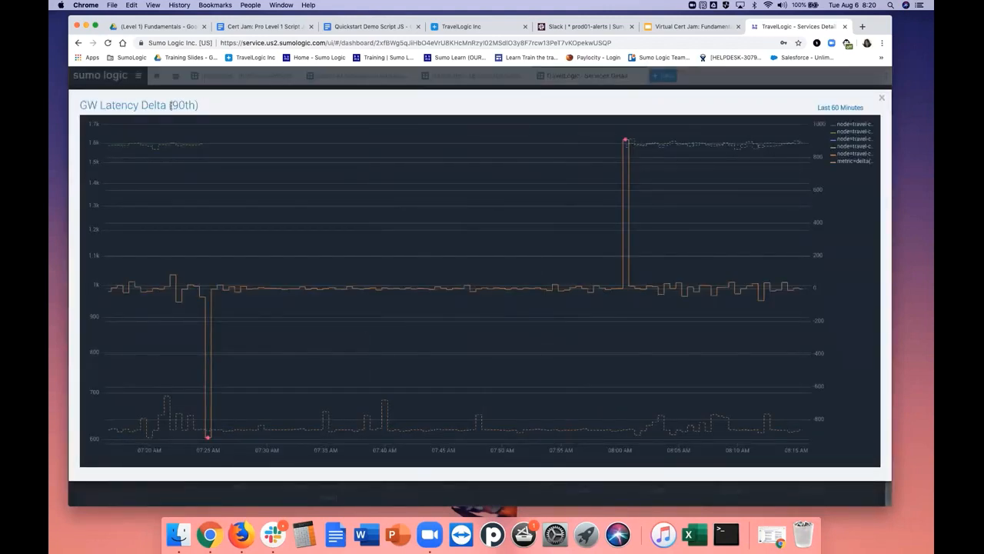
mouse_move(208, 299)
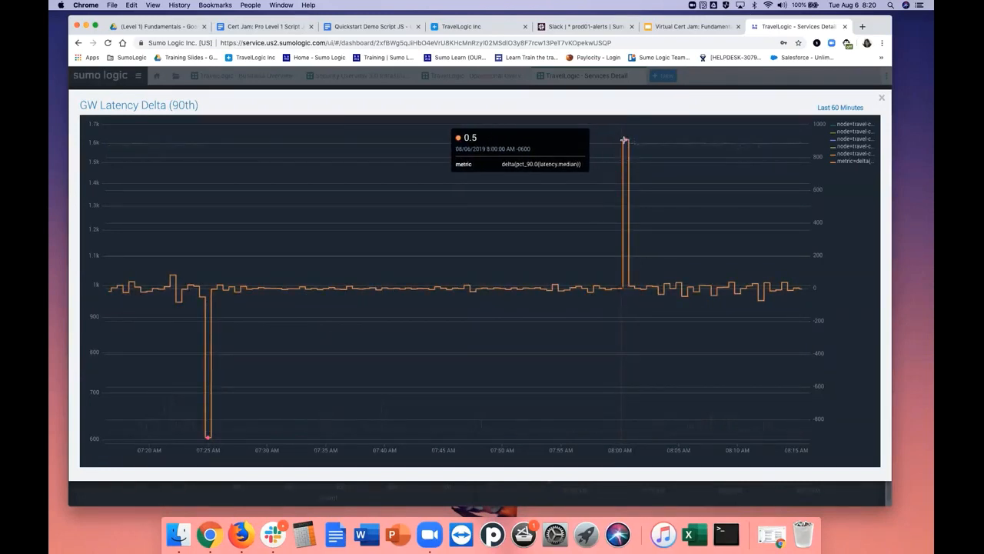
mouse_move(626, 142)
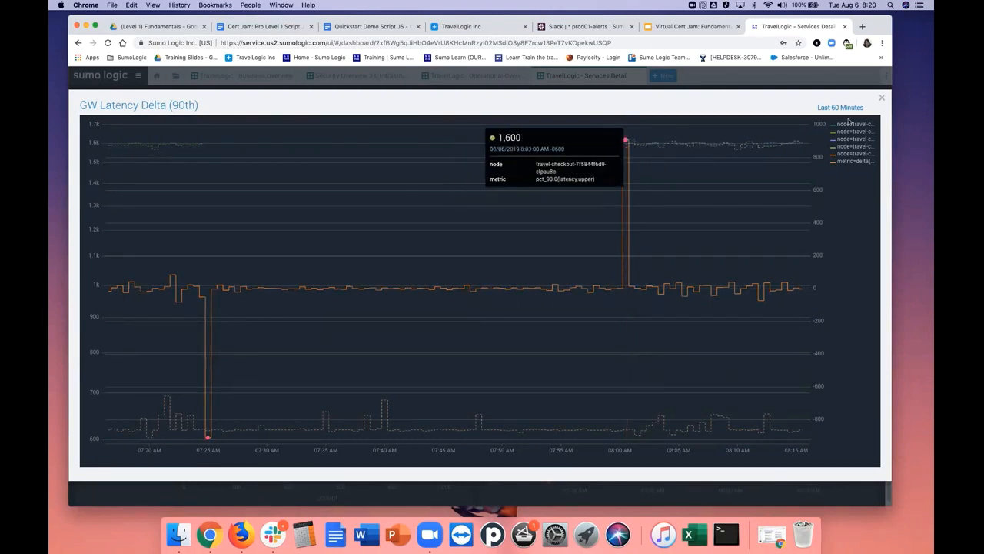
left_click(882, 101)
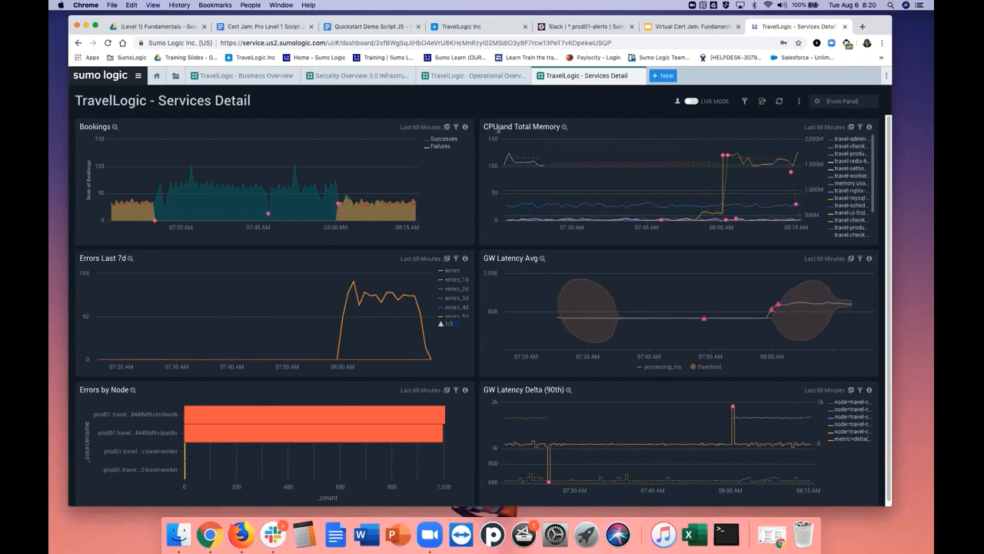
Inspect the enlarged CPU and Total Memory chart and open that panel's queries in Metrics
left_click(565, 127)
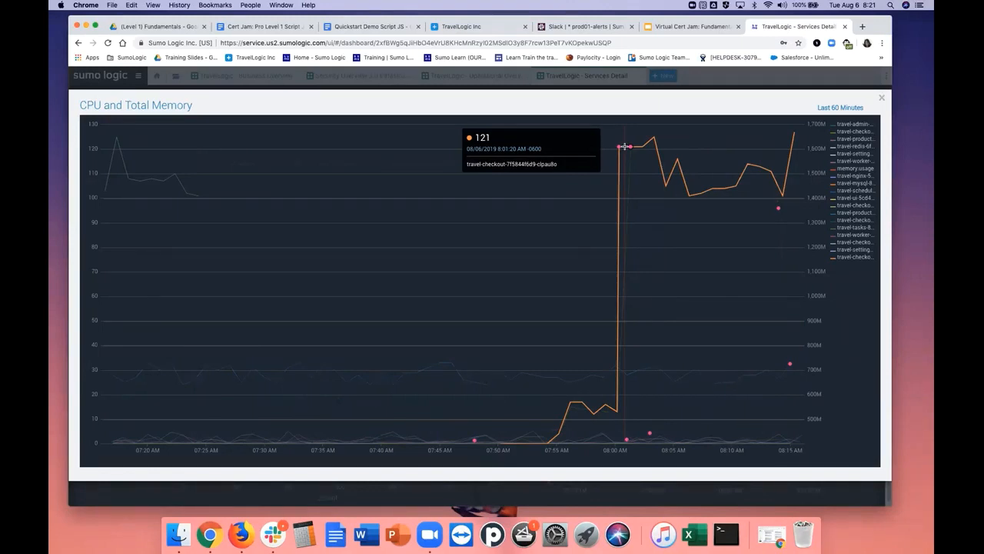
left_click(883, 101)
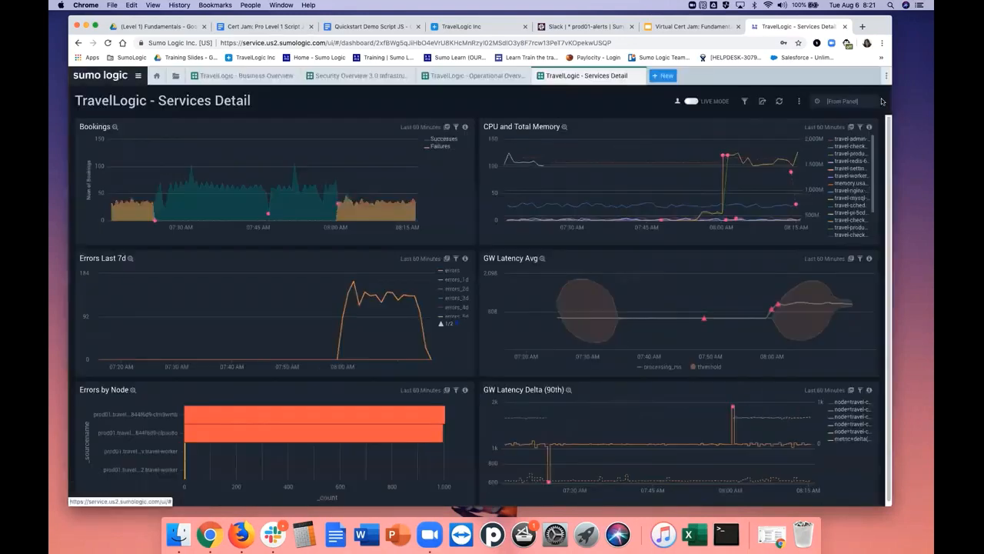
left_click(851, 127)
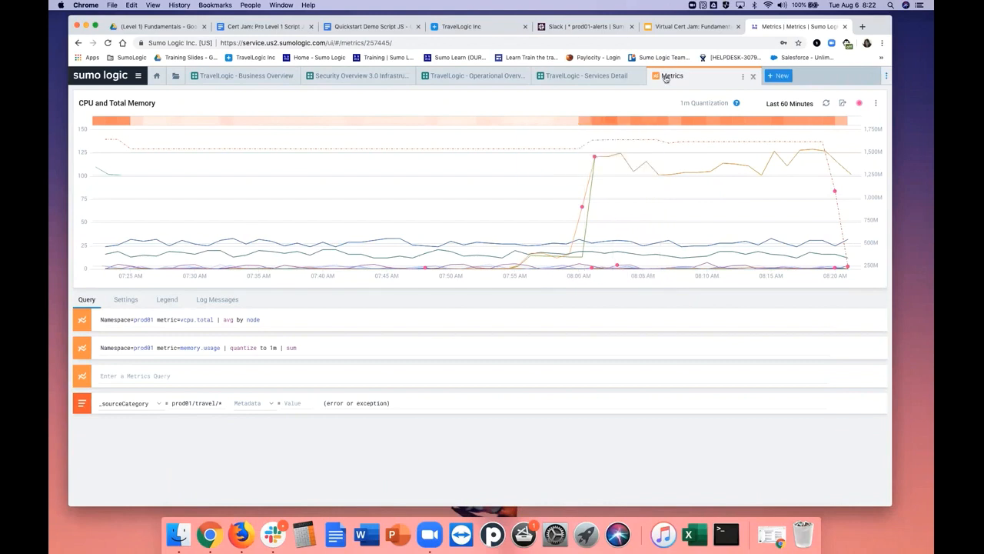
left_click(591, 77)
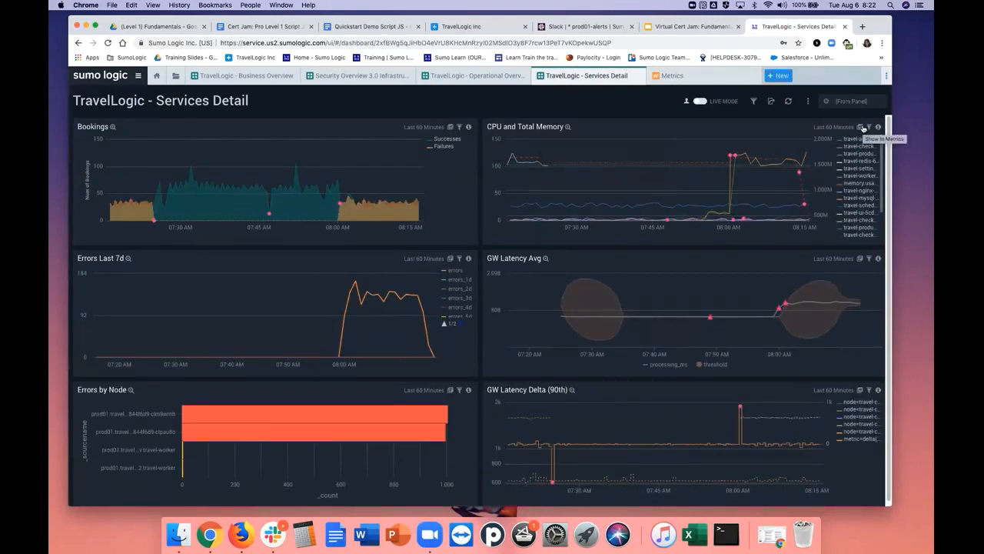
left_click(669, 76)
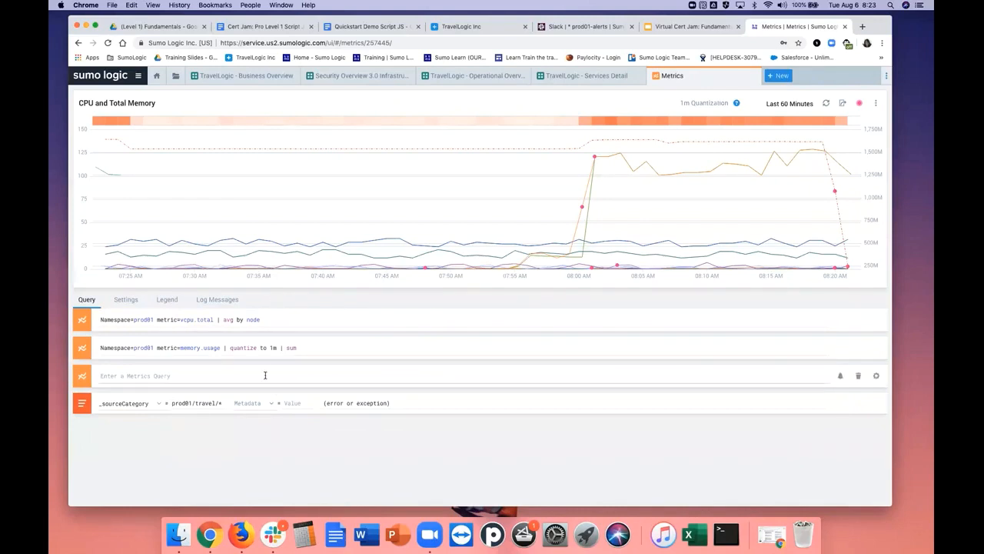
Inspect the CPU and Total Memory spike and open the error messages logged from 8:01 to 8:02 AM in a log search
mouse_move(582, 207)
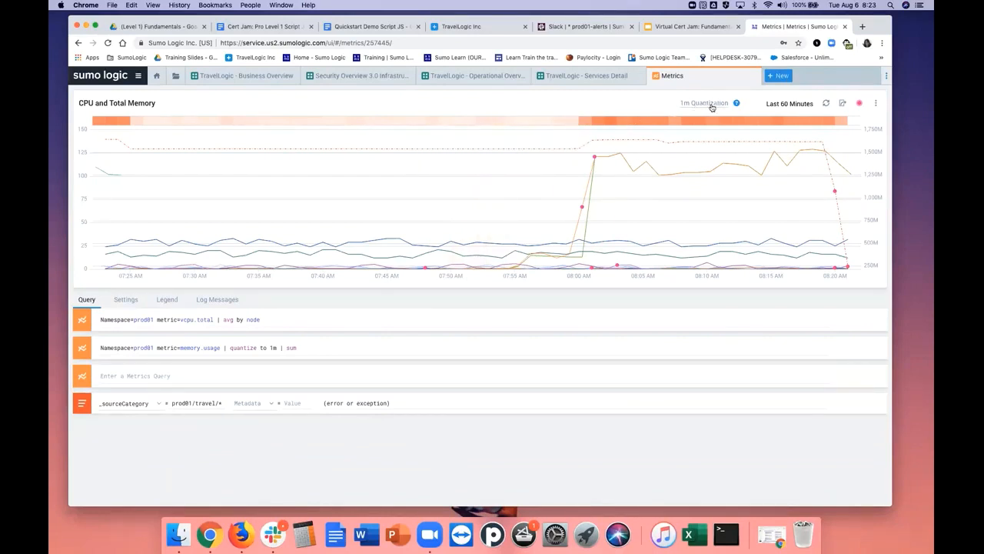
mouse_move(583, 123)
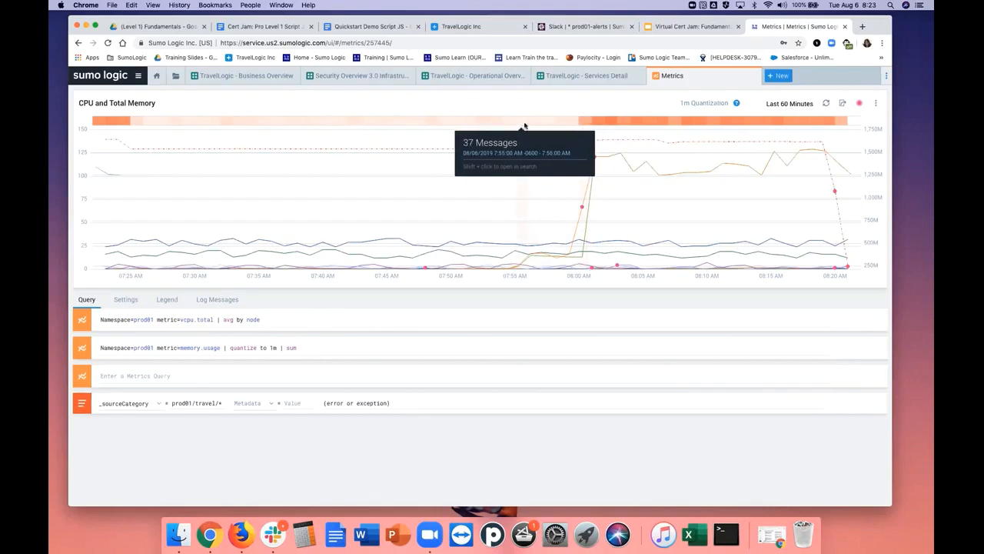
left_click(598, 125, "shift")
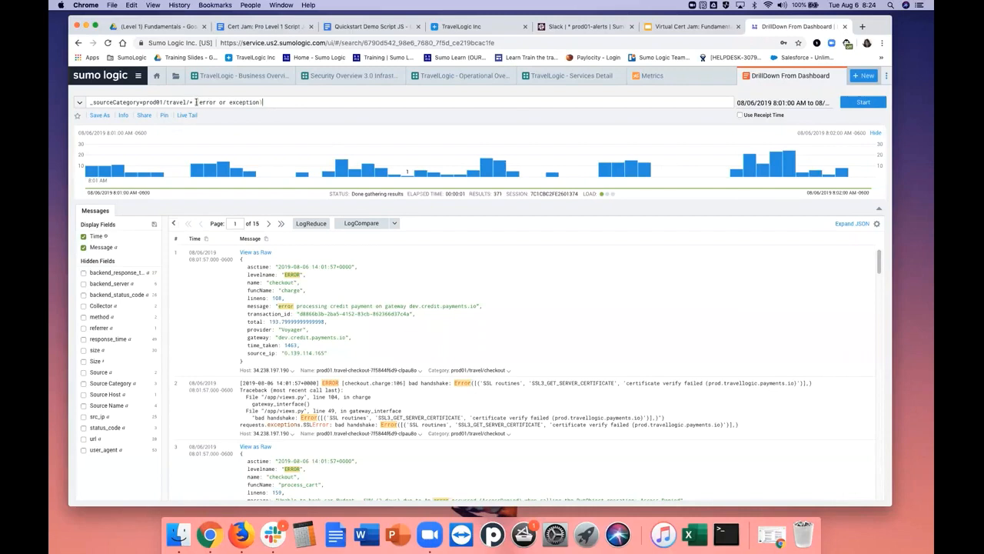
Review the search query and read through the travel error and exception messages, returning to the first one
left_click(196, 102)
type("(")
left_click_drag(879, 260, 886, 323)
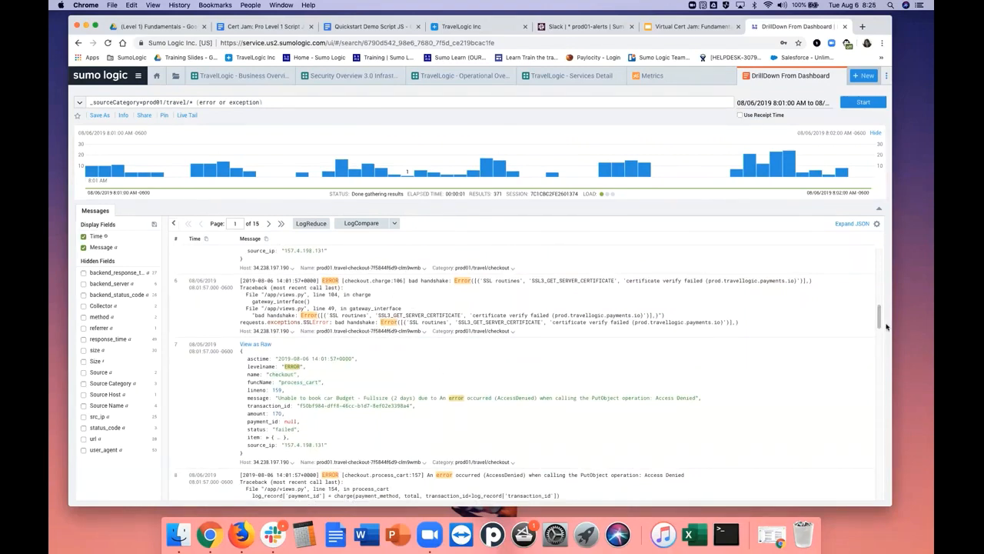
left_click_drag(881, 325, 896, 252)
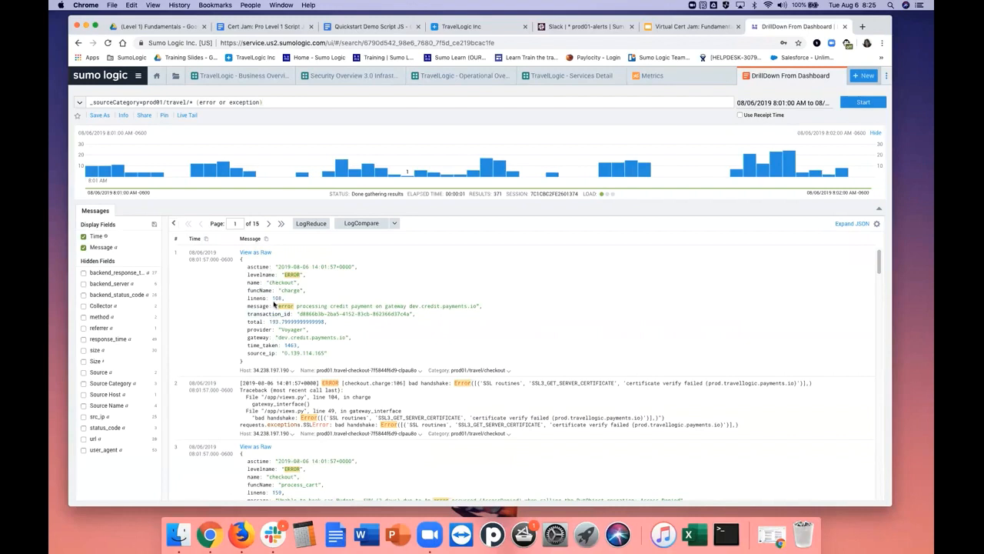
View the first message as raw text and back as JSON, then hide and restore the histogram
left_click(256, 253)
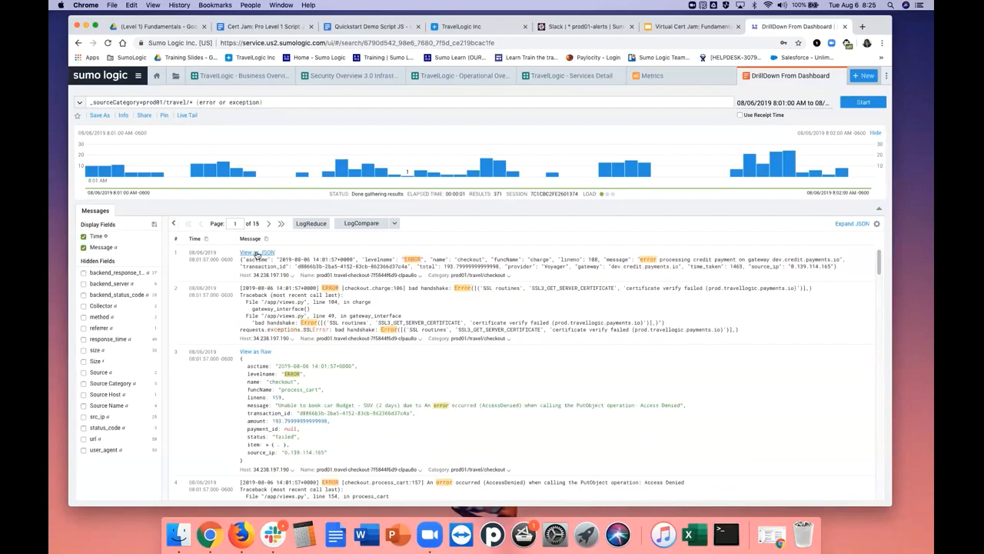
left_click(257, 254)
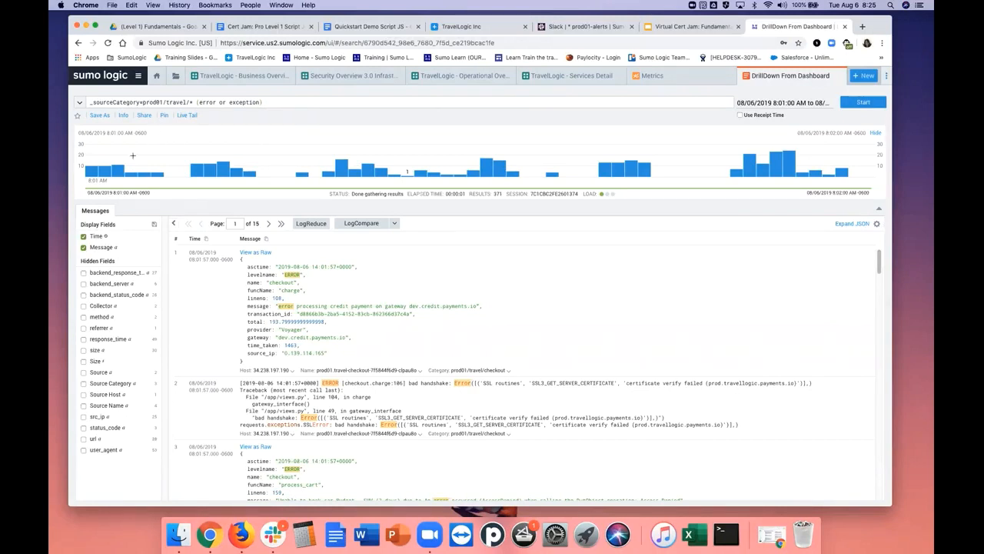
mouse_move(791, 171)
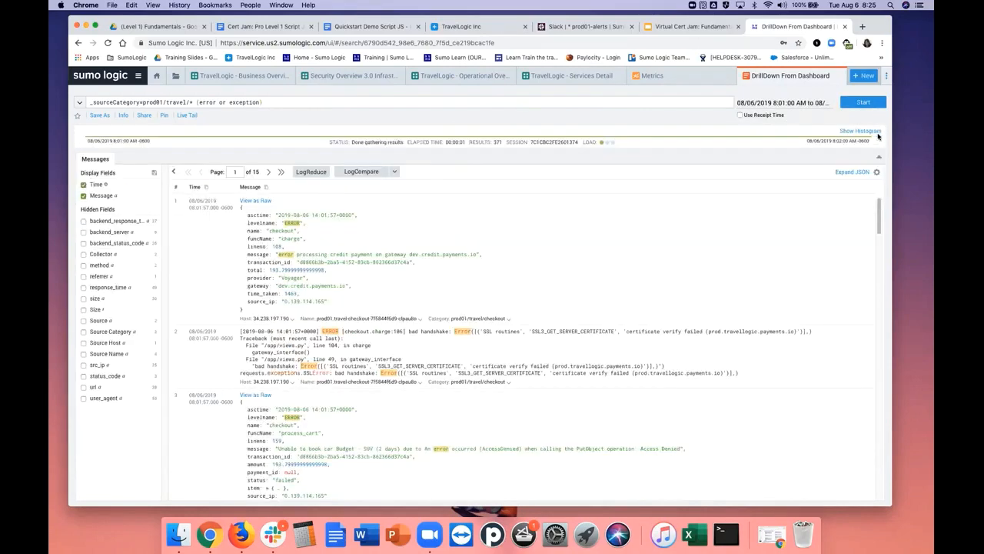
left_click(861, 131)
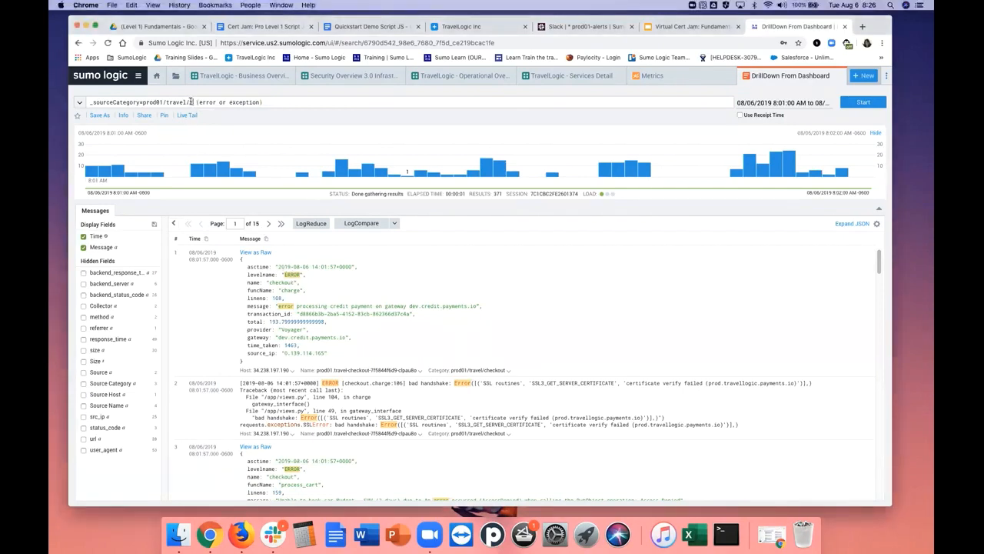
Narrow the query to _sourceCategory=prod01/travel/checkout, remove the error or exception condition, and run the search
left_click(192, 102)
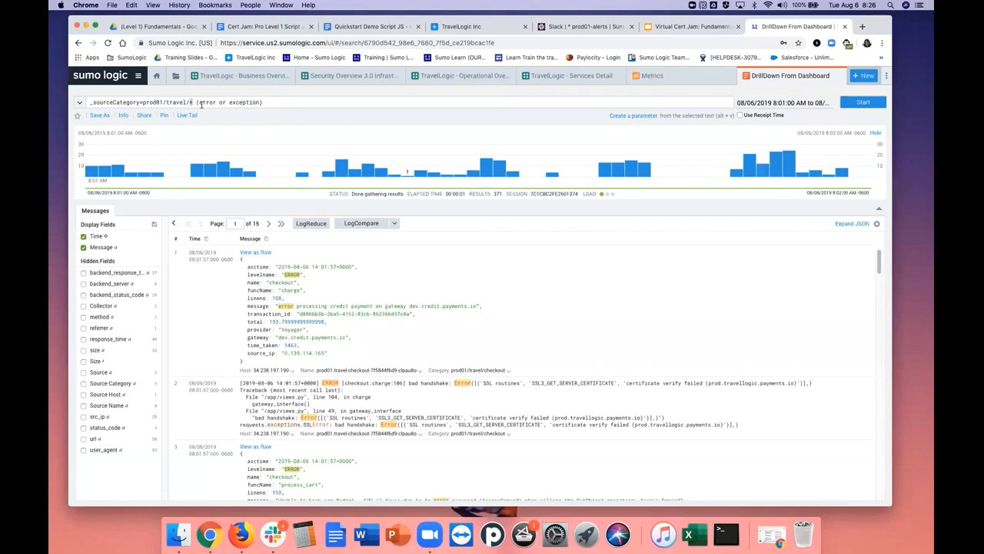
key("BackSpace")
type("checkou")
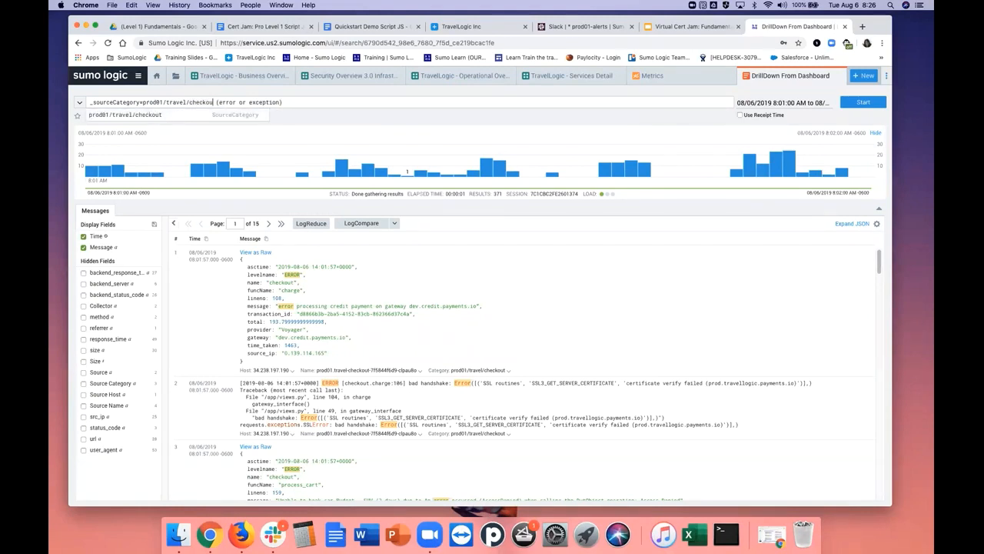
type("t")
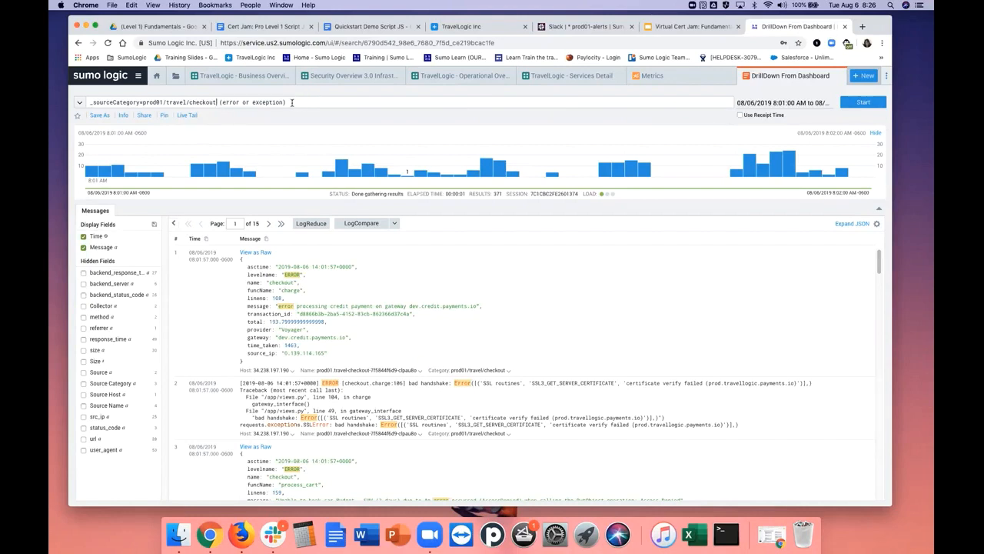
left_click_drag(286, 101, 219, 102)
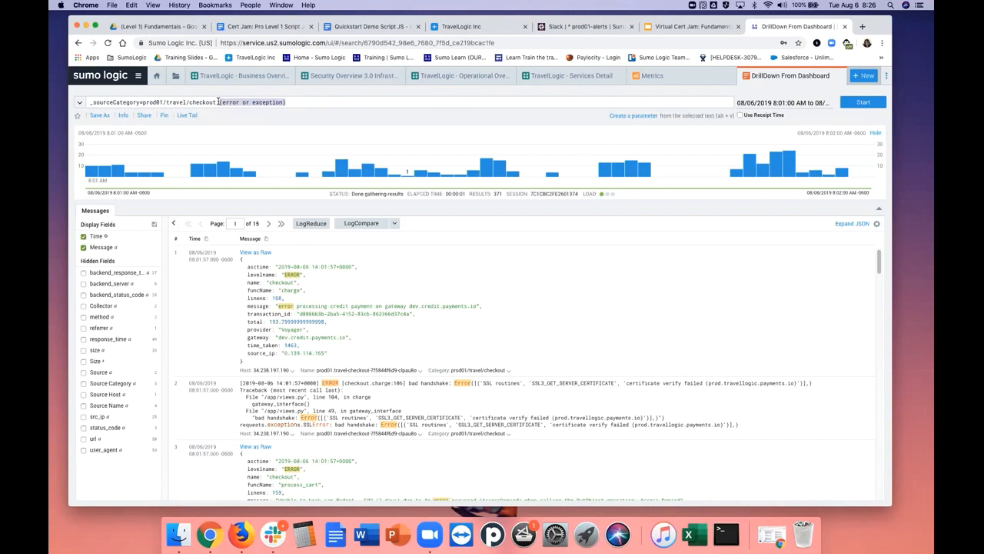
key("BackSpace")
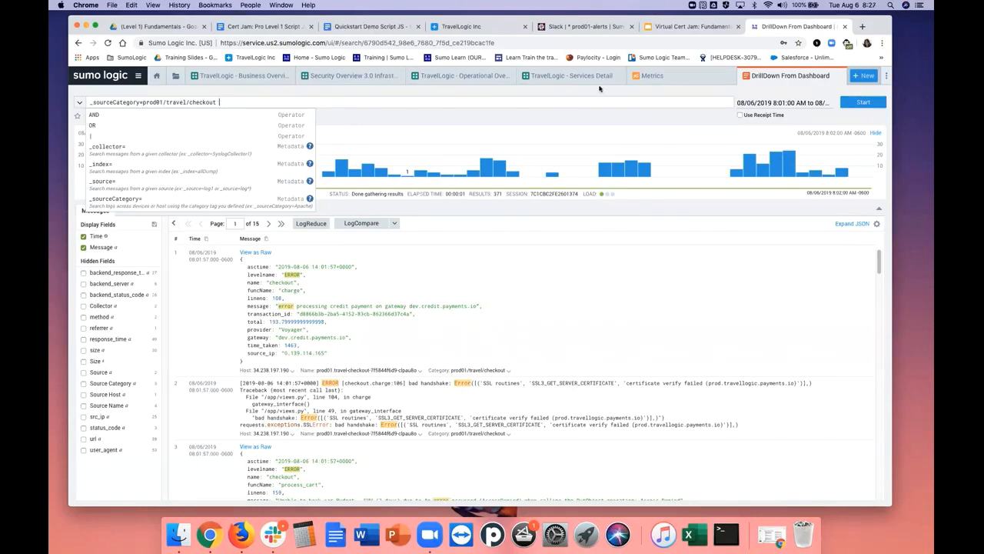
left_click(863, 103)
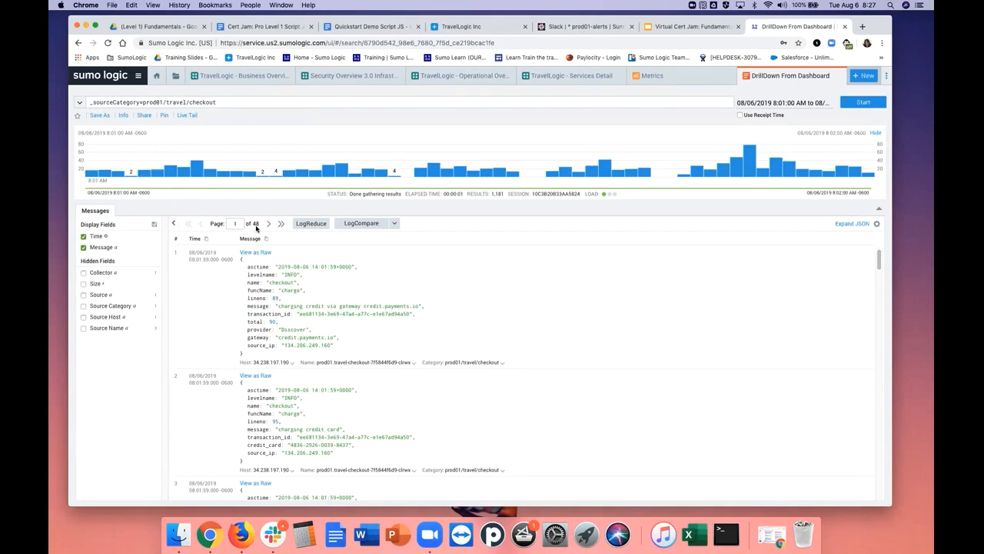
Look through the checkout service messages and group them into signatures with LogReduce
double_click(282, 282)
left_click_drag(879, 259, 879, 289)
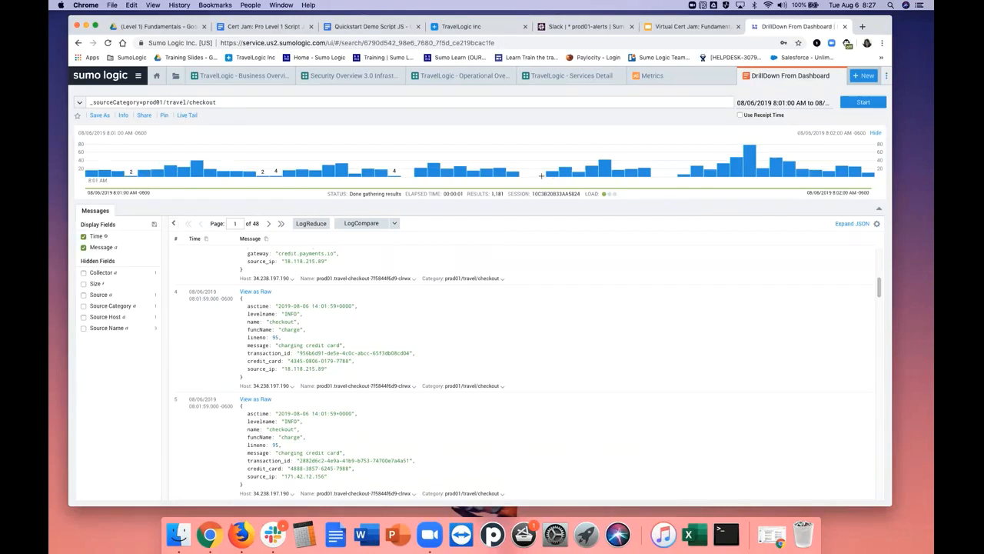
left_click(310, 224)
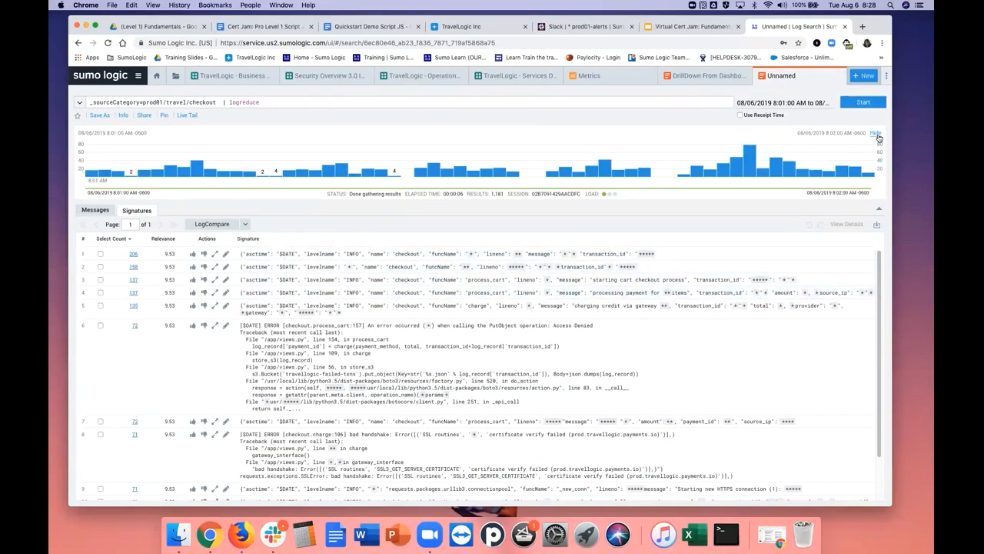
Rerun the LogReduce search with the histogram hidden and sort the signatures by ascending count
left_click(877, 133)
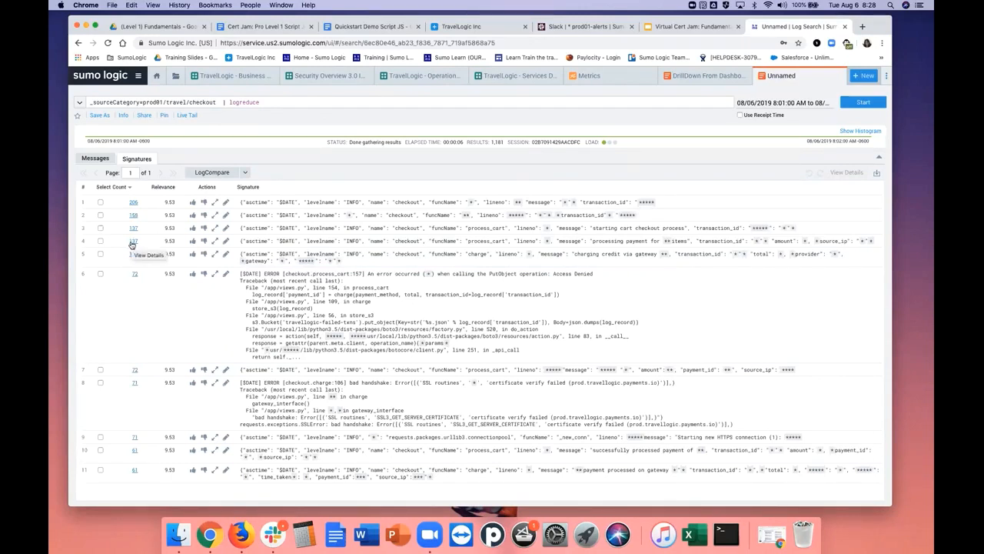
left_click(131, 189)
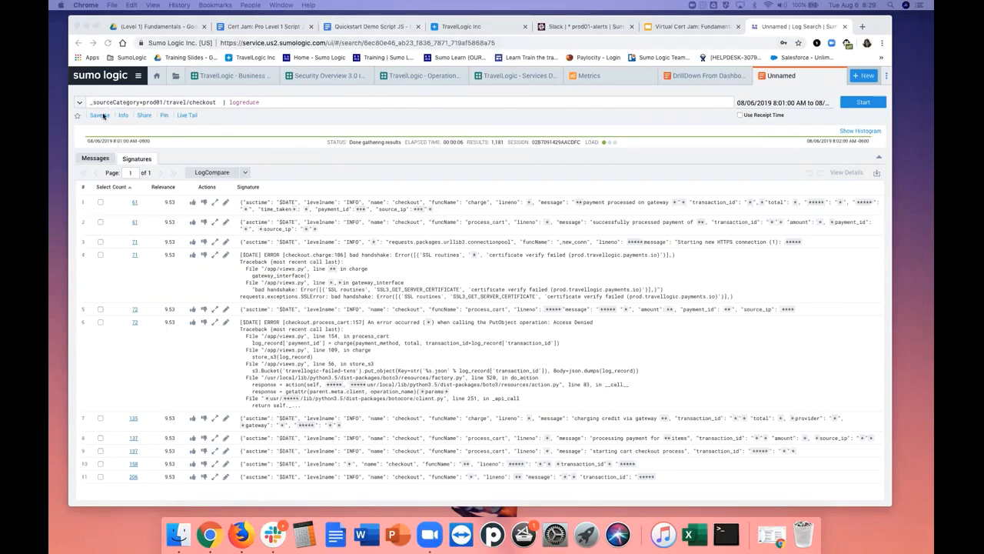
left_click(862, 105)
left_click(862, 103)
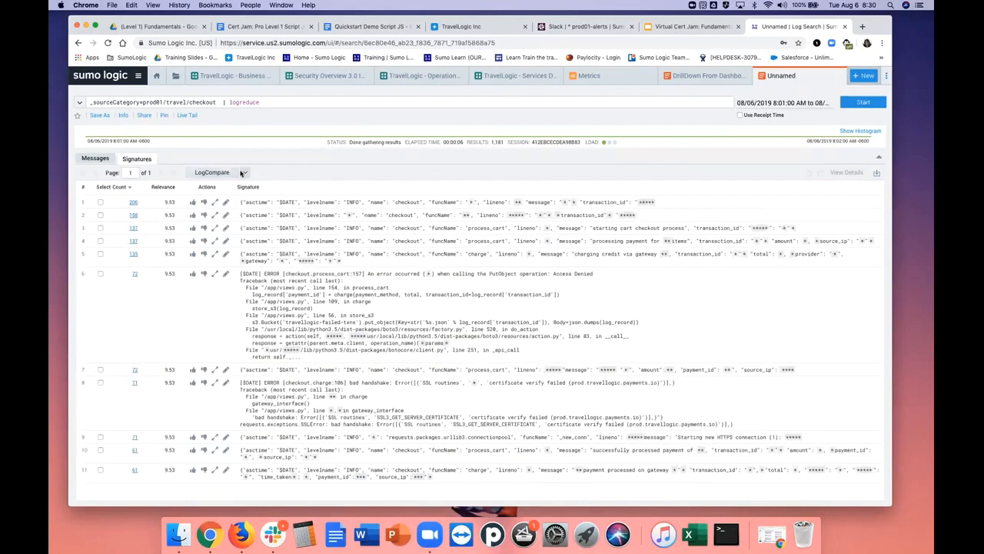
left_click(131, 191)
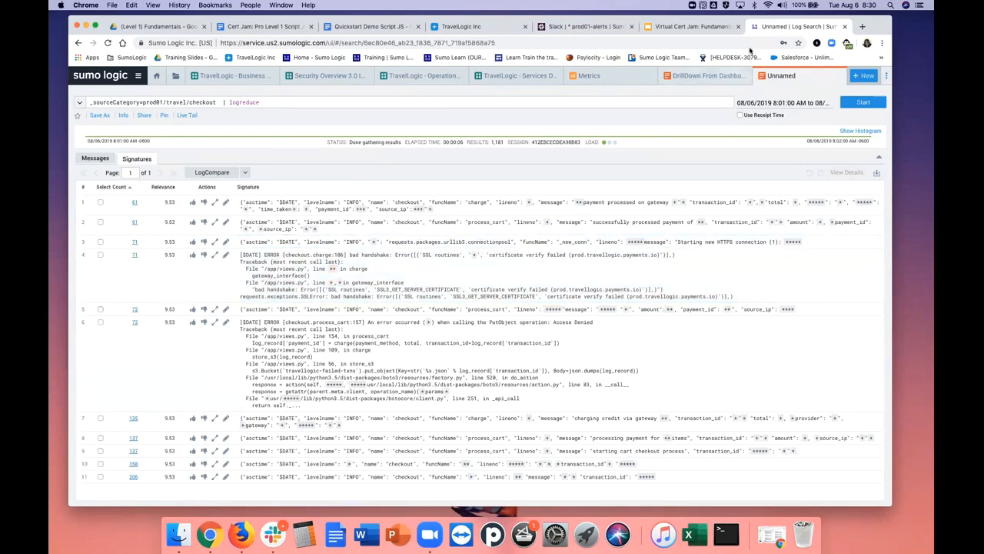
Revisit the Services Detail and Operational Overview dashboards, check the CPU and Total Memory chart, and return to the checkout log search
left_click(483, 75)
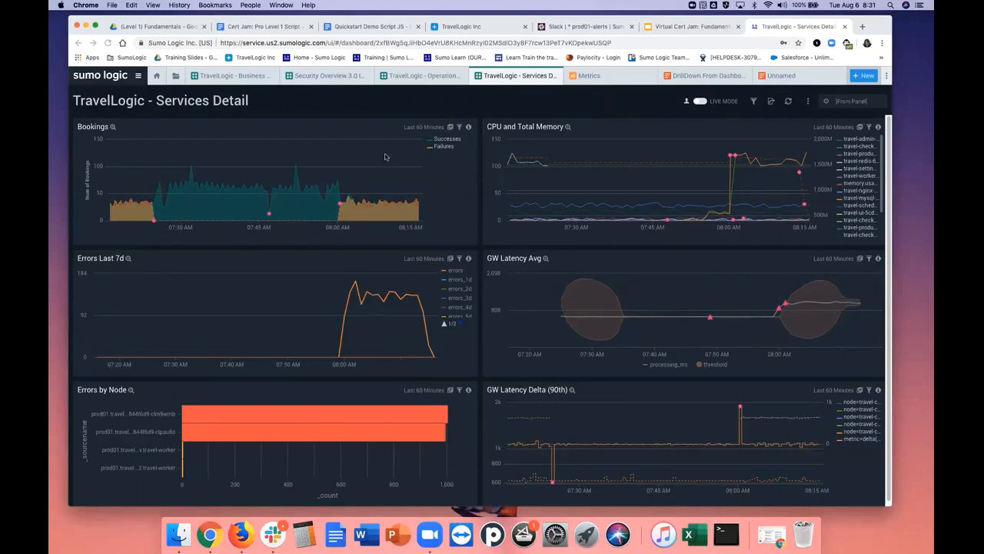
left_click(360, 76)
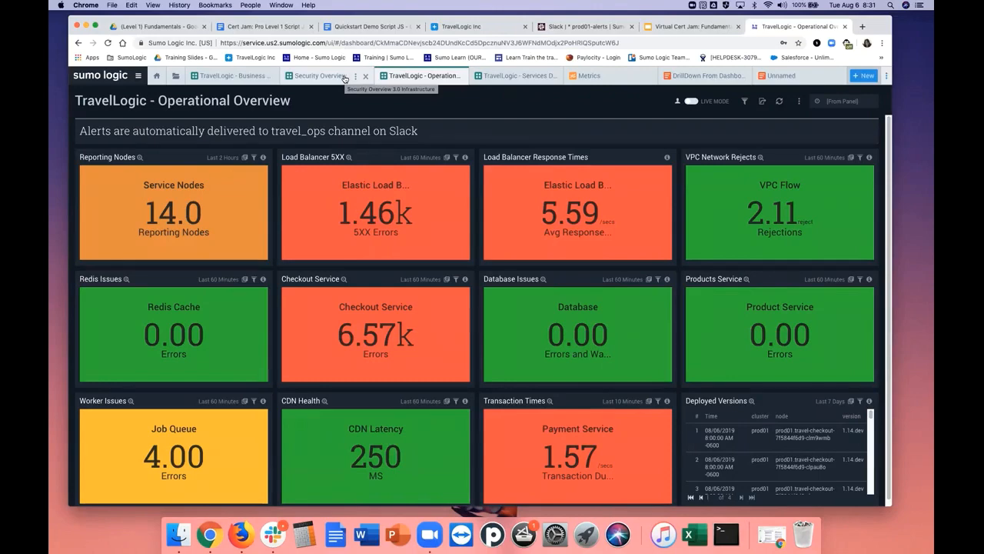
left_click(517, 76)
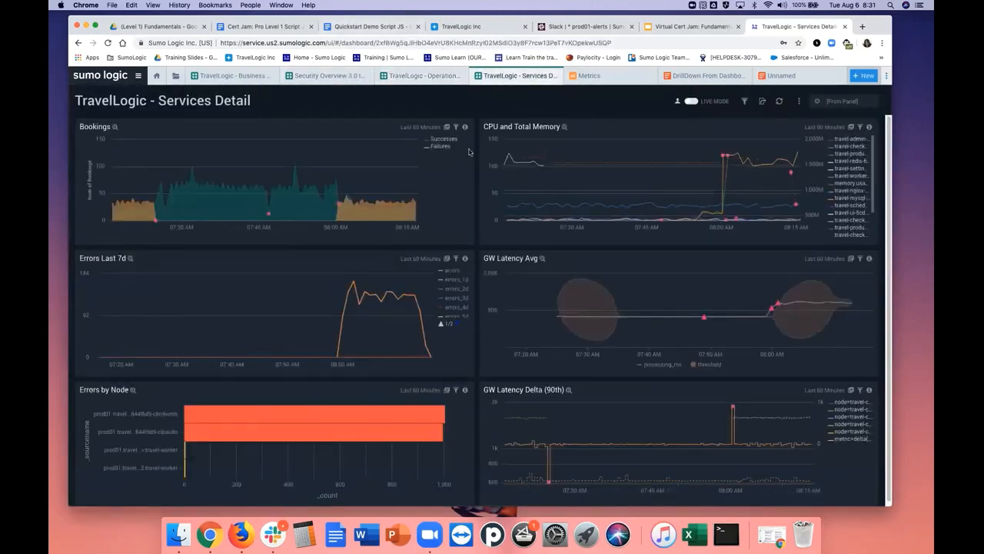
mouse_move(693, 167)
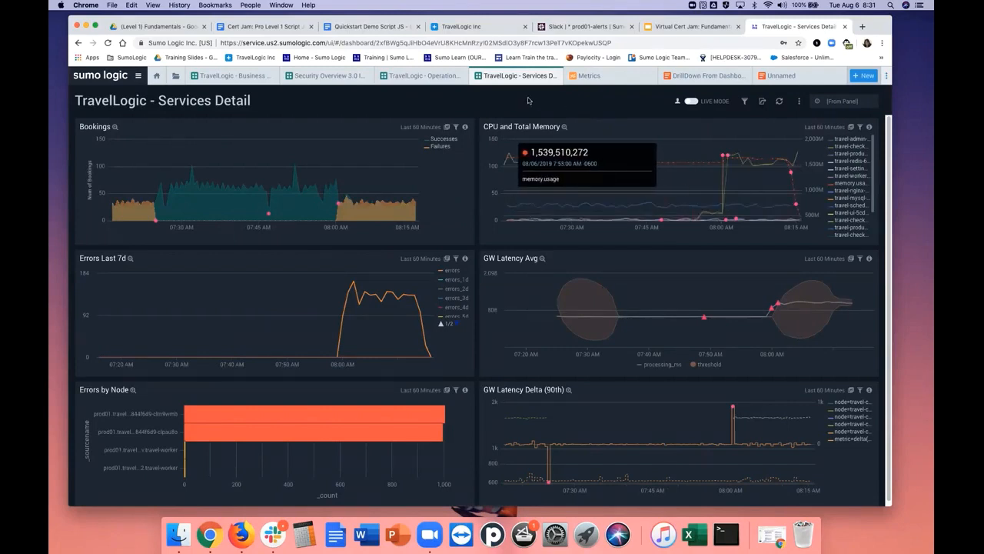
left_click(719, 76)
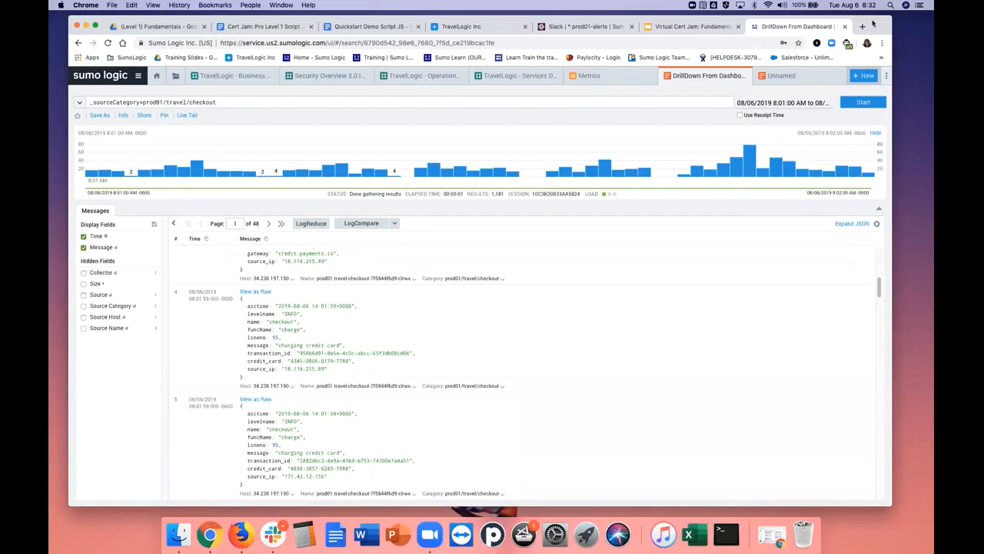
Switch to the Virtual Cert Jam: Fundamentals deck in Google Slides and present the Demo: Monitor and Troubleshoot slide
left_click_drag(875, 24, 983, 63)
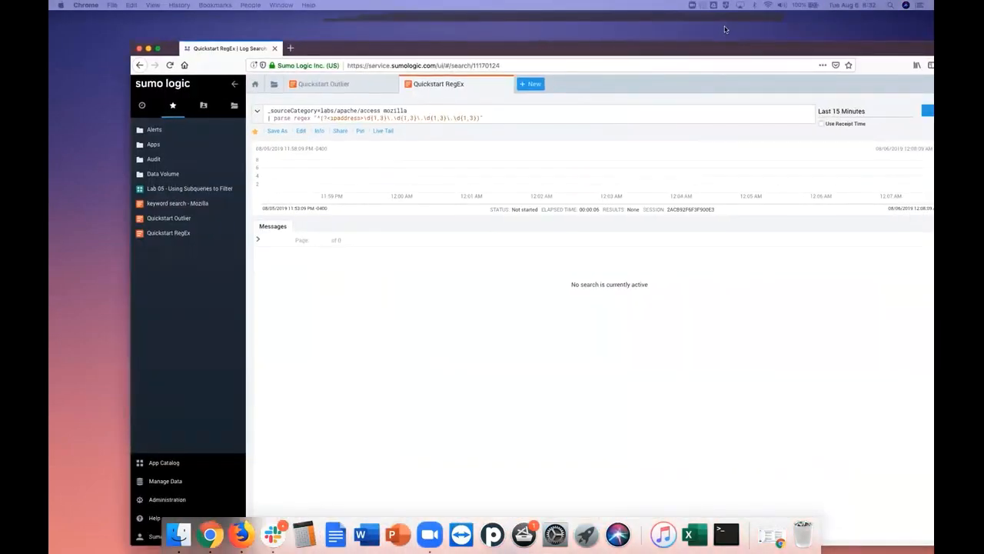
left_click(720, 27)
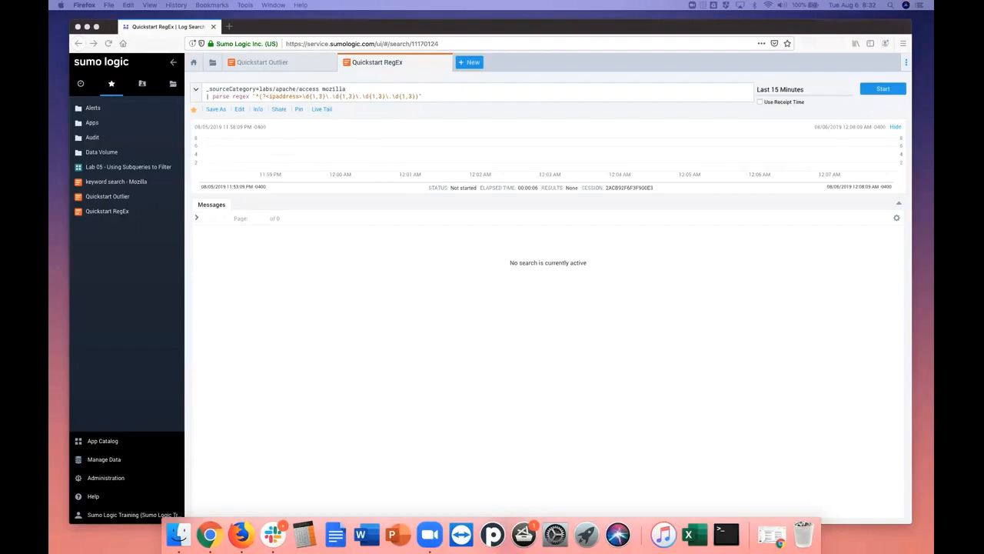
left_click_drag(934, 62, 462, 43)
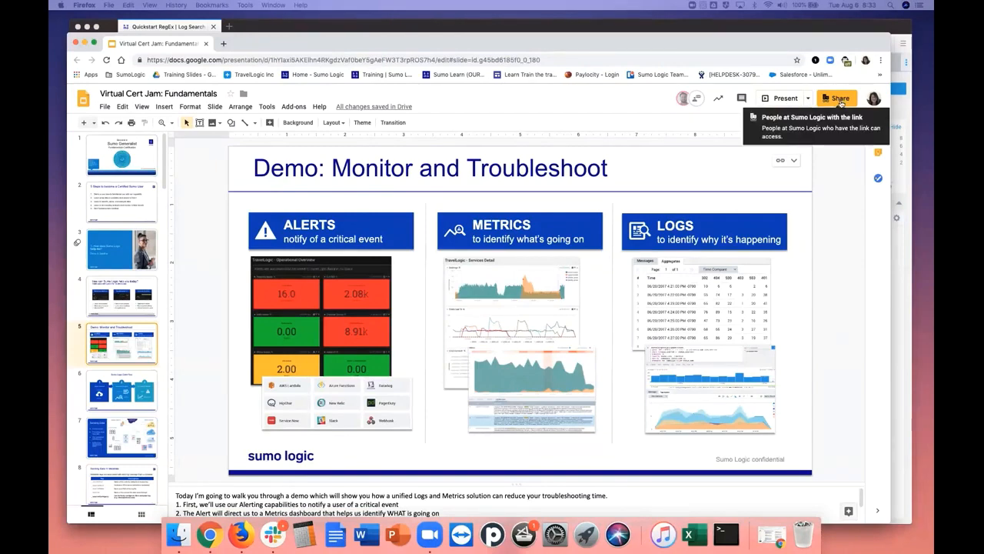
left_click(780, 99)
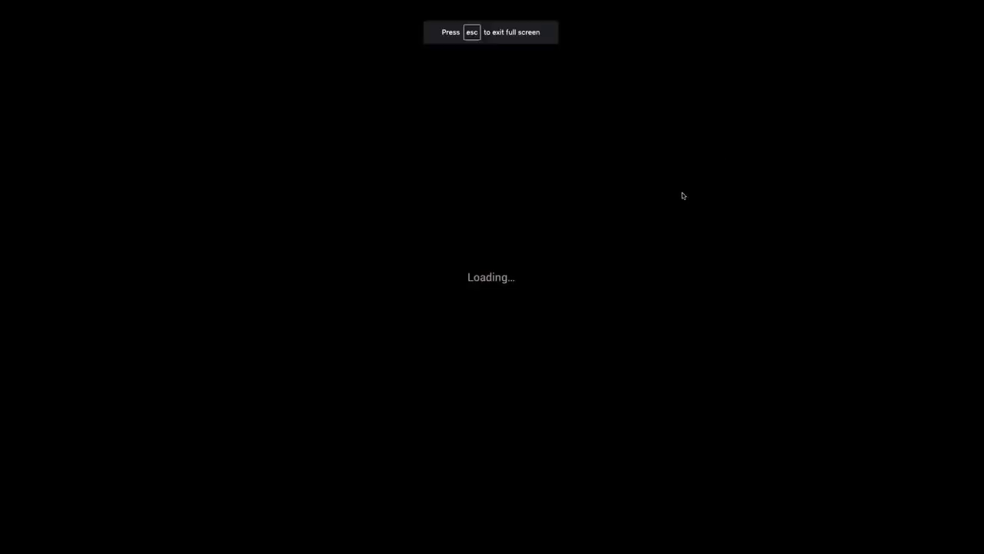
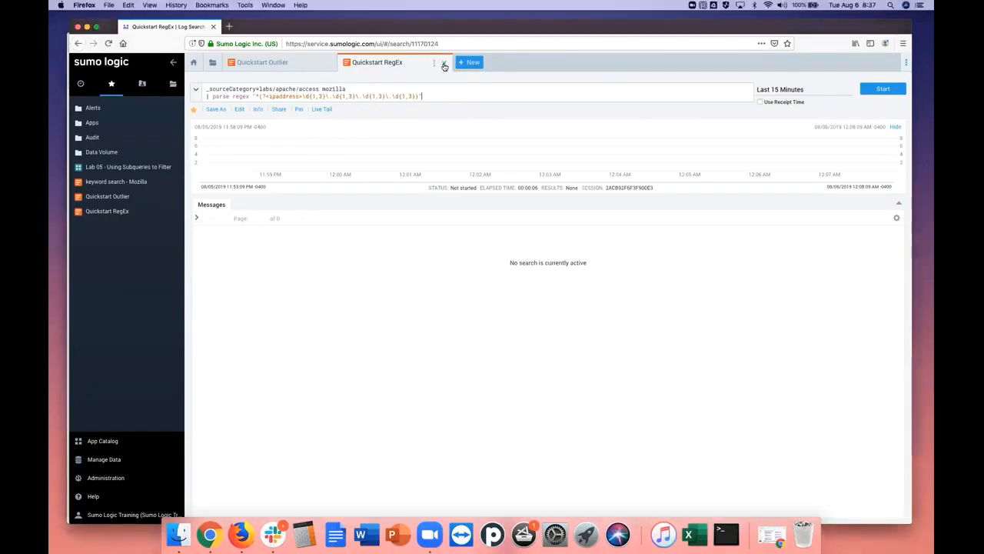
Close the Quickstart RegEx and Quickstart Outlier searches, and view the Learn, Certification and Home pages of the start screen
left_click(444, 63)
left_click(329, 64)
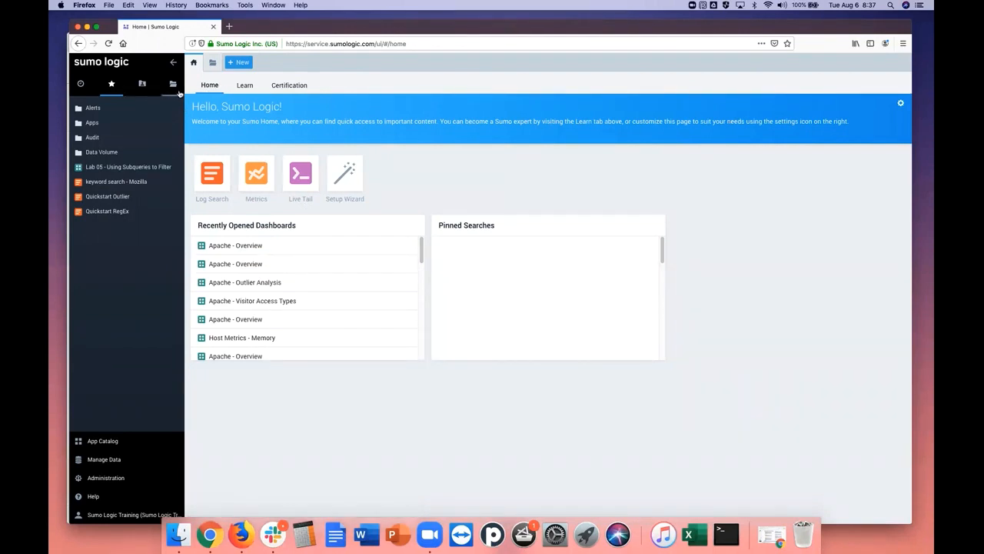
left_click(246, 87)
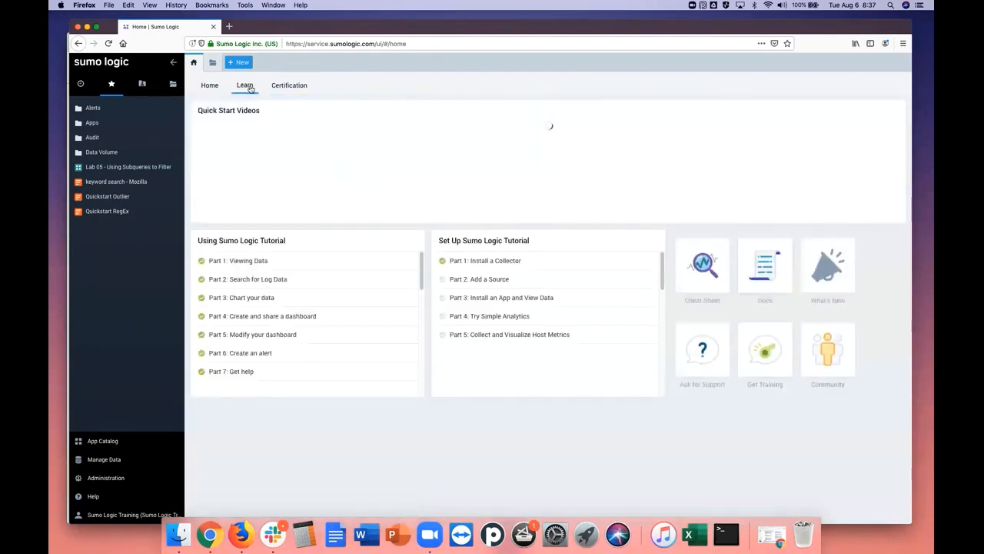
left_click(279, 89)
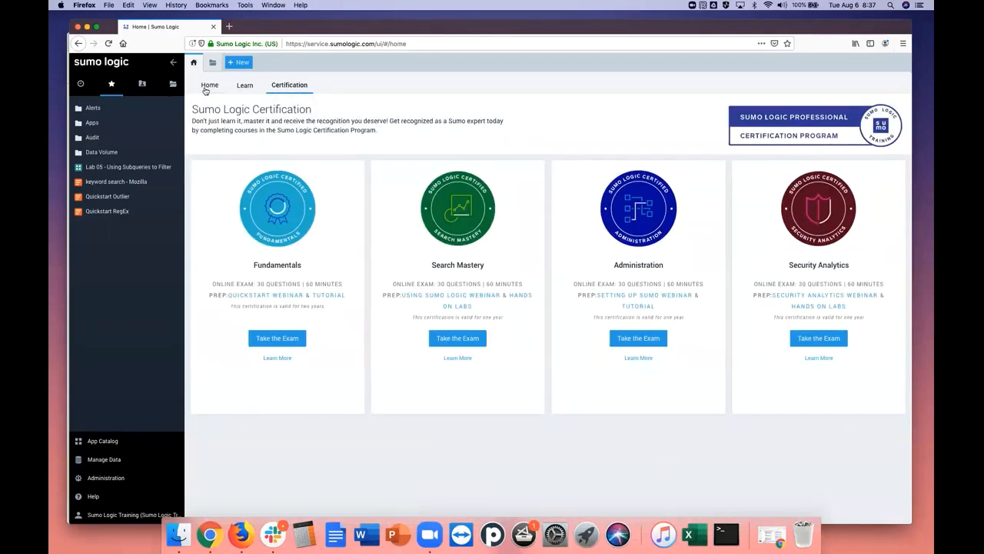
left_click(205, 91)
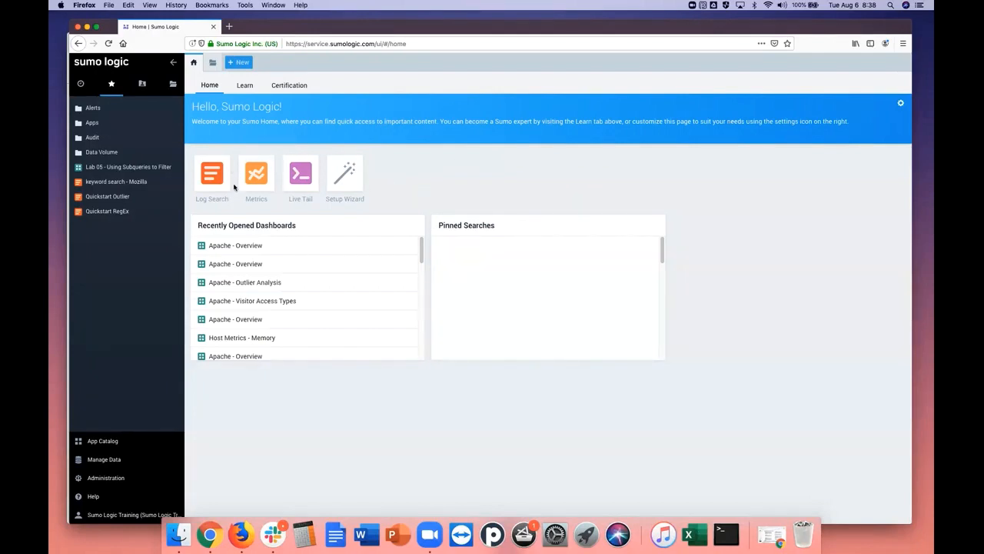
Open the Log Operators Cheat Sheet from the Learn page, read through its operators, and return to the Sumo Logic home page
left_click(245, 86)
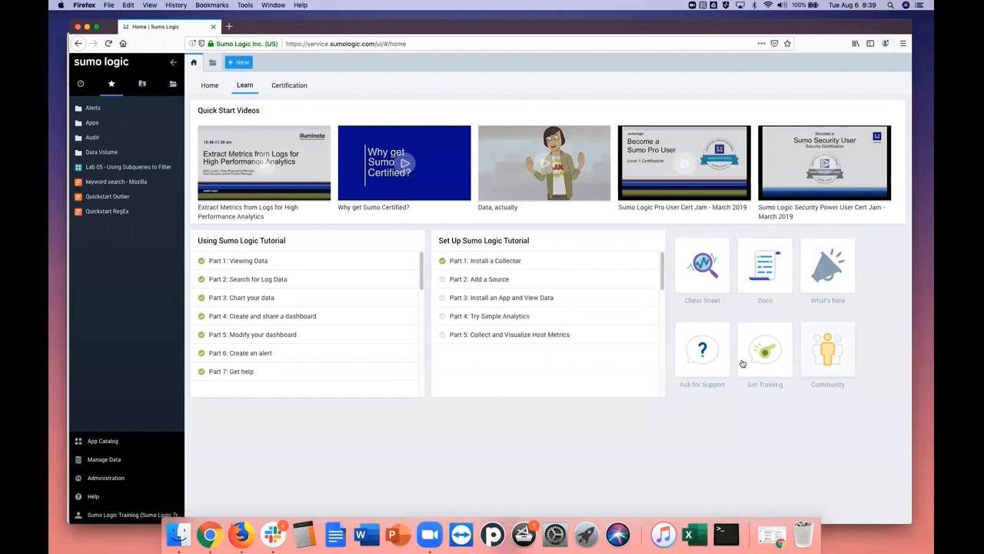
left_click(703, 266)
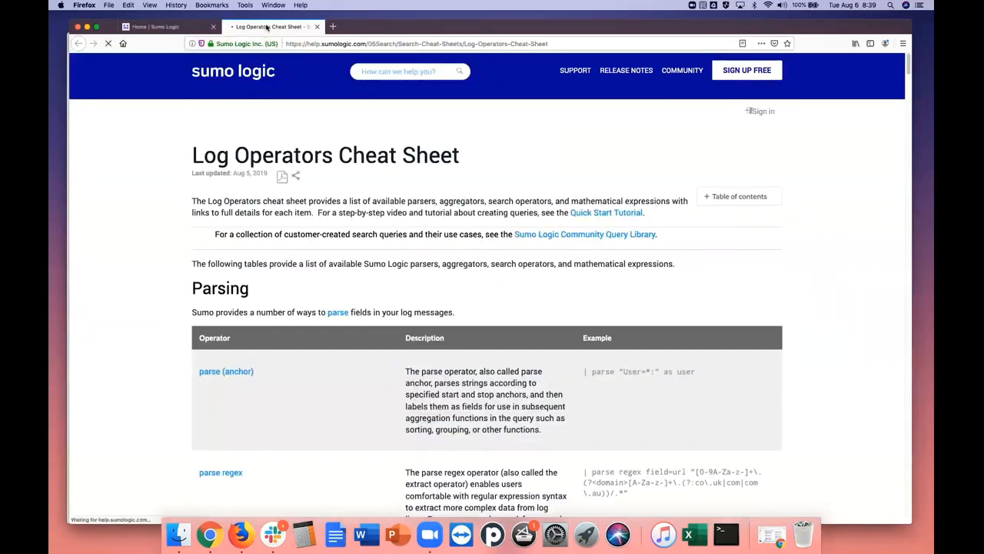
left_click(172, 26)
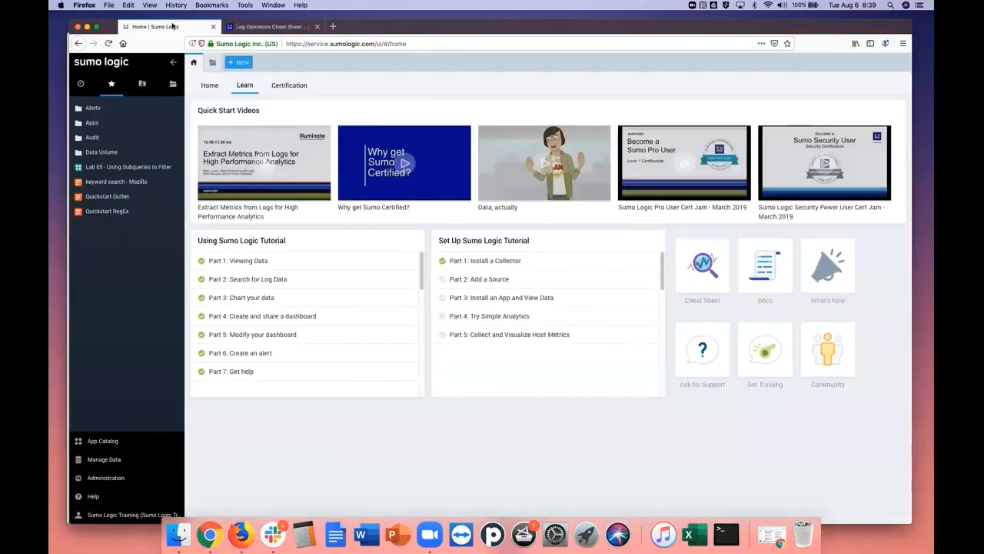
left_click(229, 26)
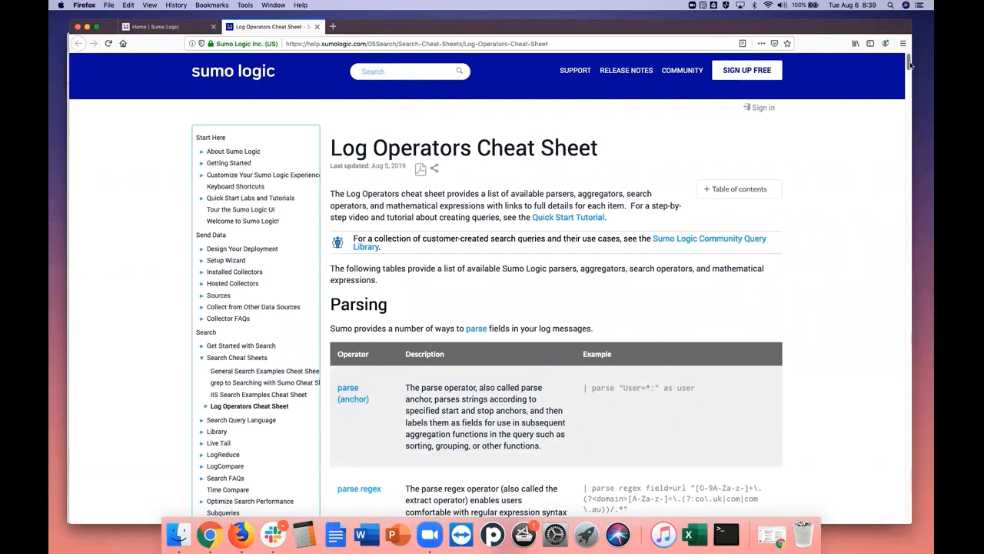
left_click_drag(911, 66, 891, 217)
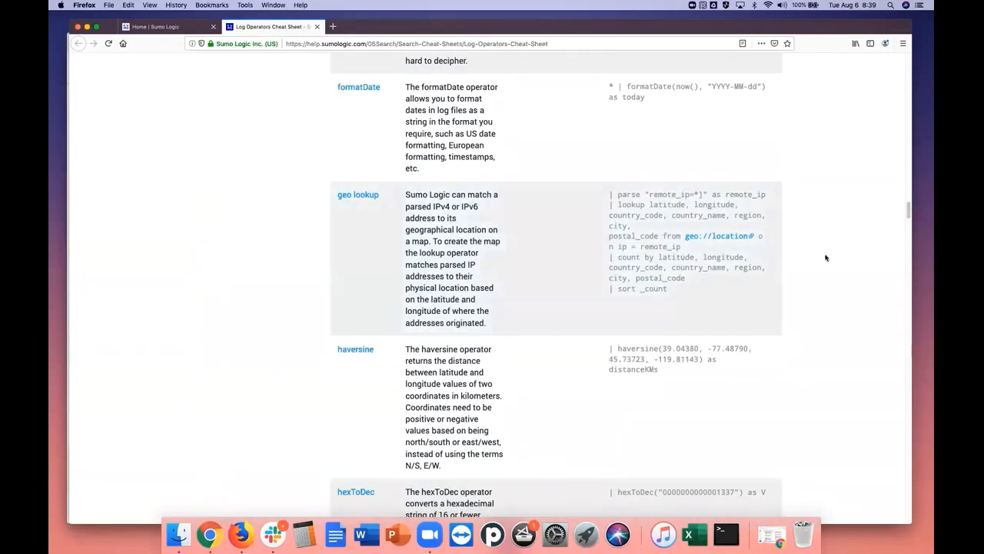
left_click(191, 29)
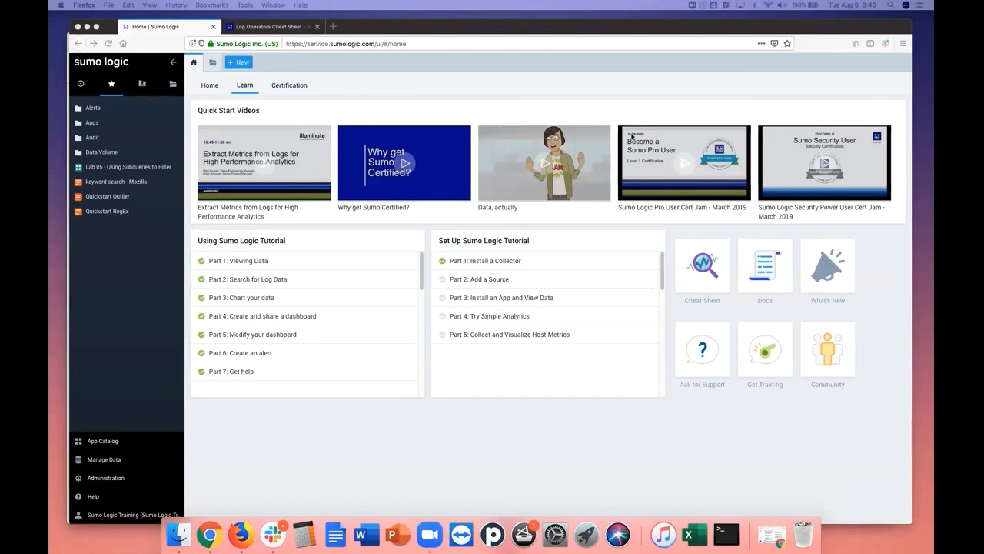
Revisit the Certification and Home pages, and look through the recent items, favorites, personal content and shared library
left_click(290, 86)
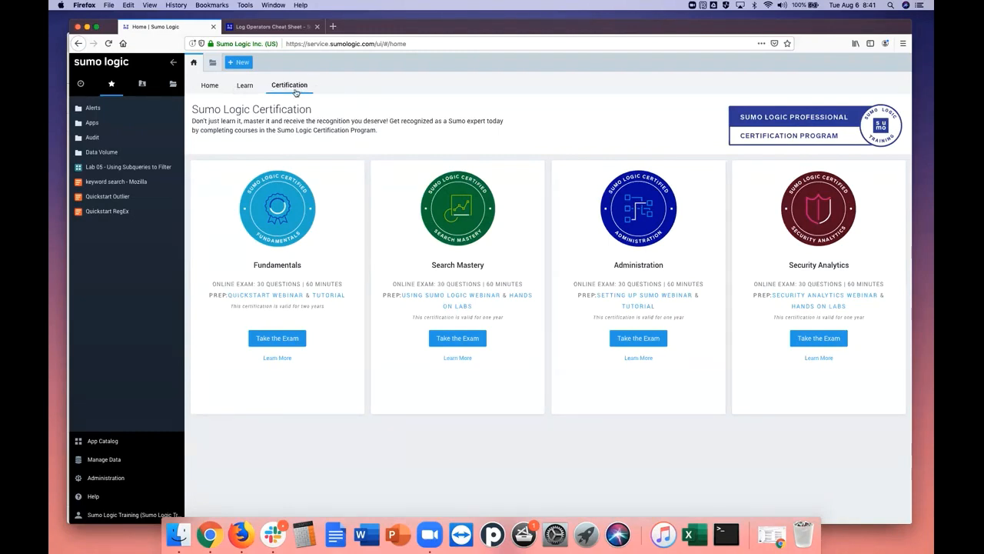
left_click(81, 84)
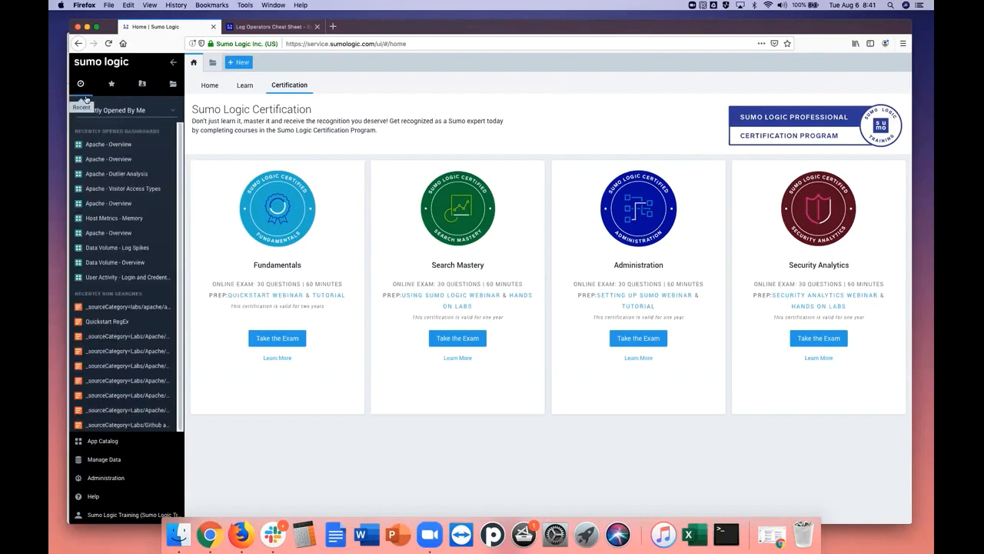
left_click(216, 87)
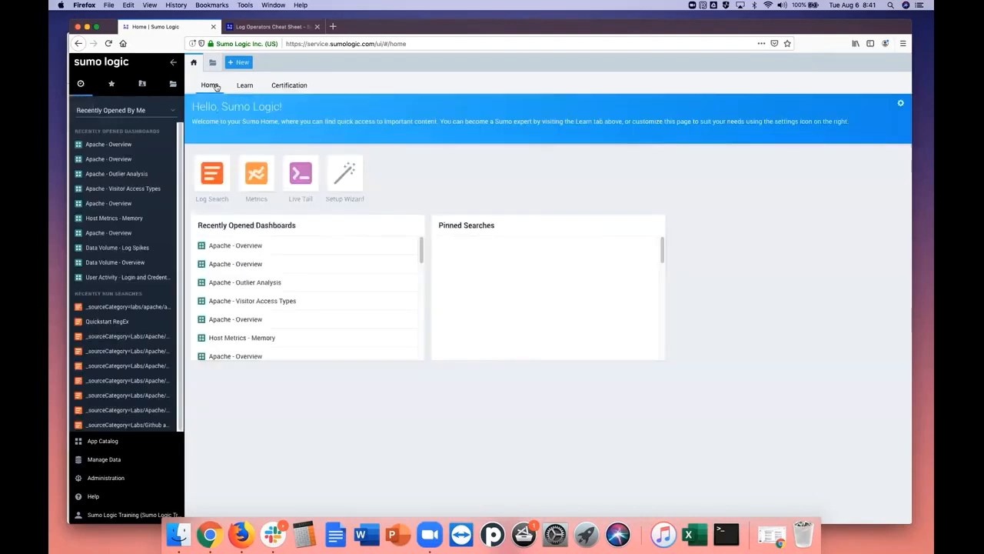
left_click(112, 86)
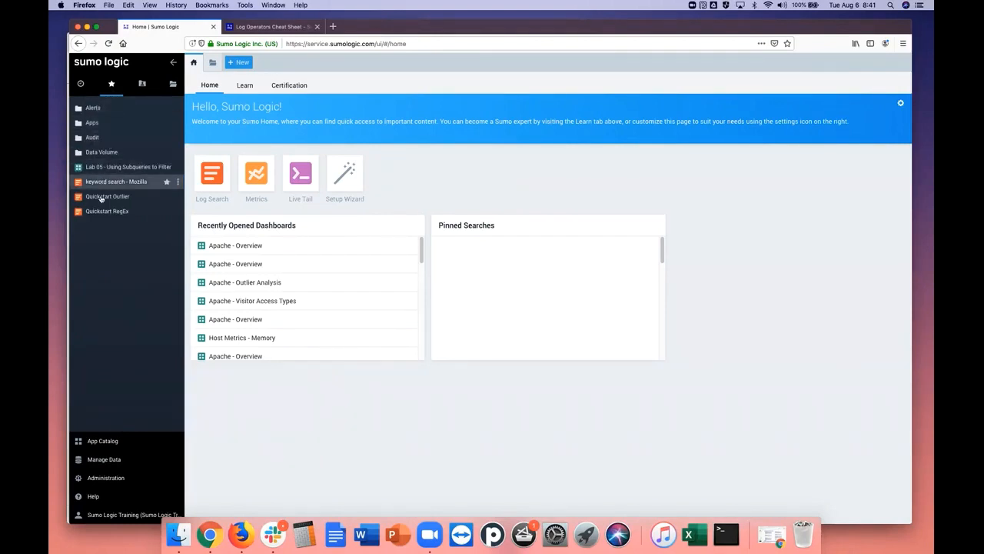
left_click(142, 85)
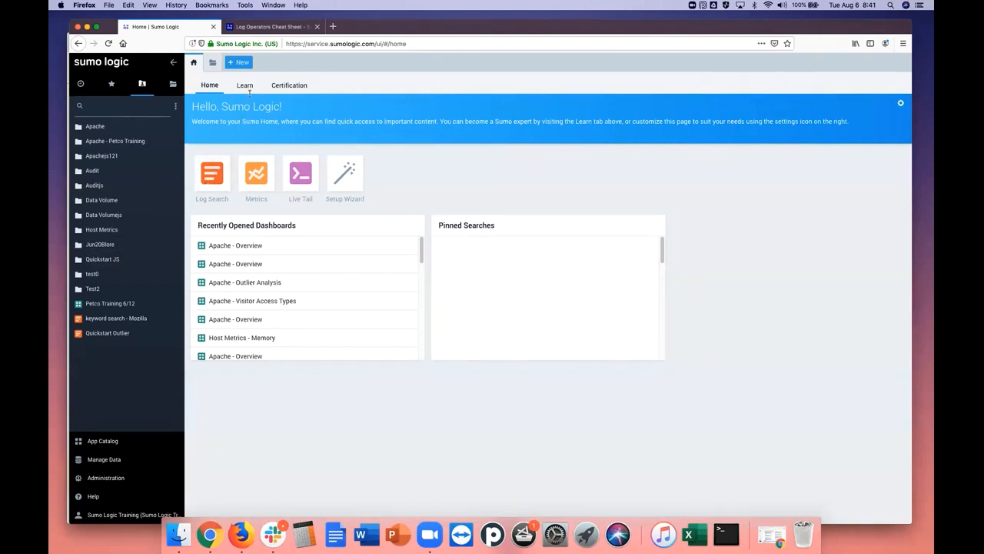
left_click(174, 84)
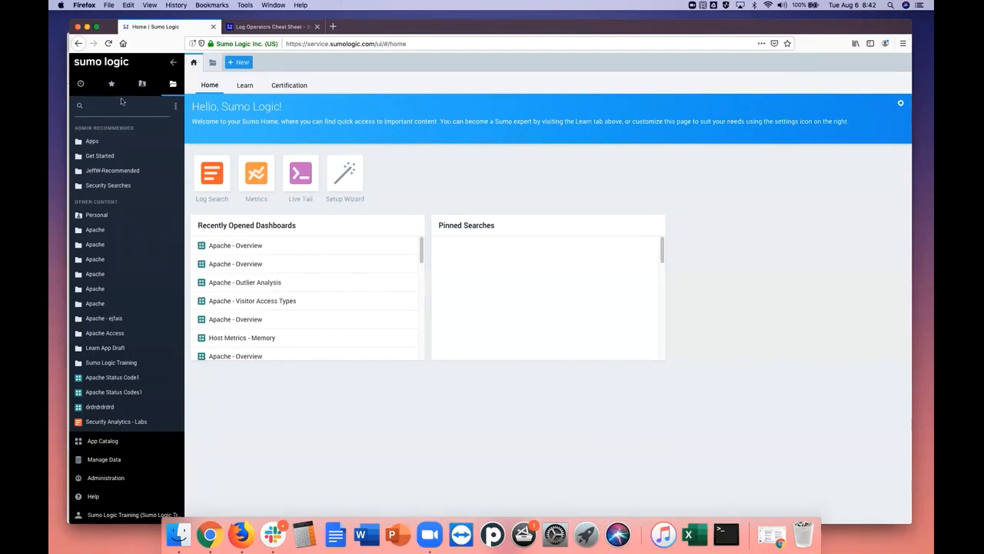
Browse all apps in the App Catalog and filter them to the DevOps category
left_click(109, 446)
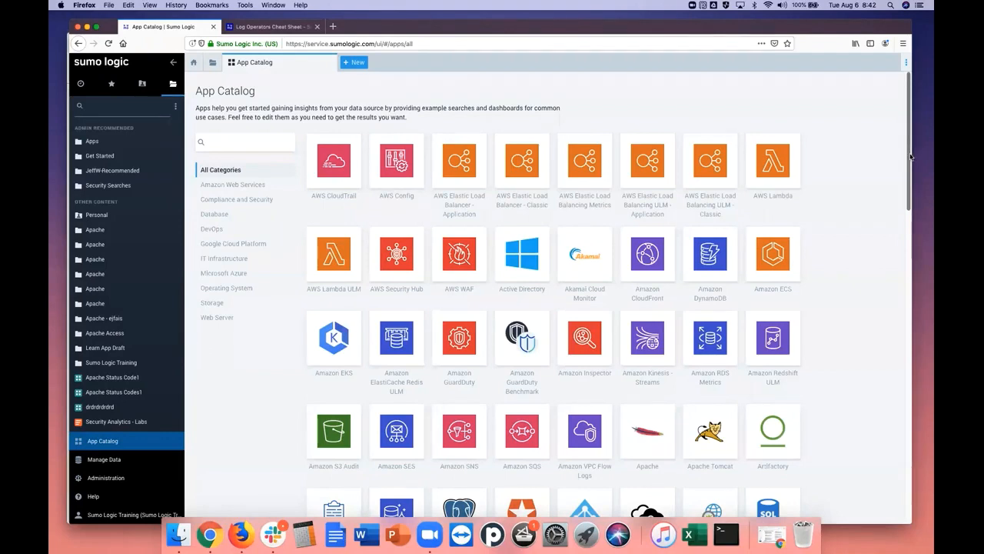
scroll(896, 274, "down", 5)
scroll(896, 275, "down", 12)
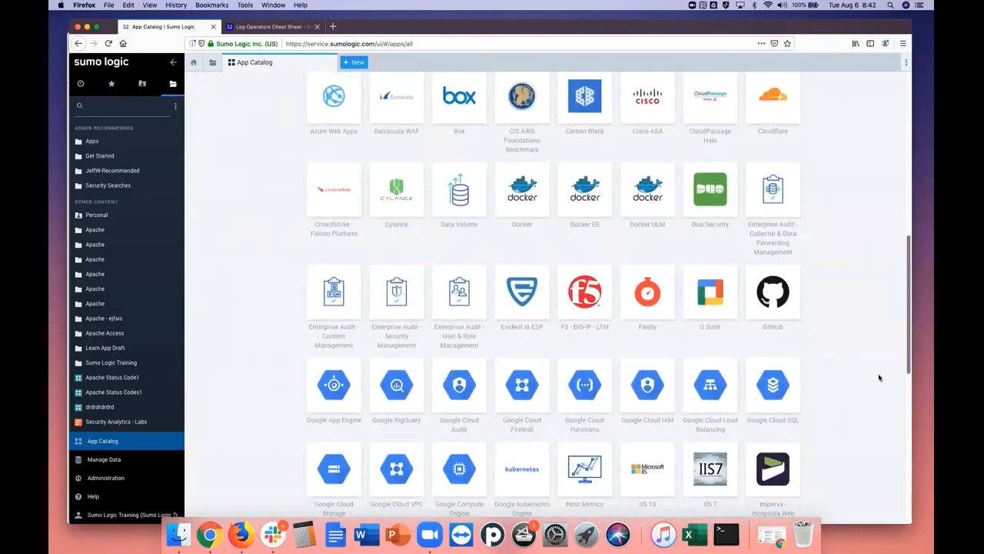
scroll(873, 460, "up", 15)
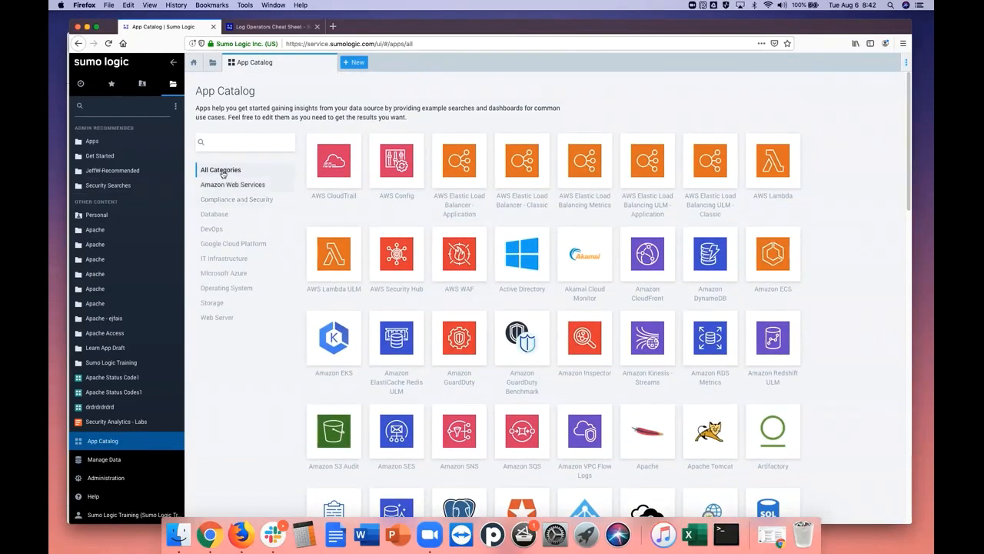
left_click(214, 230)
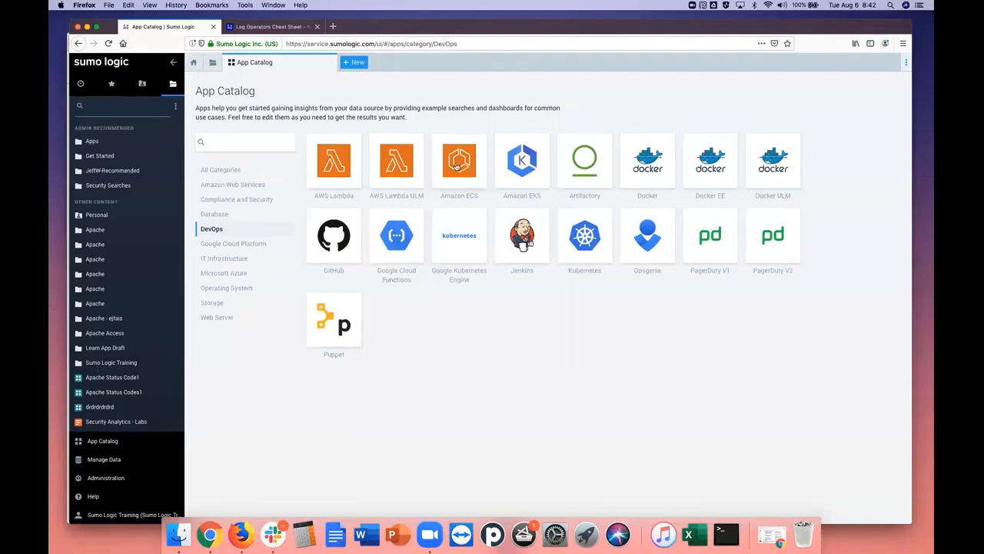
Open the Amazon ECS app, view the details of its CPU Utilization - Cluster and Service dashboard, and preview the app's dashboards
left_click(454, 173)
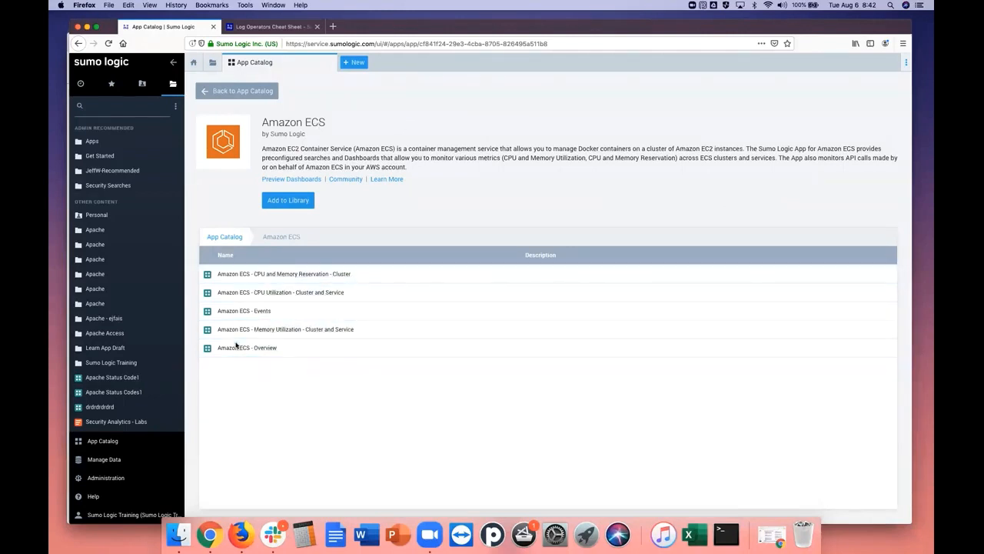
left_click(242, 295)
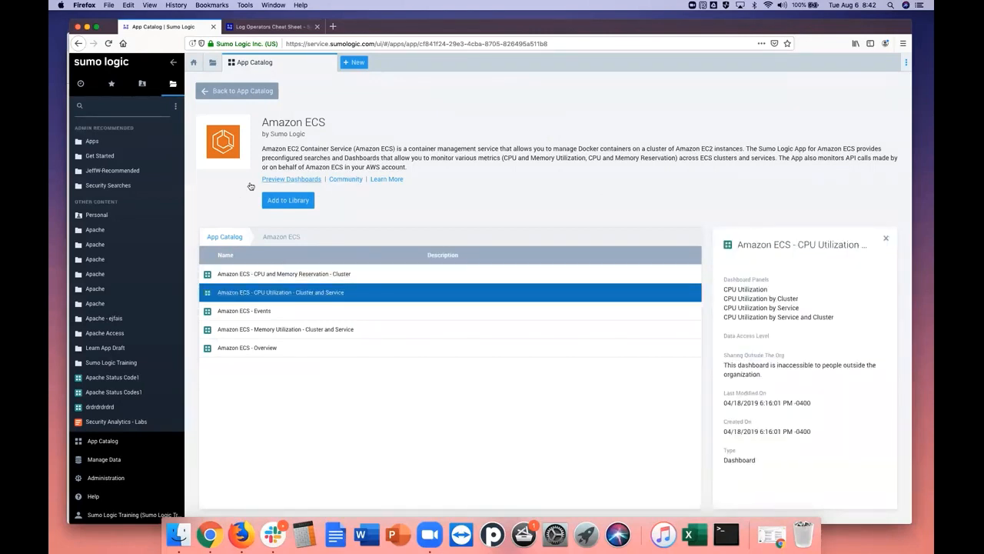
left_click(284, 181)
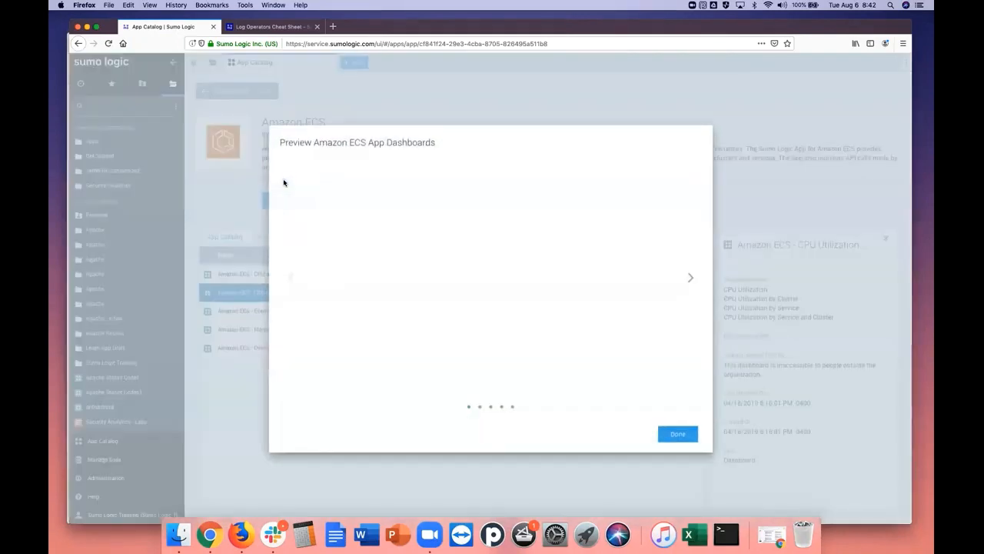
left_click(691, 442)
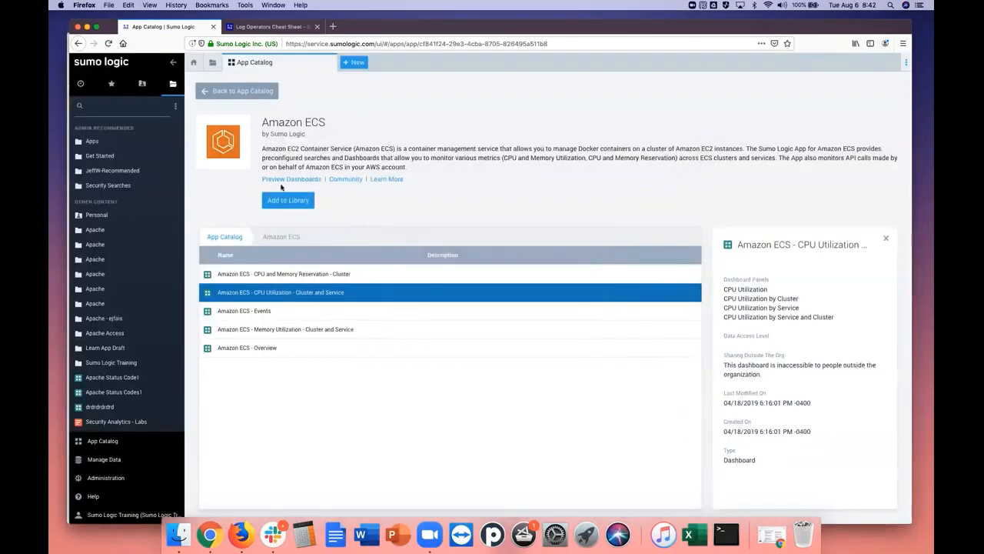
Open the Collection page under Manage Data and look through the listed collectors and sources
left_click(109, 463)
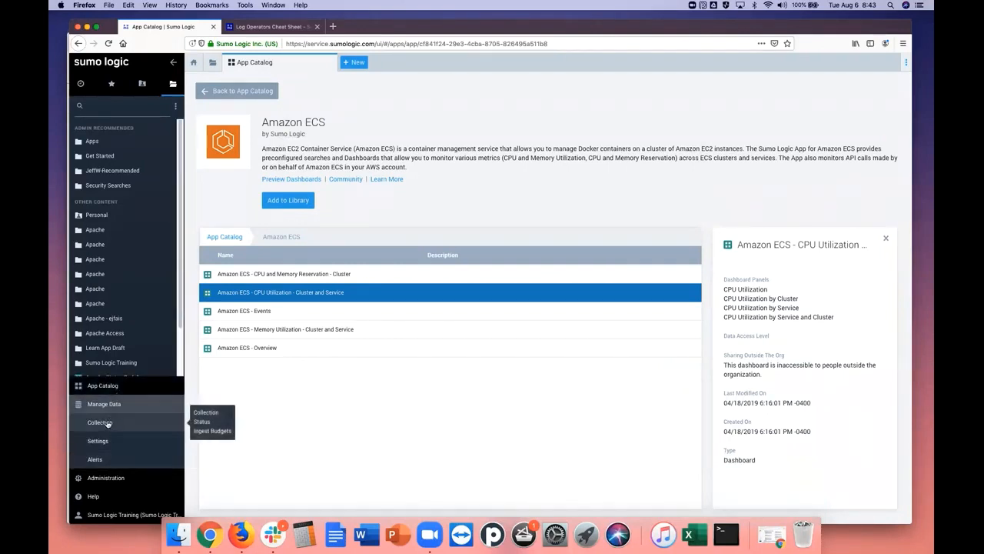
left_click(108, 424)
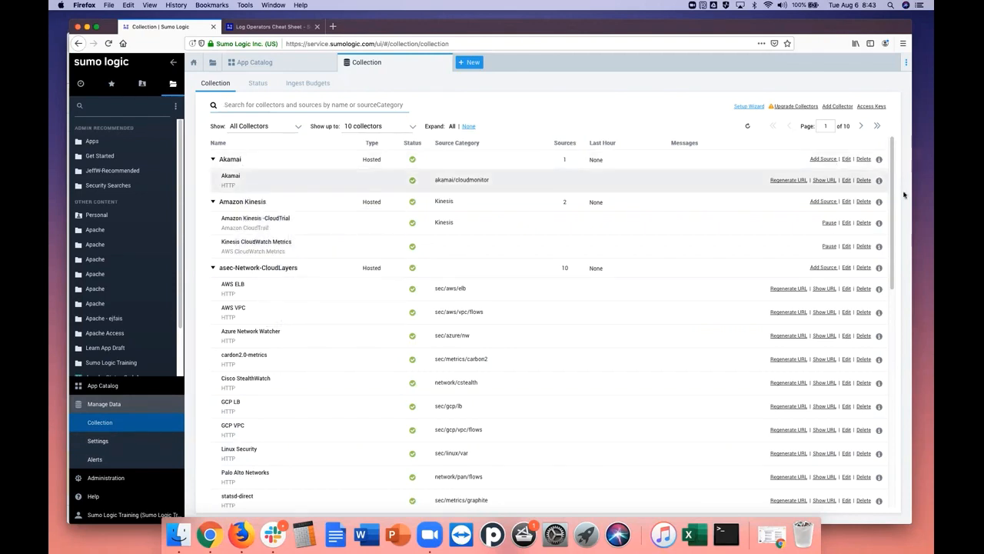
scroll(891, 218, "down", 1)
scroll(890, 217, "down", 10)
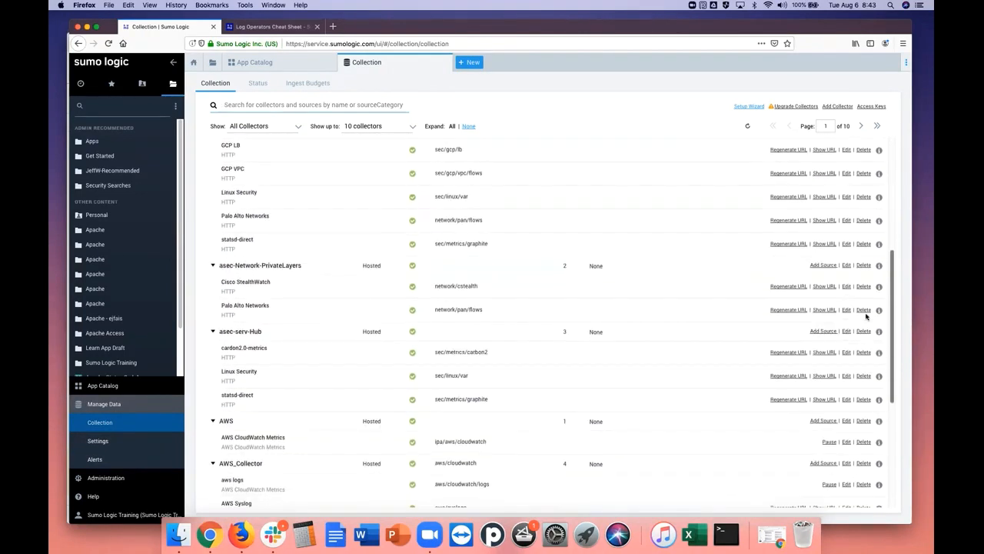
scroll(863, 354, "down", 4)
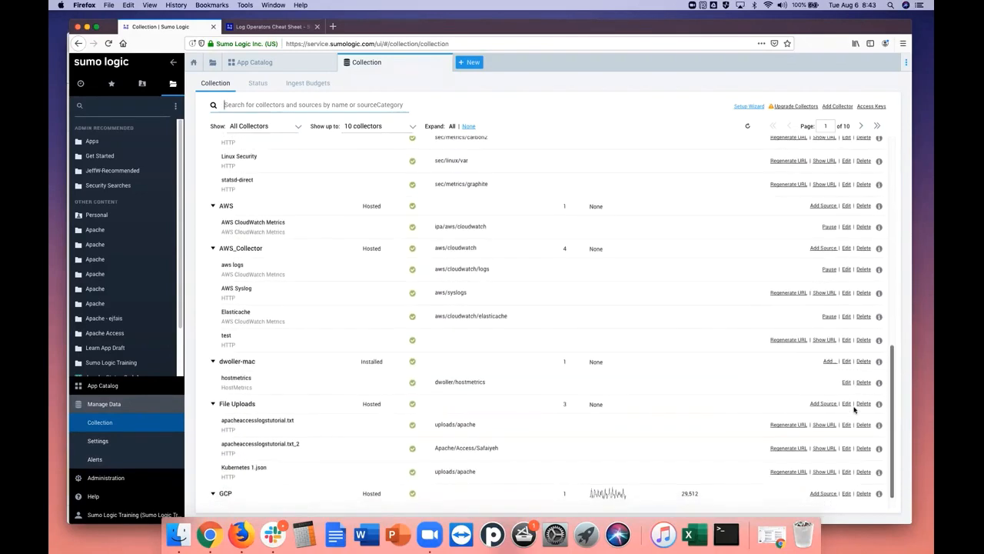
scroll(854, 409, "down", 1)
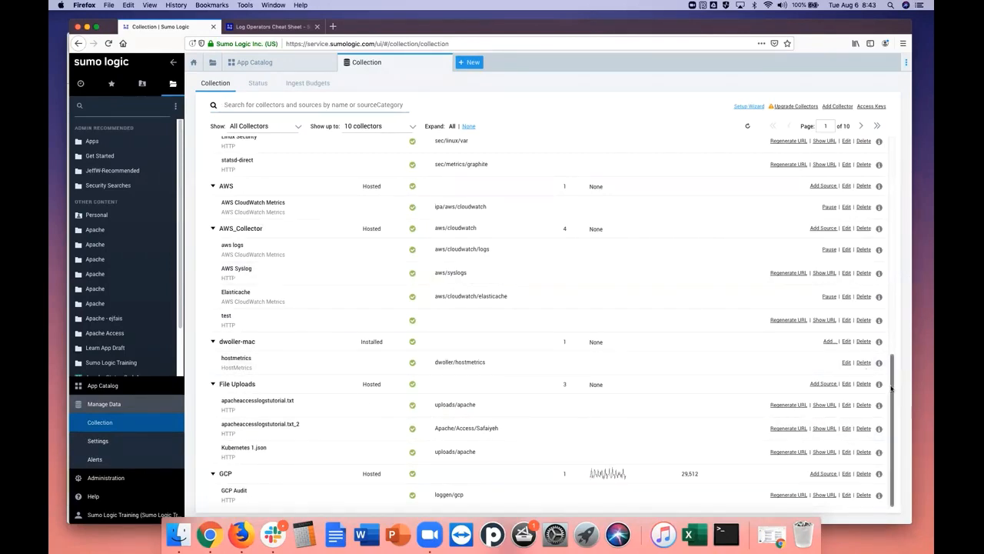
left_click_drag(893, 389, 904, 237)
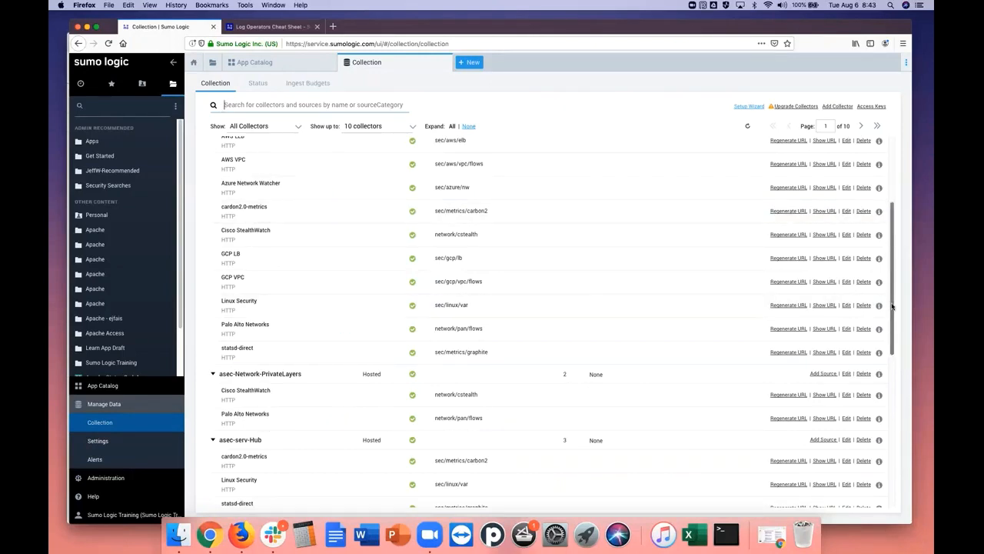
scroll(890, 214, "up", 3)
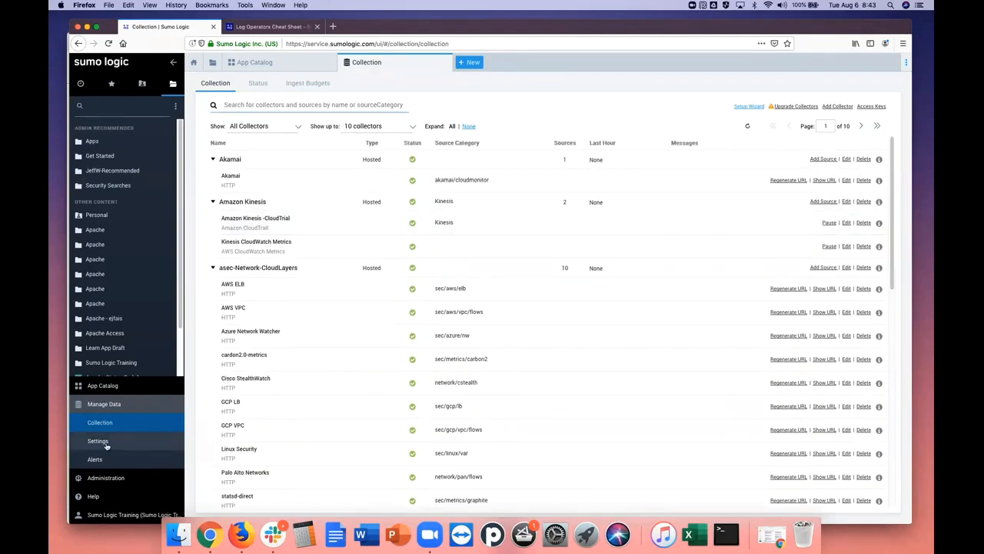
Open the Manage Data settings and look through every page from Field Extraction Rules and Partitions to Data Forwarding and Logs-to-Metrics
mouse_move(107, 446)
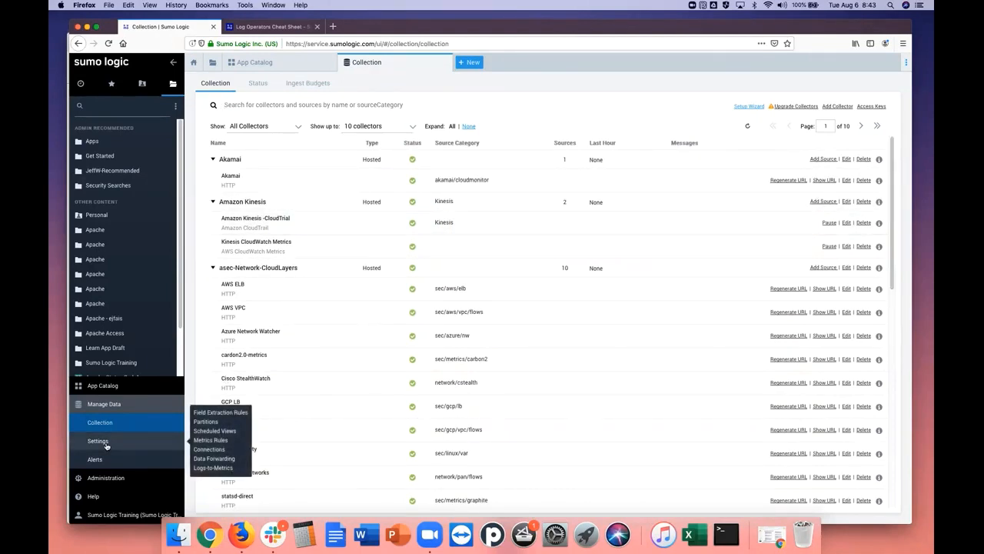
left_click(107, 446)
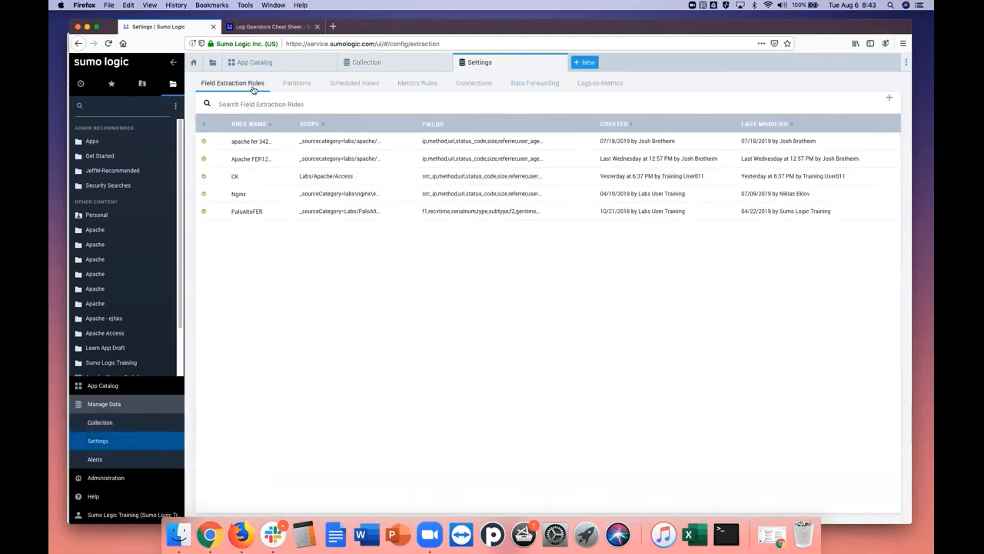
left_click(297, 83)
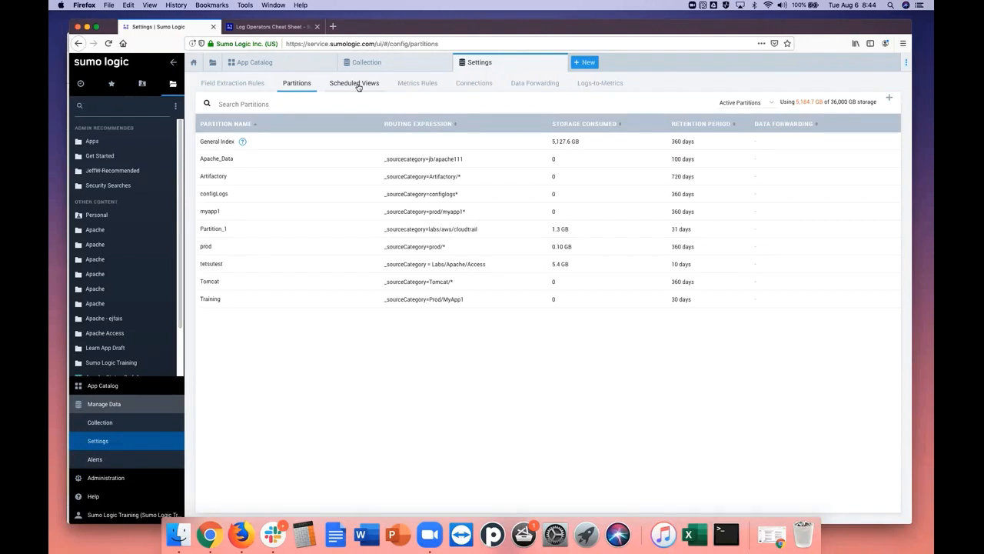
left_click(357, 86)
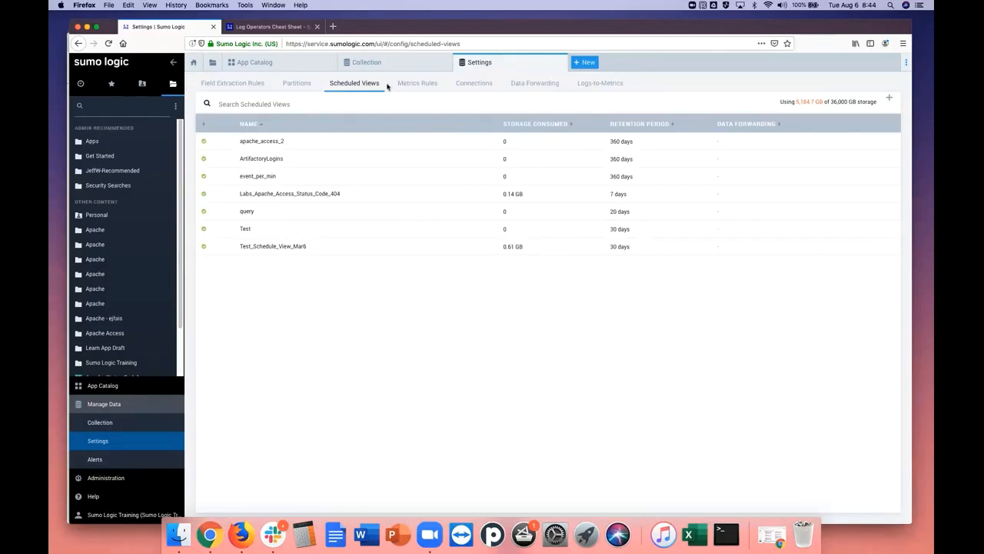
left_click(395, 85)
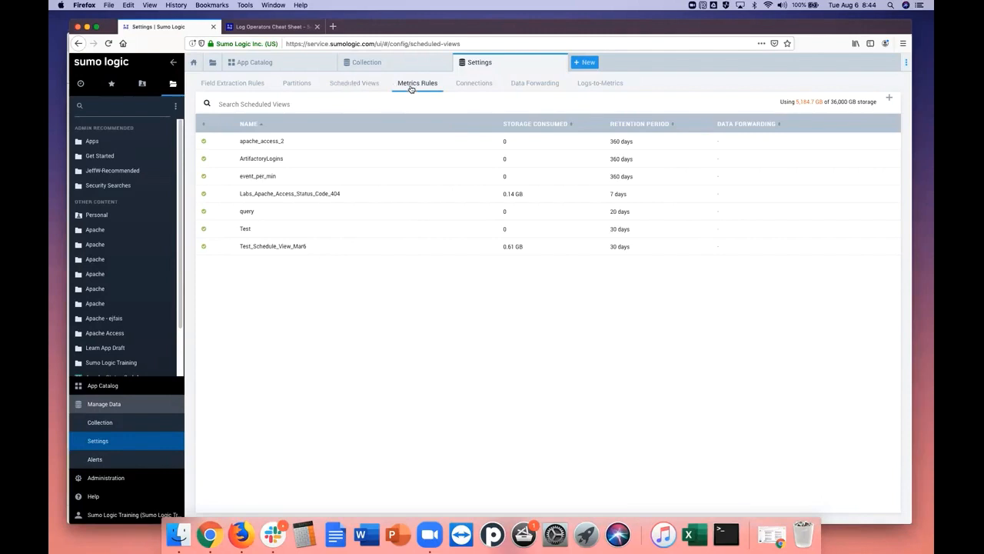
left_click(478, 86)
left_click(537, 87)
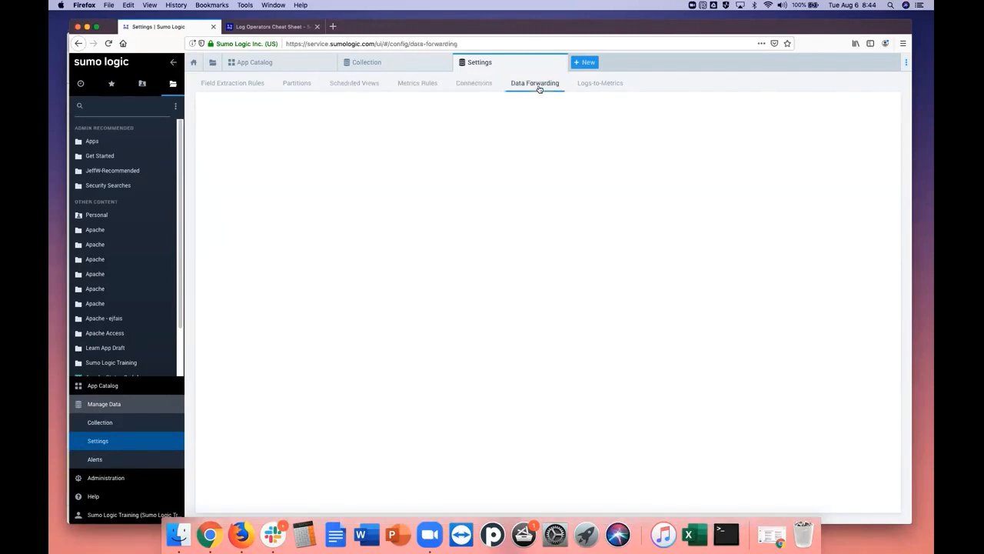
left_click(596, 87)
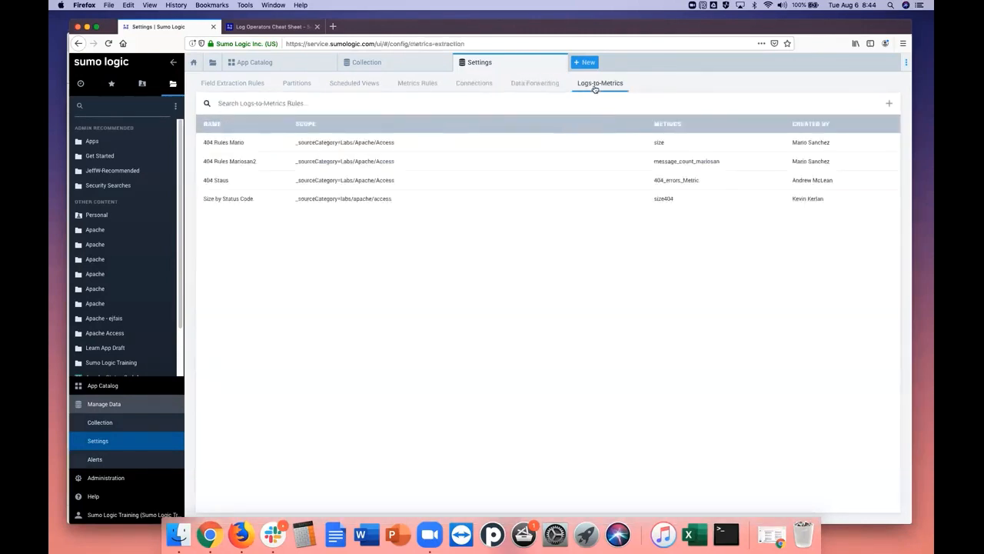
View the metrics monitors on the Alerts page and look through the resources offered under Help
left_click(95, 460)
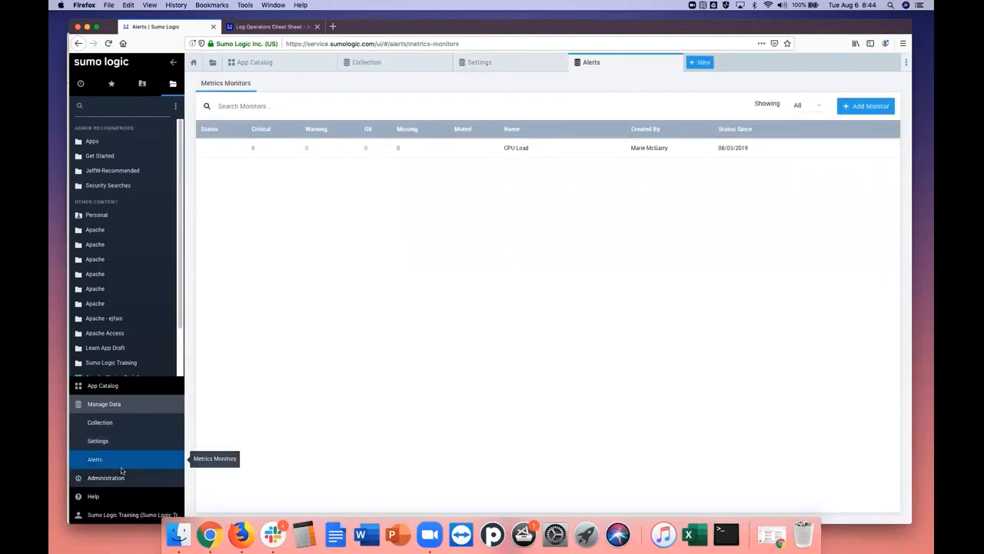
left_click_drag(177, 337, 173, 374)
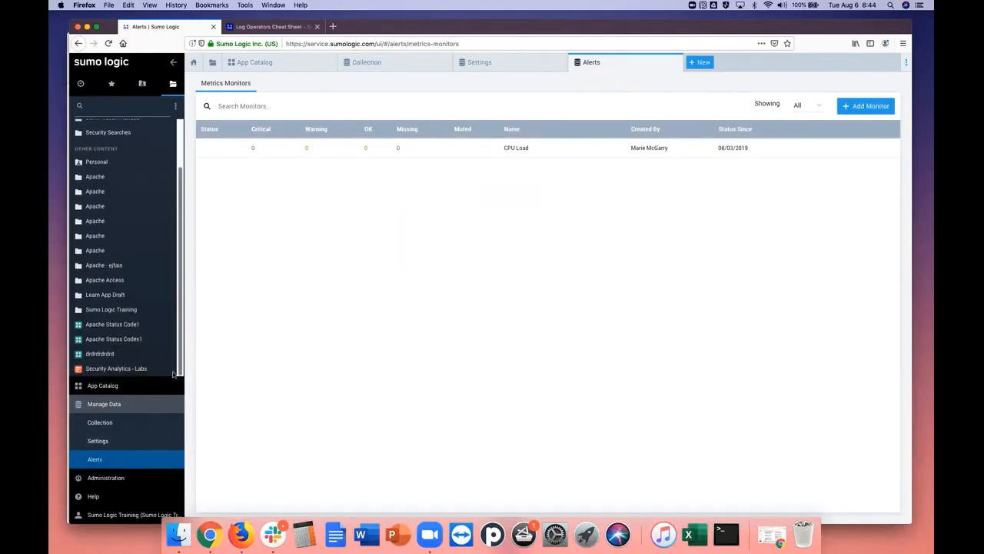
mouse_move(95, 460)
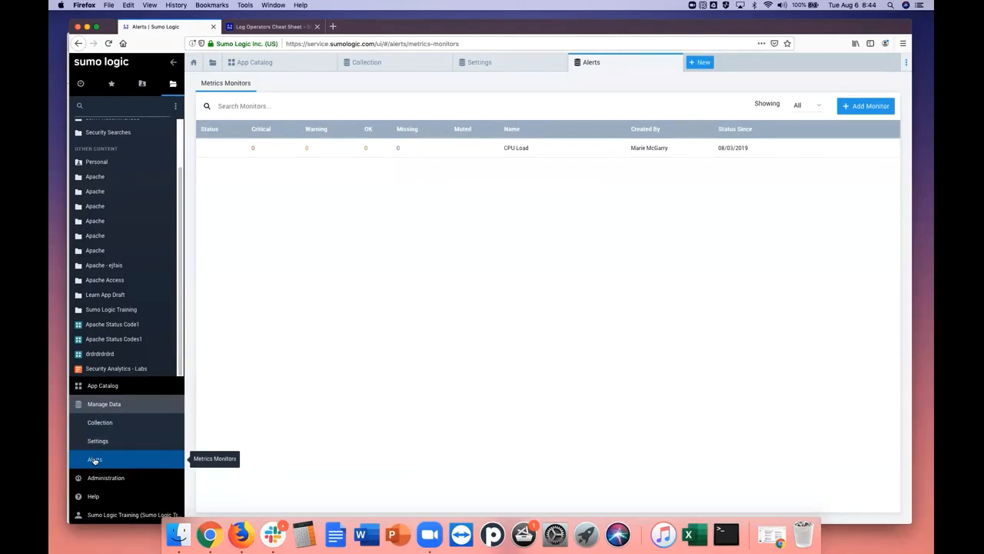
left_click(92, 498)
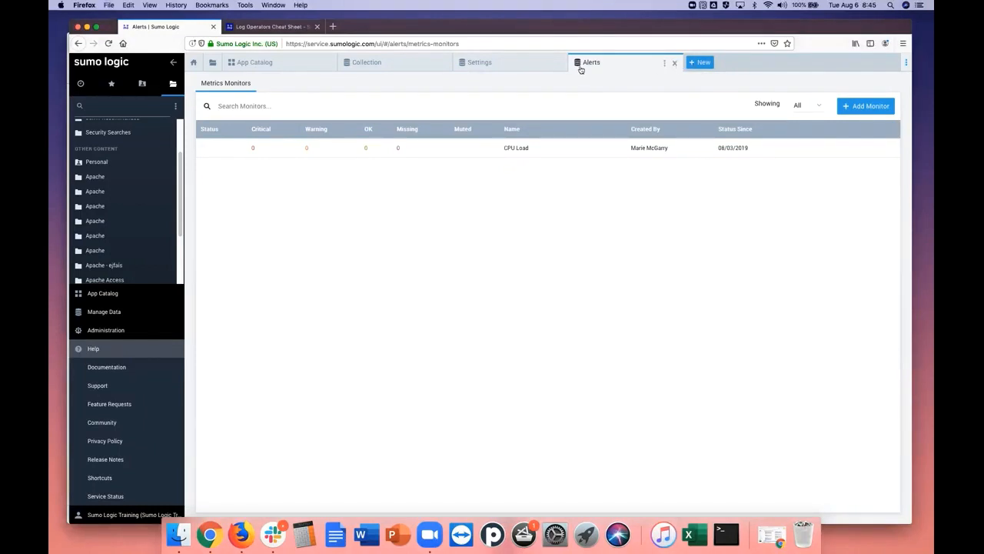
Close the Alerts, Settings, Collection and App Catalog pages to return to the Home page
left_click(674, 63)
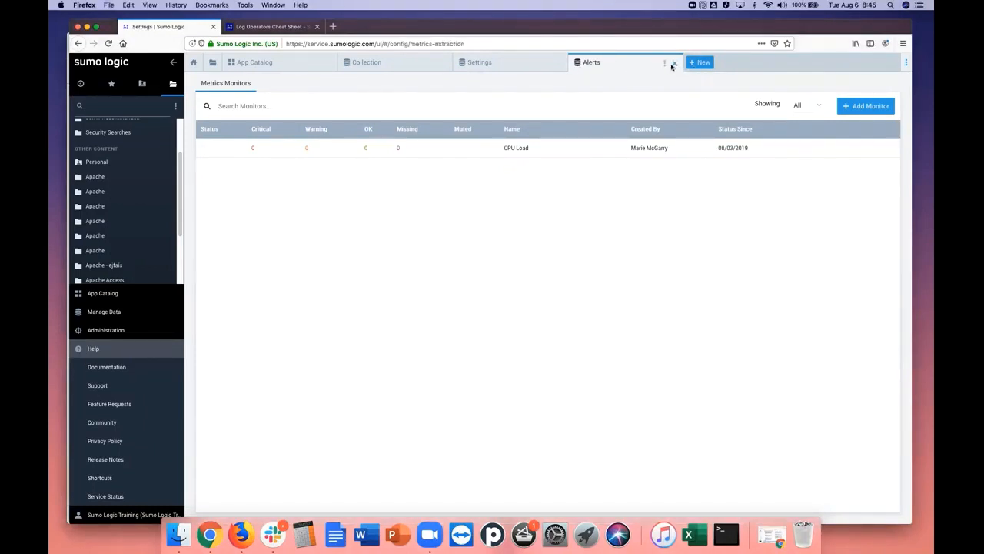
left_click(559, 63)
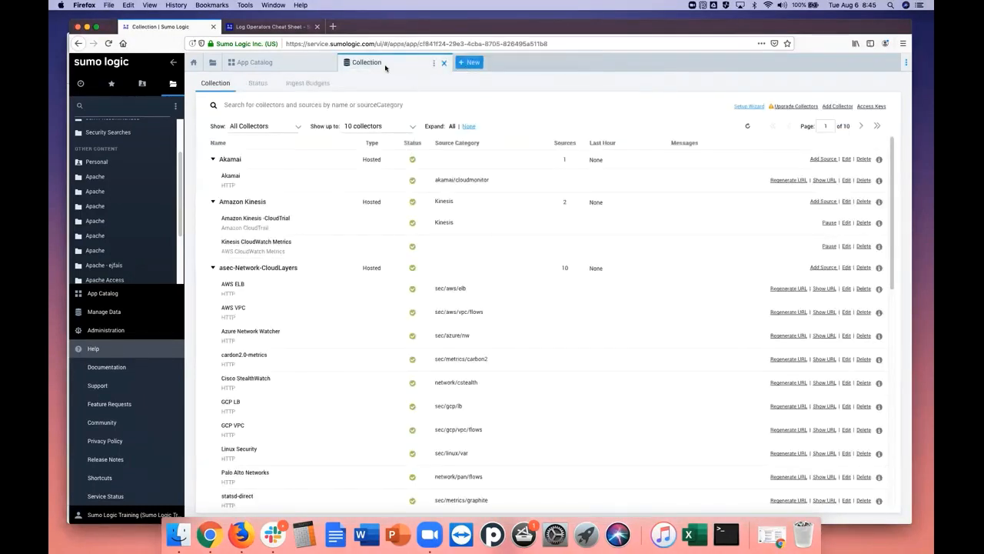
left_click(443, 64)
left_click(330, 63)
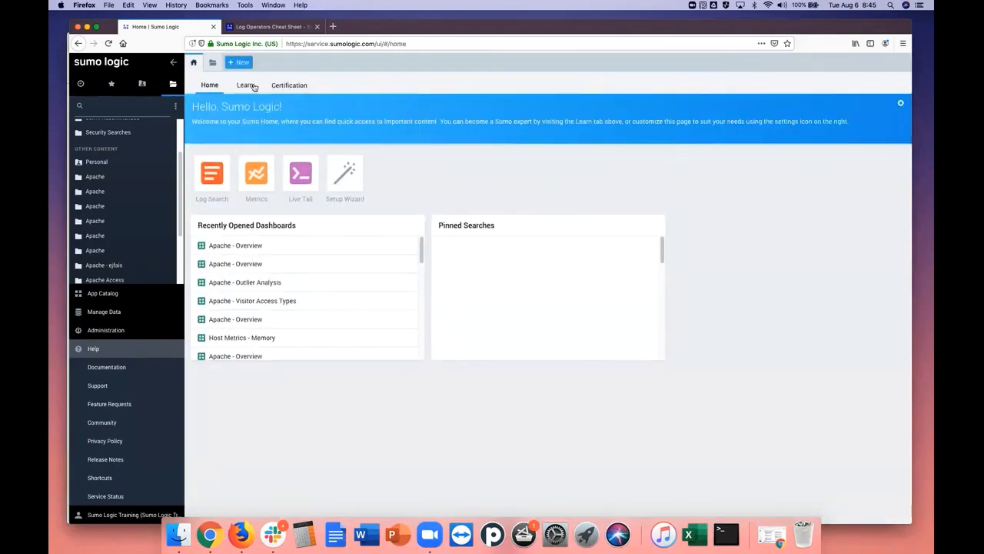
Open a new Log Search from the Home page and view which other kinds of pages can be created
left_click(213, 176)
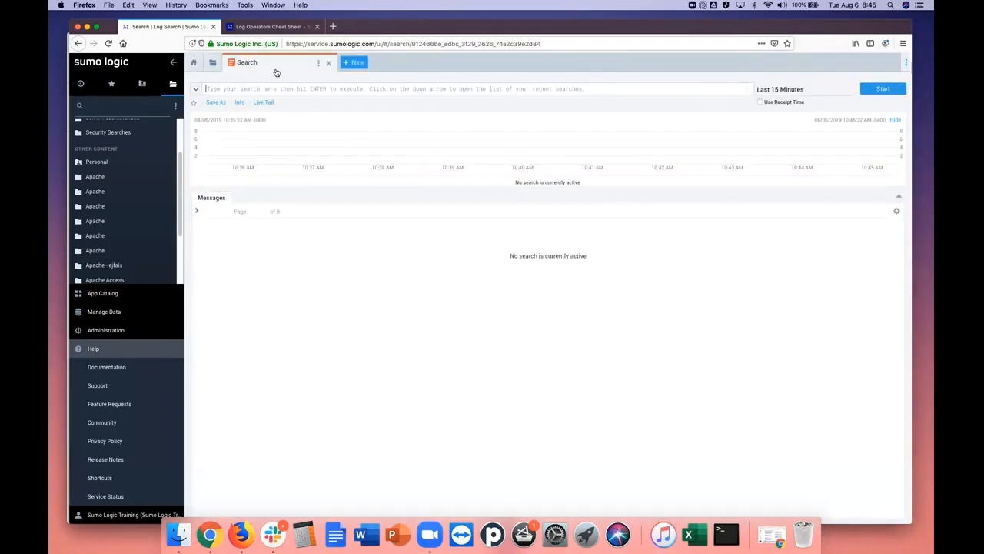
left_click(346, 65)
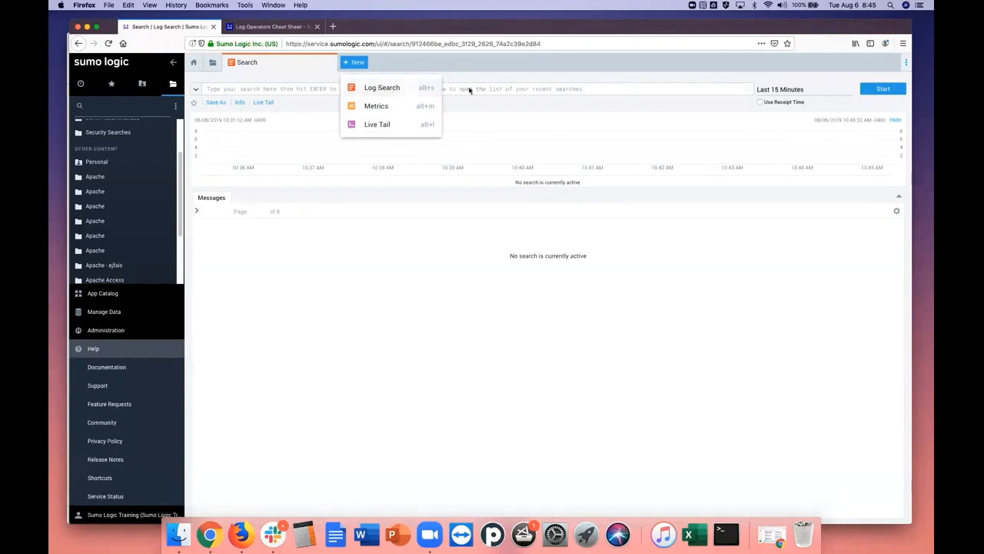
left_click(311, 68)
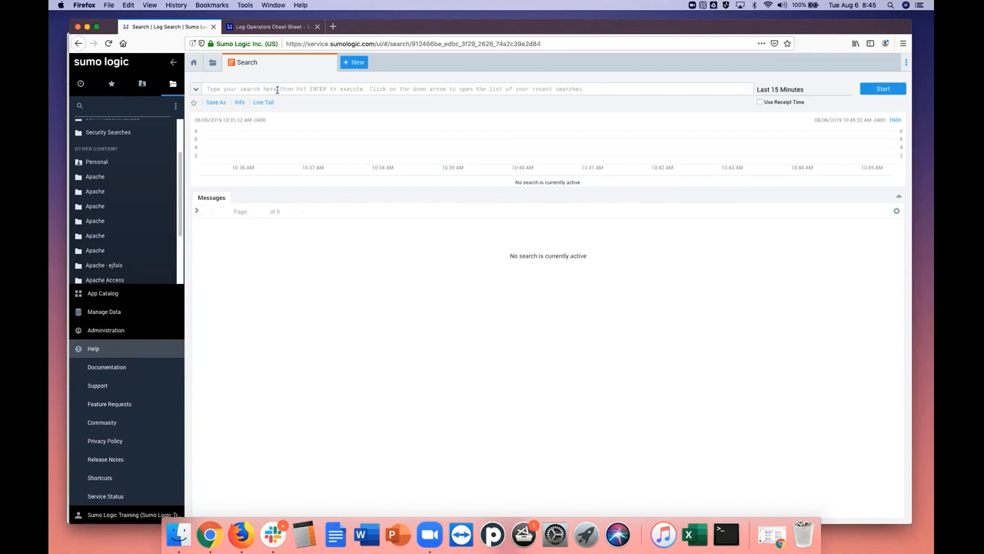
Run a log search for the keyword mozilla over the last 15 minutes and look through the returned messages
left_click(219, 89)
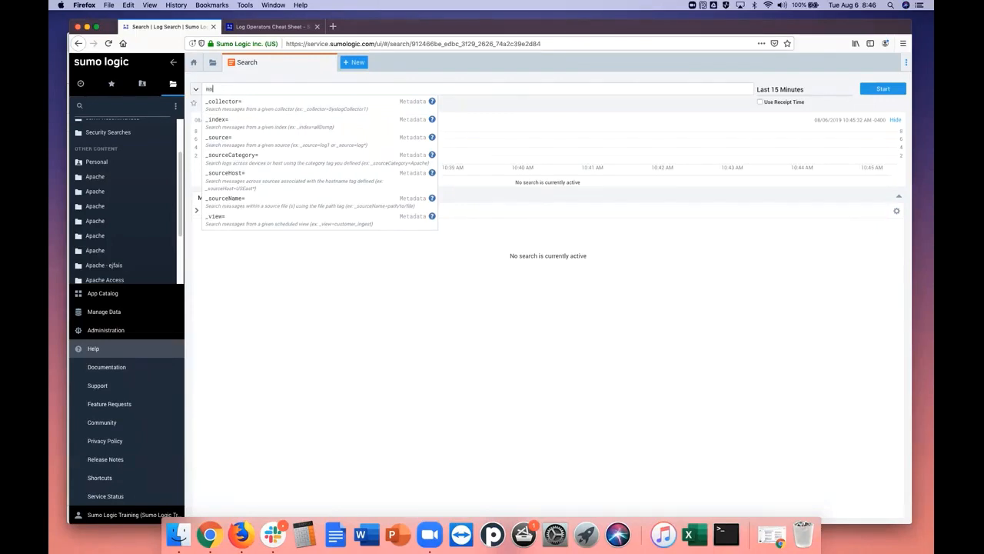
type("zilla")
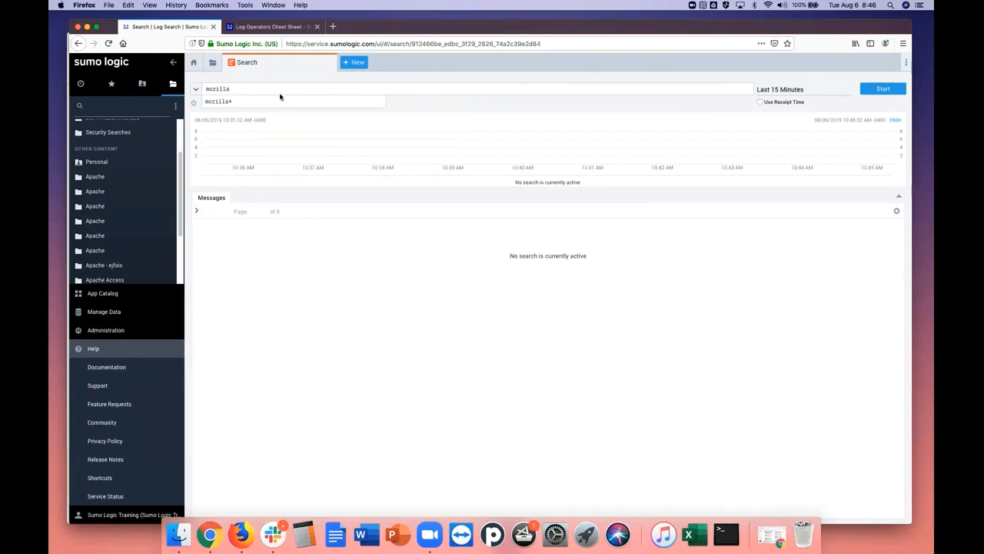
left_click(888, 90)
left_click(884, 90)
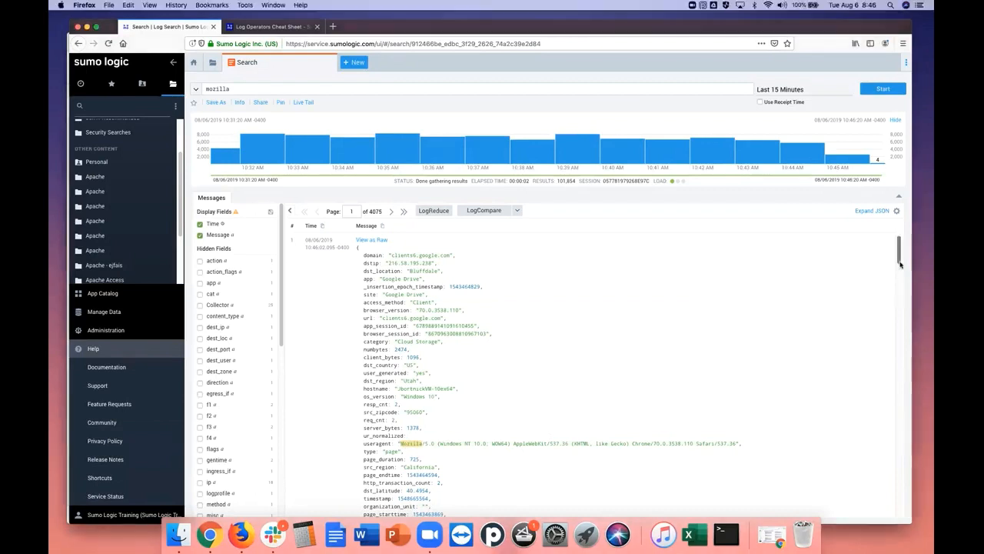
left_click_drag(900, 264, 901, 339)
left_click(358, 211)
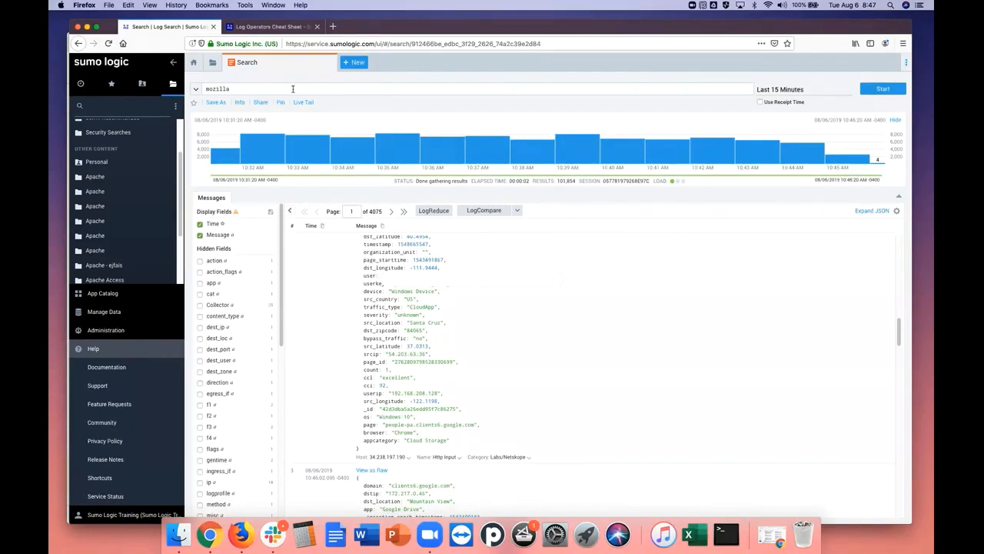
Look at the relative and custom time range options and set the search's time range to Last 60 Minutes
left_click(787, 92)
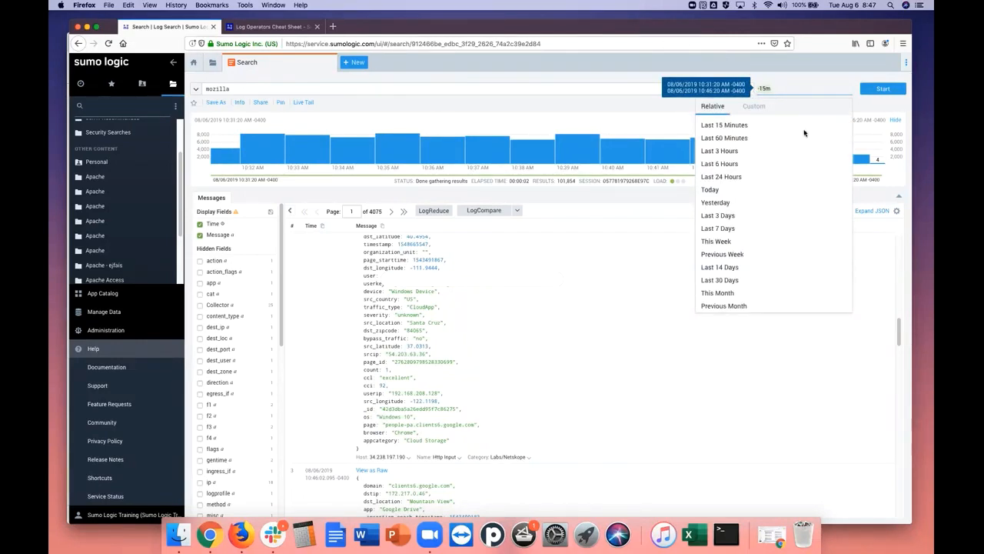
left_click(755, 108)
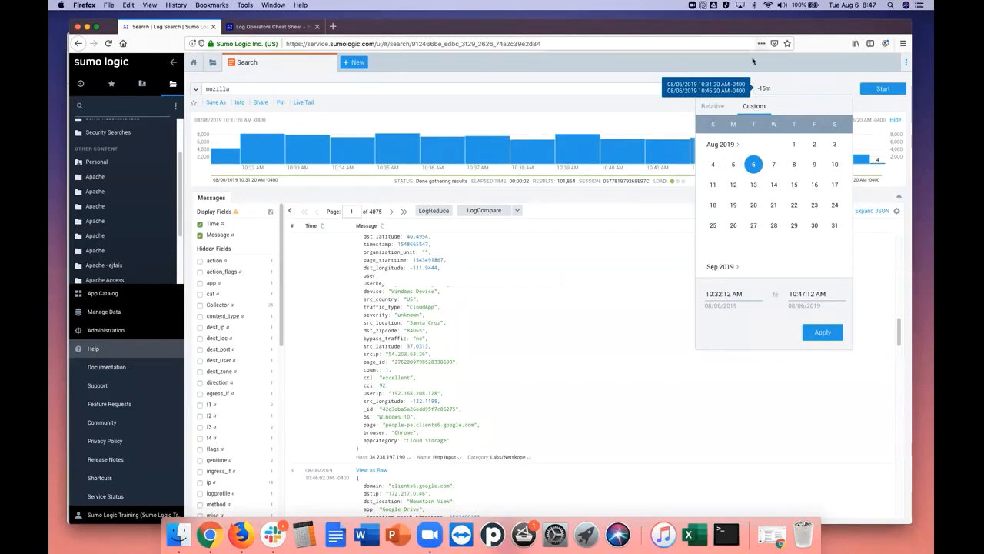
left_click(722, 107)
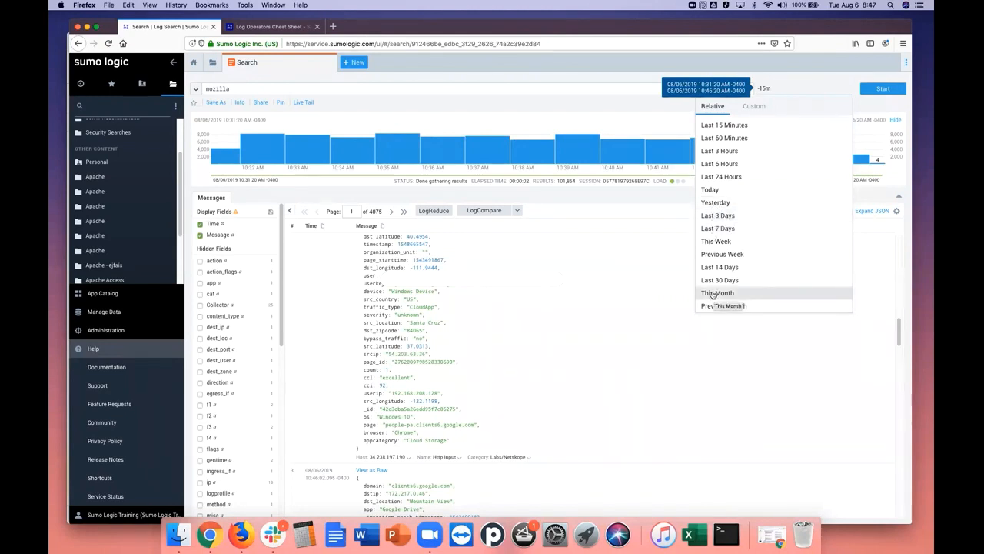
left_click(723, 138)
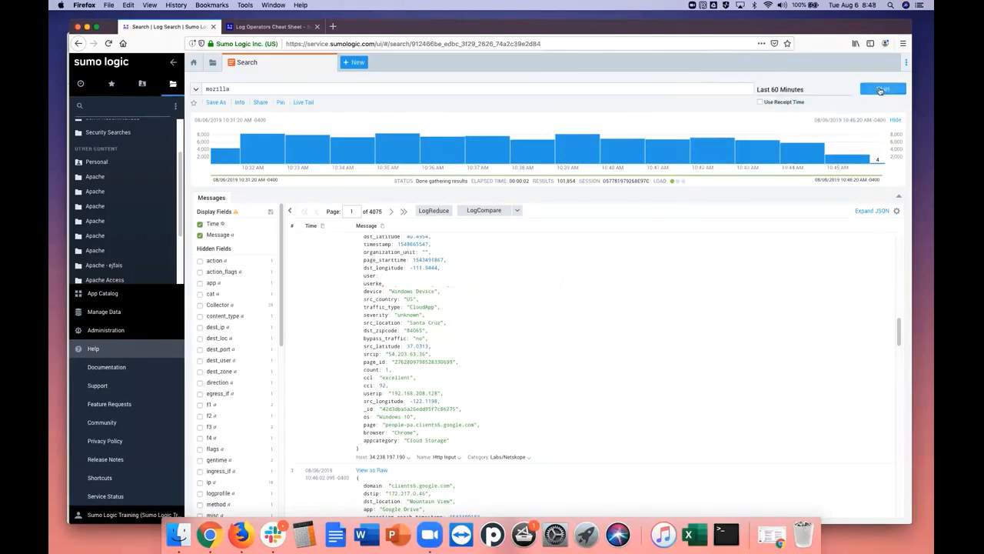
left_click(884, 90)
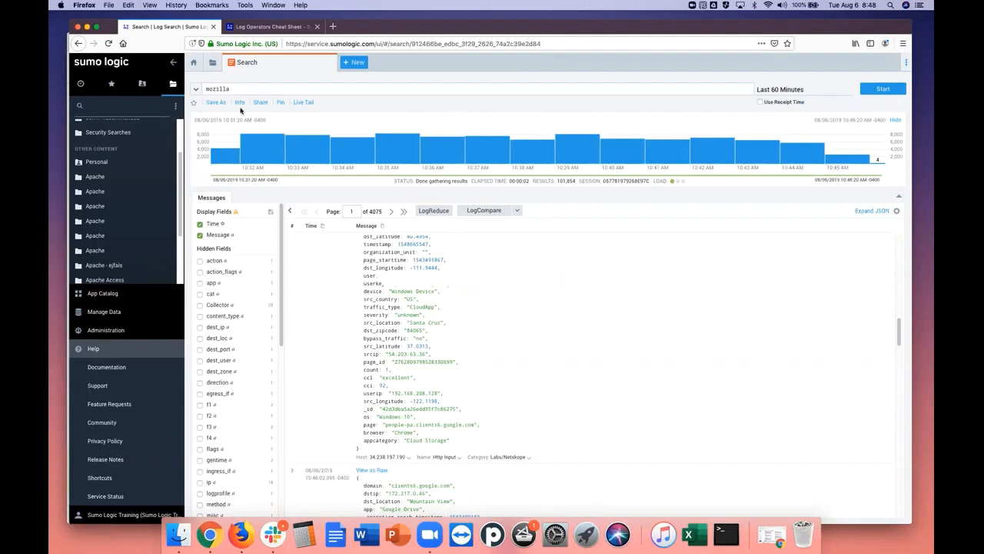
View the favorites, start saving the mozilla search as an item, and look through the available save folders
left_click(111, 86)
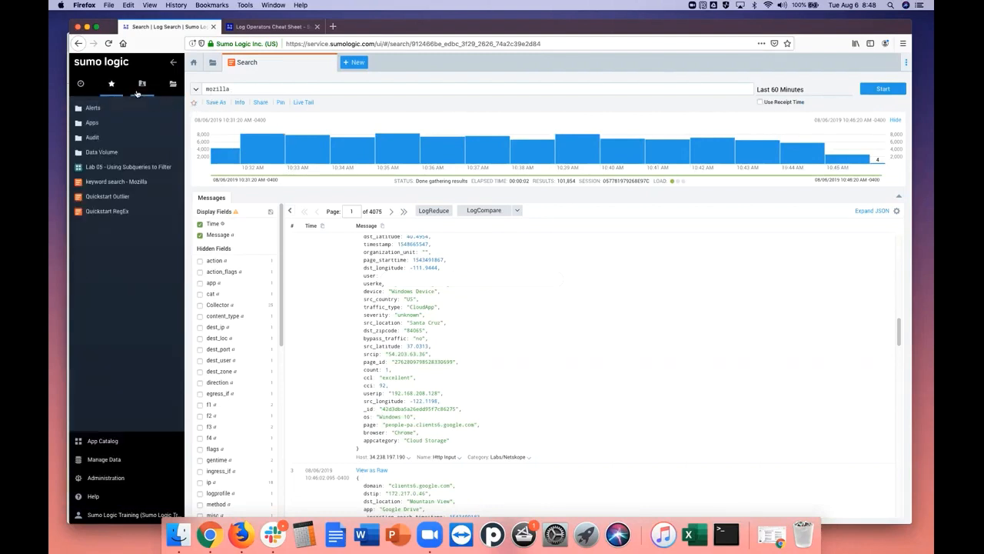
left_click(218, 105)
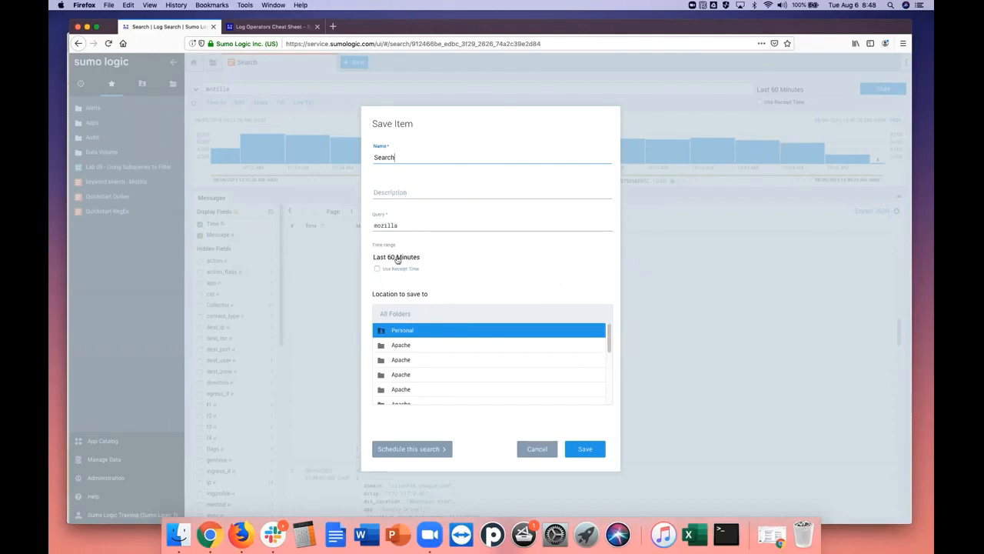
mouse_move(397, 260)
left_click_drag(608, 346, 603, 401)
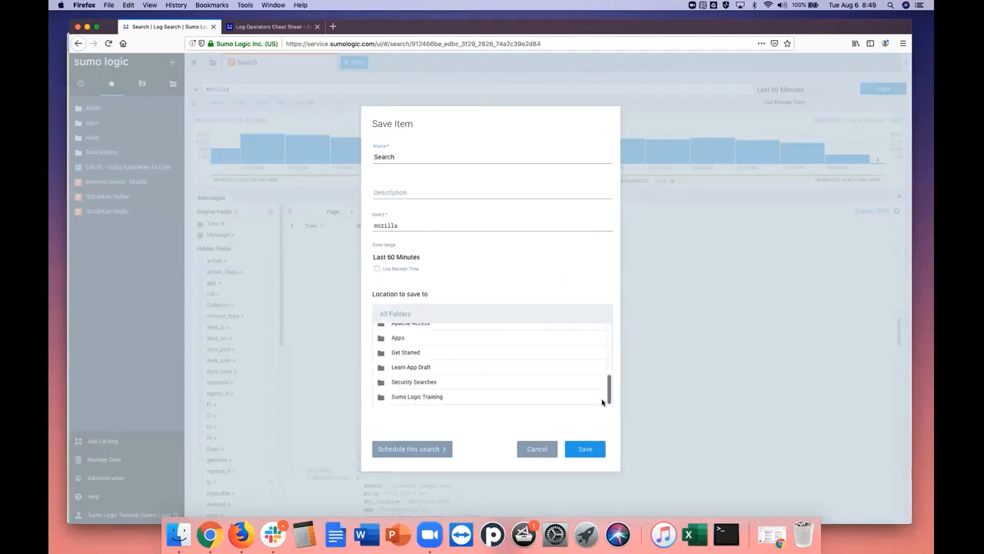
Try scheduling the search to run every 15 minutes, view the available alert types, and discard the save
left_click(444, 453)
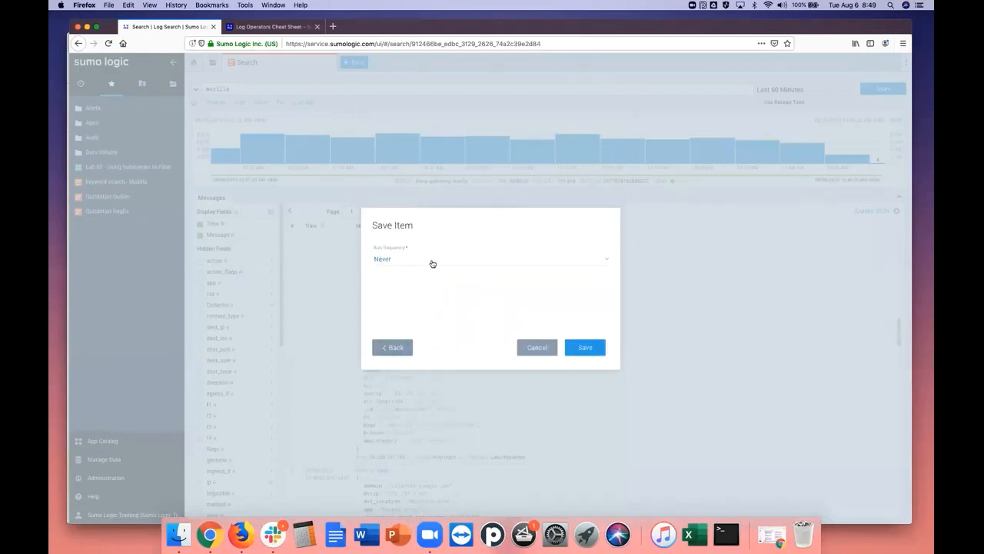
left_click(607, 264)
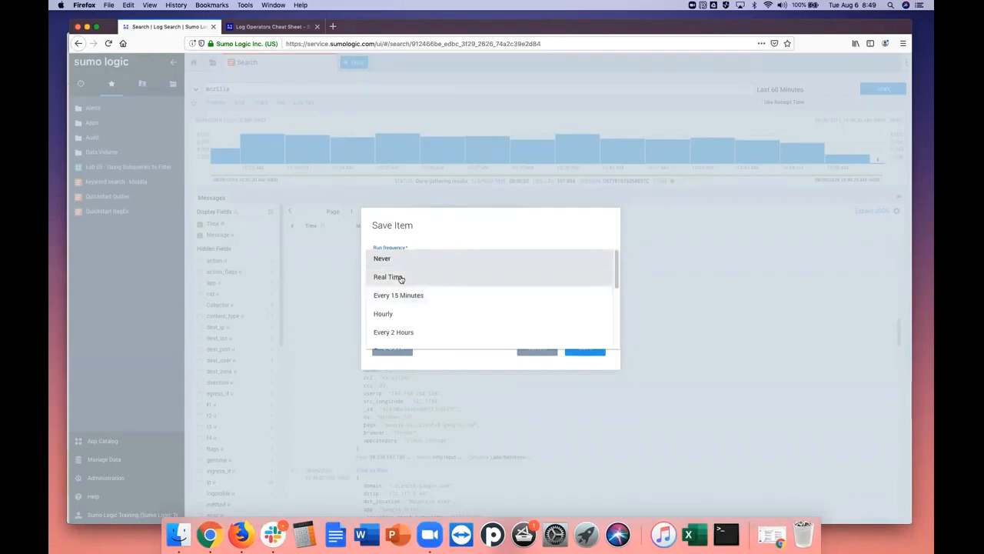
left_click(404, 300)
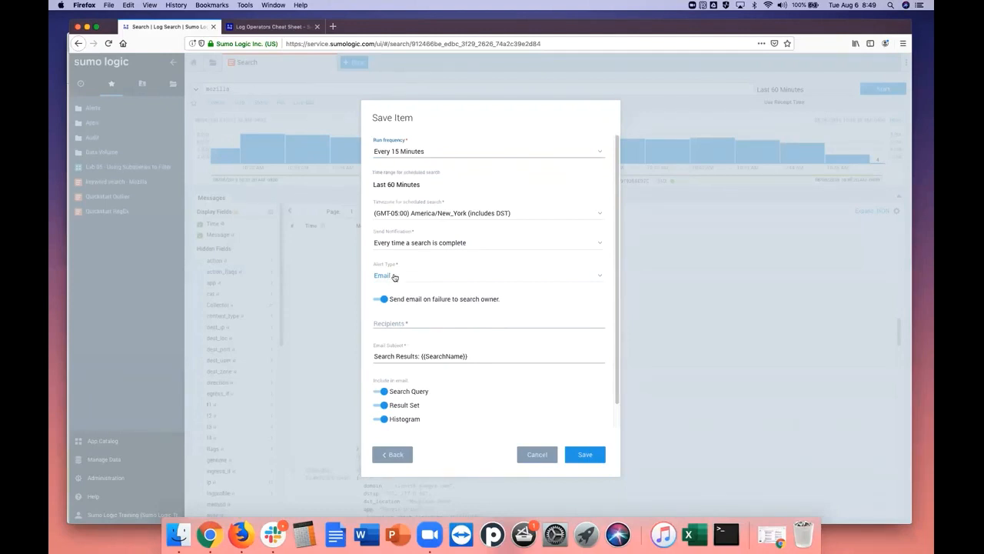
left_click(600, 280)
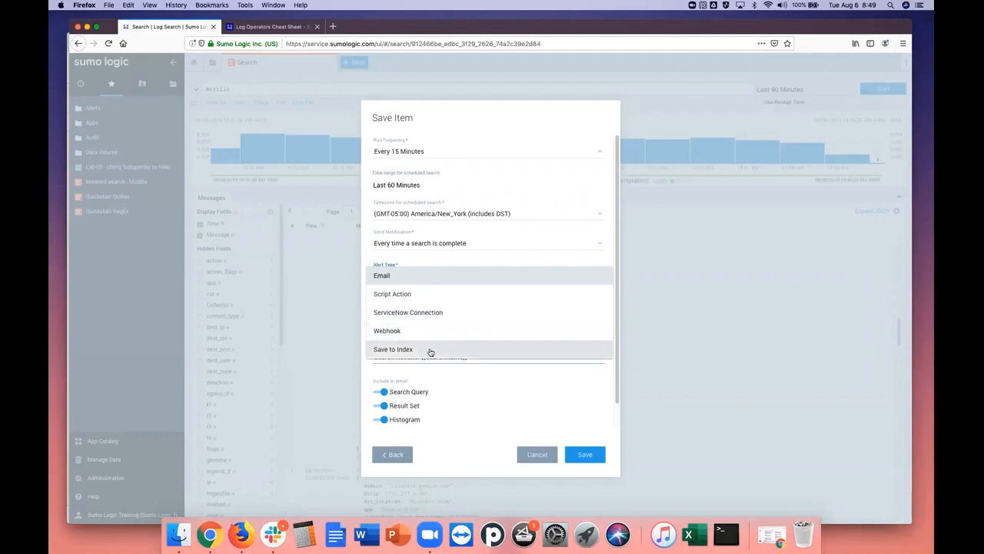
left_click(720, 331)
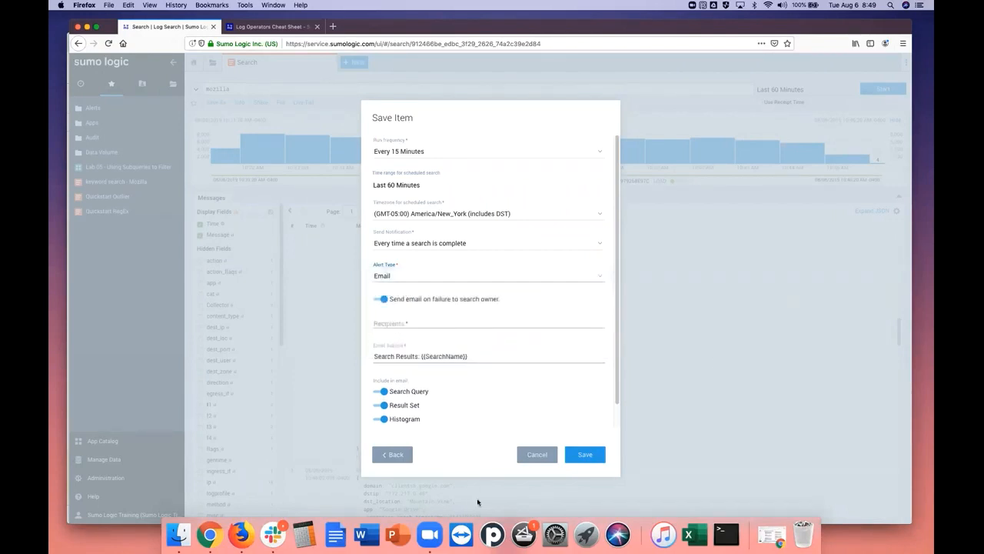
left_click(538, 455)
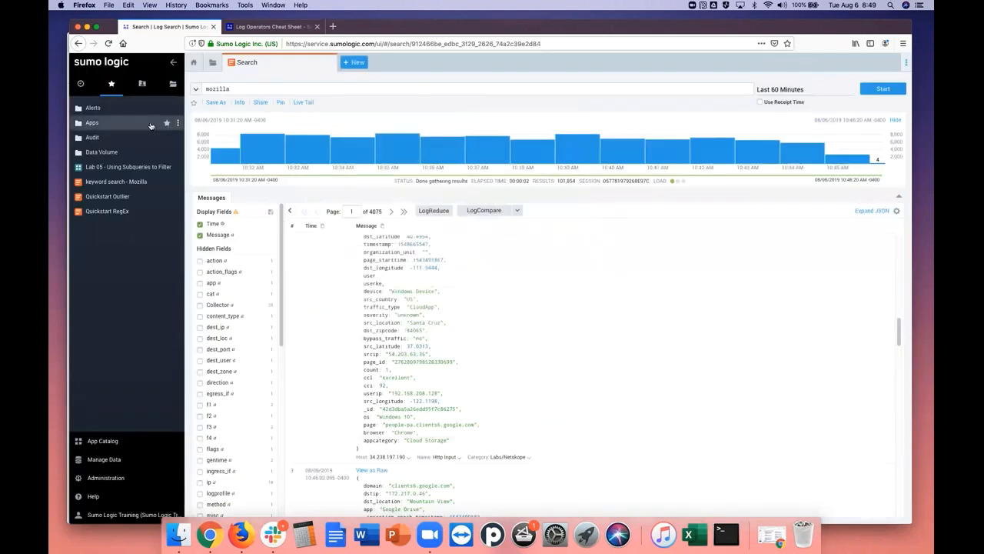
Open the sharing options for the mozilla search and copy the code for pasting into the search query box
mouse_move(223, 163)
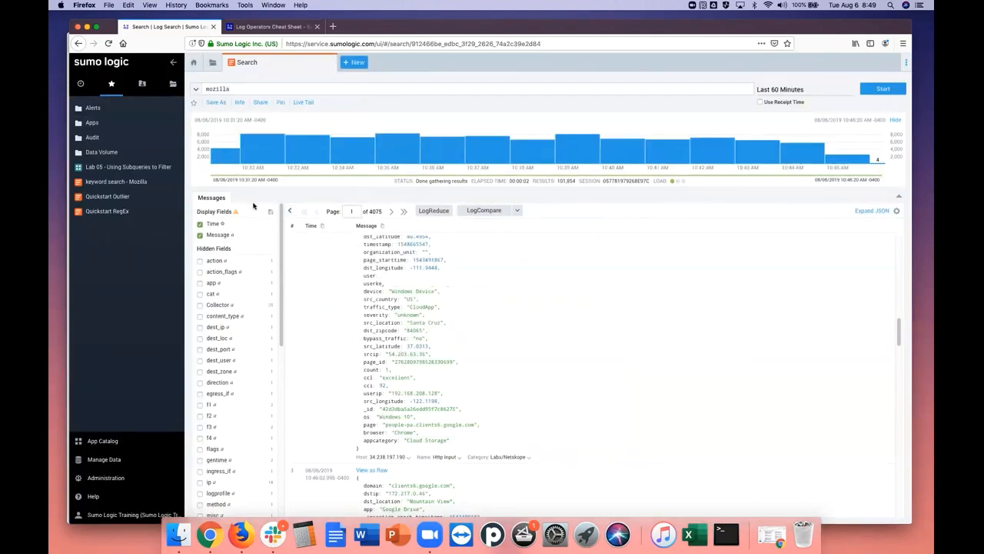
left_click(261, 102)
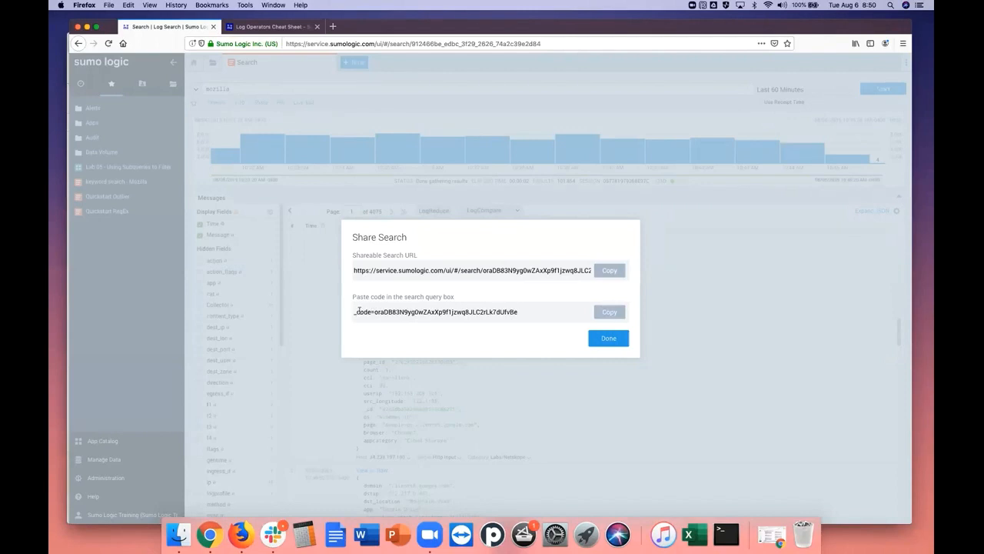
left_click_drag(358, 309, 551, 311)
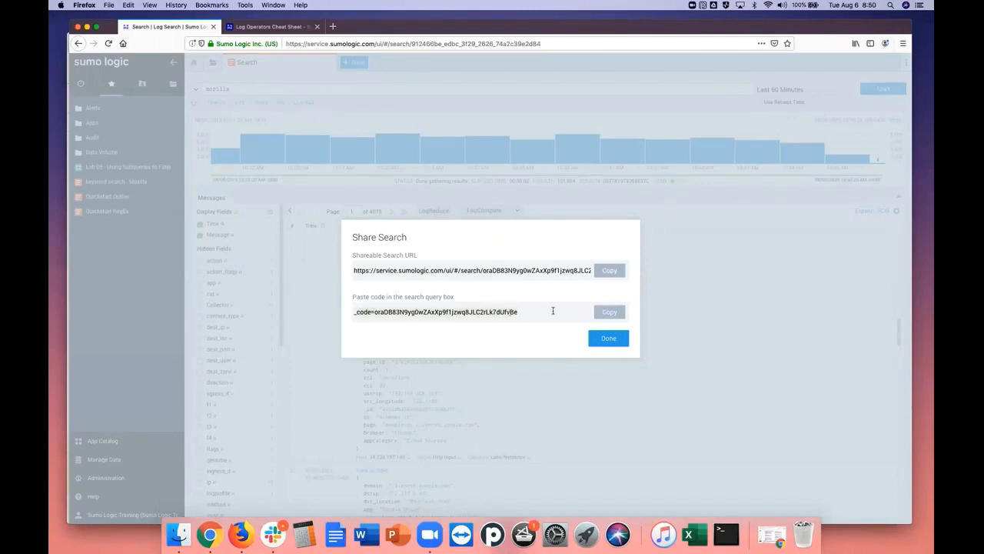
left_click(615, 312)
left_click(607, 340)
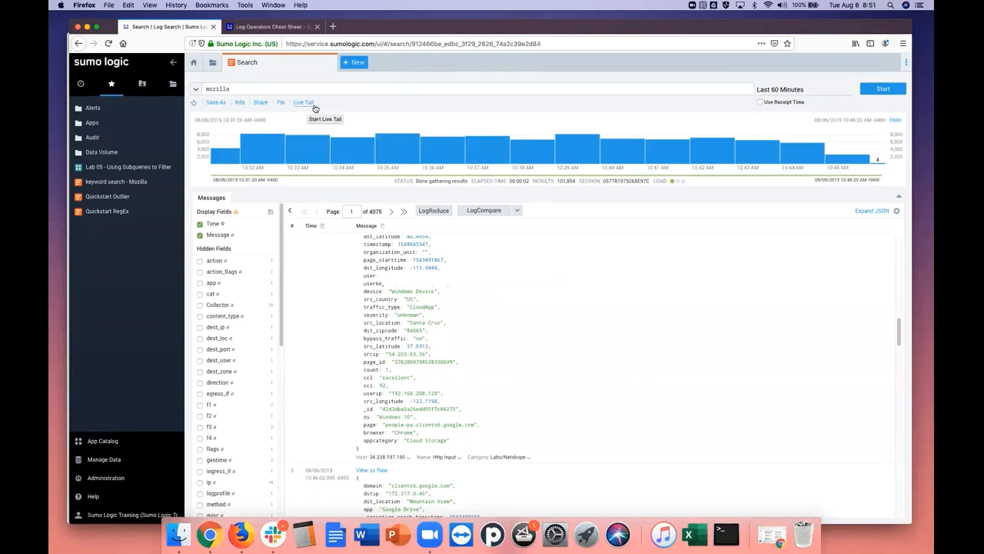
Try to start a Live Tail of the mozilla search and dismiss the resulting dialog
mouse_move(779, 94)
left_click(304, 103)
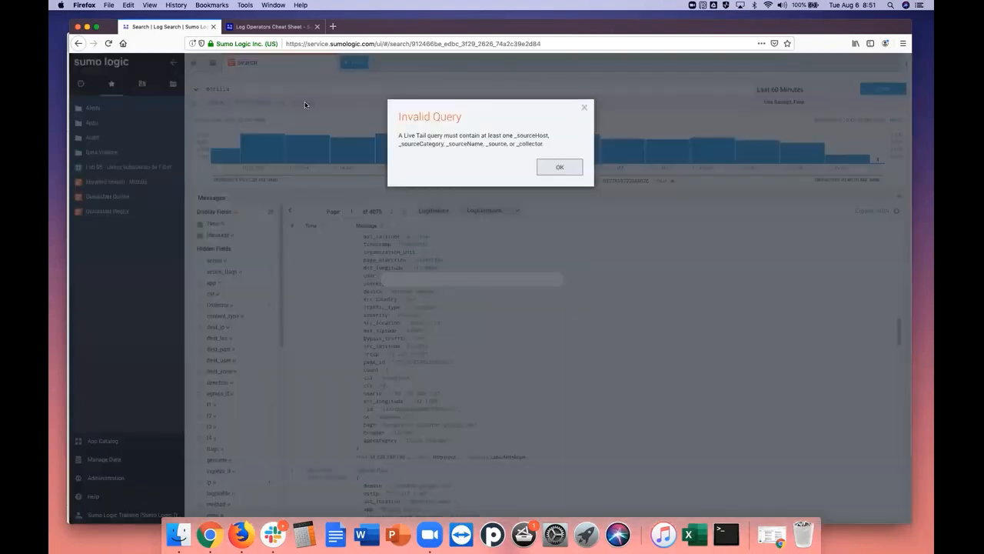
left_click(567, 168)
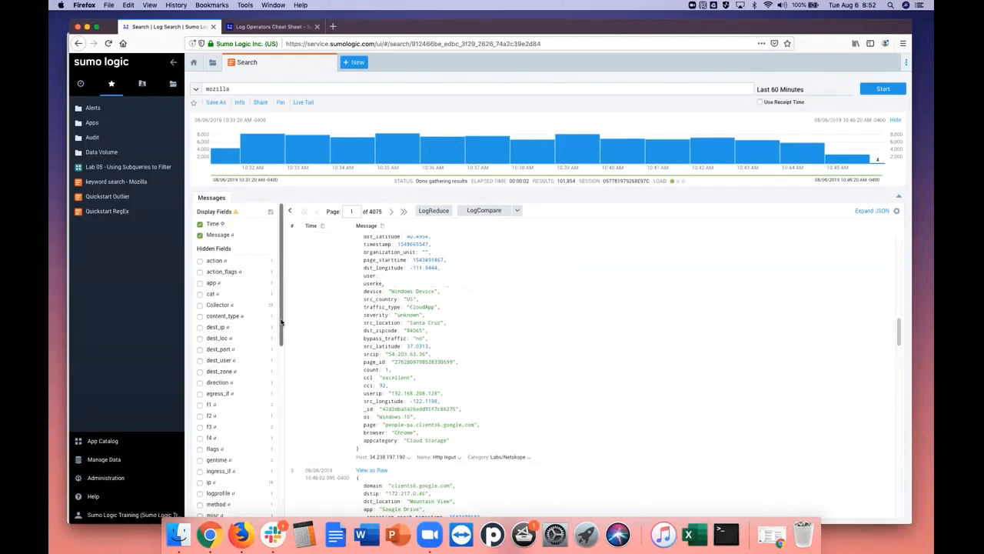
Show the Collector field alongside the messages, look through them, hide the field again, and view its top values breakdown
left_click(201, 306)
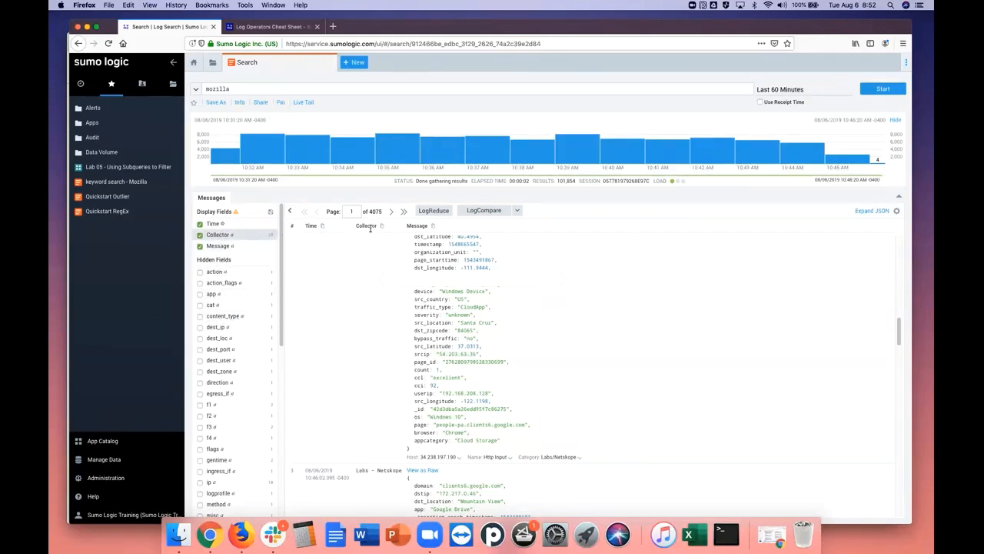
left_click_drag(898, 330, 896, 404)
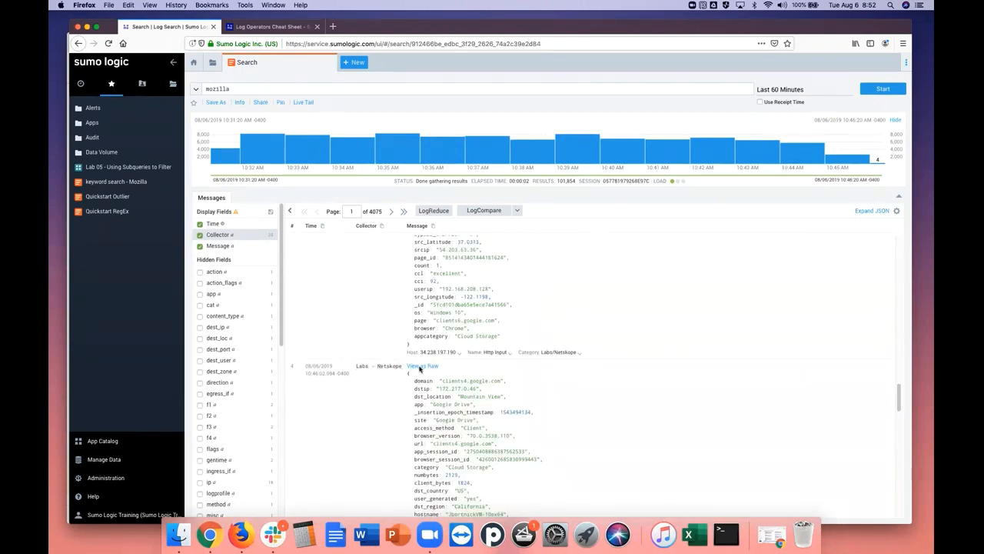
left_click_drag(897, 398, 889, 471)
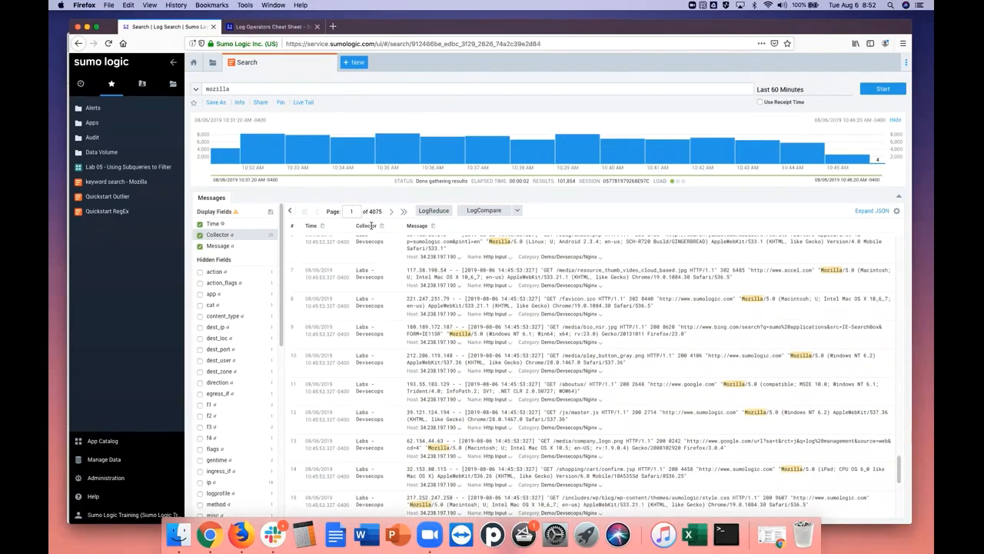
left_click(200, 234)
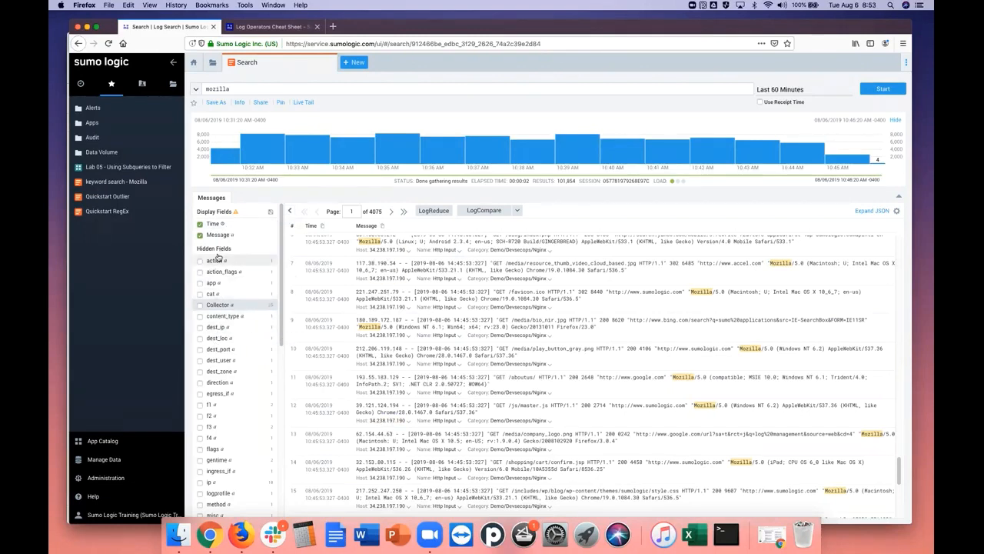
left_click(218, 306)
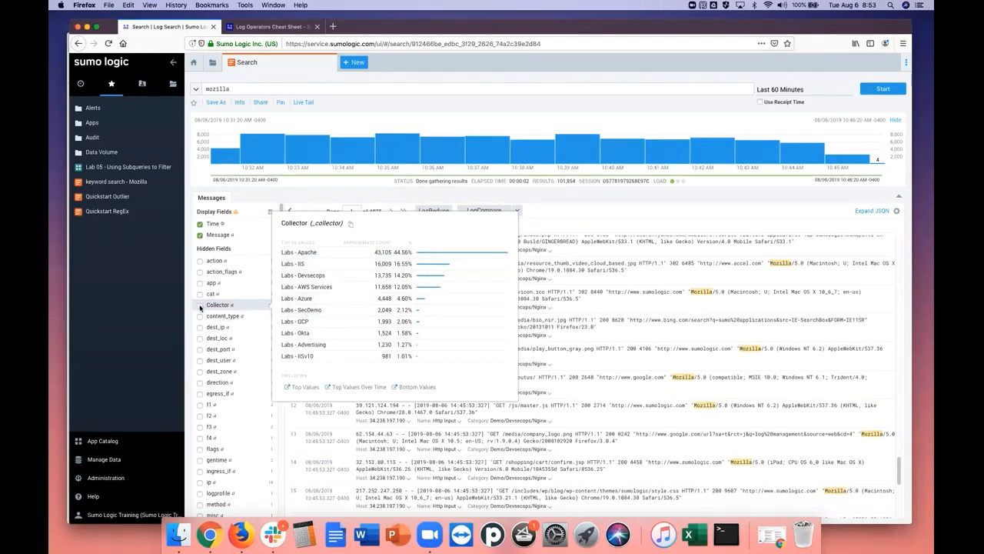
left_click(255, 250)
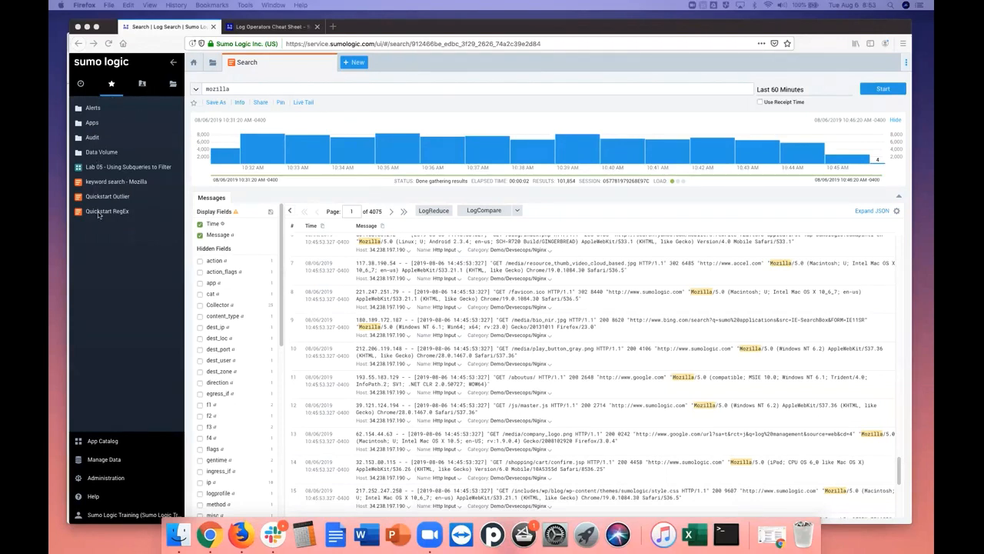
Open the favorite search Quickstart RegEx and examine the source category metadata and value in its query
mouse_move(99, 216)
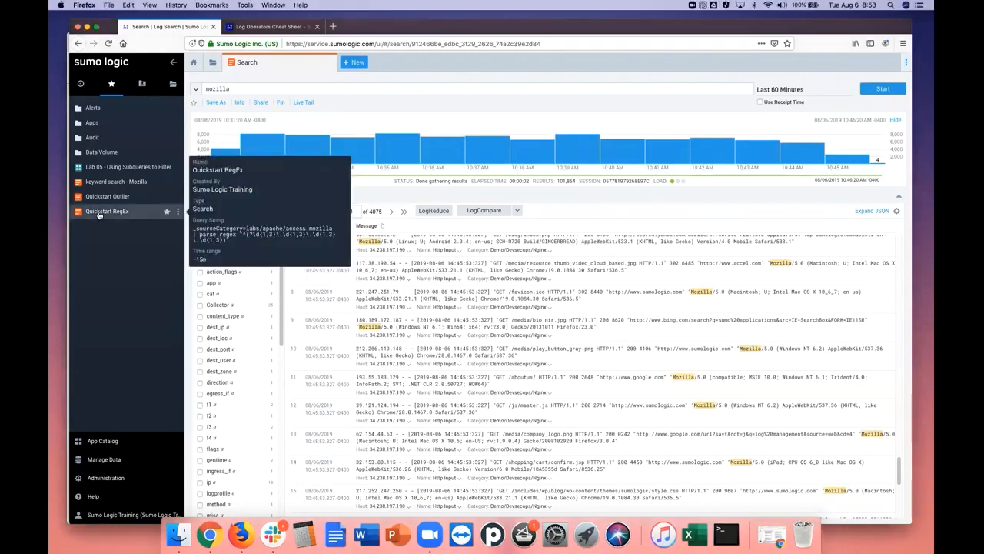
left_click(89, 213)
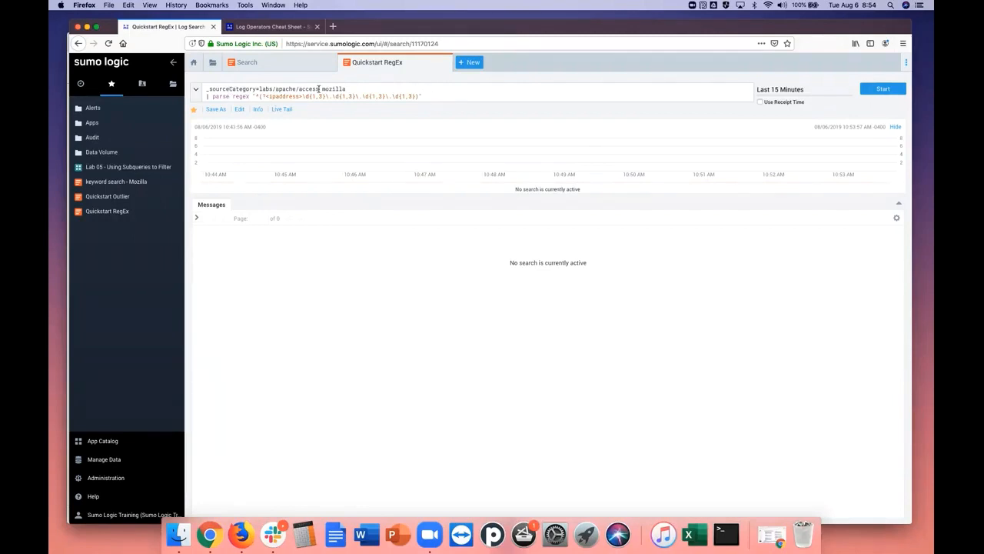
left_click(307, 63)
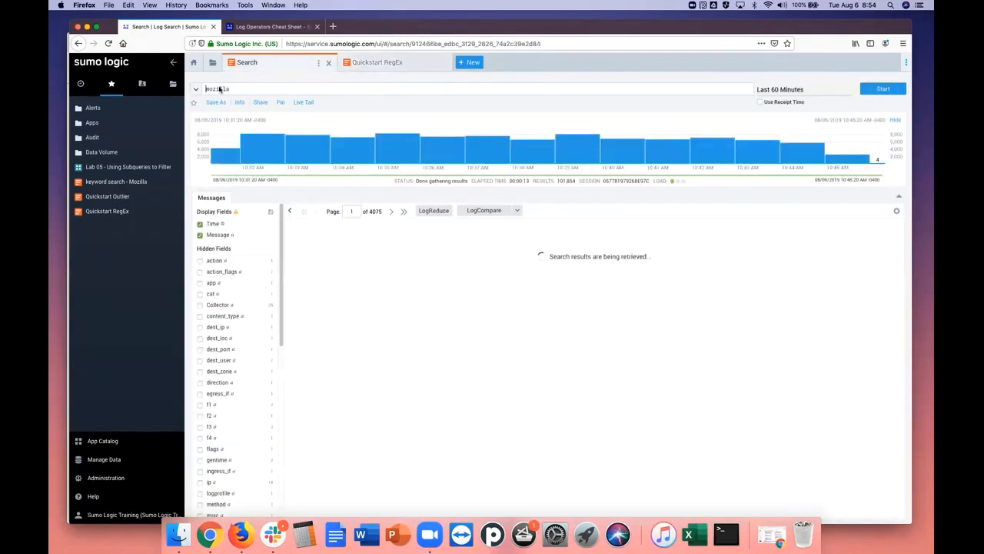
left_click(371, 63)
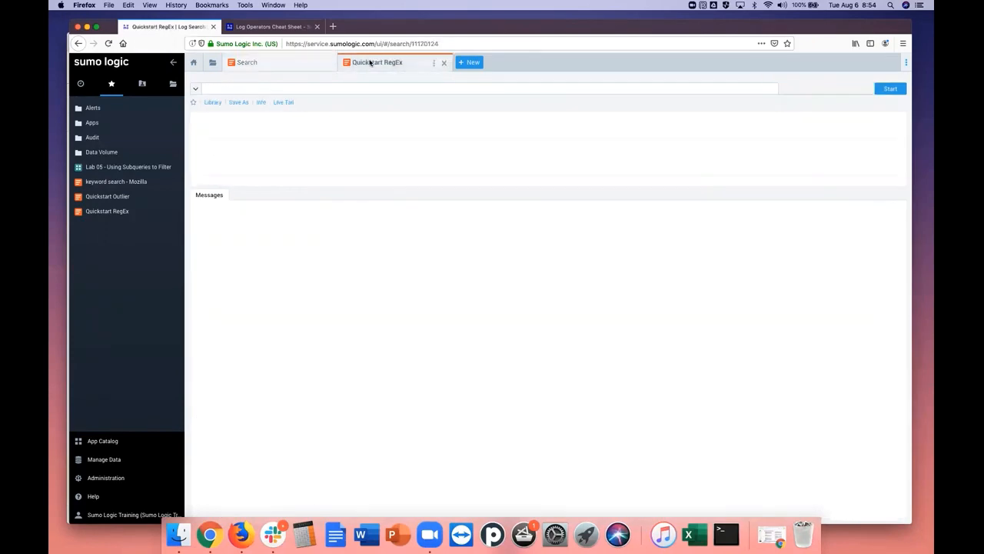
left_click(215, 89)
left_click_drag(215, 90, 256, 90)
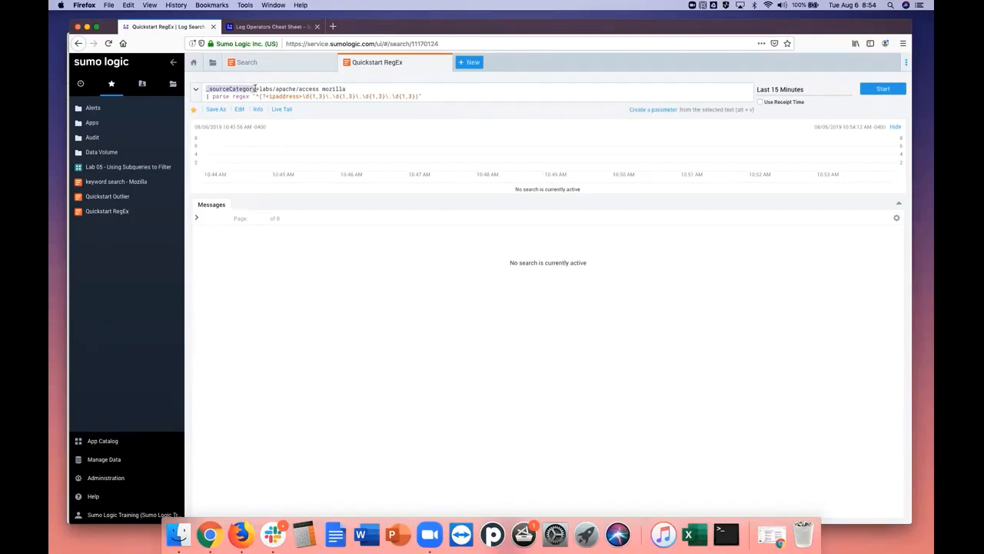
left_click_drag(260, 89, 321, 89)
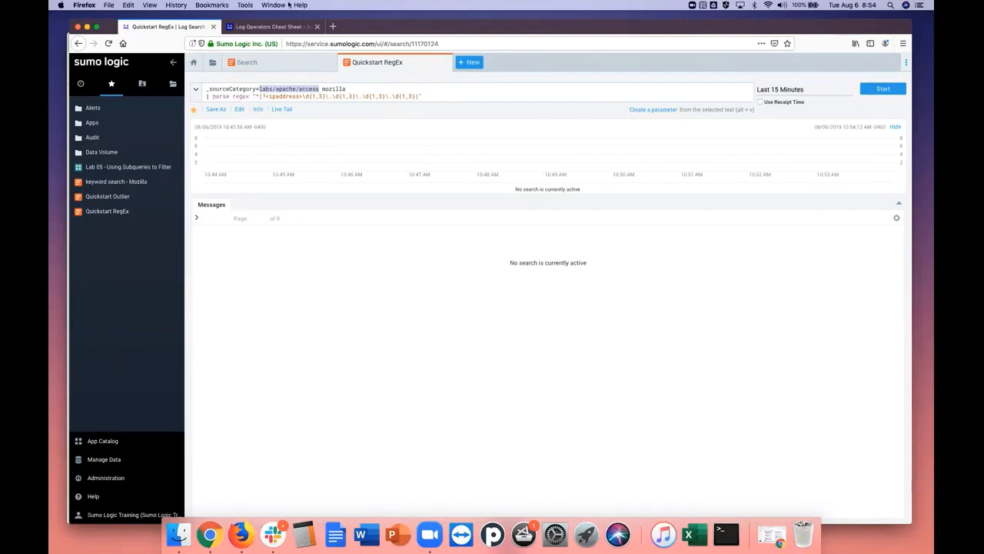
Comment out the parse regex line of the Quickstart RegEx query with // and run the search
left_click(206, 97)
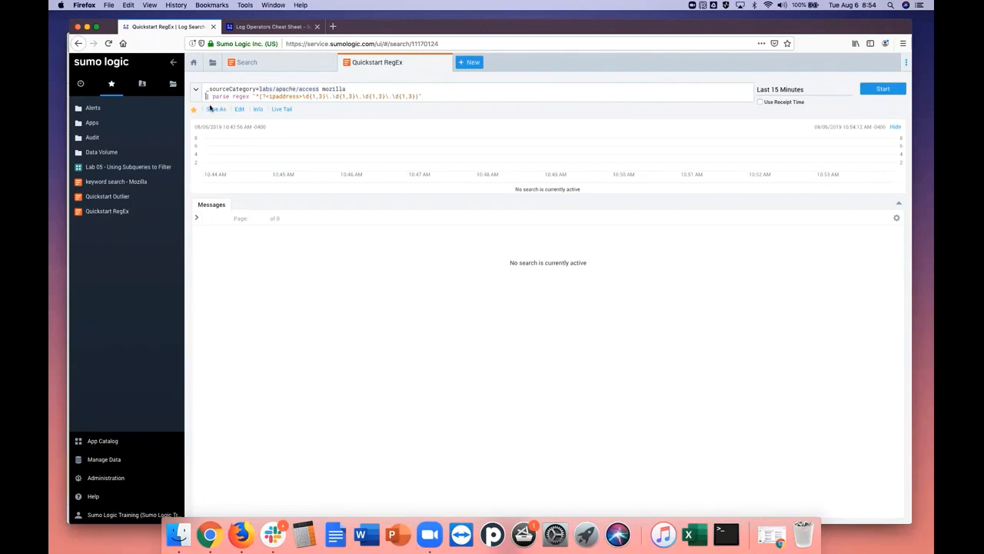
type("//")
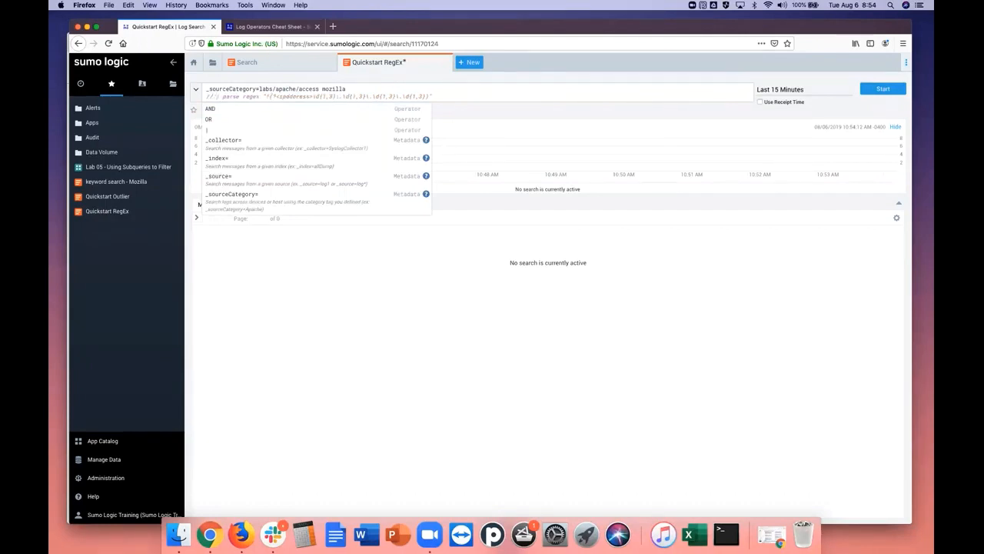
left_click(895, 93)
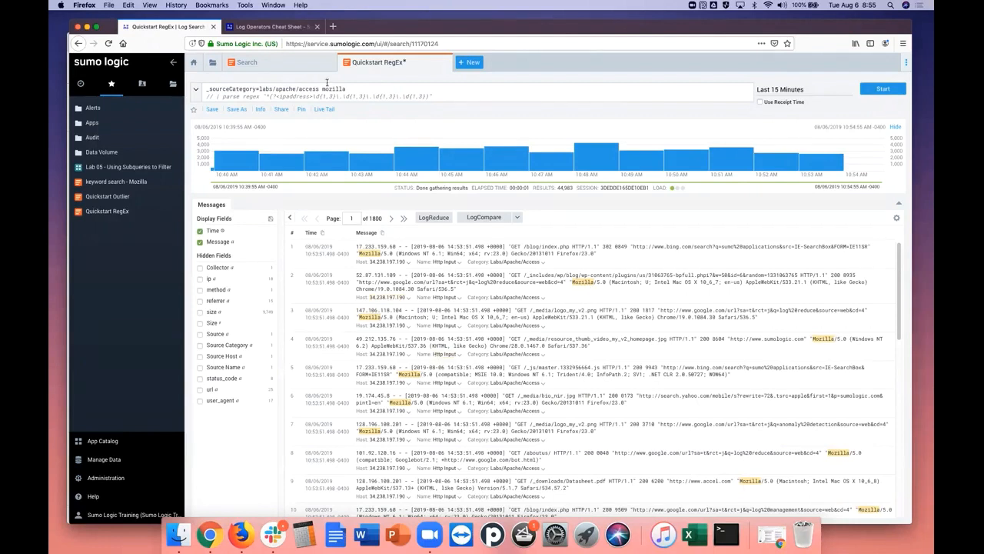
Examine the query's labs/apache/access source category and mozilla keyword, and the IP address in the first returned message
left_click_drag(323, 88, 346, 88)
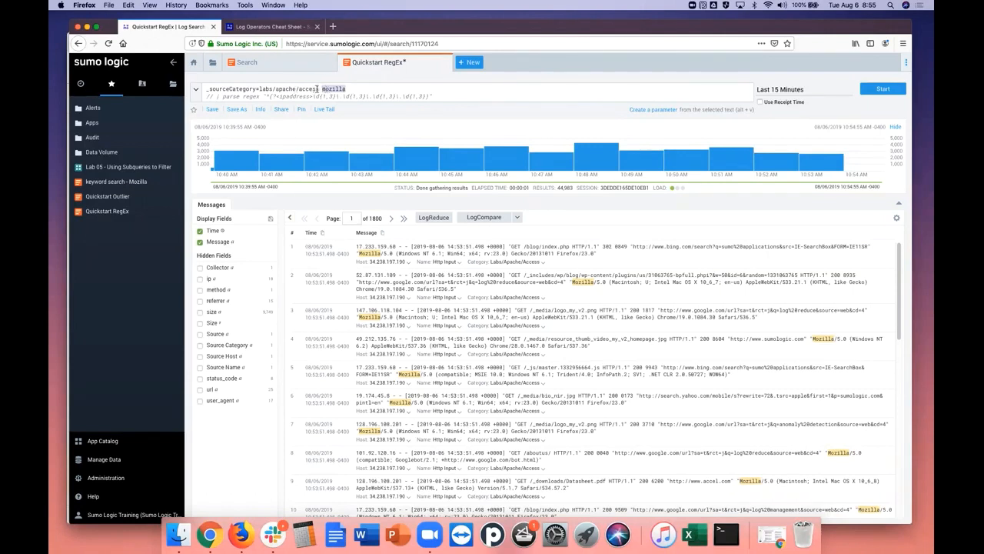
double_click(311, 88)
left_click_drag(293, 87, 260, 88)
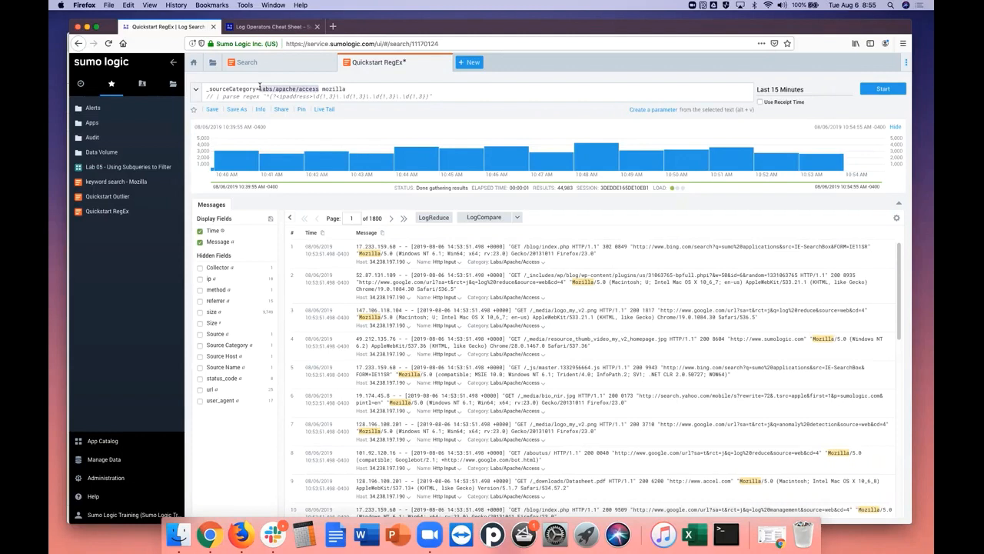
left_click(329, 88)
left_click_drag(330, 88, 346, 89)
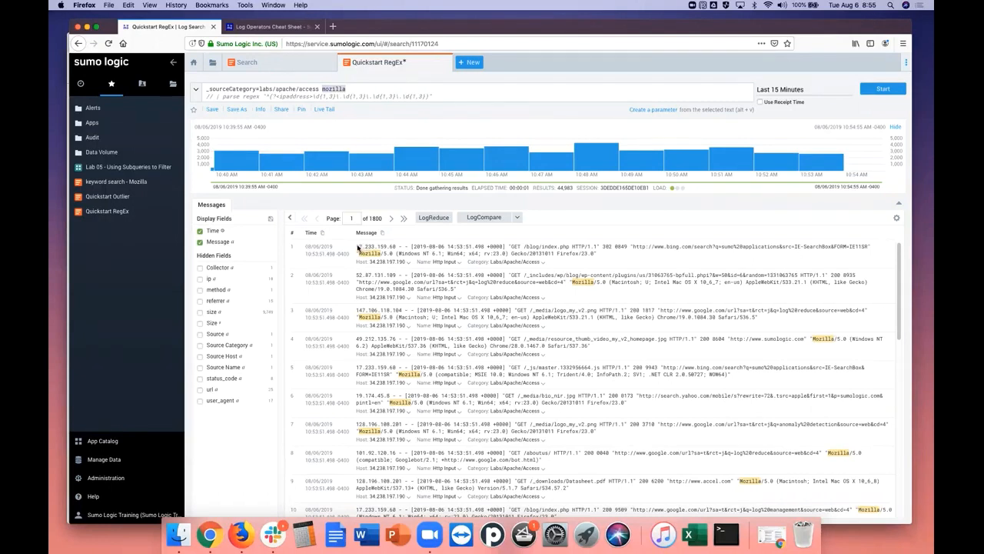
left_click_drag(357, 248, 395, 249)
Uncomment the parse regex line, run the search over the last 15 minutes, and examine the parsed ipaddress values
left_click(215, 97)
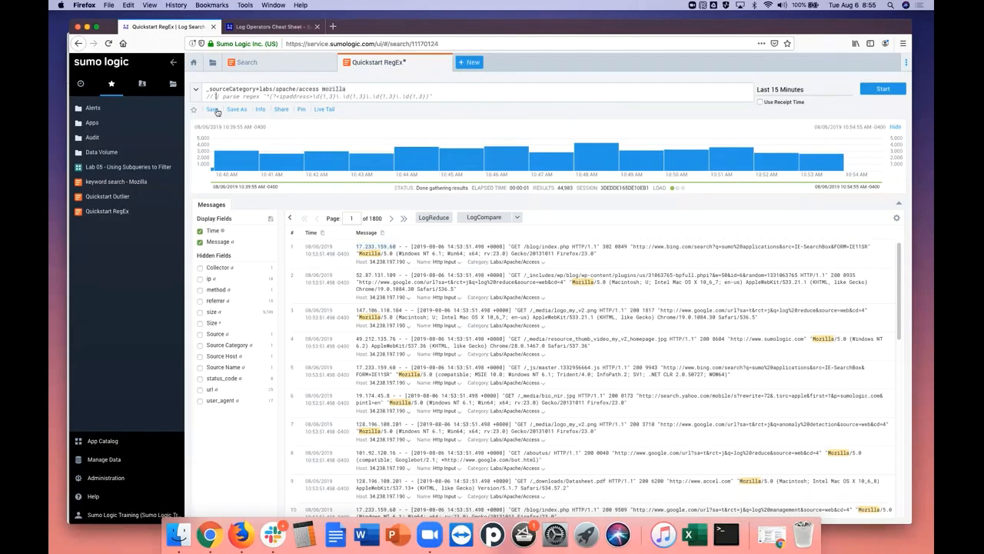
key("BackSpace")
key("BackSpace")
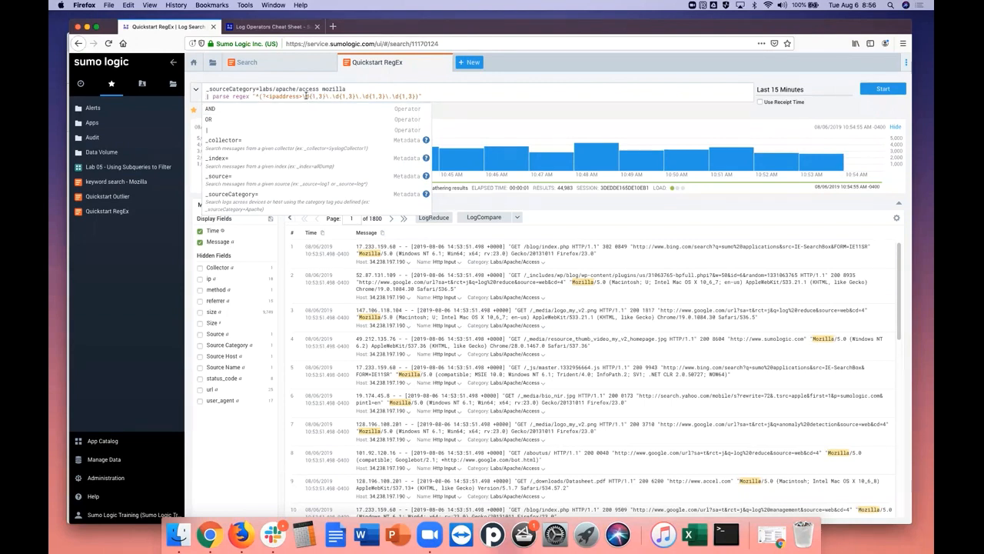
left_click_drag(307, 96, 312, 96)
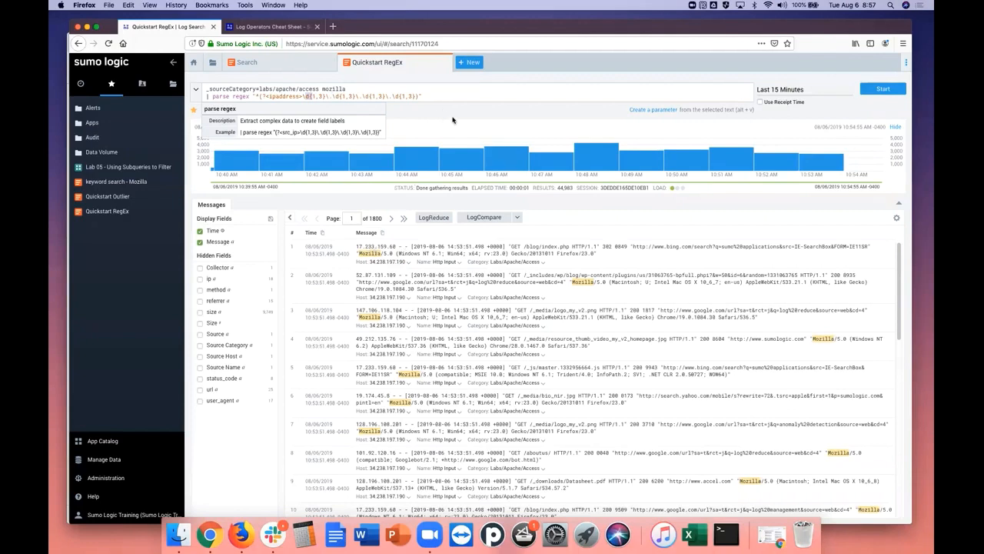
left_click(883, 90)
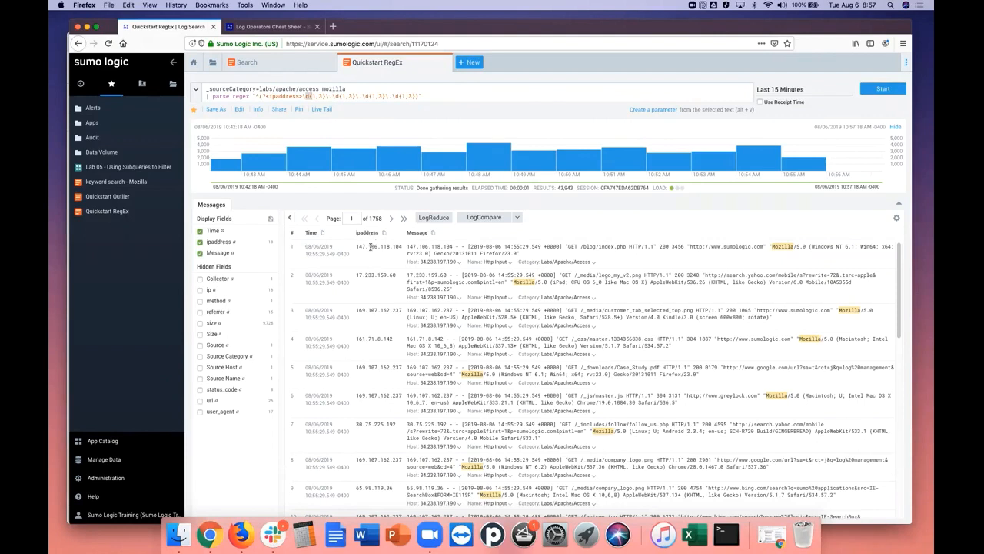
left_click_drag(358, 246, 409, 247)
left_click_drag(357, 275, 396, 278)
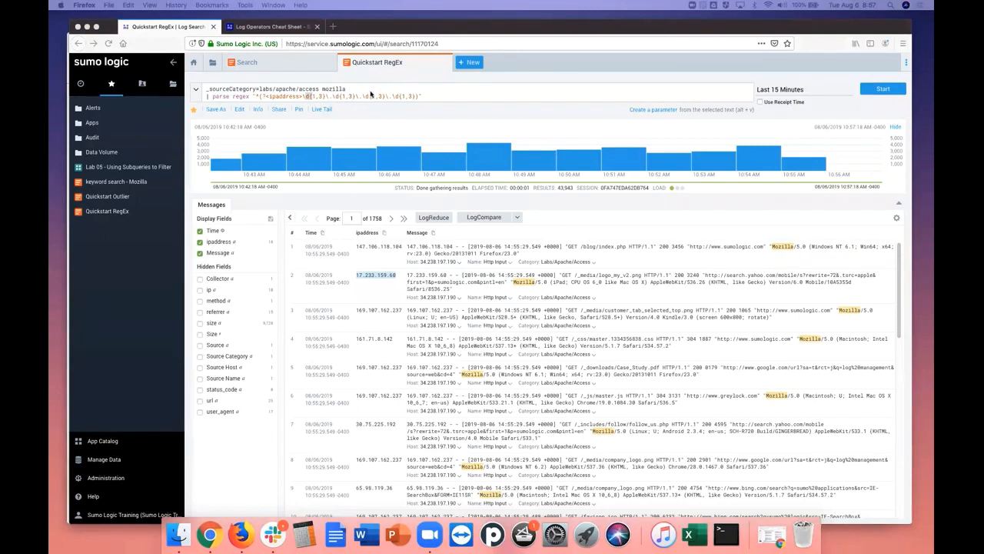
Duplicate the Quickstart RegEx search and delete the parse regex line from the copy's query
right_click(434, 66)
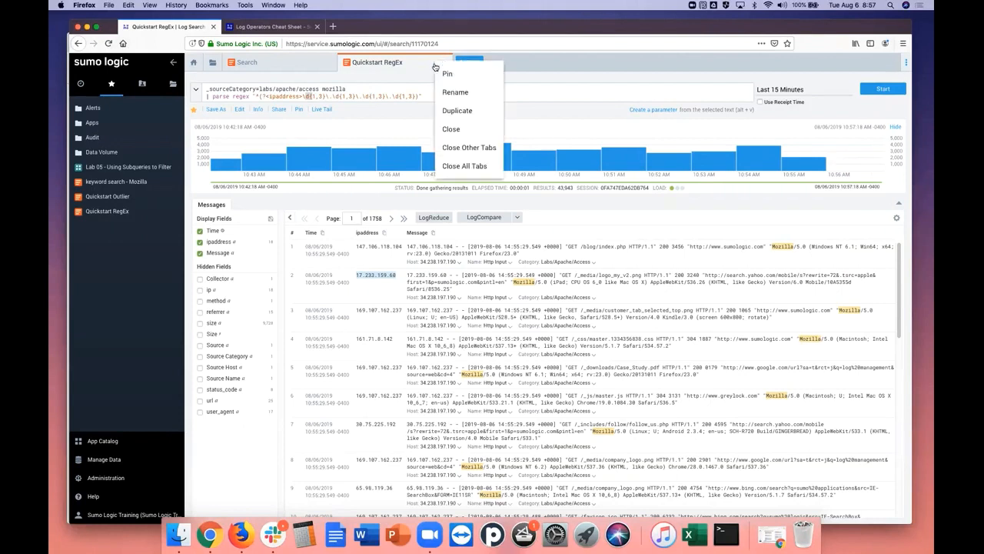
left_click(433, 72)
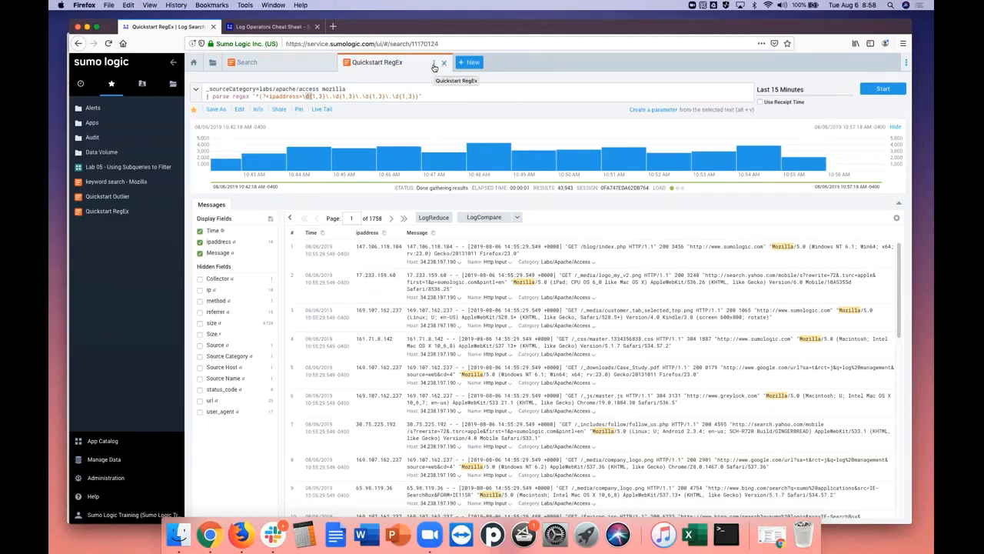
left_click(434, 65)
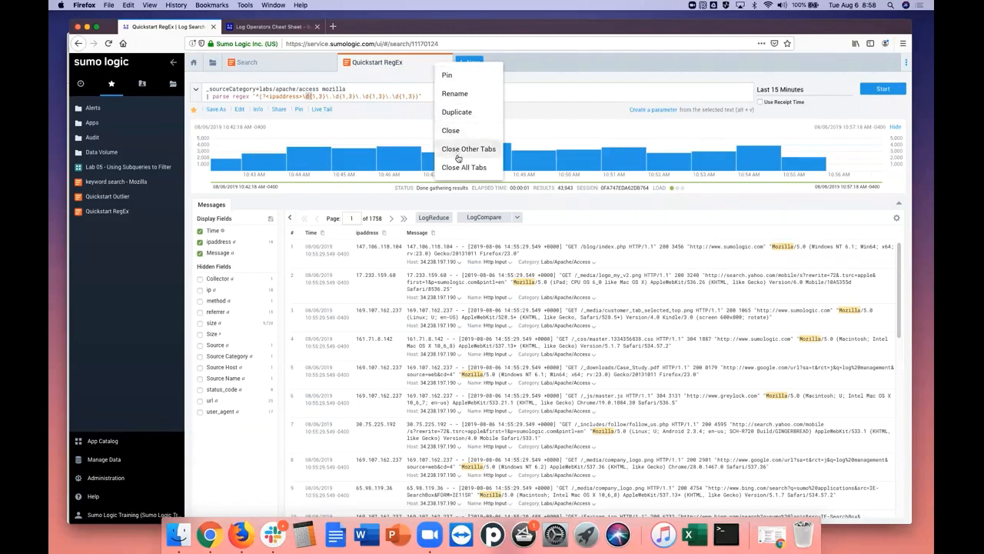
left_click(458, 113)
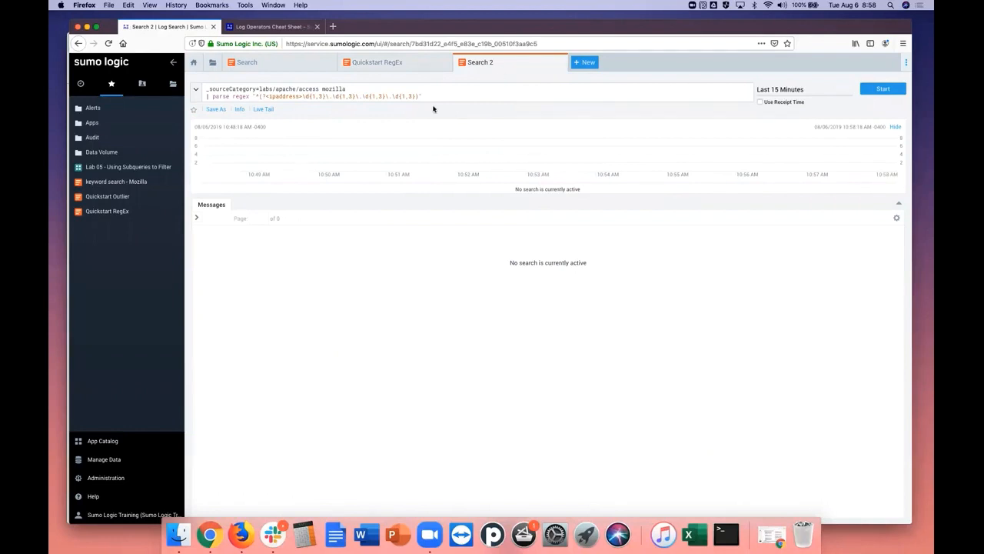
left_click_drag(430, 96, 206, 96)
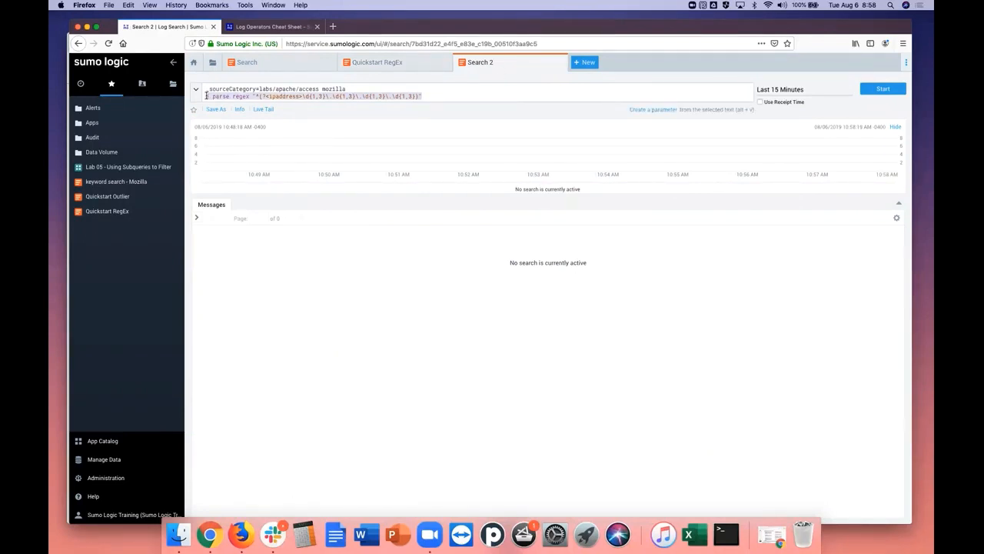
key("BackSpace")
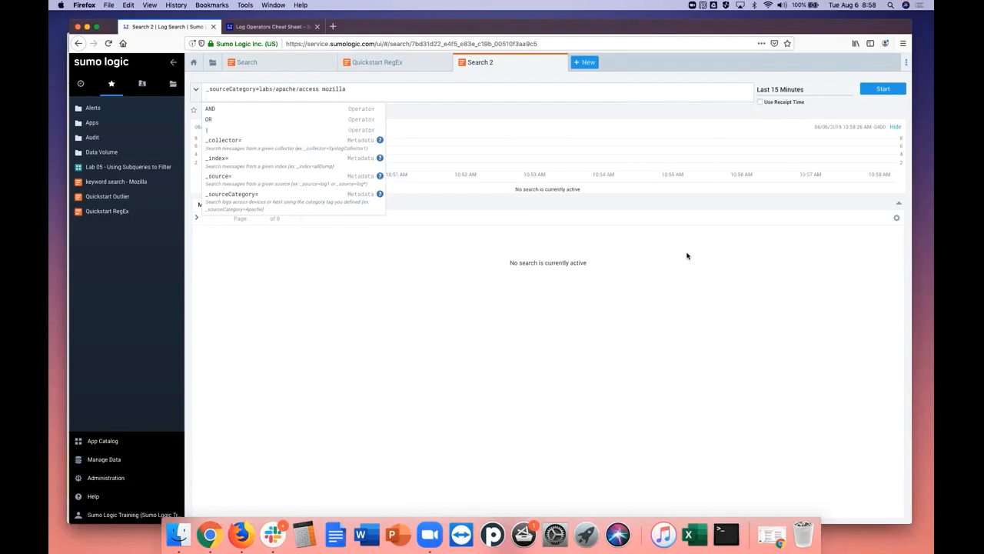
Remove the empty second line from the labs/apache/access mozilla query and run the search
left_click(559, 311)
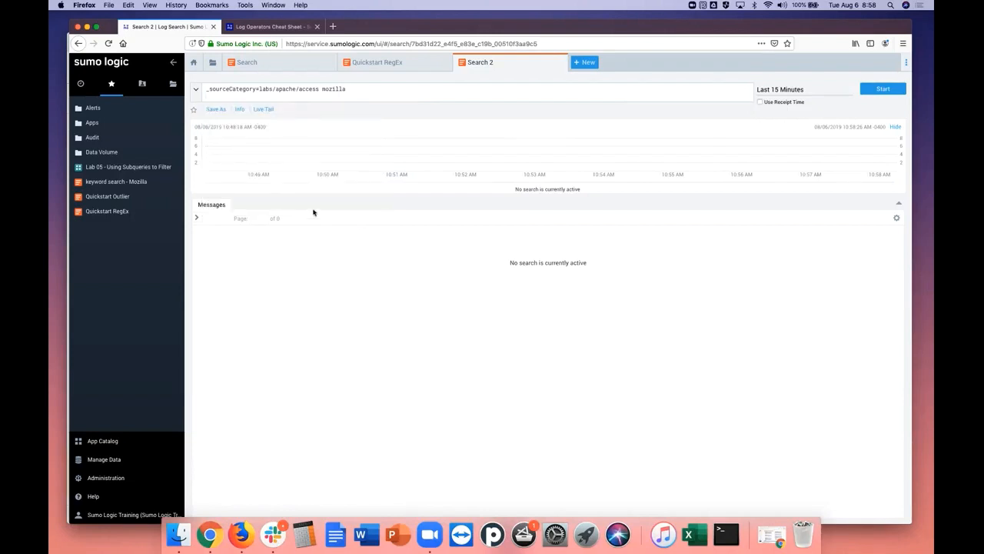
left_click(249, 98)
key("BackSpace")
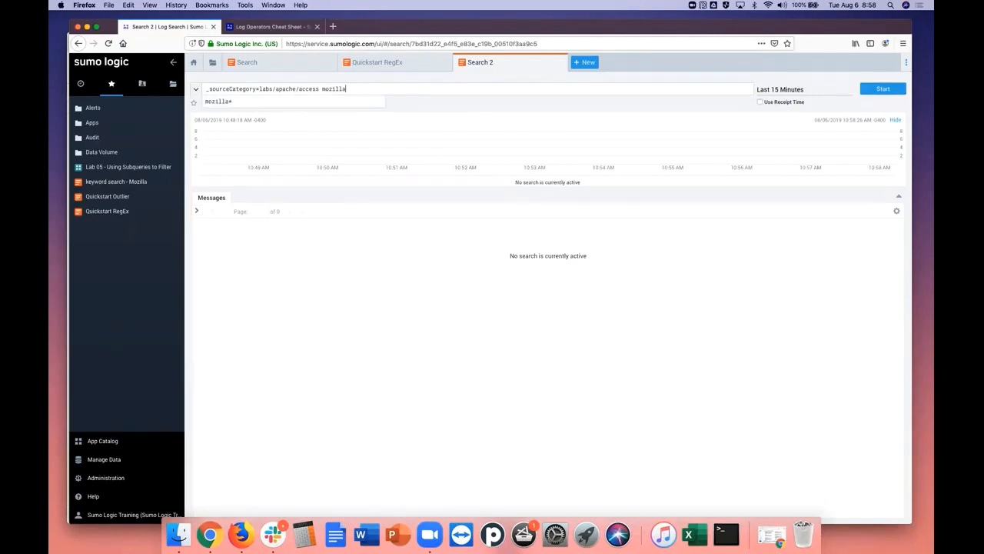
left_click(881, 89)
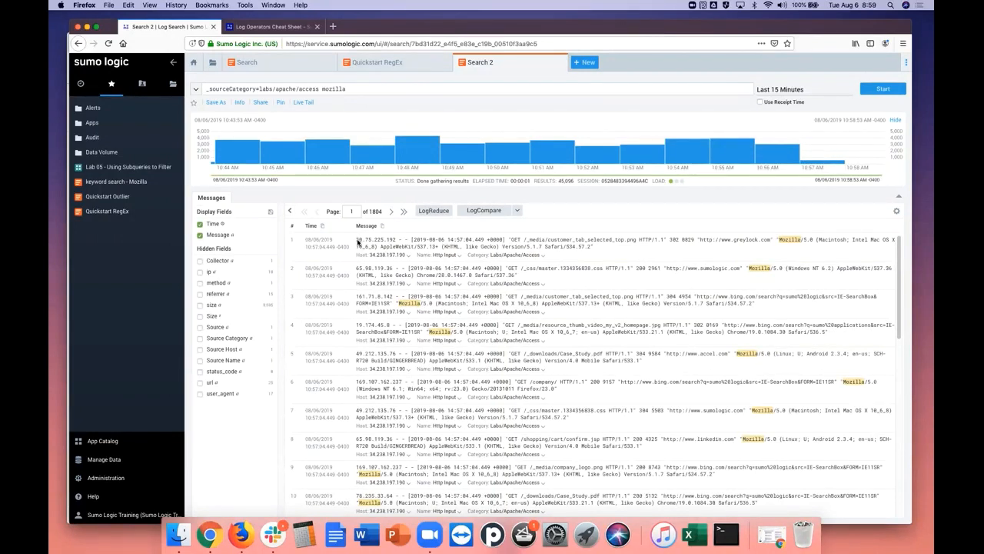
Open the Parse Text dialog for the full text of the first returned message
left_click_drag(357, 240, 594, 249)
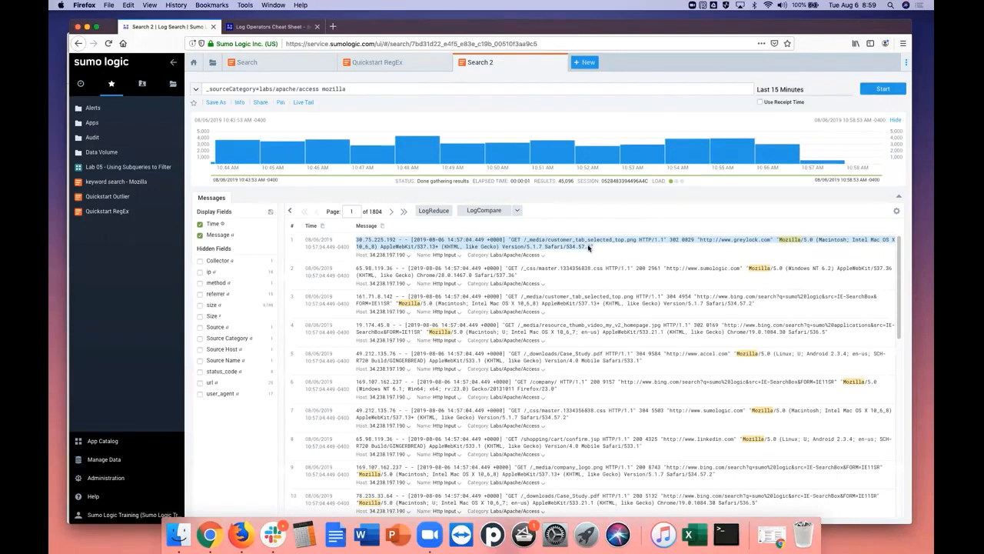
right_click(589, 248)
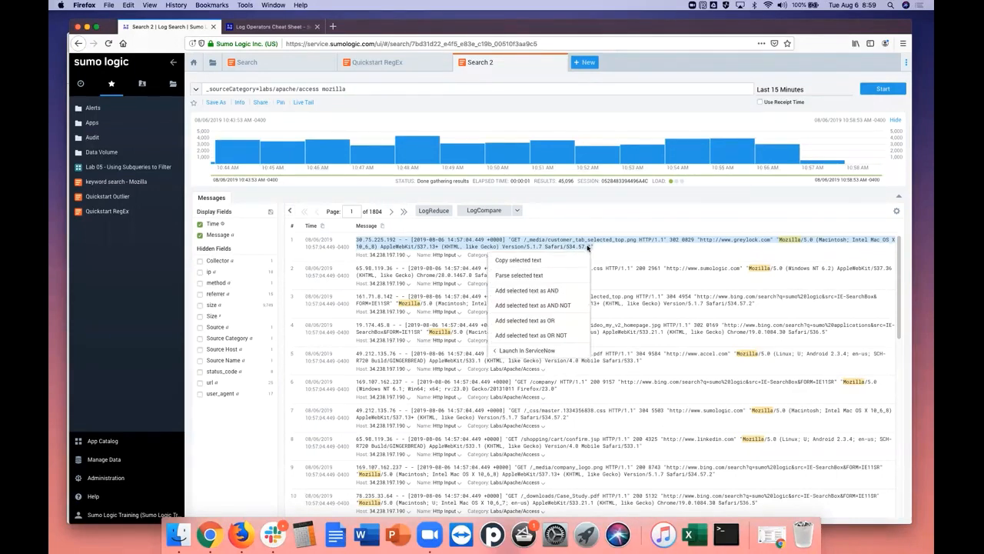
left_click(540, 277)
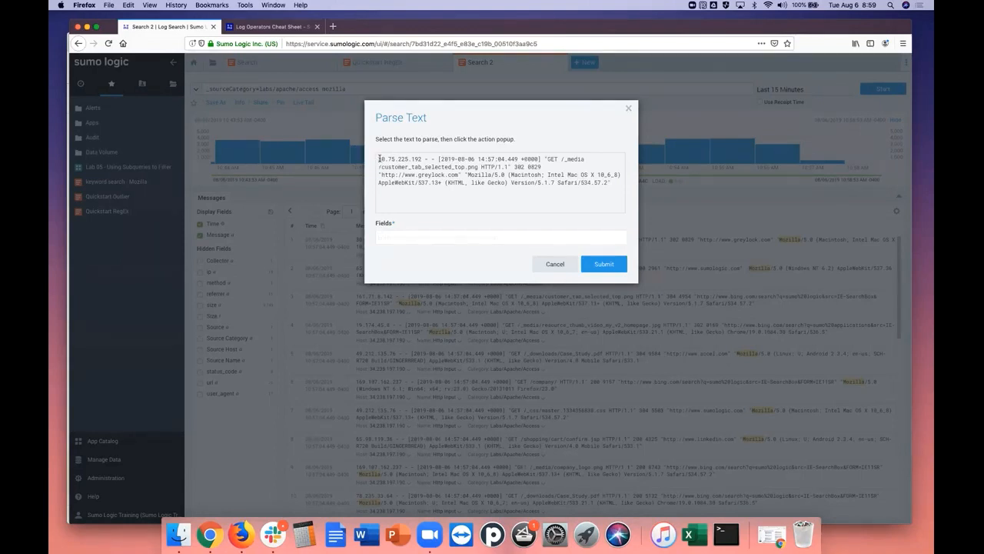
Extract the IP address at the start of the message as the field ip_address
left_click_drag(380, 157, 422, 159)
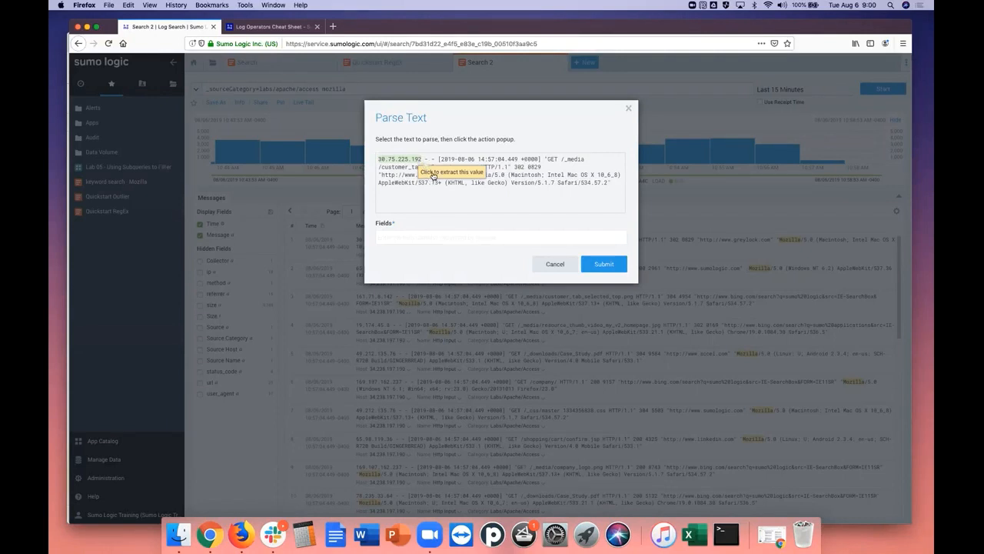
left_click(434, 175)
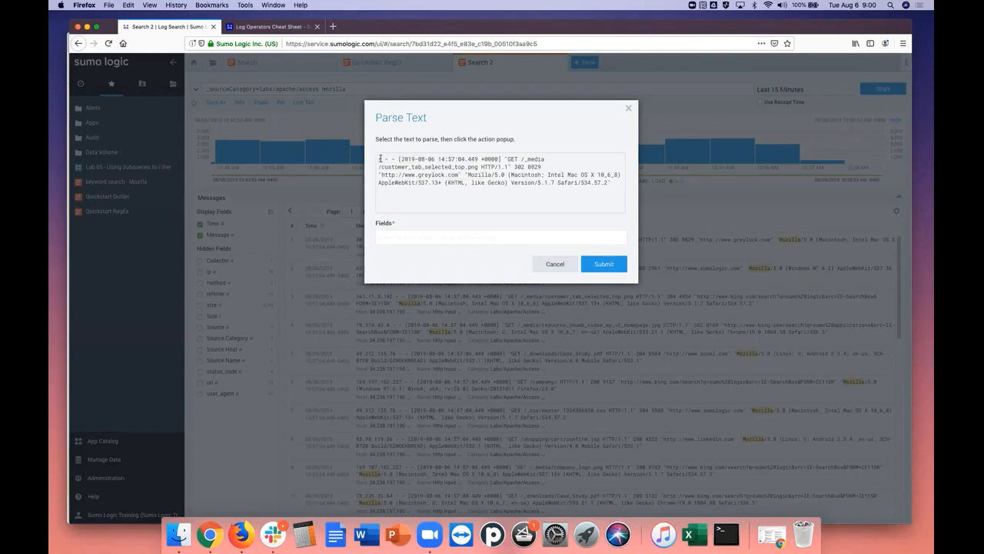
left_click(397, 236)
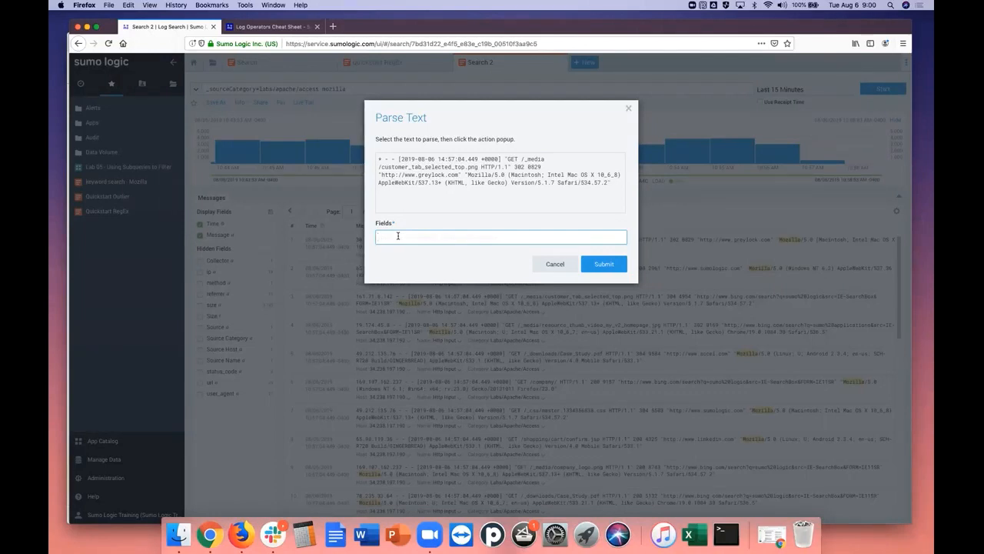
type("ip_address,")
Extract the date and time inside the square brackets as the field time_stamp
left_click(400, 161)
left_click_drag(399, 160, 491, 159)
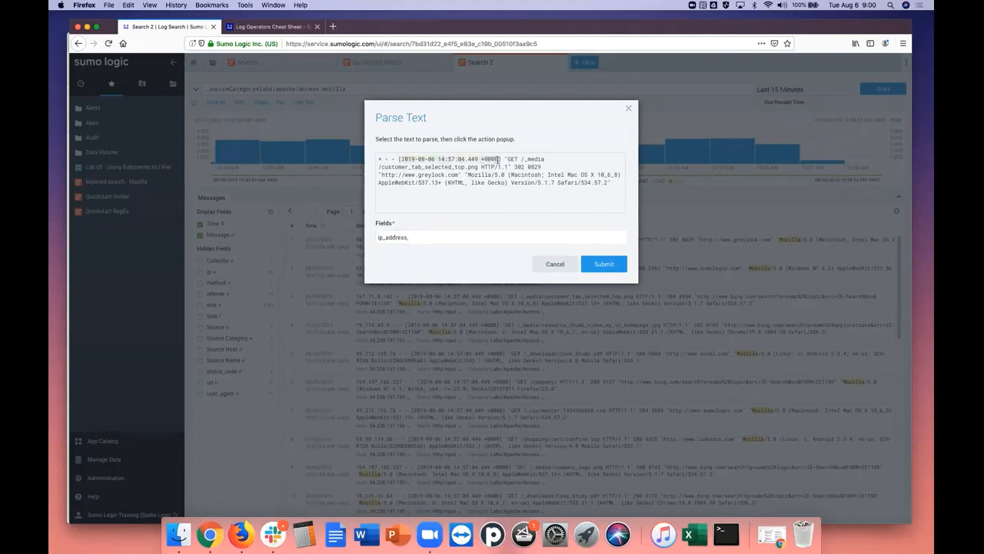
left_click_drag(498, 160, 500, 161)
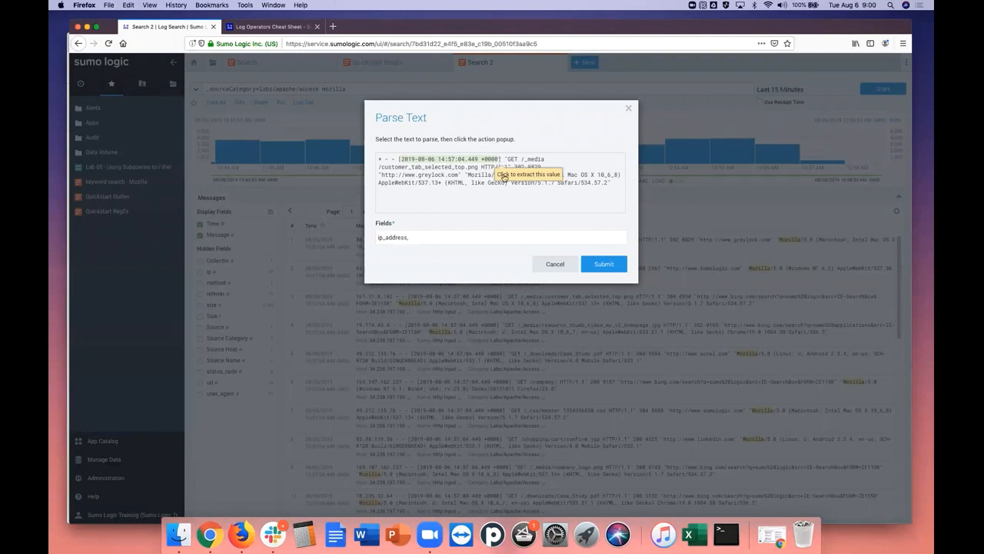
left_click(503, 175)
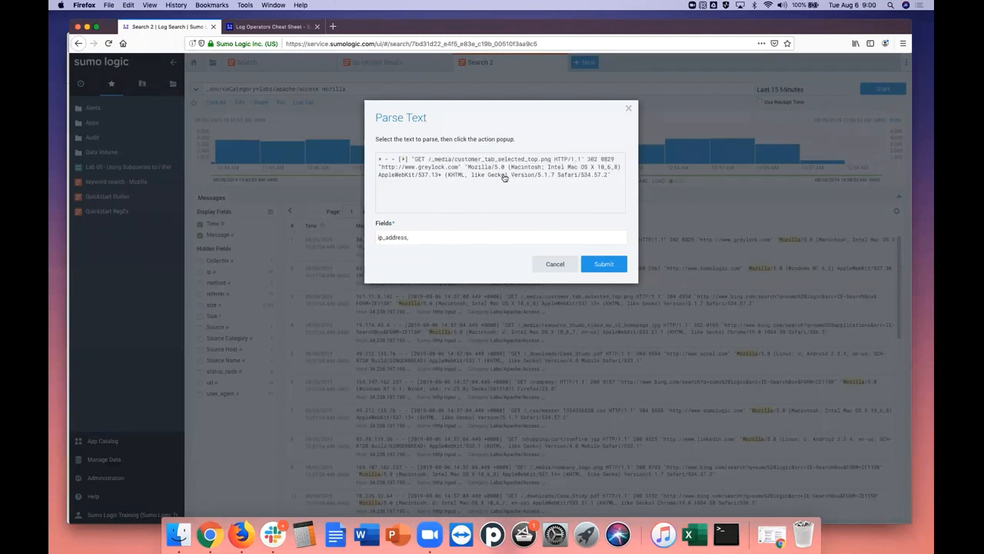
left_click(412, 237)
type("tim")
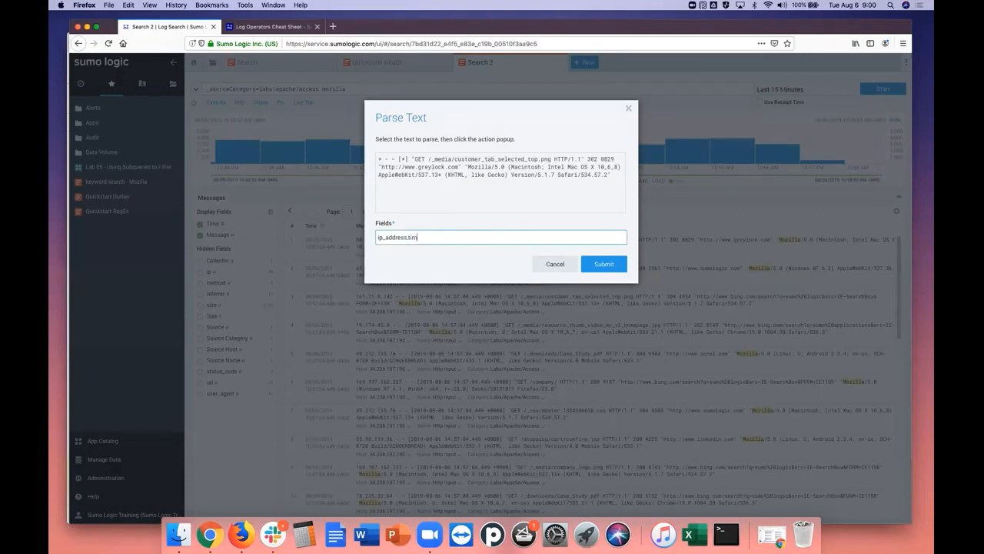
type("e_stamp,")
Extract the path after GET, including the HTTP version, as the field url
left_click_drag(429, 159, 577, 159)
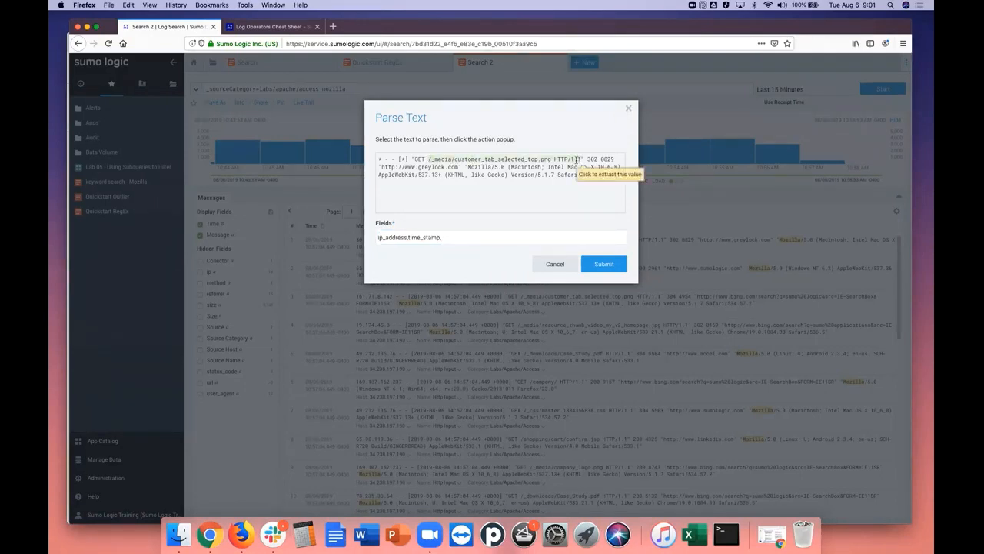
left_click(590, 175)
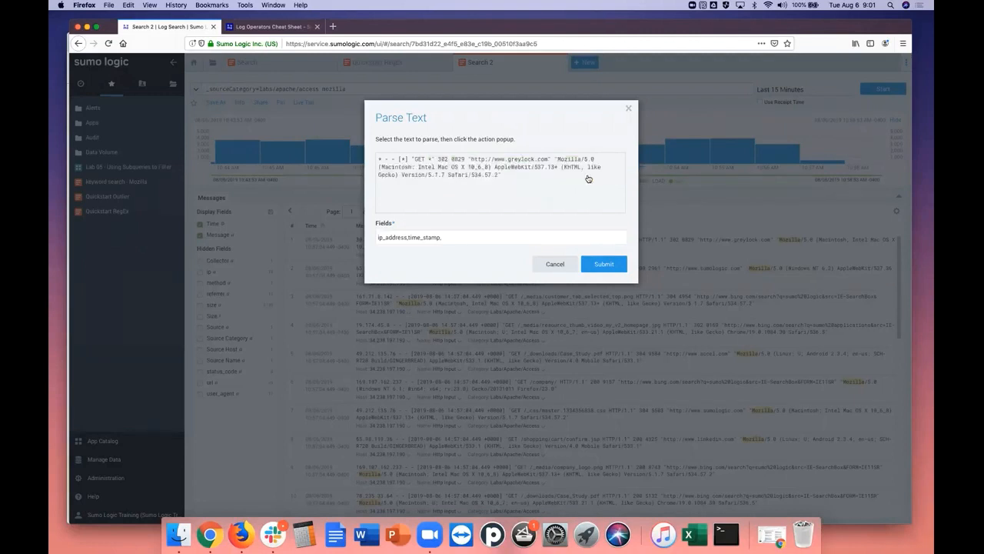
left_click(454, 238)
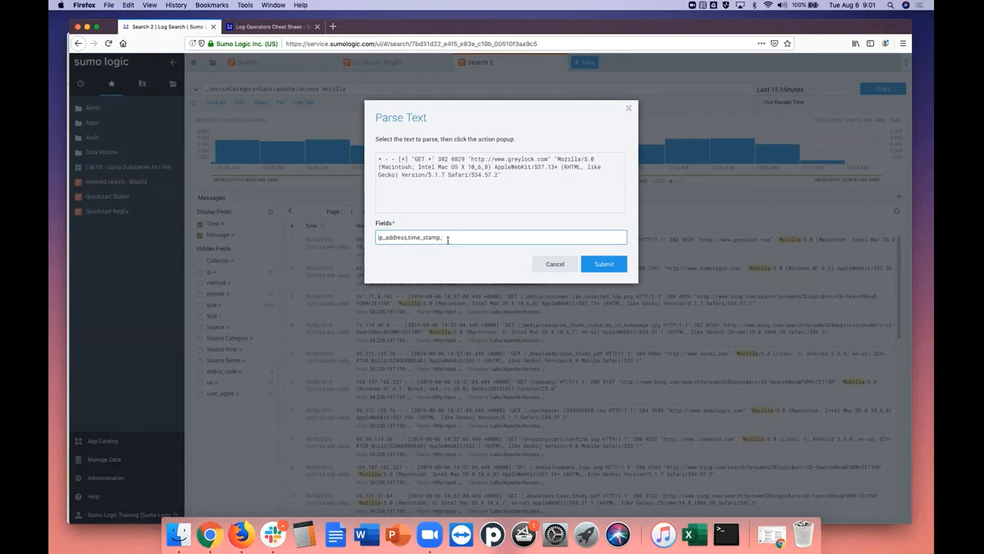
type("y")
key("BackSpace")
key("BackSpace")
type("url")
Extract the value 302 after the request as the field status_code
left_click_drag(438, 158, 450, 160)
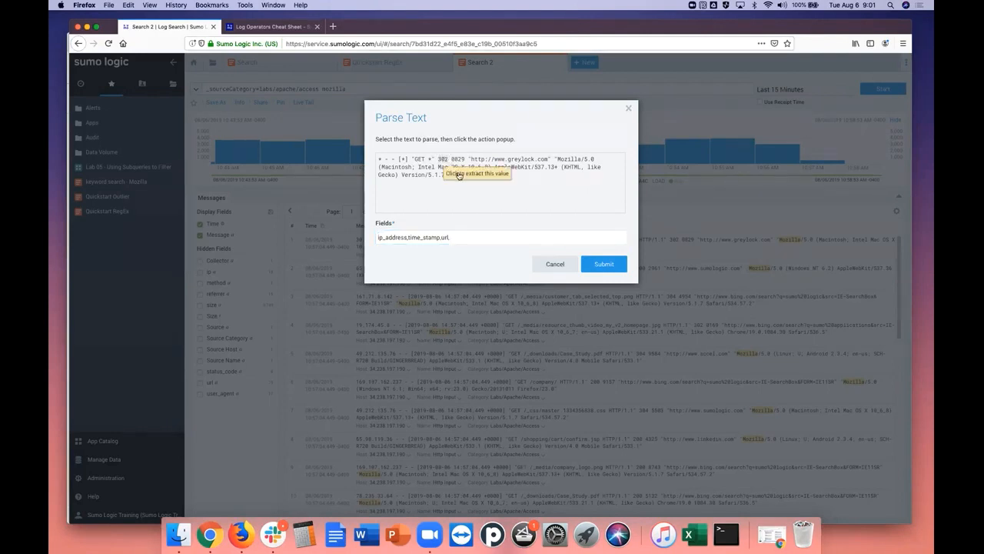
left_click(459, 175)
left_click(466, 236)
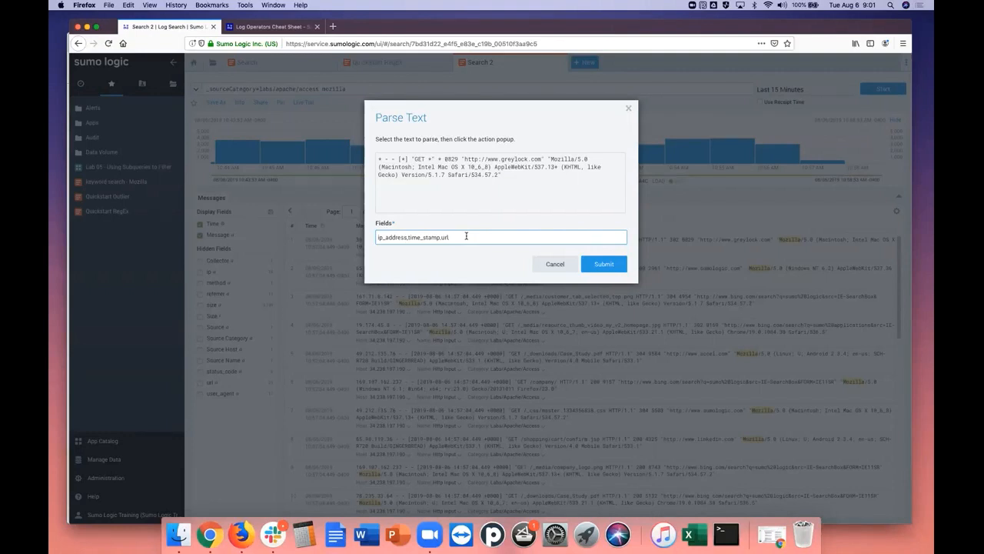
type("status_code,")
Extract the number following the status code as the field size
left_click(445, 157)
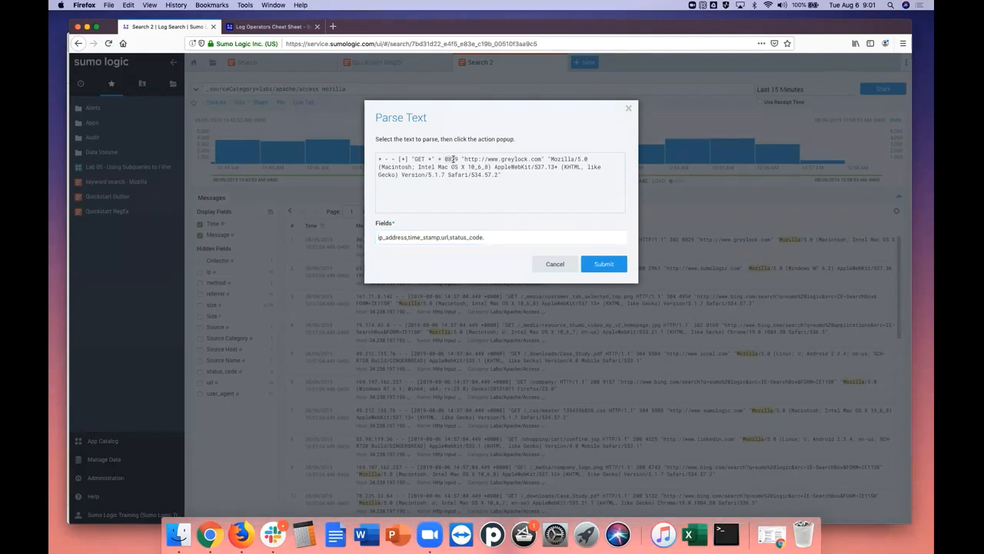
double_click(453, 158)
left_click(468, 173)
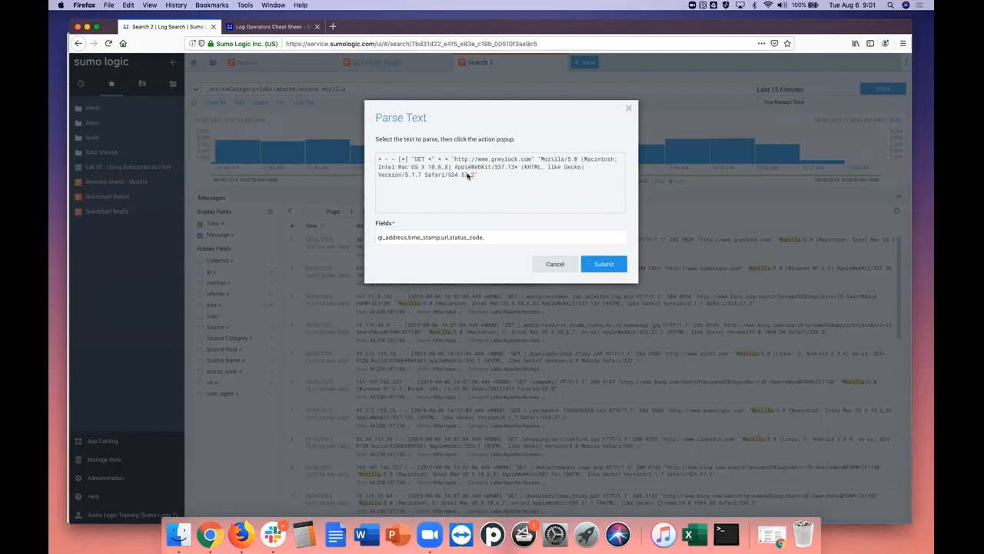
left_click(488, 238)
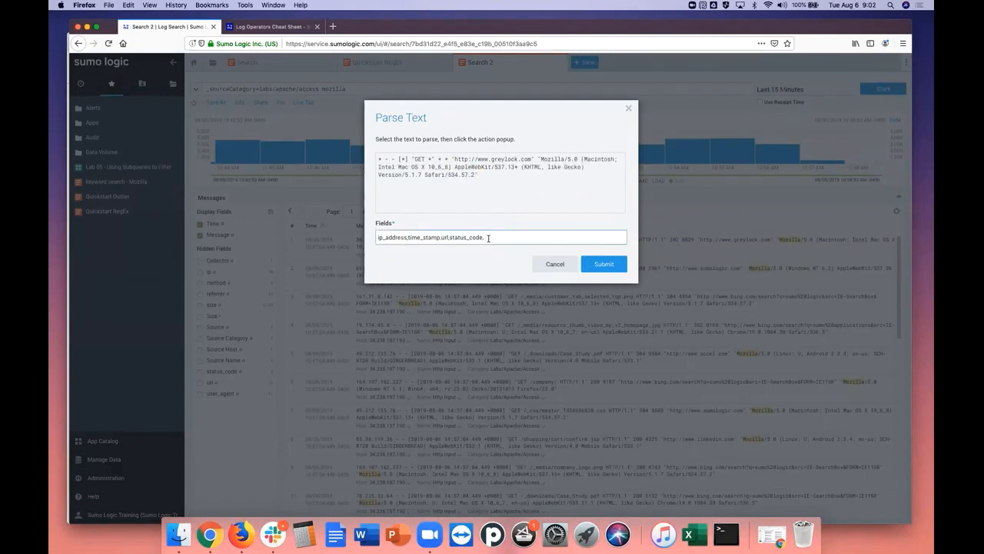
type("size,")
Extract the text from the greylock.com address to the message's end as the field referrer and submit the parse expression
left_click_drag(454, 158, 531, 160)
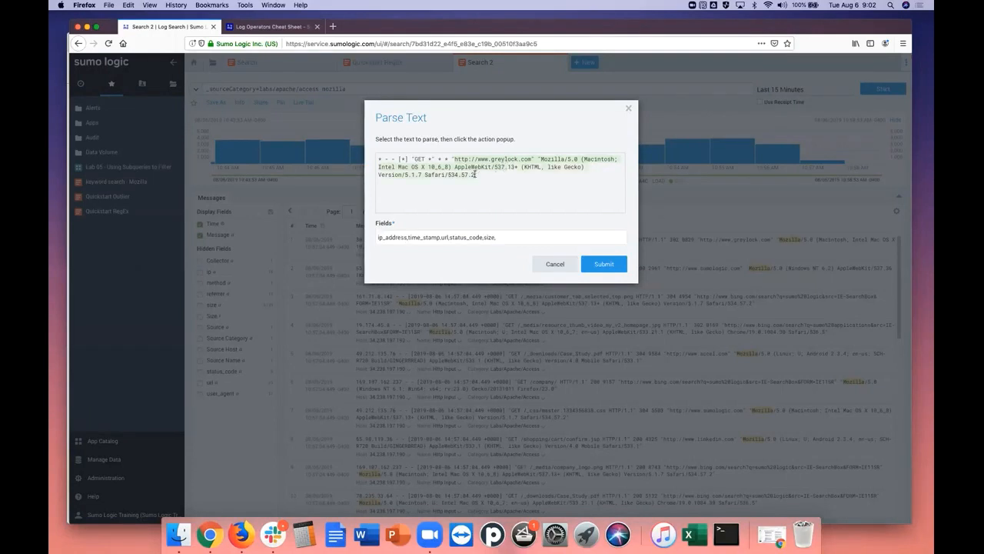
left_click_drag(474, 175, 475, 175)
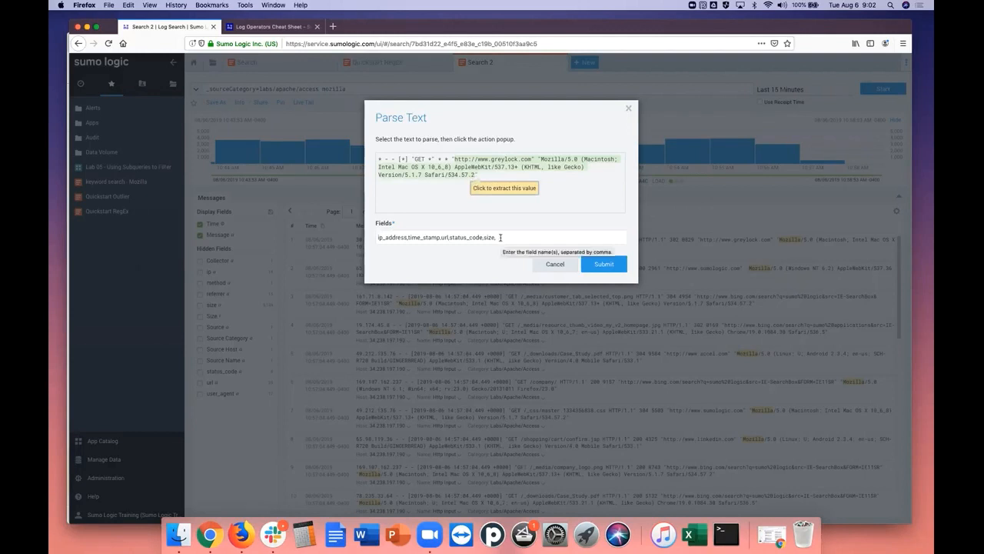
left_click(503, 192)
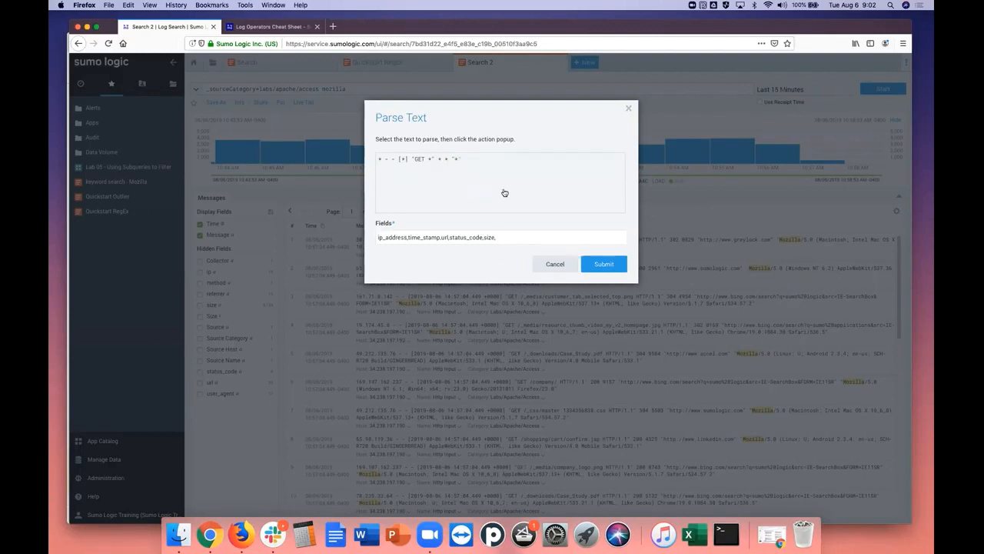
left_click(506, 236)
type("r")
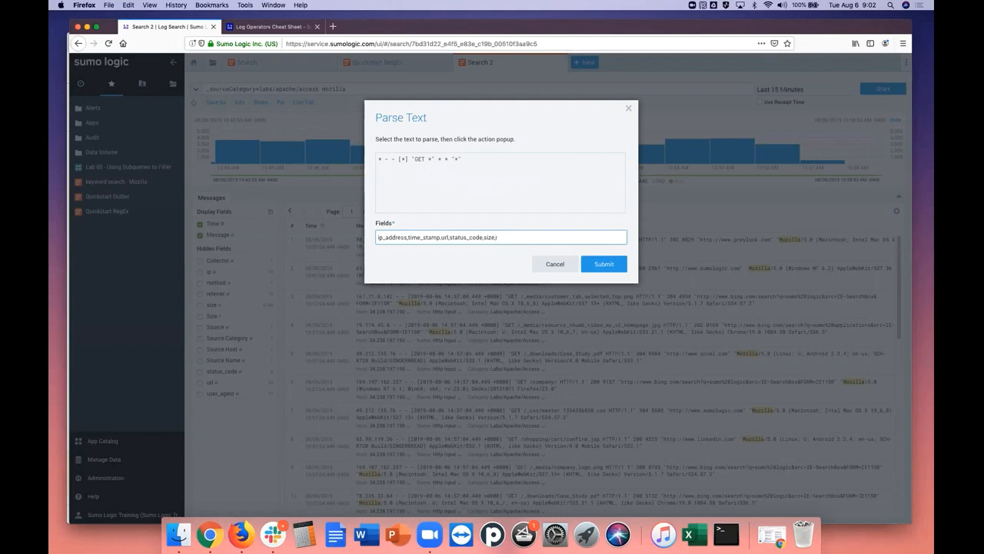
type("eferrer")
left_click(598, 265)
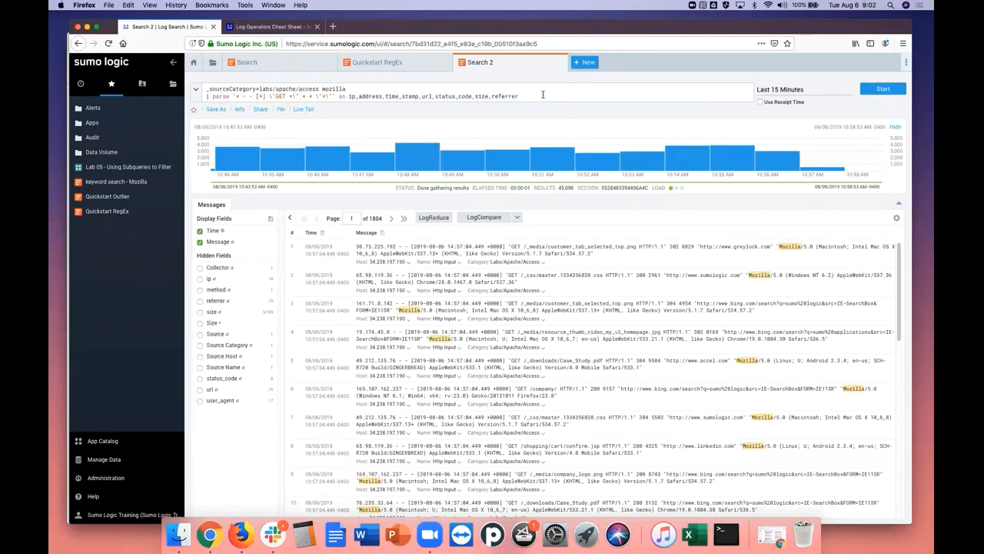
Run the search with the added parse line and hide the histogram above the messages
left_click(889, 90)
left_click(883, 89)
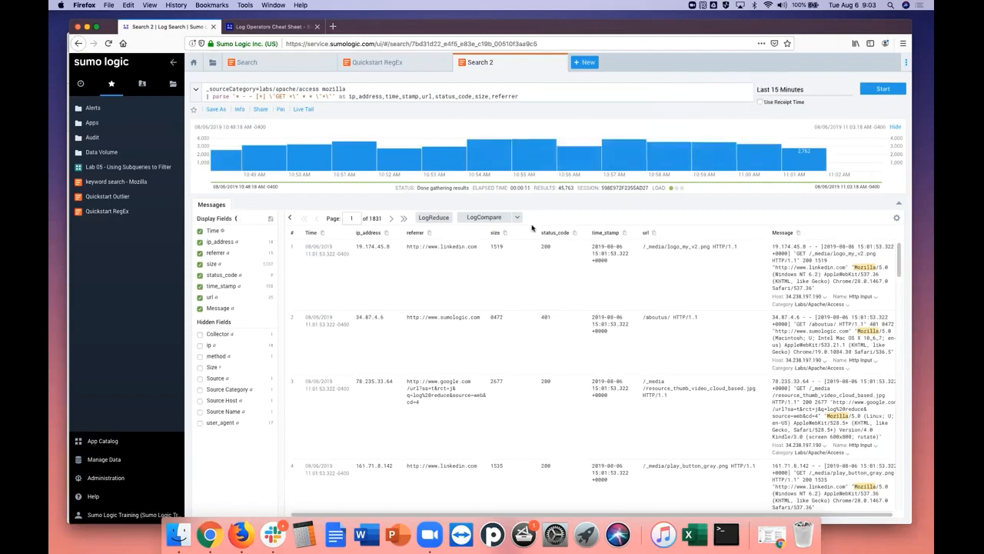
left_click(895, 127)
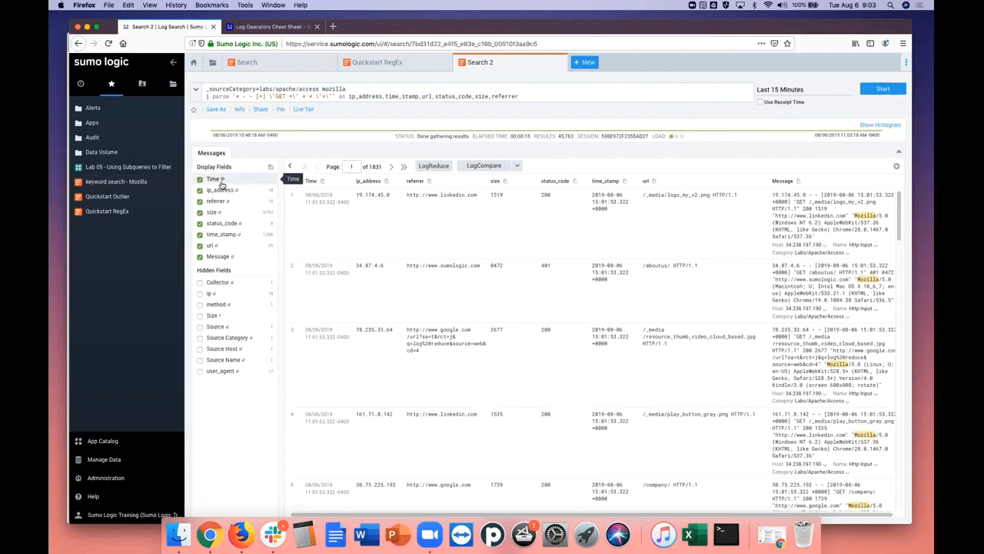
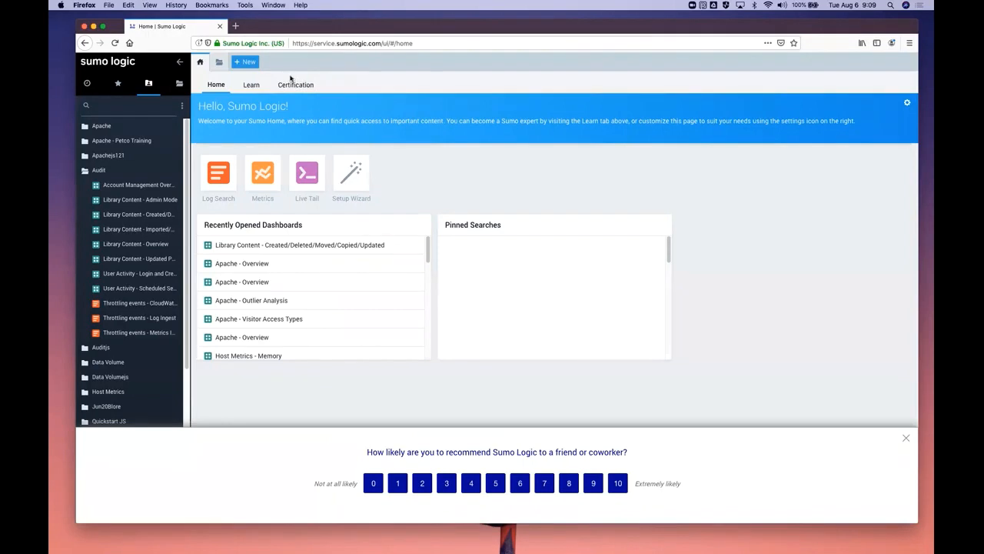
Open the Fundamentals certification tutorial, look over its topic list, close it and return to the home page
left_click(296, 85)
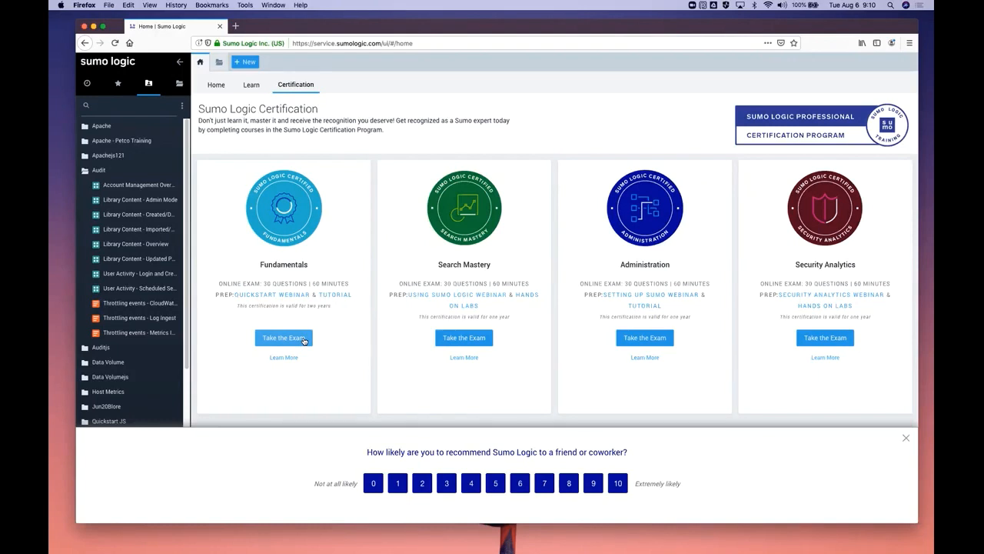
left_click(326, 298)
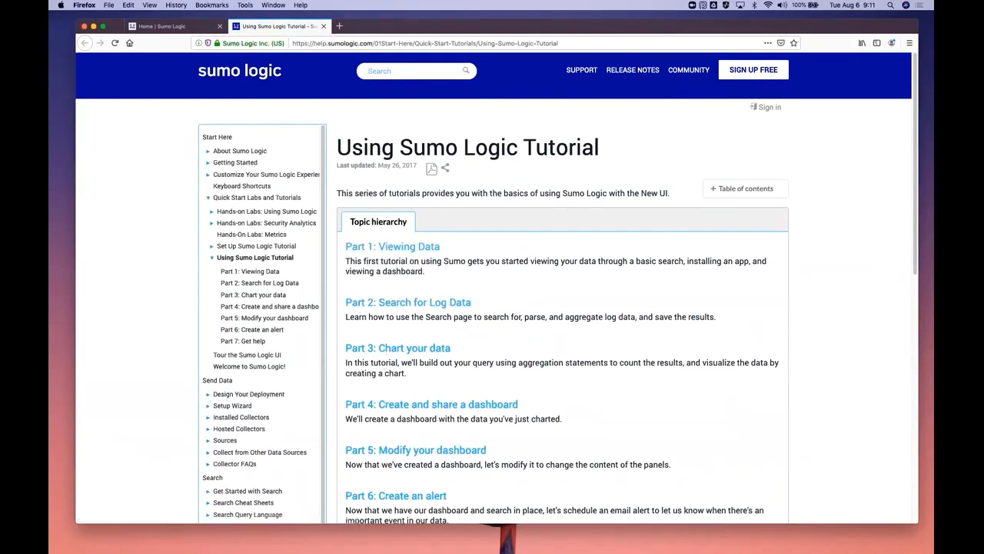
scroll(574, 236, "down", 2)
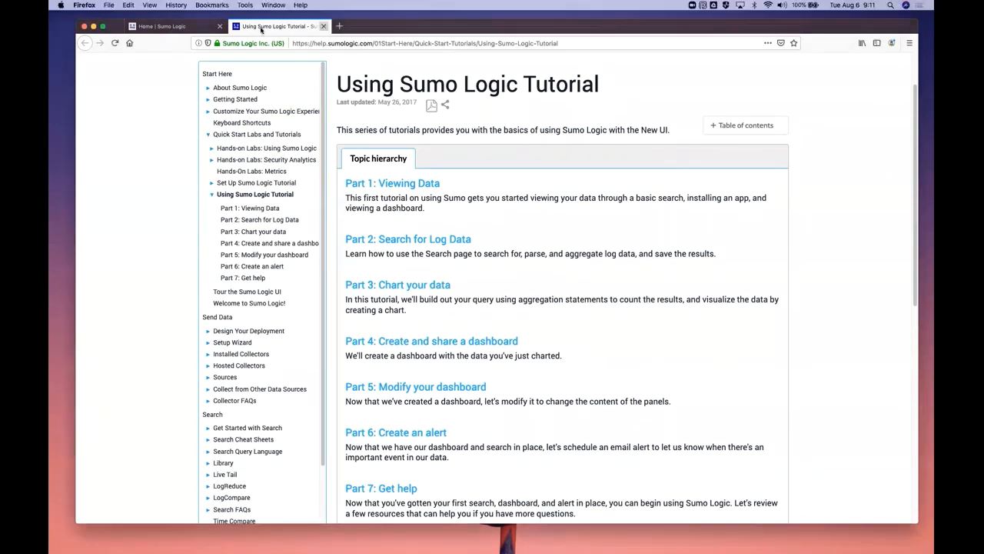
left_click(324, 27)
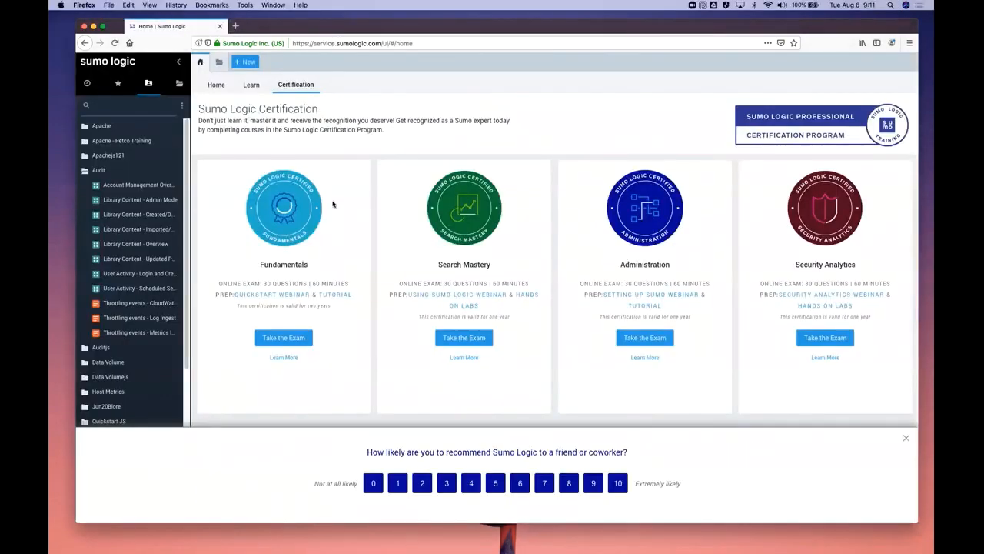
left_click(212, 88)
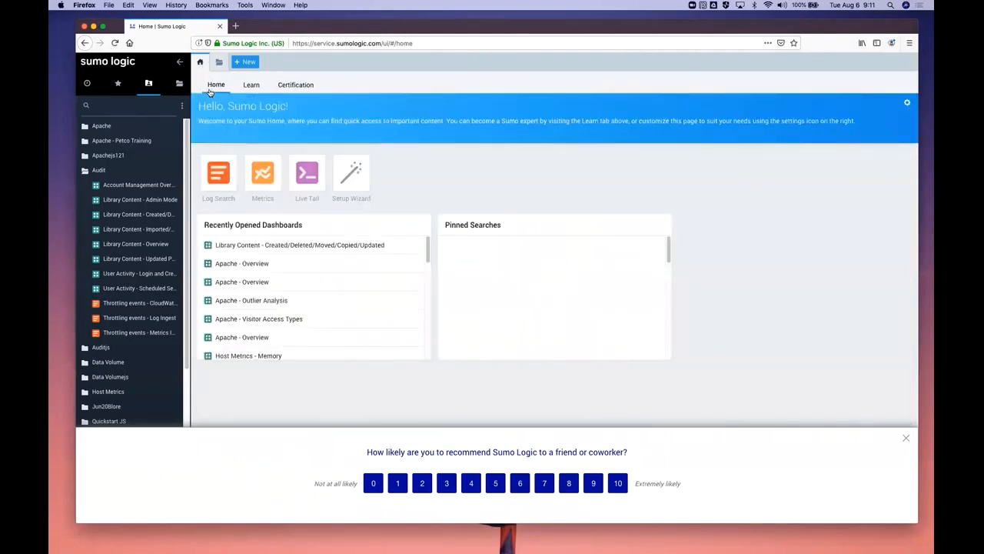
Open the prep tutorial for the Fundamentals exam from the Certification page, keeping the Sumo Logic page open alongside it
left_click(296, 86)
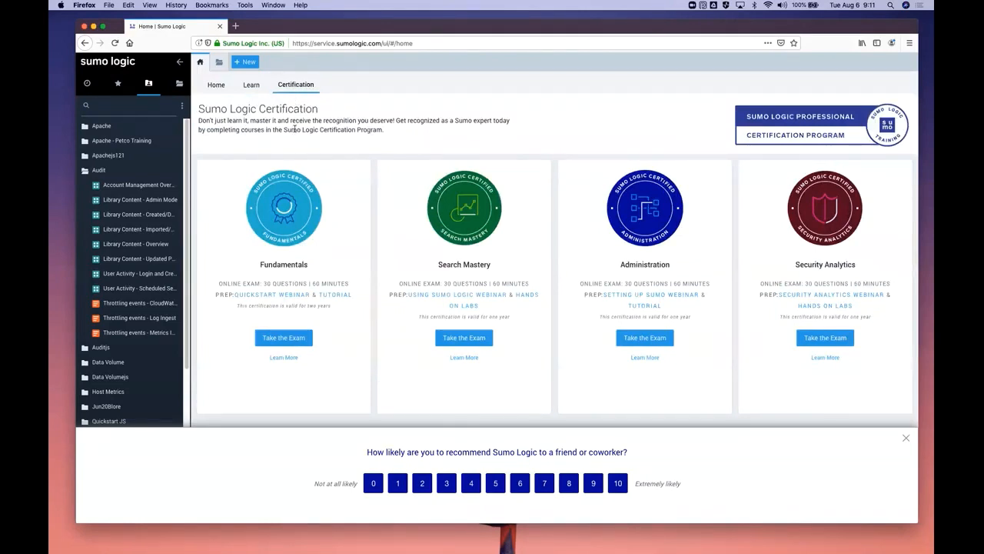
left_click(333, 296)
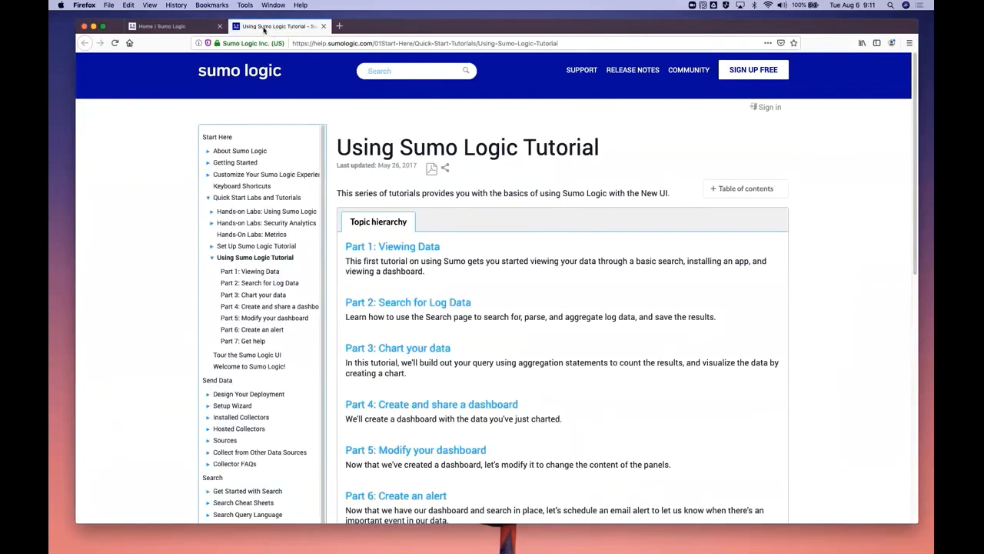
left_click(185, 27)
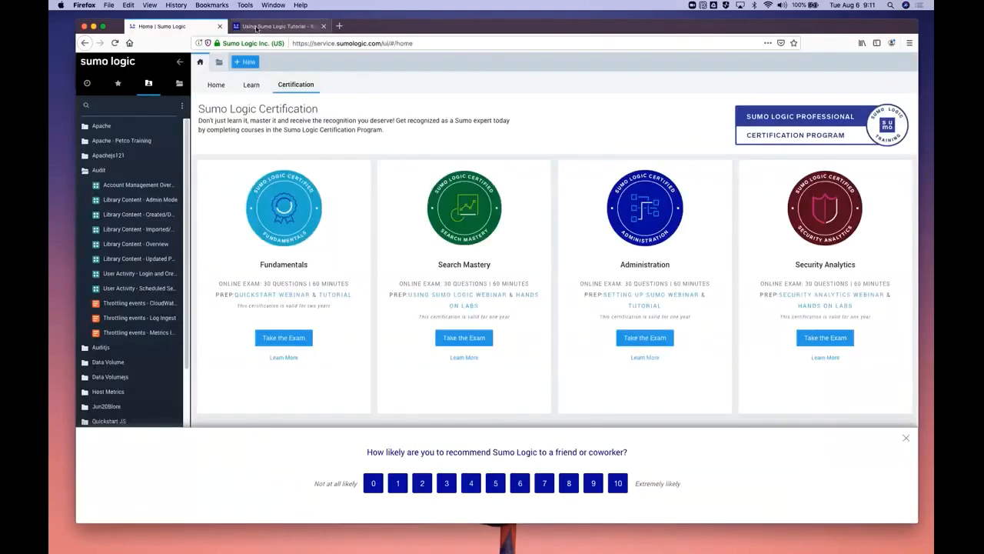
left_click(258, 27)
left_click(194, 27)
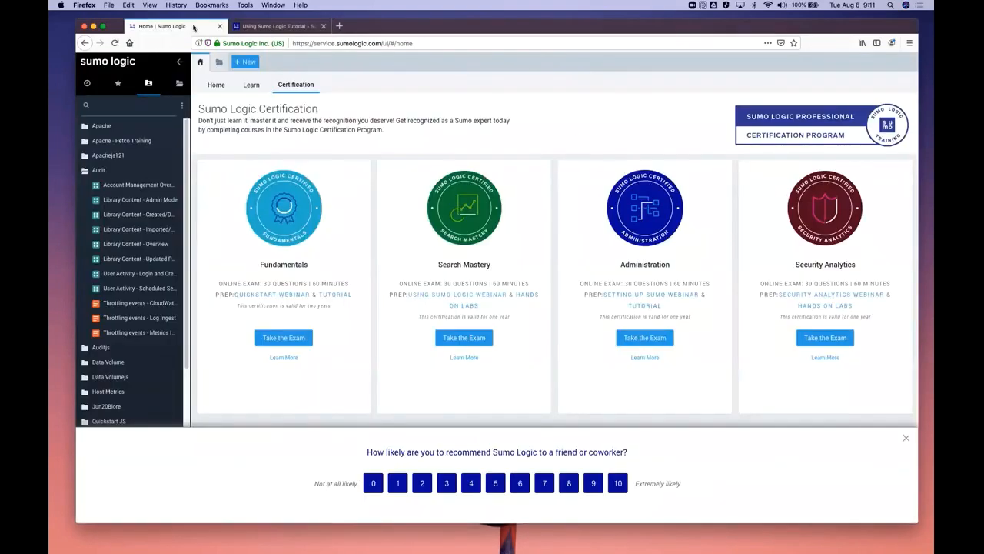
left_click(258, 27)
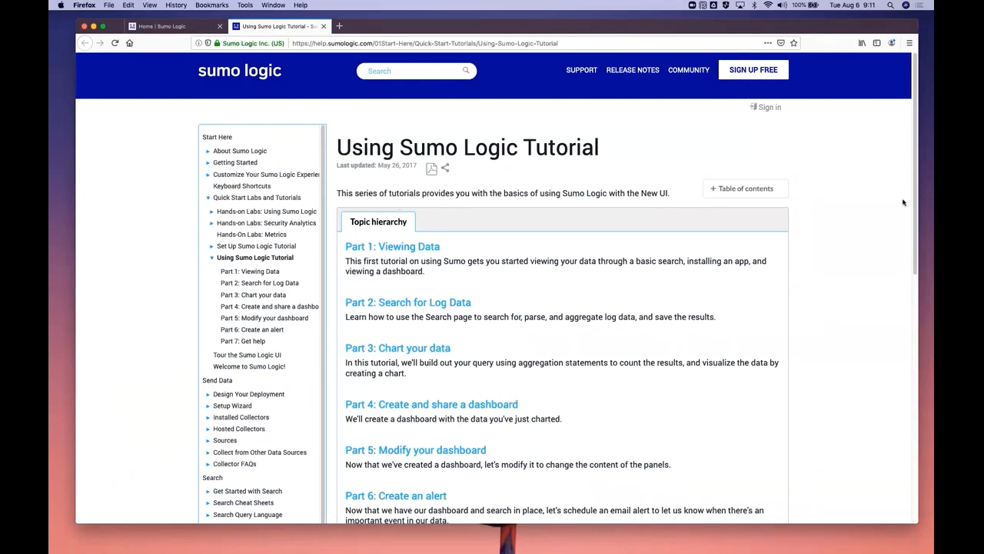
Open Part 1: Viewing Data of the tutorial and read its Sign in section
left_click_drag(915, 201, 913, 235)
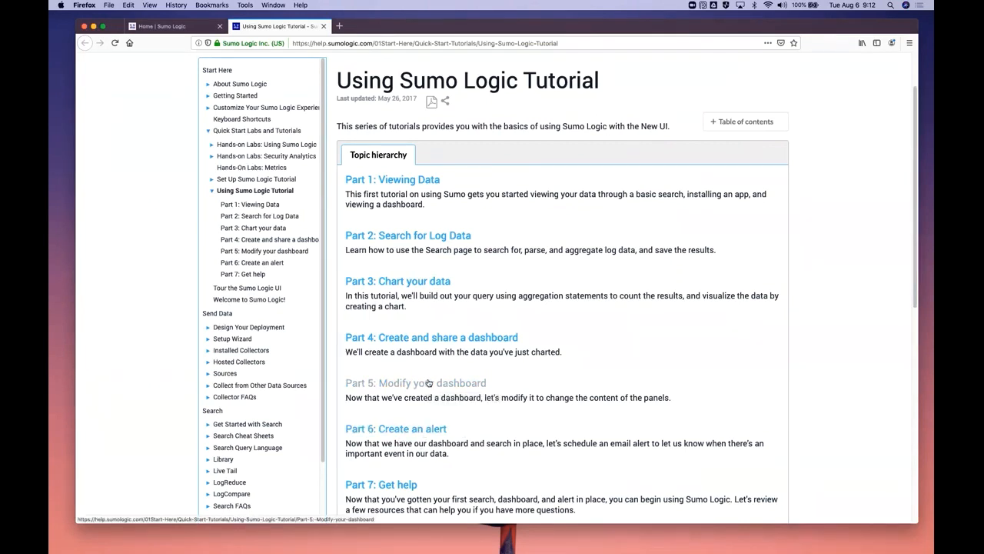
left_click(409, 182)
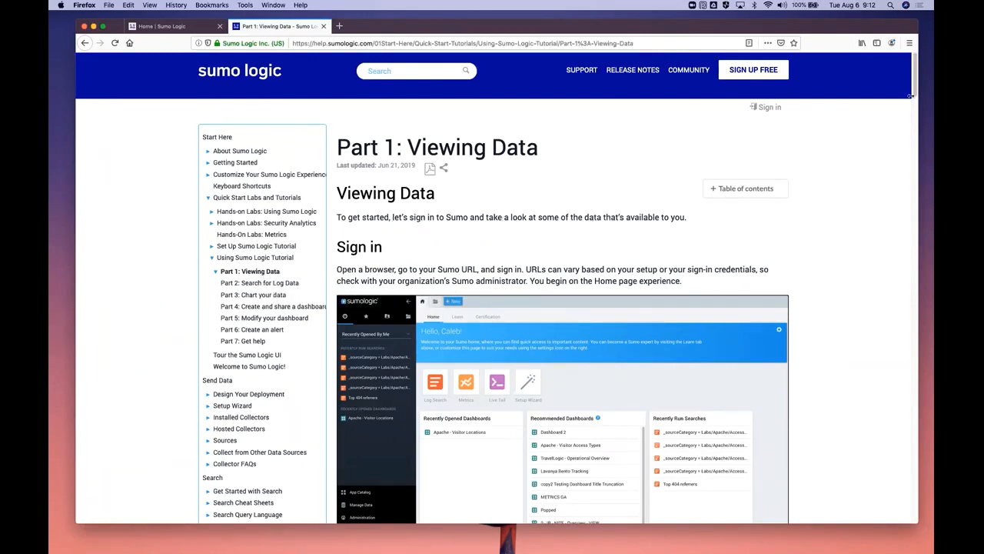
scroll(919, 96, "down", 1)
scroll(919, 97, "down", 5)
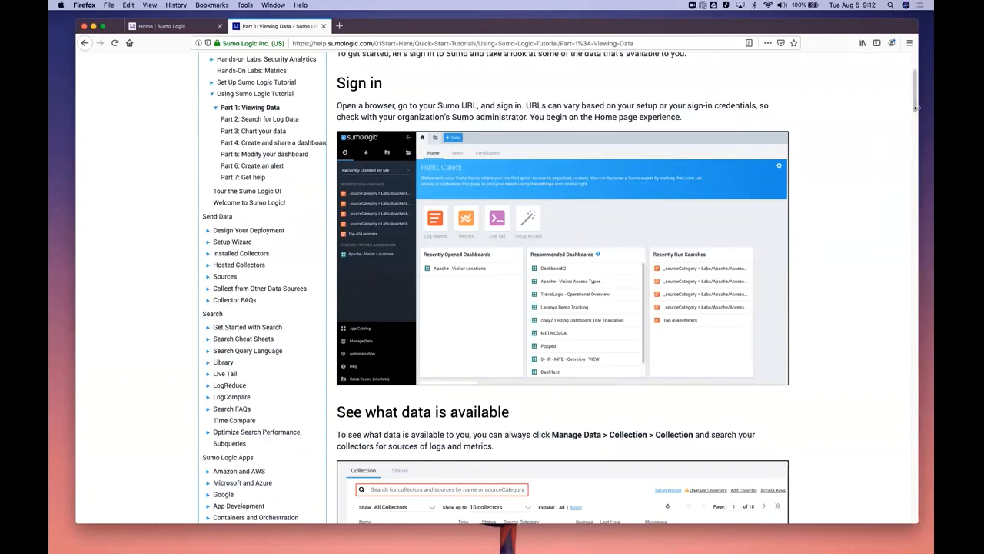
scroll(917, 110, "down", 1)
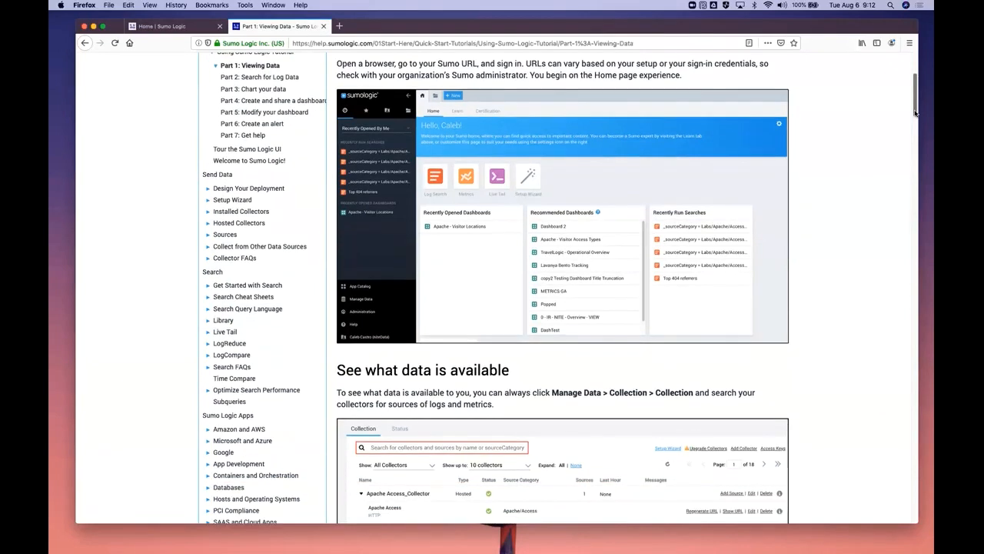
Bring up the Sumo Logic home page for comparison and read the tutorial's See what data is available section
left_click(154, 27)
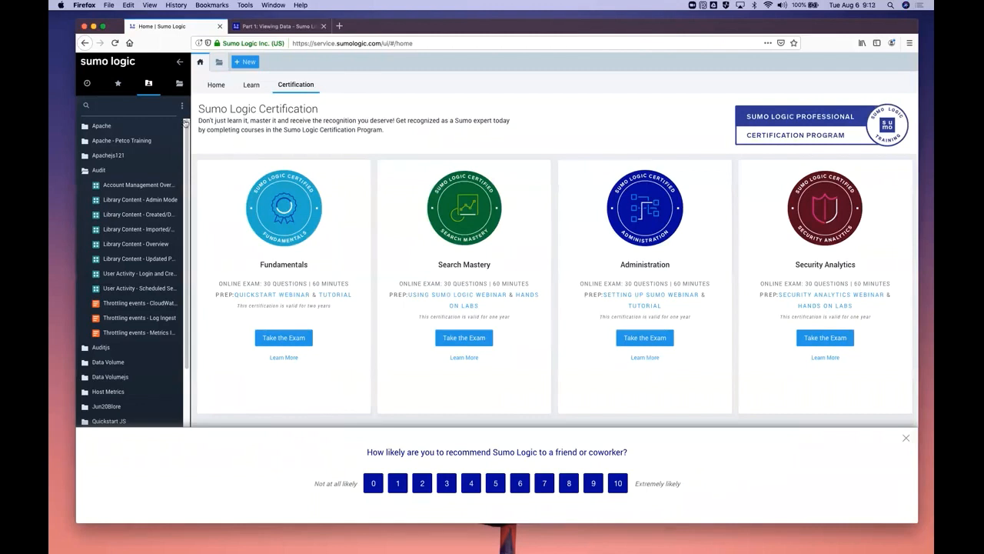
left_click(217, 86)
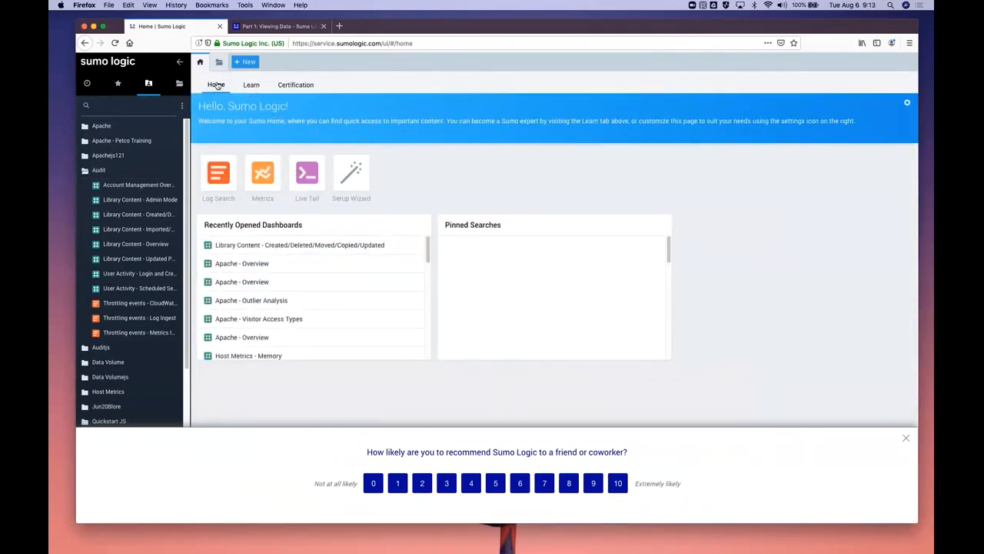
left_click(278, 27)
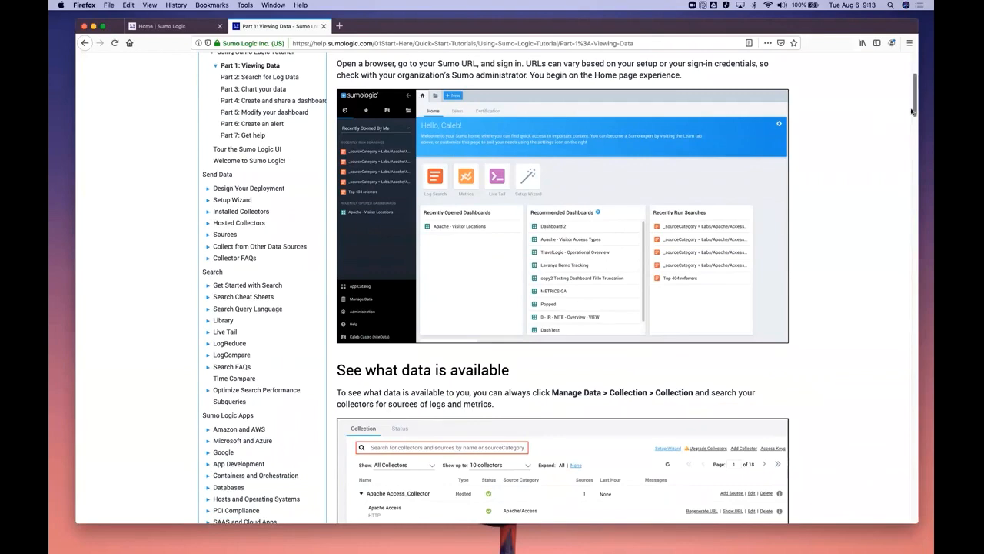
left_click_drag(915, 113, 914, 142)
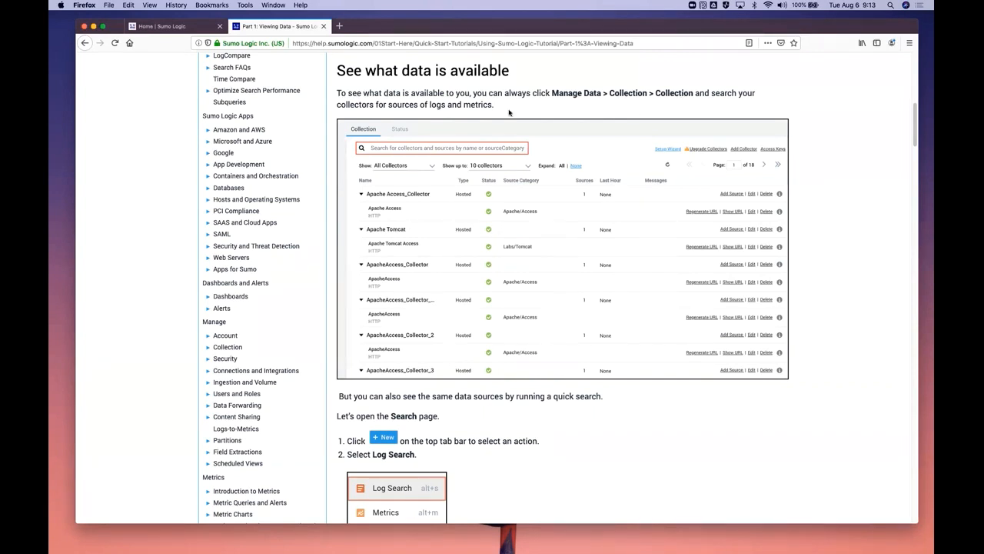
Dismiss the recommendation survey on the Sumo Logic home page and open the Collection page for managing data
left_click(178, 29)
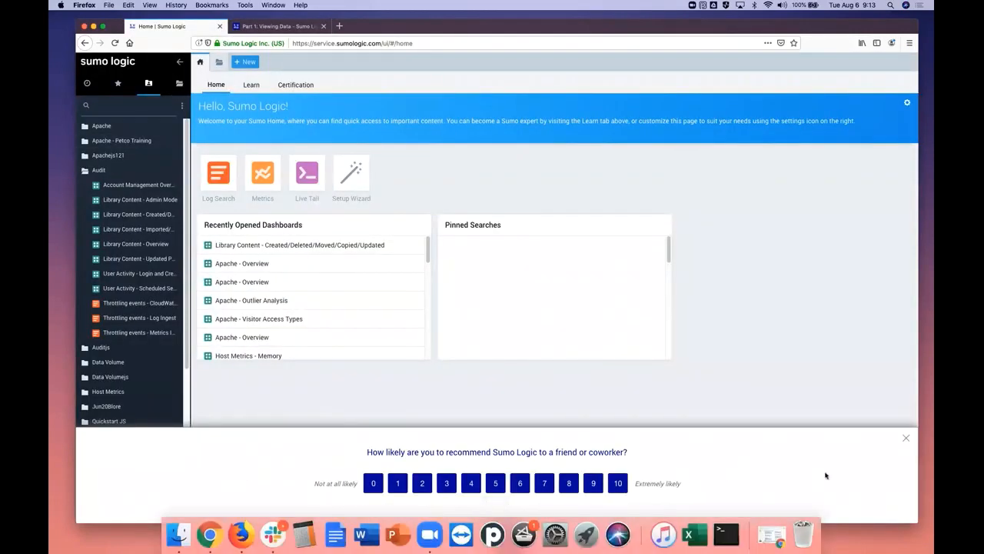
left_click(906, 438)
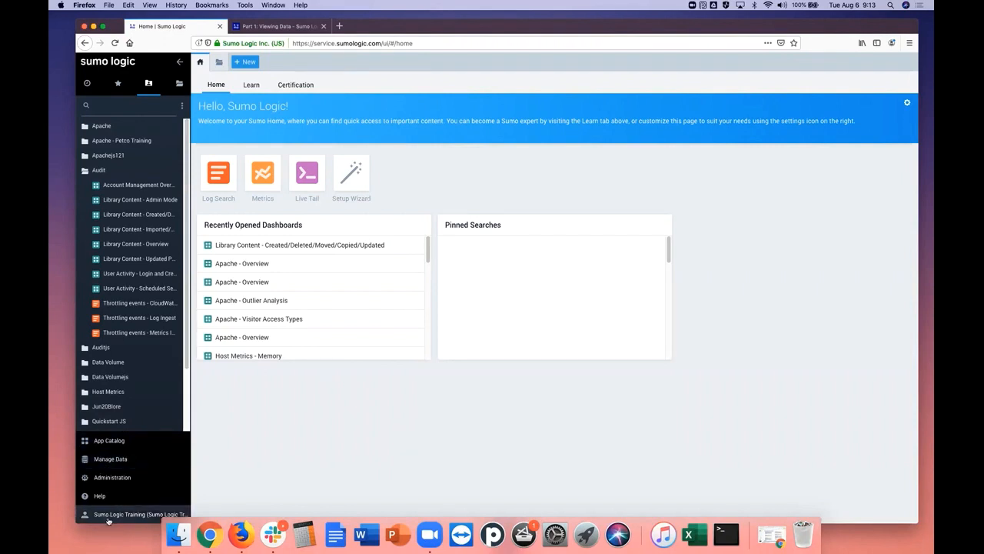
left_click(110, 460)
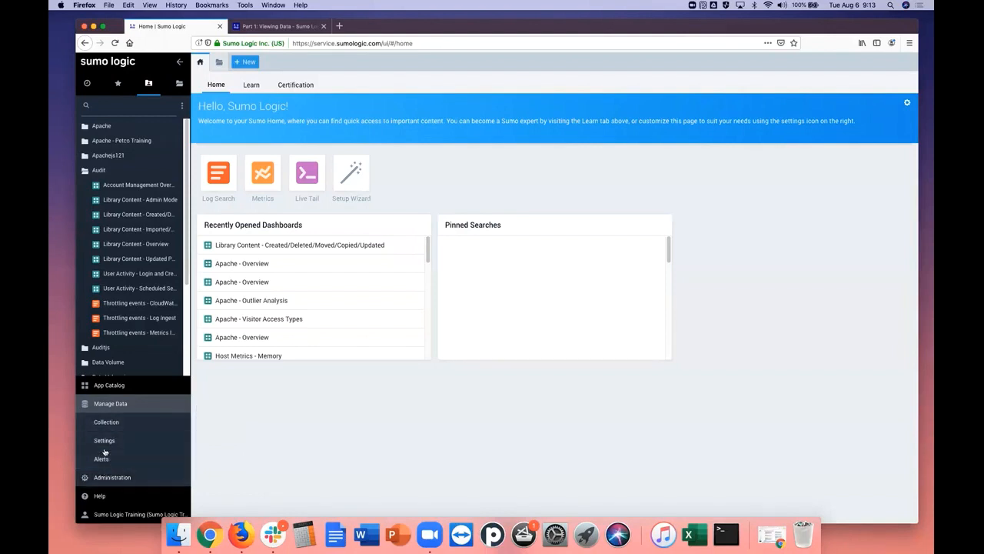
mouse_move(113, 426)
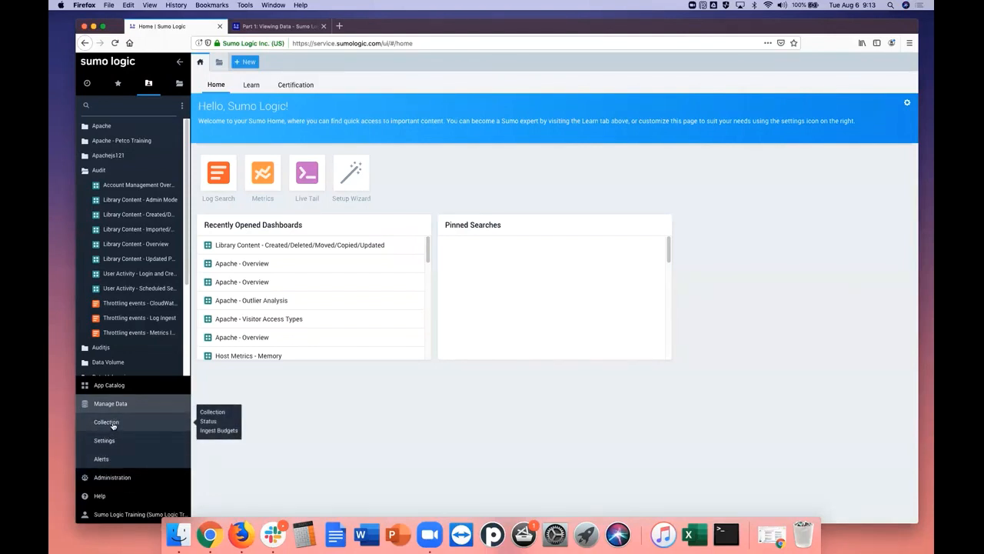
left_click(113, 425)
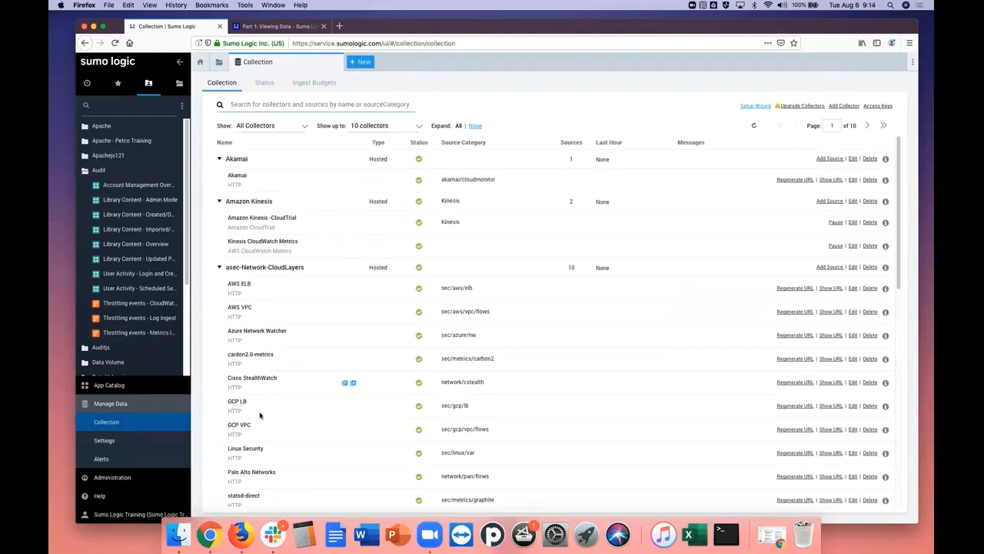
Examine the collectors' message volume status and ingest budgets, and look through the list of collectors and their sources
left_click(265, 83)
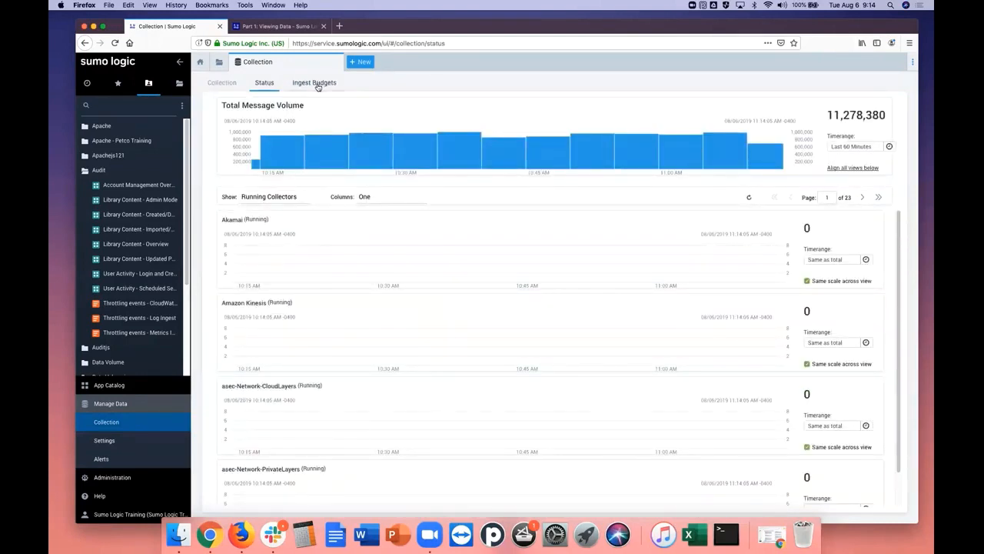
left_click(318, 85)
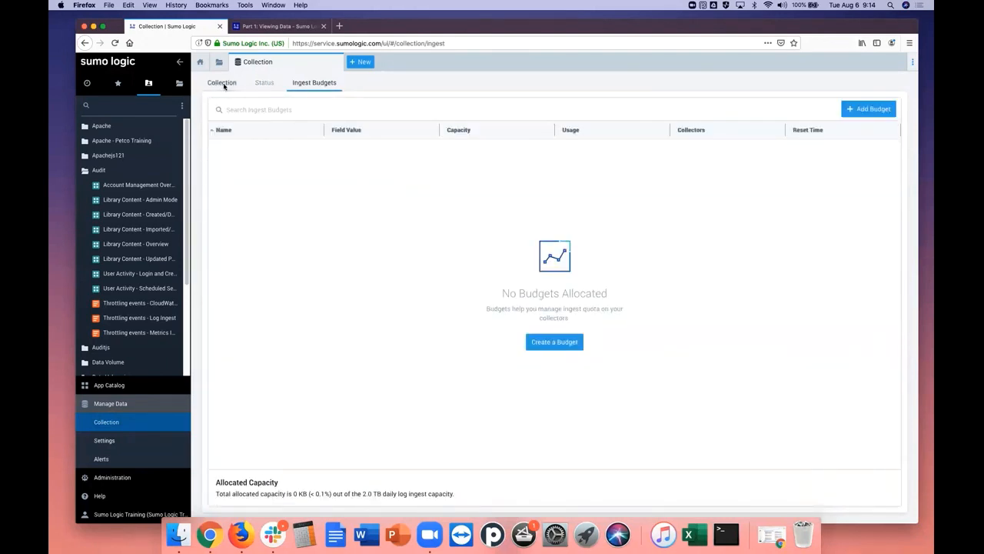
left_click(227, 85)
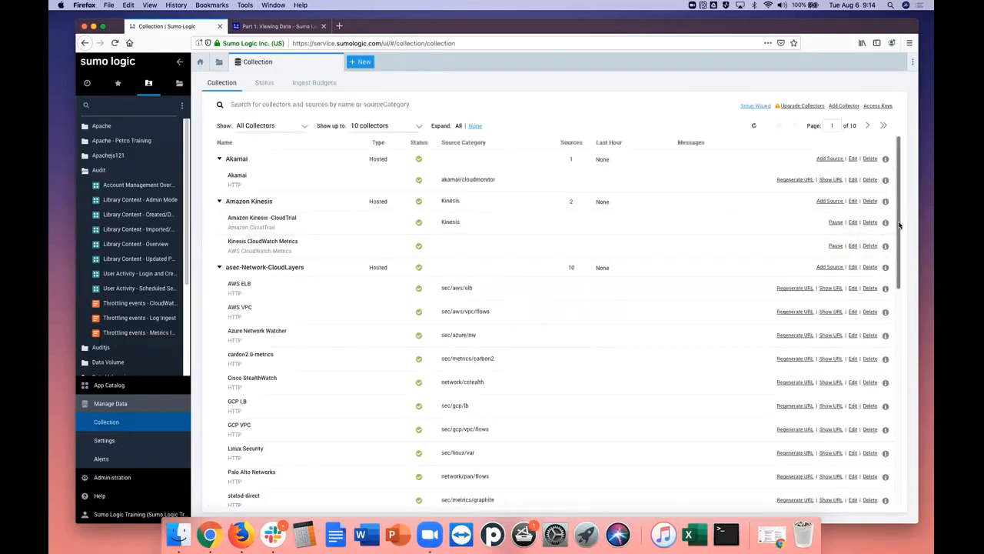
left_click_drag(900, 227, 867, 454)
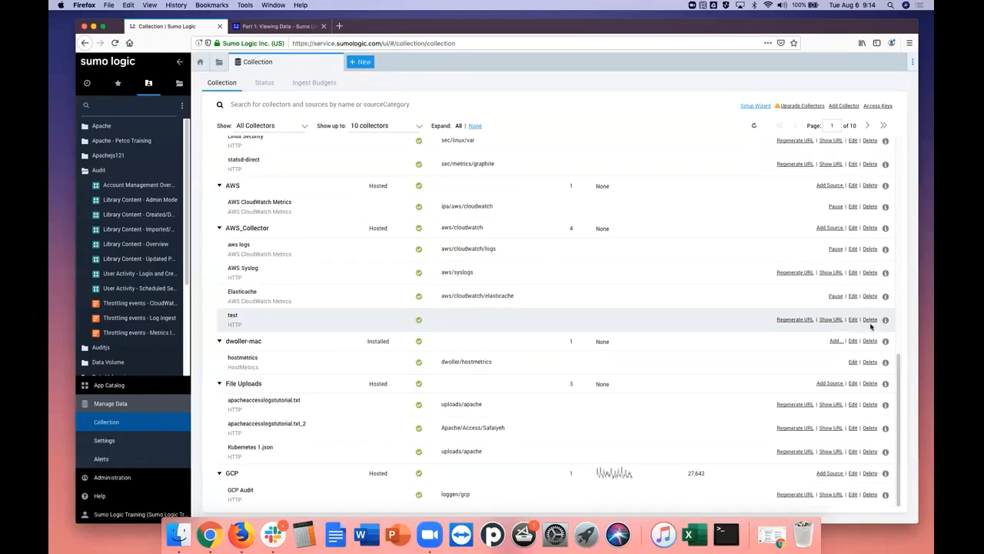
left_click_drag(898, 371, 911, 128)
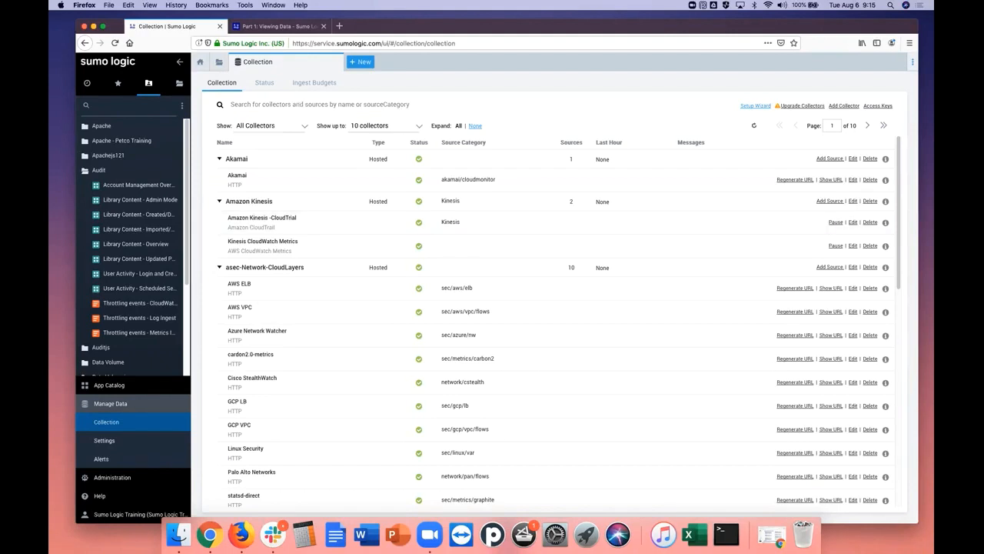
Read the tutorial's instructions for opening the Search page and open a new log search in Sumo Logic
left_click(280, 26)
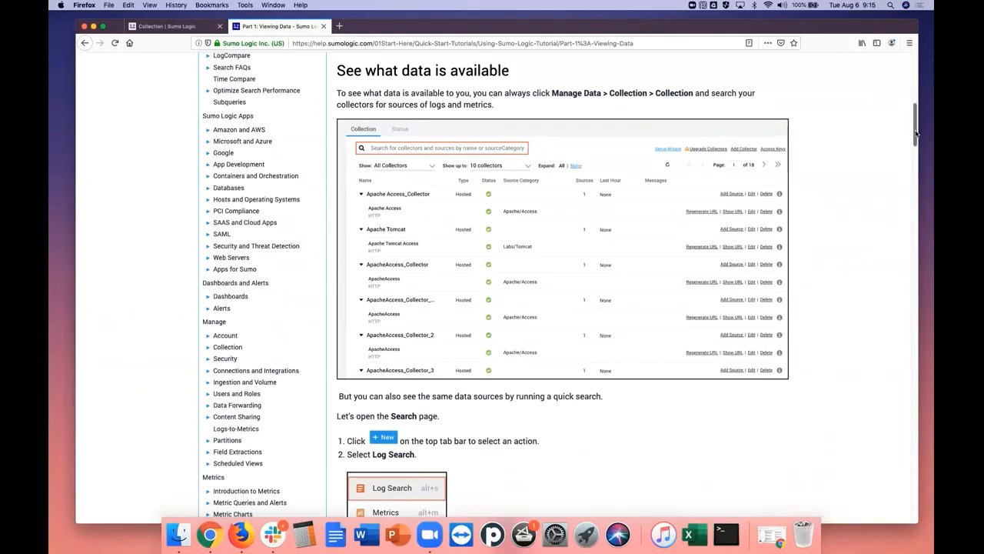
left_click_drag(917, 133, 912, 162)
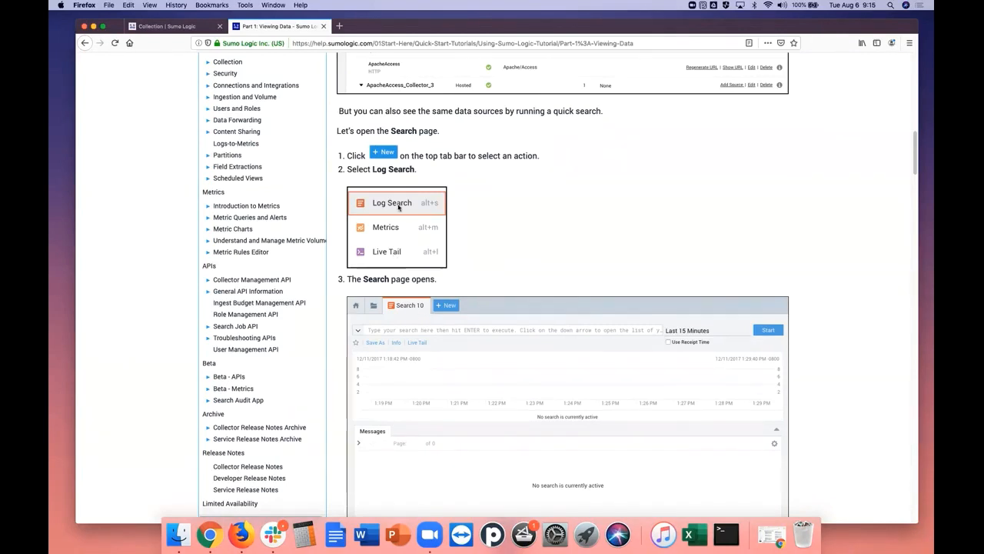
left_click(169, 26)
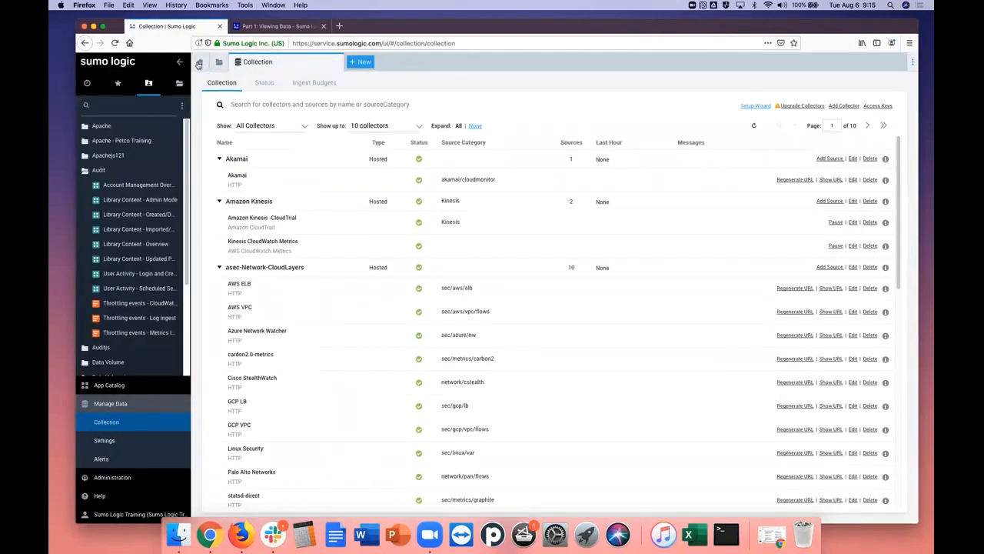
left_click(355, 62)
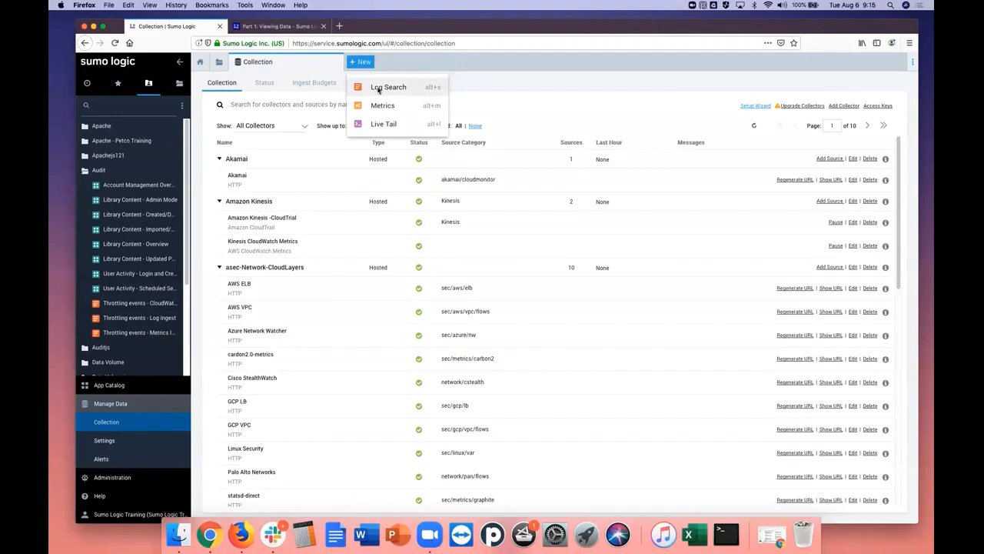
left_click(378, 89)
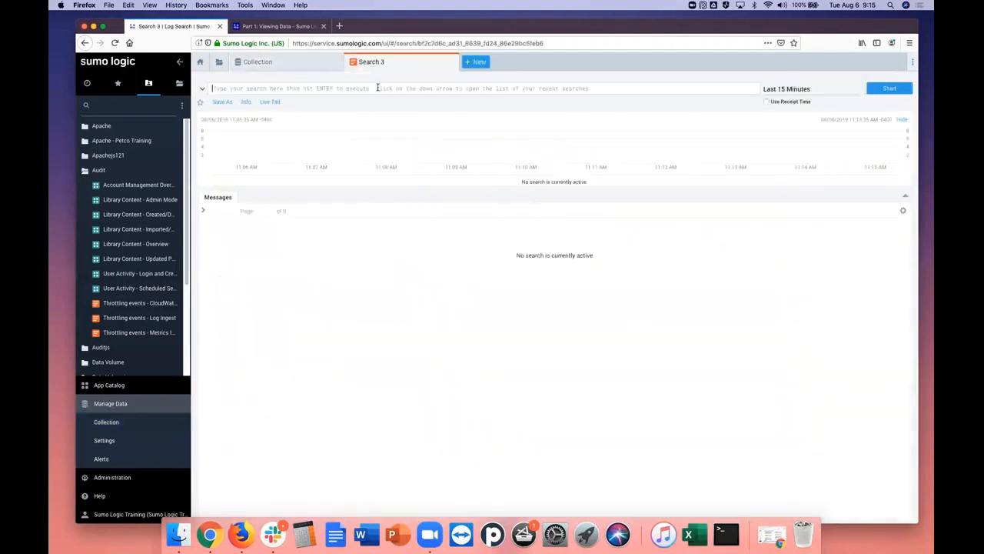
left_click(475, 65)
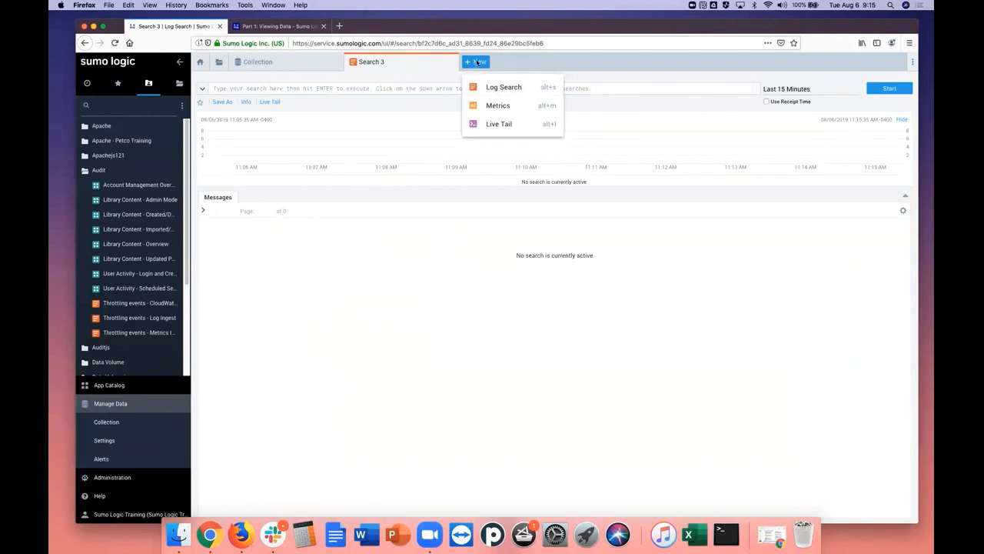
left_click(414, 70)
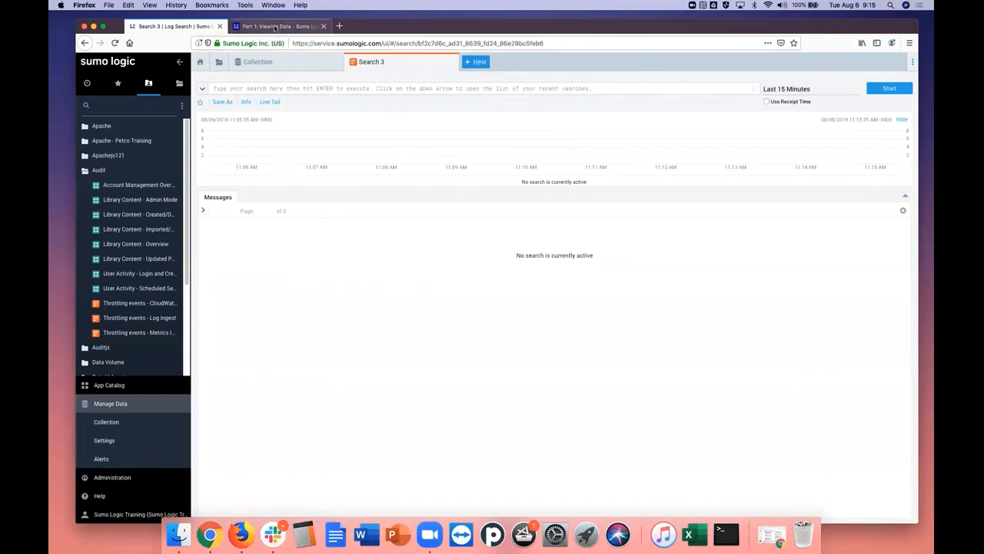
Read the tutorial's explanation of source categories and compare it with the Source Category values listed for the collectors
left_click(275, 27)
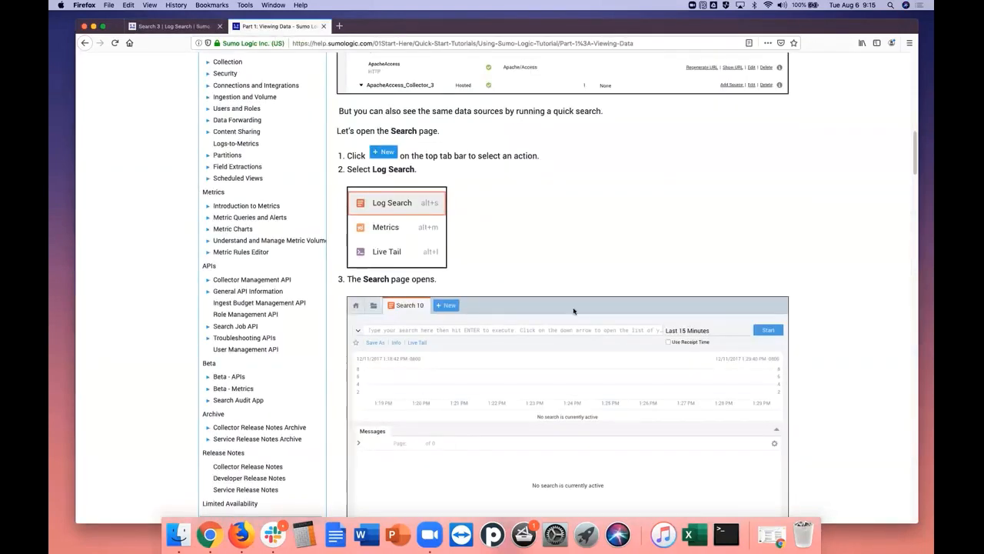
left_click_drag(914, 169, 909, 222)
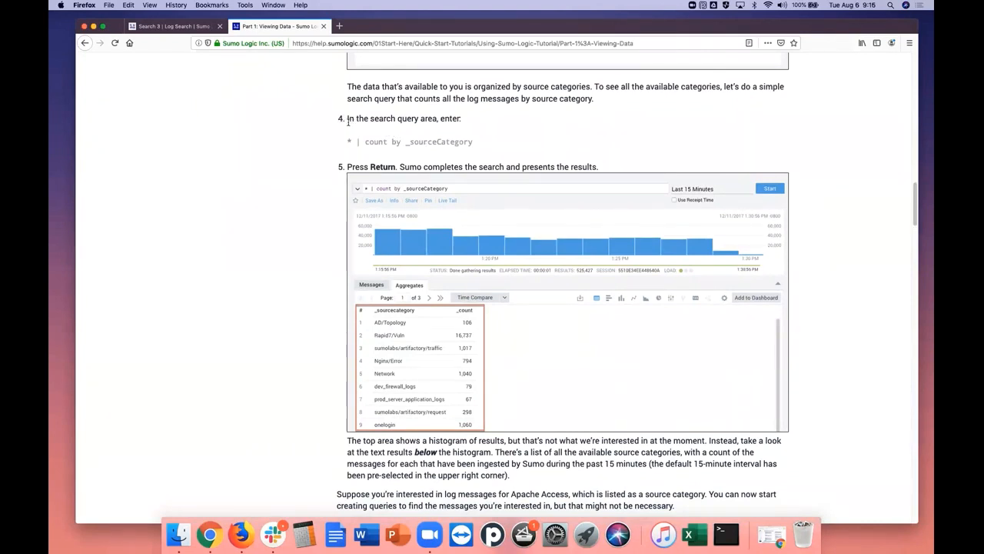
left_click(174, 27)
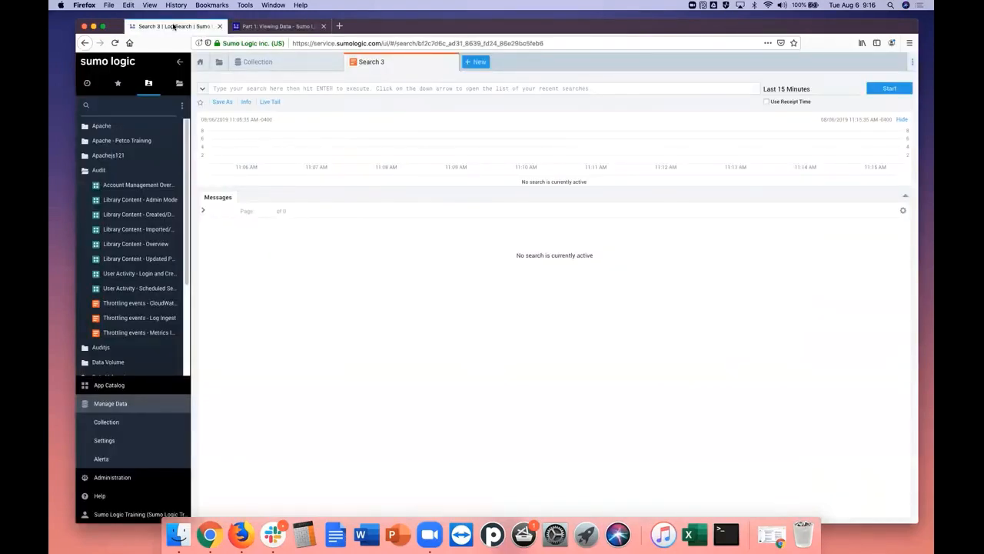
left_click(287, 61)
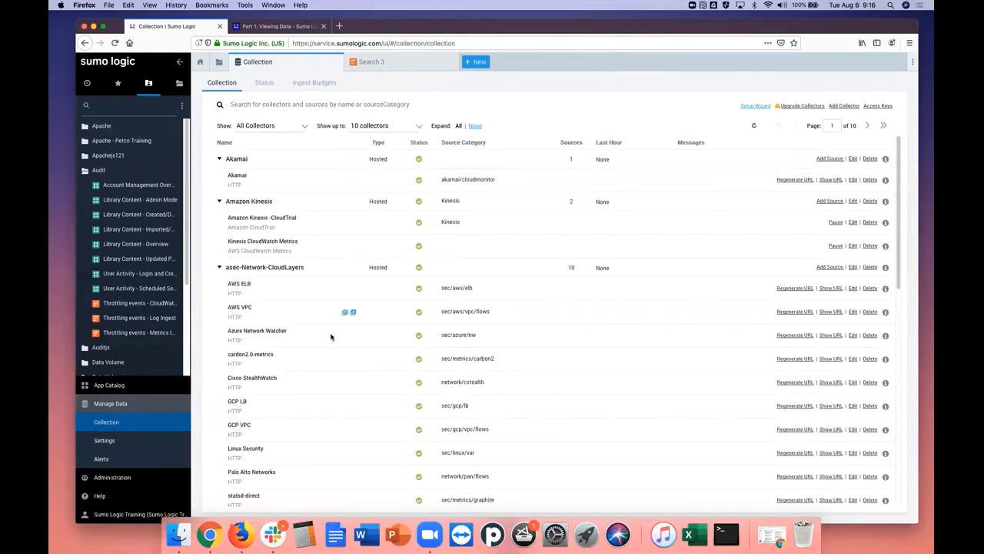
left_click(393, 64)
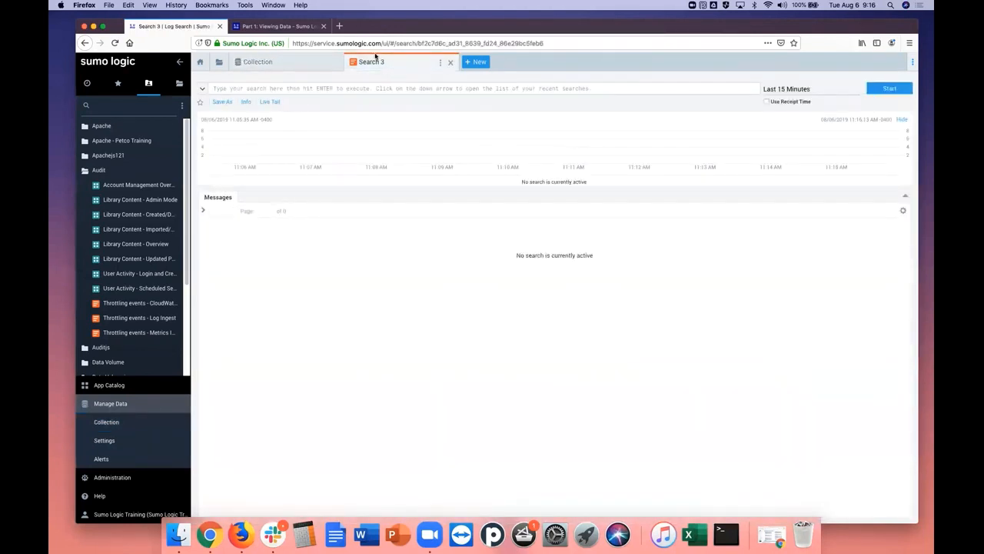
Copy the query "* | count by _sourceCategory" from the tutorial into the query area of the open log search
left_click(266, 27)
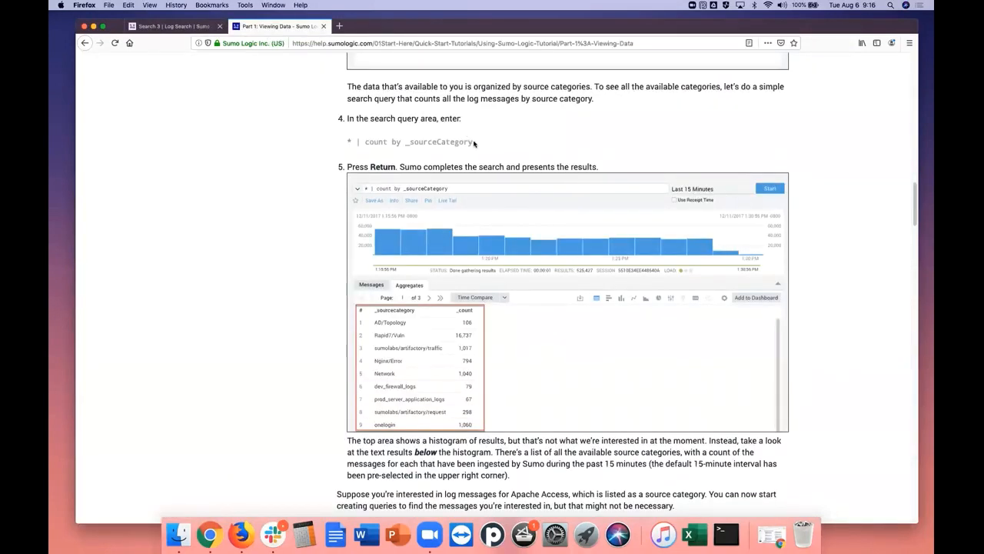
left_click_drag(473, 143, 347, 142)
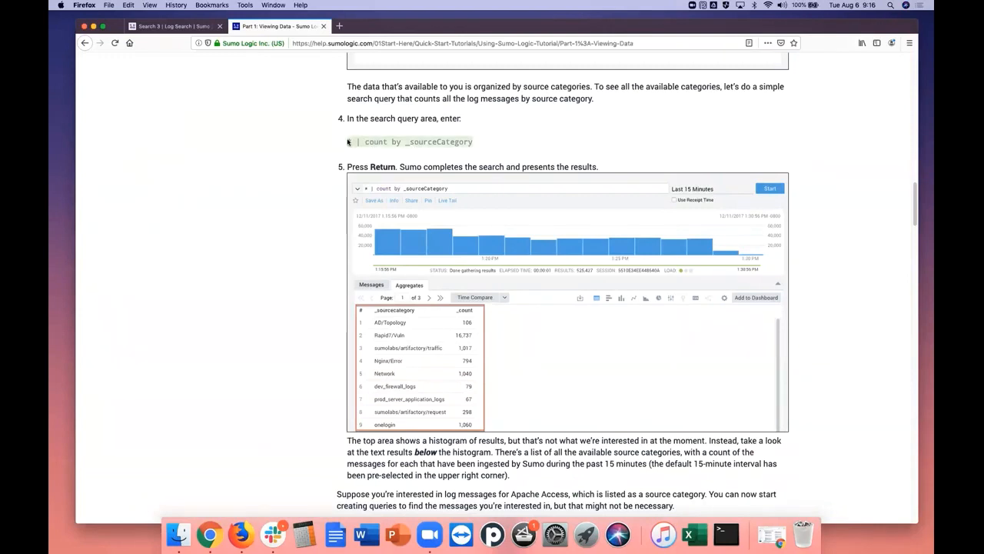
right_click(365, 142)
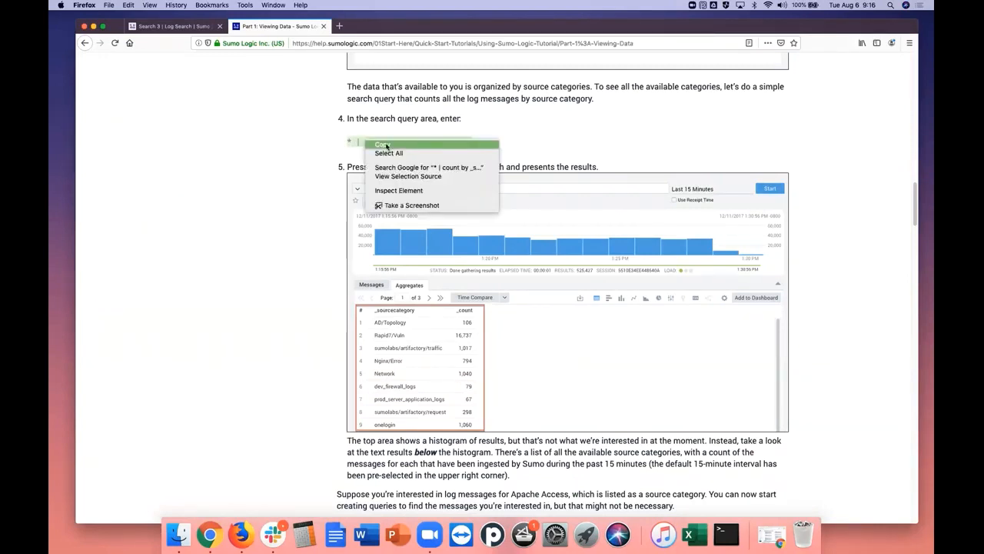
left_click(378, 148)
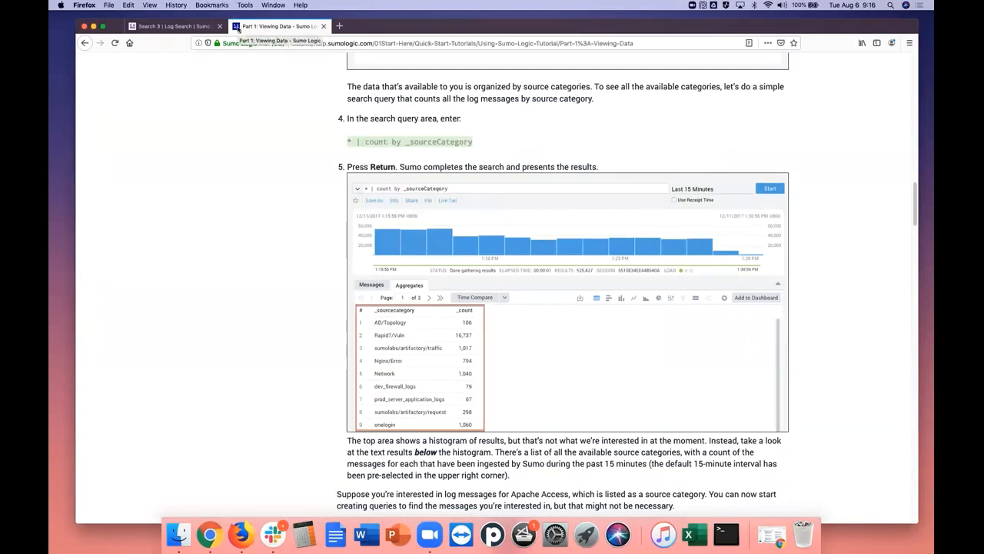
left_click(192, 27)
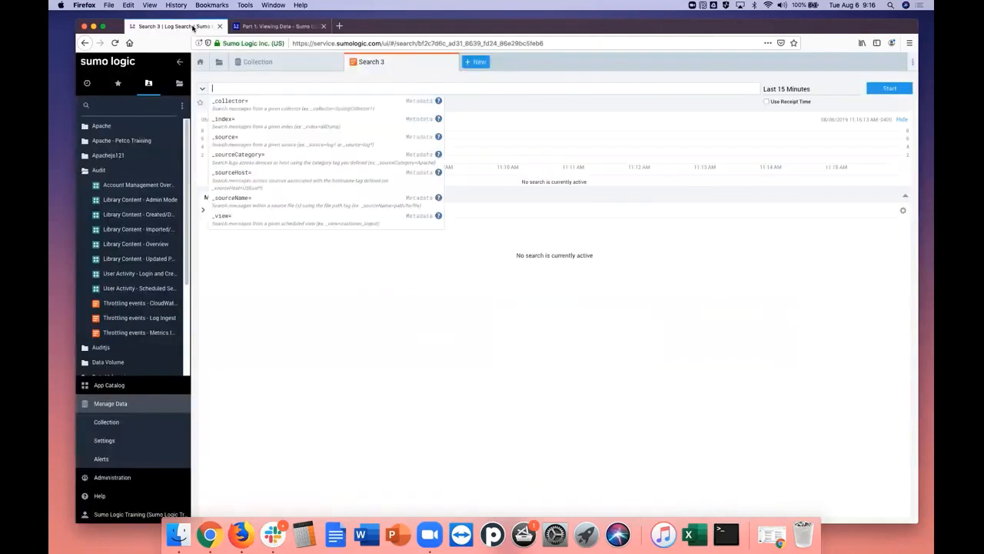
right_click(235, 86)
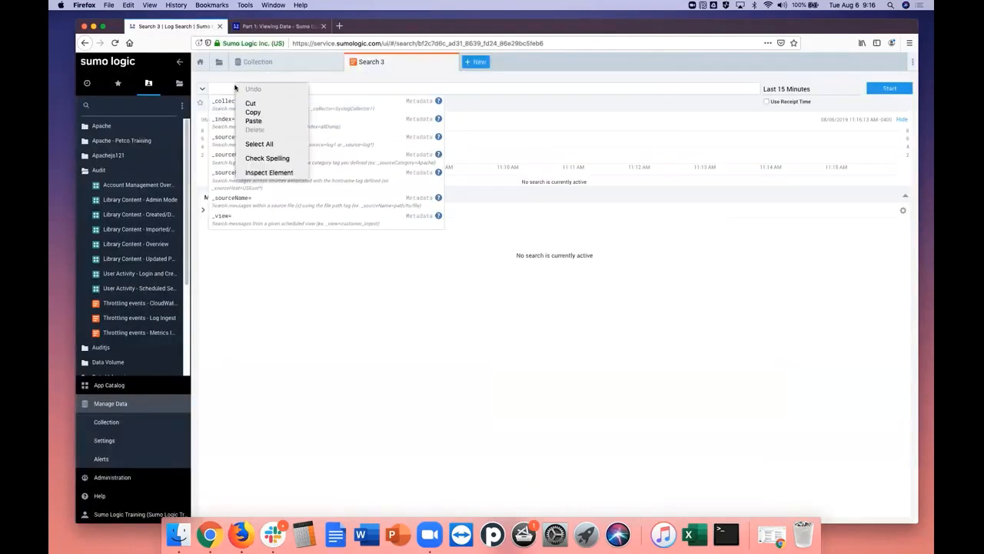
left_click(251, 122)
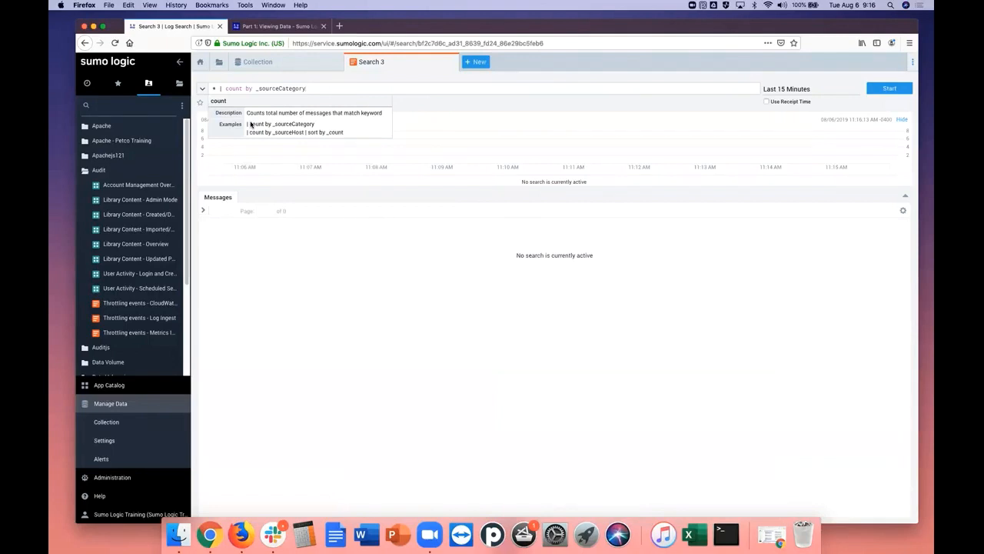
Check the tutorial's step 5 and run the source category count query for the last 15 minutes
left_click(300, 29)
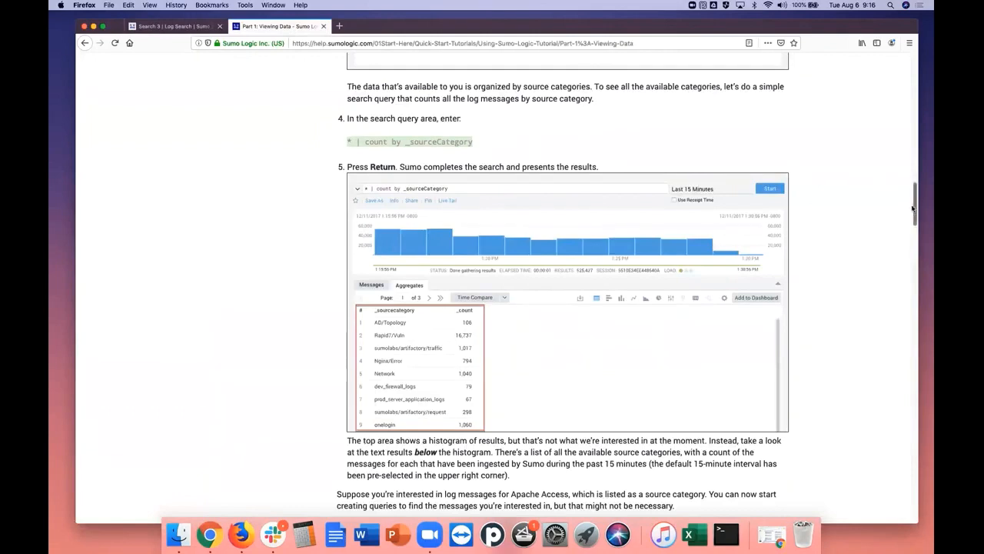
mouse_move(917, 211)
left_mouse_down()
mouse_move(917, 230)
mouse_move(919, 213)
left_mouse_up()
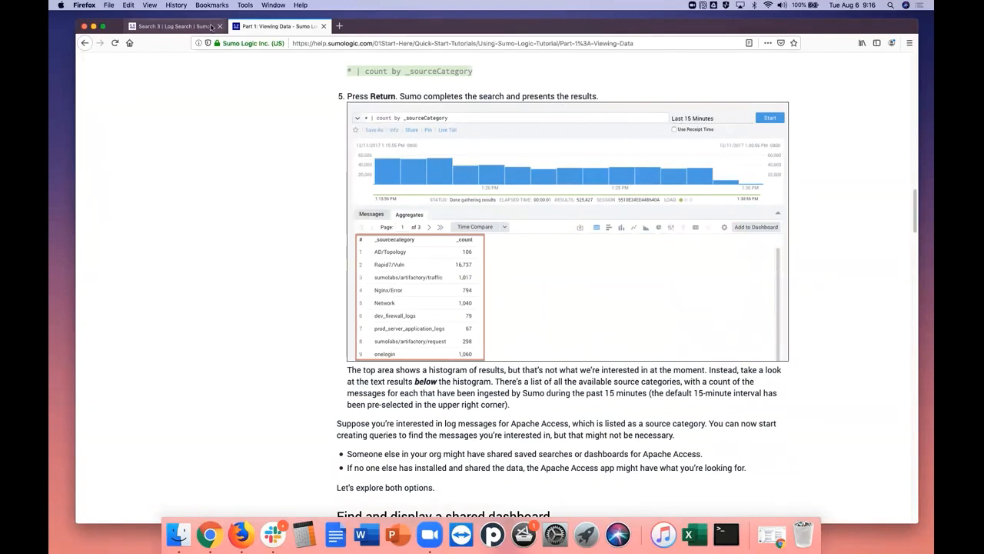
left_click(173, 26)
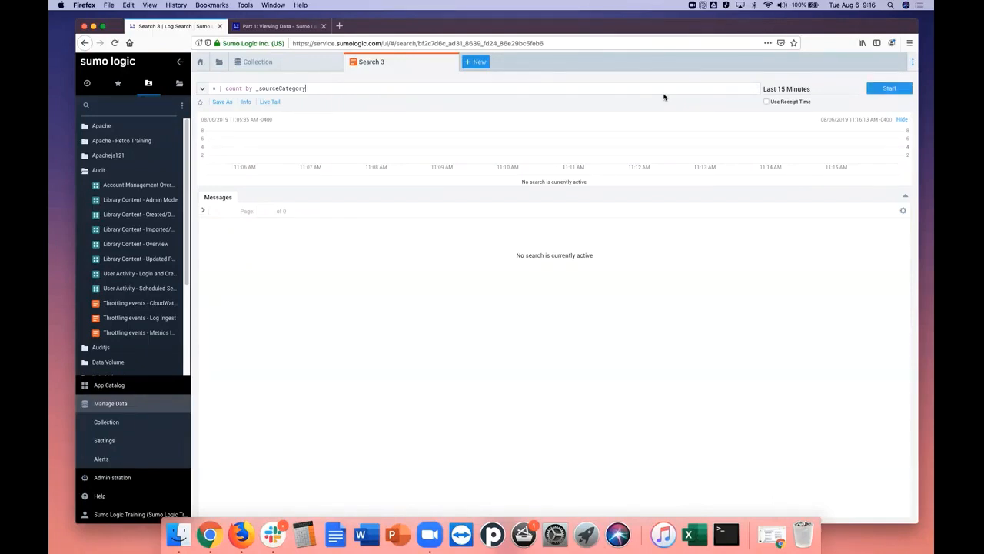
key("Return")
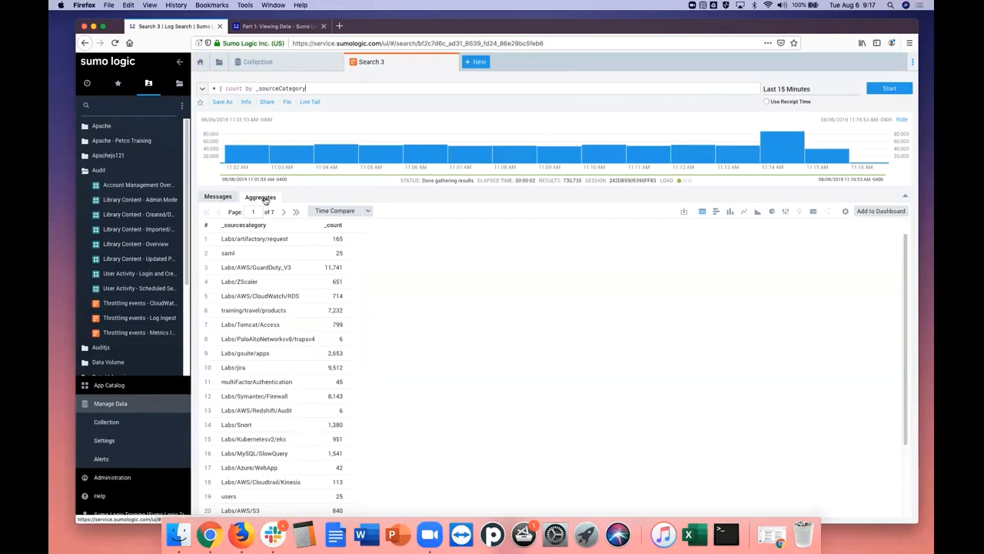
Compare the raw messages with the aggregated counts per source category, and highlight the asterisk in the query
left_click(219, 198)
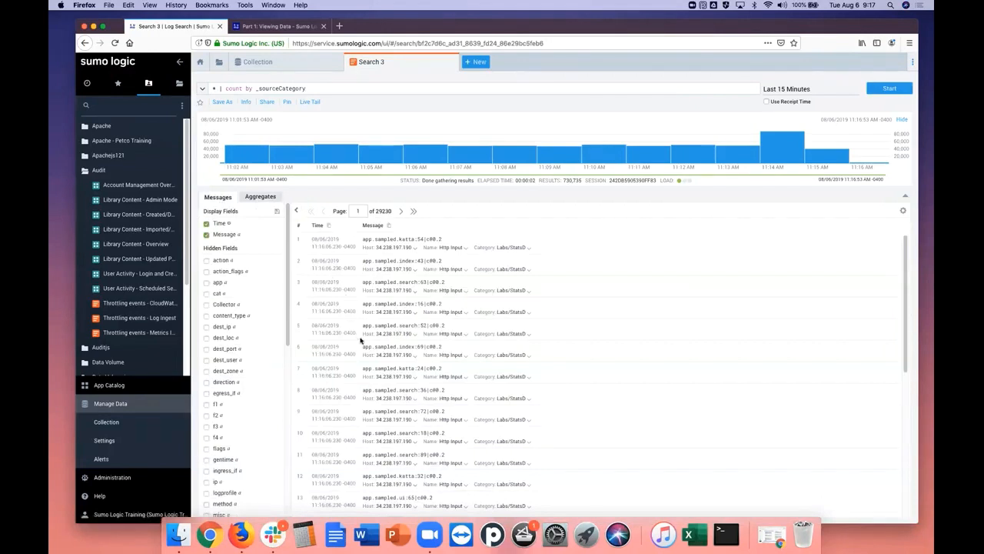
left_click(261, 197)
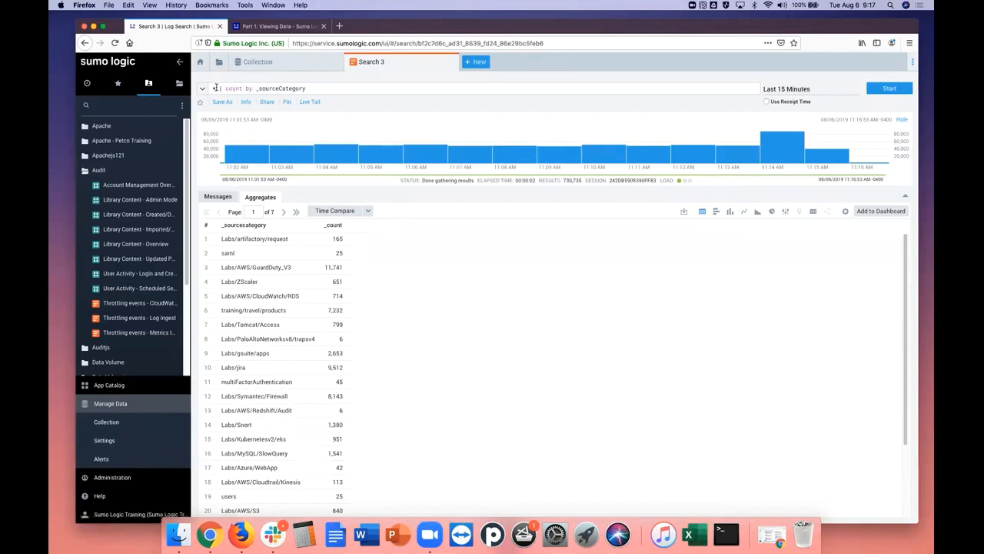
left_click_drag(216, 88, 208, 87)
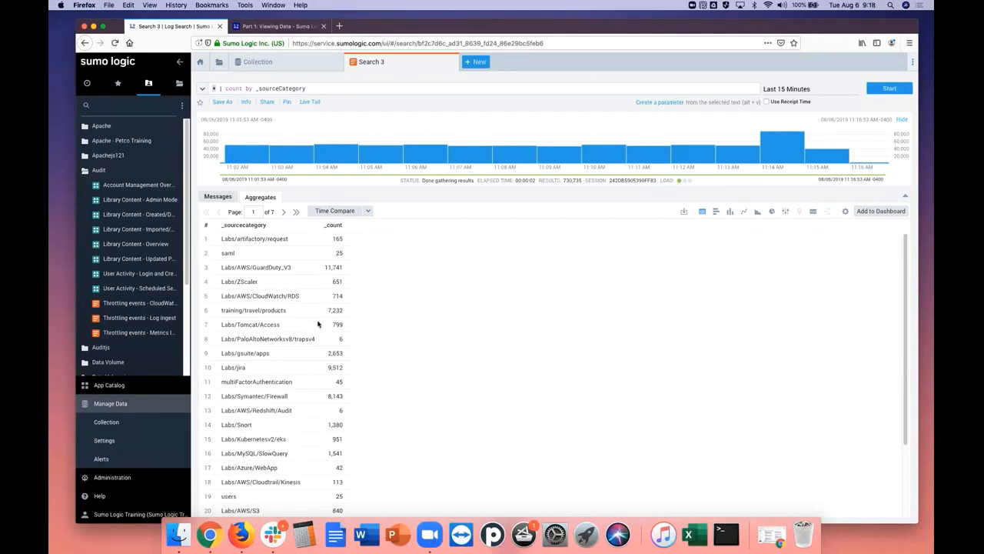
Read the tutorial's Find and display a shared dashboard section and show the Library in Sumo Logic
left_click(298, 28)
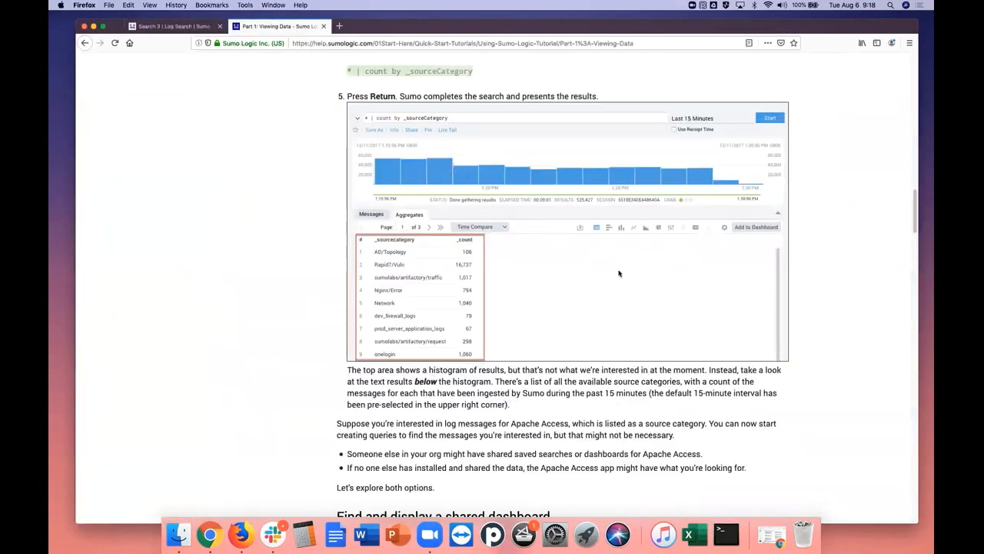
left_click_drag(918, 223, 916, 248)
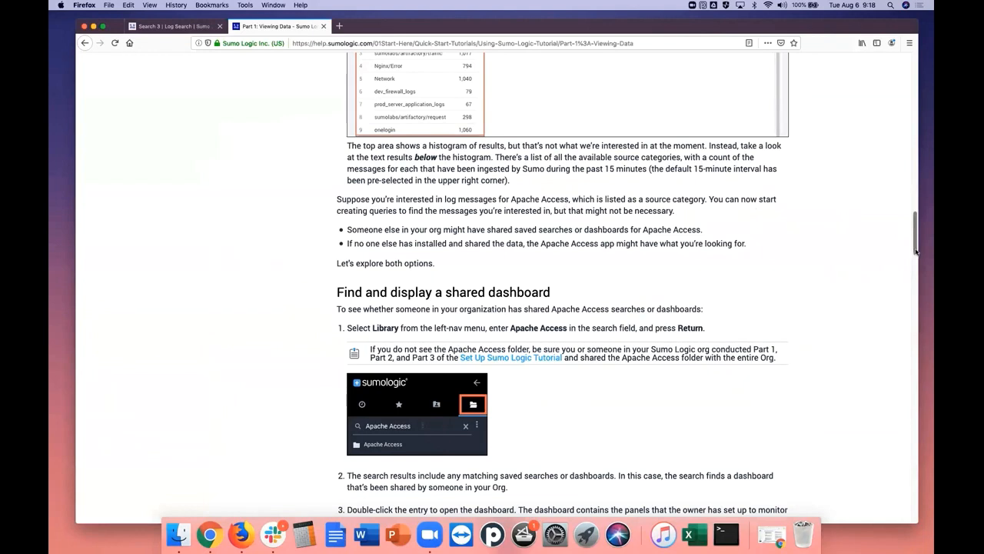
left_click_drag(915, 250, 915, 273)
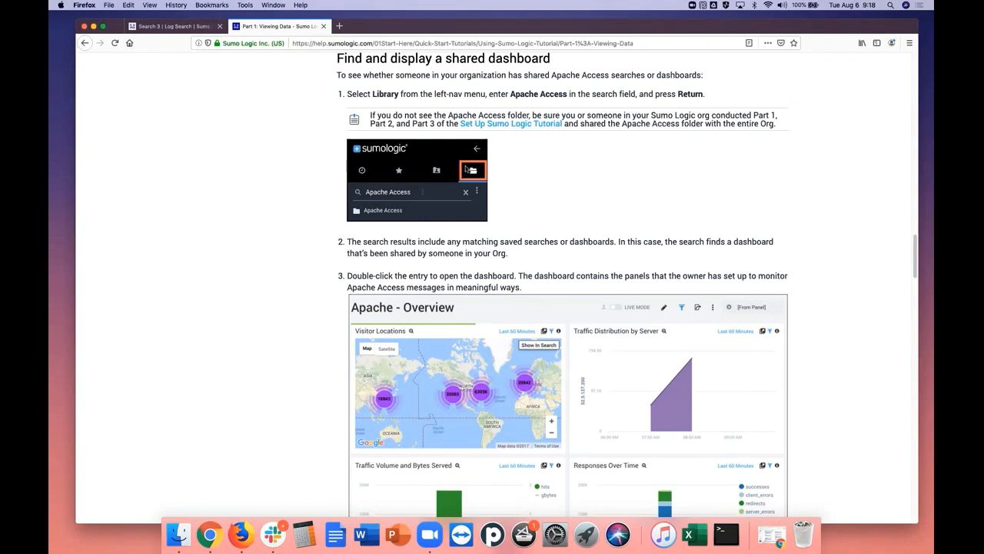
left_click(187, 27)
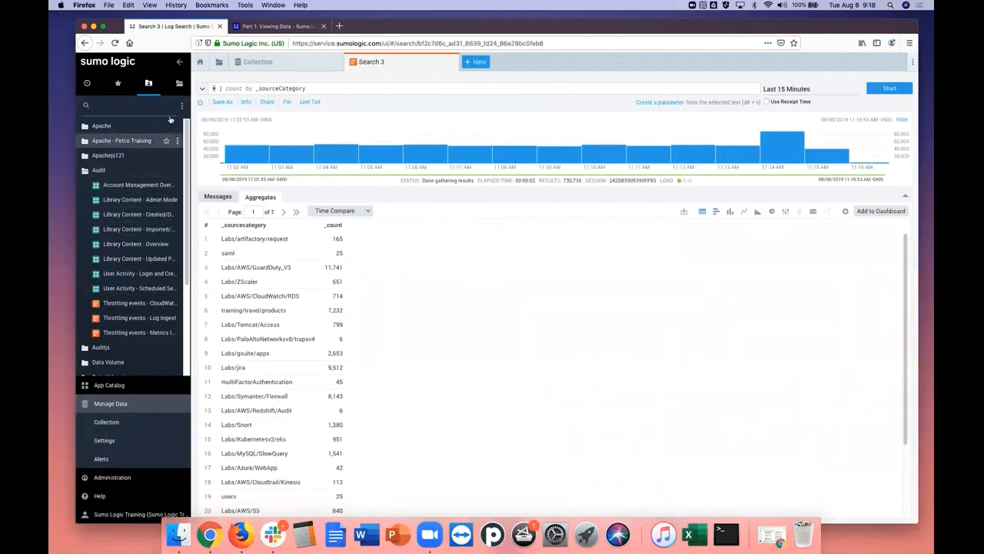
left_click(179, 83)
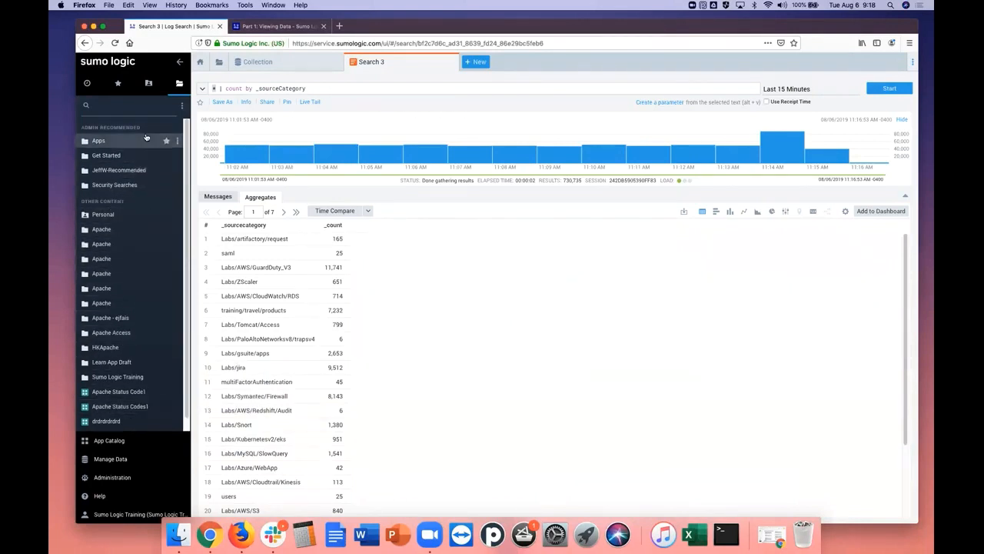
mouse_move(146, 136)
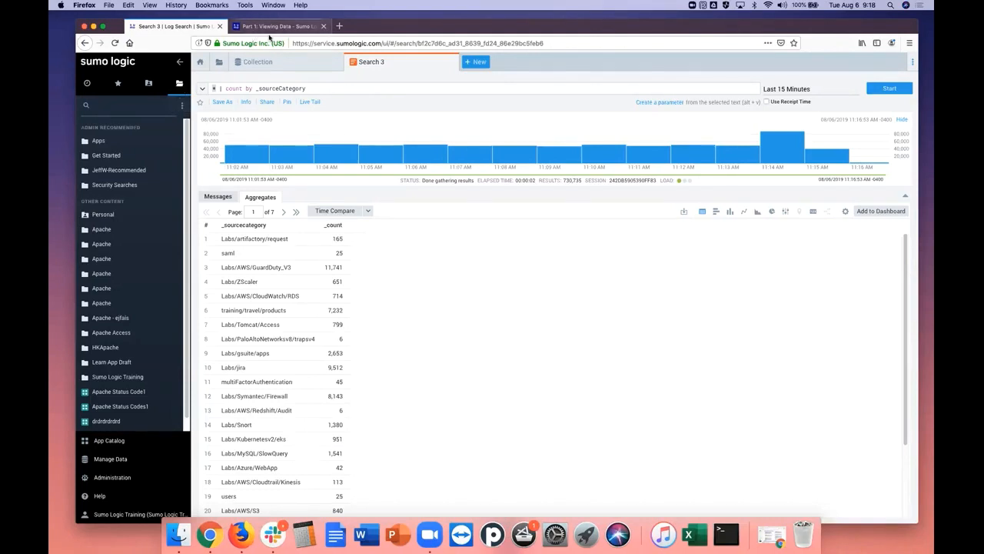
Search the library for "Apache Access", copying the term from the tutorial, and expand the Apache Access folder
left_click(273, 27)
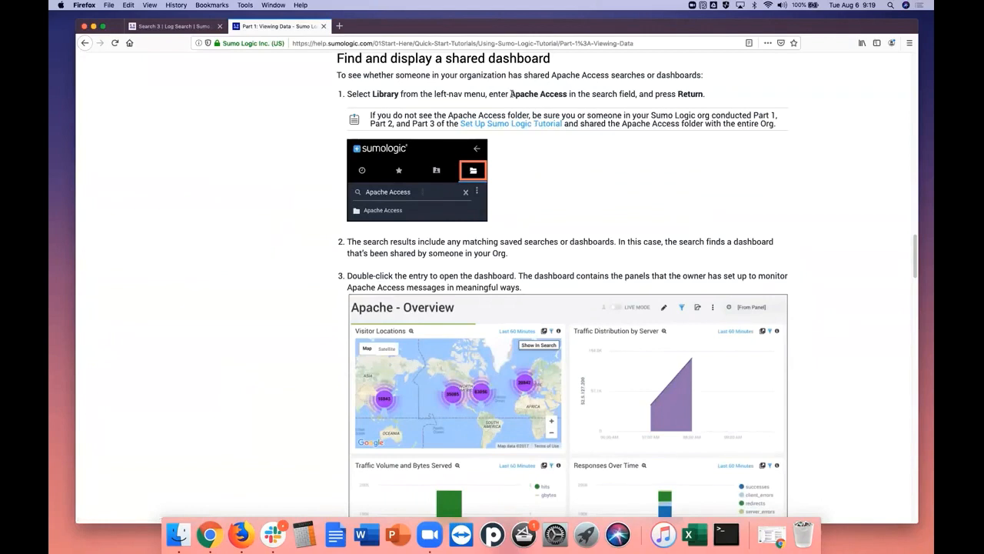
left_click_drag(512, 93, 703, 94)
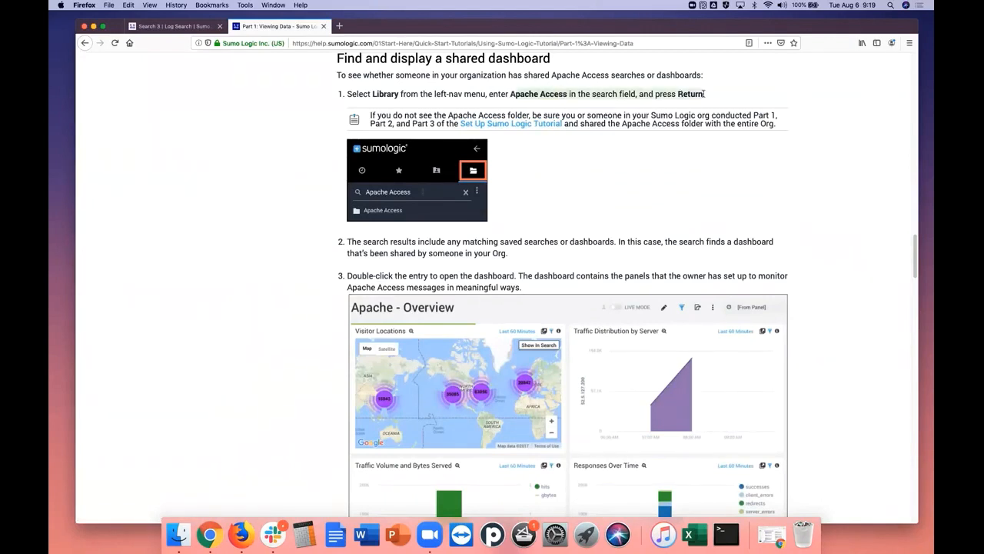
left_click(508, 94)
left_click_drag(508, 94, 566, 94)
right_click(567, 94)
left_click(583, 98)
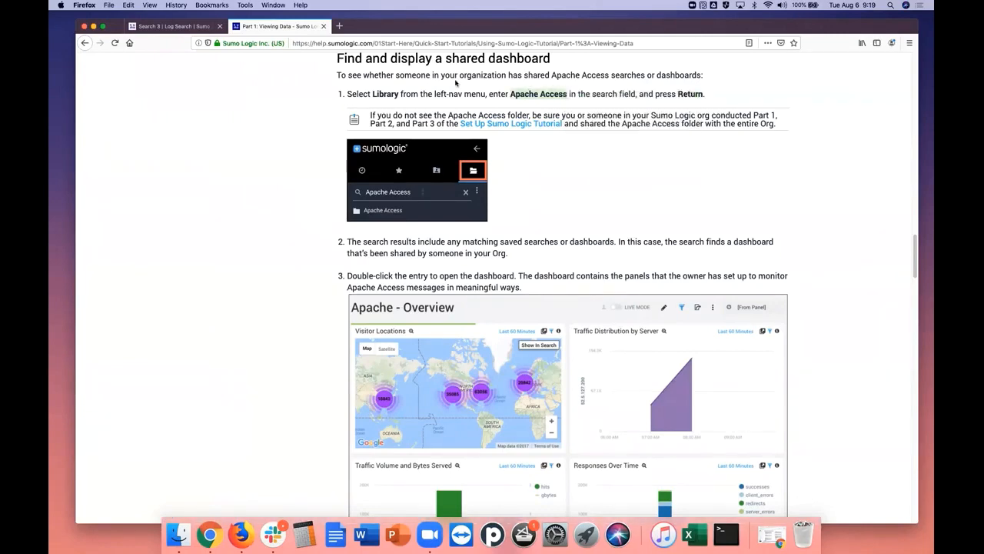
left_click(196, 26)
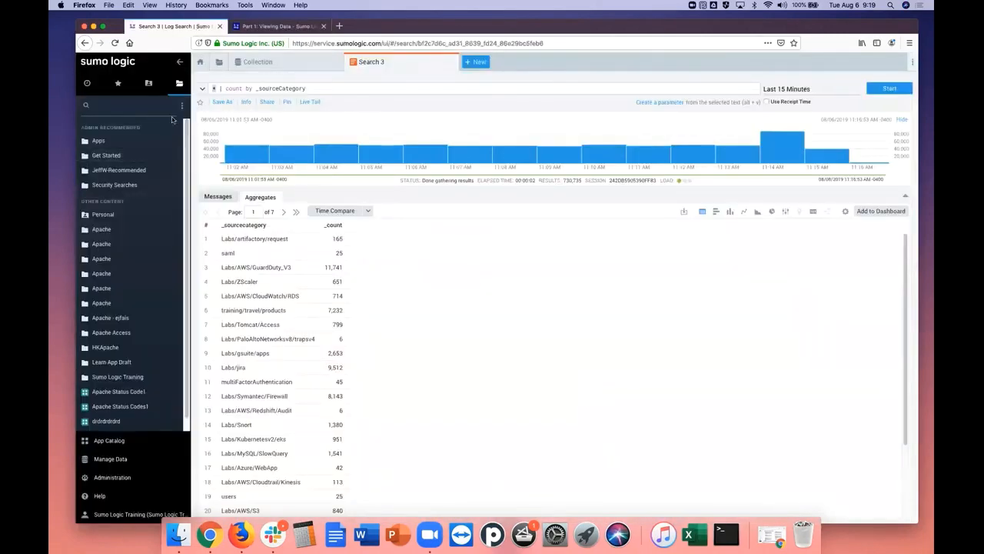
left_click(106, 105)
right_click(105, 105)
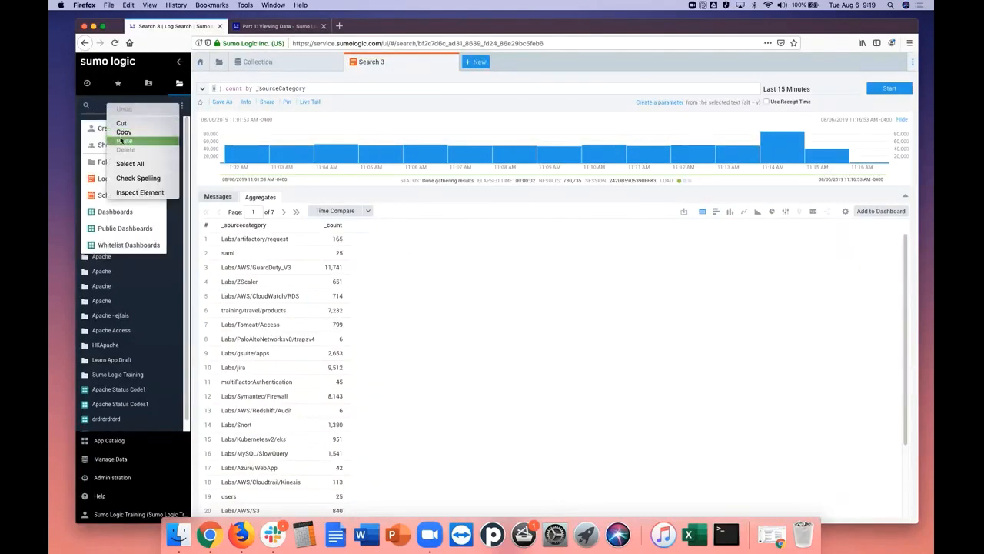
left_click(124, 142)
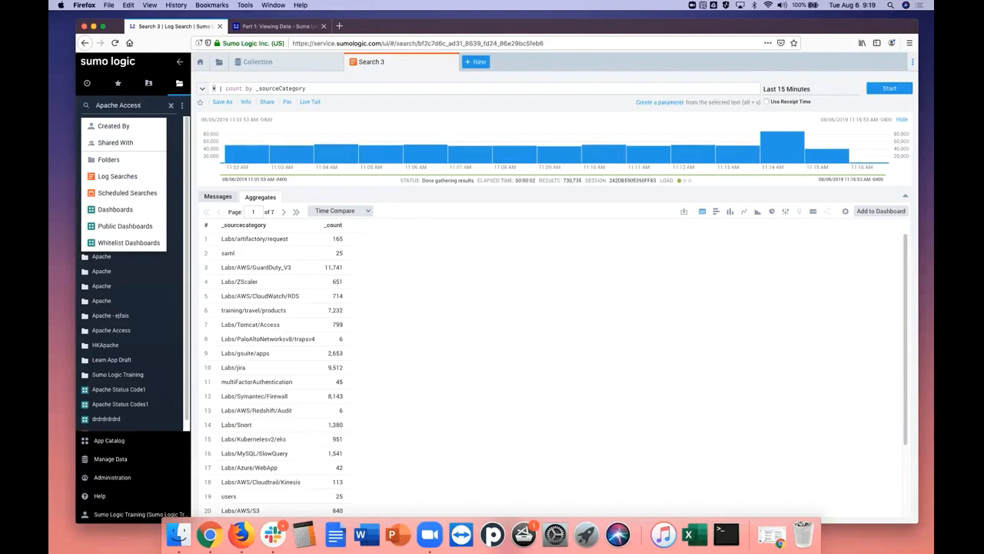
key("Return")
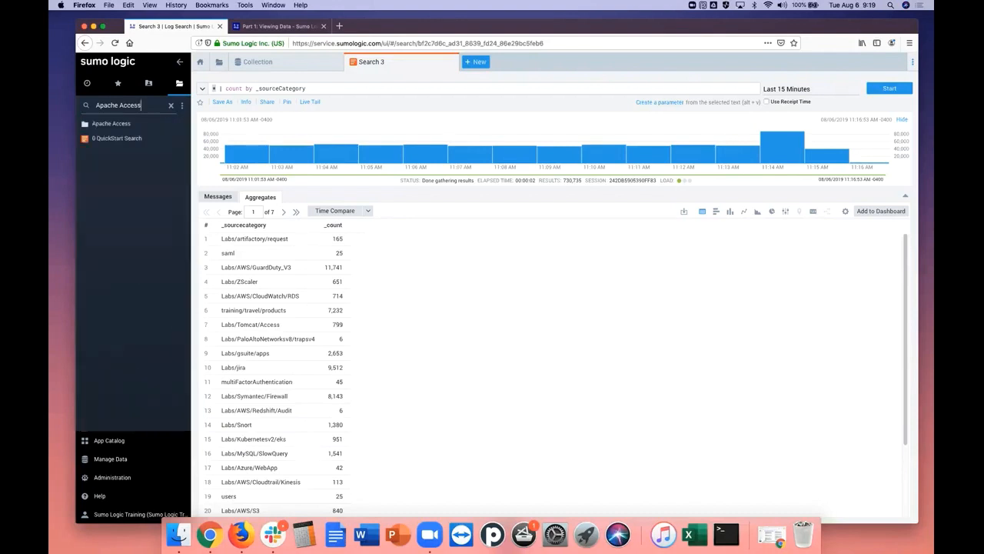
left_click(109, 125)
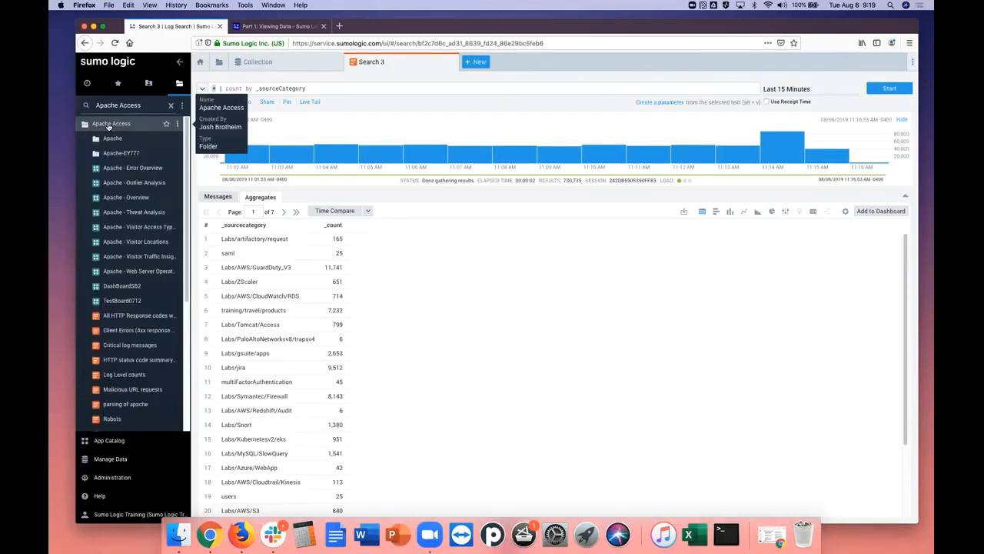
Read the tutorial's steps 2 to 4 on shared dashboards and open the Apache - Overview dashboard from the Apache Access folder
left_click(288, 27)
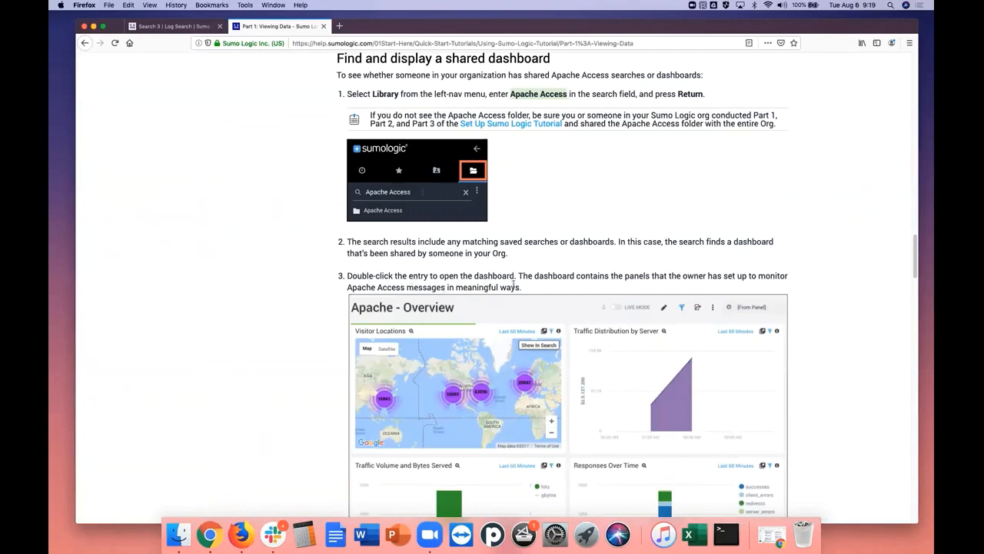
scroll(689, 134, "down", 3)
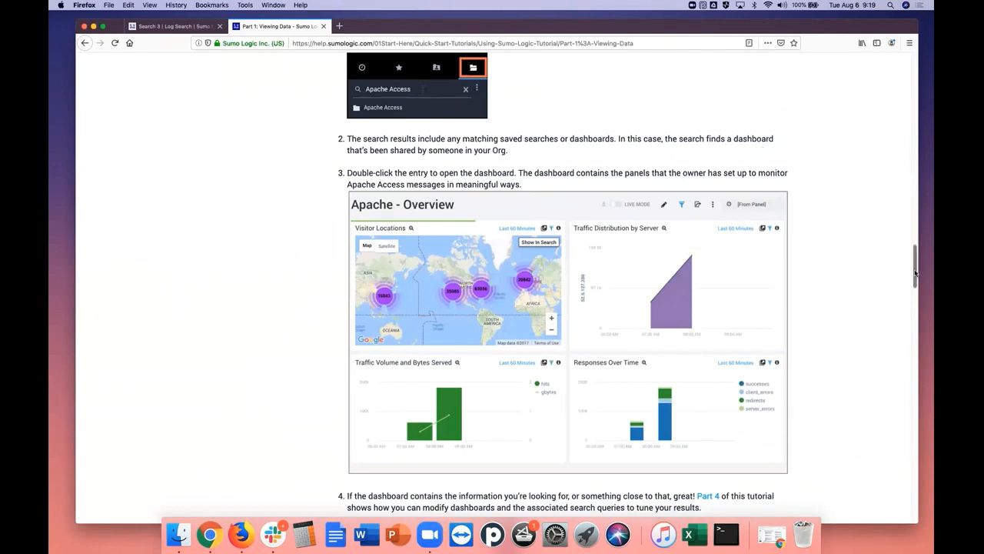
left_click_drag(915, 274, 916, 276)
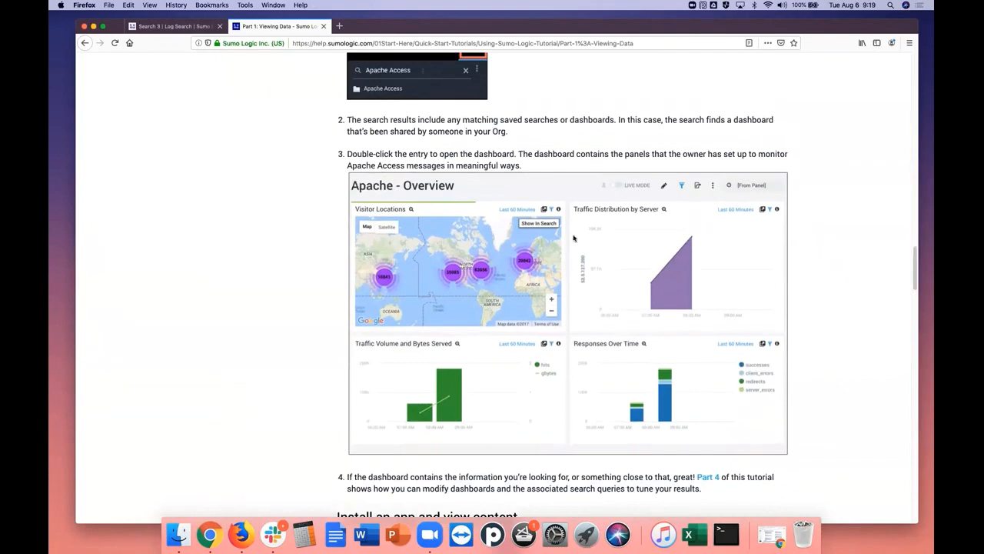
left_click(173, 27)
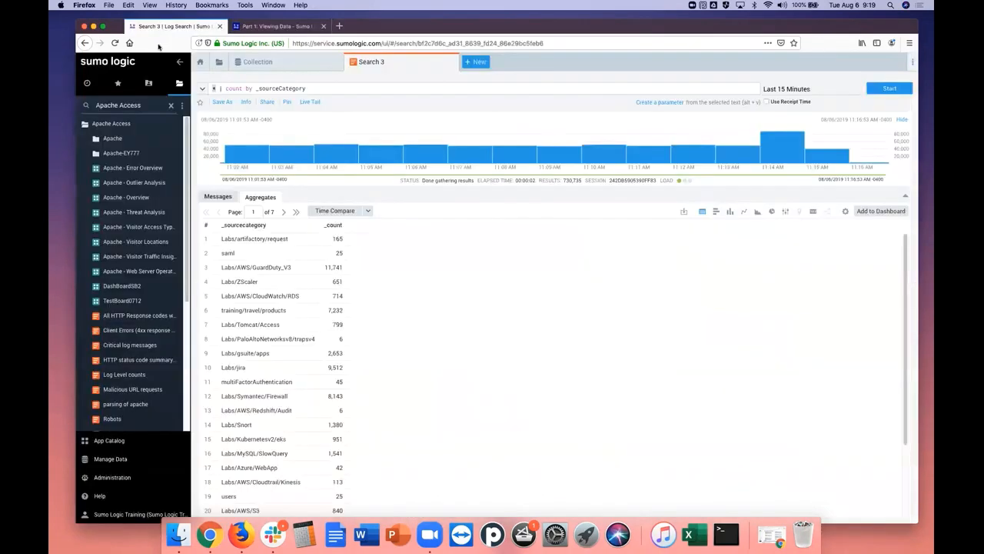
left_click(133, 199)
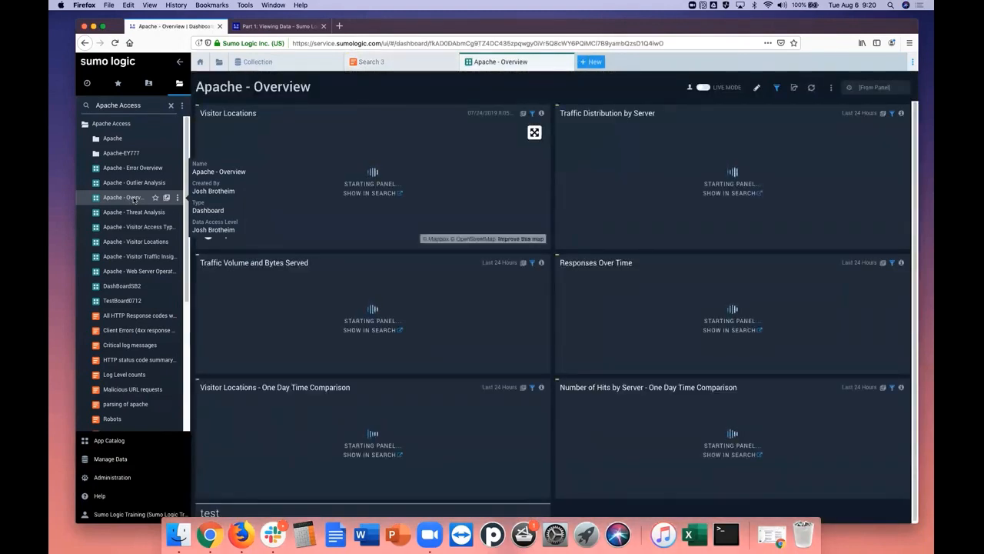
Revisit the open Collection and Search 3 pages, and examine the panels of the Apache - Overview dashboard
left_click(258, 61)
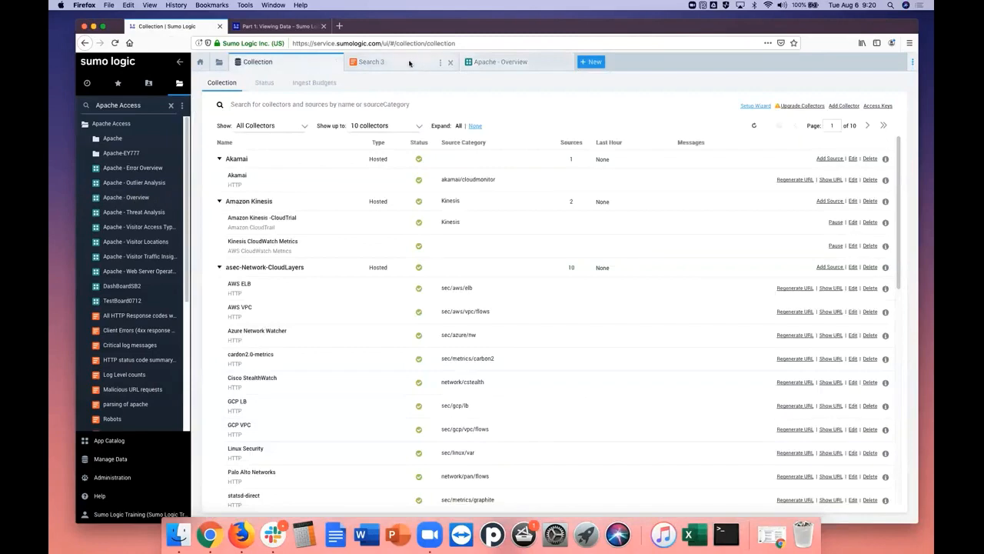
left_click(410, 62)
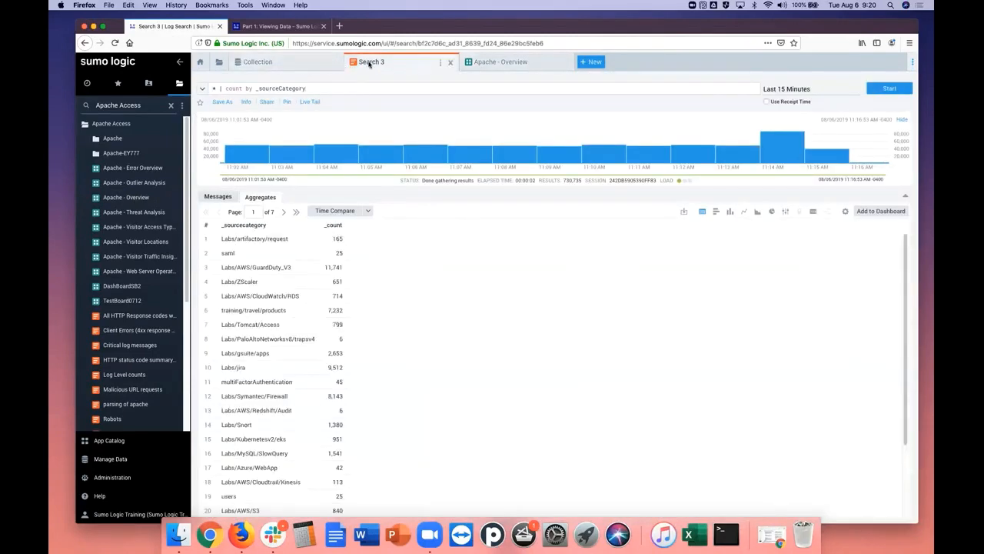
left_click(528, 62)
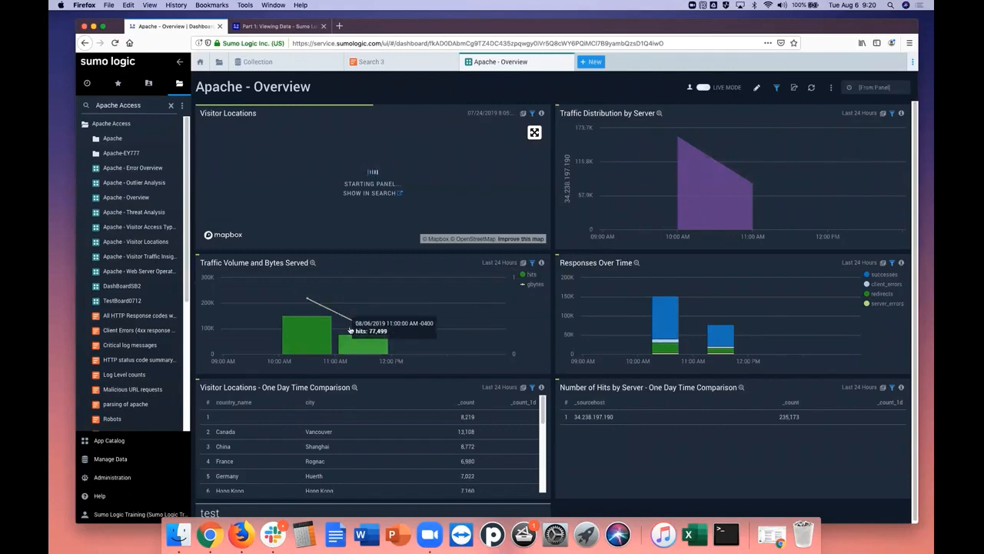
mouse_move(542, 412)
left_mouse_down()
mouse_move(542, 472)
mouse_move(549, 407)
left_mouse_up()
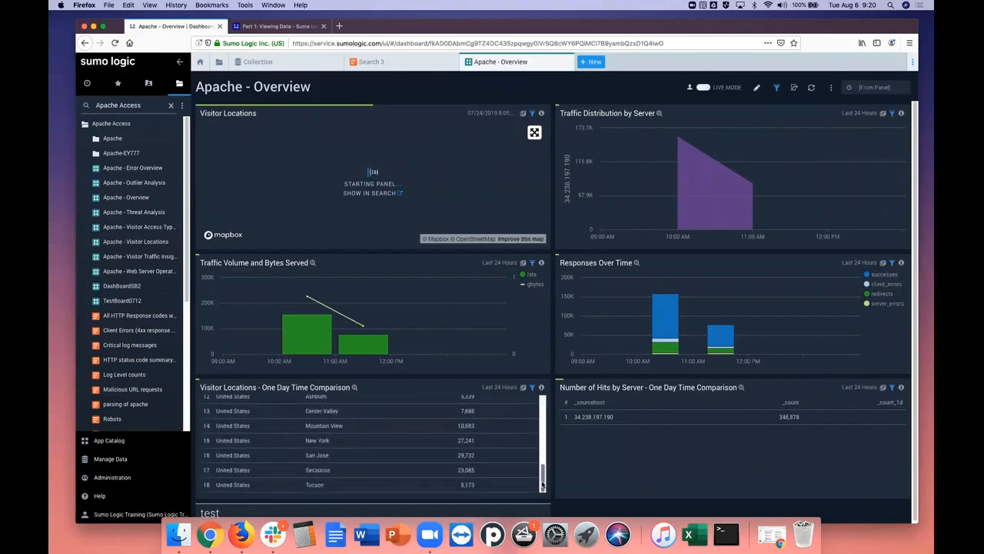
Inspect the Traffic Volume and Bytes Served panel enlarged, hiding and restoring its gbytes series, and return to the dashboard
left_click(313, 265)
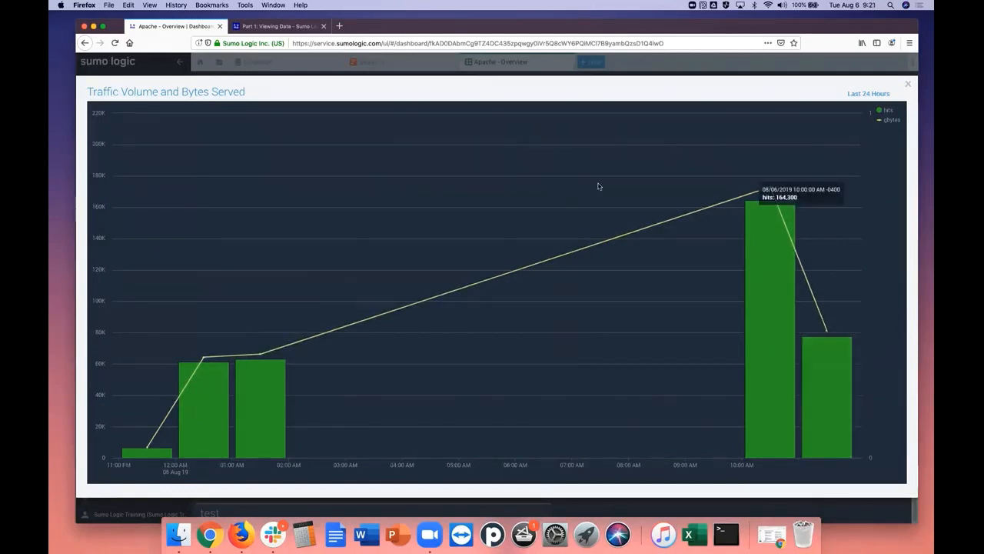
left_click(910, 85)
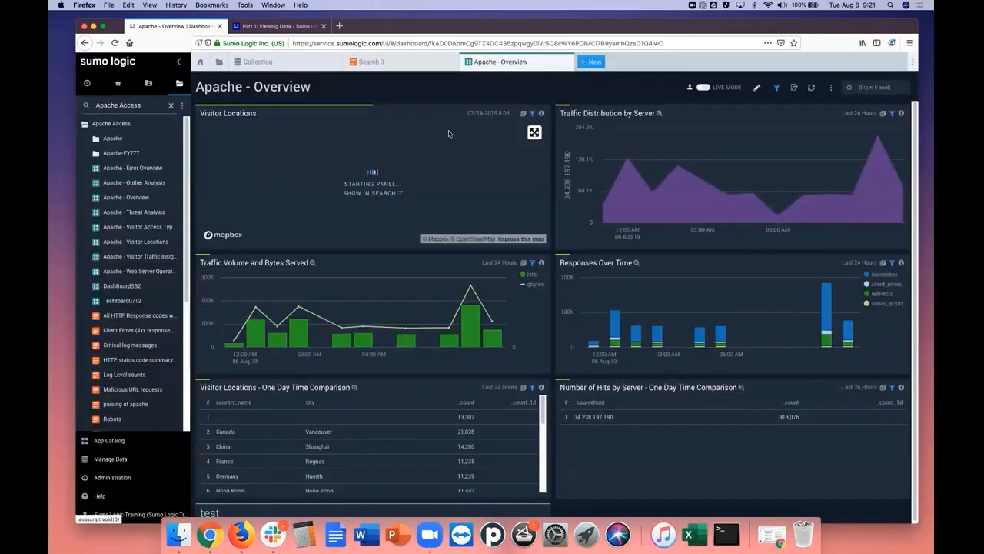
left_click(313, 264)
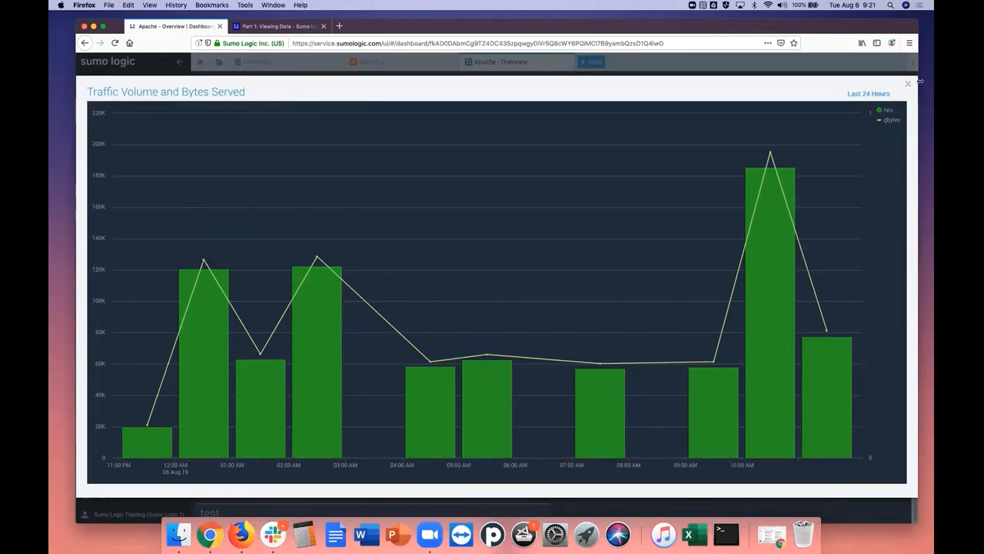
left_click(891, 122)
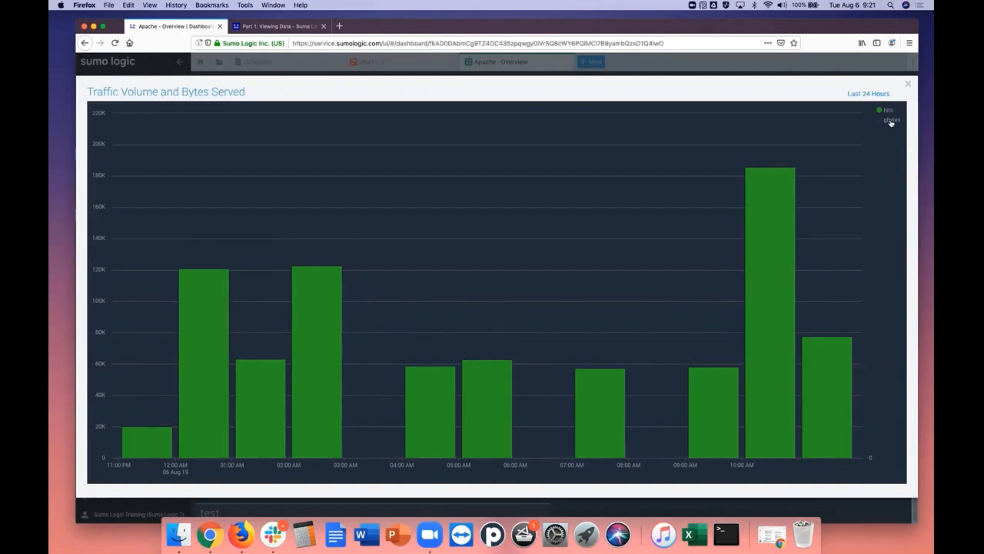
left_click(892, 121)
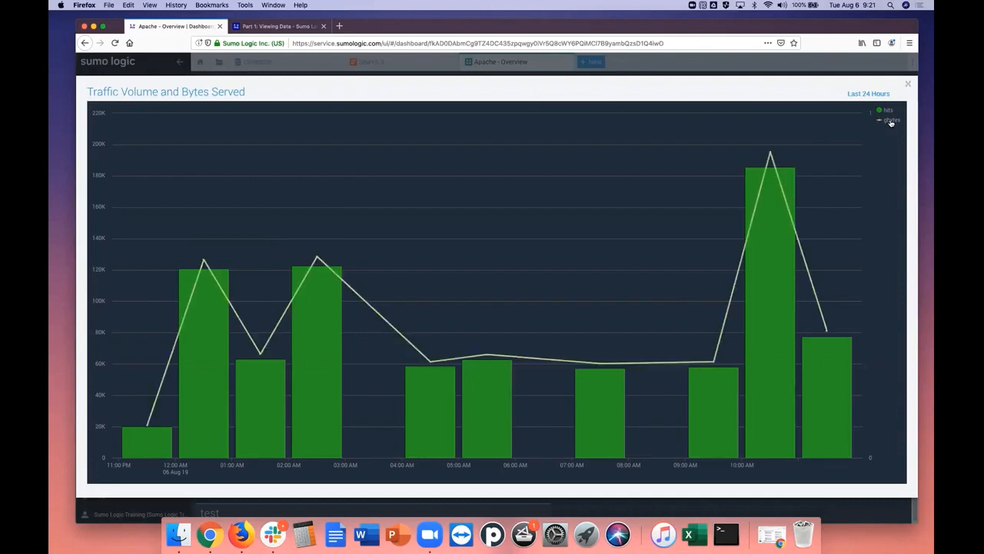
left_click(908, 86)
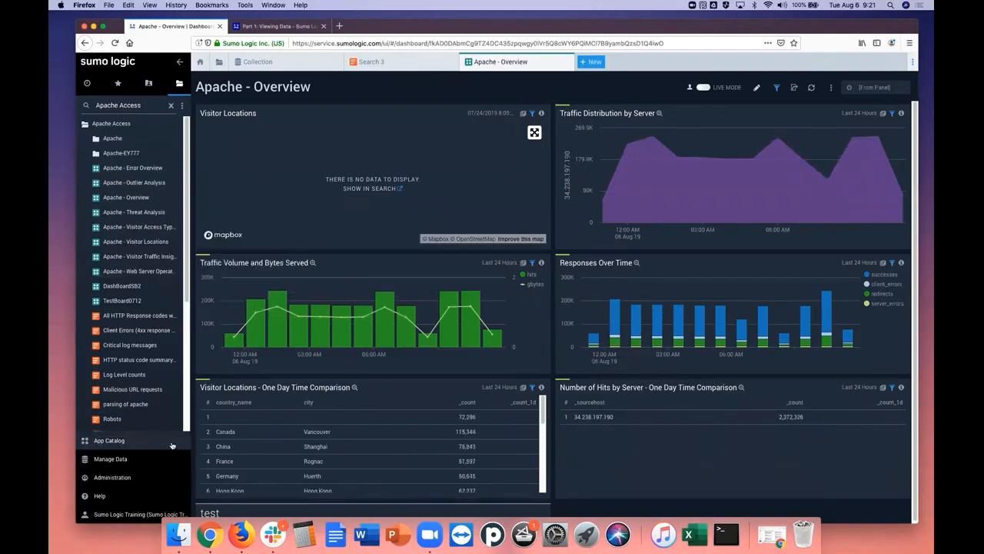
Preview the App Catalog and read the tutorial's Install an app and view content section for the Apache Access app
left_click(105, 443)
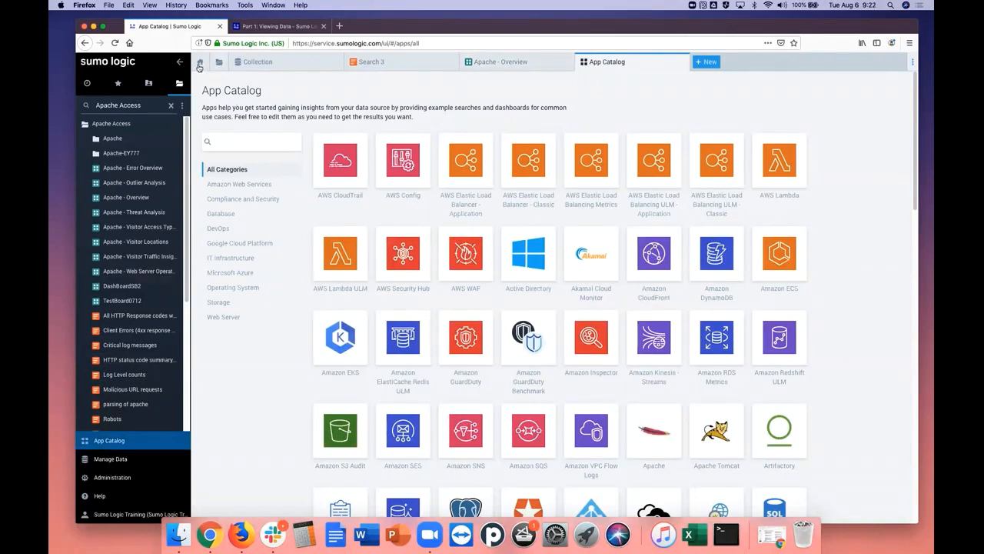
left_click(199, 65)
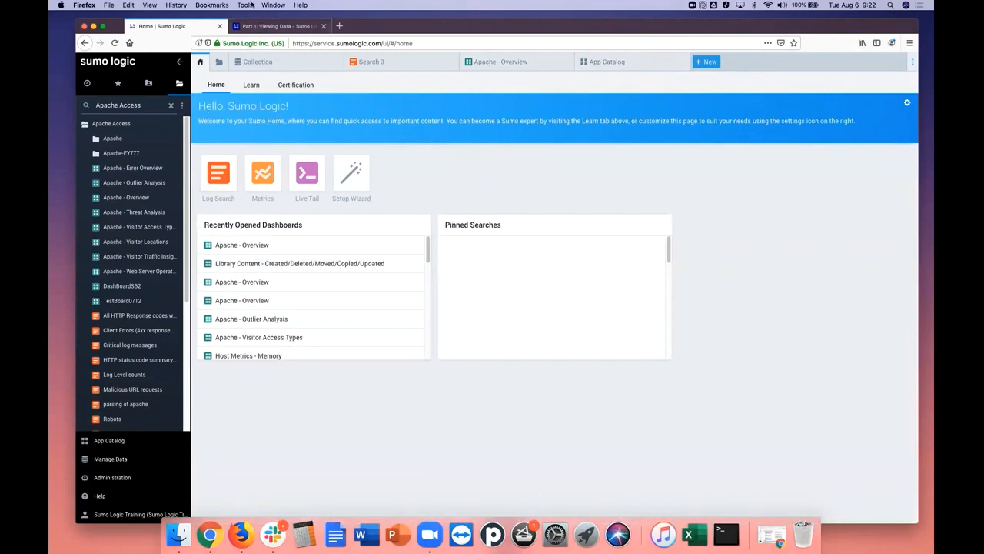
left_click(258, 24)
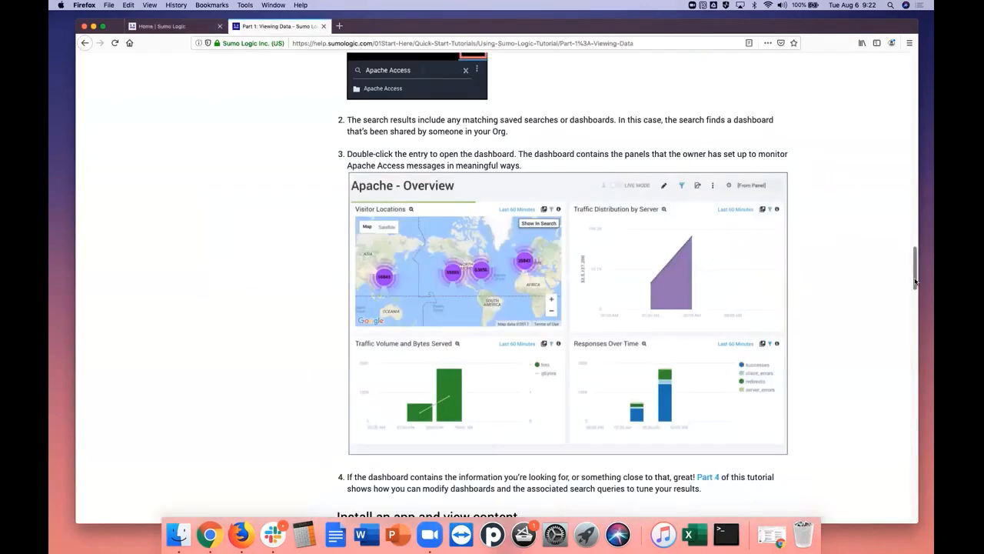
left_click_drag(915, 281, 918, 323)
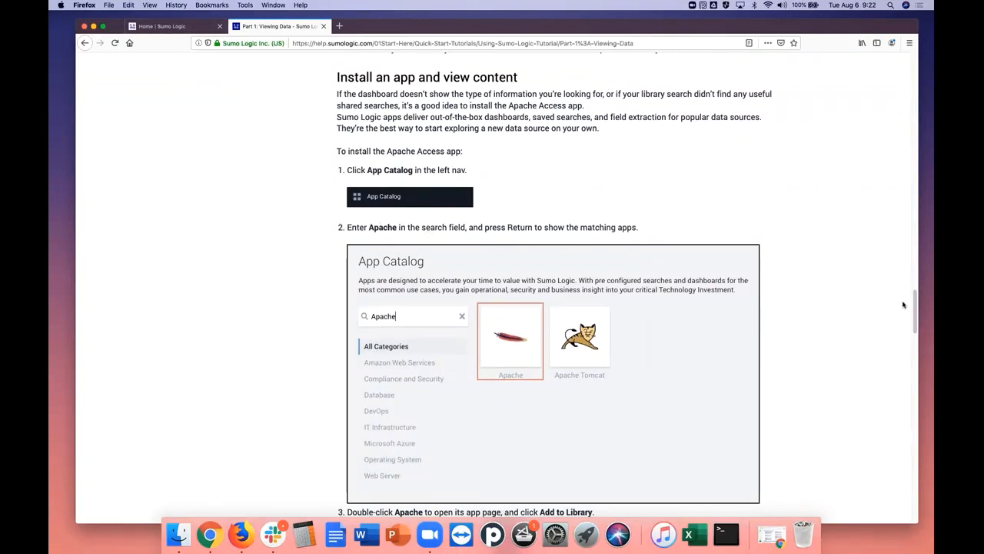
left_click_drag(916, 313, 916, 333)
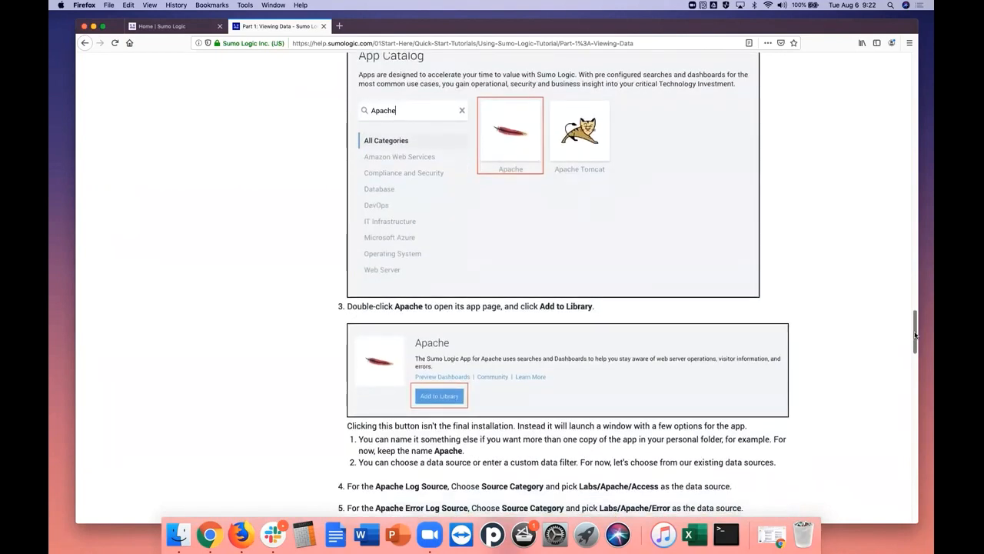
left_click_drag(915, 333, 917, 331)
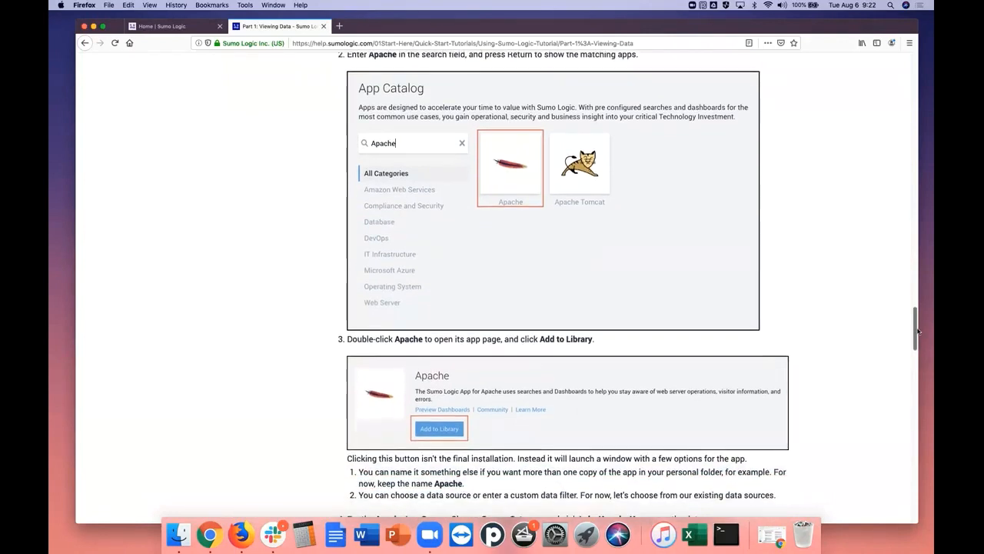
left_click(186, 28)
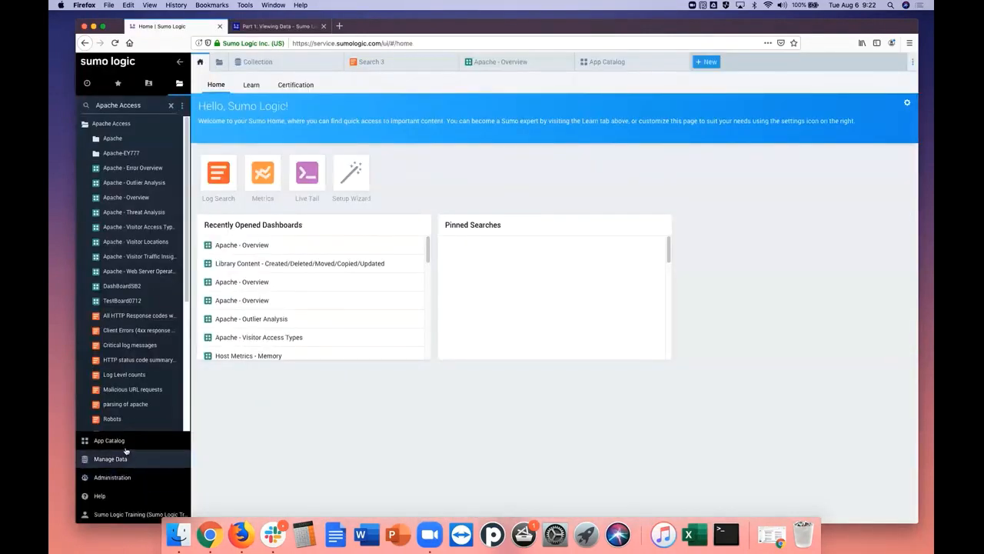
left_click(278, 26)
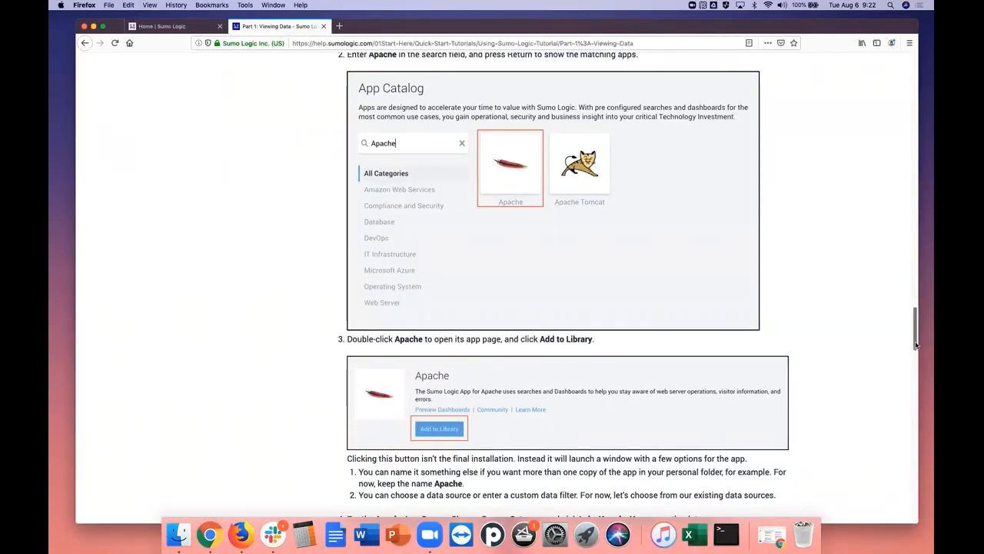
left_click_drag(916, 343, 917, 329)
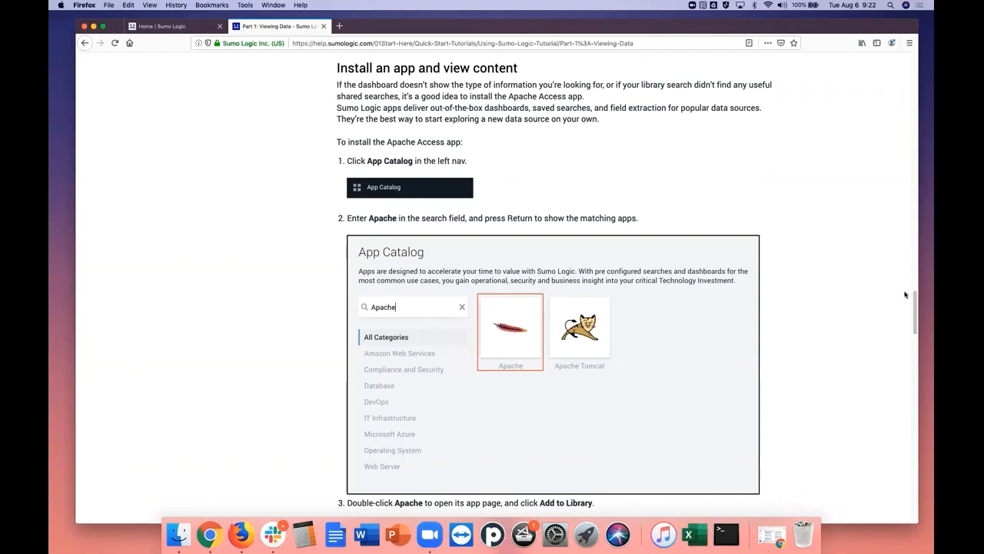
scroll(913, 307, "down", 5)
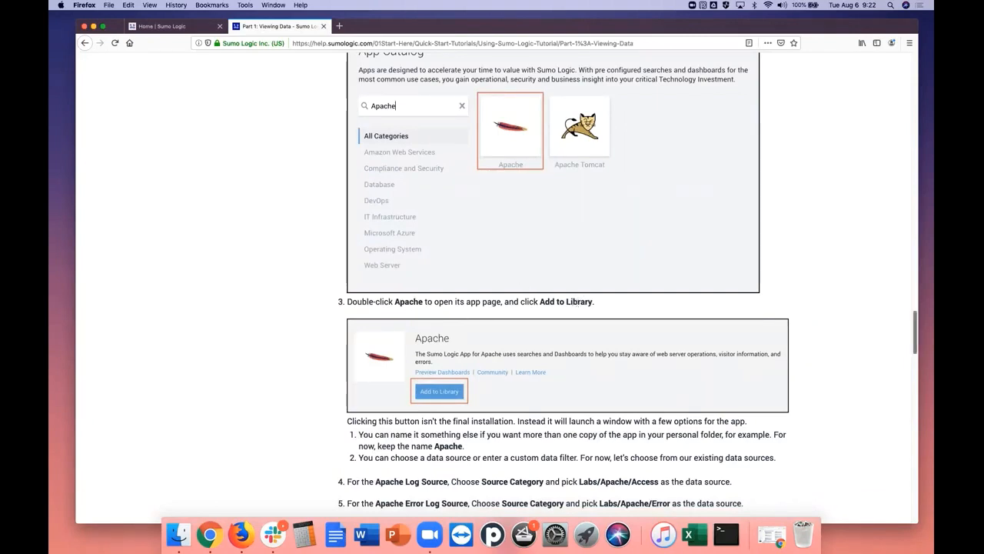
scroll(914, 344, "up", 1)
mouse_move(914, 343)
left_mouse_down()
mouse_move(917, 302)
mouse_move(917, 325)
left_mouse_up()
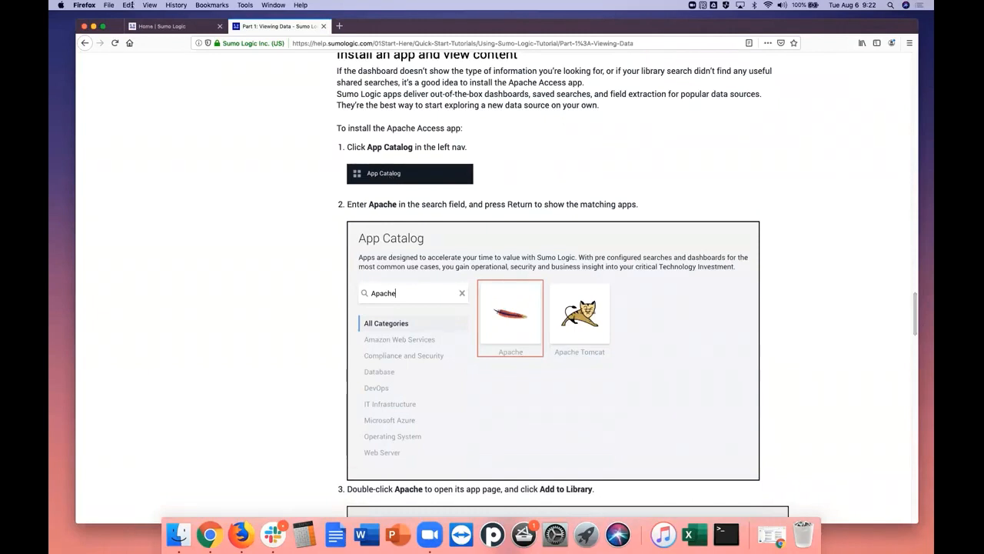
Search Sumo Logic's App Catalog for "Apache" and open the Apache app's page
left_click(173, 28)
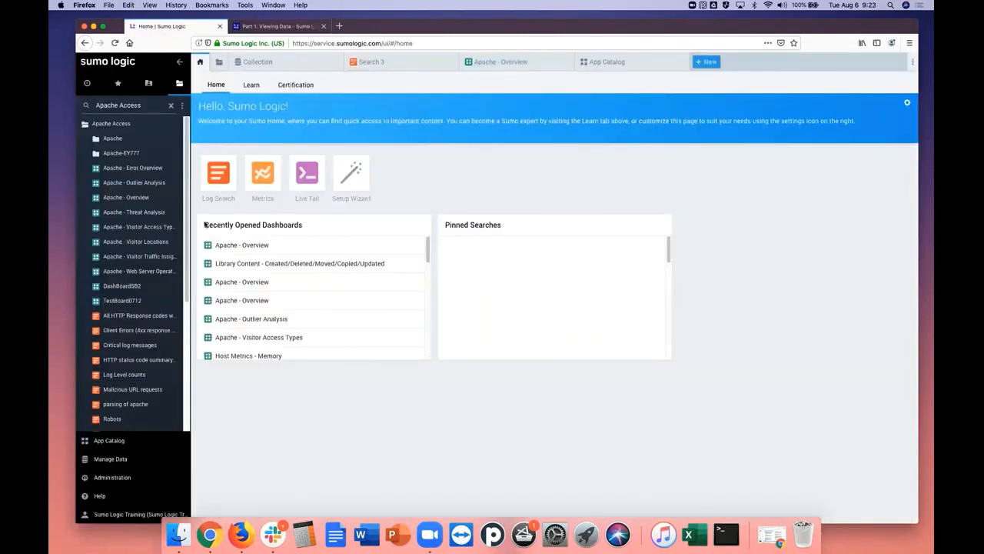
left_click(120, 445)
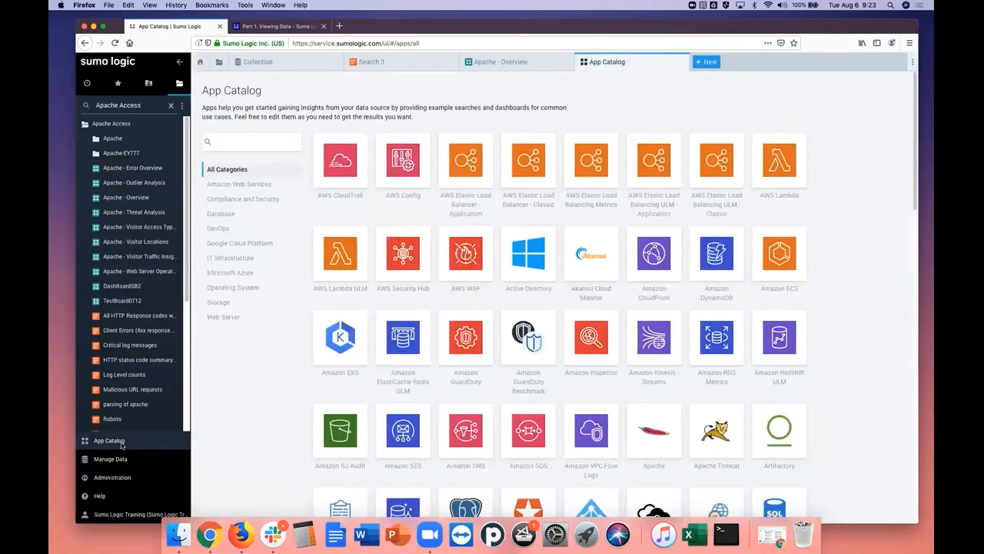
left_click(121, 445)
left_click(245, 143)
type("Ap")
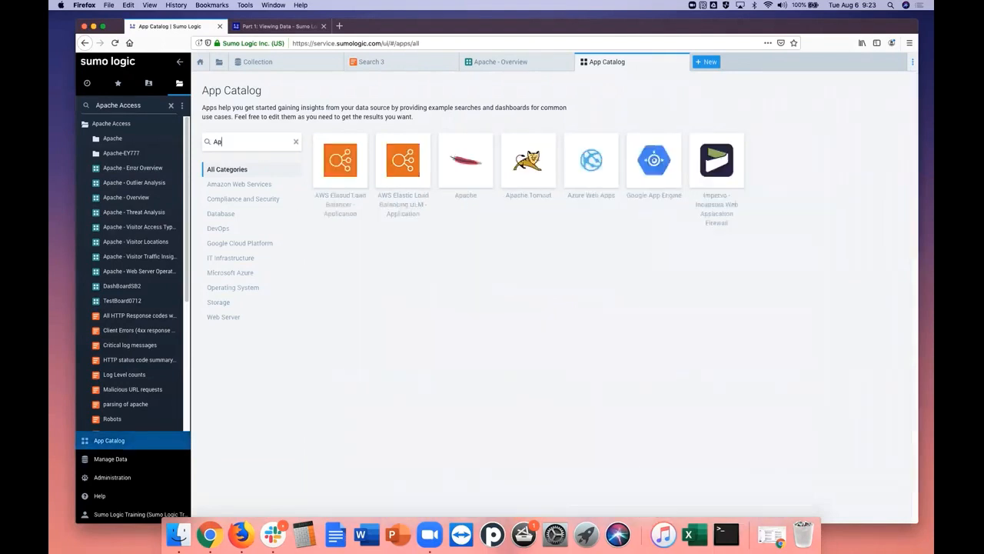
type("ache")
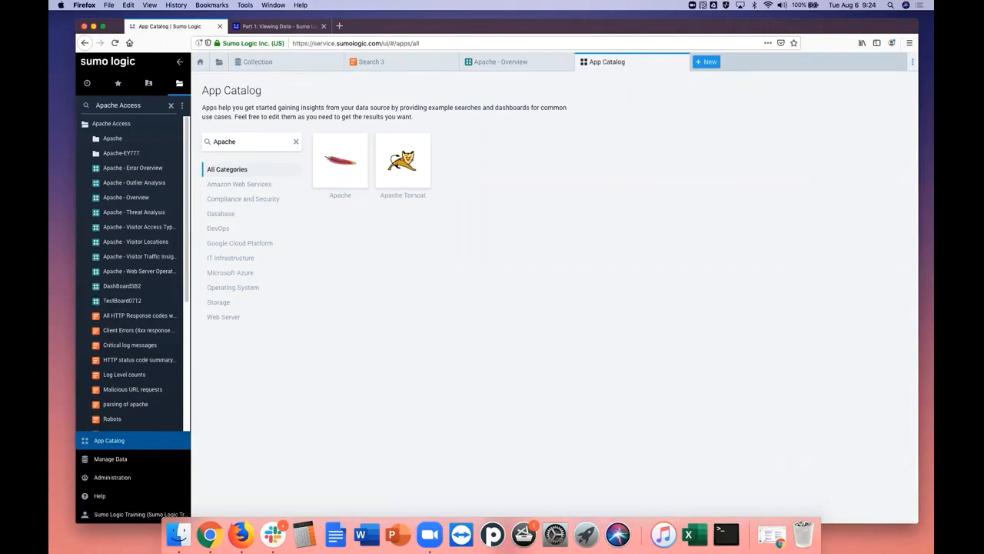
left_click(339, 174)
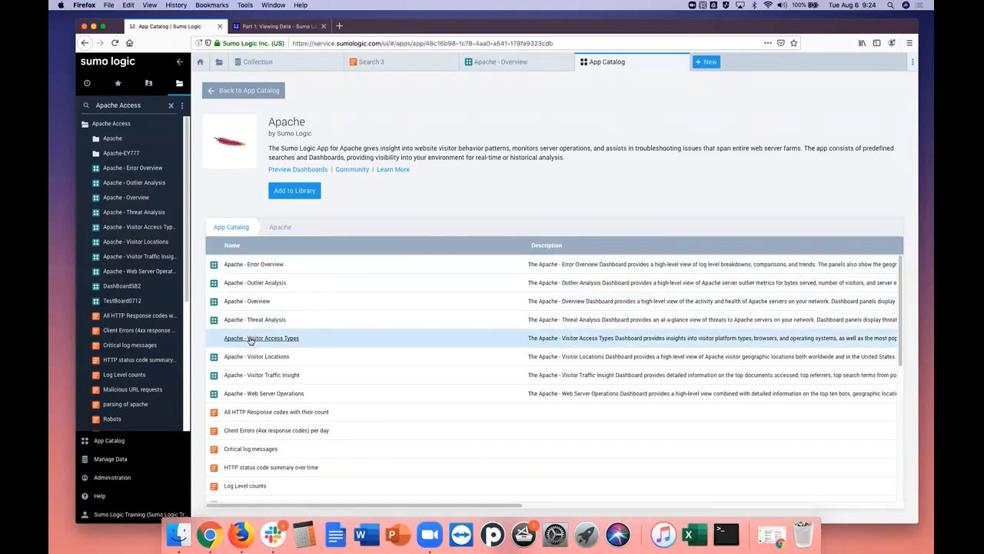
Preview the Apache - Overview dashboard's details and the Client Errors (4xx response codes) per day search, without running the search
left_click(248, 304)
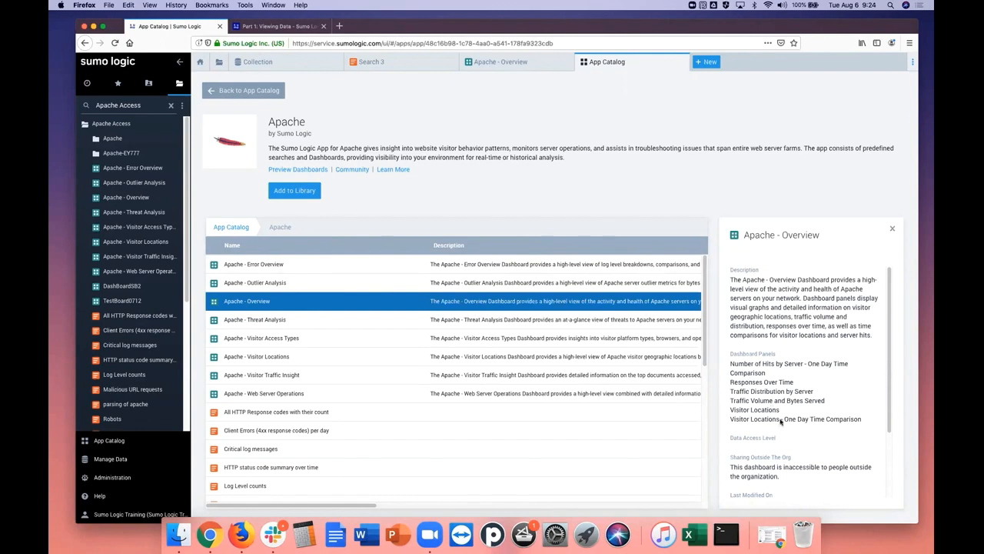
left_click(893, 232)
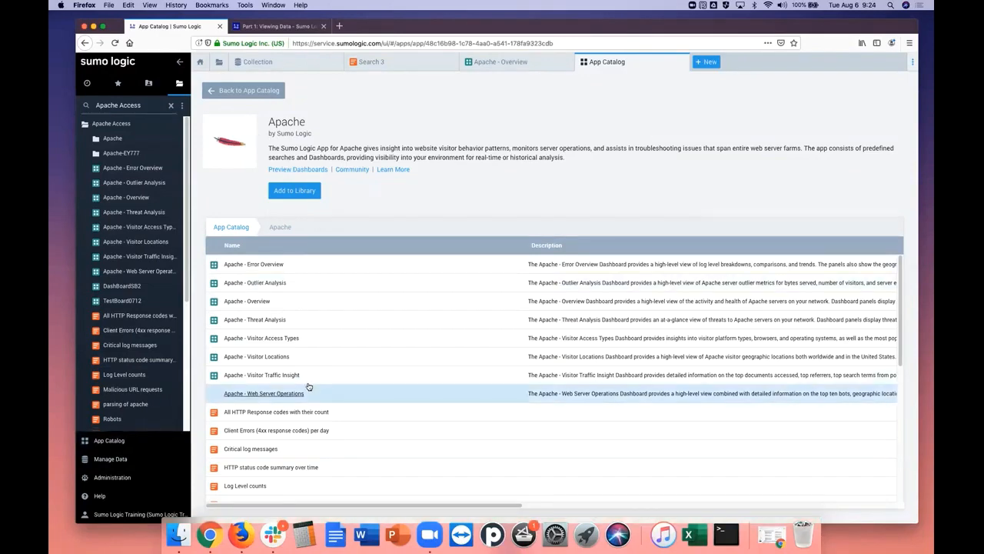
left_click(270, 431)
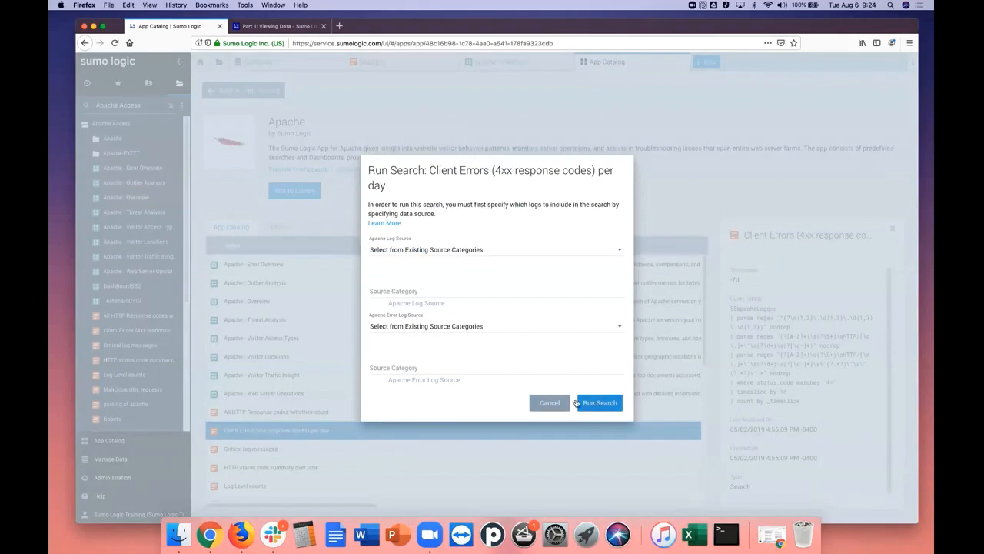
left_click(547, 402)
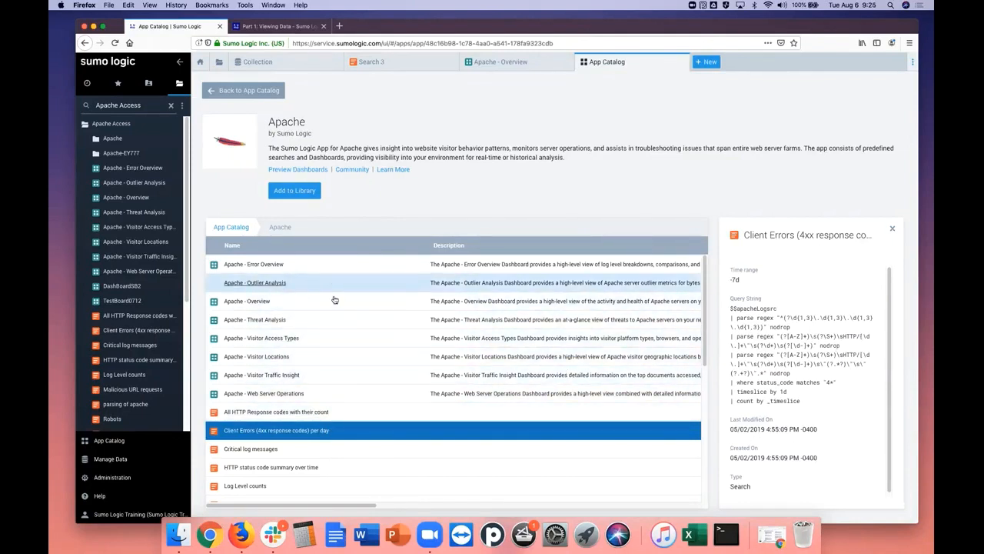
Start adding the Apache app to the library and read the tutorial's instructions for its data sources
left_click(286, 194)
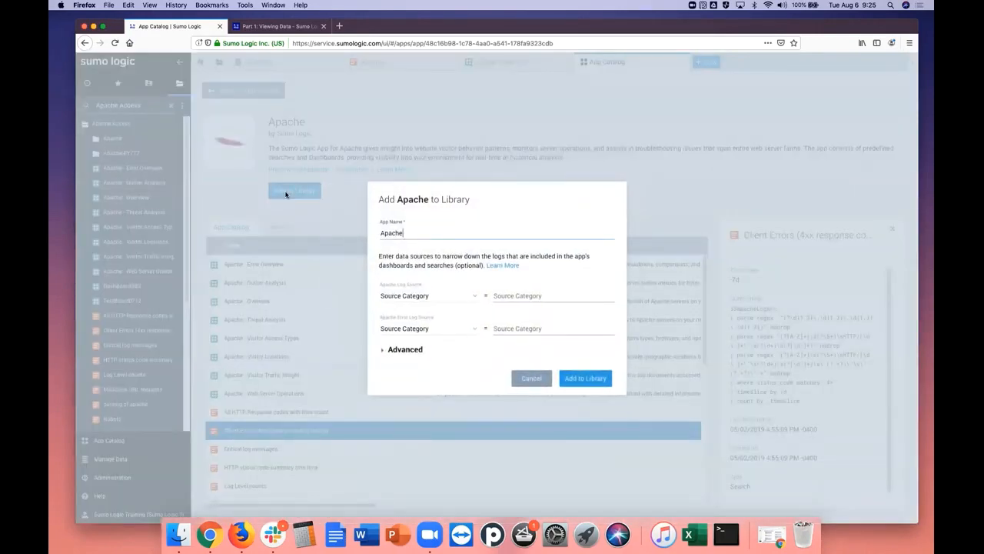
left_click(279, 28)
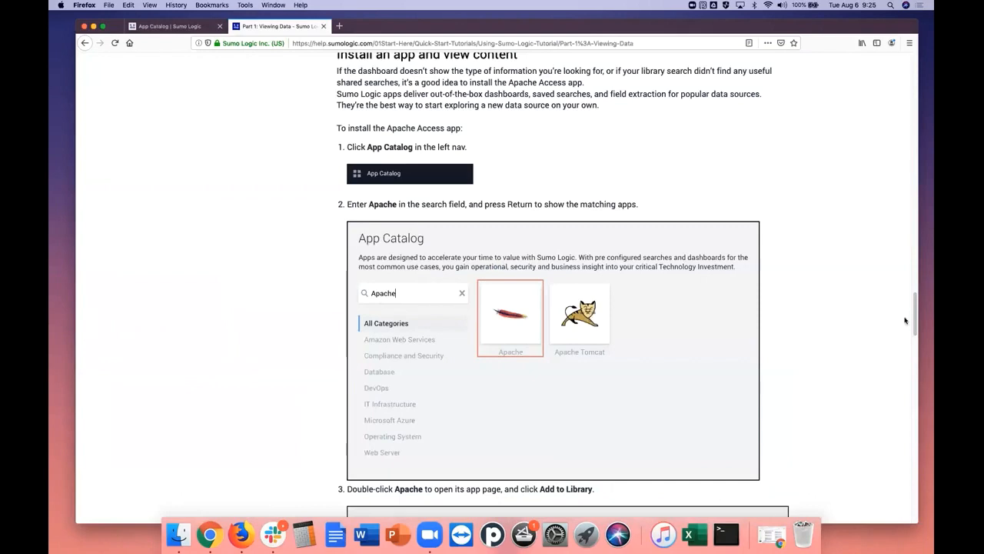
left_click_drag(915, 318, 913, 374)
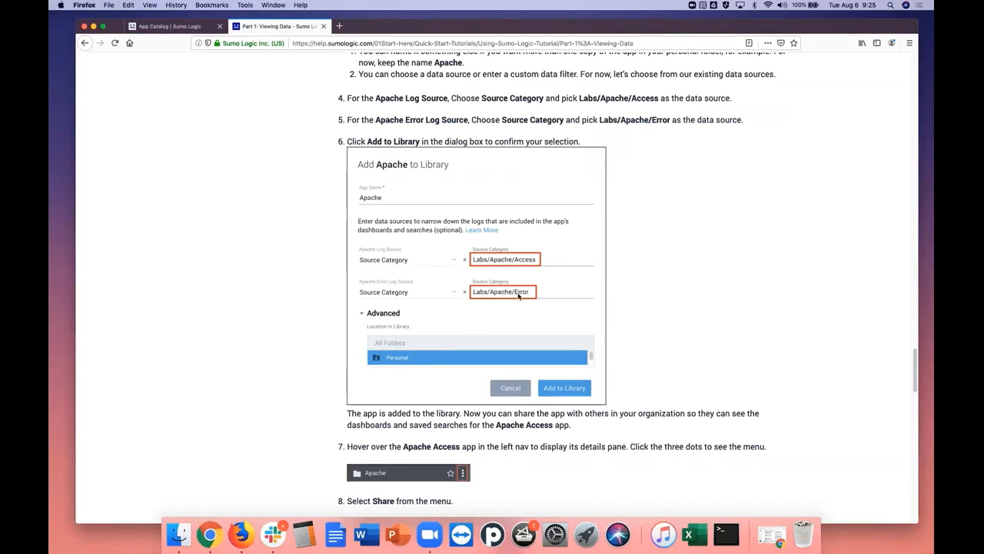
left_click(178, 33)
Set the Apache Log Source category to Labs/Apache/Access and the Apache Error Log Source category to Labs/Apache/Error
left_click(507, 296)
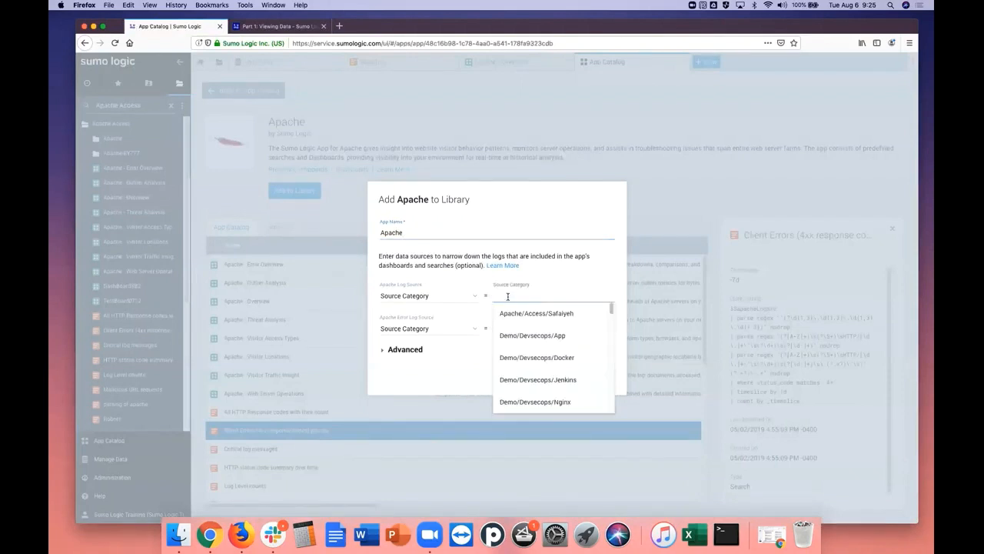
type("labs/a")
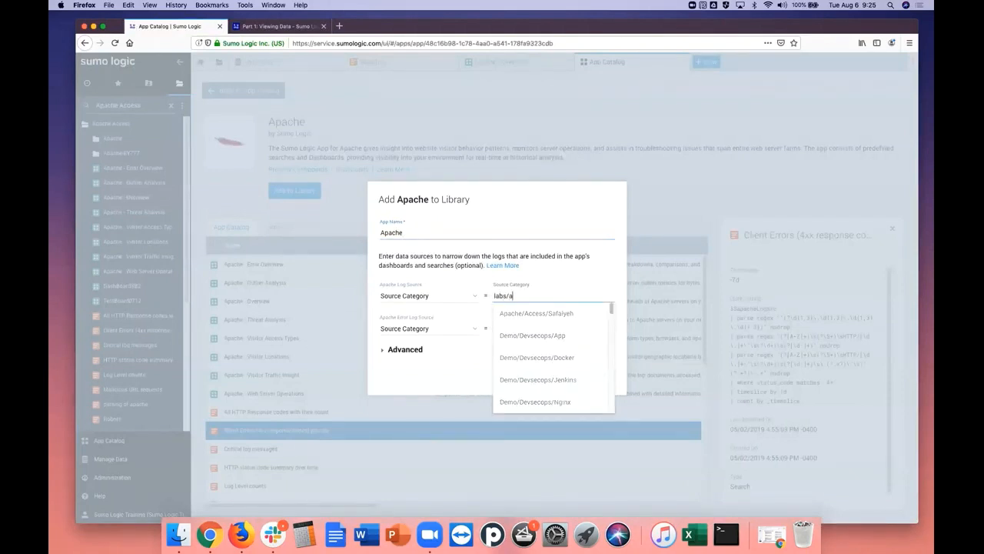
type("pache/")
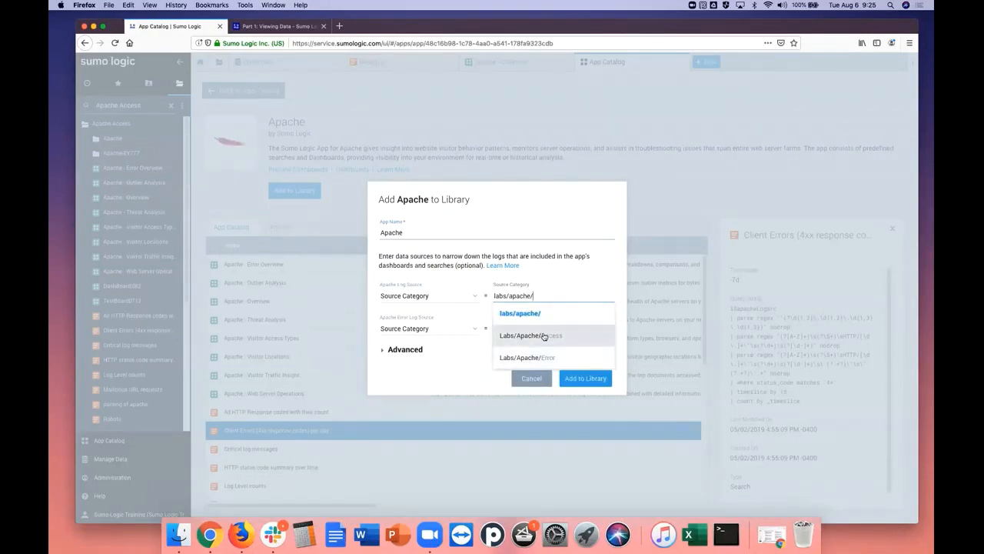
left_click(543, 336)
left_click(523, 328)
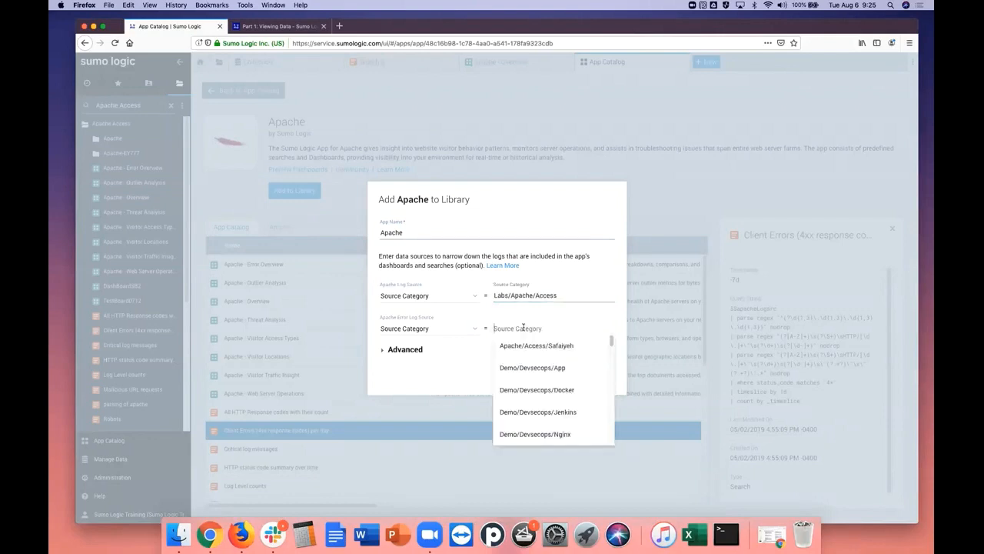
type("labs")
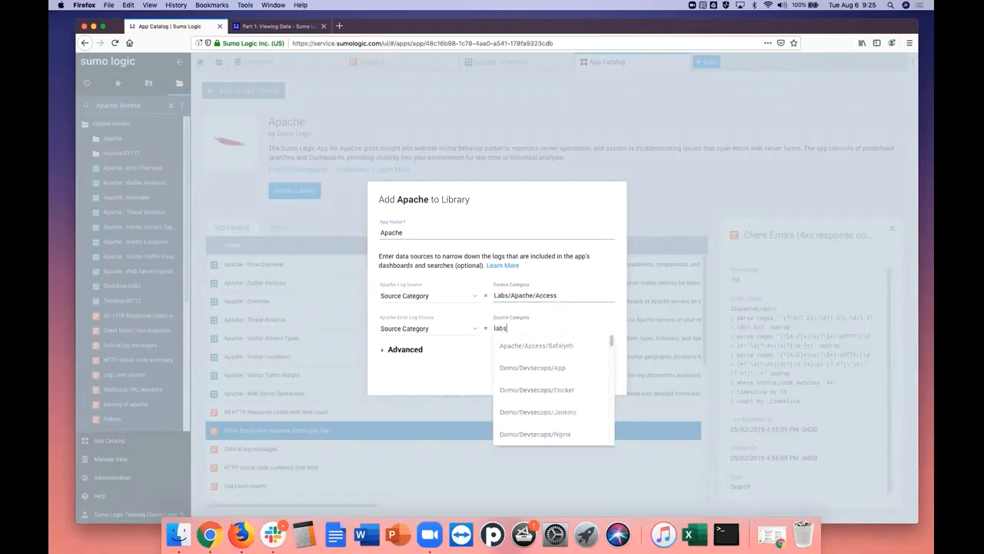
type("/ap")
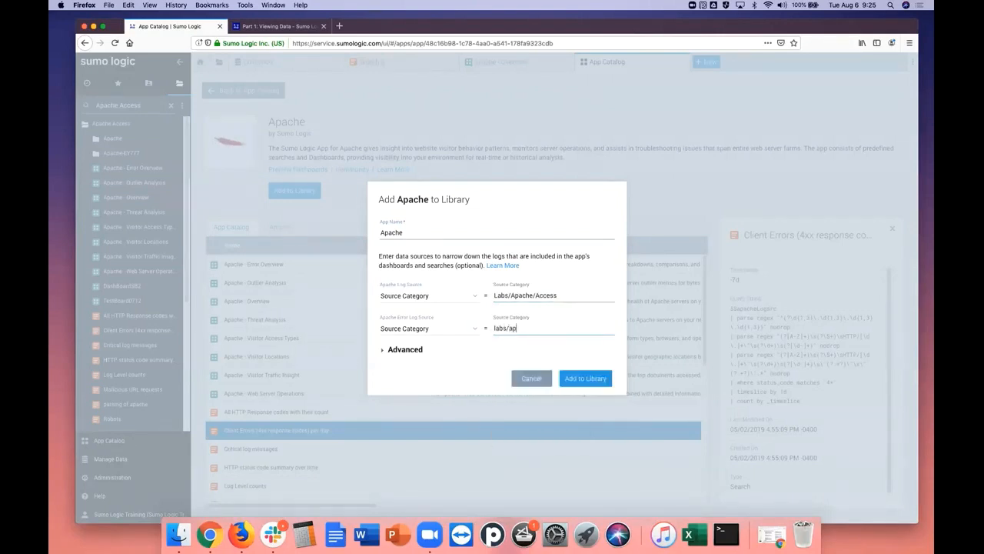
type("ache")
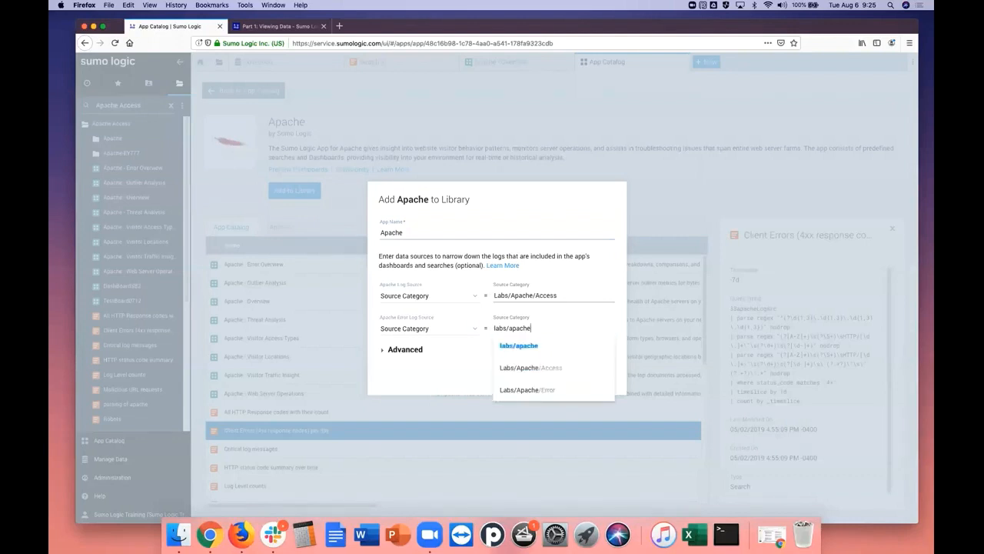
left_click(549, 391)
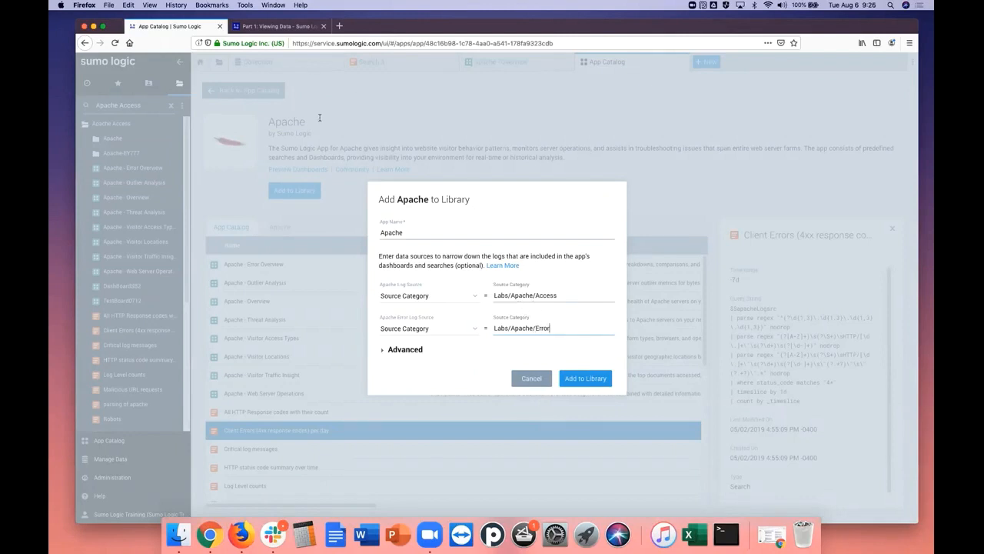
Give the app the unique name Apachejs and add it to the library
left_click(584, 378)
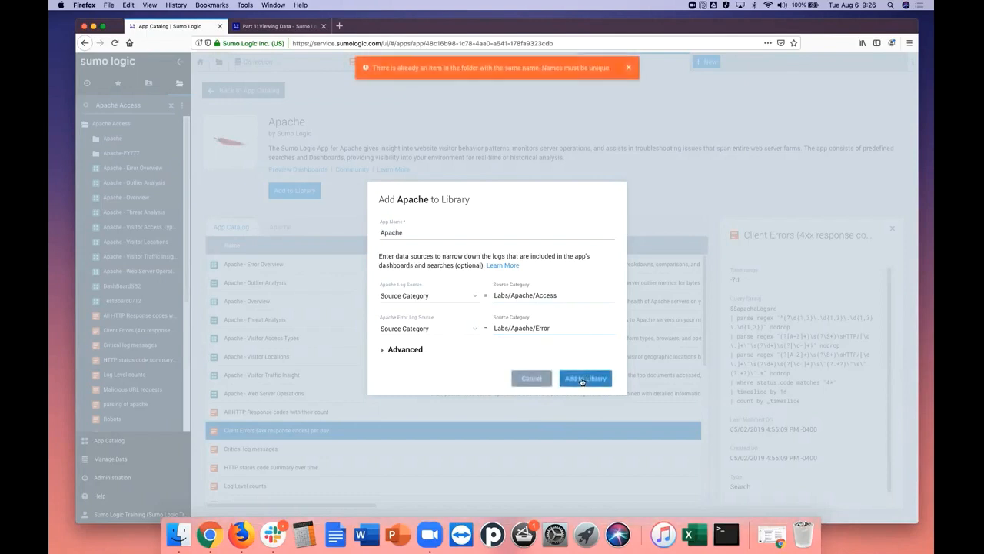
left_click(420, 233)
left_click(628, 68)
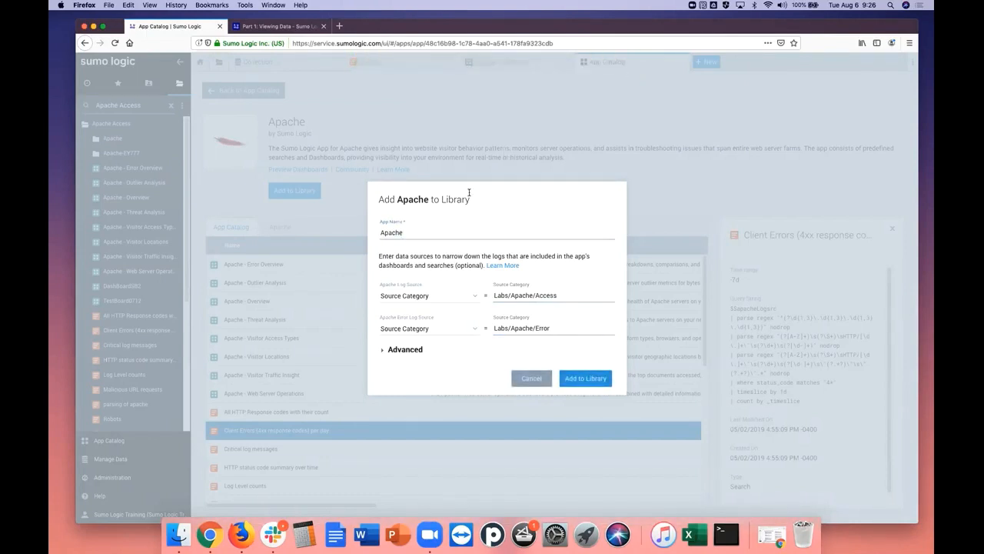
left_click(412, 232)
type("js")
left_click(595, 379)
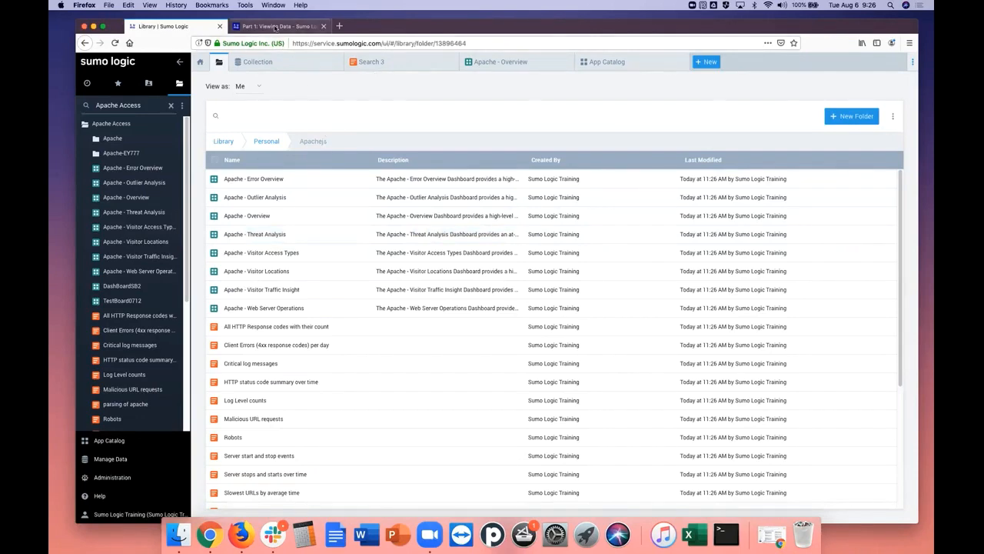
Read tutorial steps 7 to 9 on sharing the installed Apache app and return to the library
left_click(276, 28)
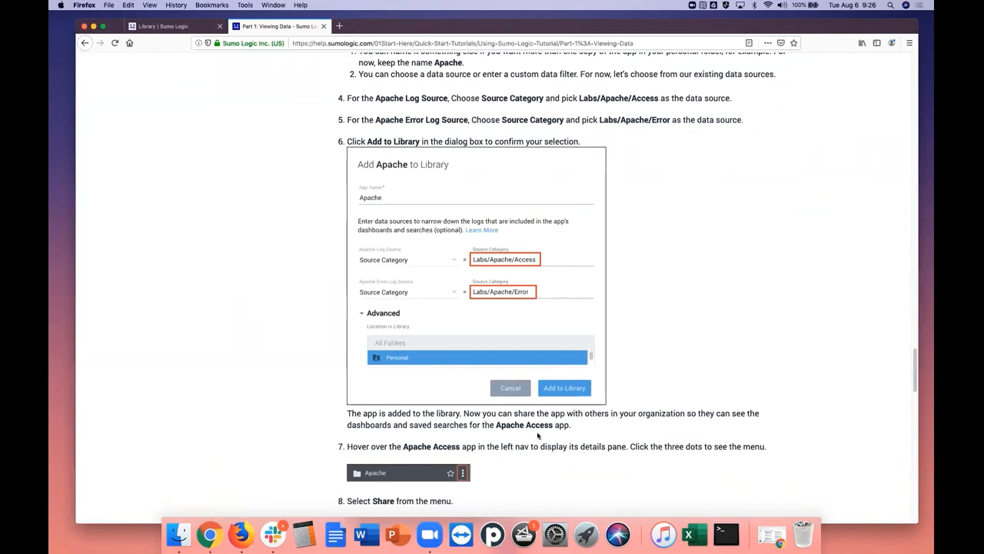
left_click_drag(916, 369, 915, 396)
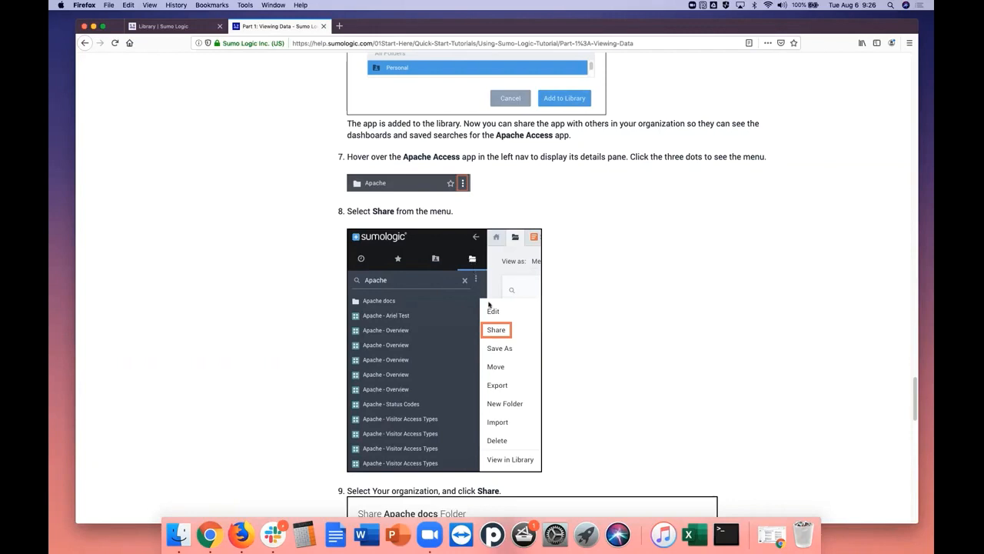
left_click_drag(913, 395, 913, 406)
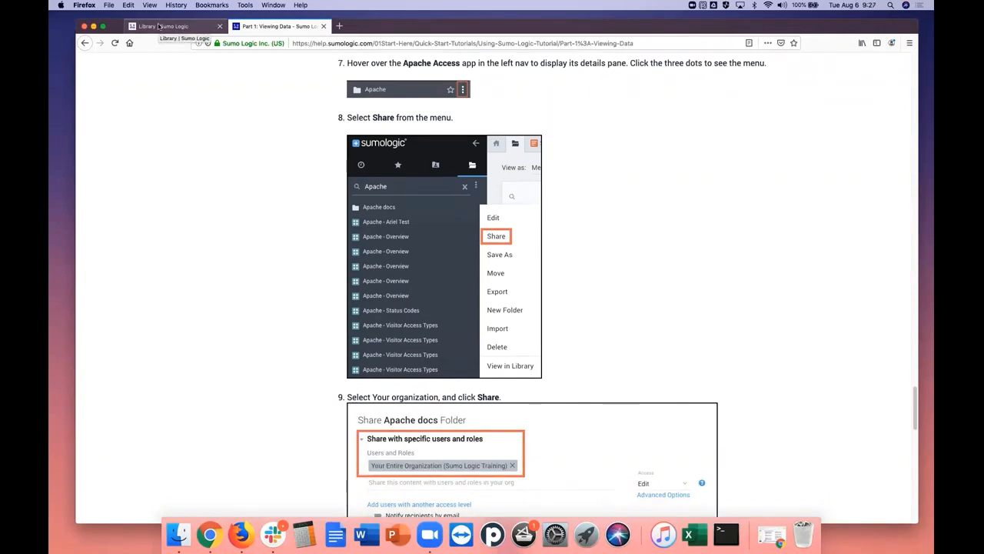
left_click(158, 27)
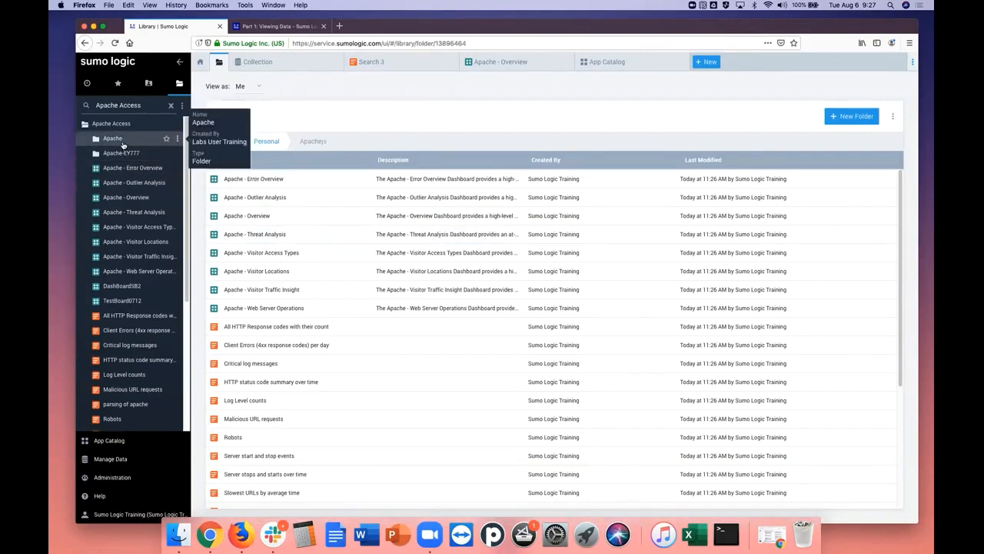
Search the library for "Apachejs" and expand the Apachejs folder
left_click(123, 106)
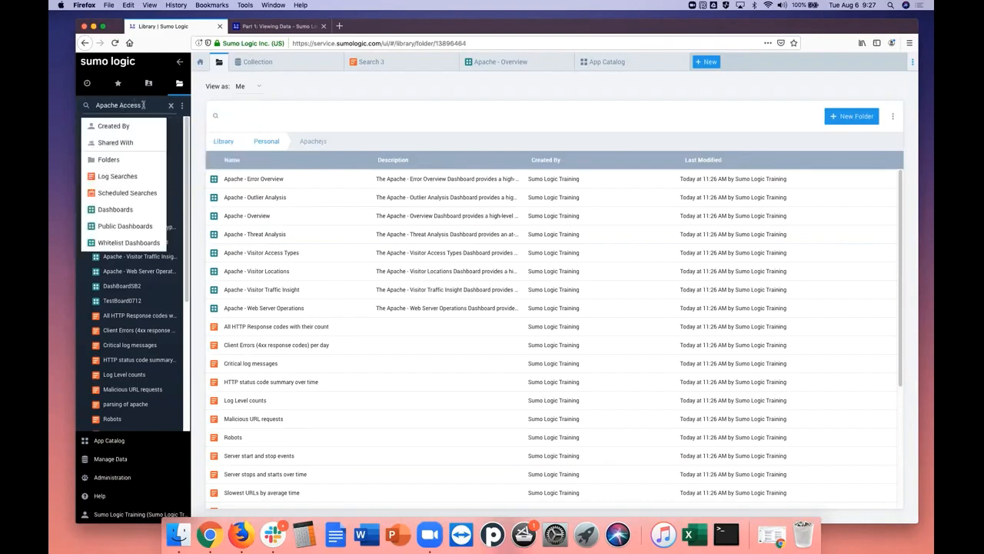
key("BackSpace")
key("BackSpace")
key("BackSpace")
key("BackSpace")
key("BackSpace")
key("BackSpace")
key("BackSpace")
type("js")
key("Return")
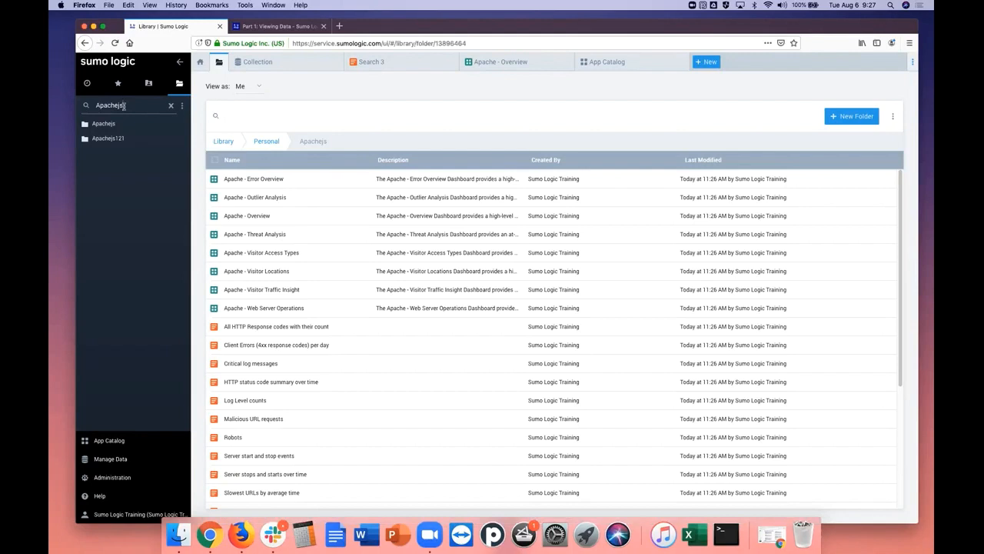
left_click(103, 124)
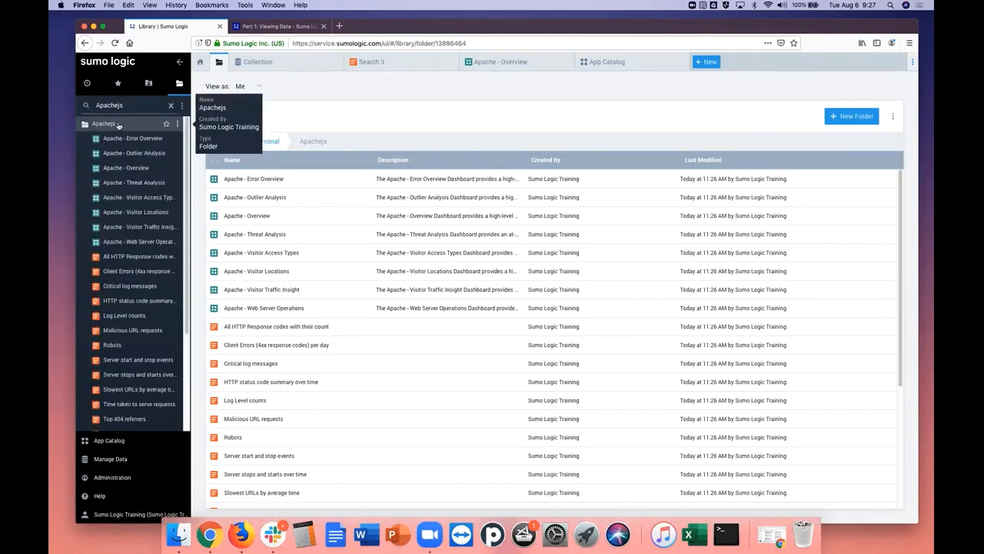
Open the sharing settings of the Apachejs folder
left_click(177, 124)
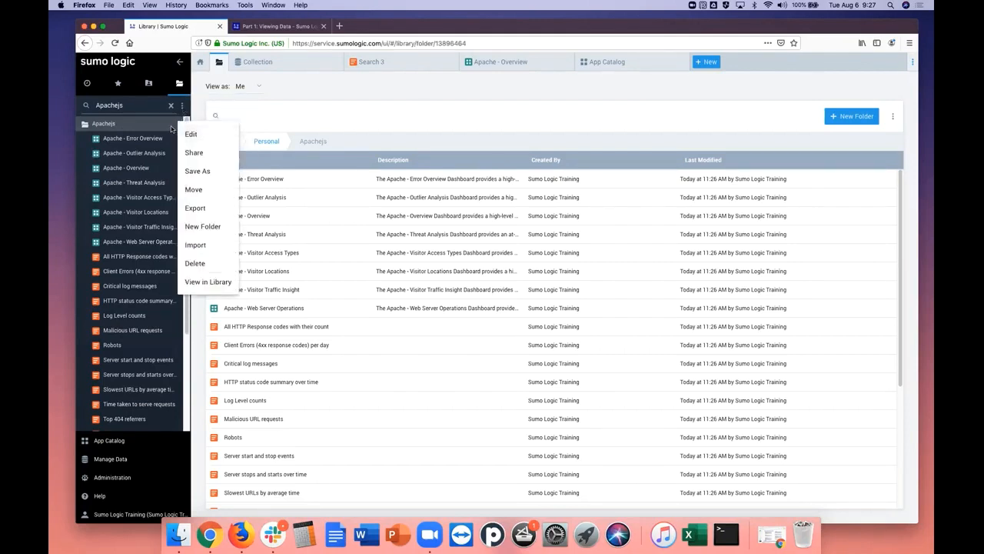
left_click(172, 128)
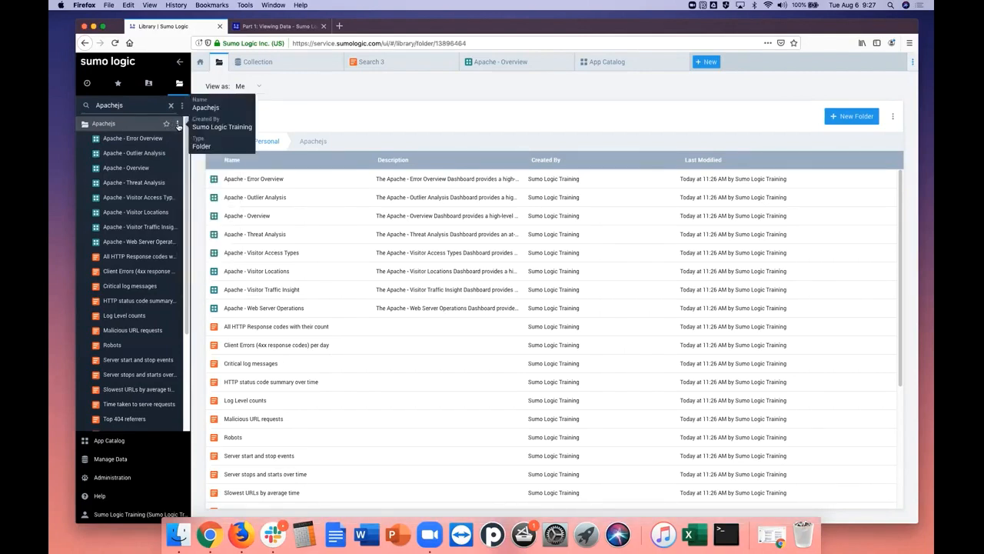
left_click(177, 125)
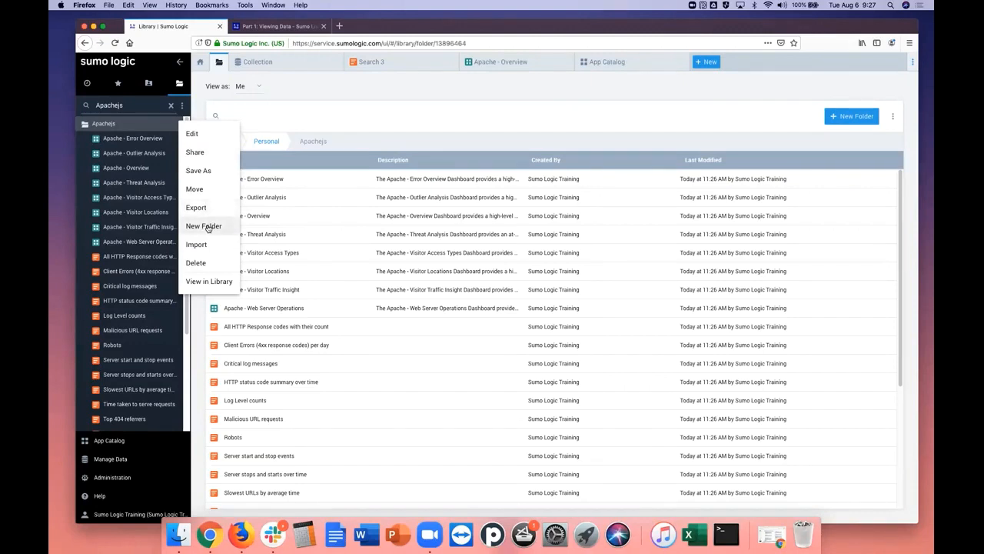
left_click(198, 155)
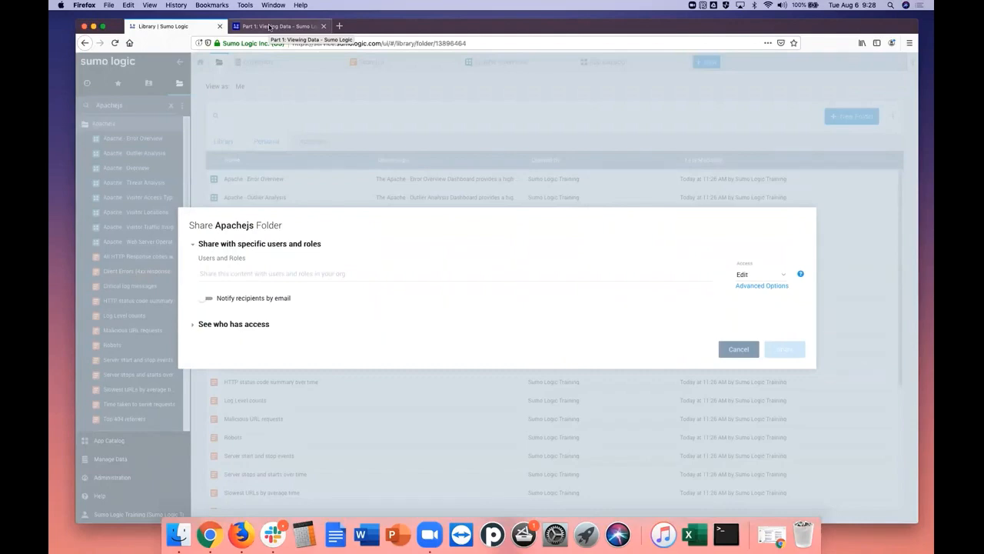
Check tutorial step 9 for whom to share the app folder with, and return to the sharing settings
left_click(269, 27)
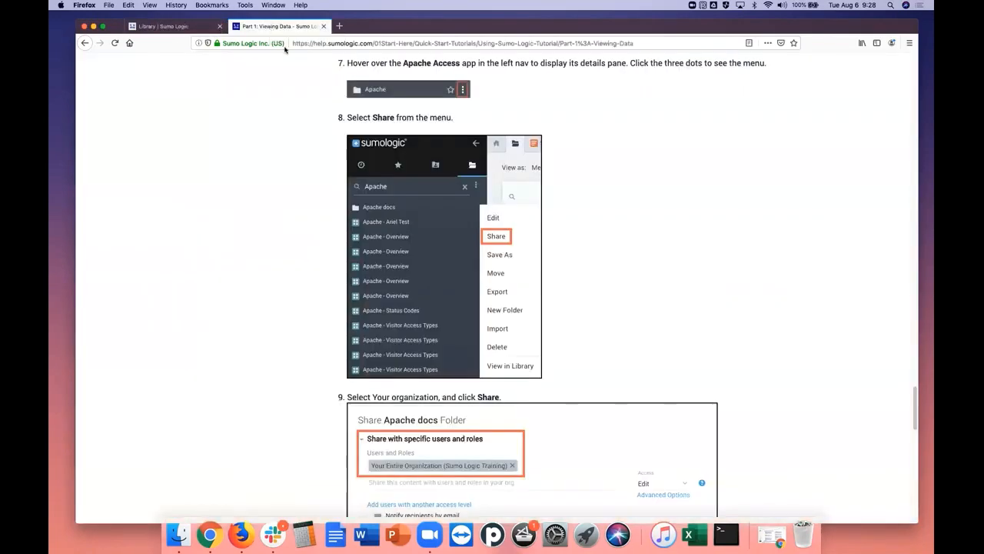
left_click_drag(915, 404, 917, 428)
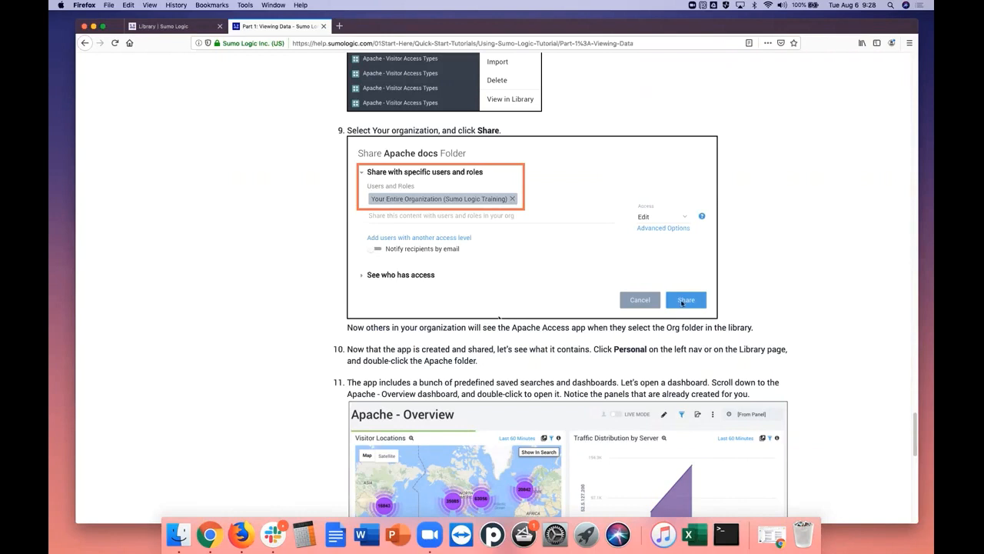
left_click(176, 27)
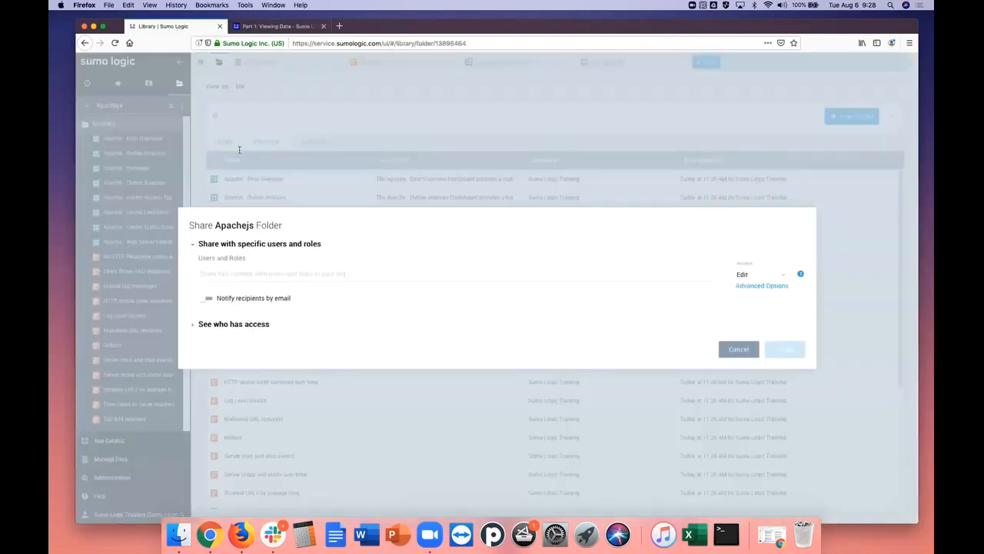
Add the Analyst role to the users and roles the Apachejs folder is shared with
left_click(236, 272)
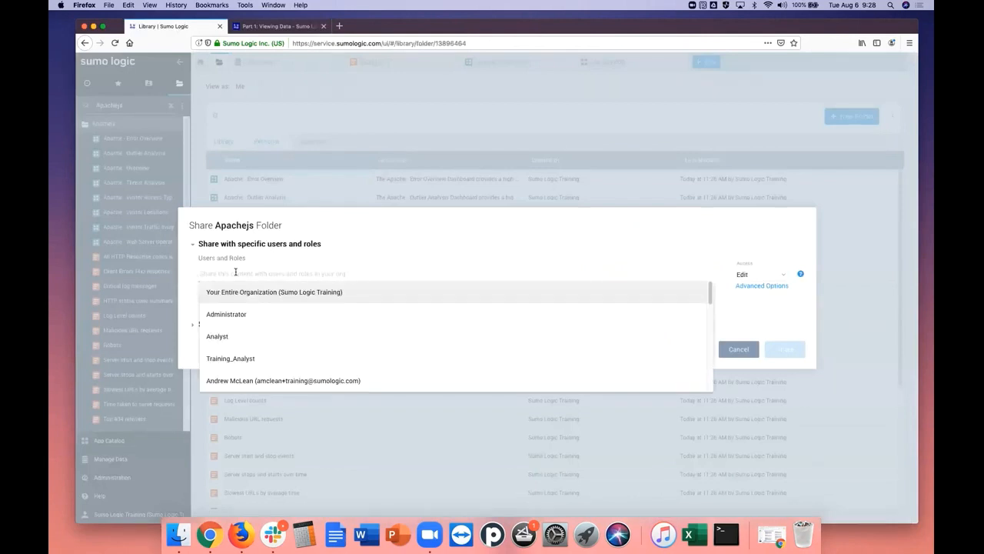
left_click(226, 339)
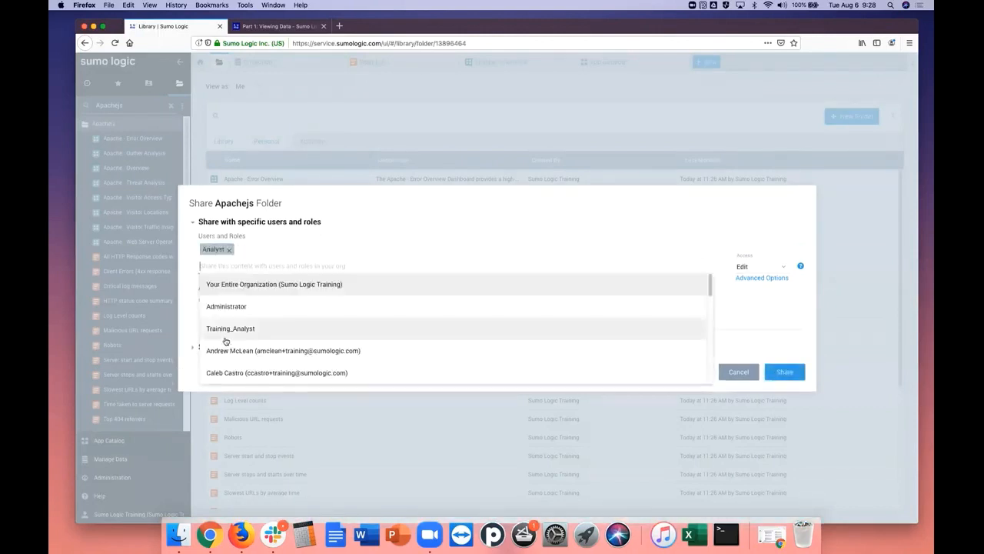
left_click(262, 250)
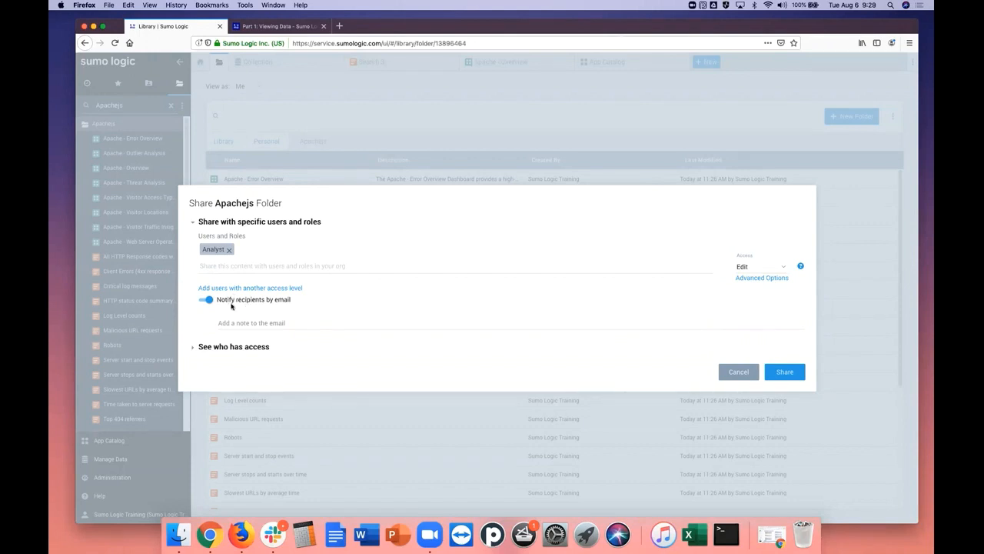
Keep email notification of recipients on and set the Analyst role's access to the Apachejs folder to View
left_click(206, 300)
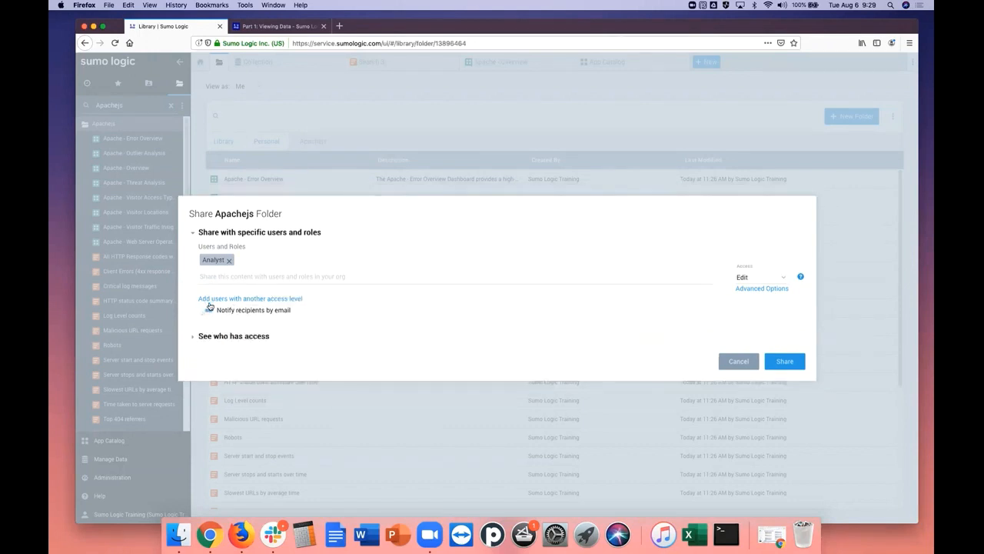
left_click(206, 310)
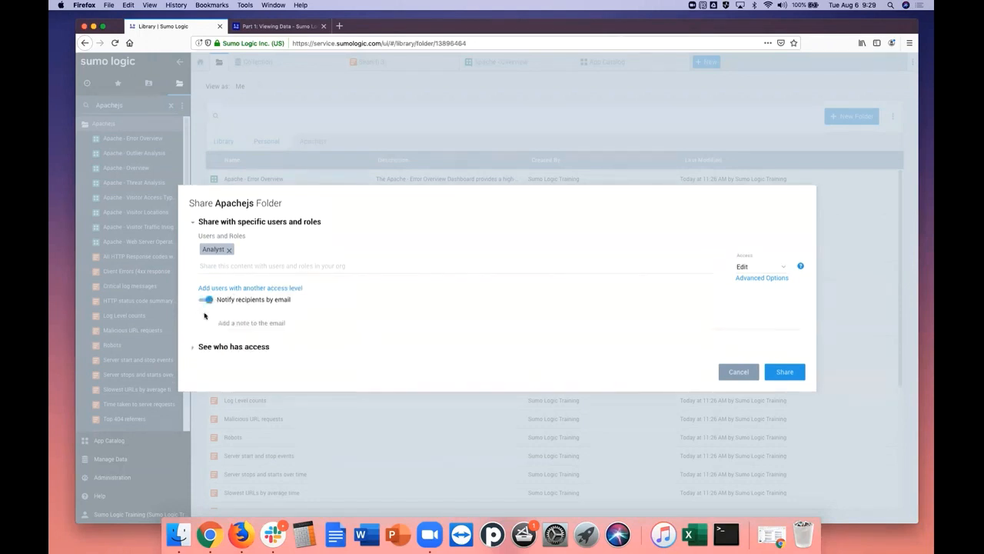
left_click(785, 269)
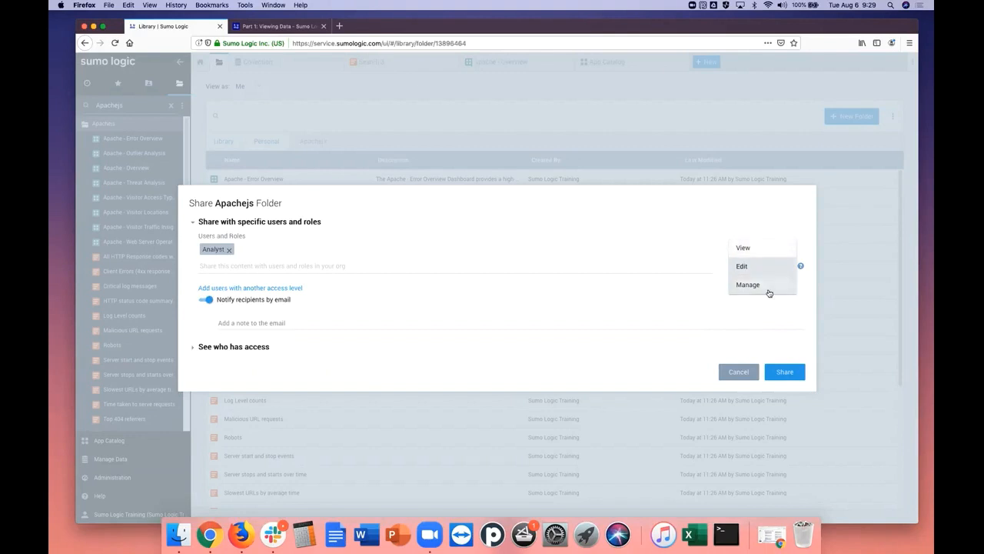
left_click(757, 249)
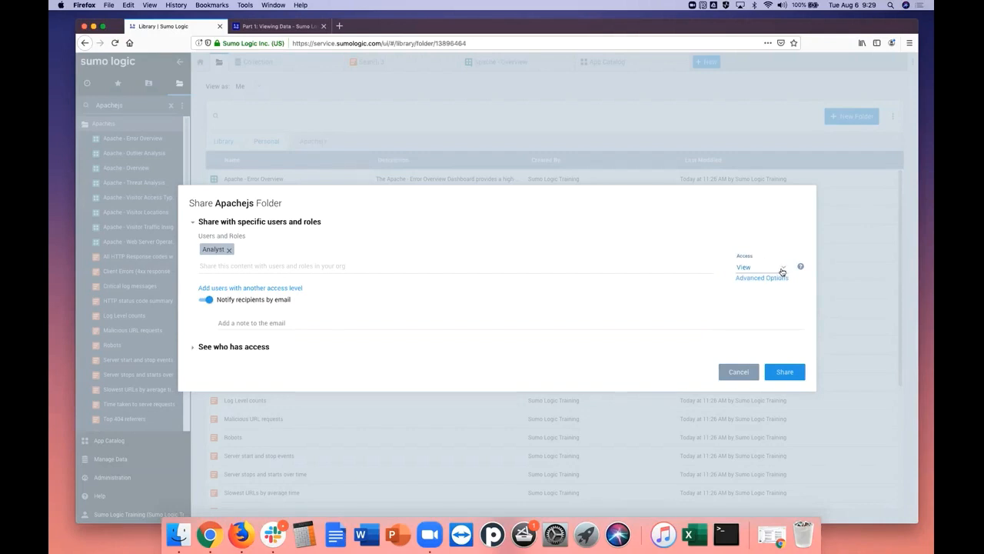
Review who already has access to the Apachejs folder and share it
left_click(194, 346)
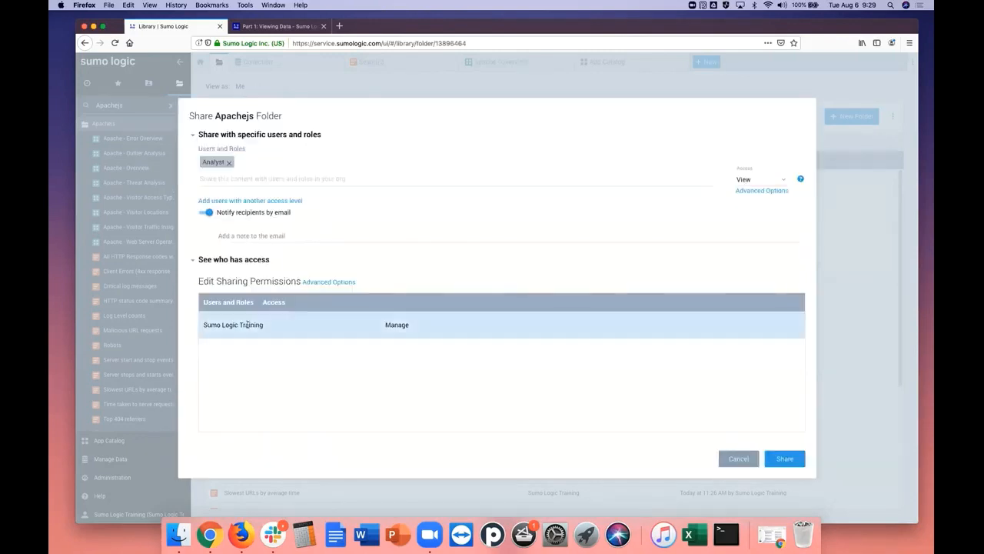
left_click(193, 261)
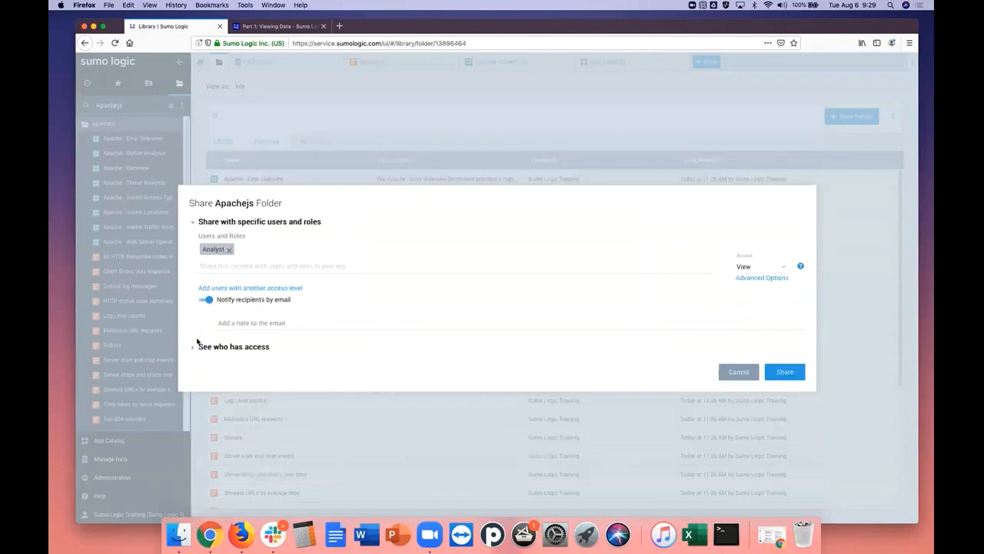
left_click(194, 346)
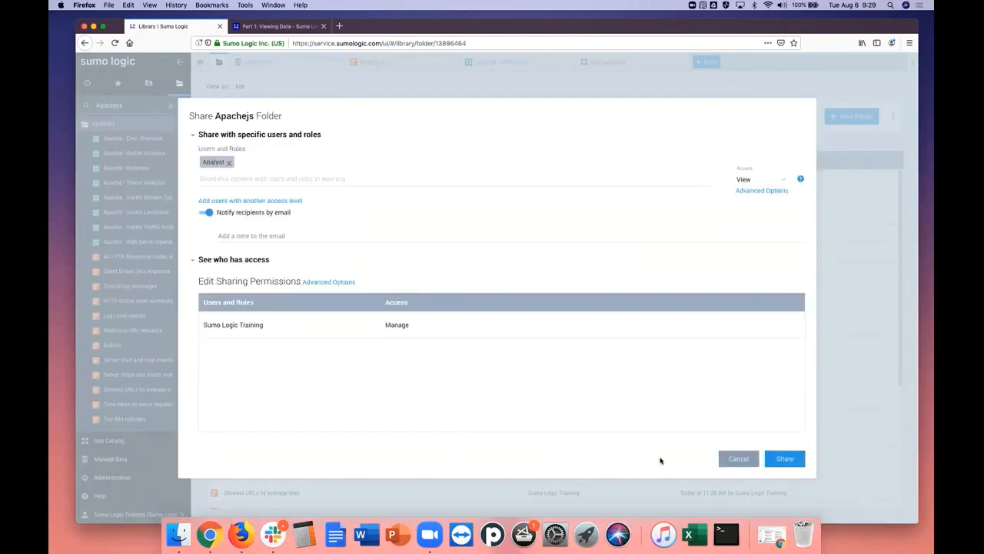
left_click(786, 459)
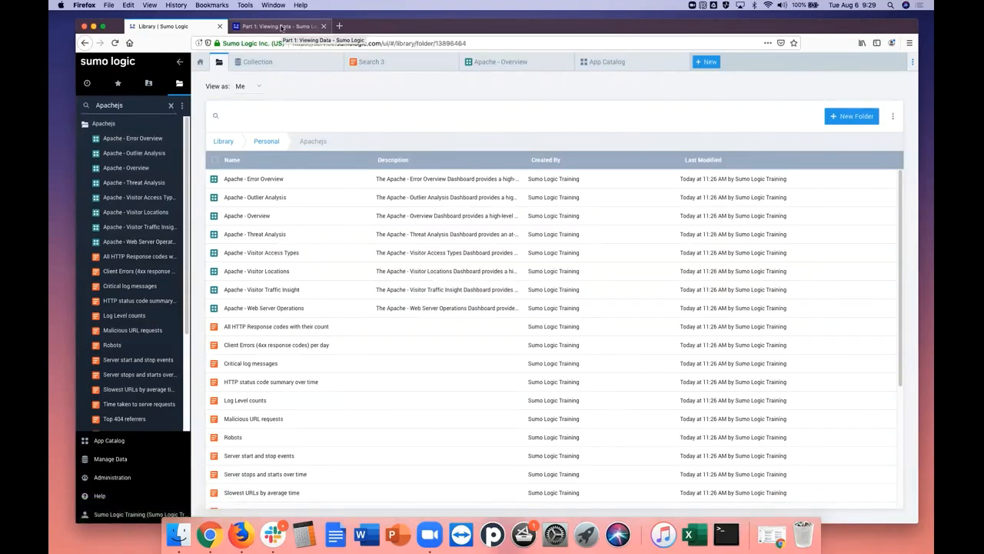
Read the remaining steps and summary of tutorial Part 1, and open Part 2: Search for Log Data
left_click(282, 27)
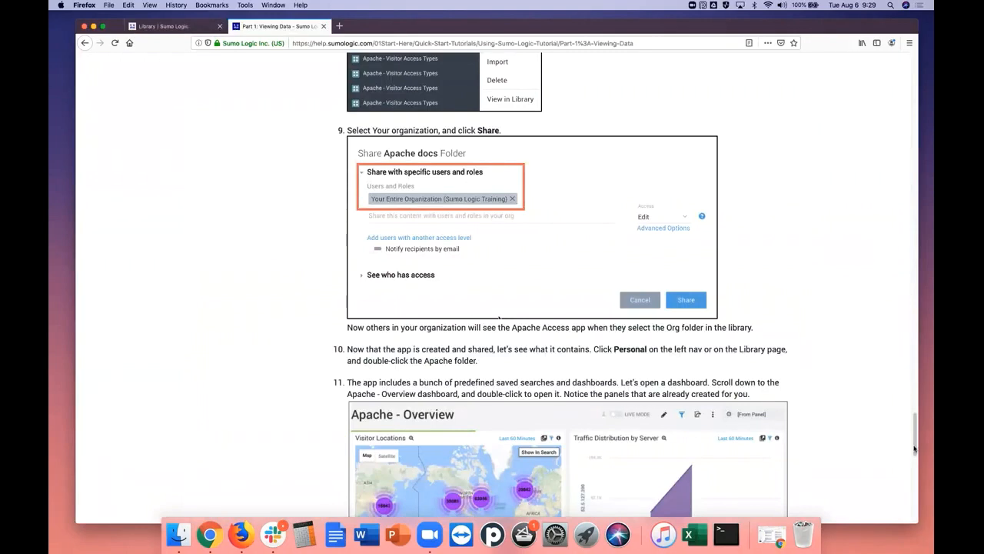
scroll(915, 453, "down", 3)
left_click_drag(914, 454, 915, 469)
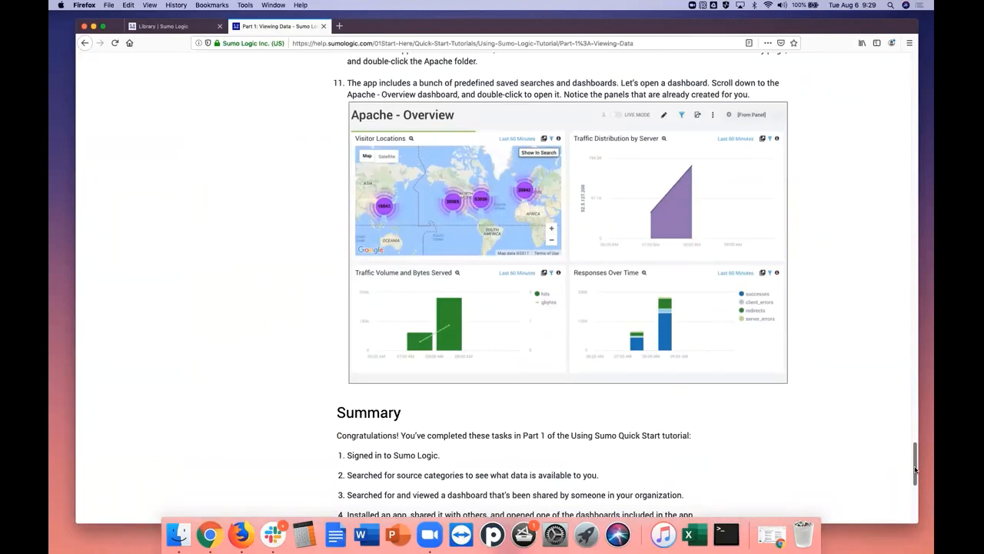
left_click_drag(915, 469, 915, 474)
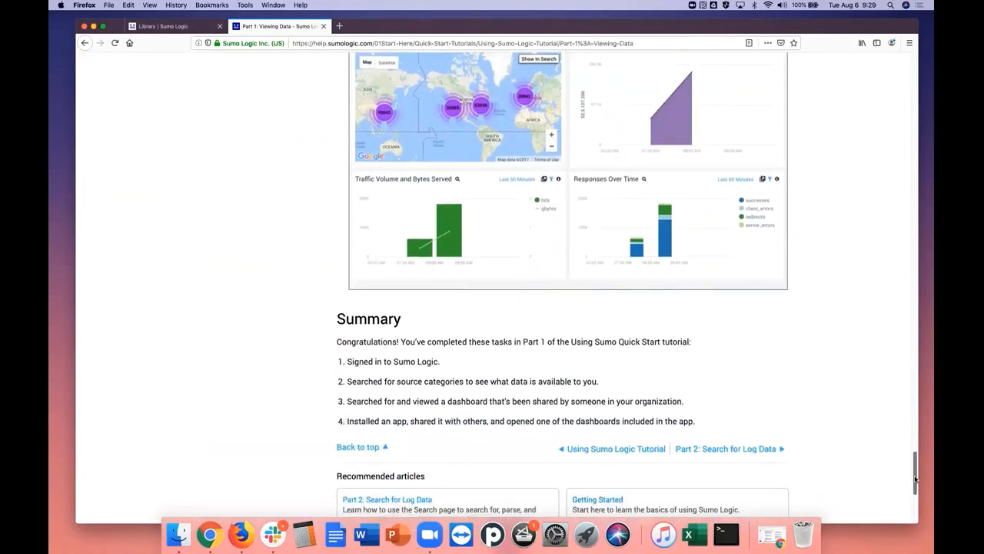
left_click(757, 451)
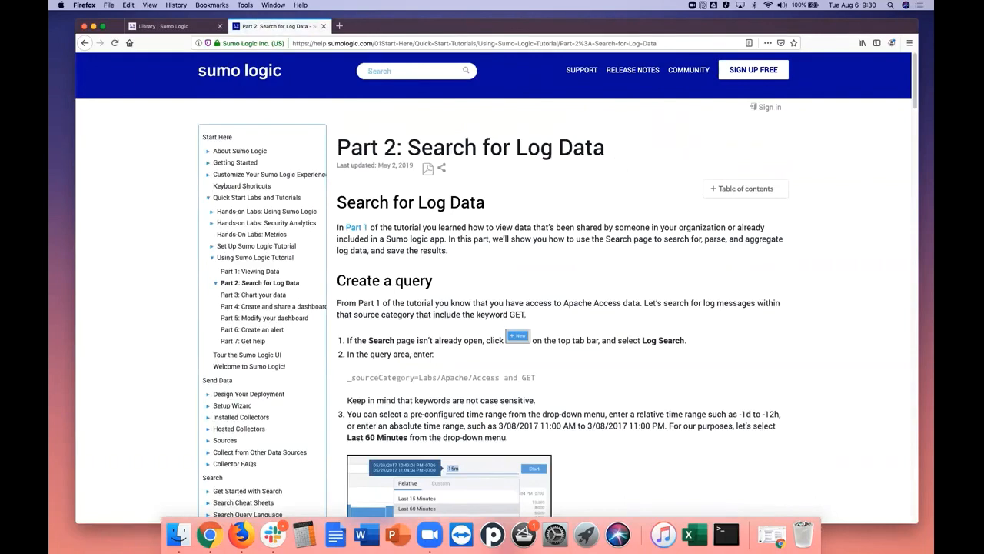
Read the Create a query instructions in tutorial Part 2 for the search page, query and time range
left_click_drag(914, 107, 915, 115)
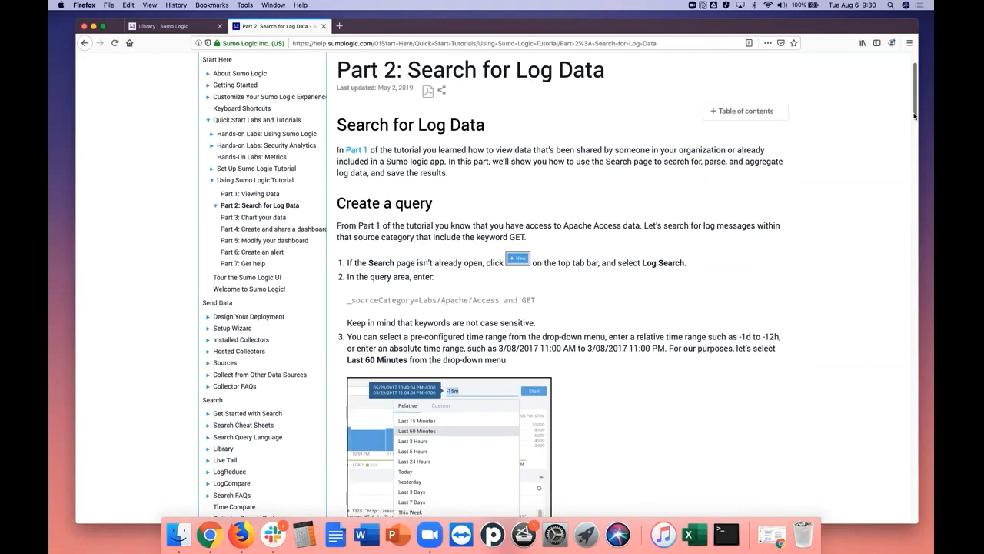
scroll(915, 115, "up", 2)
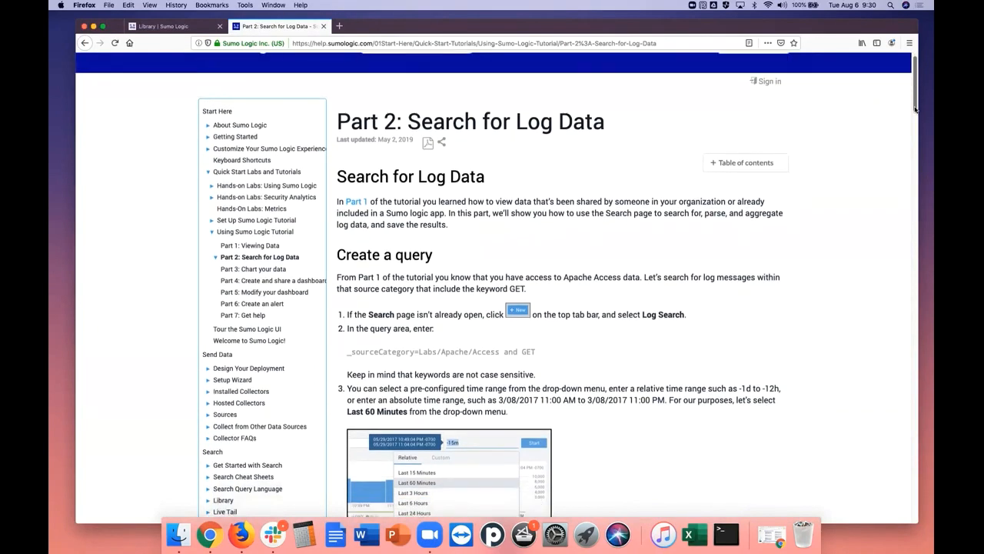
scroll(914, 111, "down", 1)
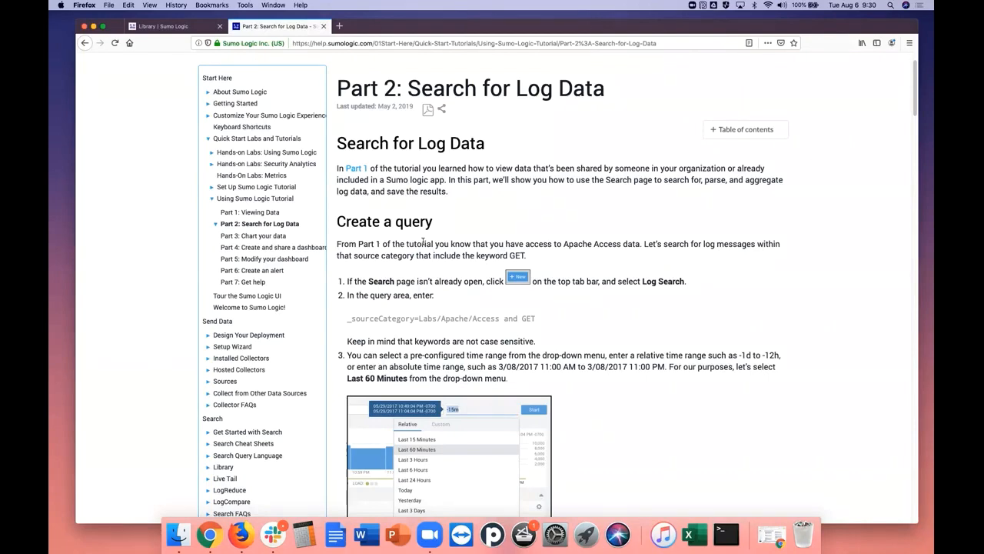
scroll(915, 118, "down", 2)
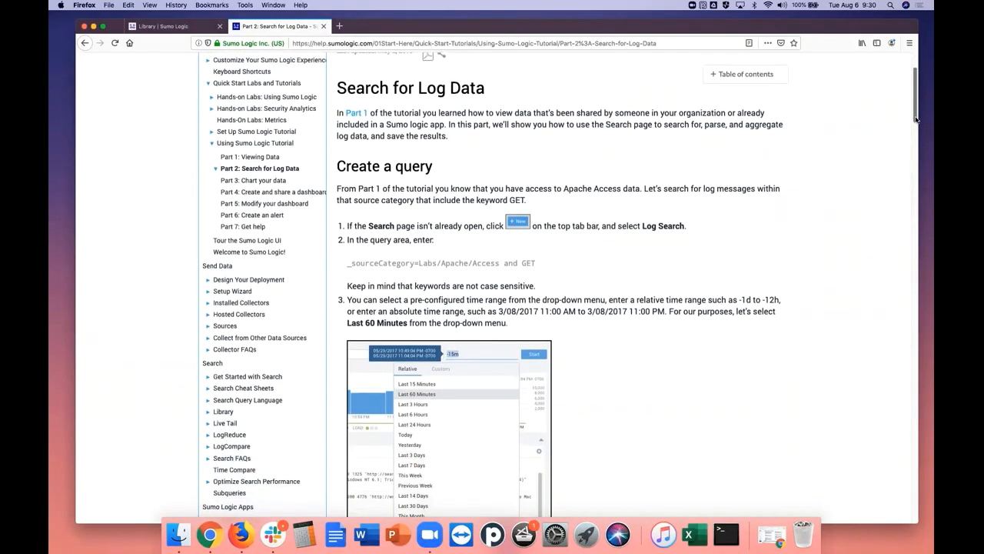
left_click_drag(915, 119, 916, 130)
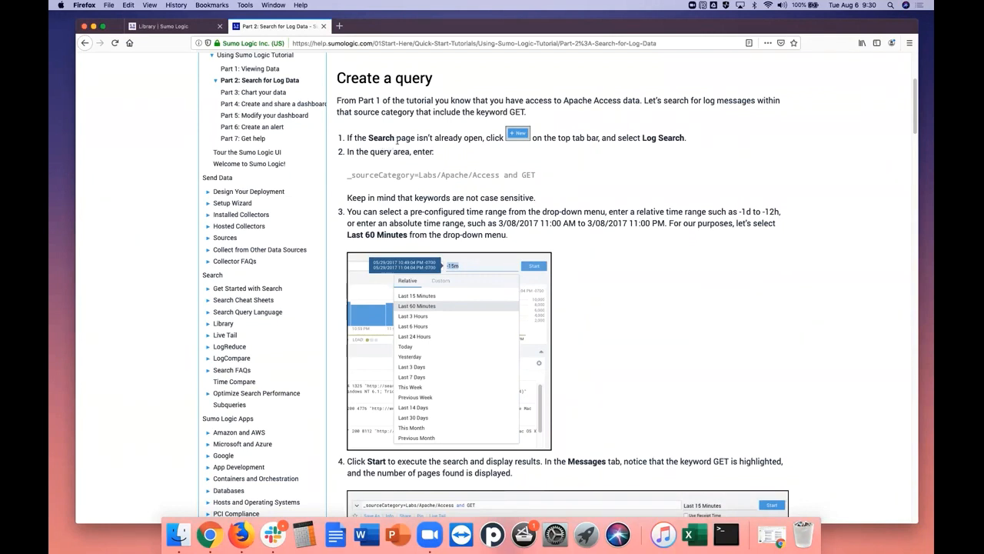
Return to Sumo Logic and start a new log search from the Home page
left_click(211, 26)
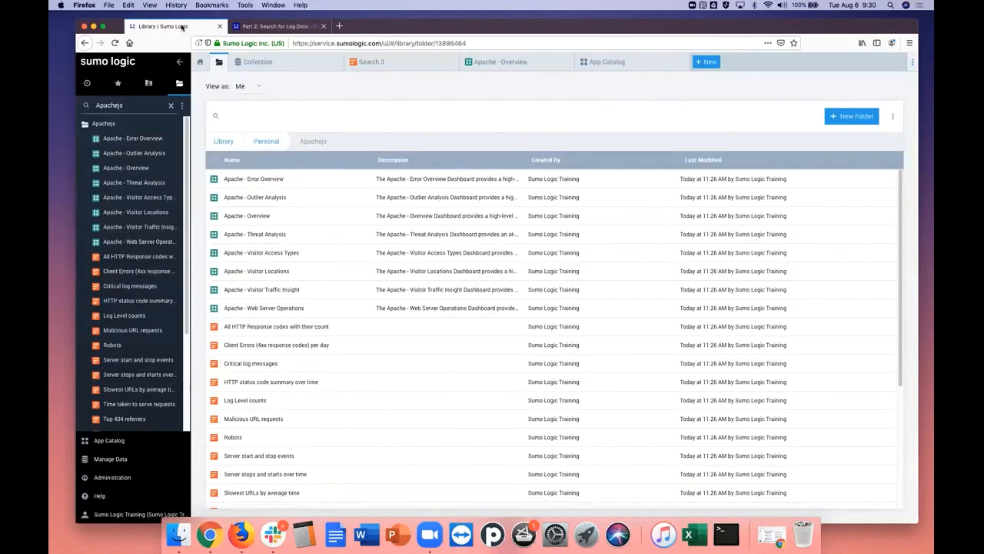
left_click(200, 62)
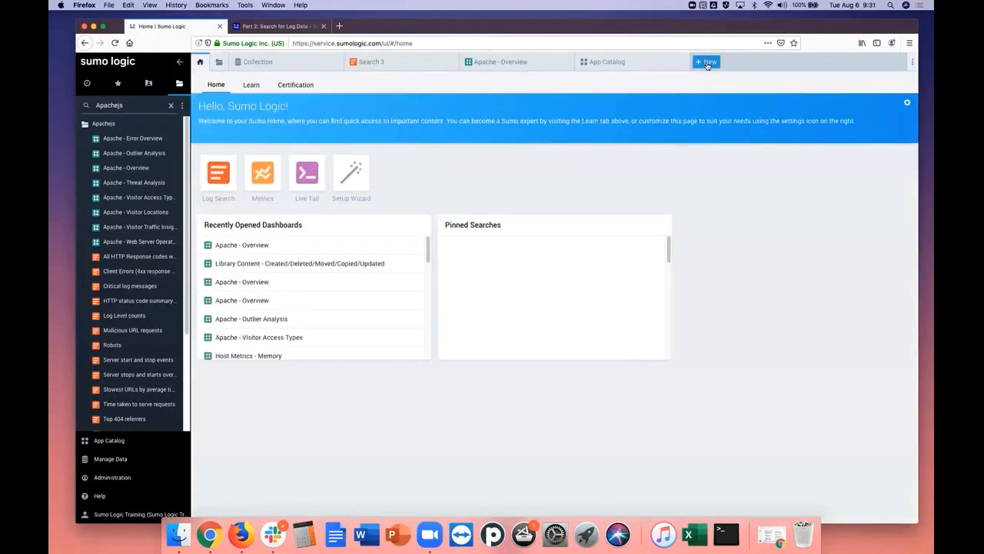
left_click(216, 63)
left_click(200, 63)
left_click(219, 175)
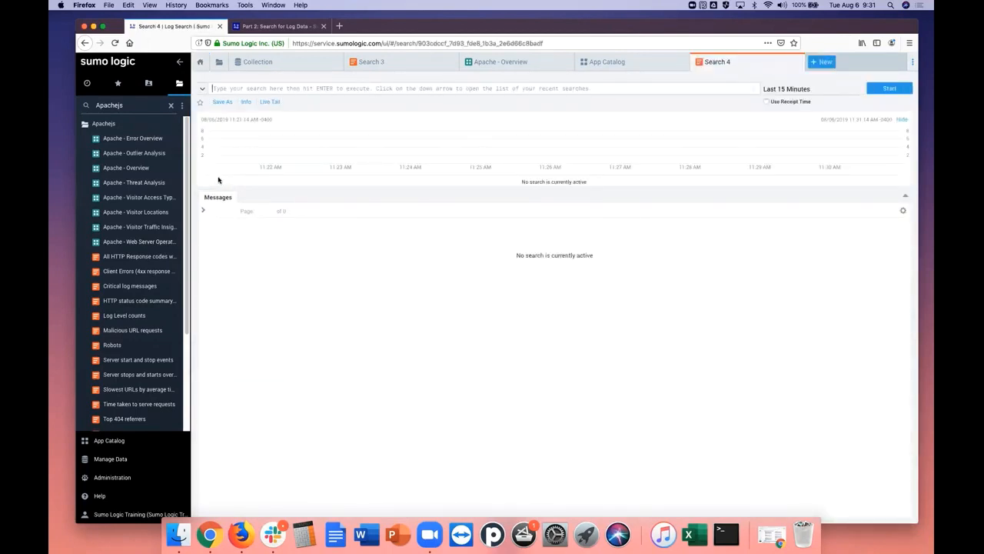
left_click(817, 64)
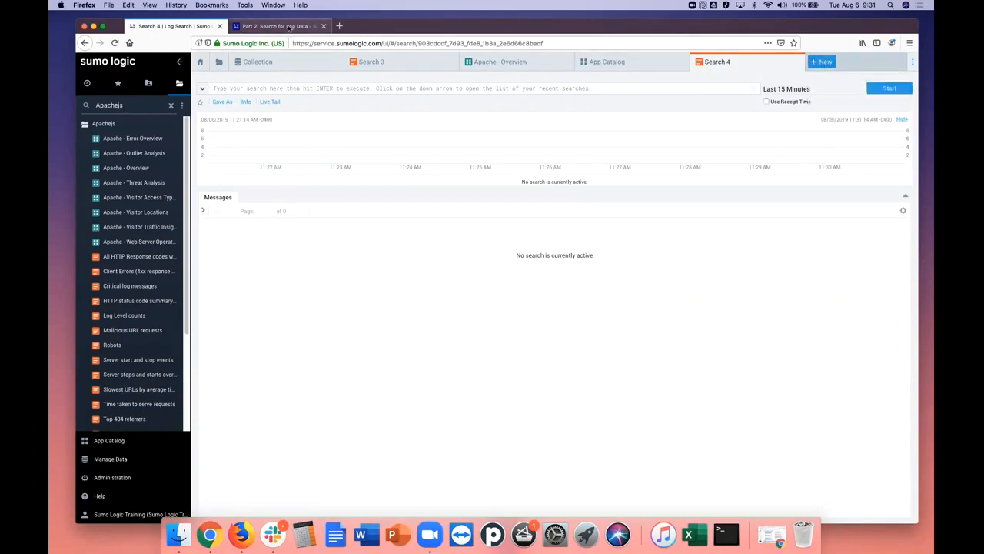
Copy the query "_sourceCategory=Labs/Apache/Access and GET" from tutorial step 2 into the new log search
left_click(289, 28)
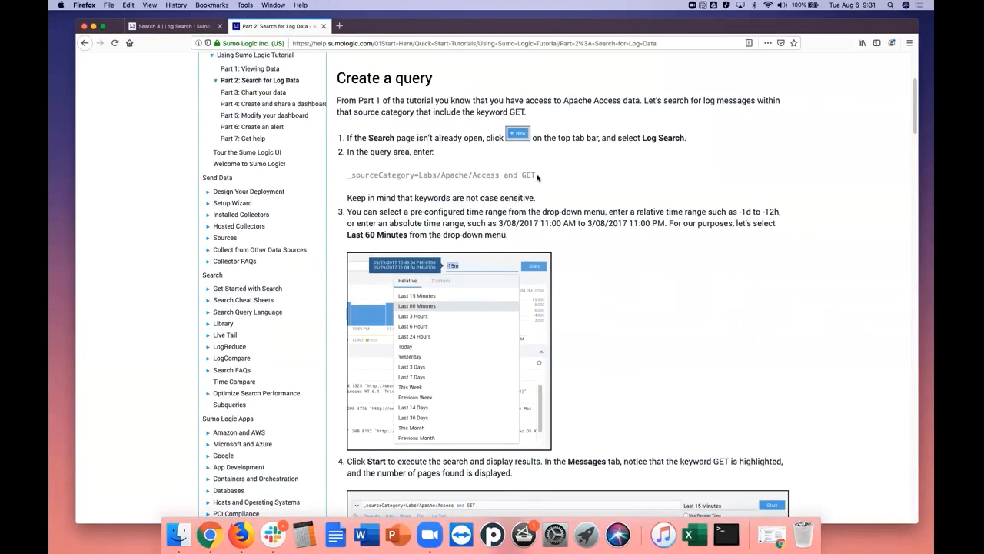
left_click_drag(536, 175, 343, 176)
right_click(356, 176)
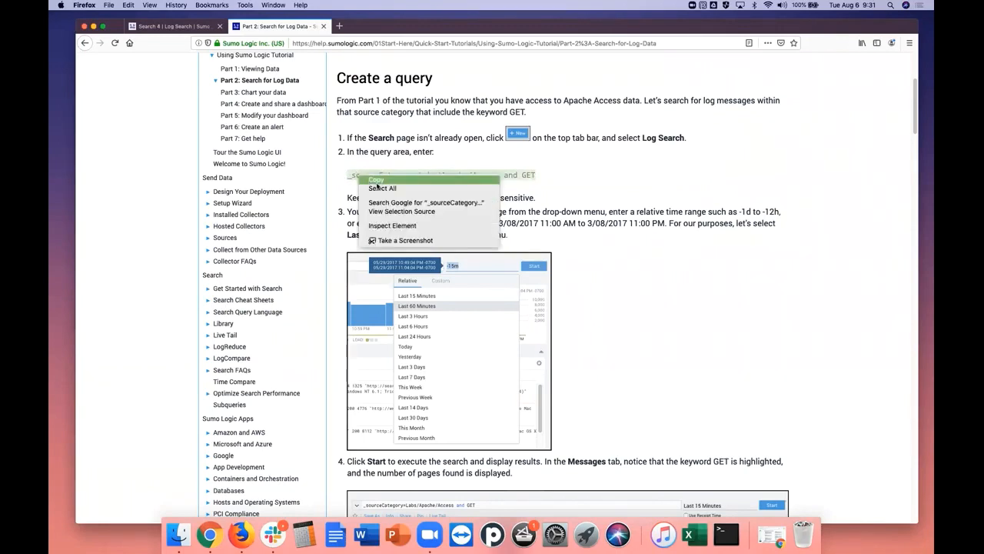
left_click(377, 183)
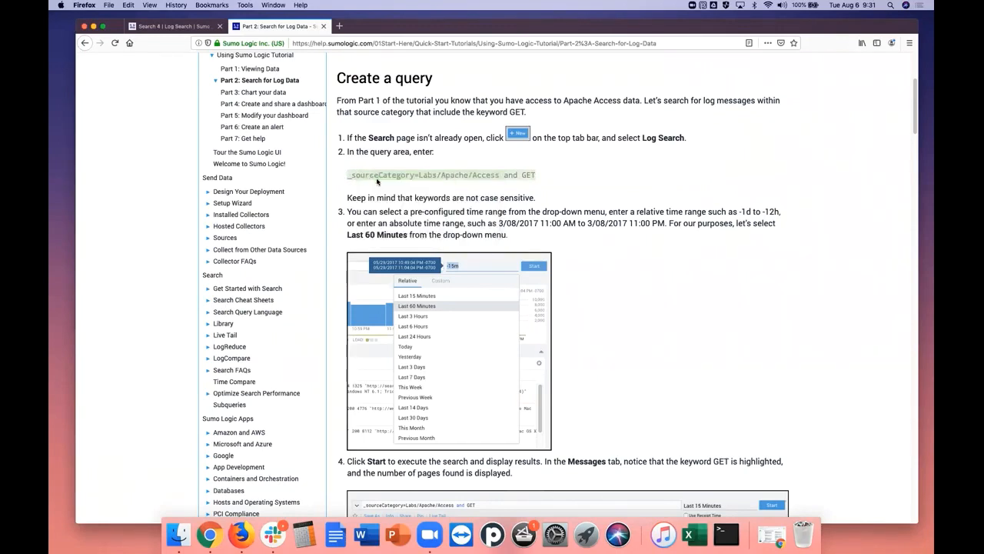
left_click(163, 28)
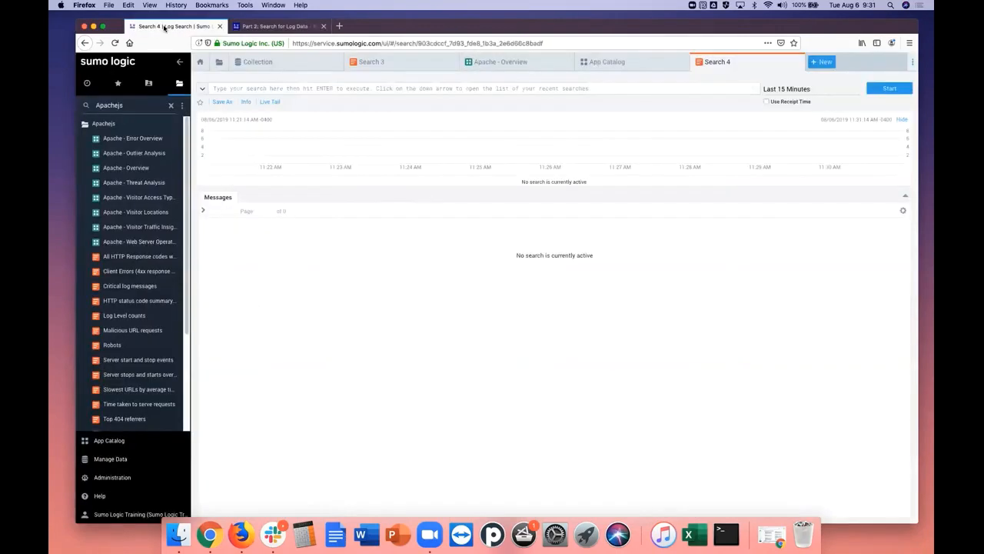
right_click(281, 90)
left_click(300, 126)
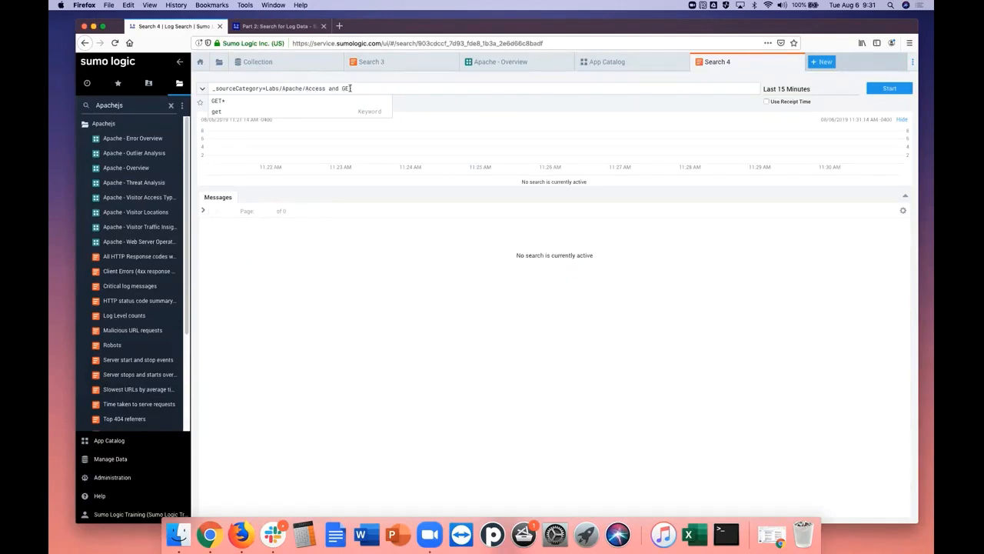
left_click(334, 89)
double_click(333, 89)
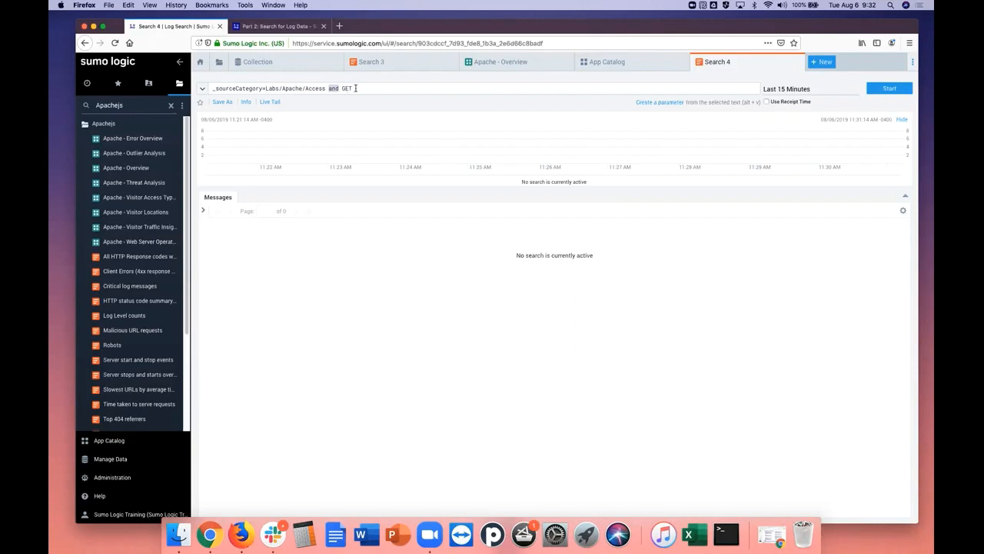
left_click(358, 89)
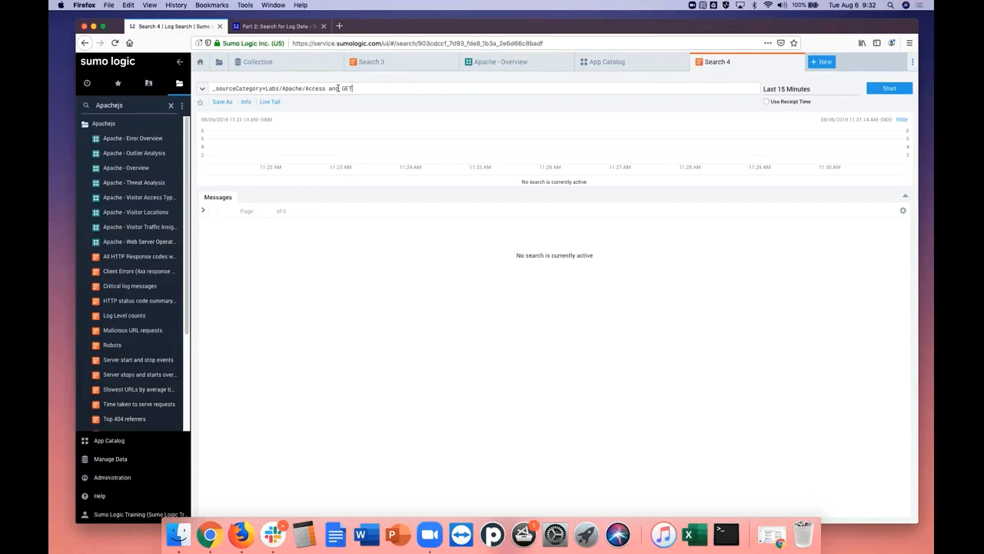
Check the tutorial's note on keyword case sensitivity and its step 3 on the time range
left_click(295, 29)
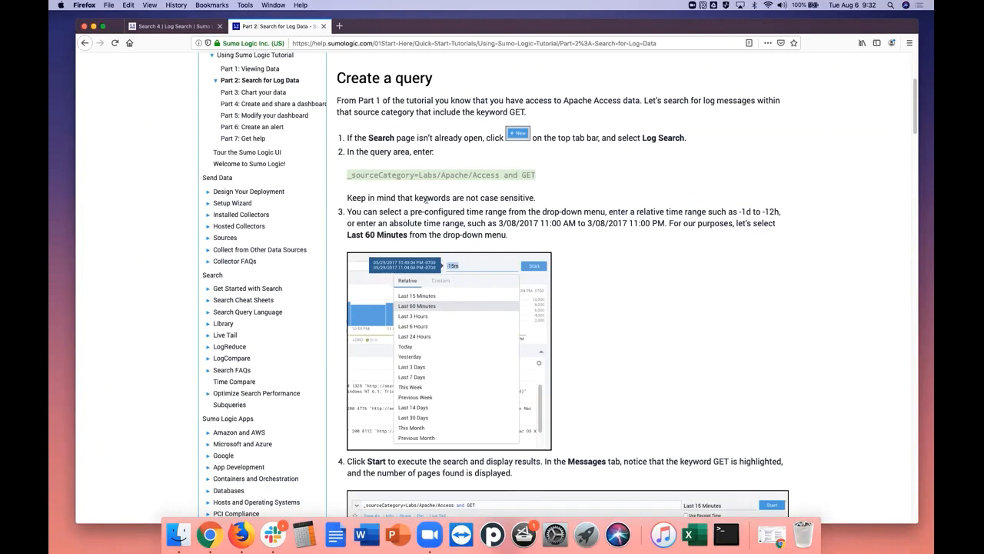
left_click_drag(415, 198, 534, 197)
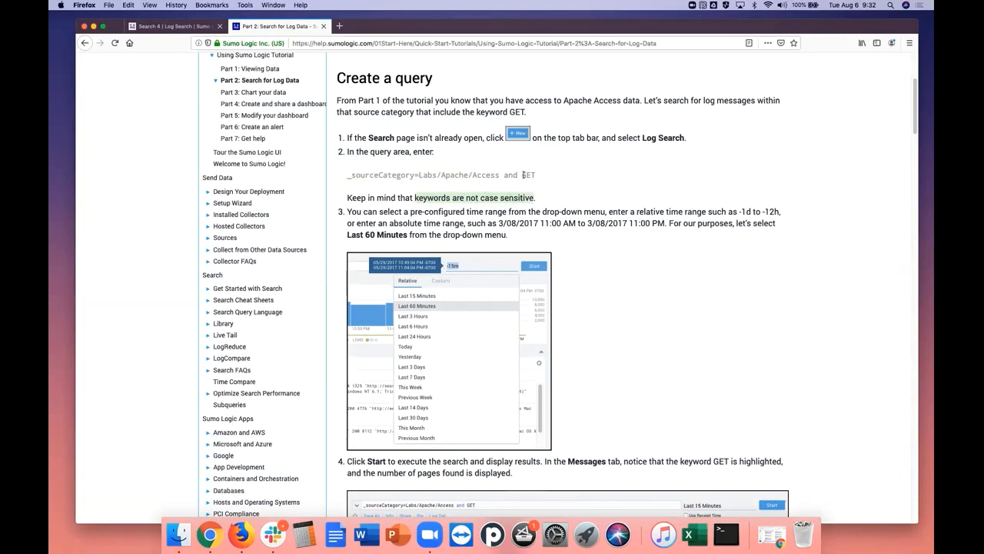
left_click_drag(525, 175, 535, 175)
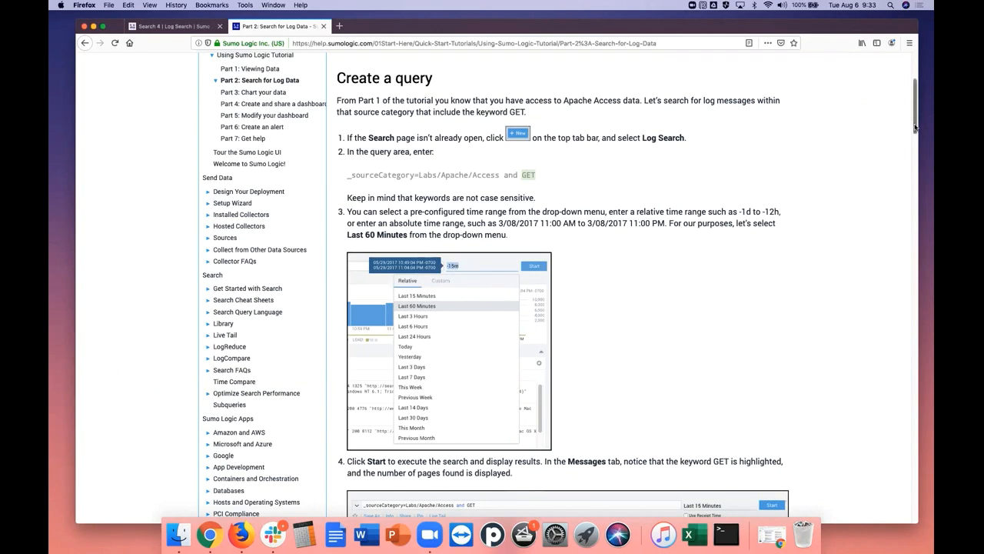
left_click_drag(915, 127, 916, 139)
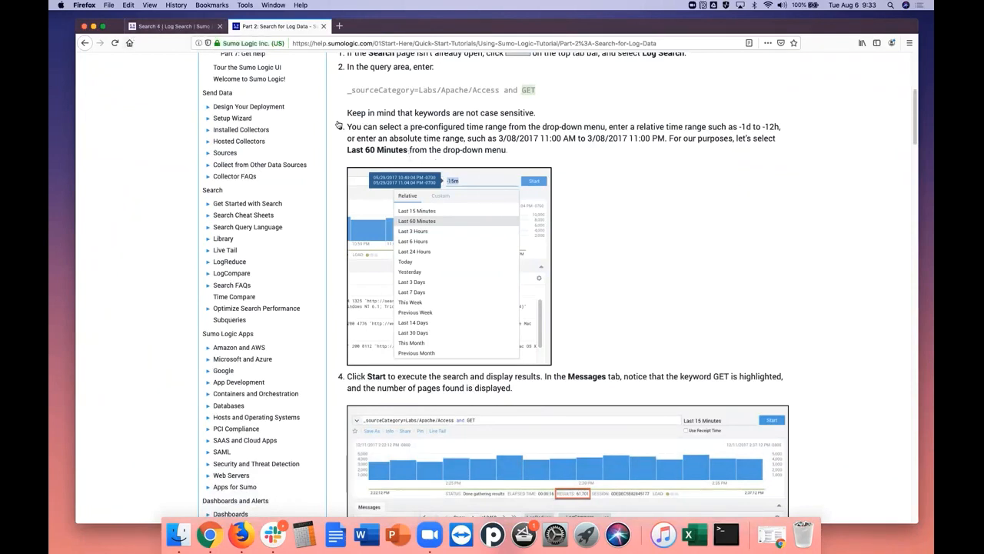
Set the log search's time range to Last 60 Minutes and run the search
left_click(174, 26)
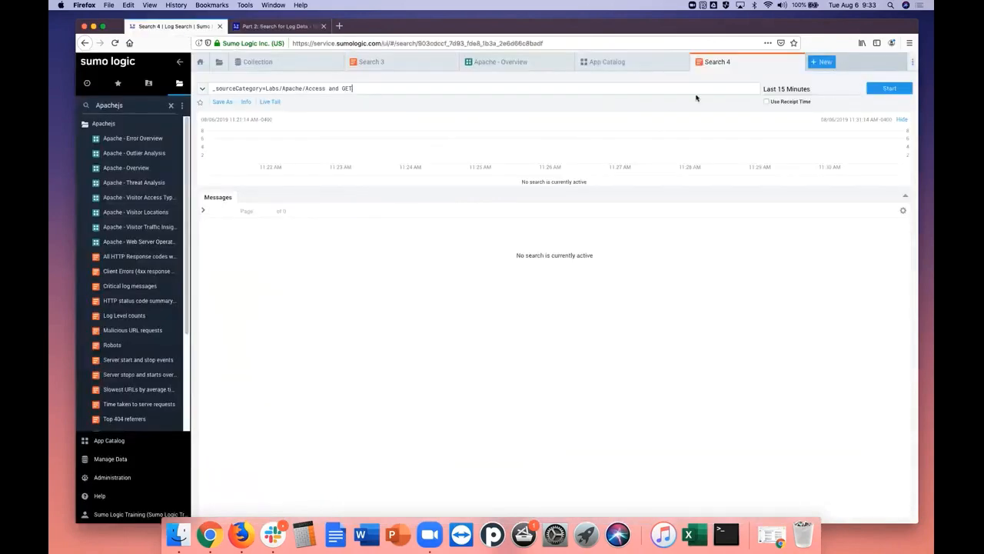
left_click(777, 91)
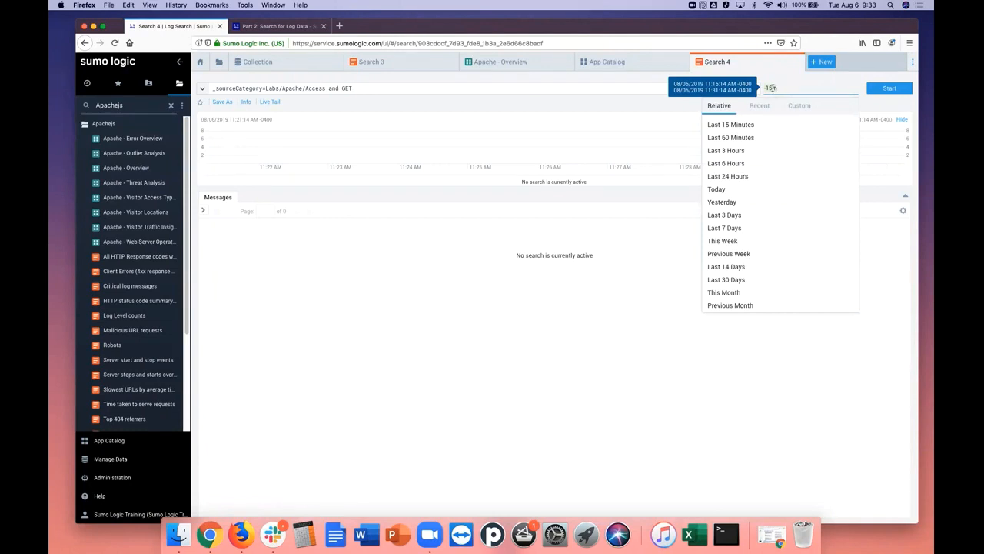
left_click(732, 139)
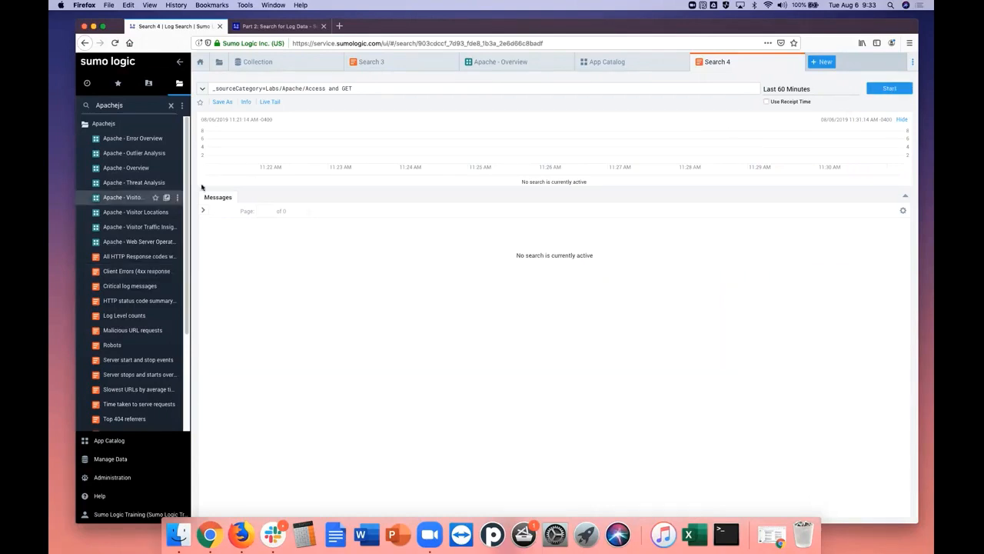
left_click(885, 92)
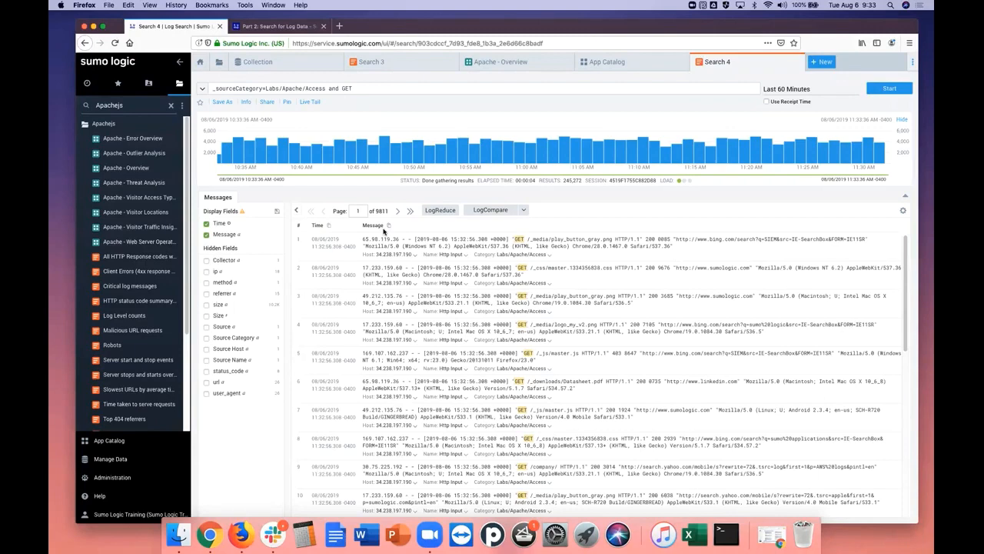
Read tutorial step 4 and the start of the Parse the messages section, and return to the search results
left_click(304, 29)
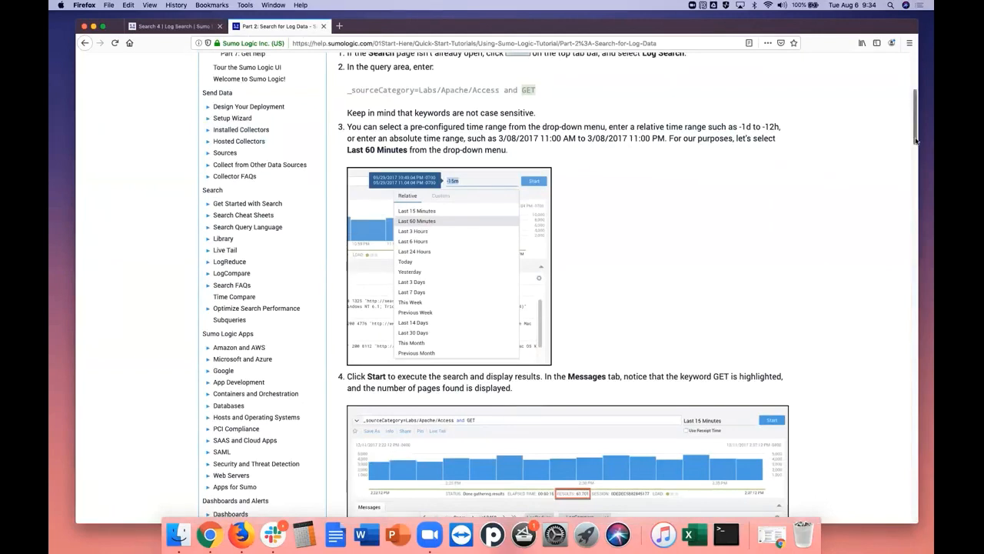
left_click_drag(915, 140, 914, 184)
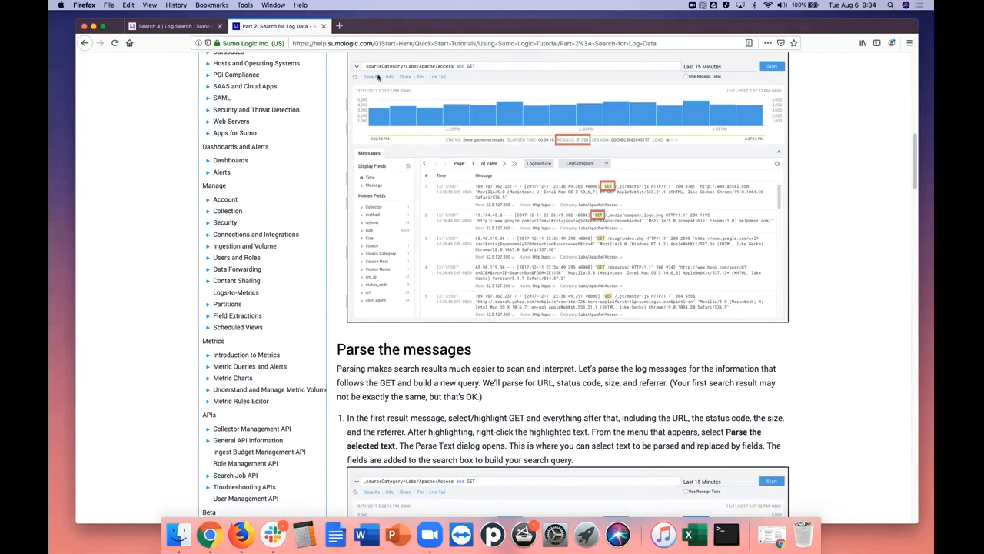
left_click(192, 27)
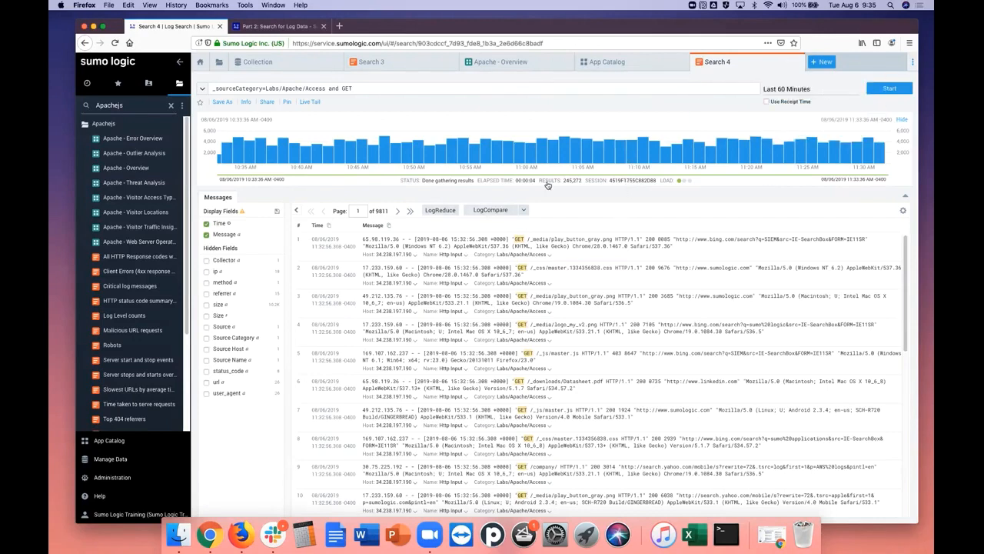
Following tutorial step 1, open the third message's text from GET through the referrer URL in the Parse Text dialog
left_click(298, 25)
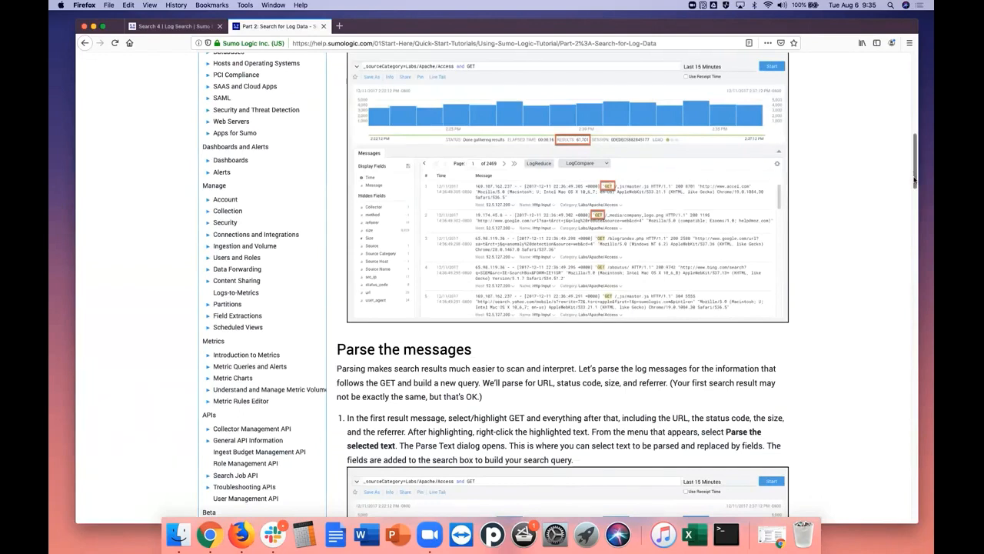
left_click_drag(915, 180, 910, 210)
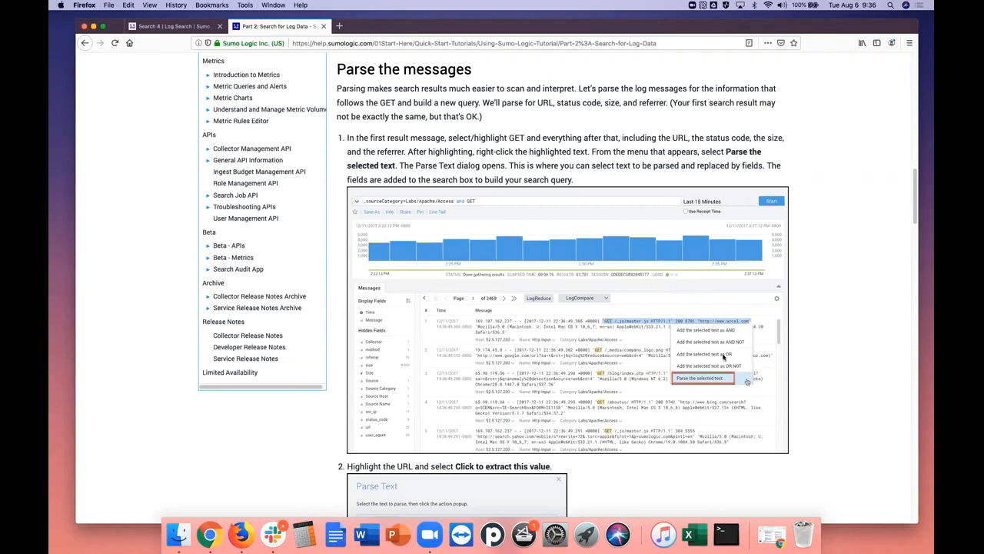
left_click(192, 29)
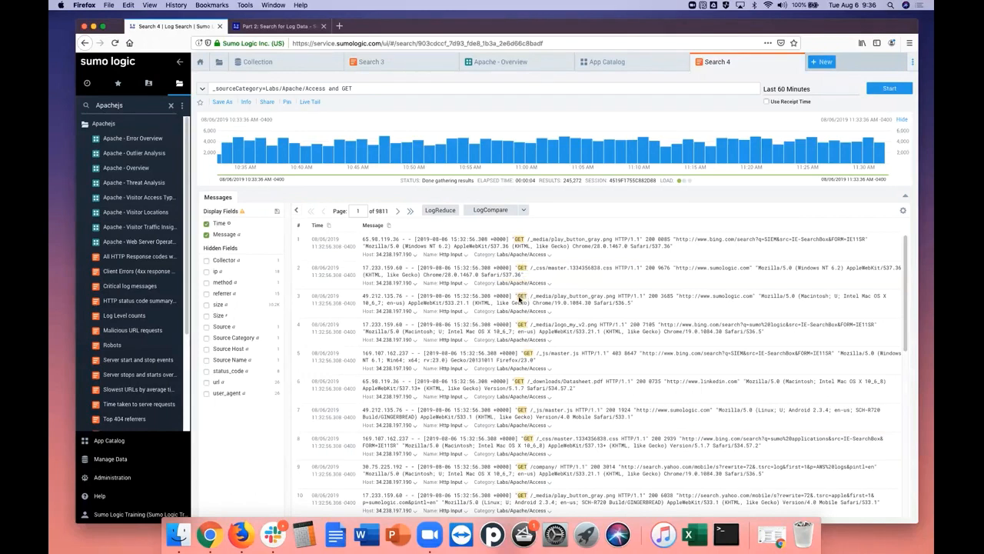
left_click_drag(515, 299, 755, 298)
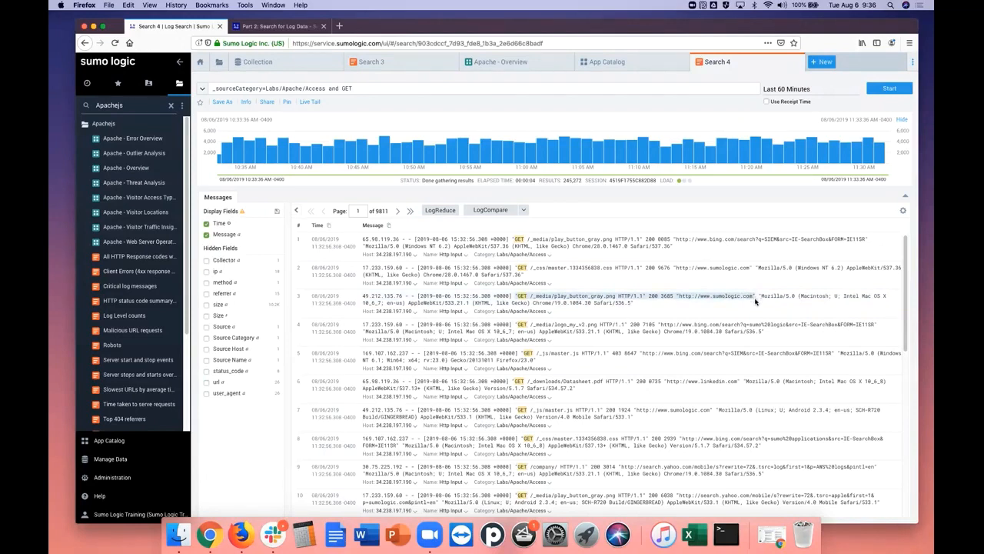
right_click(702, 297)
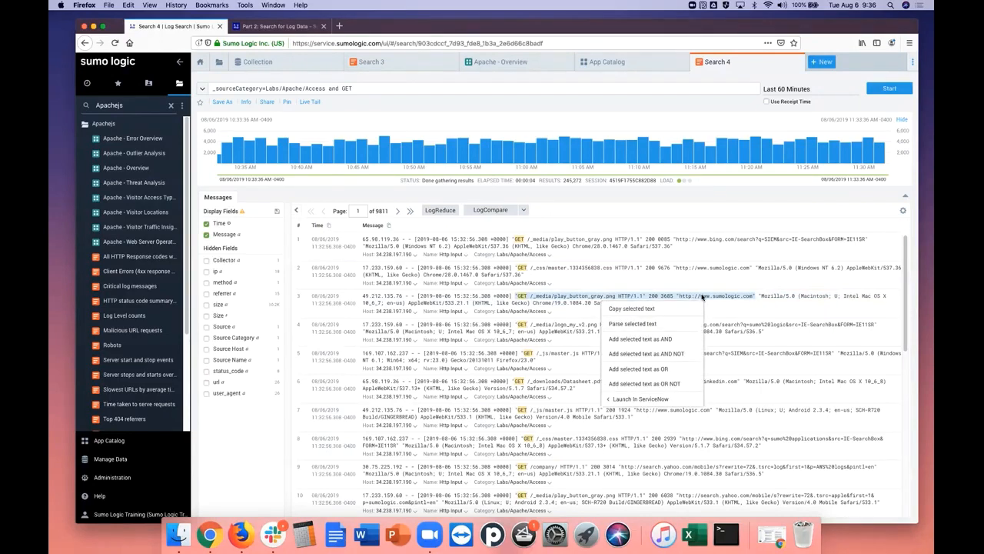
left_click(671, 324)
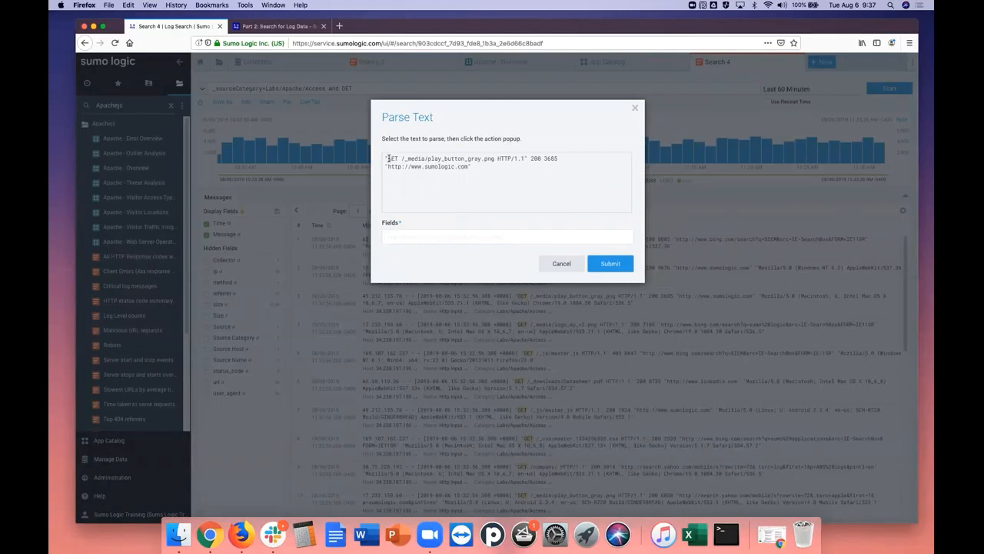
Following tutorial steps 2 and 3, extract the URL value "/_media/play_button_gray.png" and name its field url
left_click(292, 27)
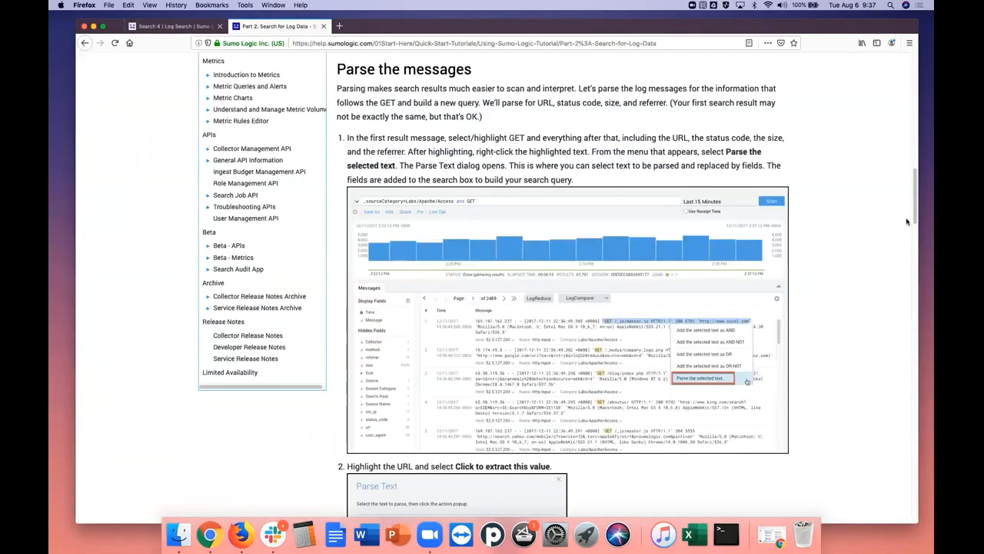
left_click_drag(916, 215, 910, 260)
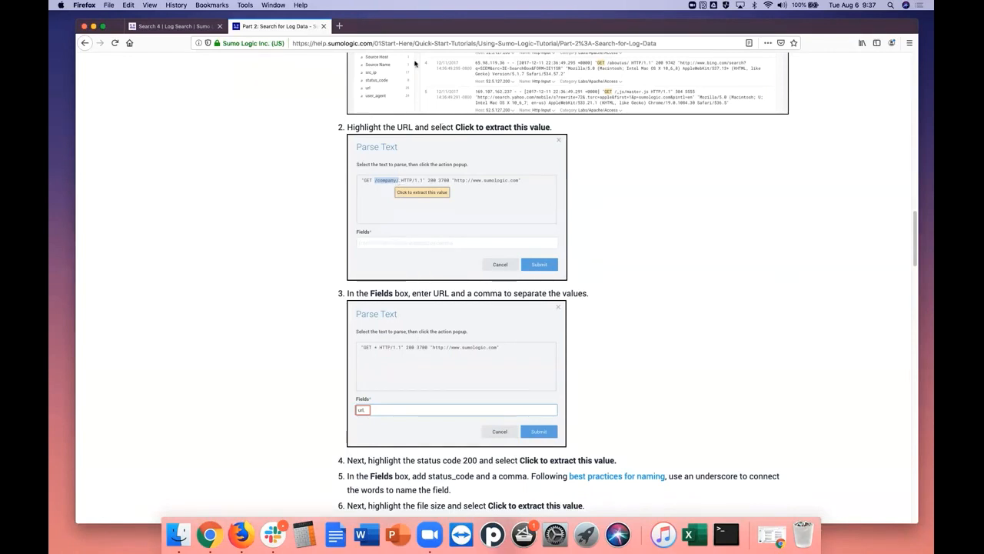
left_click(173, 26)
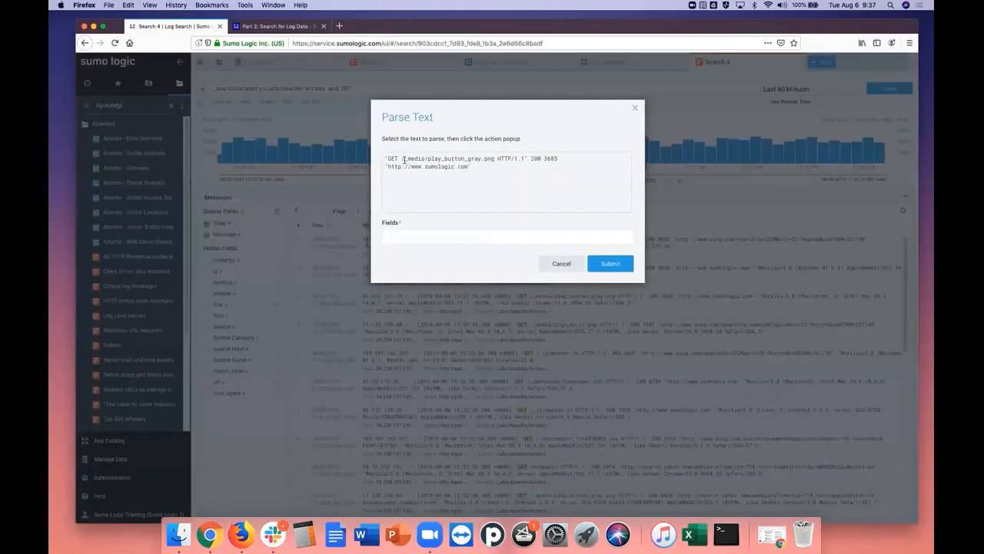
left_click_drag(430, 159, 495, 158)
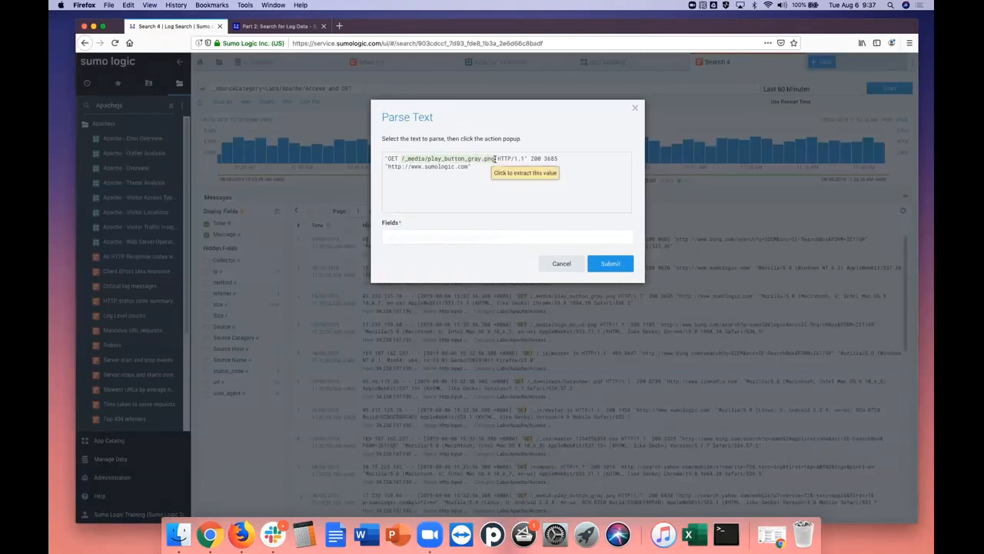
left_click(507, 175)
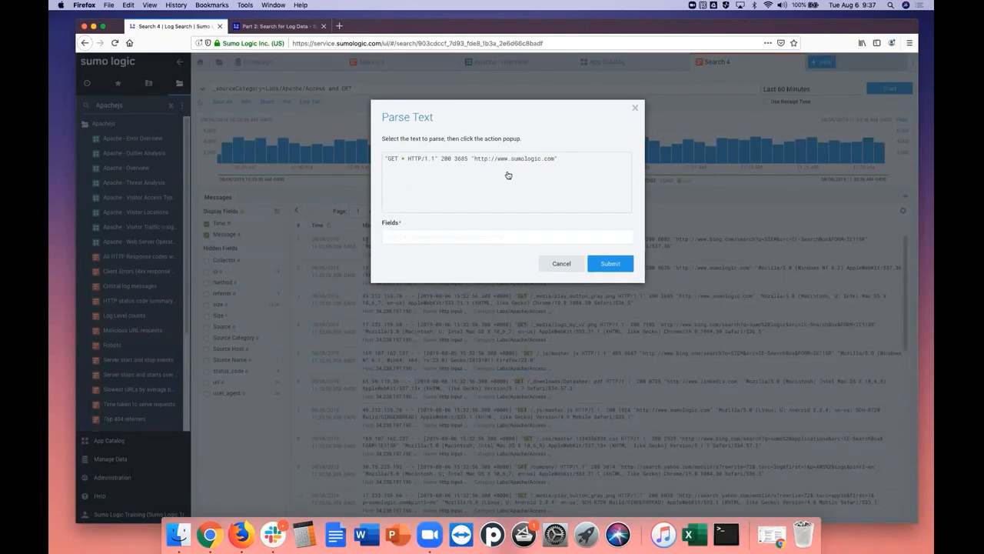
left_click(400, 241)
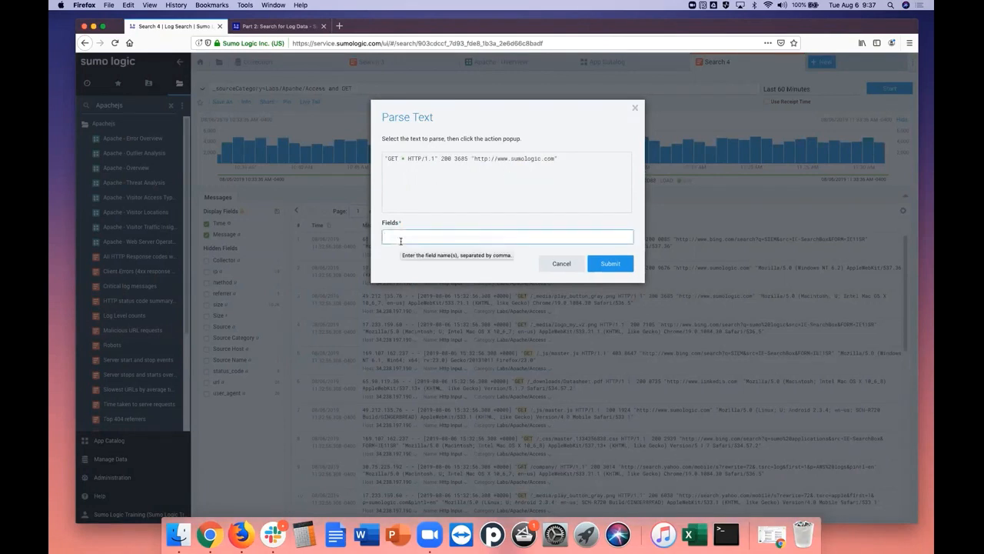
type("url")
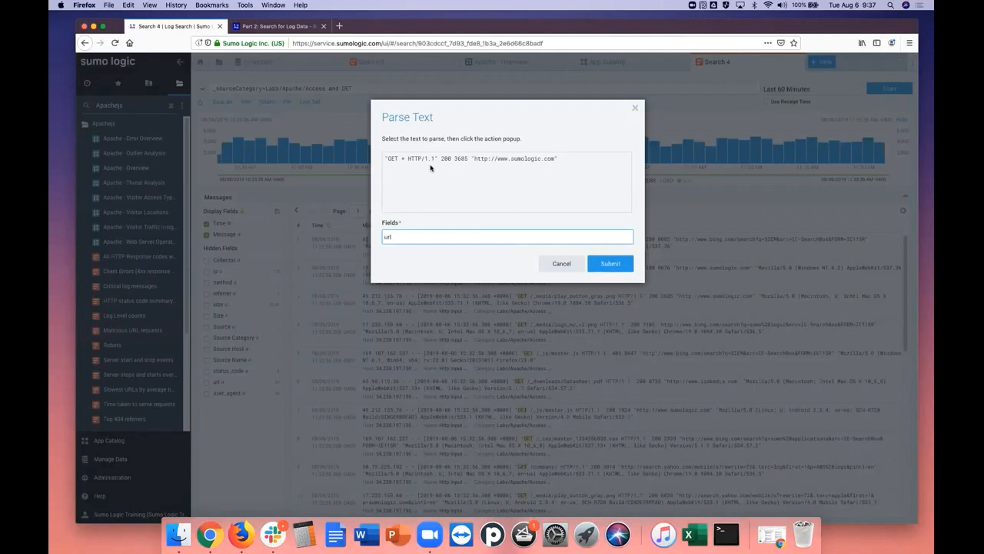
double_click(404, 159)
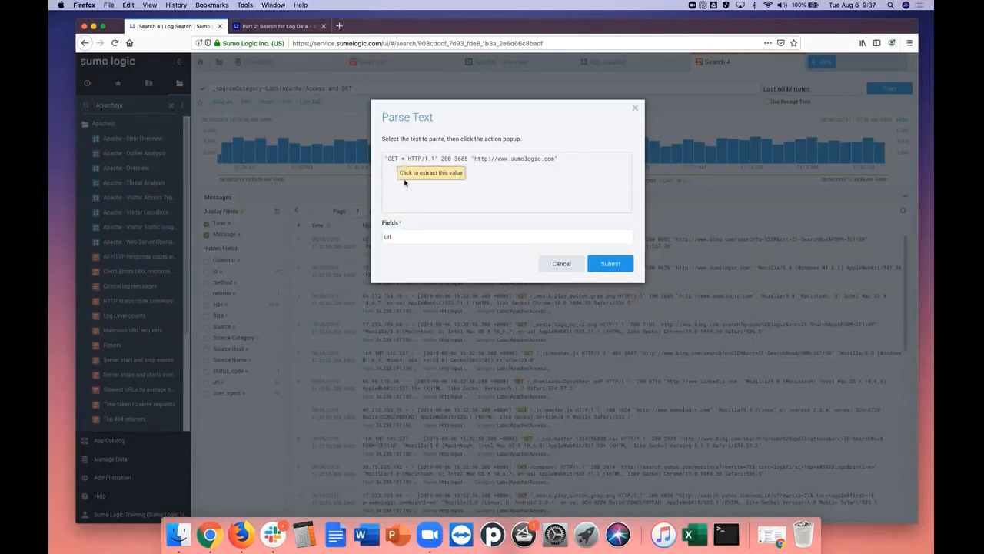
left_click(443, 198)
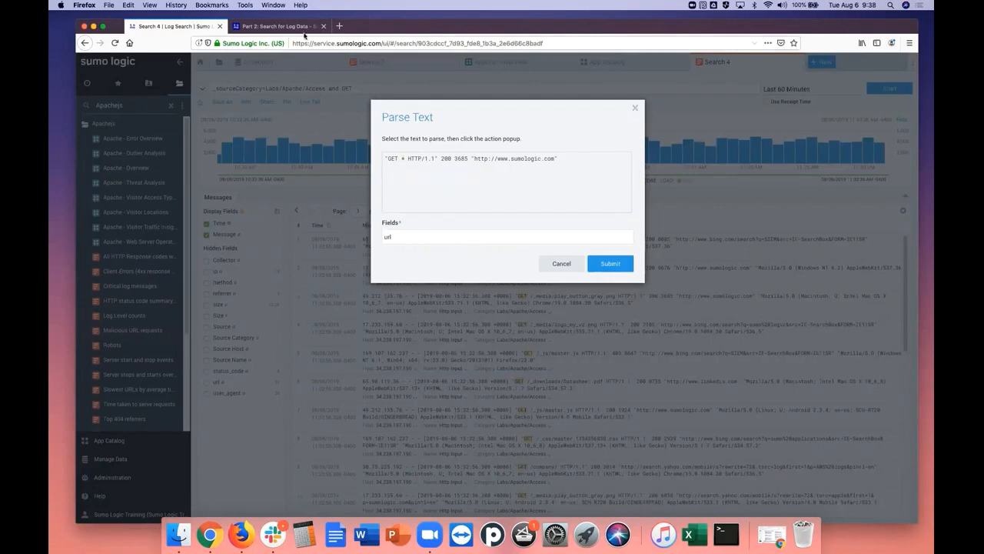
Check tutorial steps 4 to 9, then extract the status code 200 and add status_code to the parse fields
left_click(274, 29)
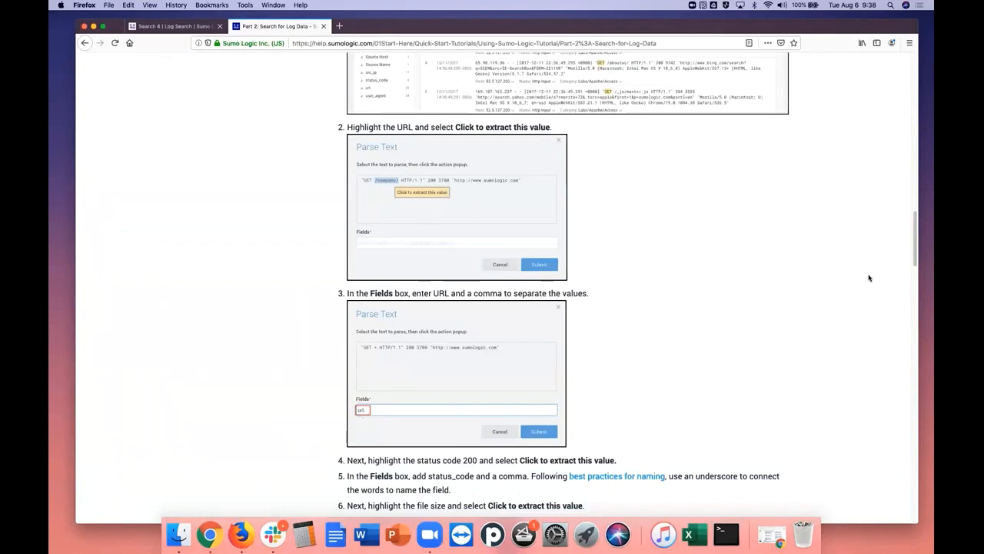
scroll(785, 260, "down", 5)
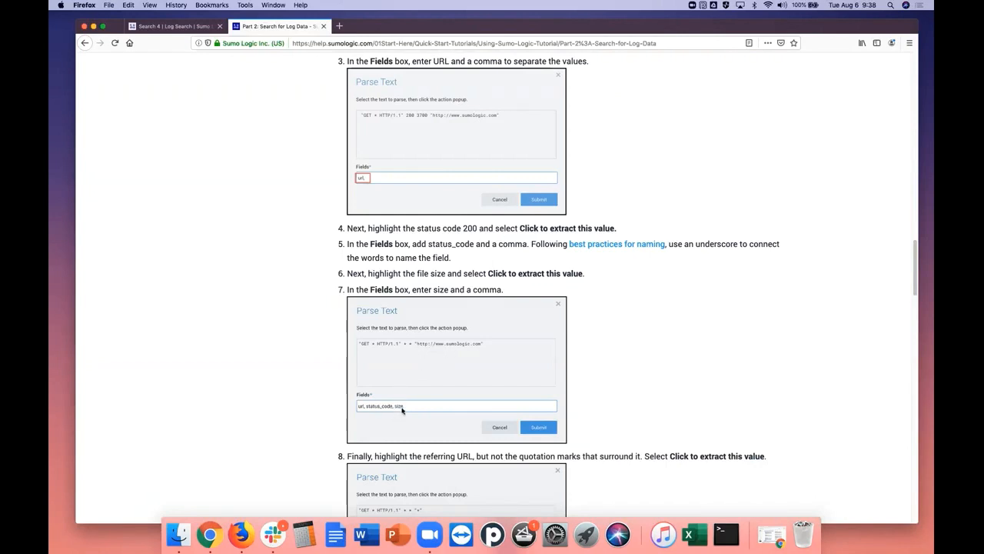
left_click_drag(916, 293, 915, 313)
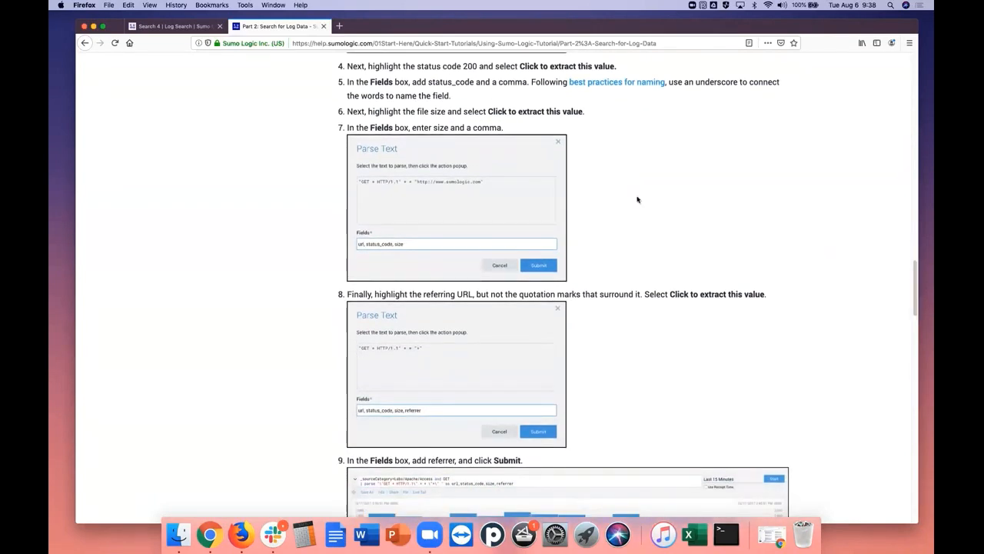
left_click(178, 27)
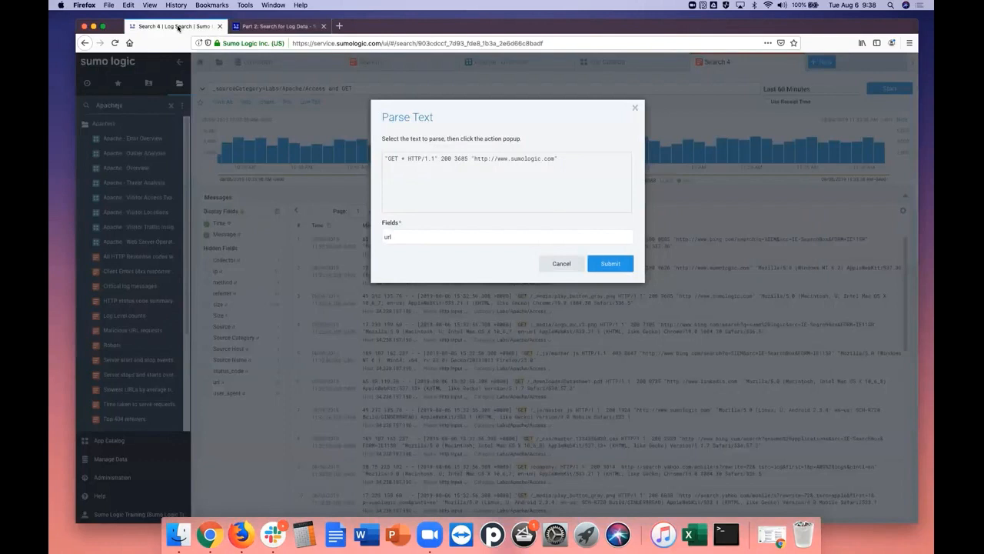
double_click(451, 159)
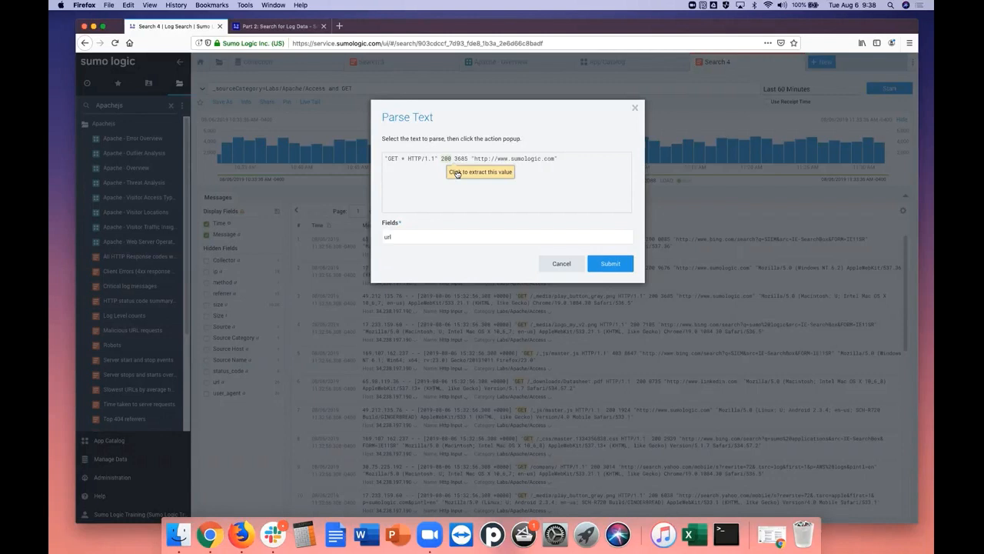
left_click(457, 172)
left_click(412, 239)
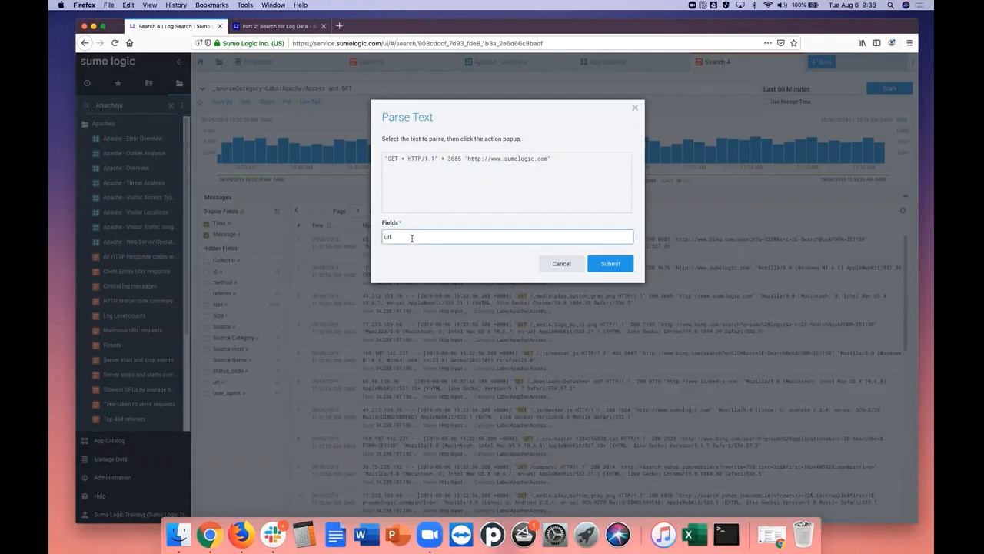
type(",status_code,")
Extract the file size value 3685 and add size to the parse fields
left_click_drag(449, 157, 463, 157)
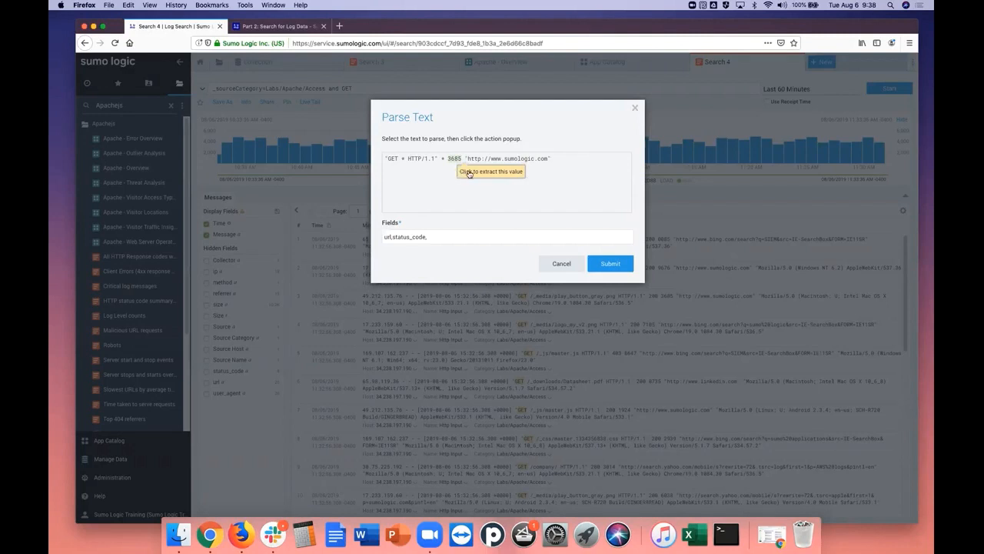
left_click(469, 173)
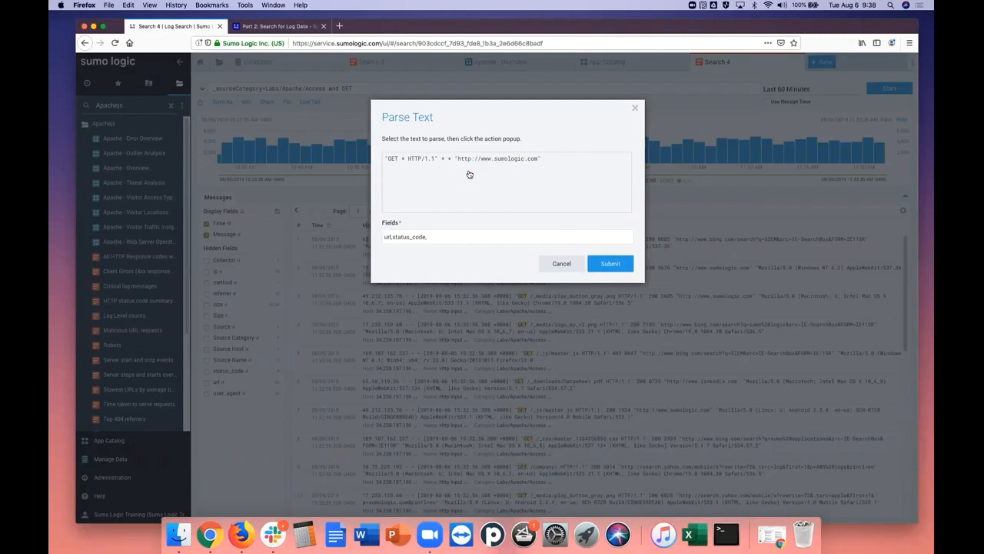
left_click(438, 236)
type("size,")
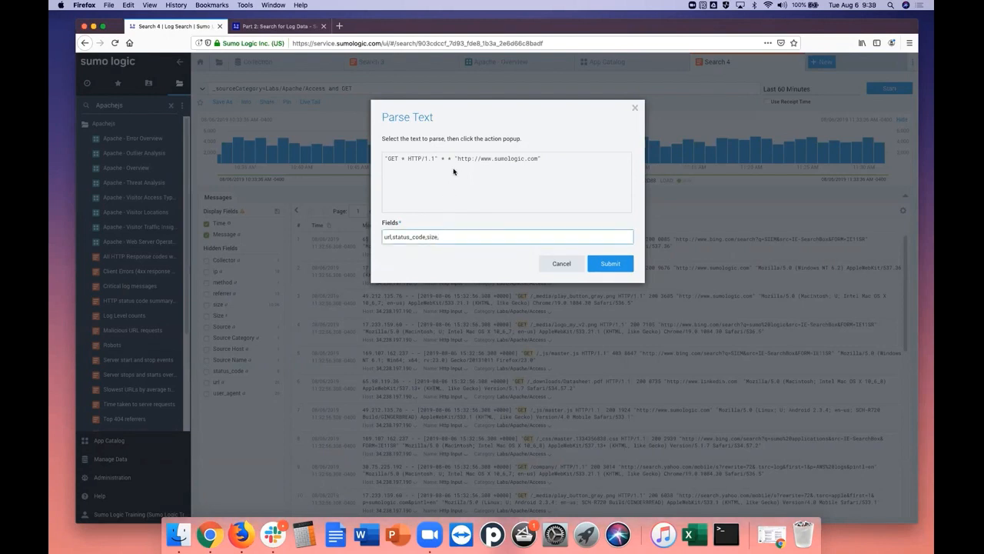
Extract the referring URL without its quotation marks, add referrer to the parse fields, and submit the parse expression to the query
left_click_drag(458, 159, 537, 160)
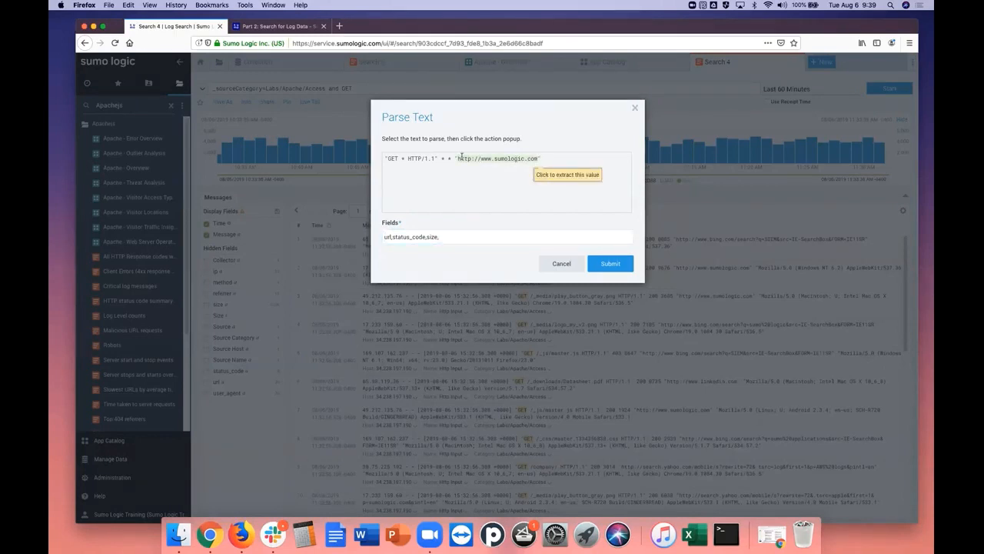
left_click(550, 177)
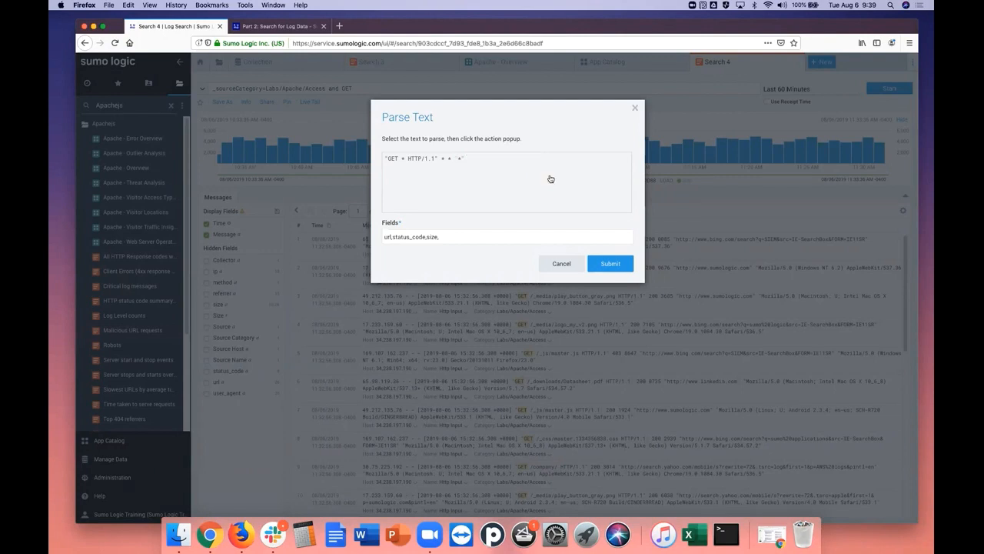
left_click(452, 236)
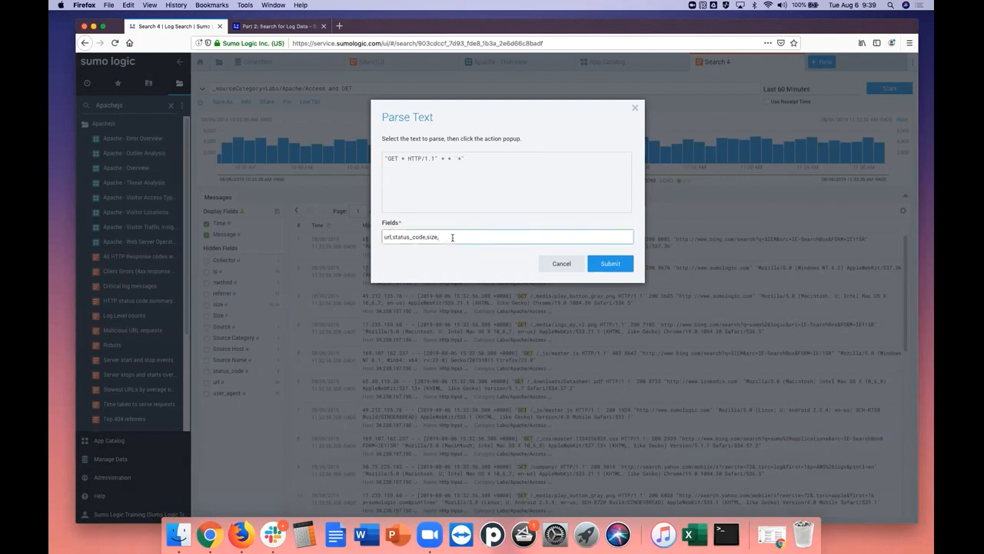
type("referrer")
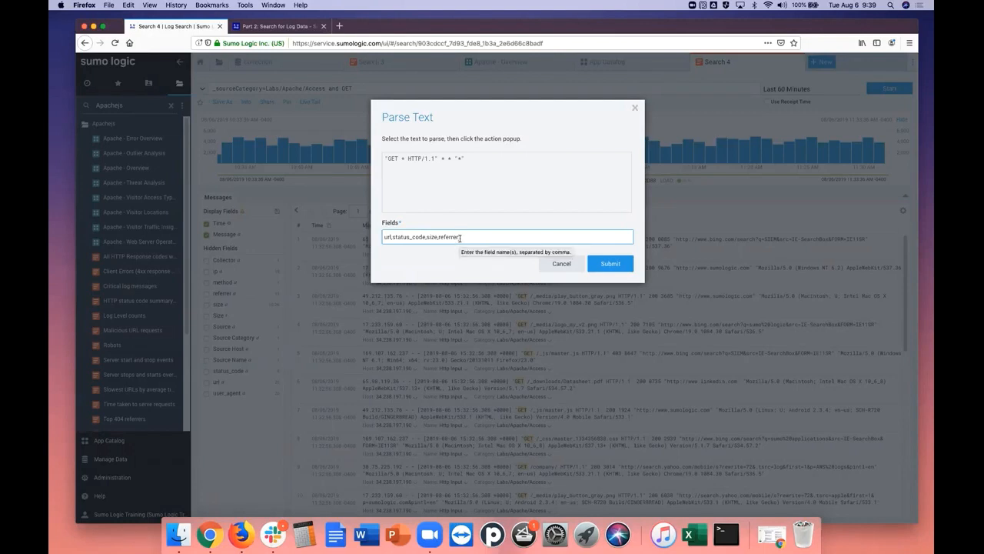
left_click(607, 265)
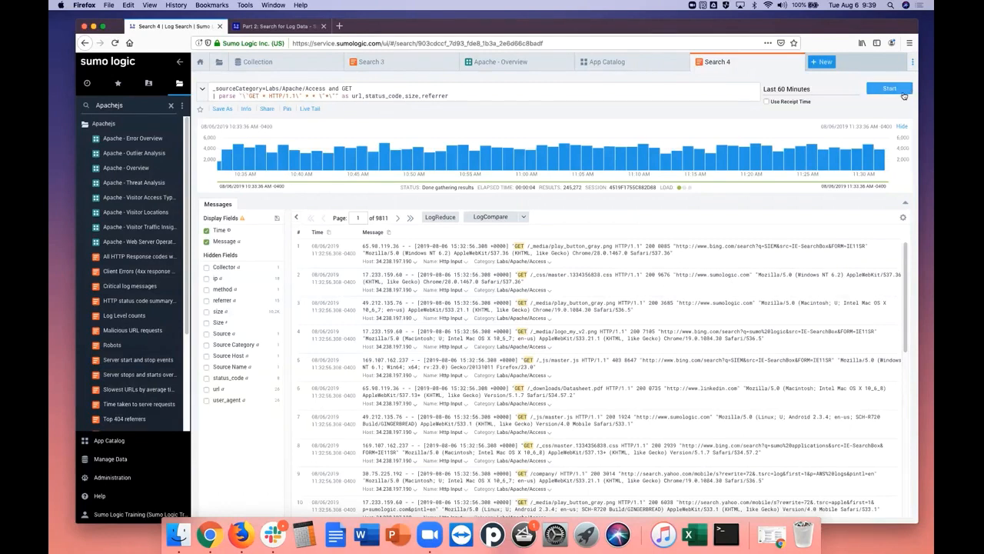
Copy the parse line ending in "as url,status_code,size,referrer" from the query shown after step 9 of the tutorial
left_click(253, 26)
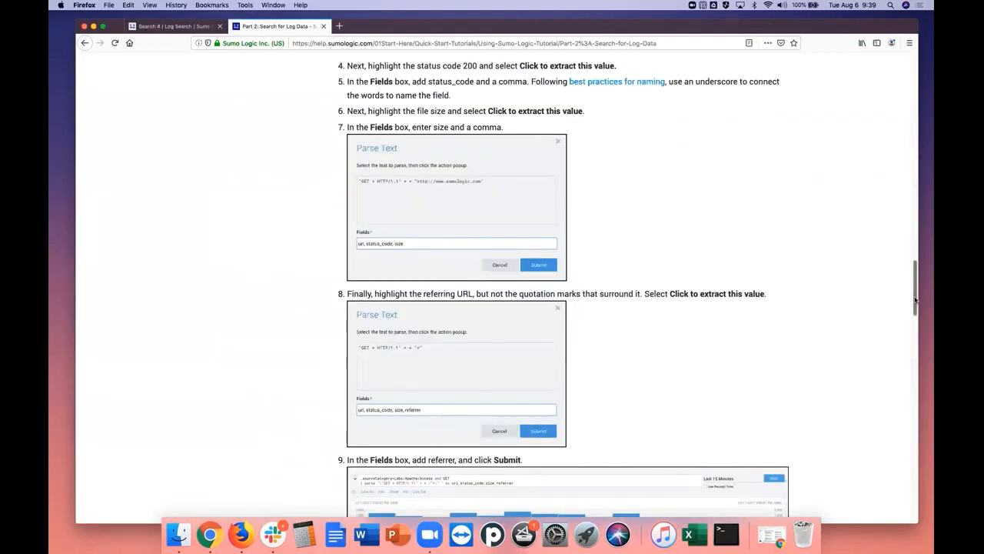
left_click_drag(914, 300, 912, 371)
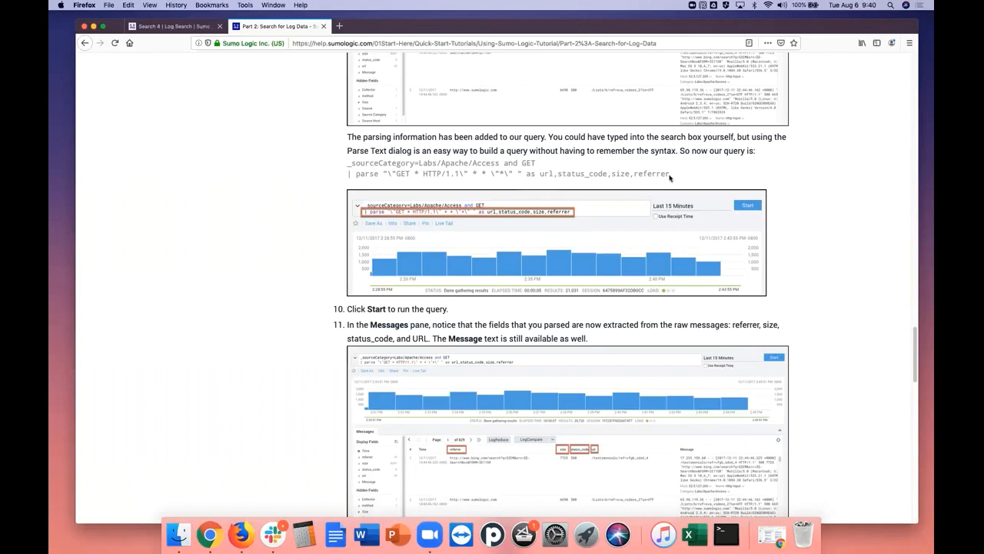
left_click_drag(671, 176, 340, 177)
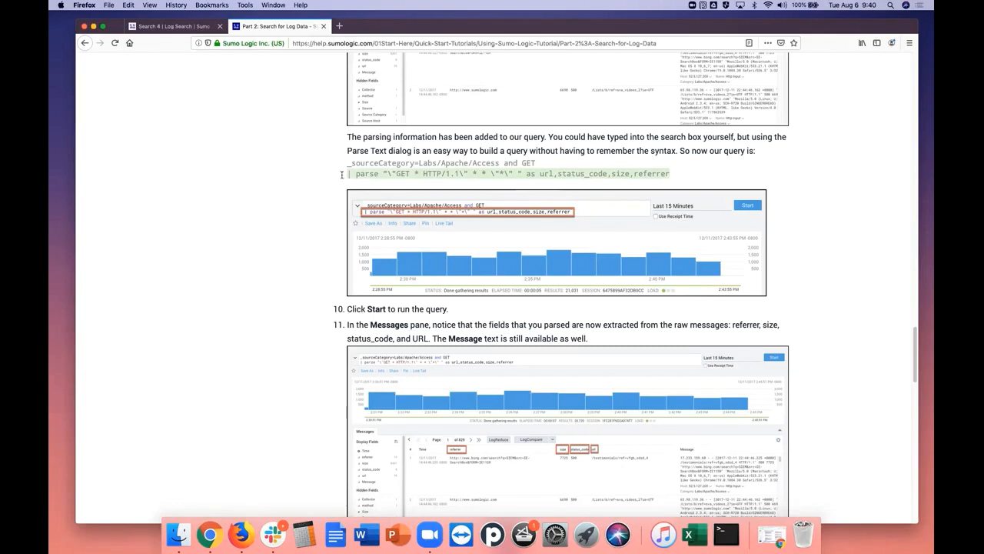
right_click(409, 174)
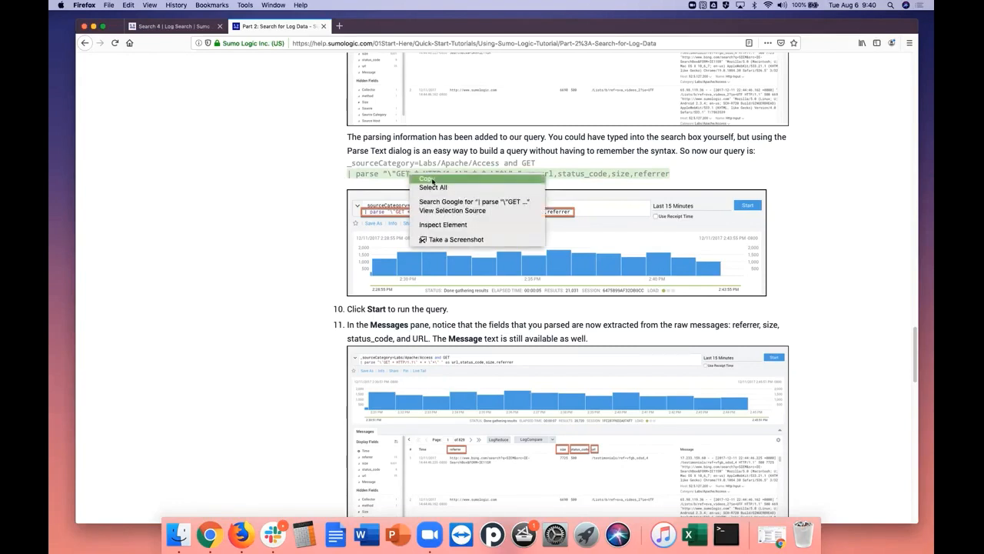
left_click(432, 180)
Paste the copied parse line into the Search 4 query on a new line below "_sourceCategory=Labs/Apache/Access and GET"
left_click(181, 29)
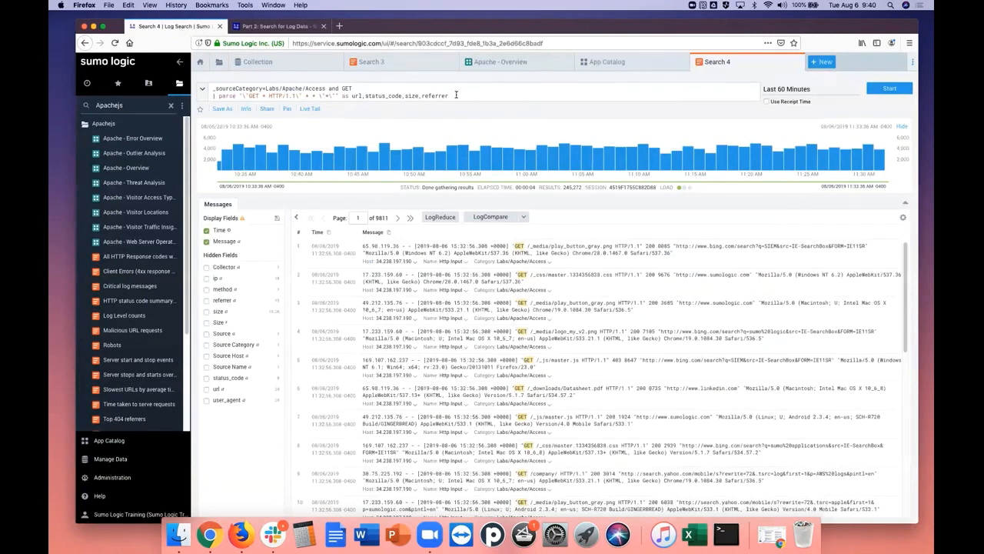
left_click(366, 87)
key("Return")
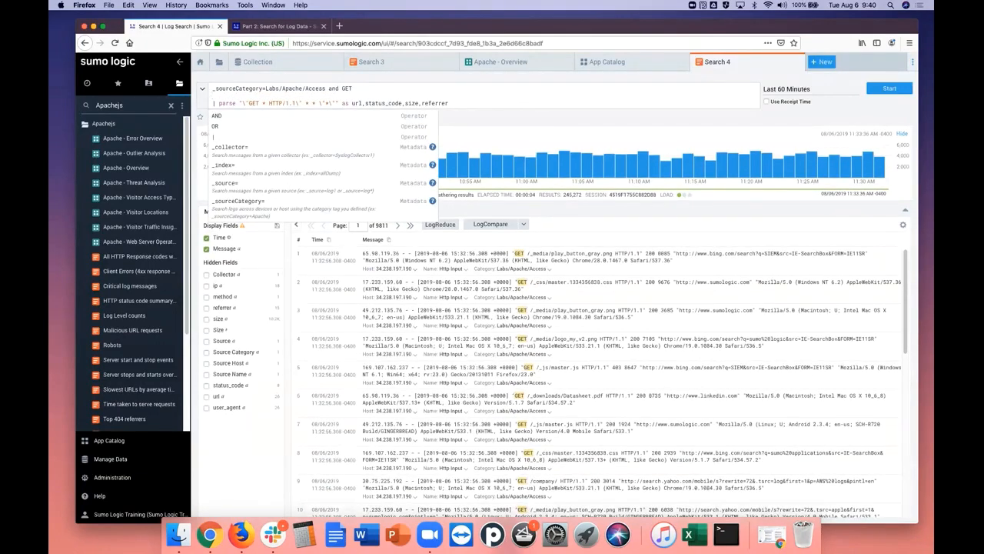
right_click(353, 92)
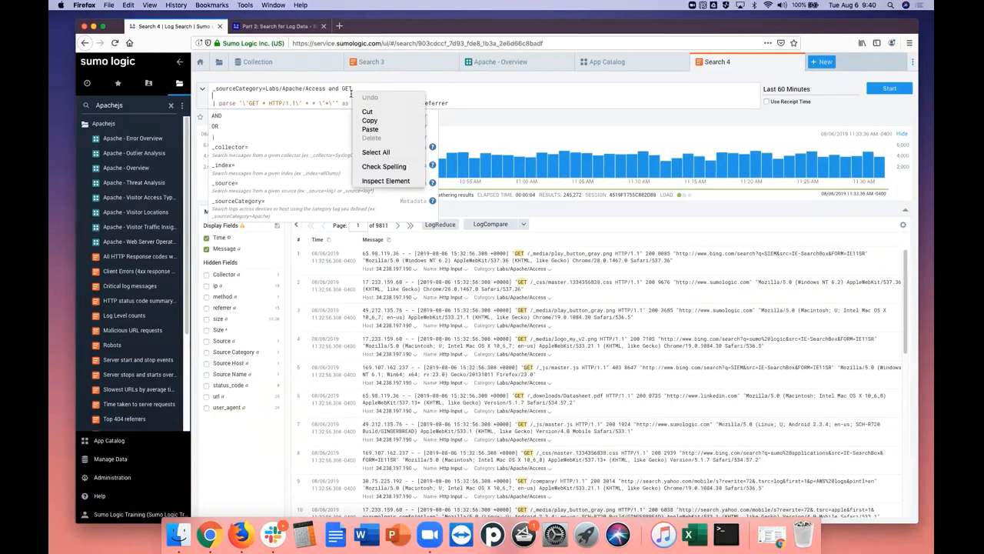
left_click(370, 129)
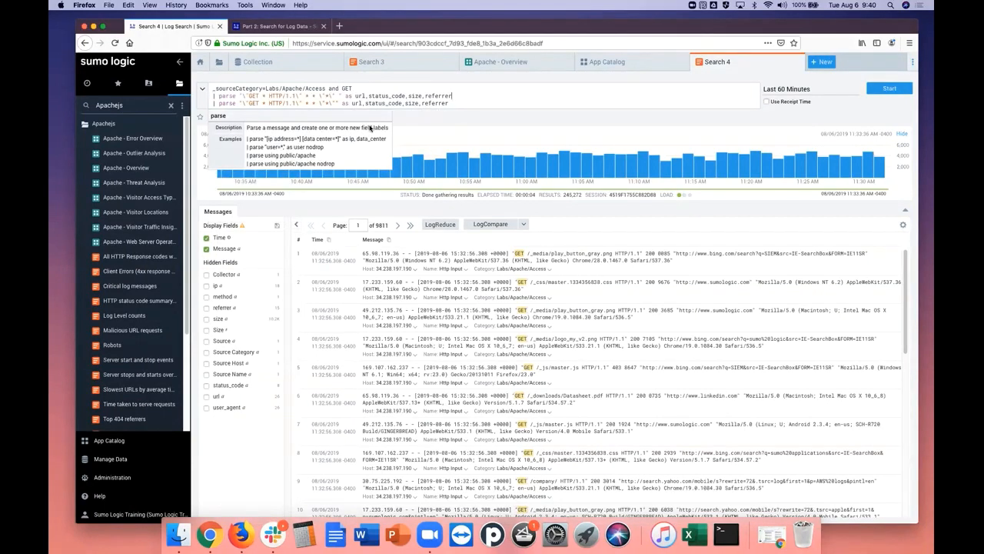
Comment out the pasted parse line with // and run the query
left_click(213, 96)
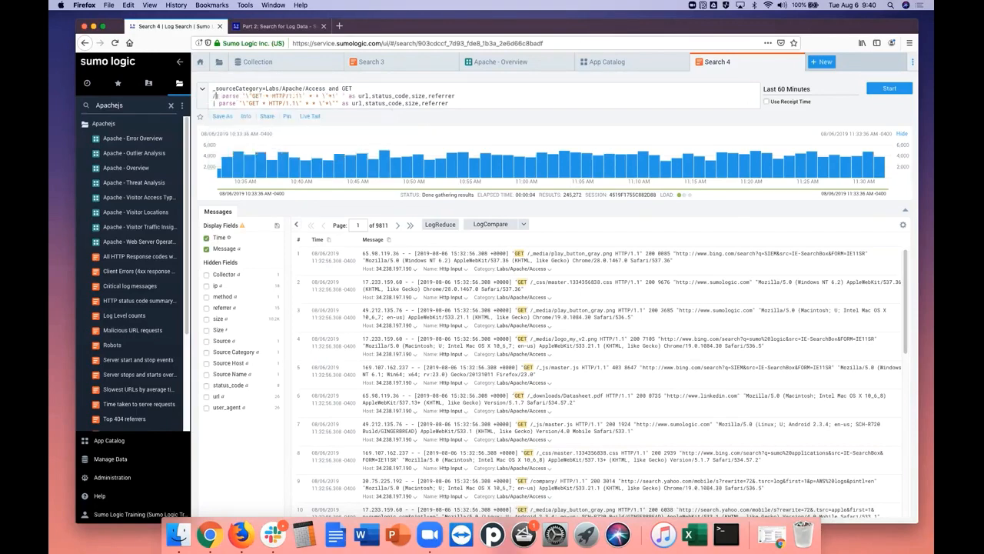
type("//")
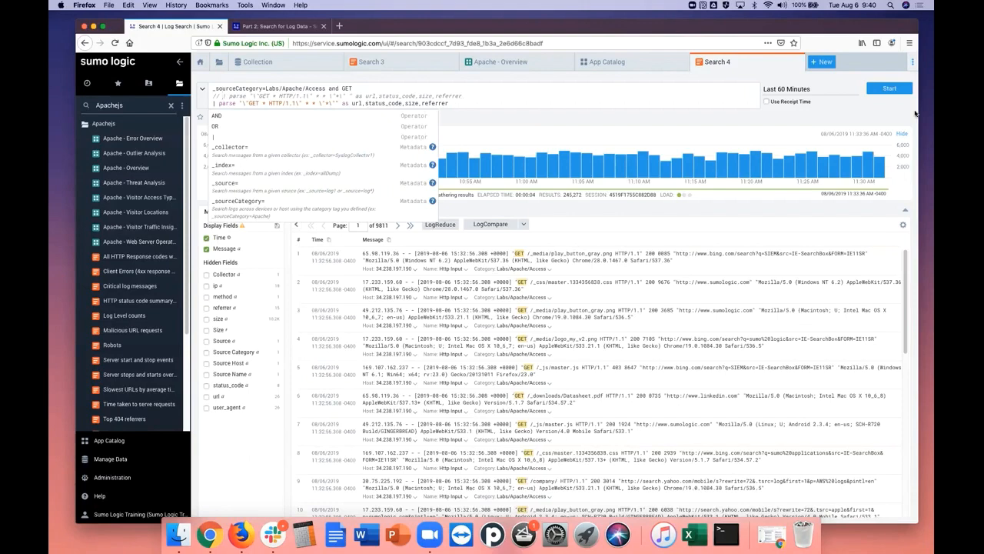
left_click(894, 90)
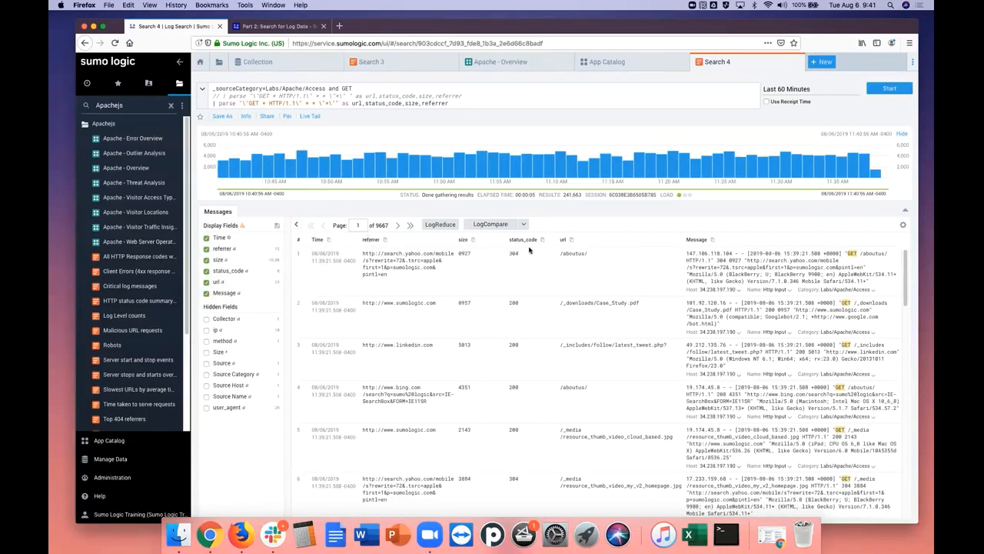
Examine the top values of the parsed referrer, size and status_code fields
left_click(222, 249)
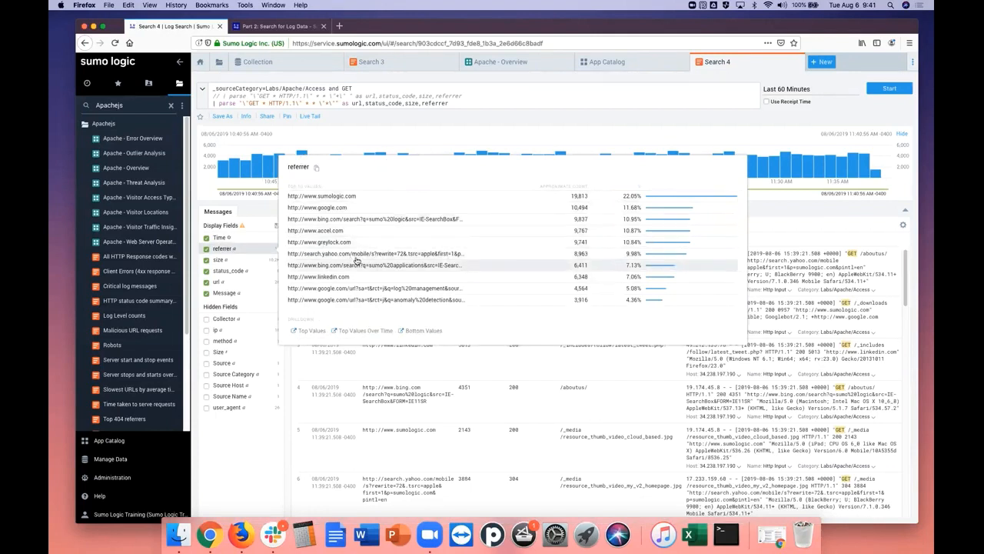
left_click(228, 261)
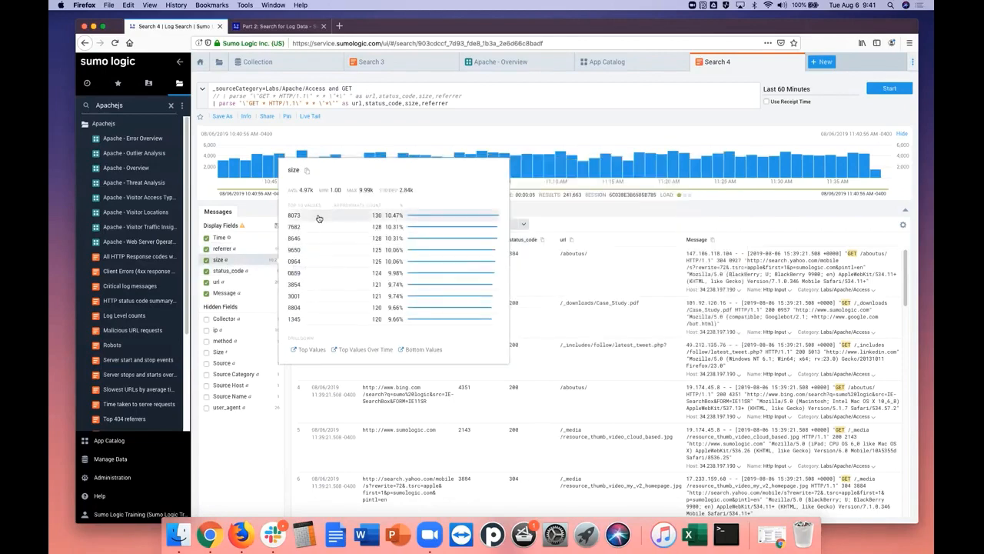
left_click(231, 272)
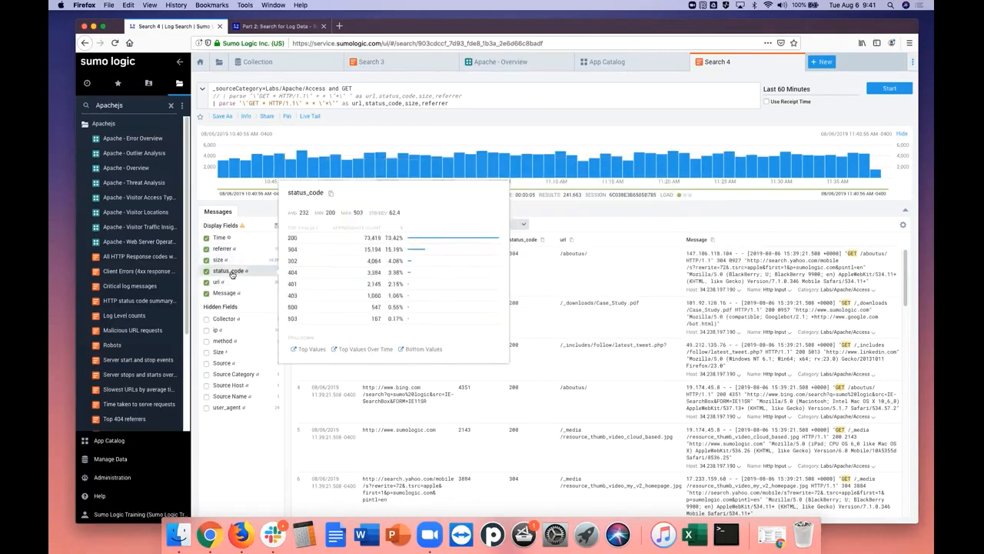
left_click(231, 239)
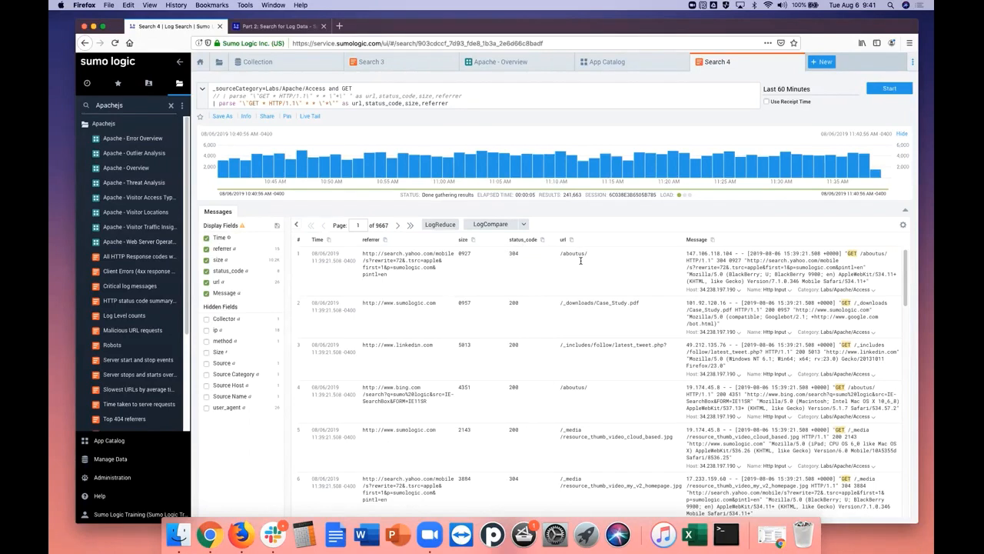
Read the tutorial's "Save the search" section, including the name, query, time range and save location settings
left_click(271, 27)
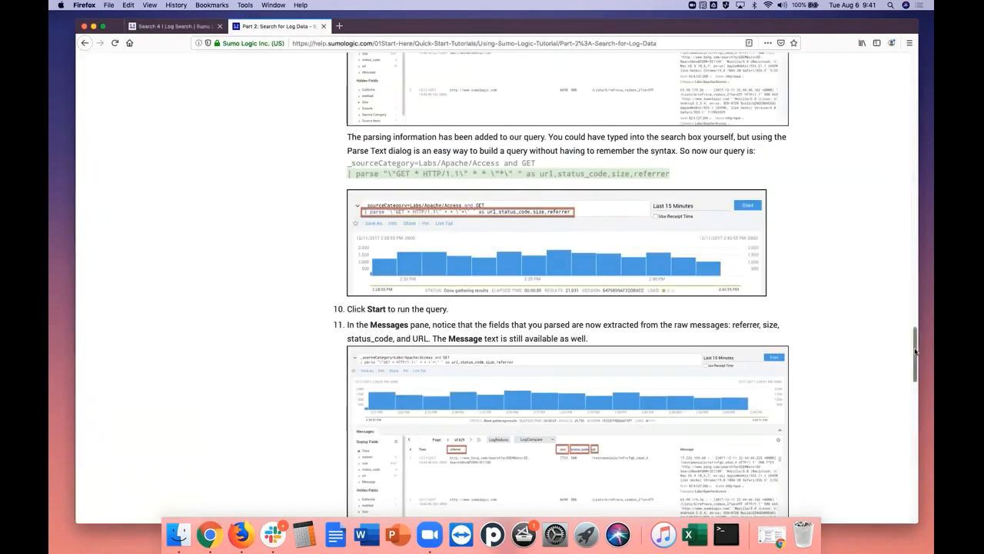
scroll(917, 360, "down", 1)
left_click_drag(917, 360, 916, 413)
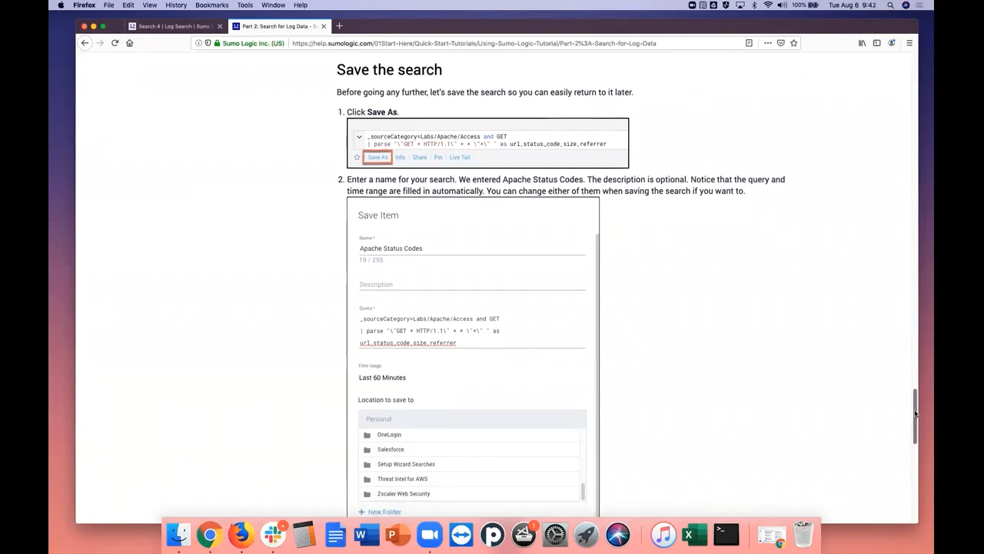
scroll(915, 414, "down", 2)
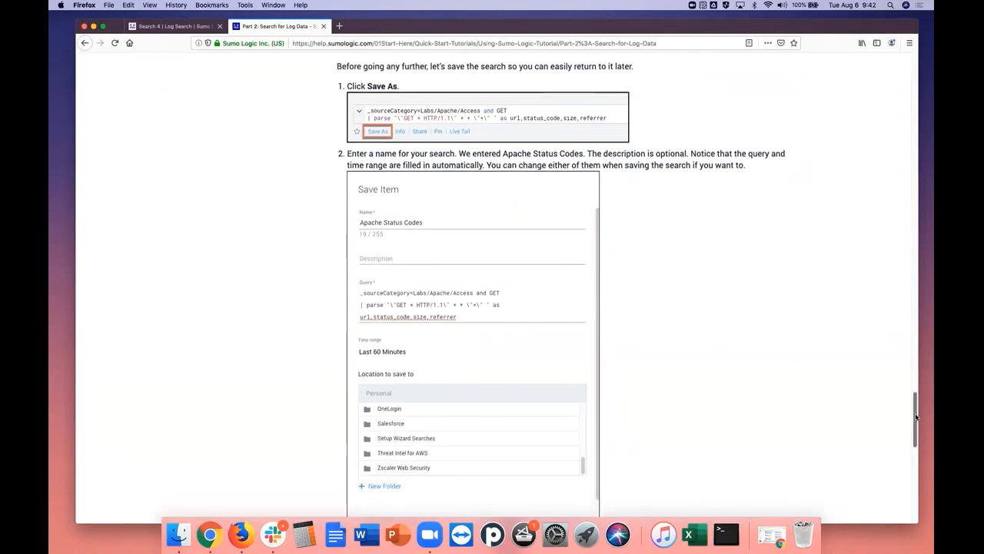
left_click_drag(915, 416, 916, 419)
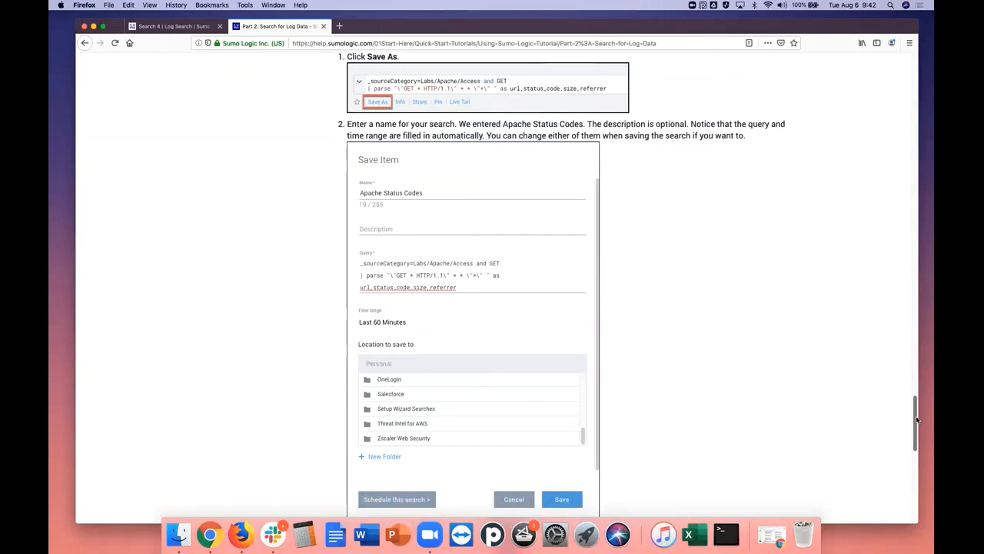
left_click_drag(916, 418, 920, 424)
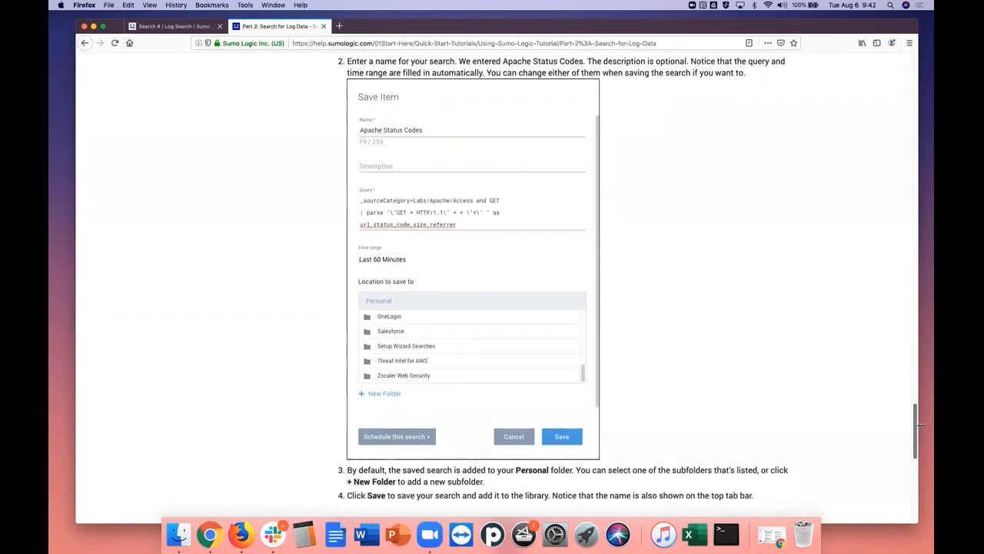
Start saving the Search 4 query under the name "Search 4js" and review its description, time range and folder options
left_click(175, 28)
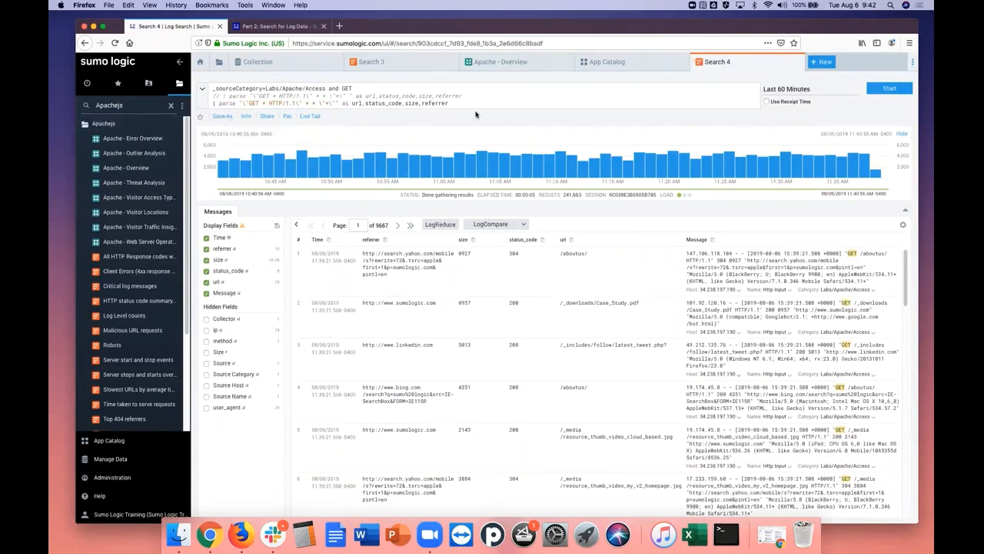
left_click(222, 116)
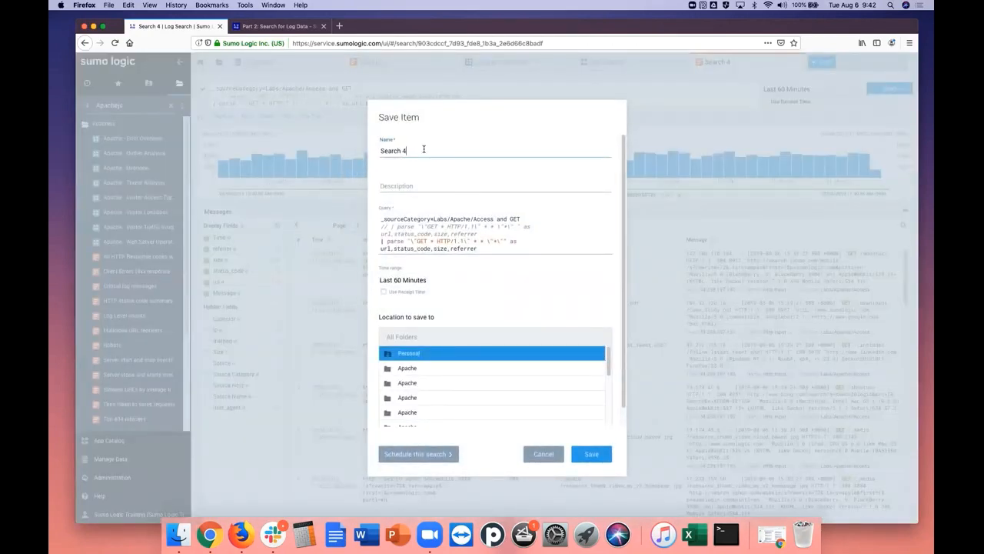
type("js")
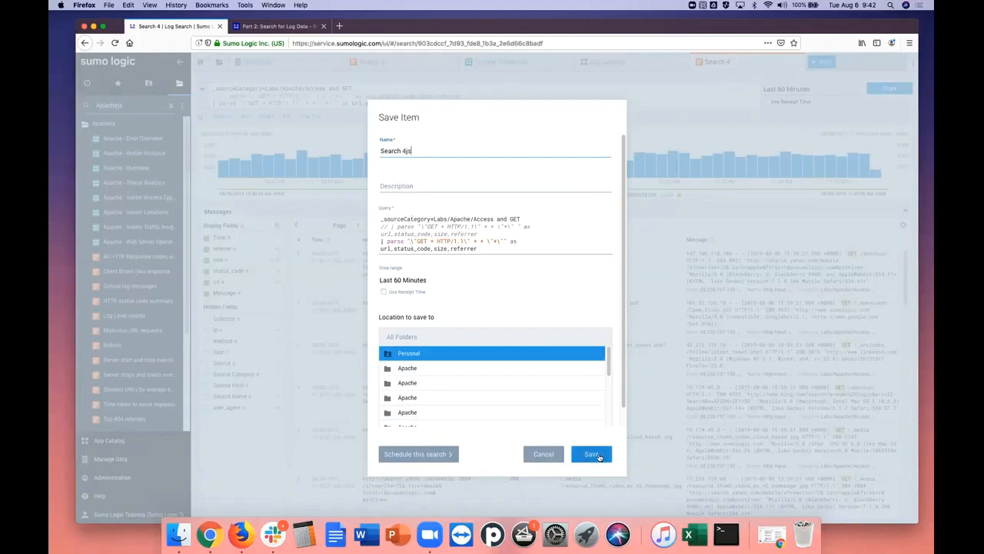
left_click(392, 182)
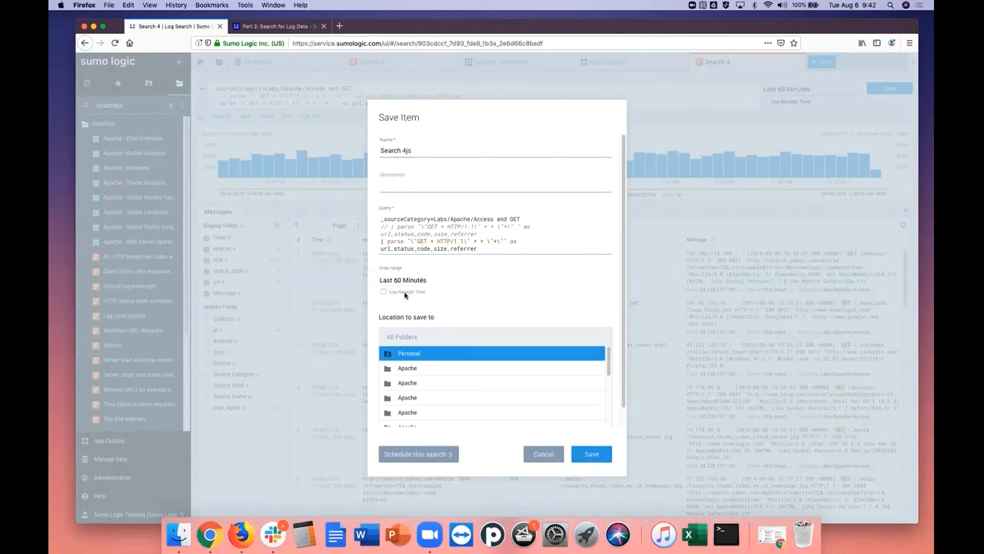
scroll(626, 307, "down", 1)
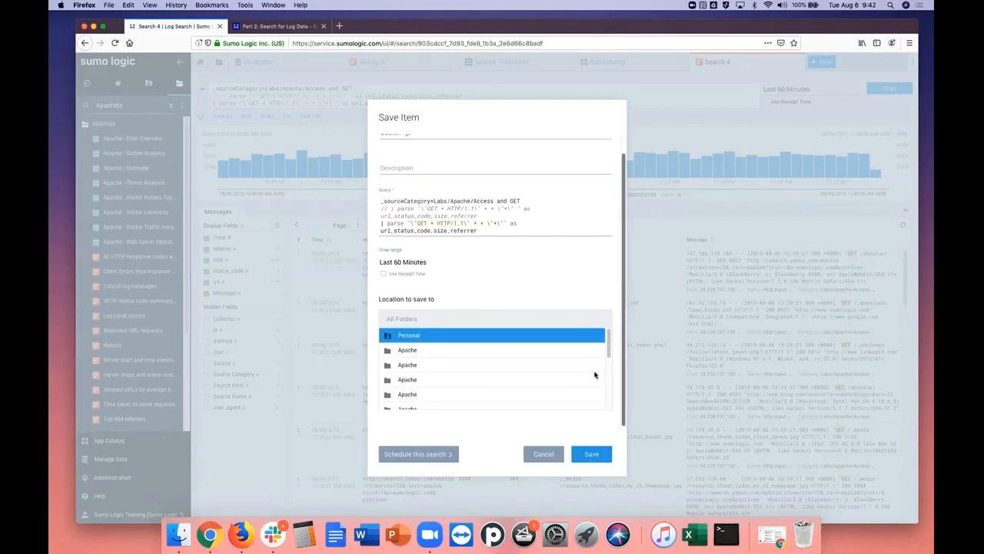
Try scheduling the search to run every 2 hours with a Script Action alert, and cancel the save
left_click(412, 455)
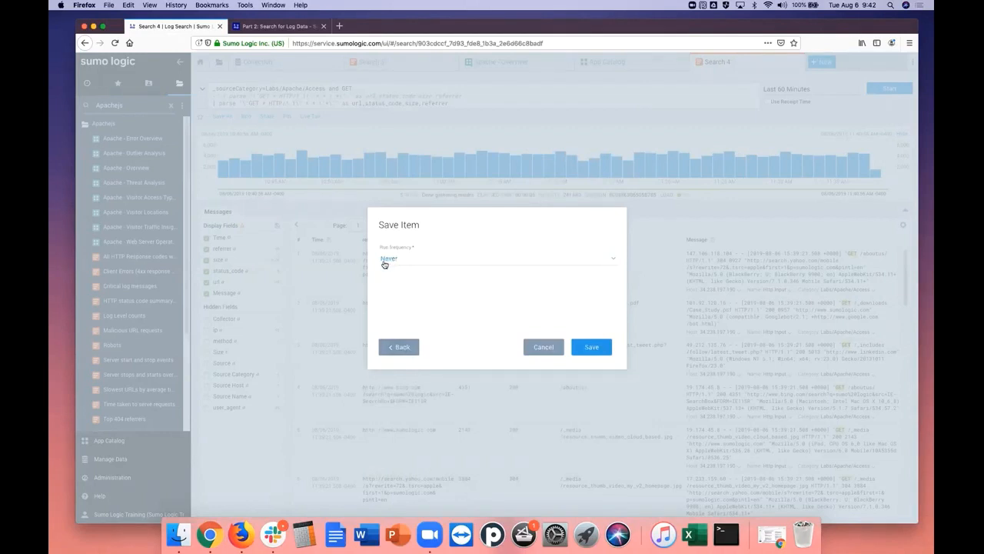
left_click(615, 259)
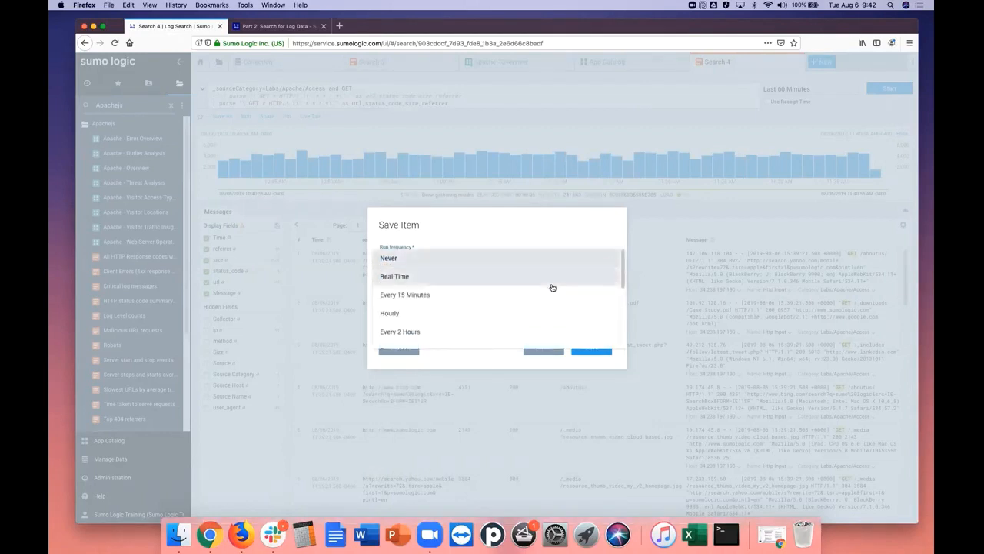
left_click(430, 332)
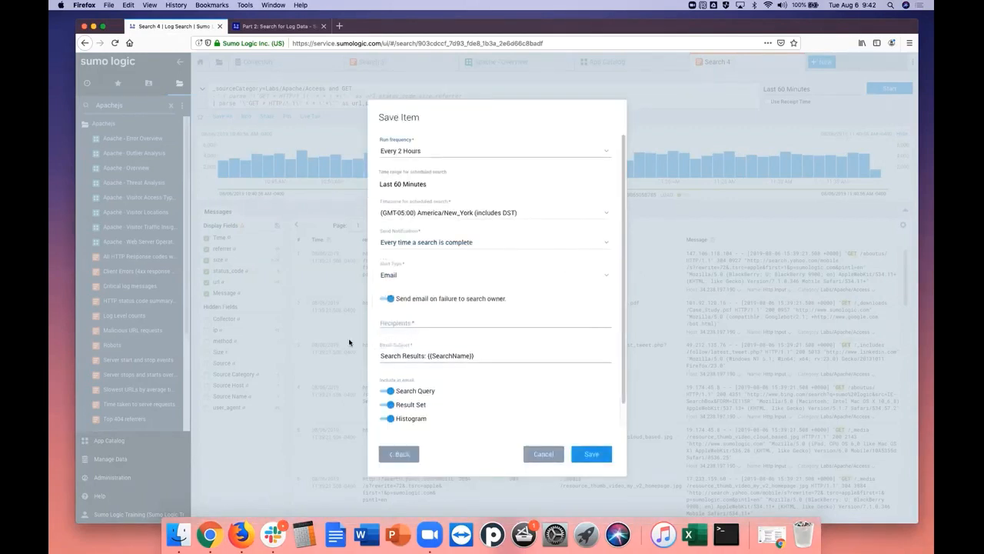
left_click(399, 277)
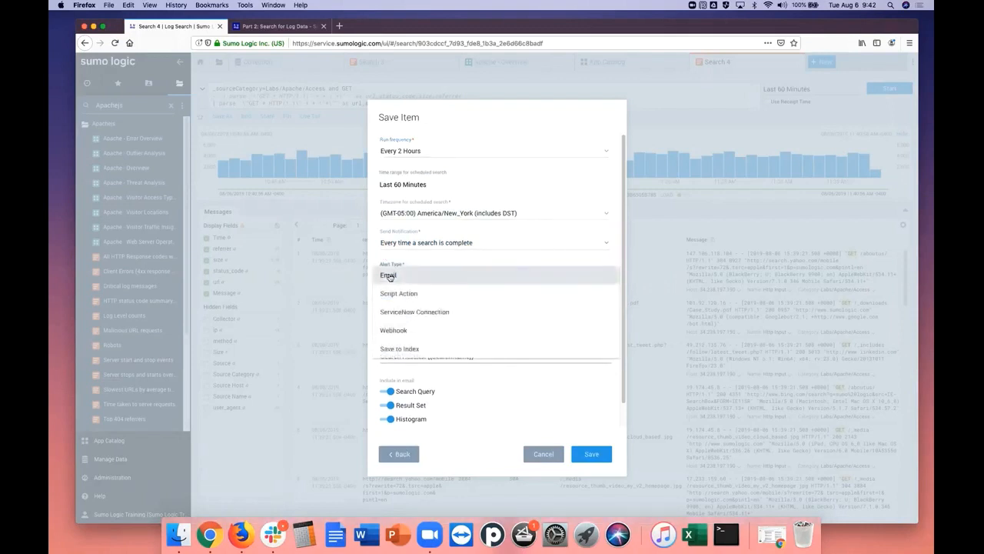
left_click(402, 293)
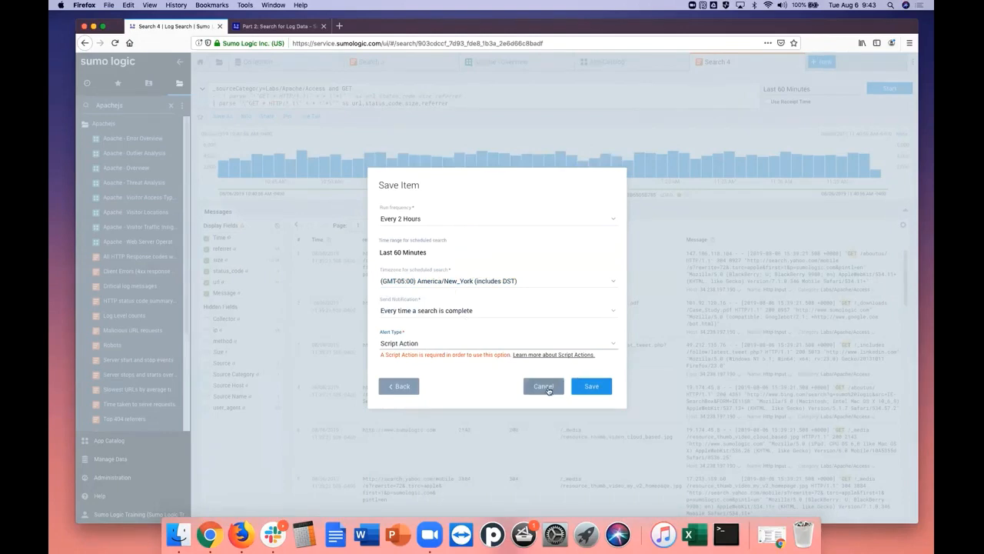
left_click(549, 388)
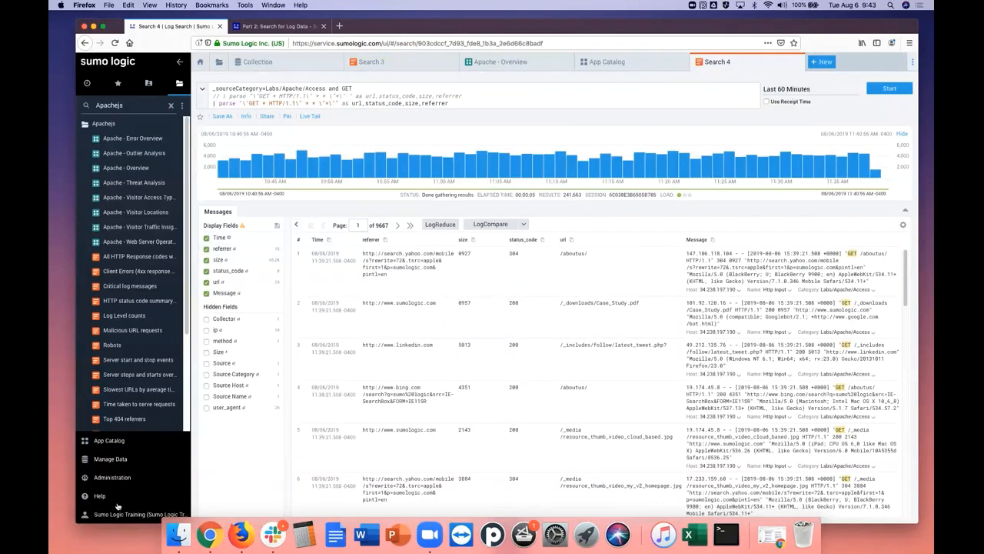
View the metrics monitors on the Alerts page and return to the Search 4 query
left_click(112, 459)
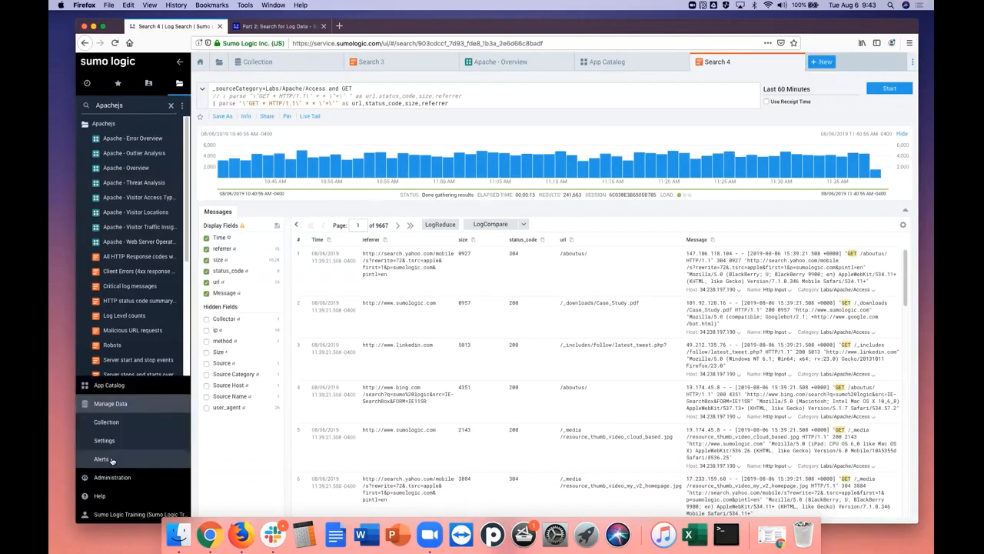
left_click(105, 460)
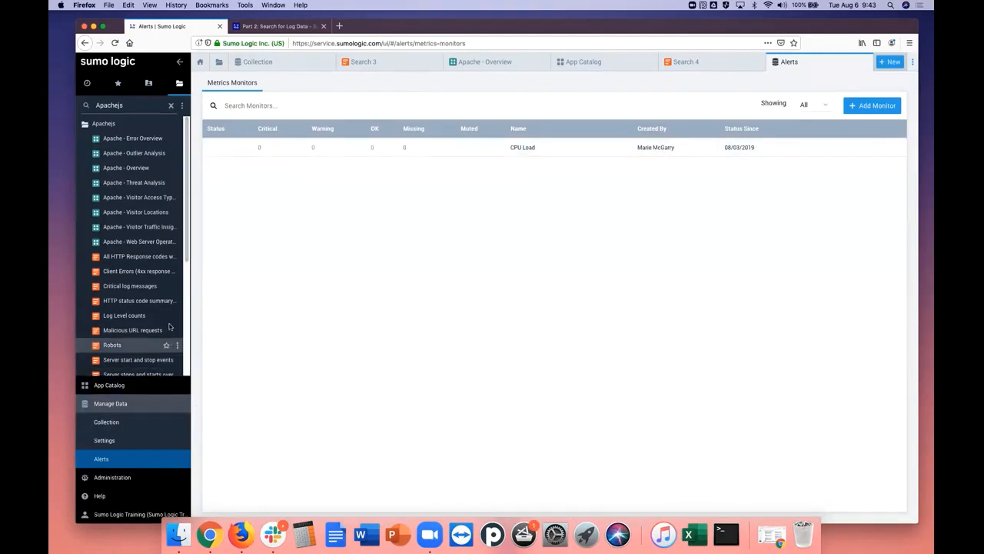
left_click(712, 66)
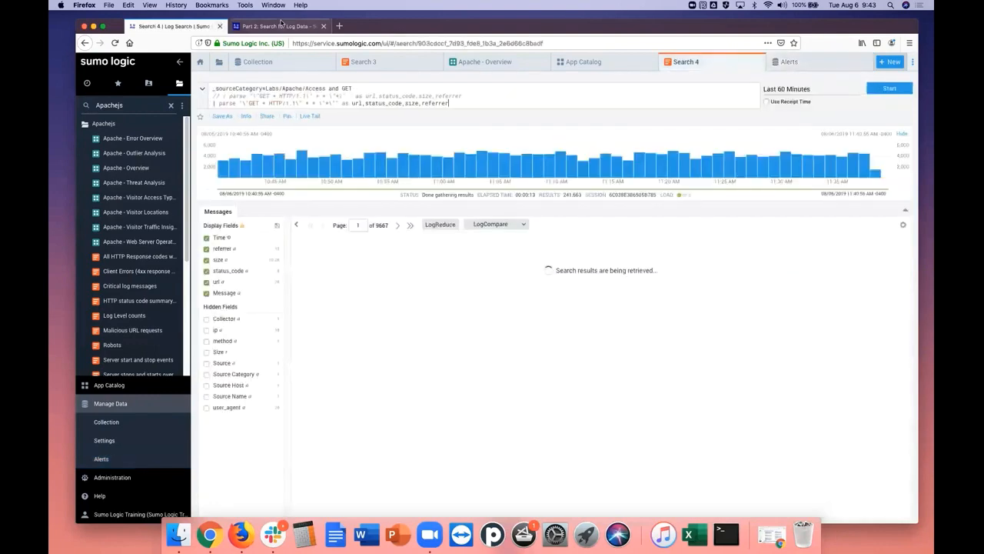
Read the tutorial's final save instructions and the Part 2 summary
key("ctrl+Tab")
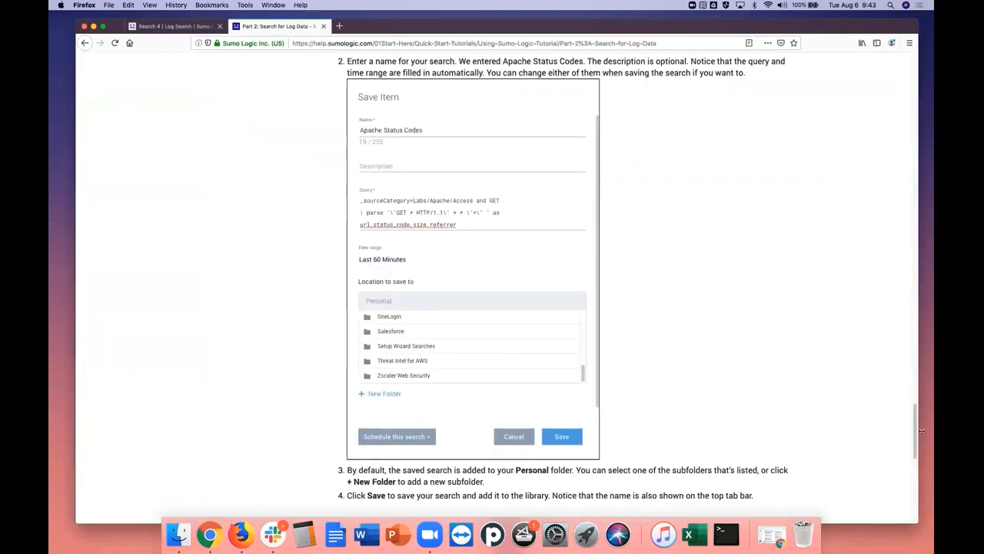
left_click_drag(916, 433, 916, 465)
scroll(916, 465, "down", 1)
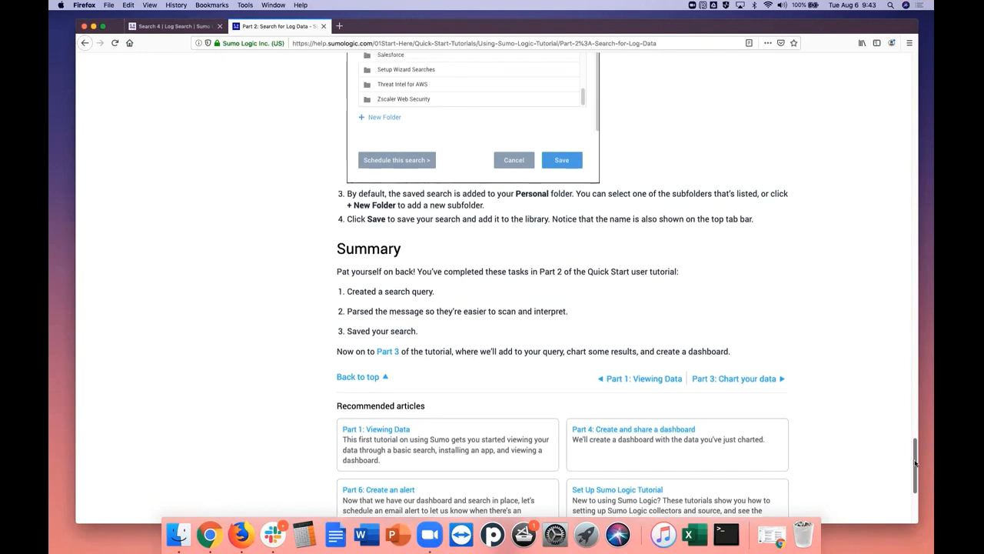
Open Part 3 of the tutorial, "Chart your data", at the instructions for aggregating search results
mouse_move(916, 467)
left_mouse_down()
mouse_move(916, 431)
mouse_move(916, 504)
mouse_move(916, 466)
left_mouse_up()
left_click(738, 379)
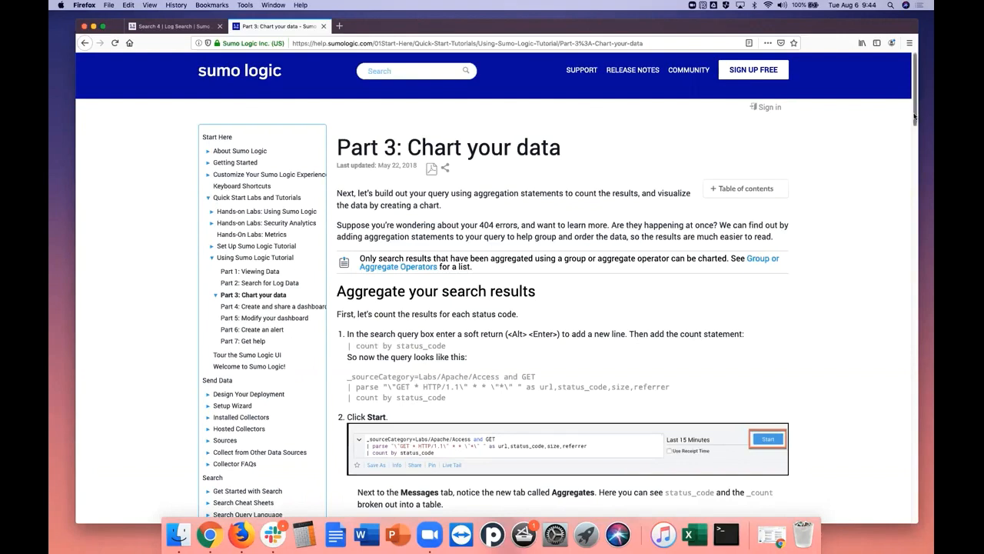
left_click_drag(914, 115, 913, 152)
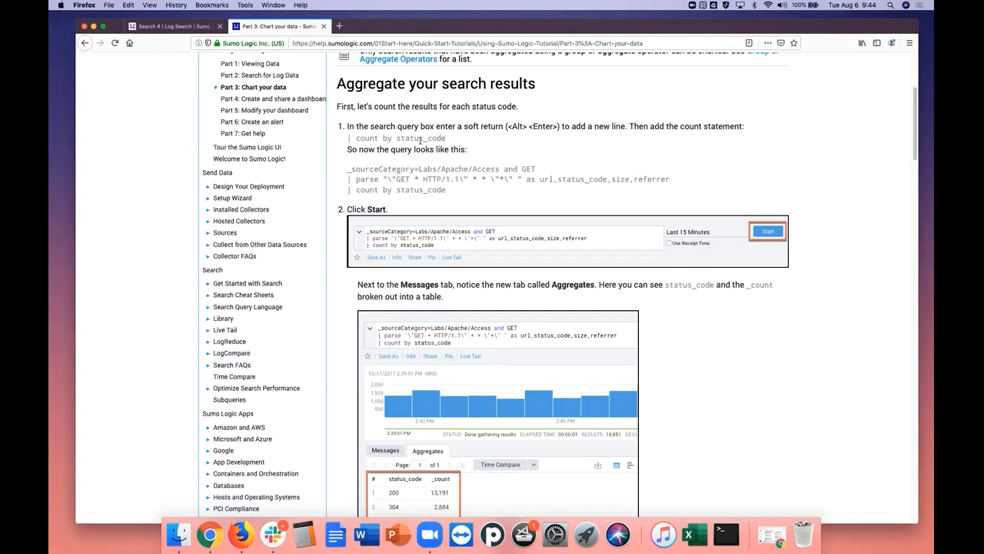
Copy the tutorial's "| count by status_code" statement into a new last line of the Search 4 query
left_click_drag(420, 138, 345, 143)
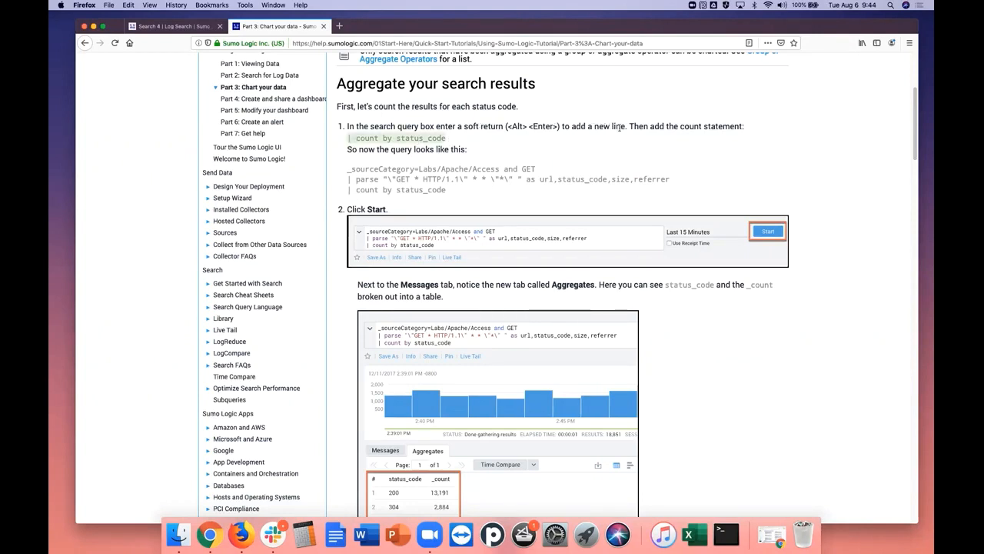
right_click(443, 139)
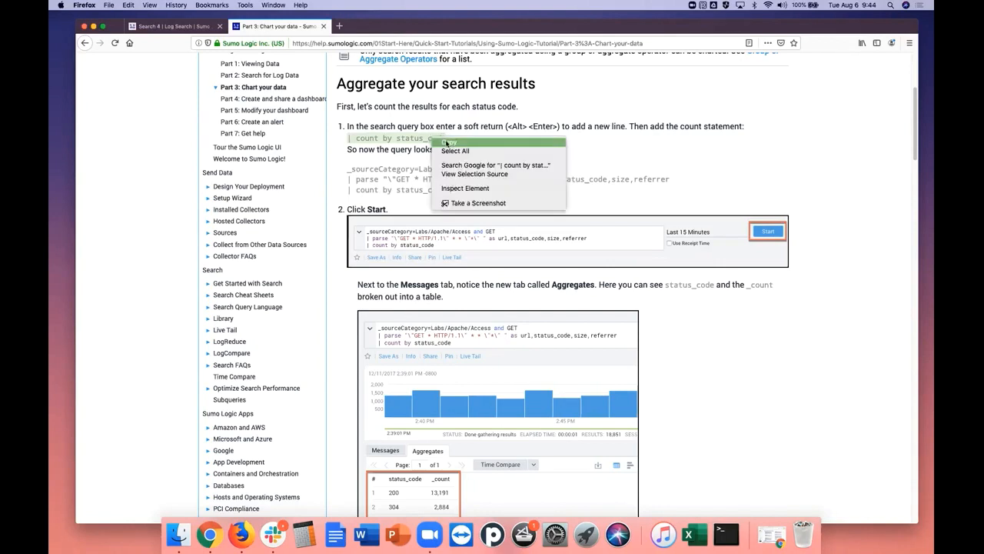
left_click(448, 142)
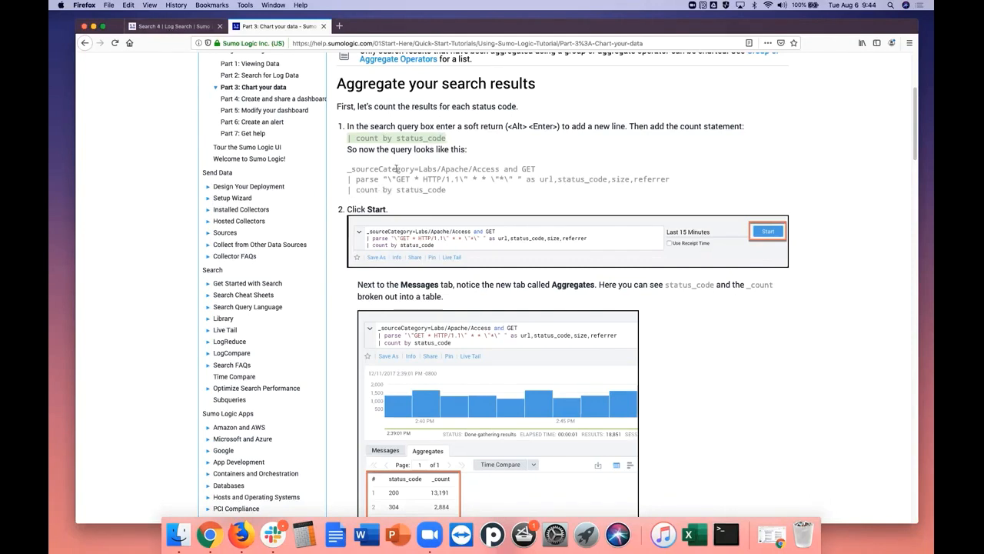
left_click(173, 28)
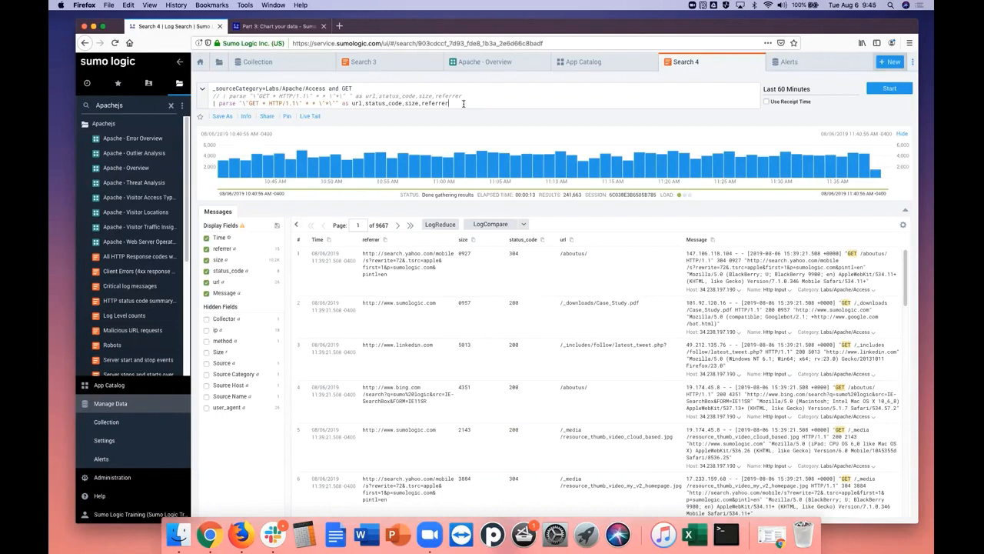
key("shift+Return")
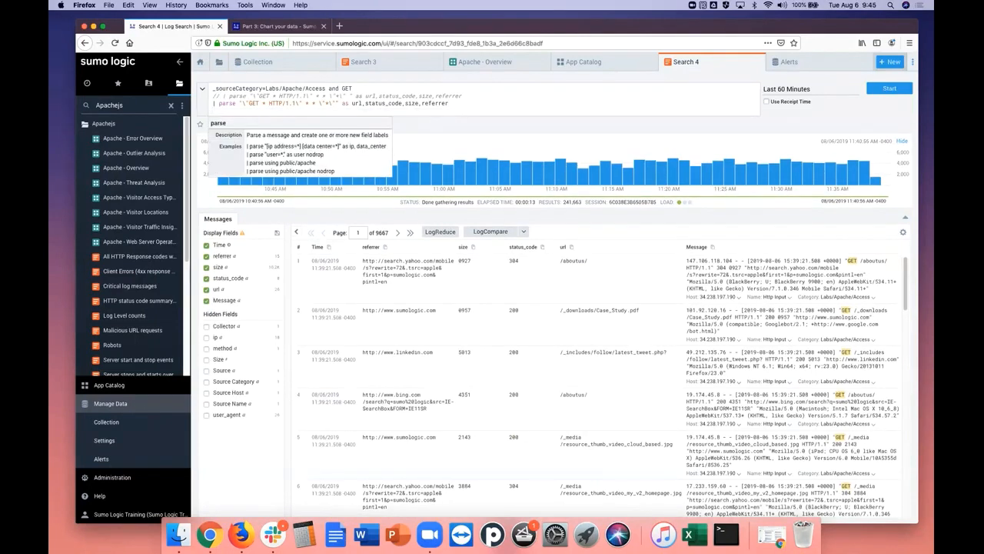
right_click(297, 111)
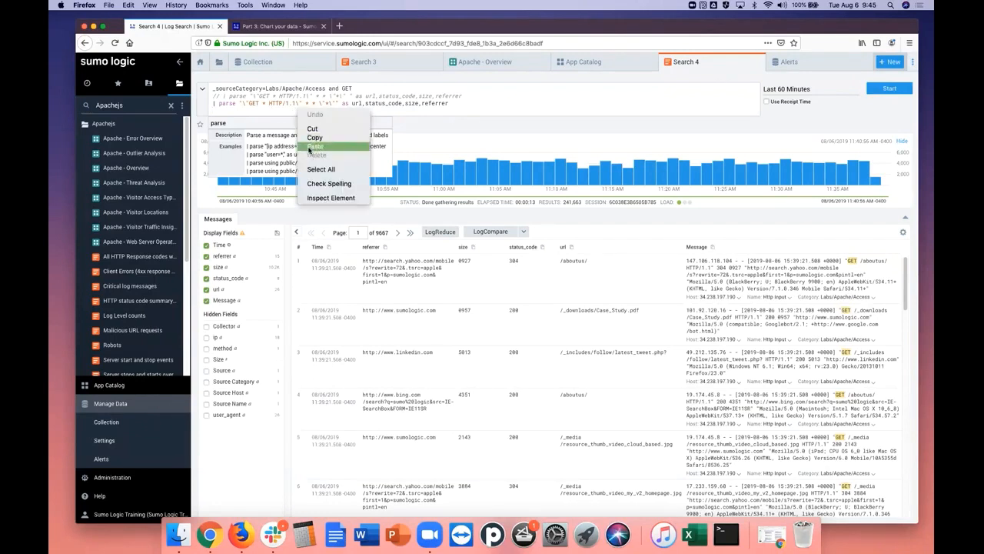
left_click(315, 146)
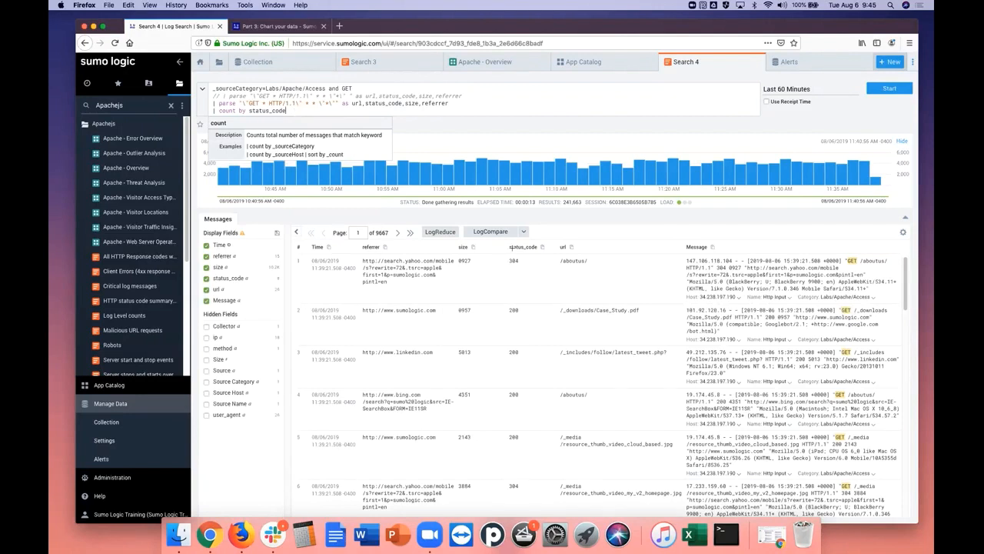
Run the Search 4 query and compare its raw messages with the aggregated counts per status code
left_click(890, 89)
left_click(889, 89)
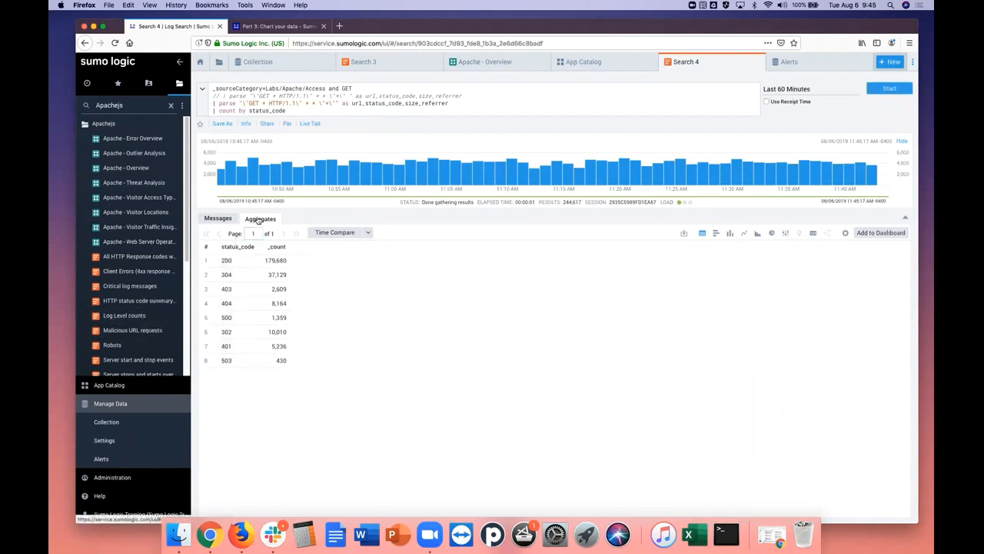
left_click(218, 220)
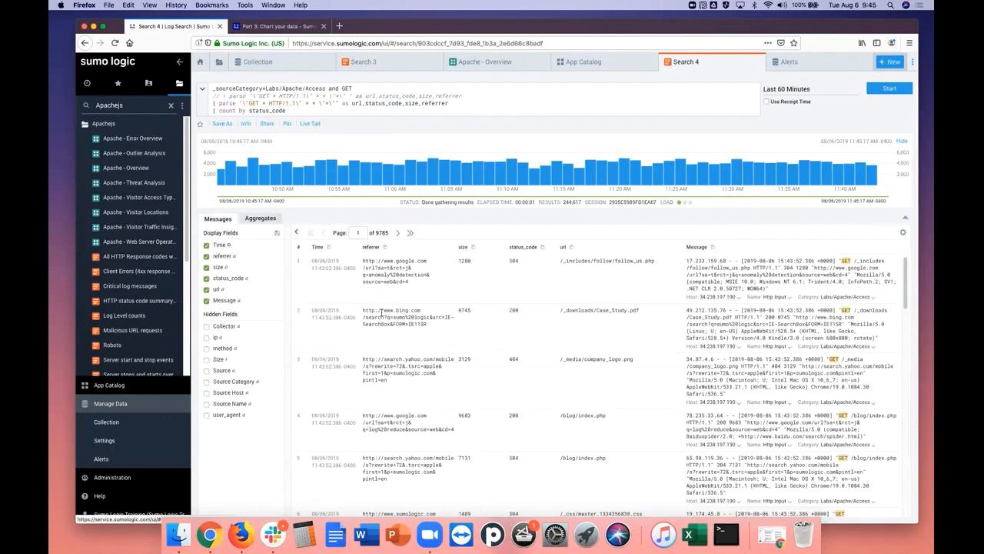
left_click(264, 222)
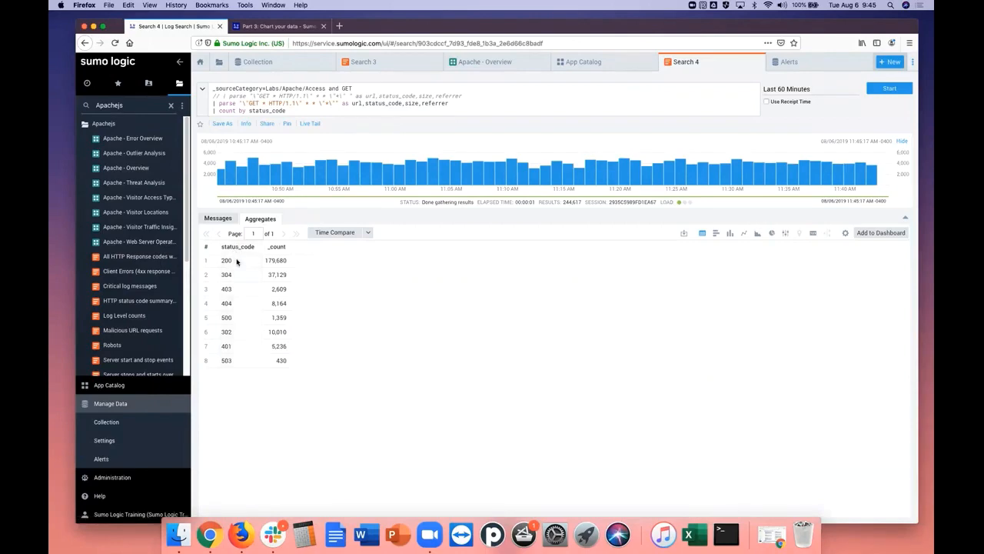
left_click(220, 220)
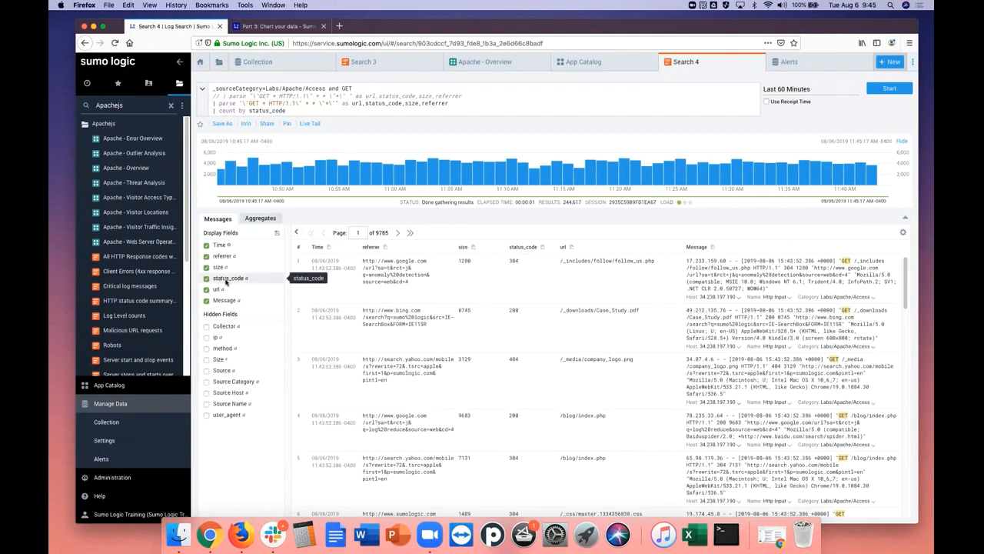
left_click(259, 219)
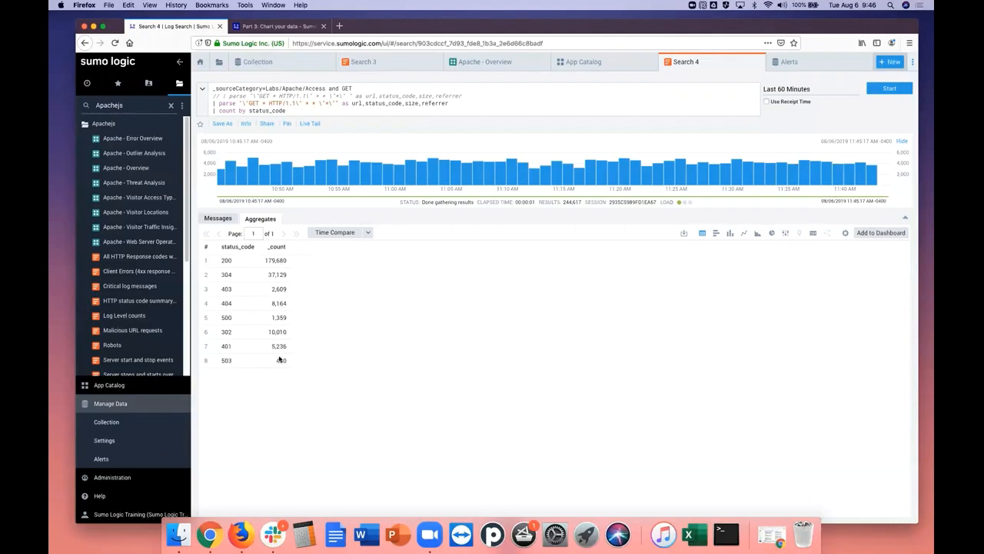
Copy the "| timeslice 1m" line from the tutorial's instructions on counting status codes over time
left_click(279, 26)
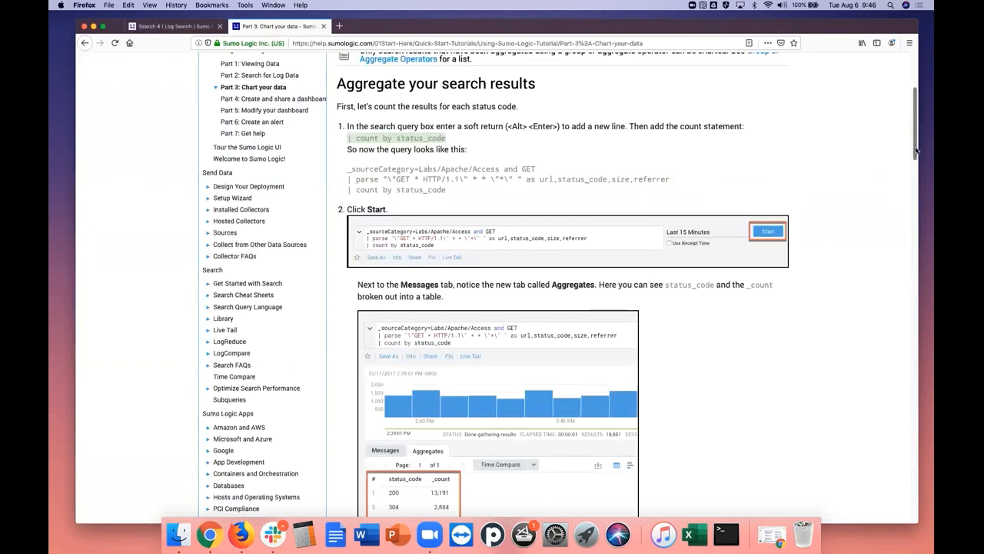
left_click_drag(916, 151, 916, 210)
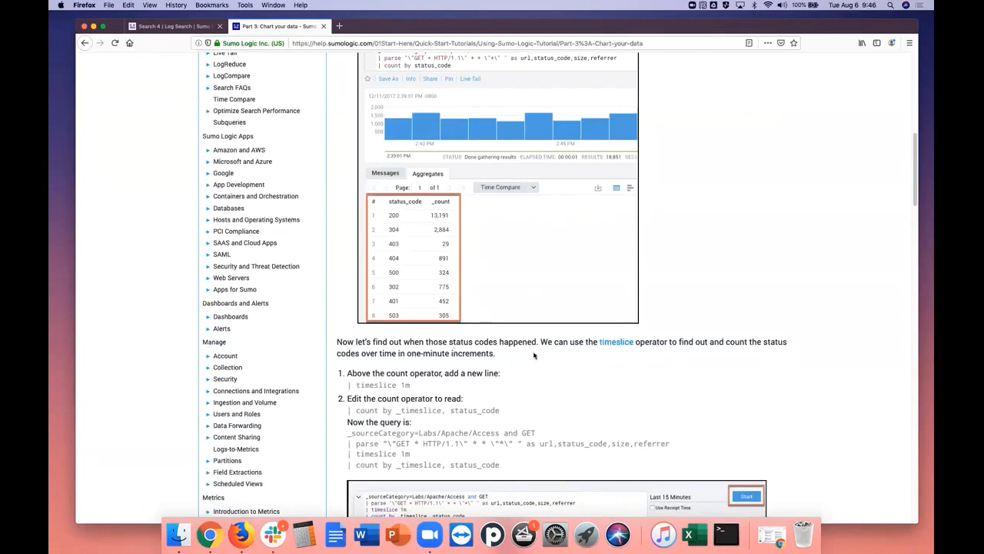
left_click_drag(916, 202, 907, 238)
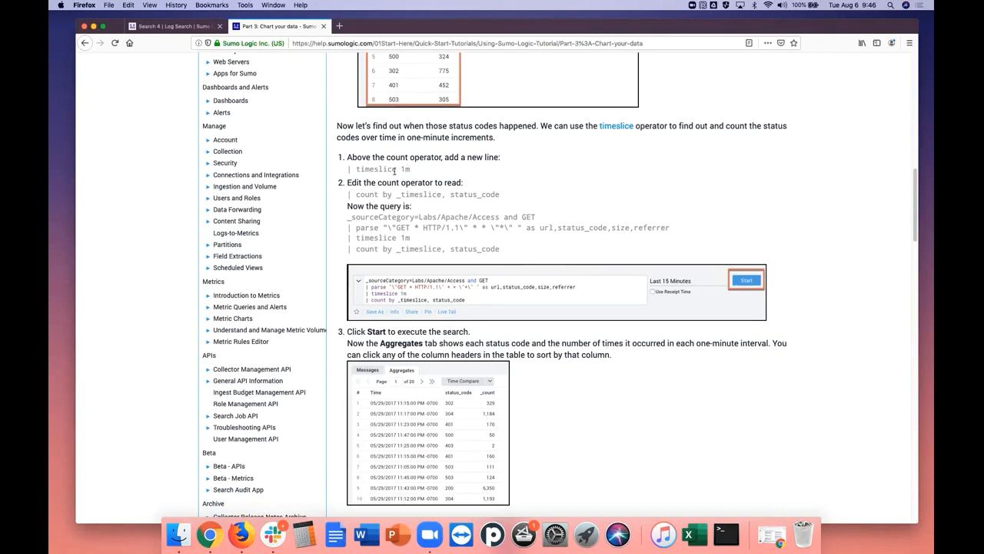
left_click_drag(410, 170, 348, 169)
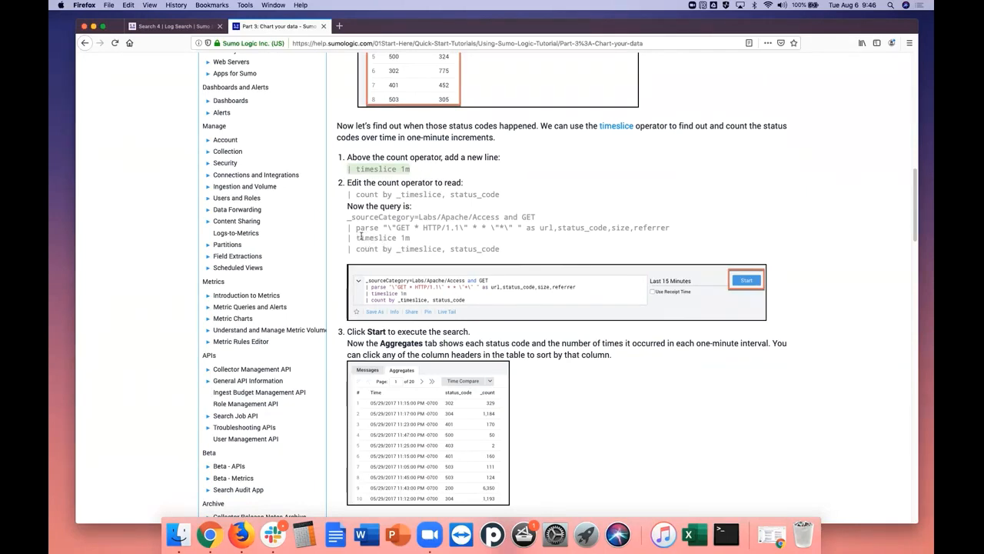
right_click(385, 170)
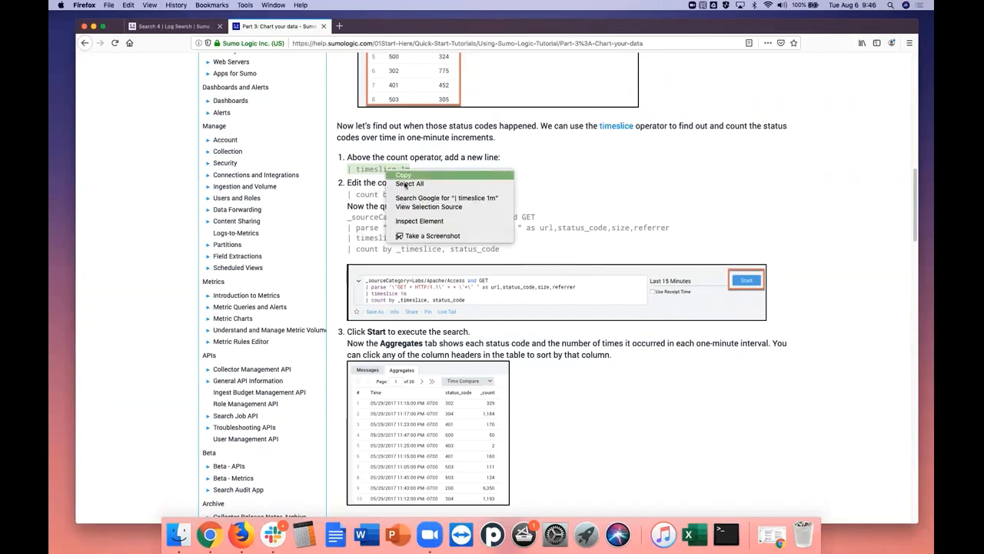
left_click(400, 176)
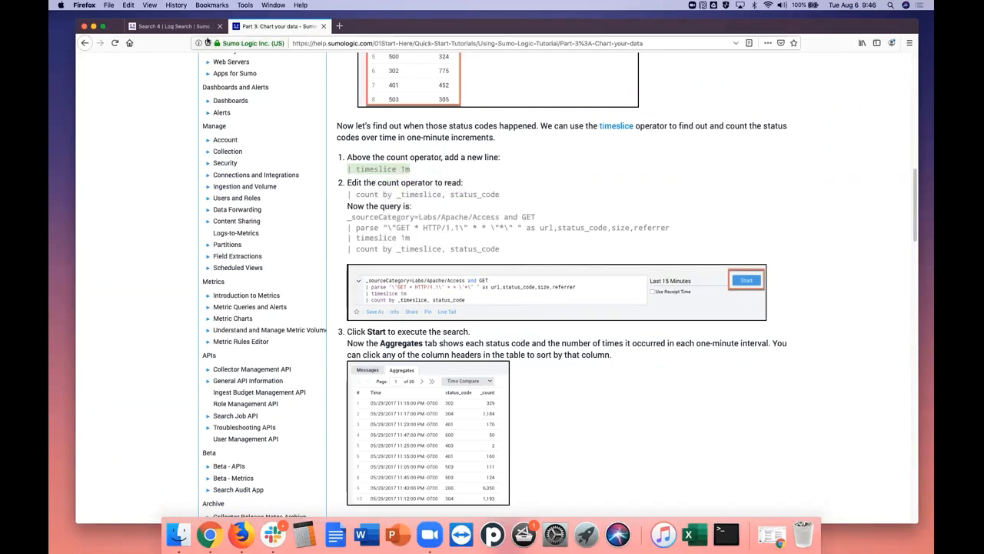
Insert "| timeslice 1m" on a new line above the count statement in Search 4 and run the query
left_click(186, 28)
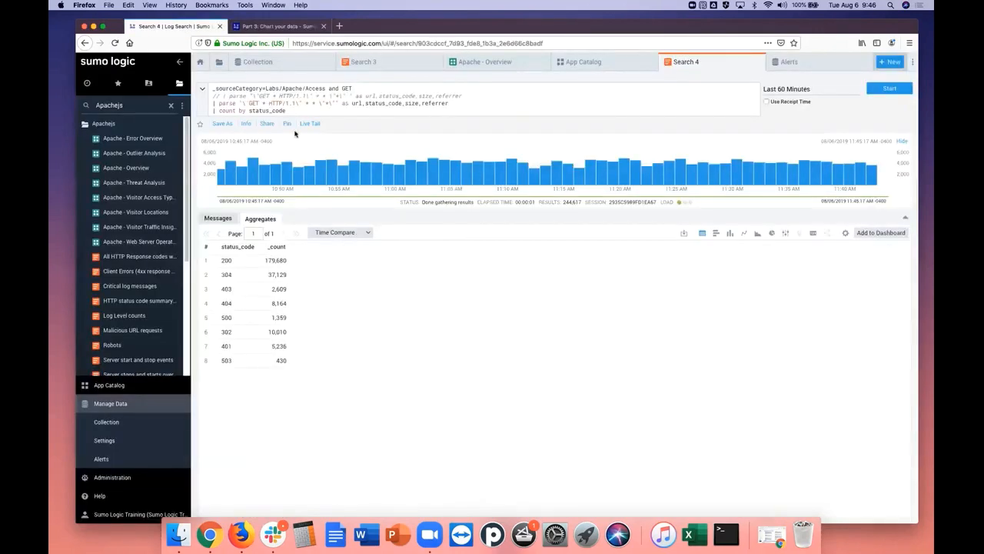
left_click(452, 106)
key("Return")
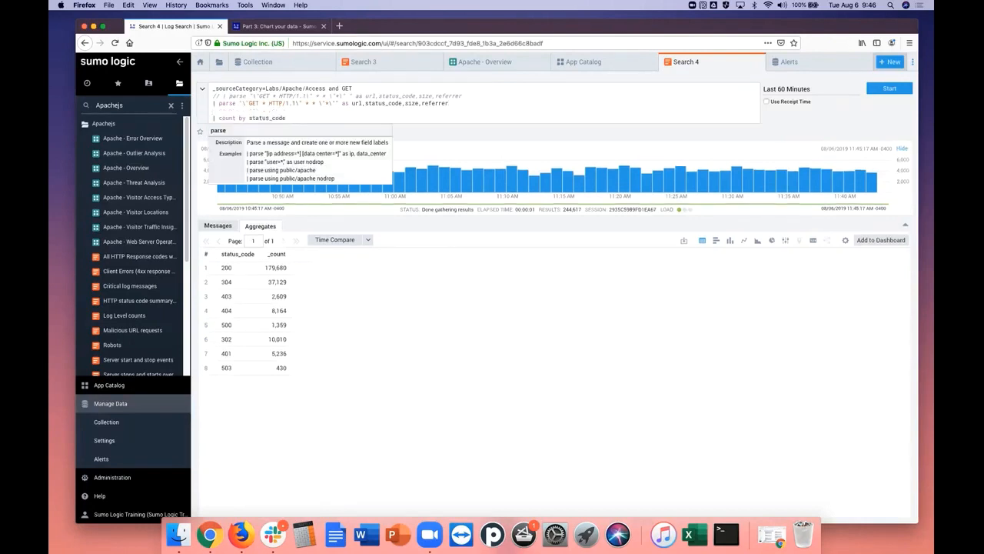
right_click(308, 110)
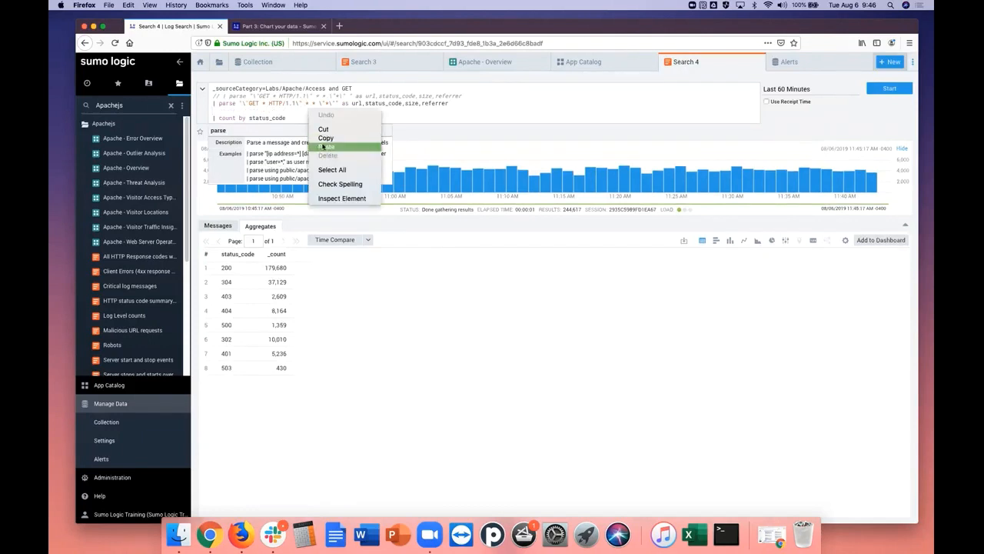
left_click(323, 146)
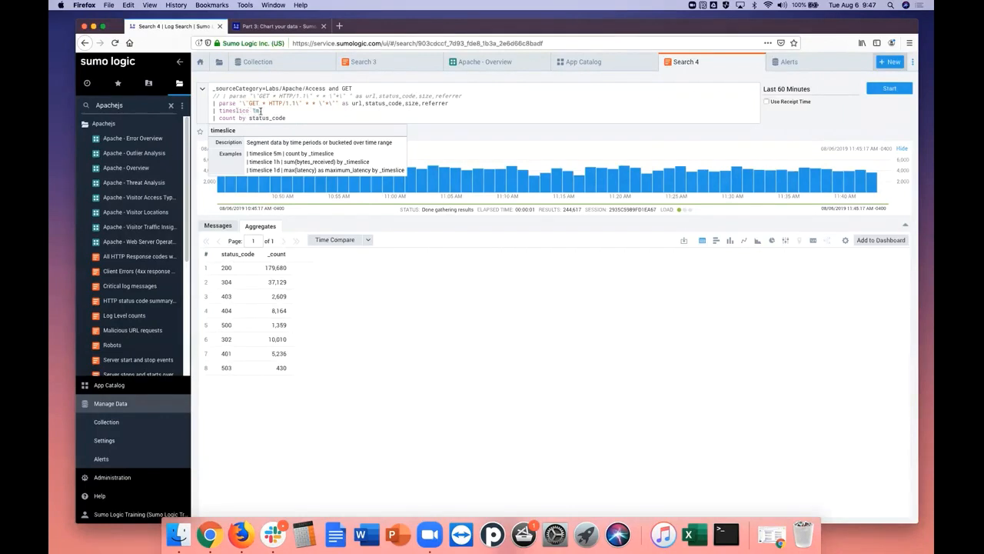
left_click(892, 90)
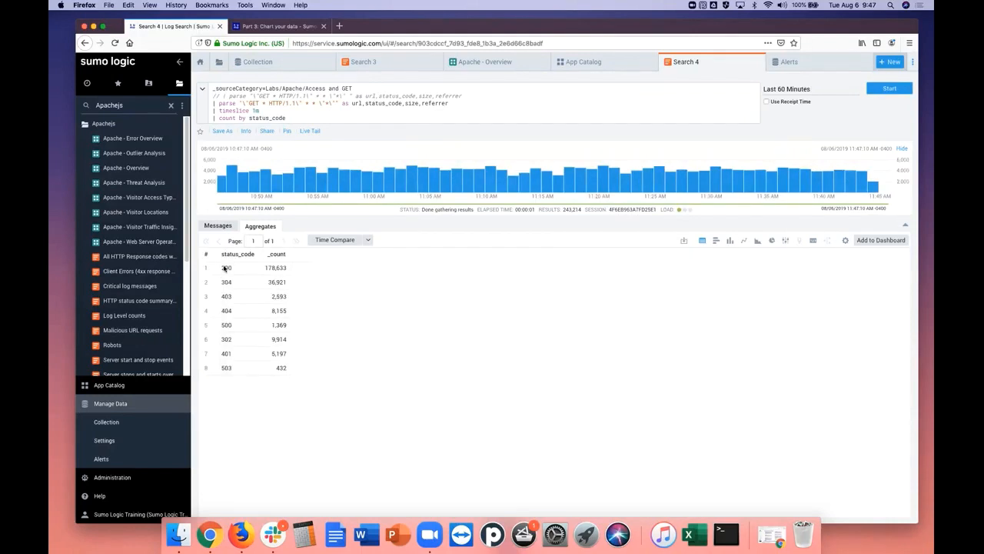
Copy "| count by _timeslice, status_code" from the tutorial into a new last line of the Search 4 query
left_click(279, 27)
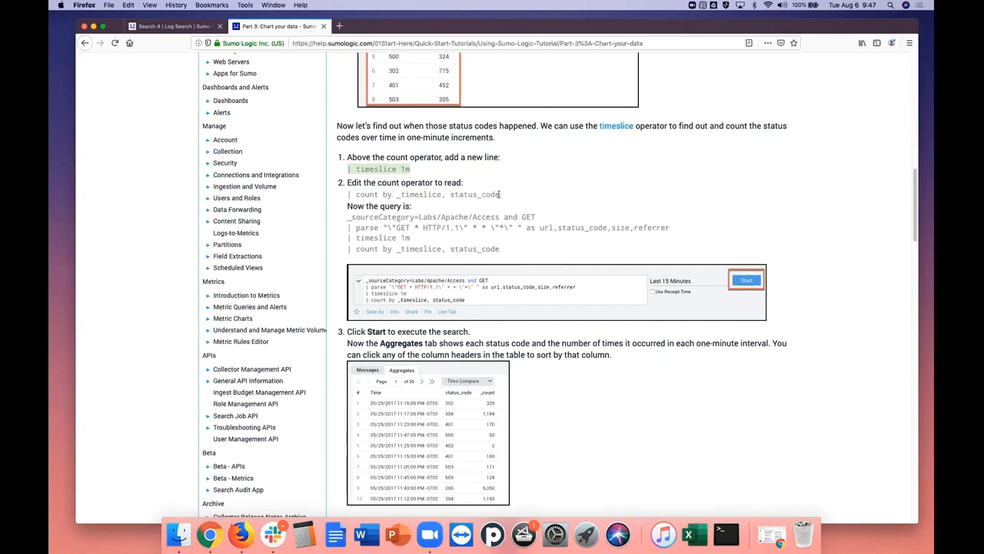
left_click_drag(501, 194, 347, 194)
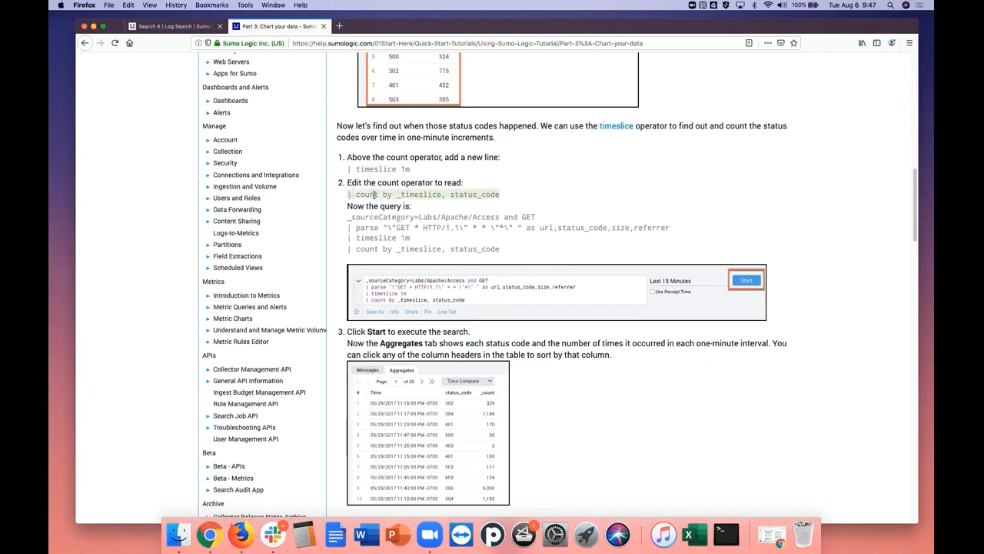
right_click(375, 195)
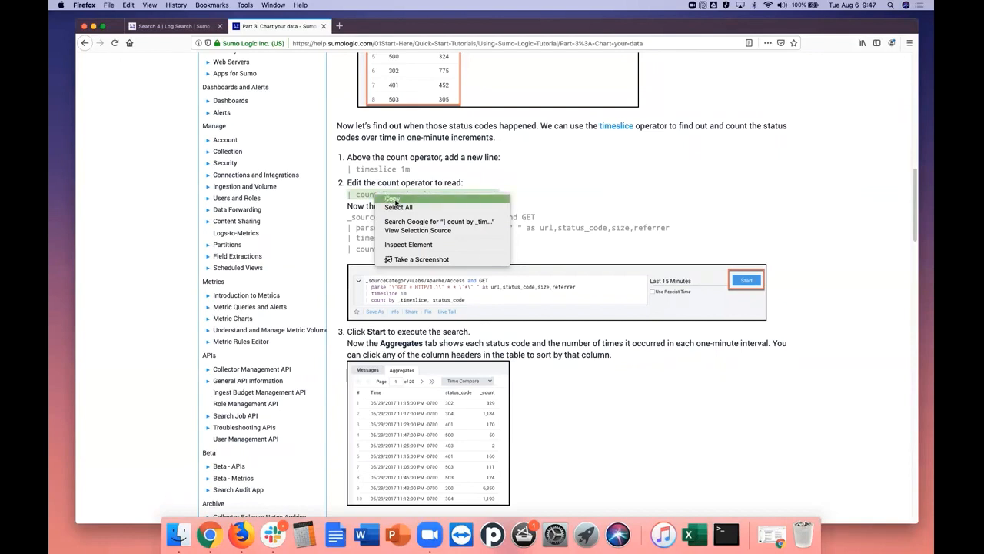
left_click(393, 199)
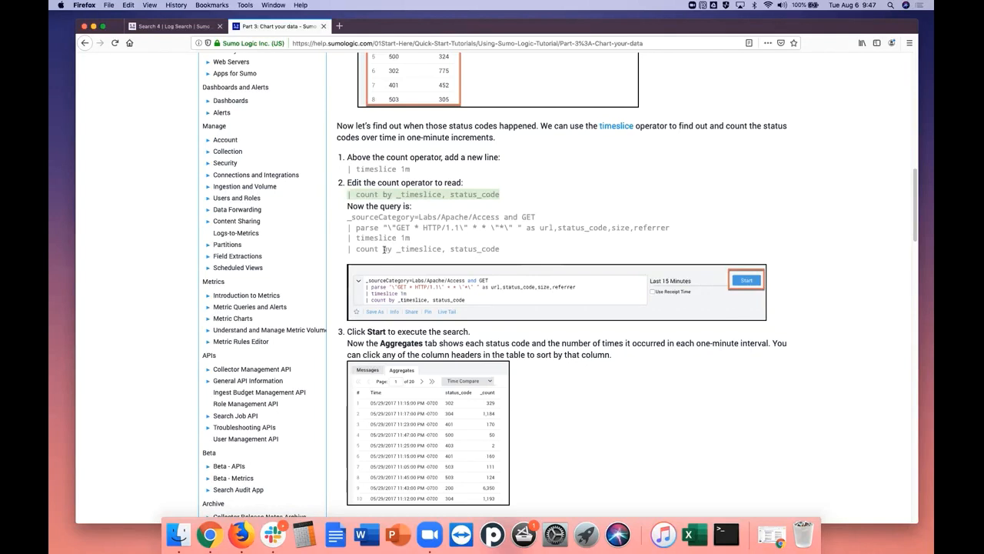
left_click(174, 27)
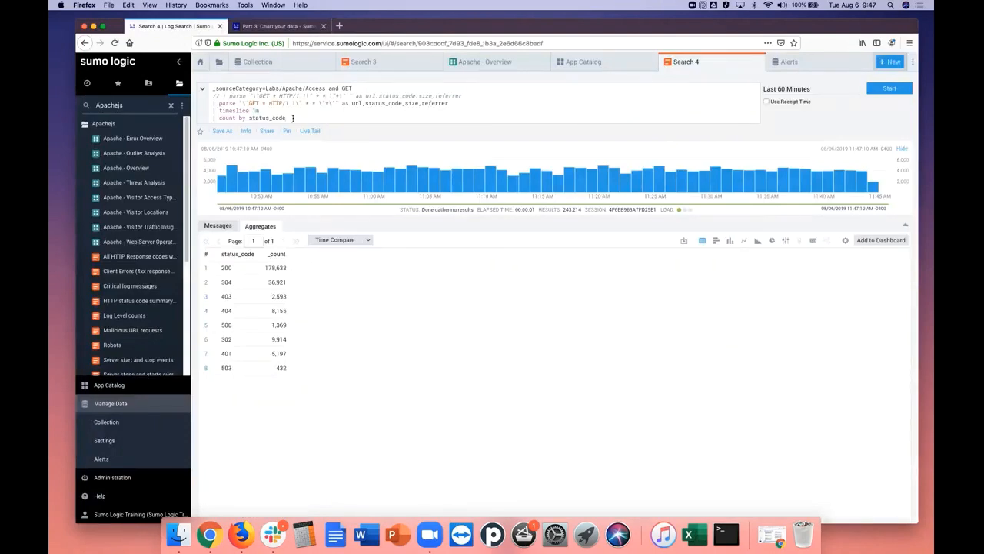
key("shift+Return")
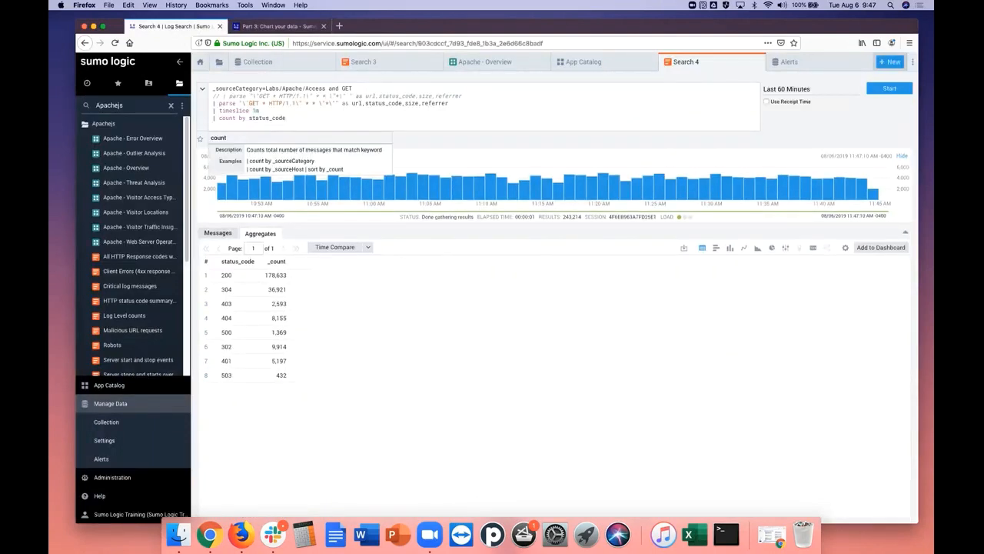
right_click(272, 125)
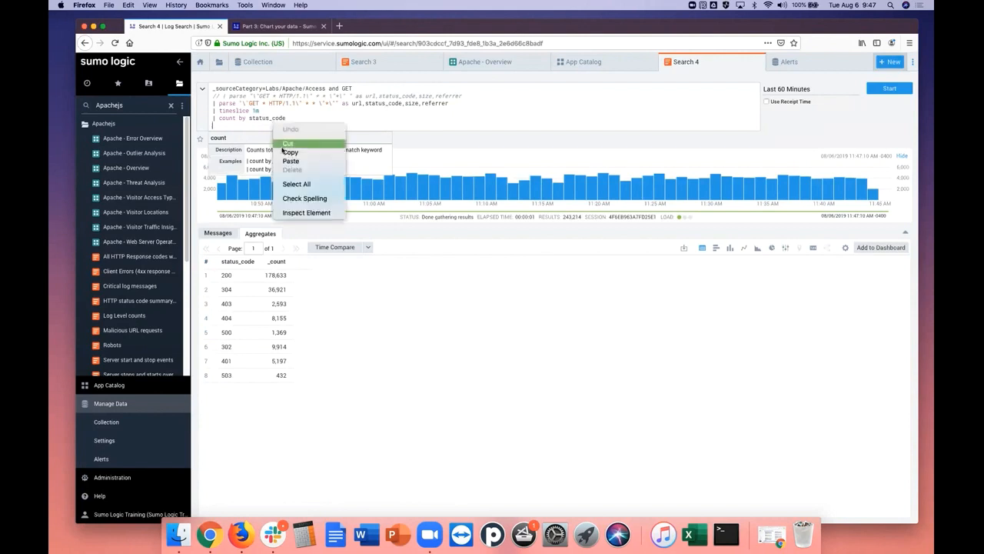
left_click(297, 163)
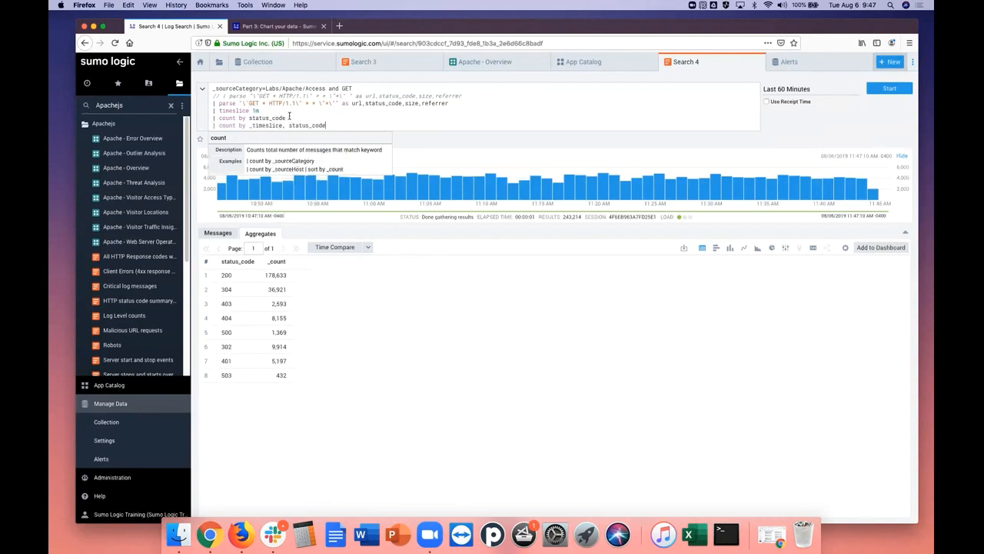
Remove the "| timeslice 1m" line from above the count statements in Search 4 and open an empty line between the two counts
left_click_drag(262, 110, 211, 110)
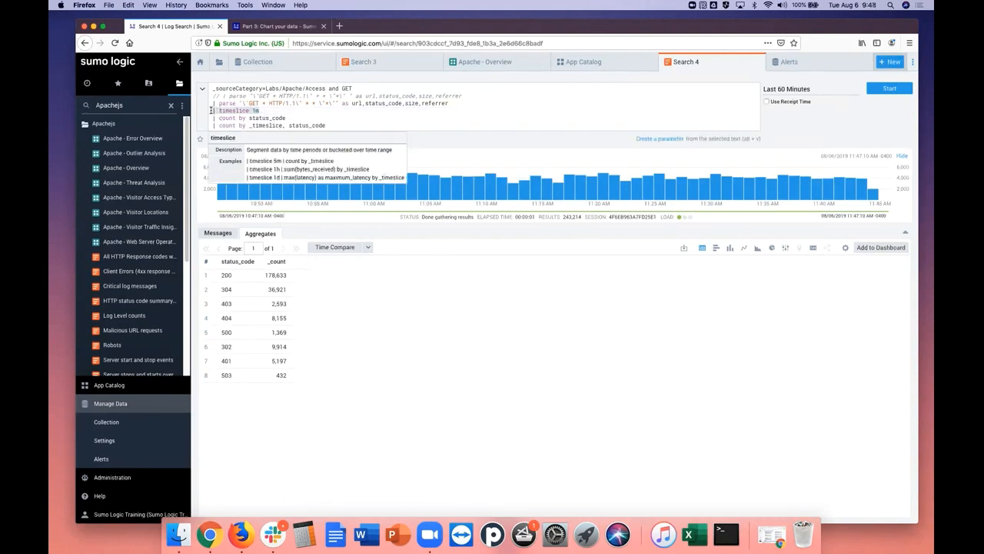
key("BackSpace")
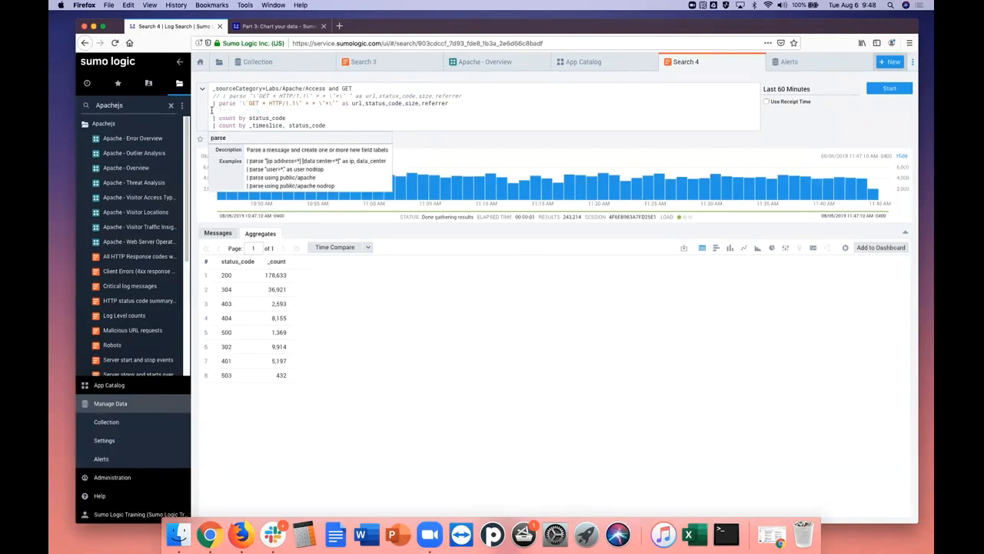
left_click(293, 118)
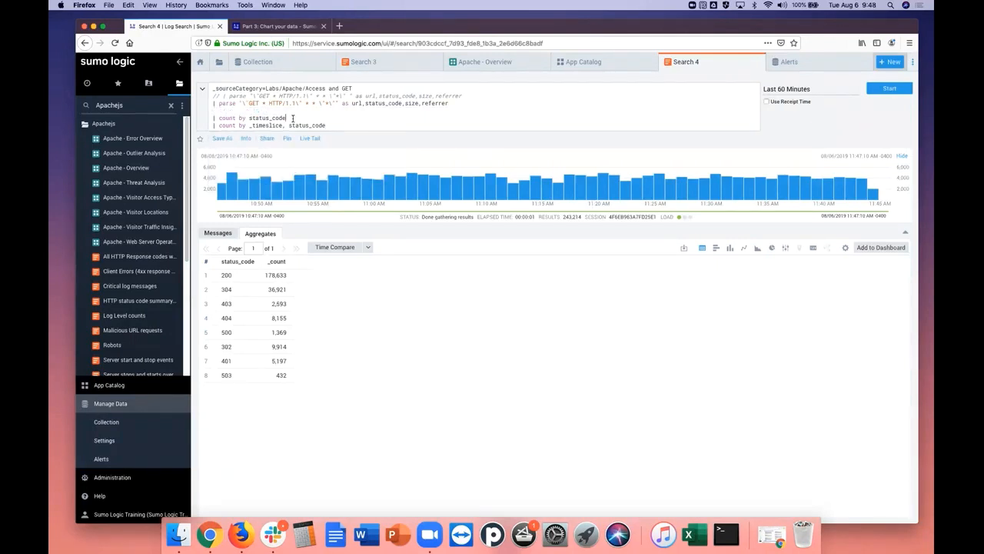
key("Return")
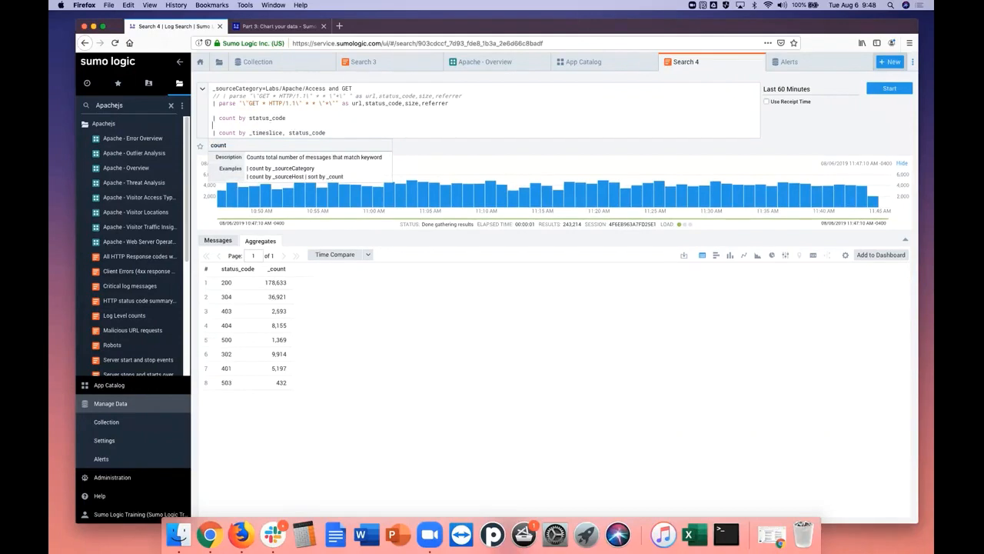
right_click(289, 125)
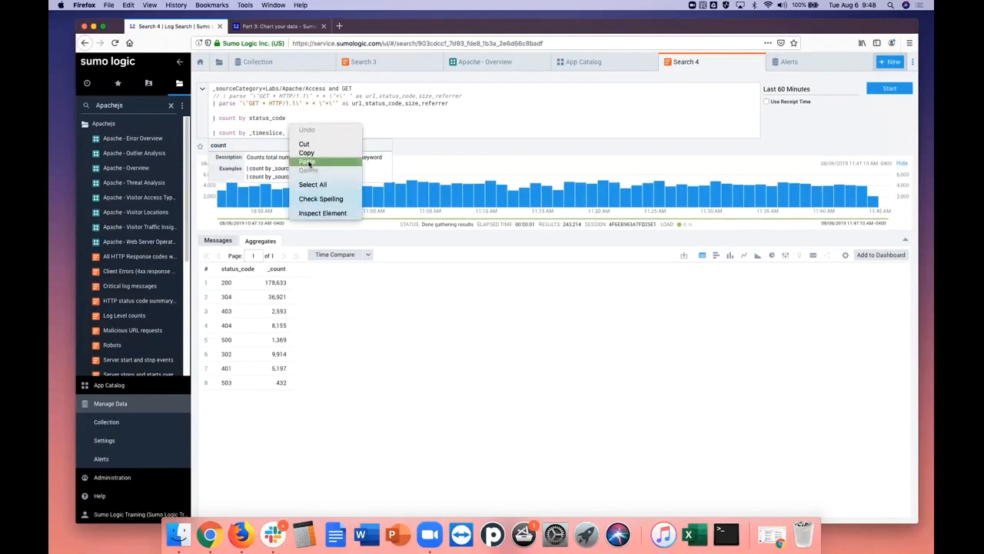
left_click(308, 161)
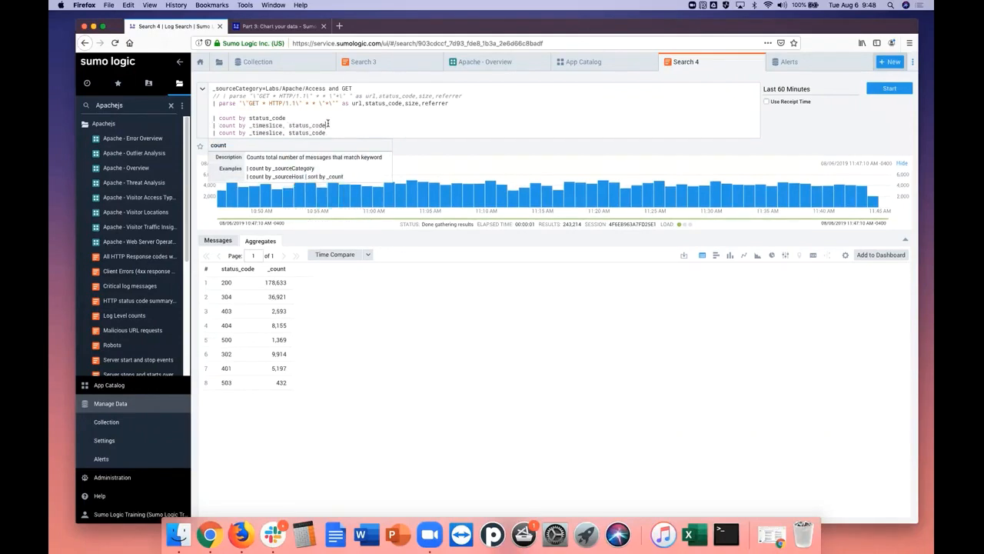
left_click_drag(270, 125, 215, 125)
key("BackSpace")
left_click(225, 109)
key("BackSpace")
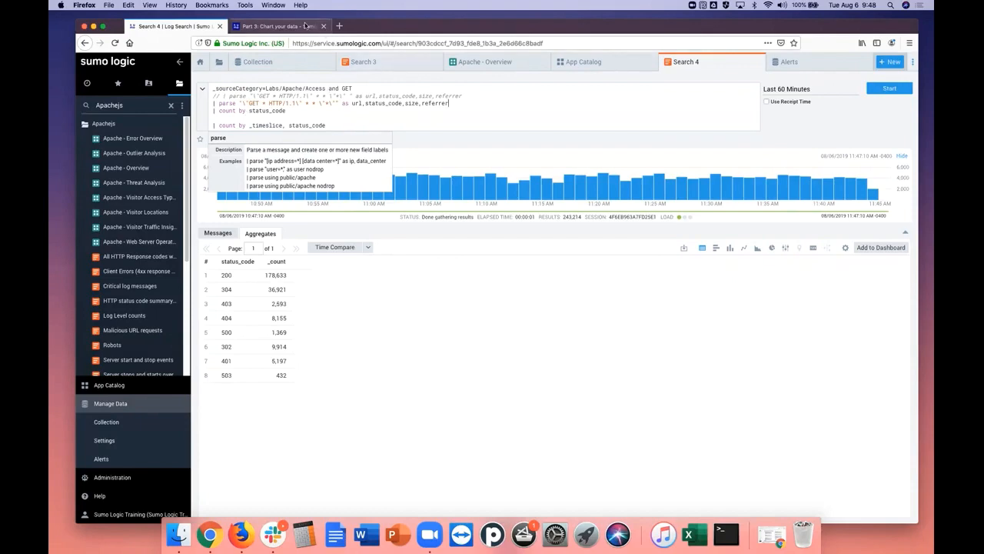
Try running the Search 4 query with "| timeslice 1m" copied from the tutorial into the empty line between the two count statements
left_click(304, 27)
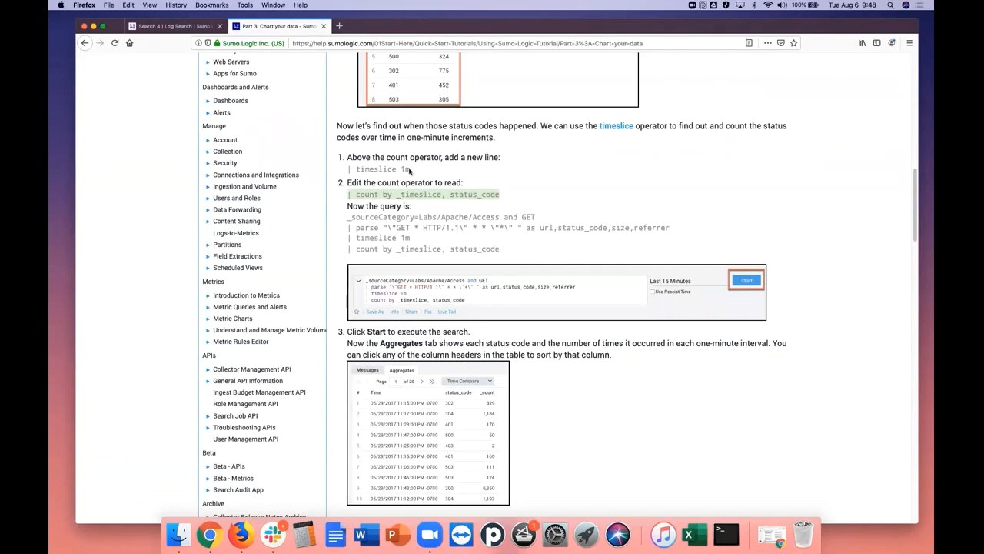
left_click_drag(410, 170, 348, 168)
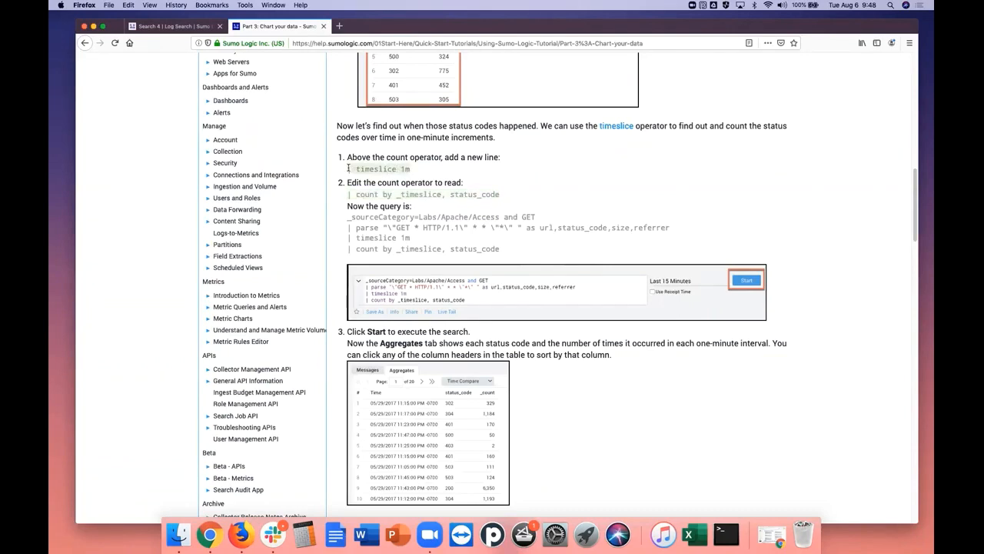
right_click(349, 169)
left_click(377, 174)
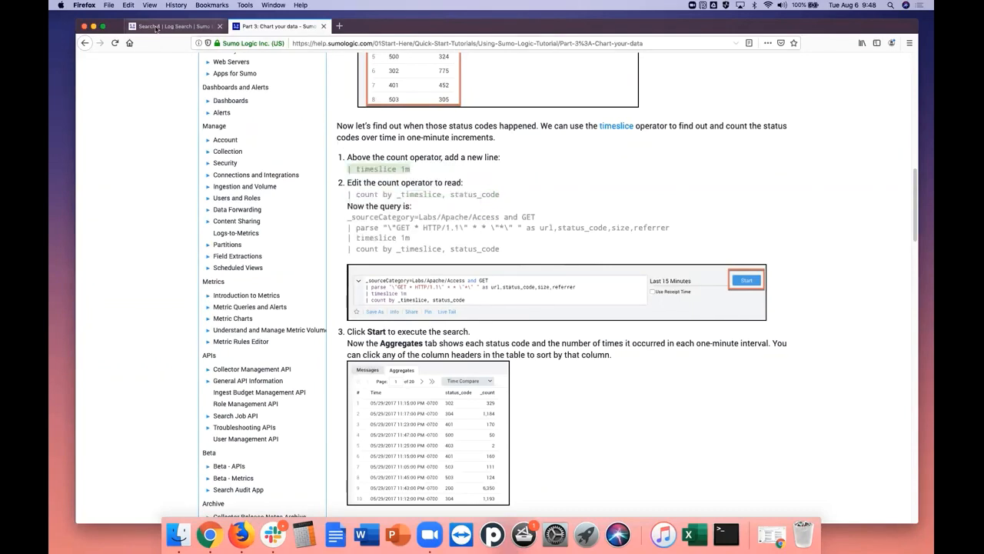
left_click(157, 26)
right_click(238, 116)
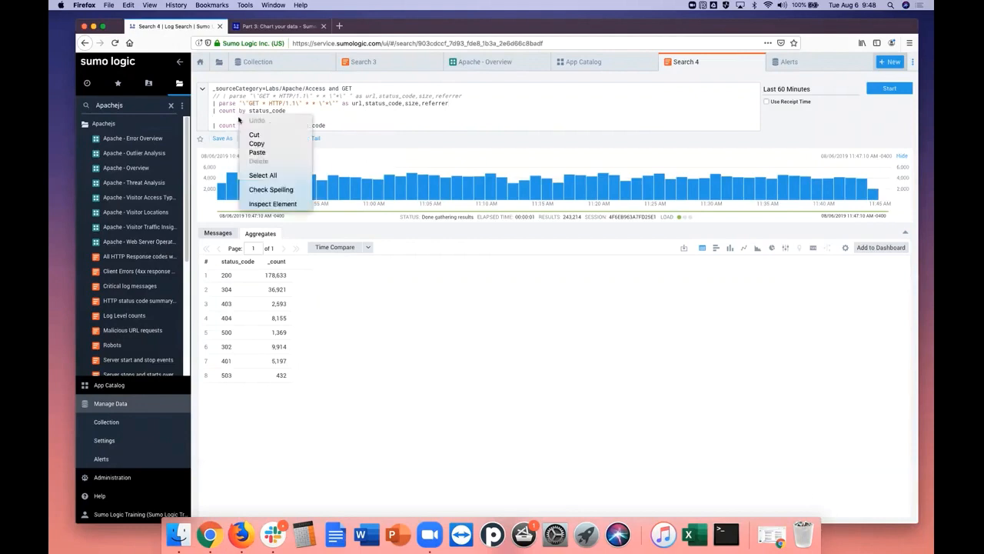
left_click(258, 151)
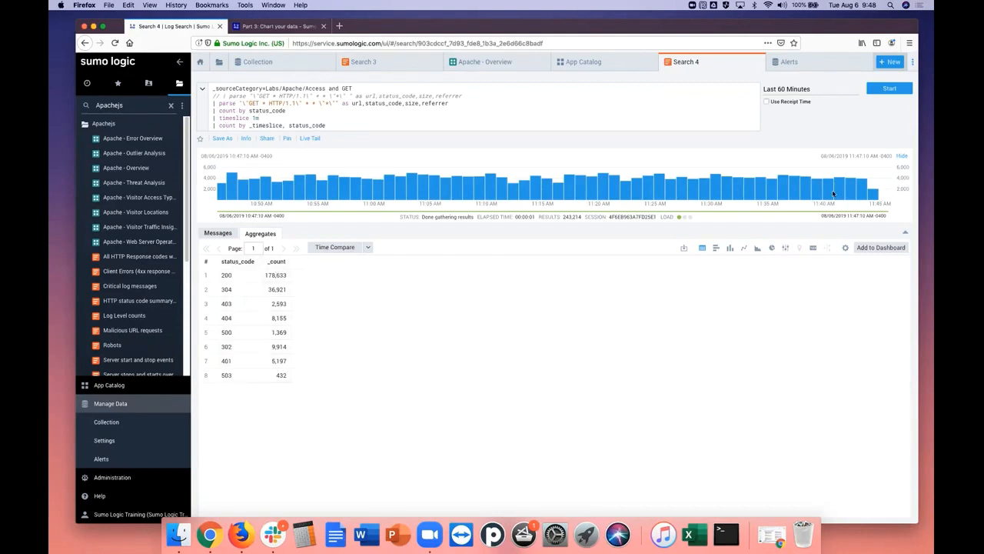
left_click(886, 91)
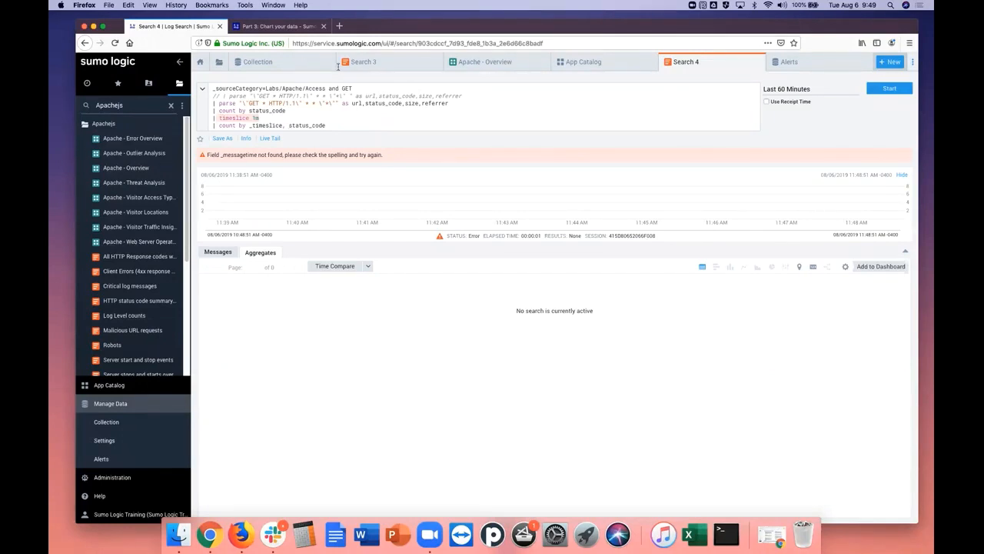
Delete the "| count by status_code" line above the timeslice line in Search 4 and run the query
left_click(277, 26)
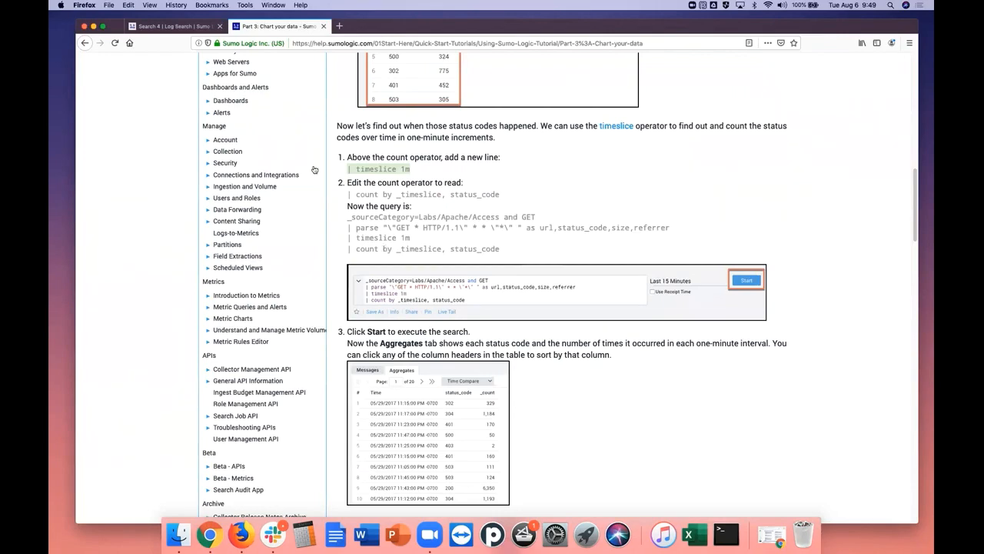
left_click(179, 28)
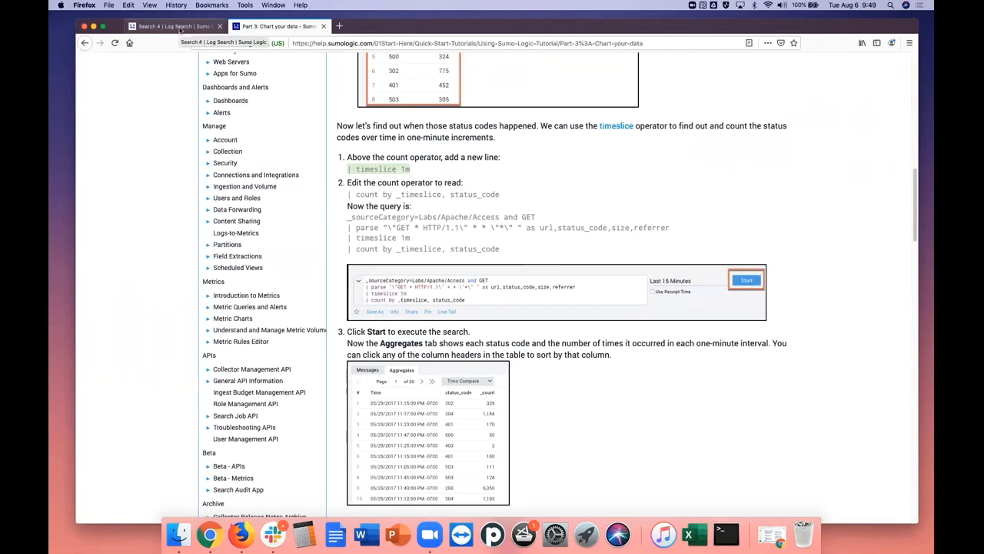
left_click_drag(289, 111, 214, 111)
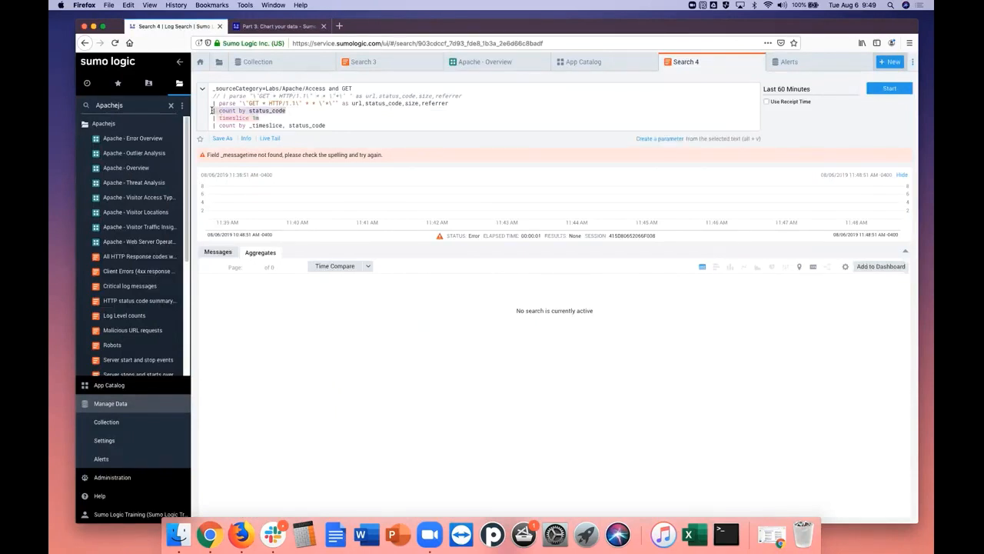
key("BackSpace")
key("BackSpace")
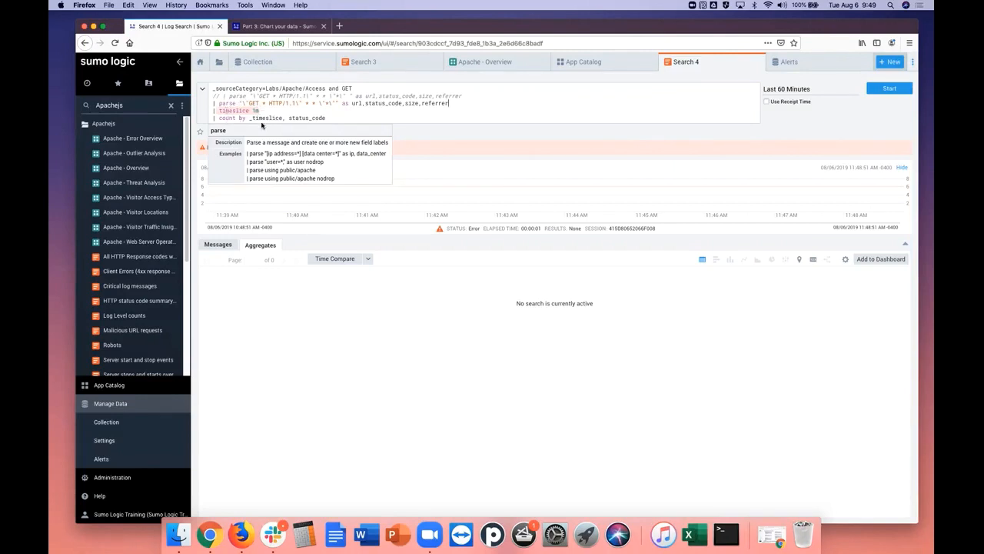
left_click(891, 90)
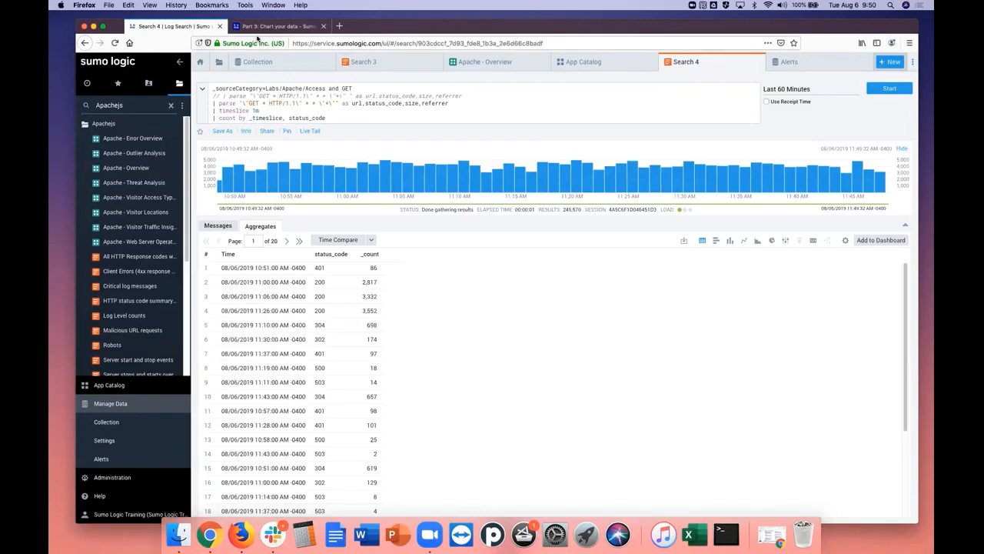
Copy "| transpose row _timeslice column status_code" from the tutorial's Transpose results section
left_click(261, 30)
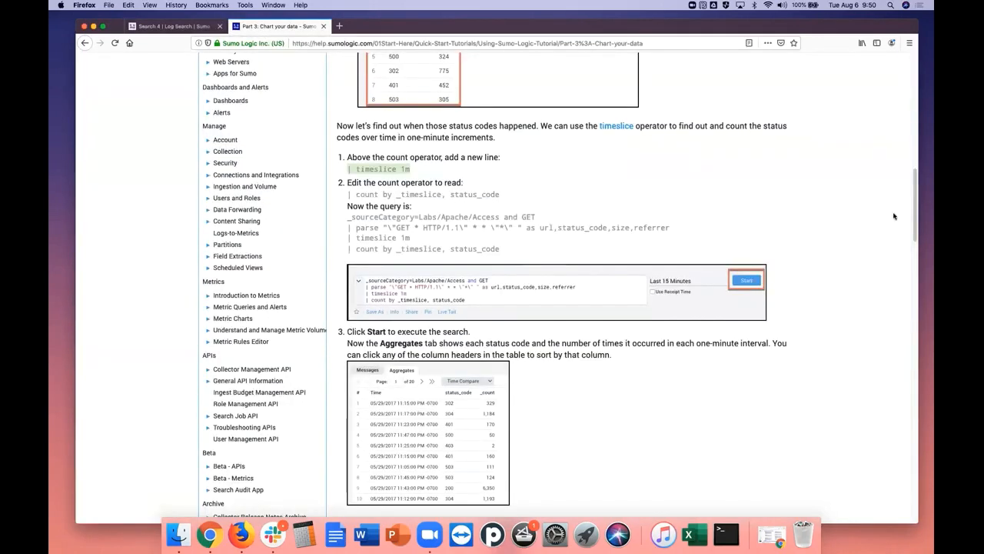
left_click_drag(916, 224, 911, 298)
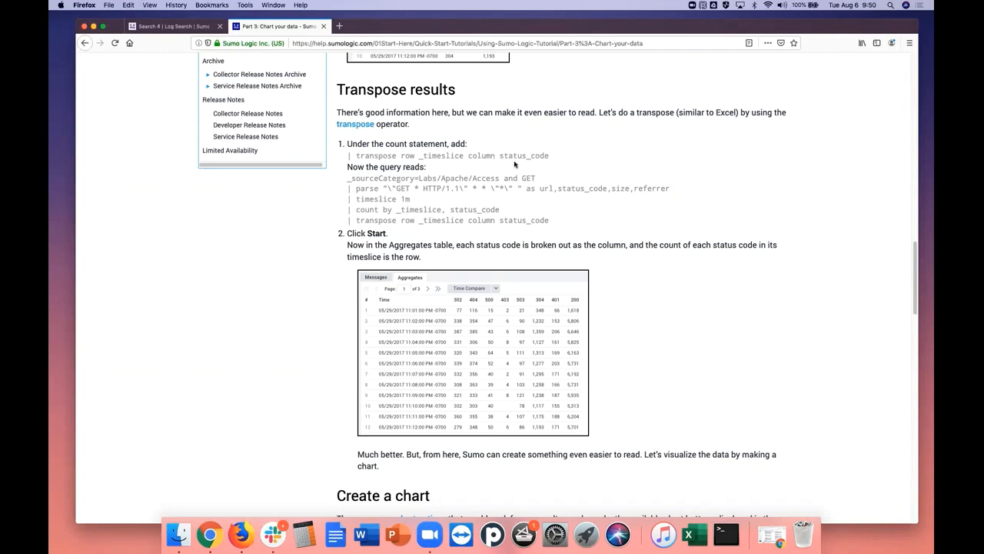
left_click_drag(356, 156, 566, 158)
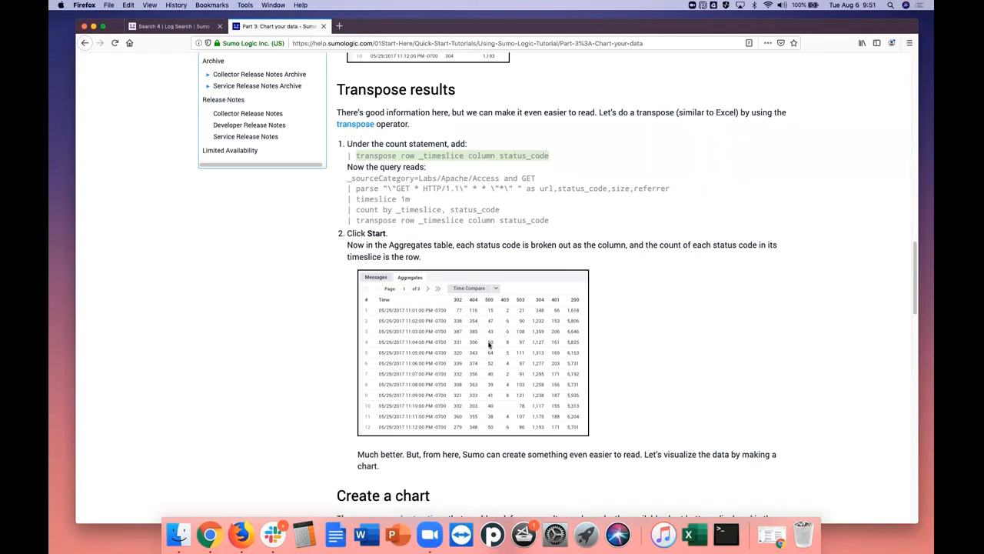
left_click(568, 160)
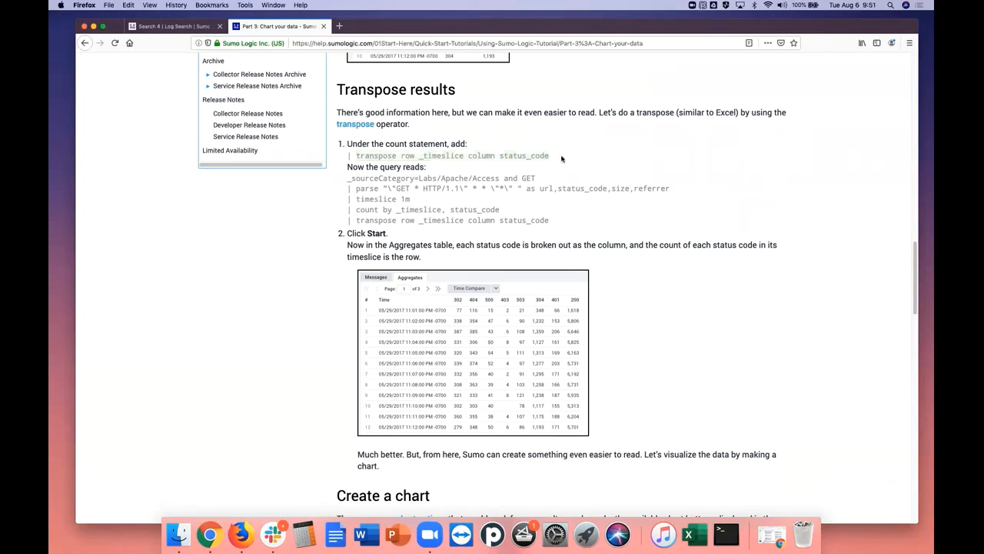
left_click_drag(550, 157, 331, 160)
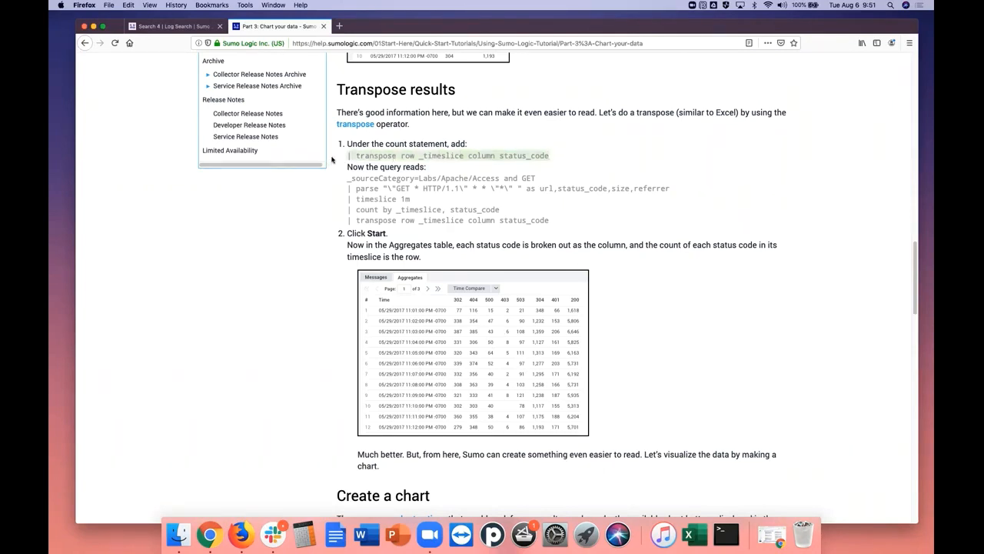
right_click(406, 156)
left_click(423, 163)
left_click_drag(558, 224, 364, 185)
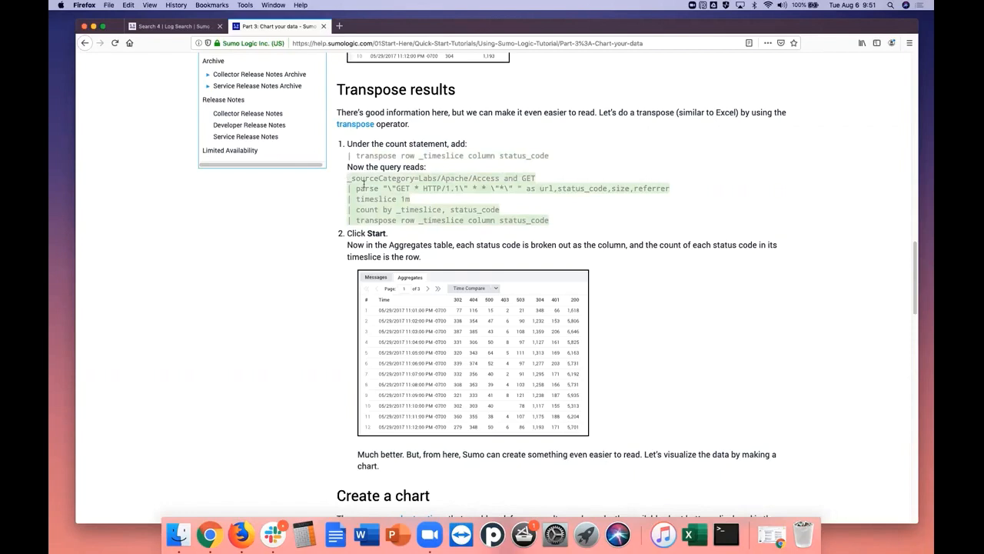
Run the Search 4 query with "| transpose row _timeslice column status_code" added as its last line, and hide the histogram
left_click(185, 26)
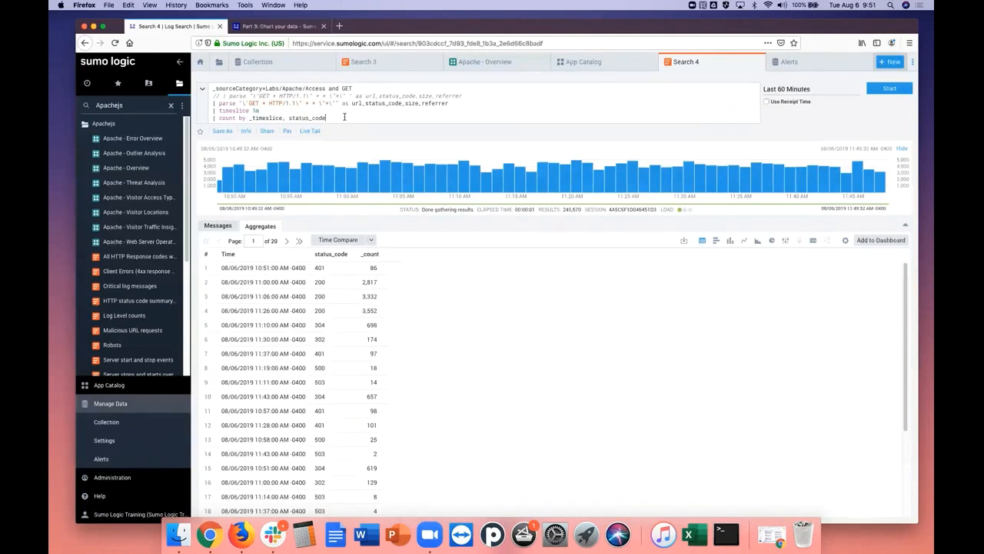
key("Return")
right_click(320, 124)
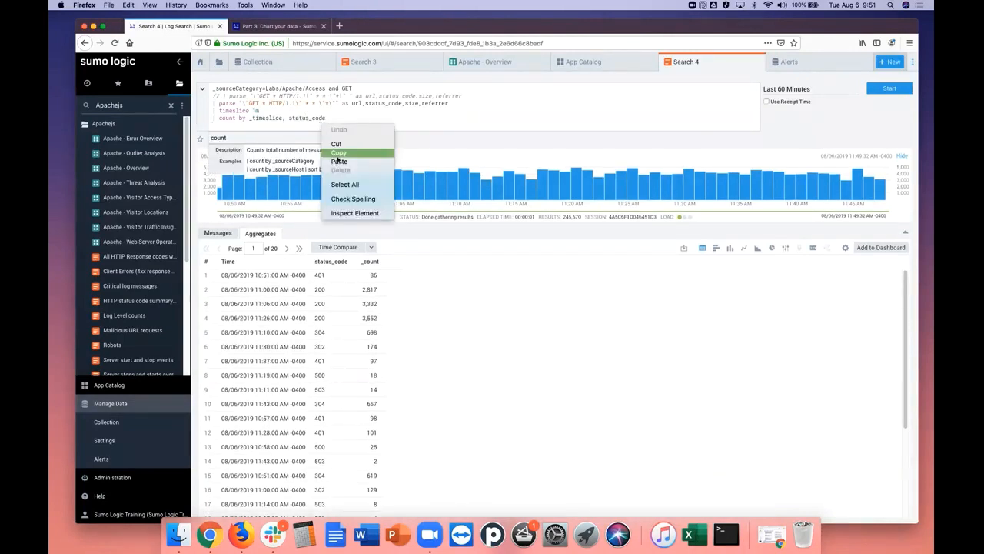
left_click(335, 158)
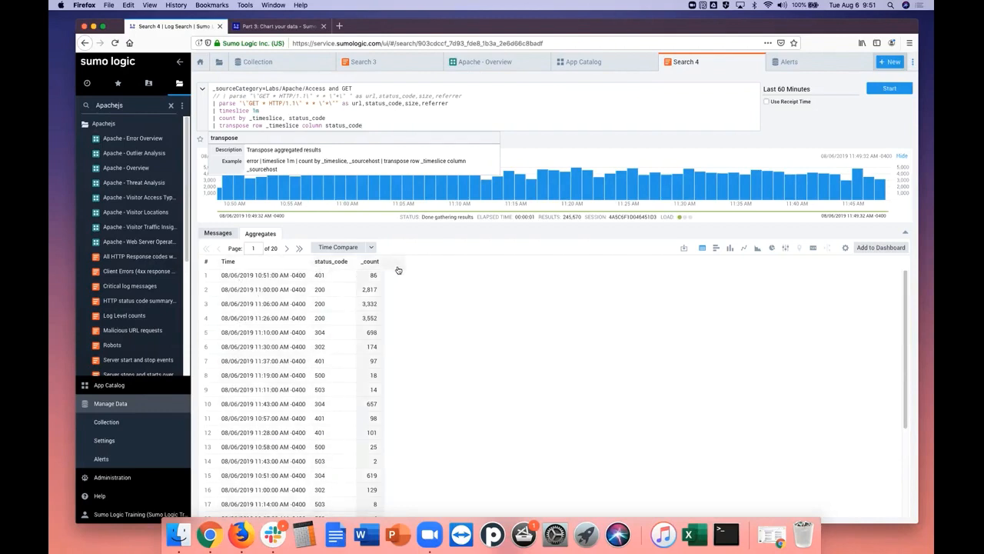
left_click(891, 89)
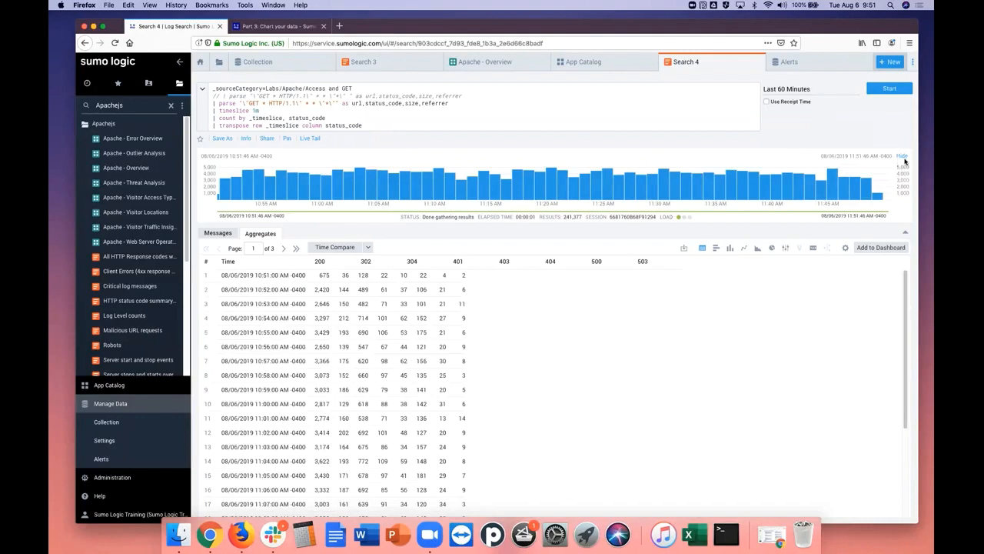
left_click(903, 157)
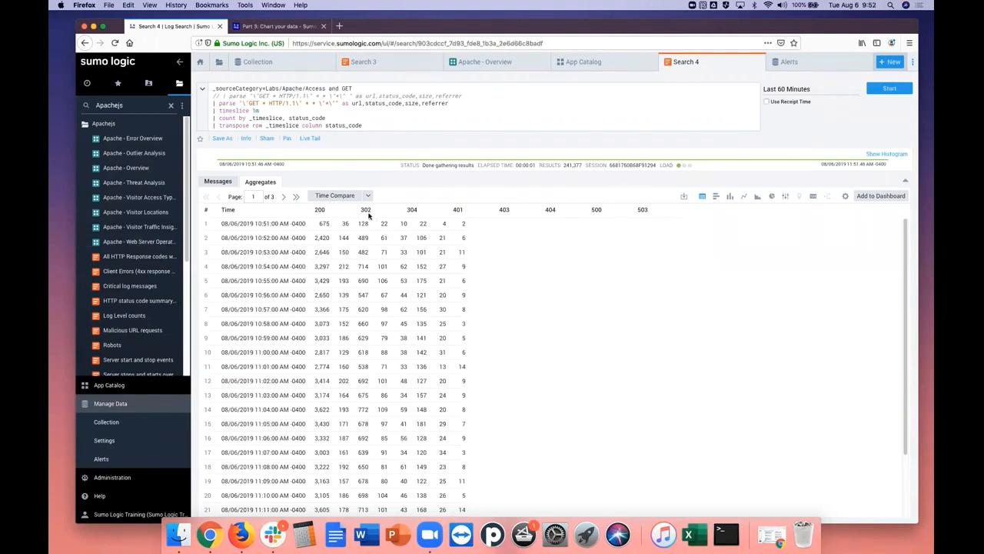
Following the tutorial's Create a chart section, show the transposed results as a line chart and hide the 200 status code series
left_click(296, 29)
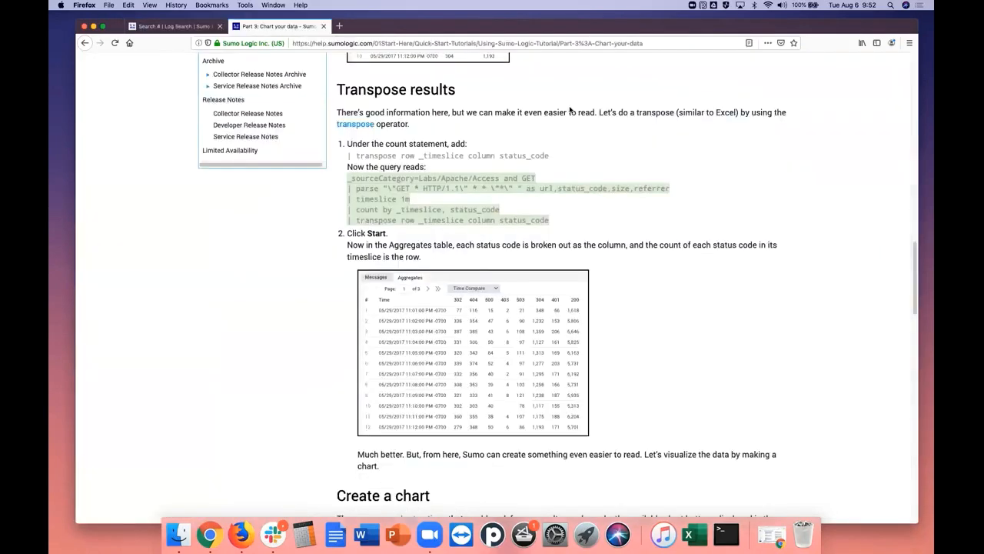
left_click_drag(916, 285, 916, 350)
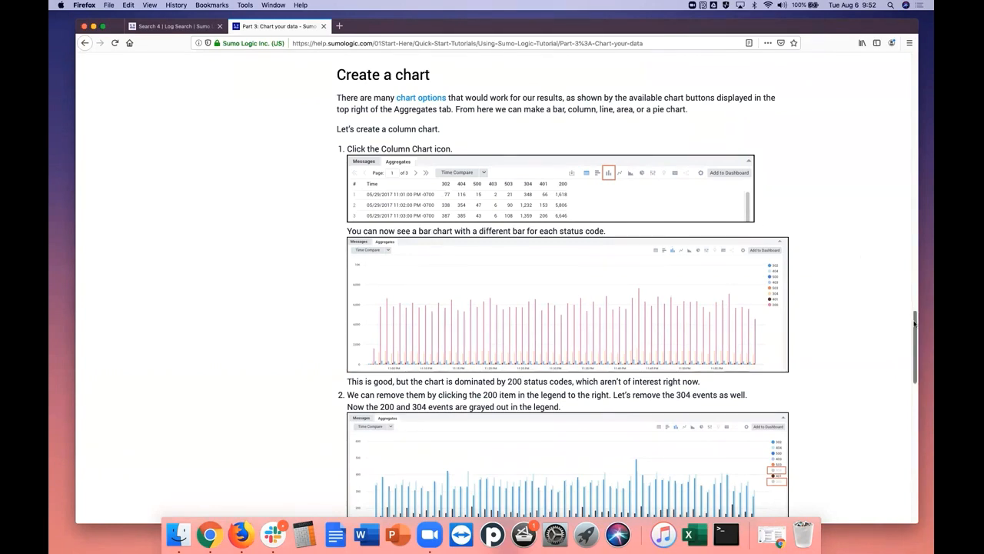
mouse_move(912, 320)
left_mouse_down()
mouse_move(914, 356)
mouse_move(920, 328)
left_mouse_up()
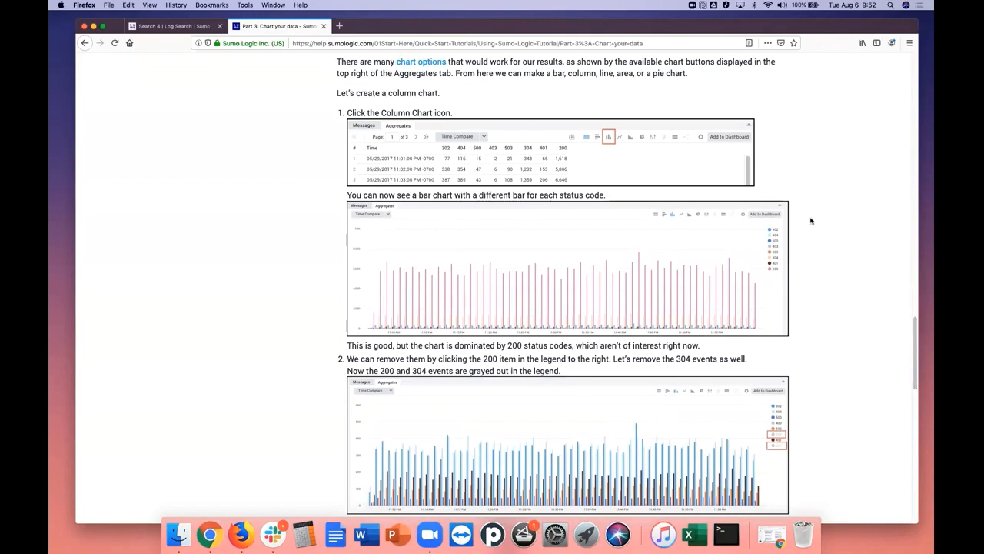
left_click(176, 27)
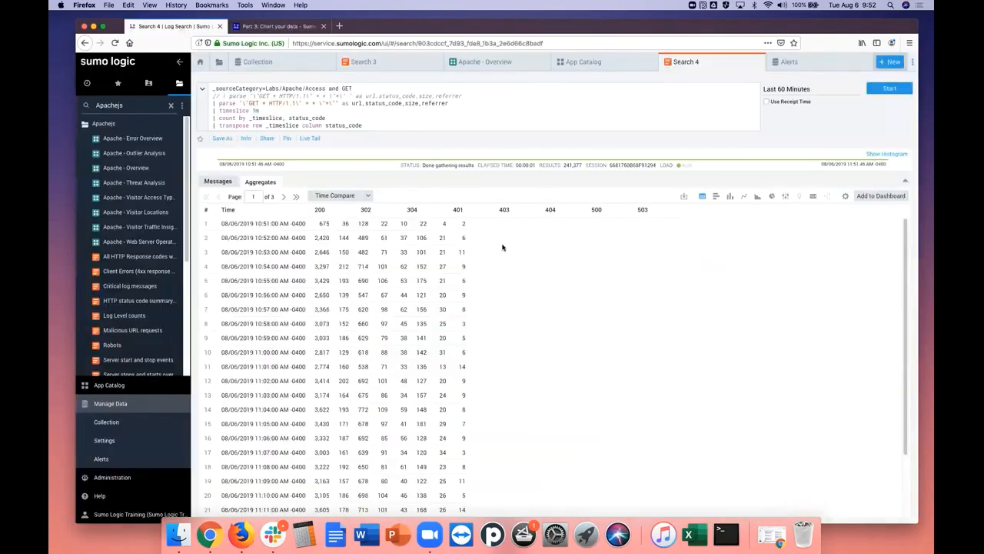
left_click(745, 199)
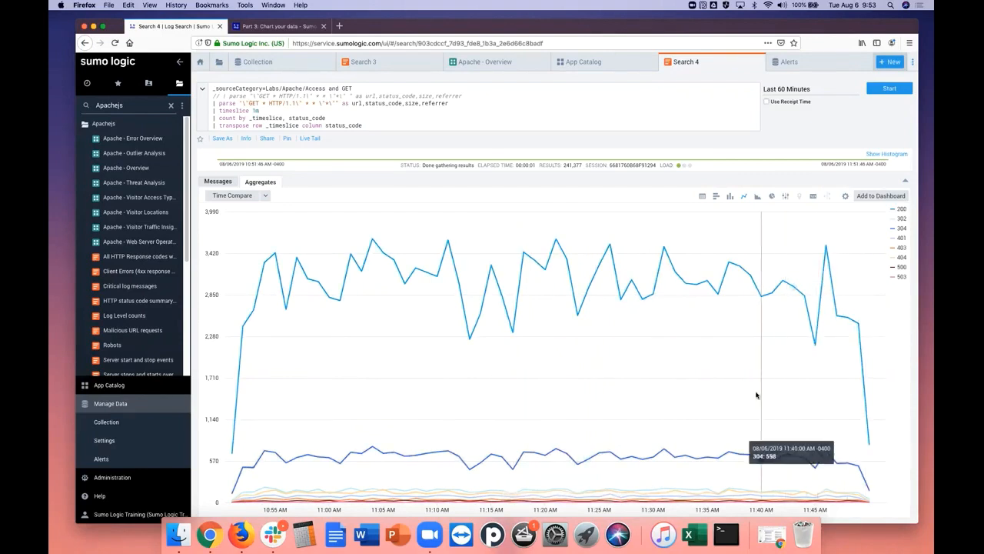
left_click(902, 209)
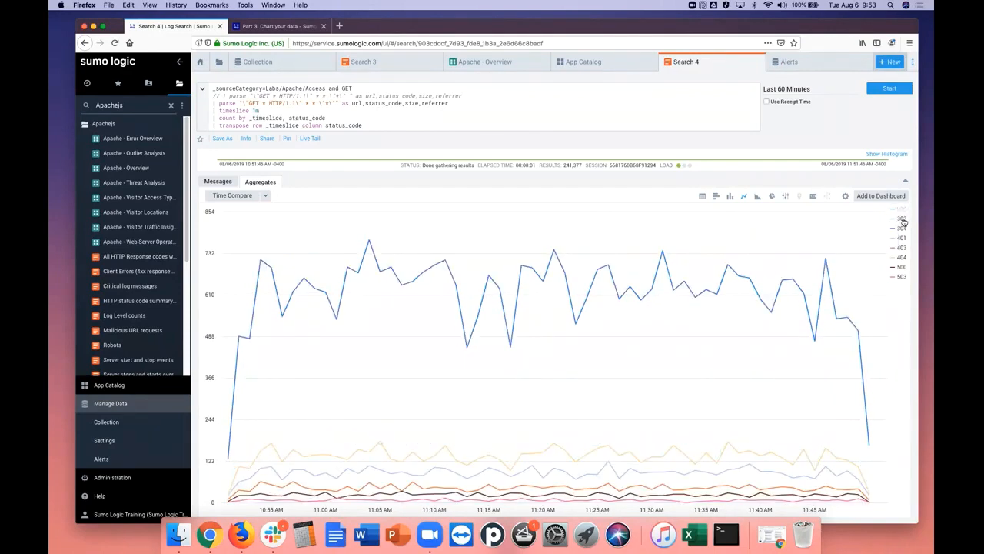
Toggle the 302 and 304 series in the line chart, and show all status codes including 200 again
left_click(903, 219)
left_click(903, 221)
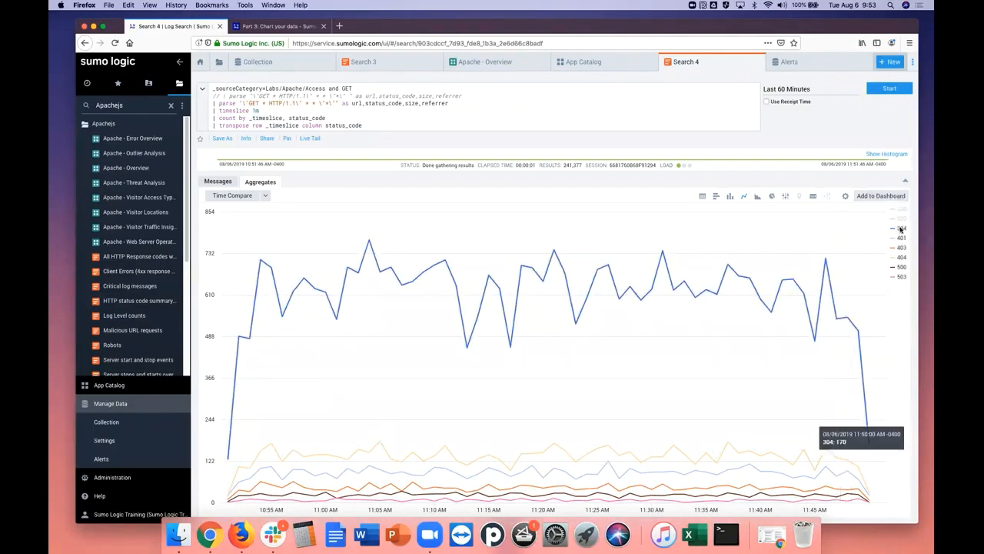
left_click(903, 228)
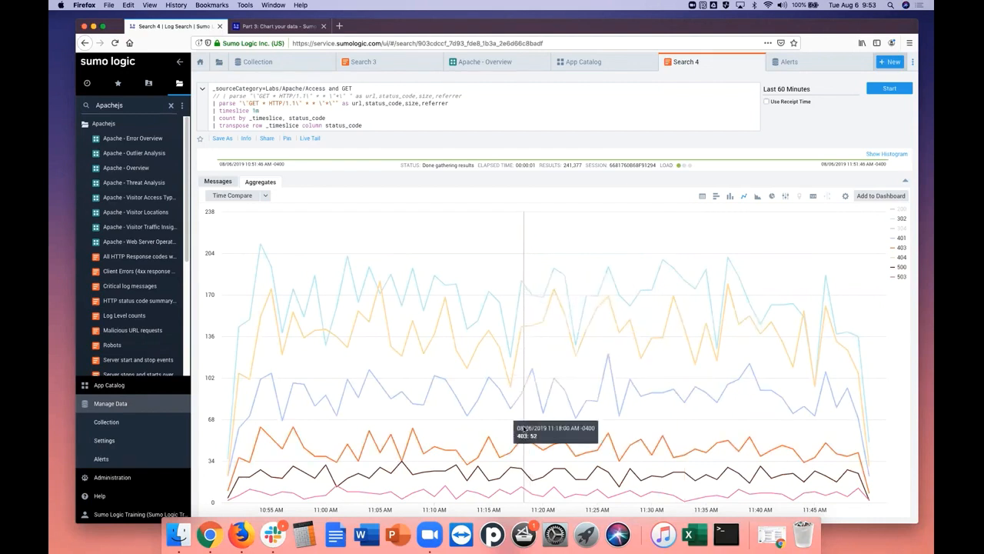
left_click(901, 209)
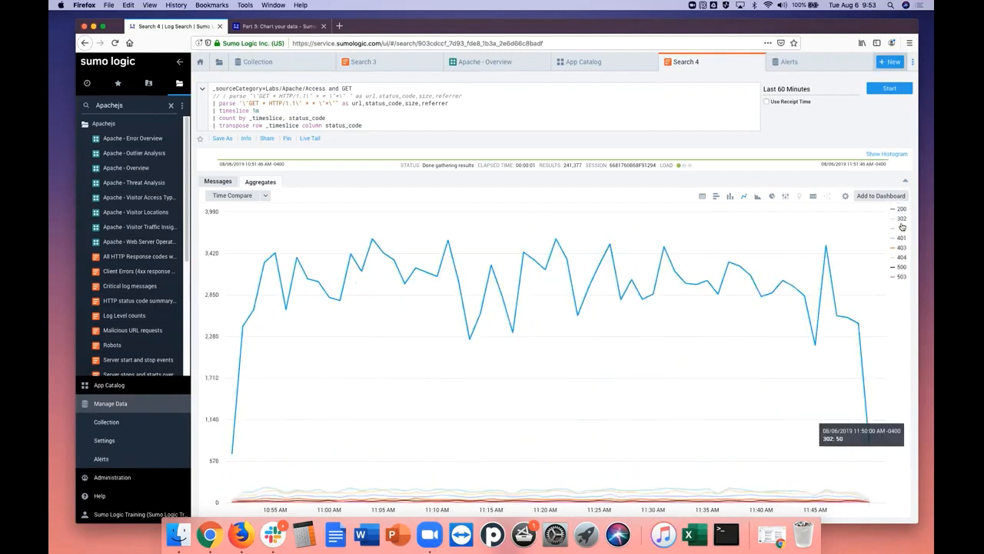
left_click(901, 230)
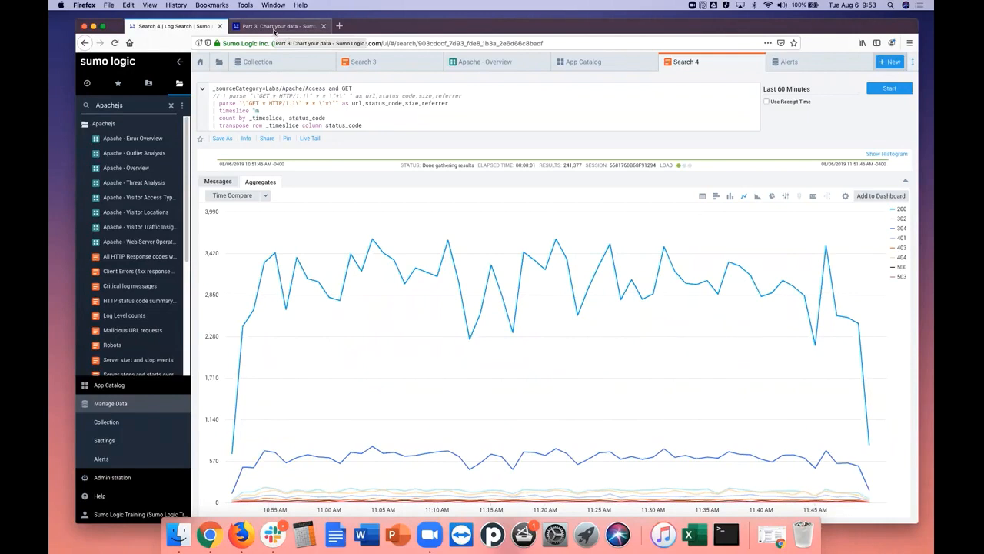
Preview the transposed results as a bar chart, a table, a pie chart and a column chart
left_click(716, 197)
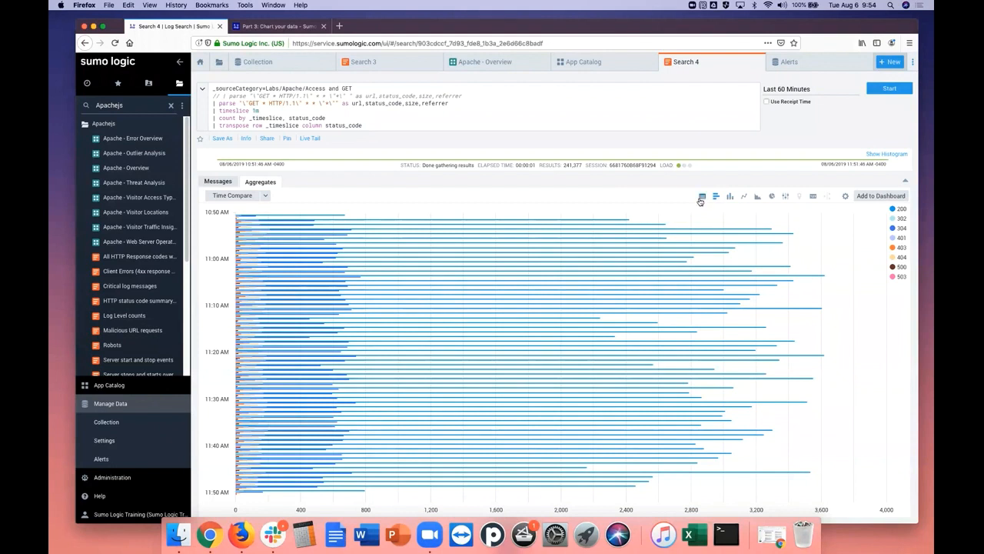
left_click(701, 199)
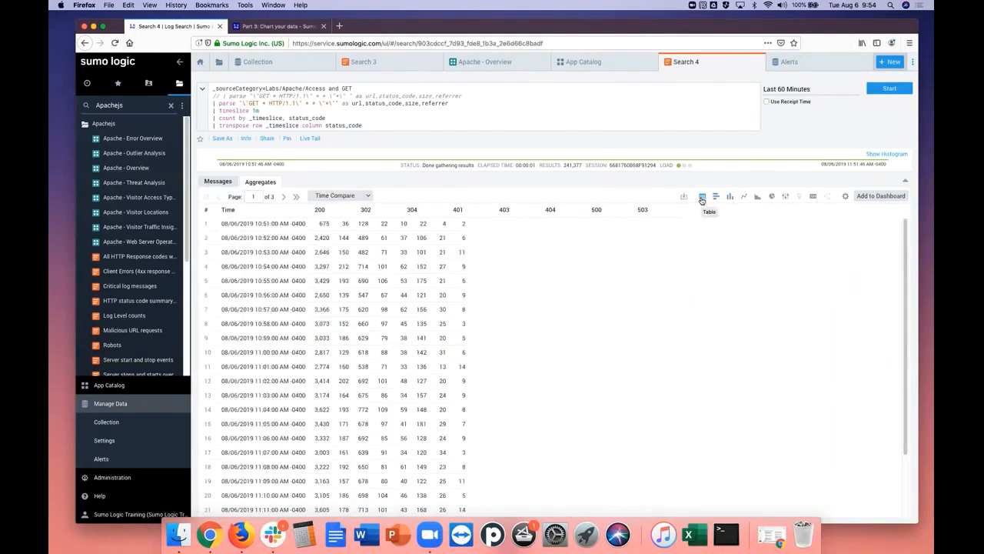
left_click(772, 198)
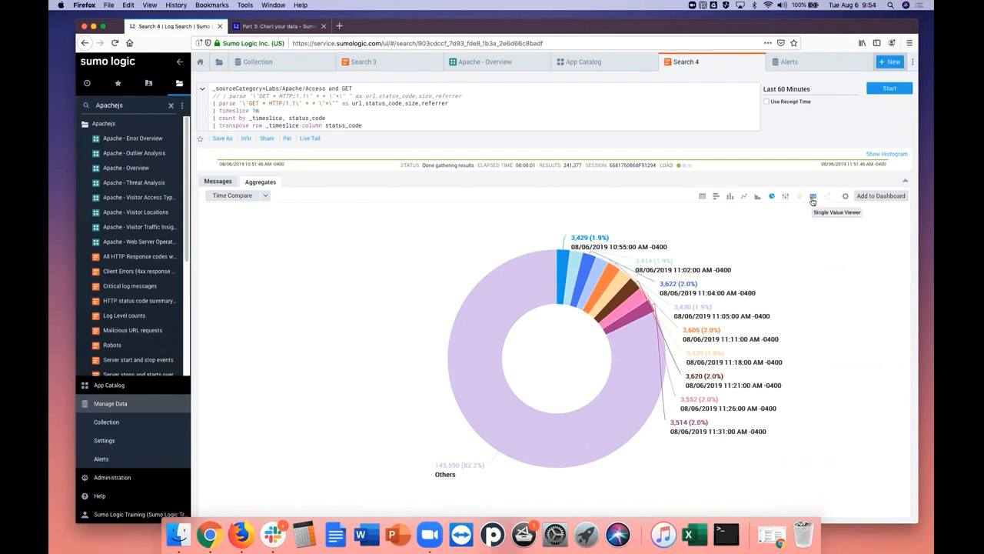
left_click(730, 197)
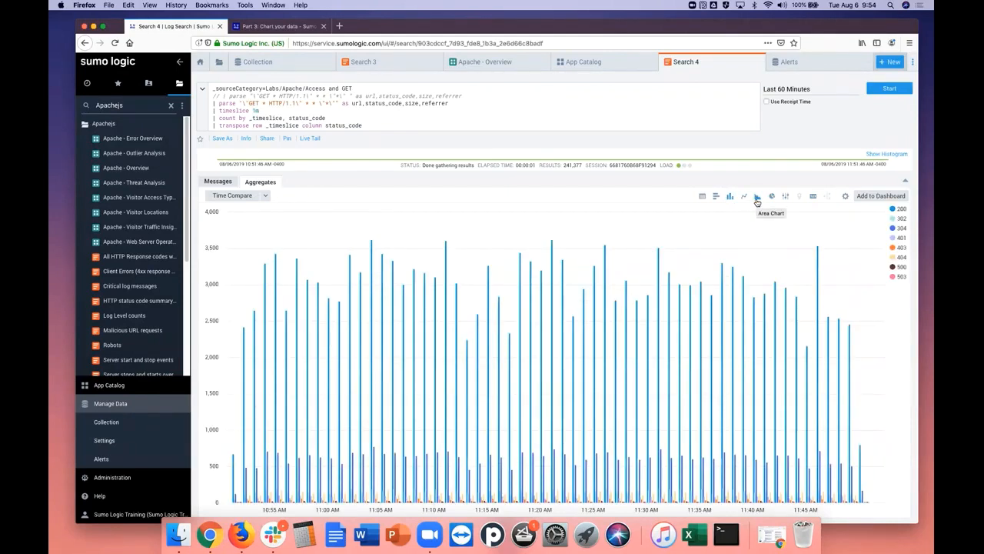
Read the tutorial's column chart and where clause instructions, and display the Search 4 results as a line chart
left_click(259, 28)
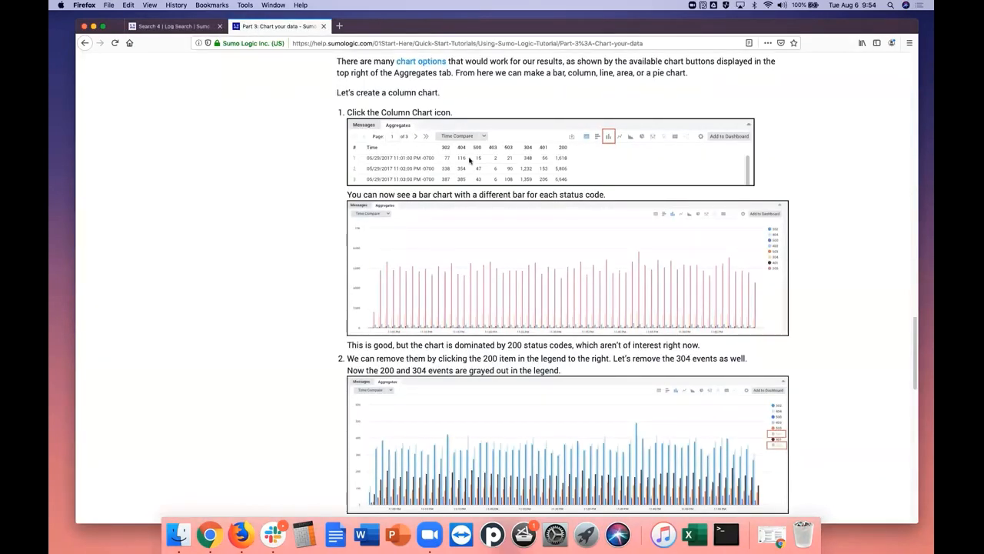
left_click_drag(914, 333, 915, 360)
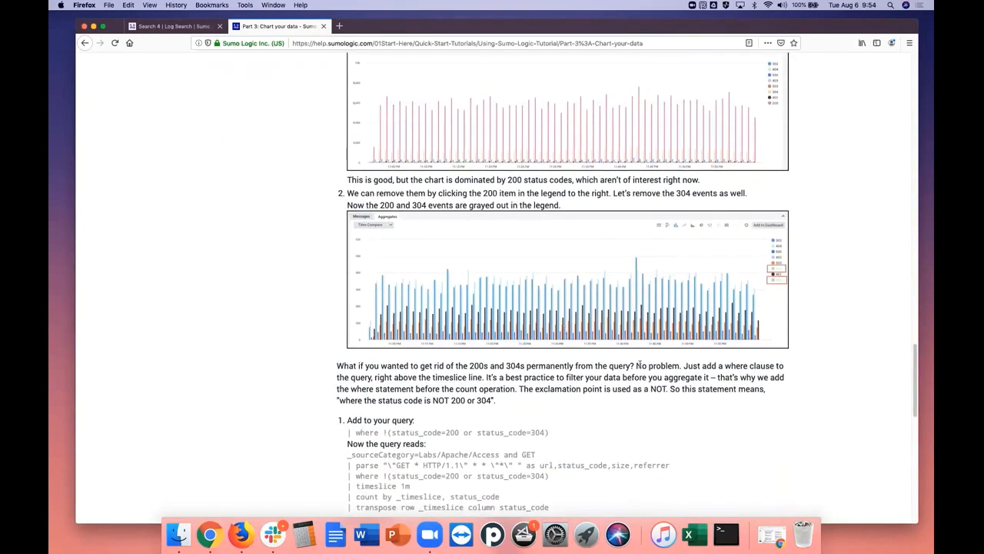
left_click_drag(914, 385, 906, 425)
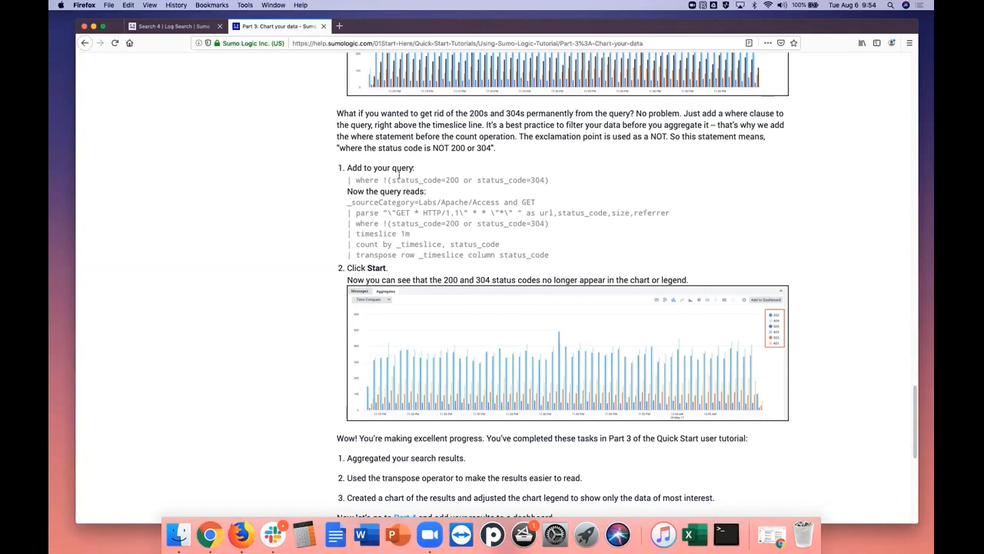
left_click(173, 26)
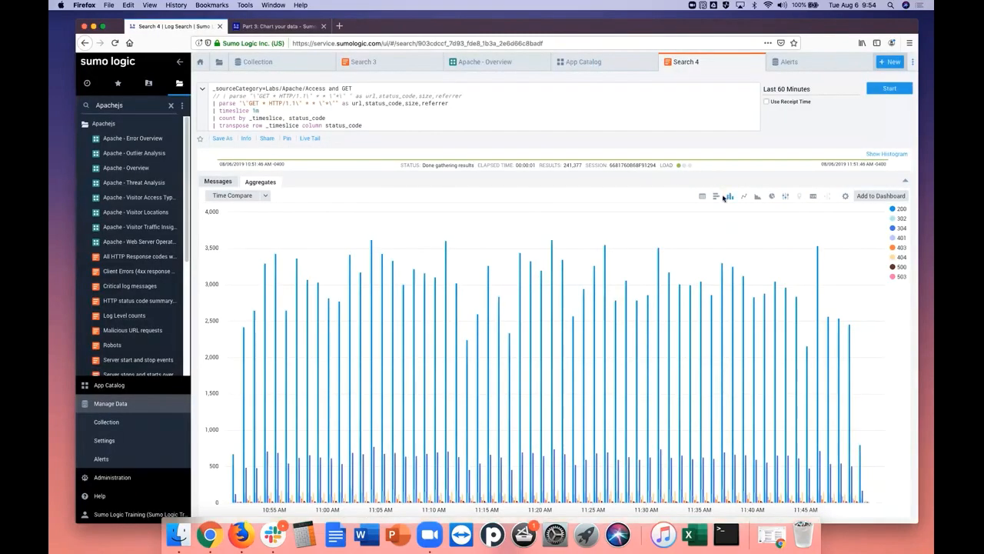
left_click(745, 197)
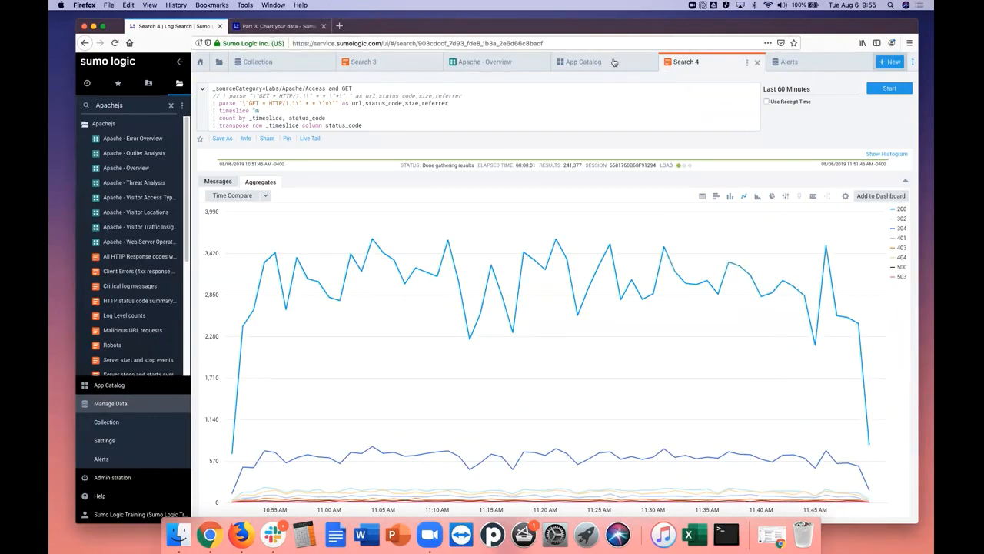
Copy "| where !(status_code=200 or status_code=304)" from the tutorial's instructions for permanently removing the 200s and 304s
left_click(276, 26)
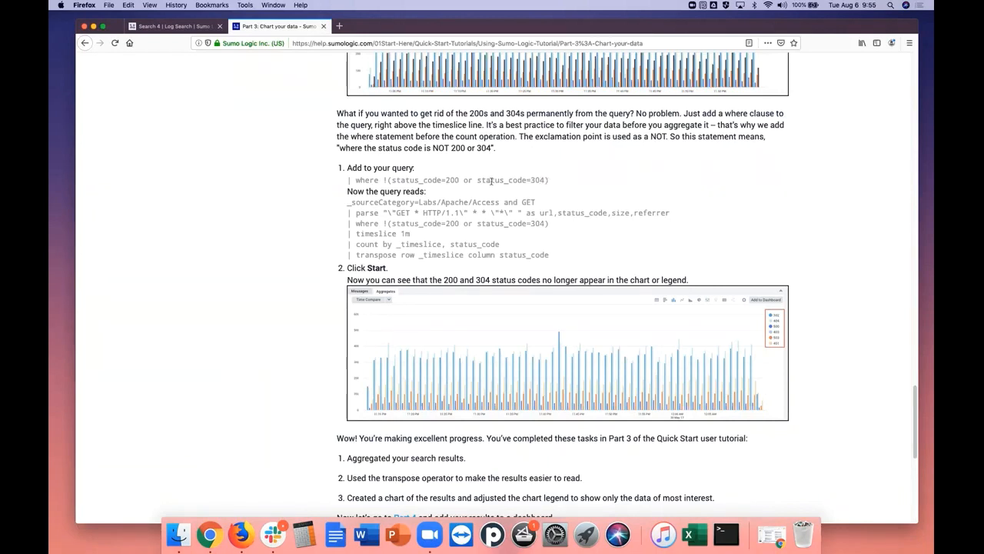
left_click_drag(549, 180, 348, 180)
right_click(362, 179)
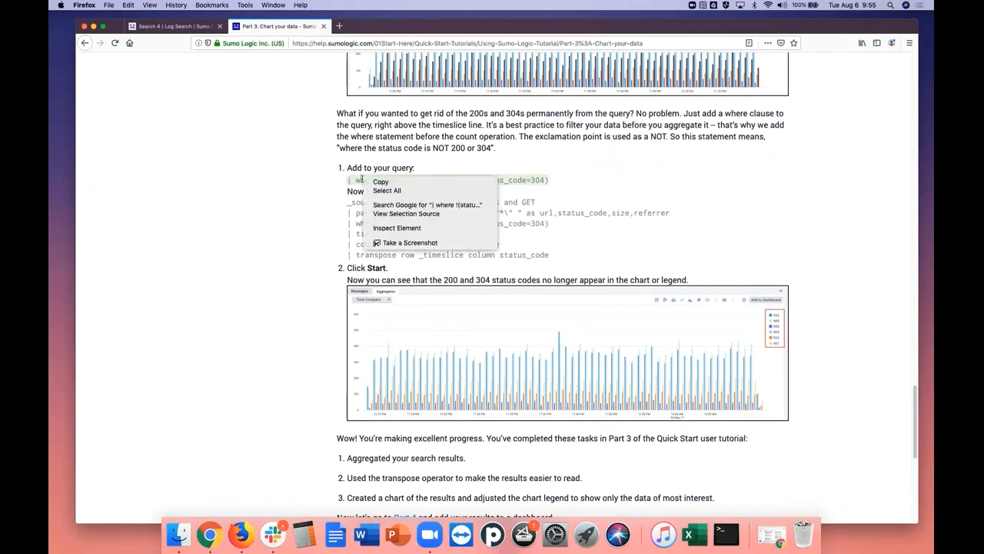
left_click(388, 183)
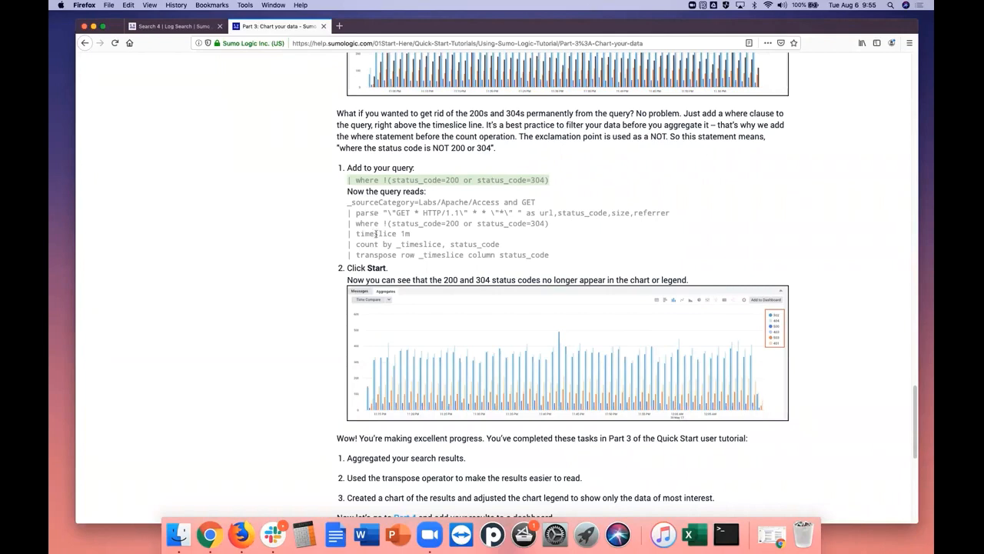
Insert "| where !(status_code=200 or status_code=304)" above the timeslice line in Search 4 and run the query
left_click(175, 26)
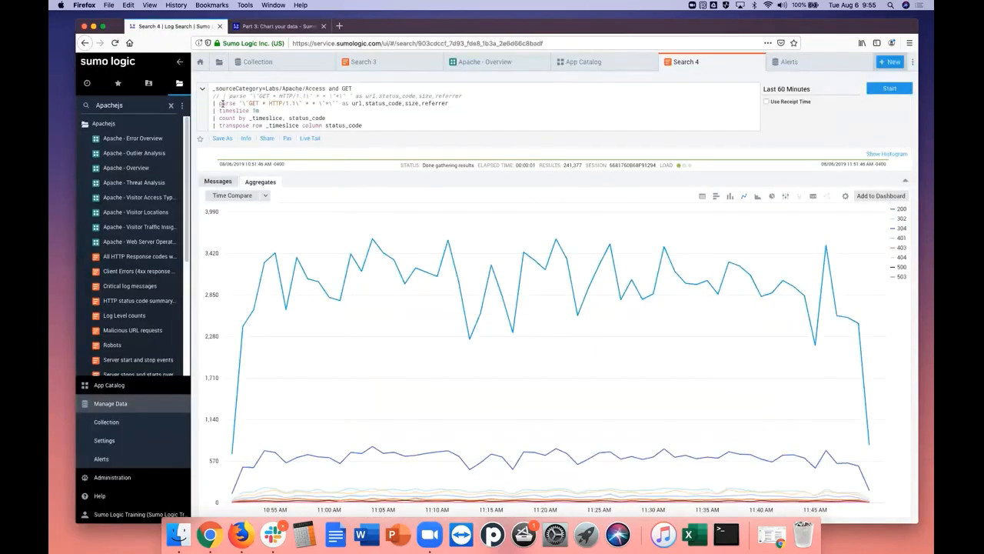
left_click(453, 103)
key("Return")
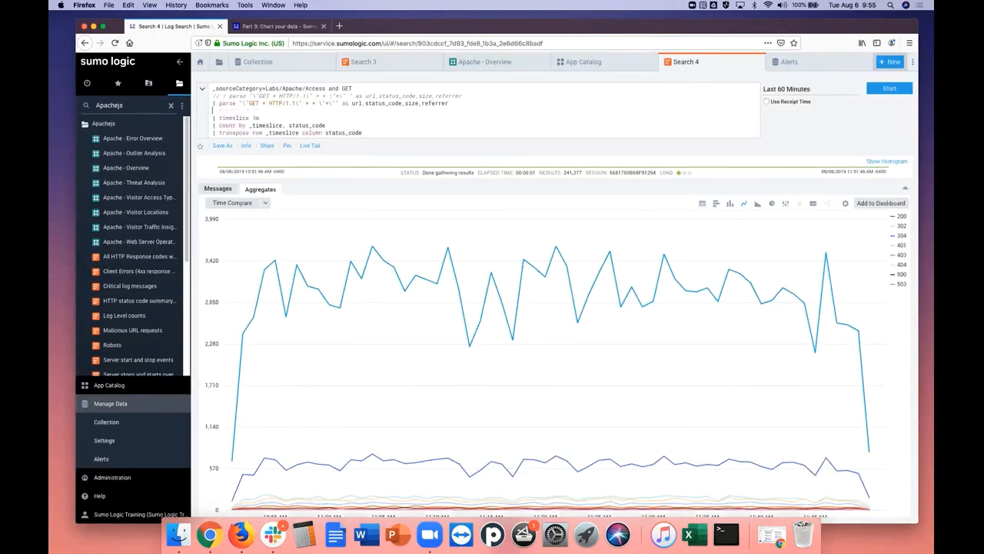
right_click(290, 112)
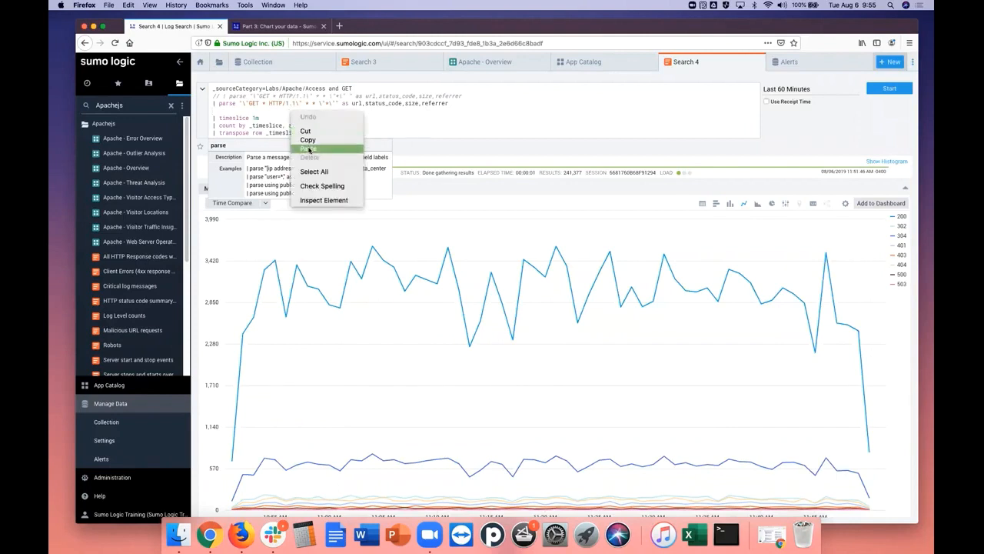
left_click(309, 149)
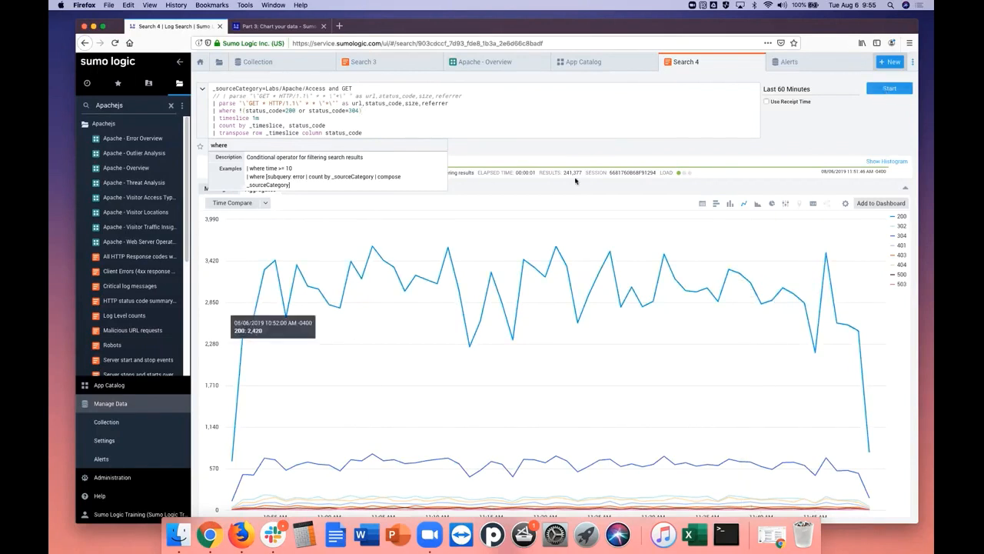
left_click(881, 92)
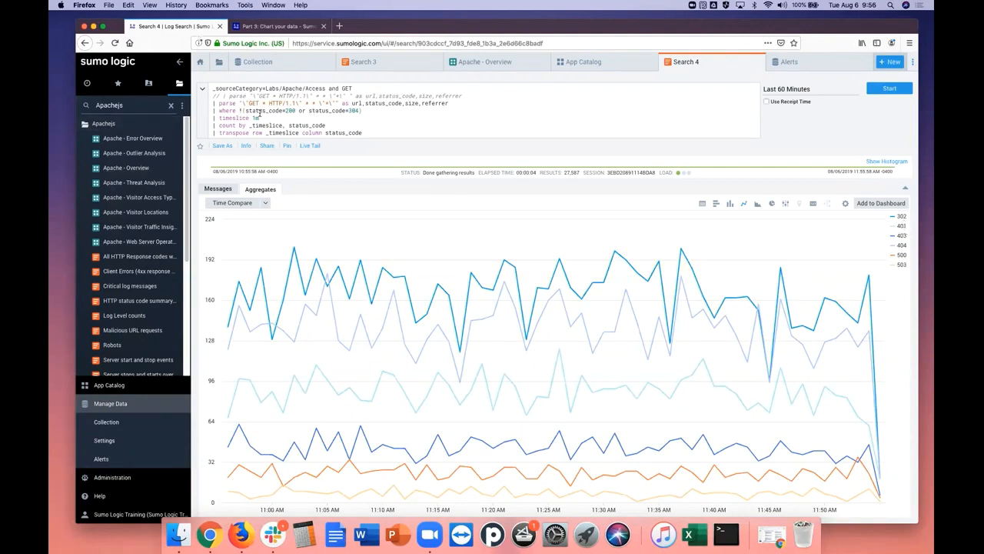
left_click_drag(223, 110, 365, 108)
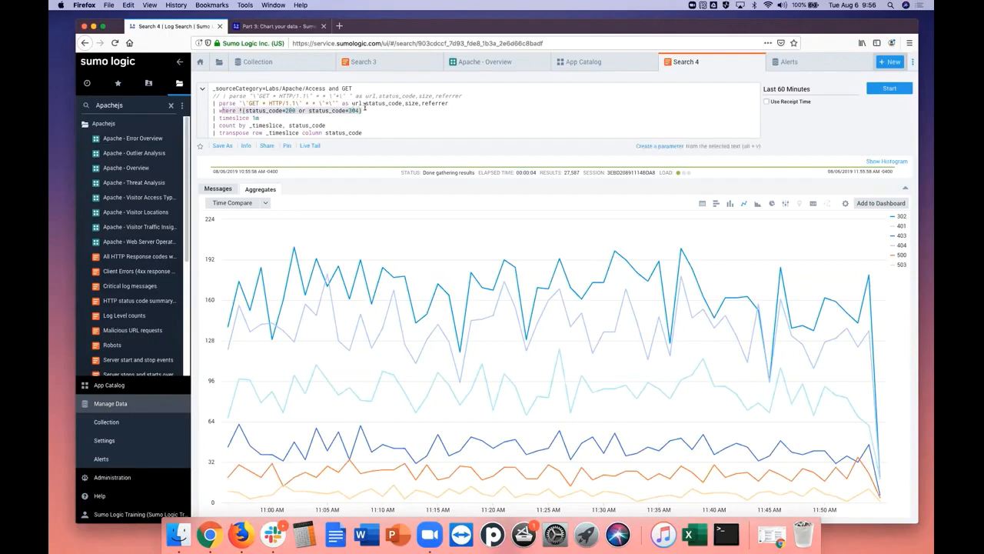
left_click(367, 118)
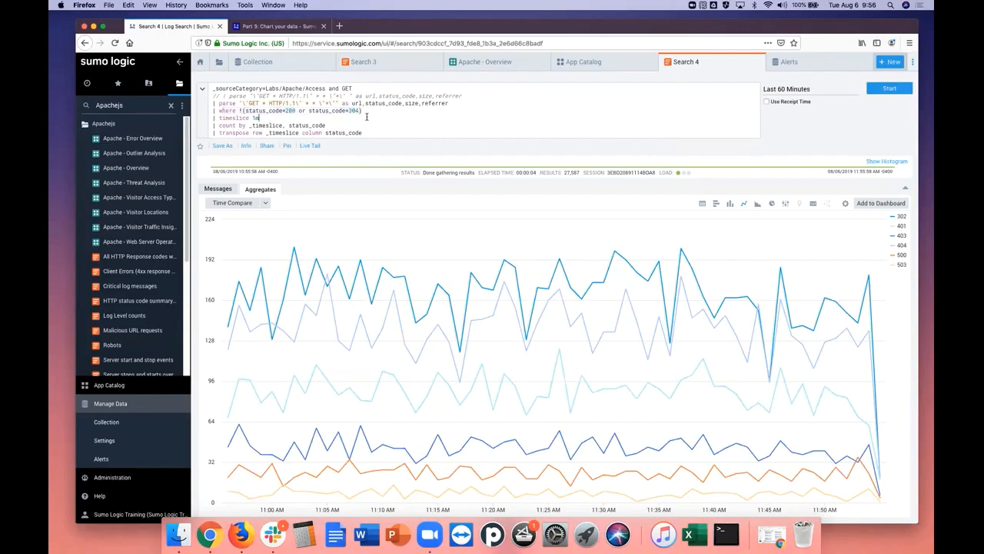
Open Part 4: Create and share a dashboard of the tutorial and read its section on creating a panel
left_click(303, 26)
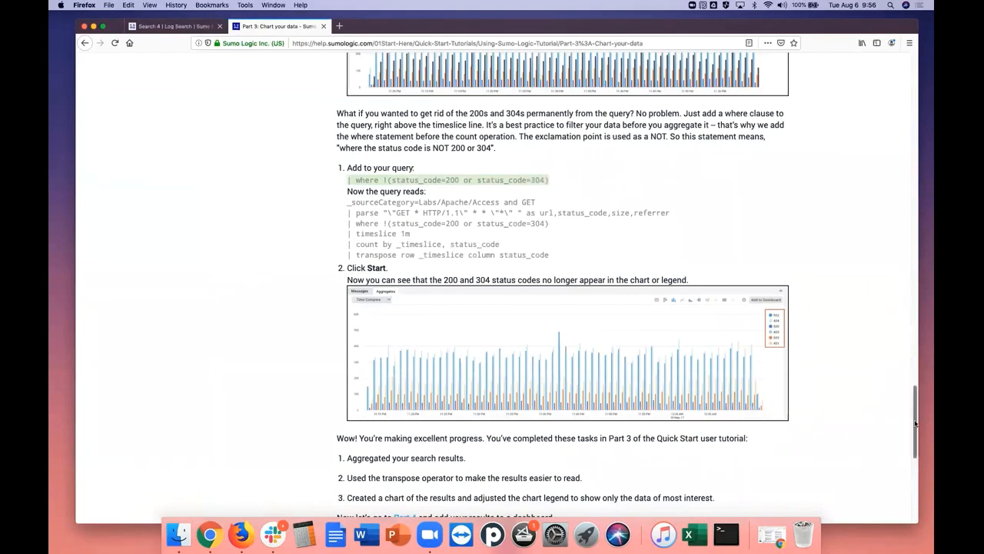
left_click_drag(915, 423, 916, 452)
scroll(916, 441, "down", 1)
left_click(734, 379)
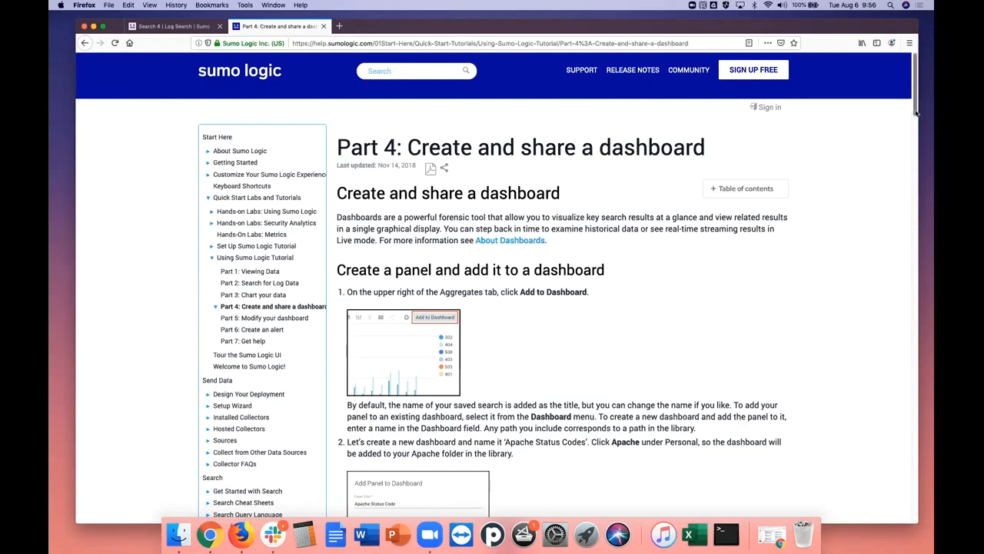
left_click_drag(916, 114, 917, 135)
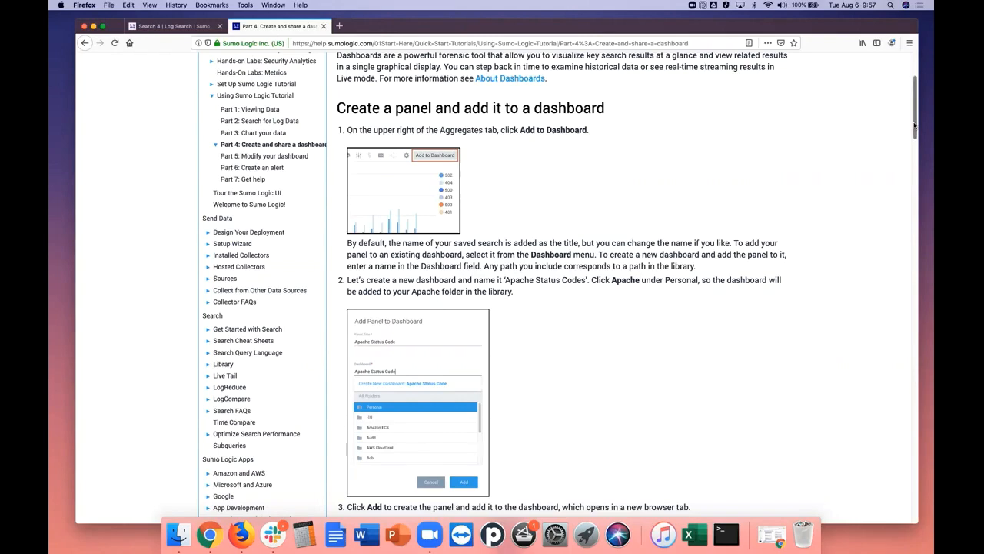
scroll(914, 125, "down", 2)
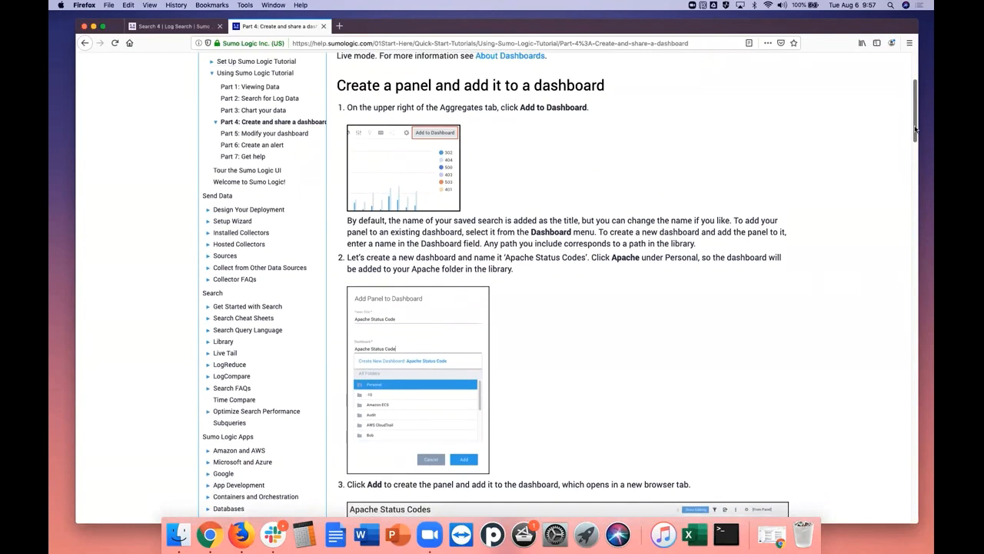
Recheck the tutorial's panel instructions and start adding the Search 4 line chart to a dashboard
left_click(156, 29)
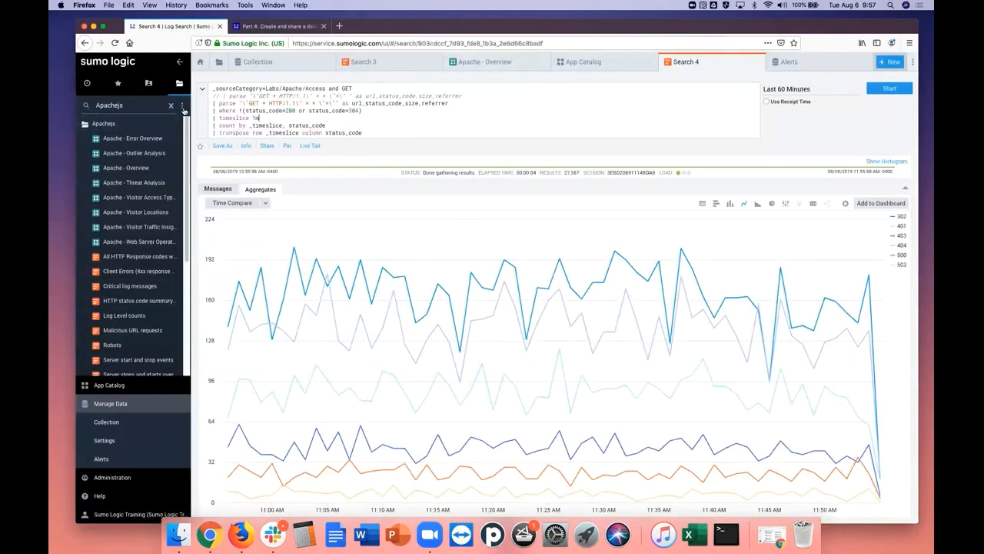
left_click(302, 28)
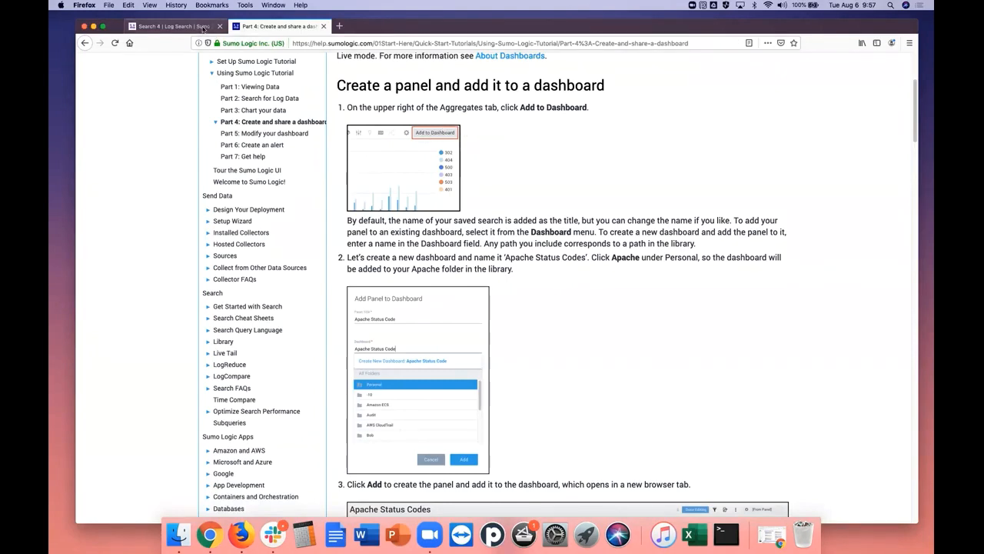
left_click(173, 26)
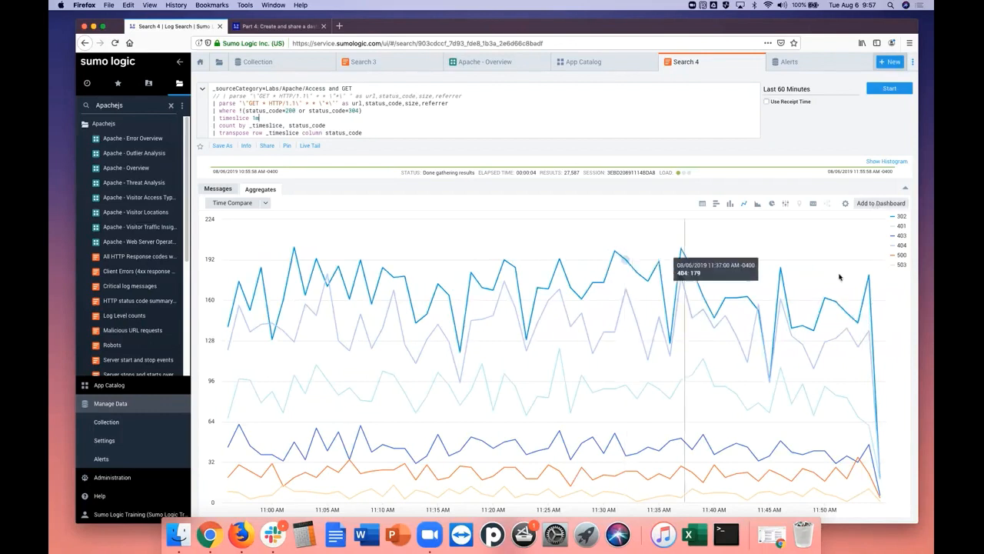
left_click(881, 204)
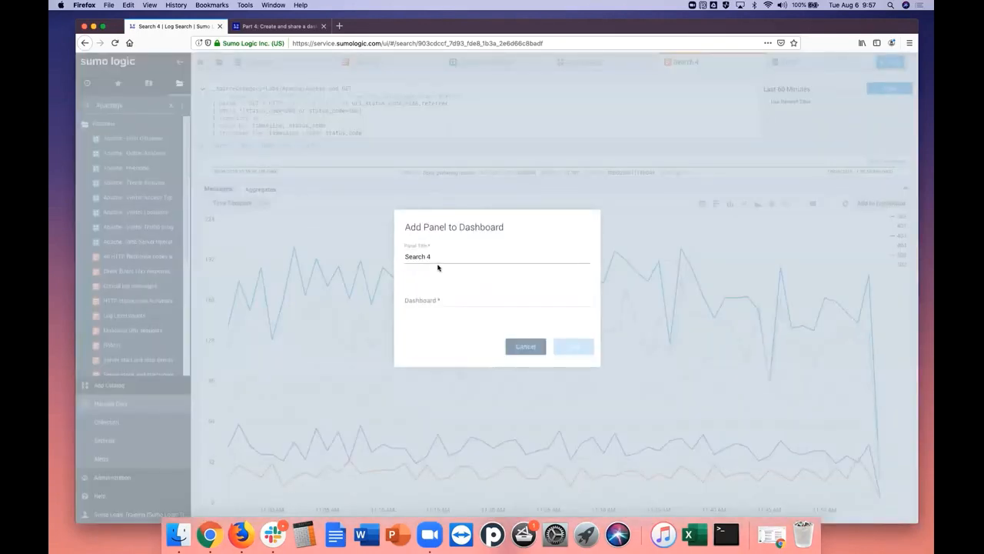
Copy the dashboard name "Apache Status Codes" from step 2 of the tutorial's panel instructions and return to the Search 4 panel dialog
left_click(262, 27)
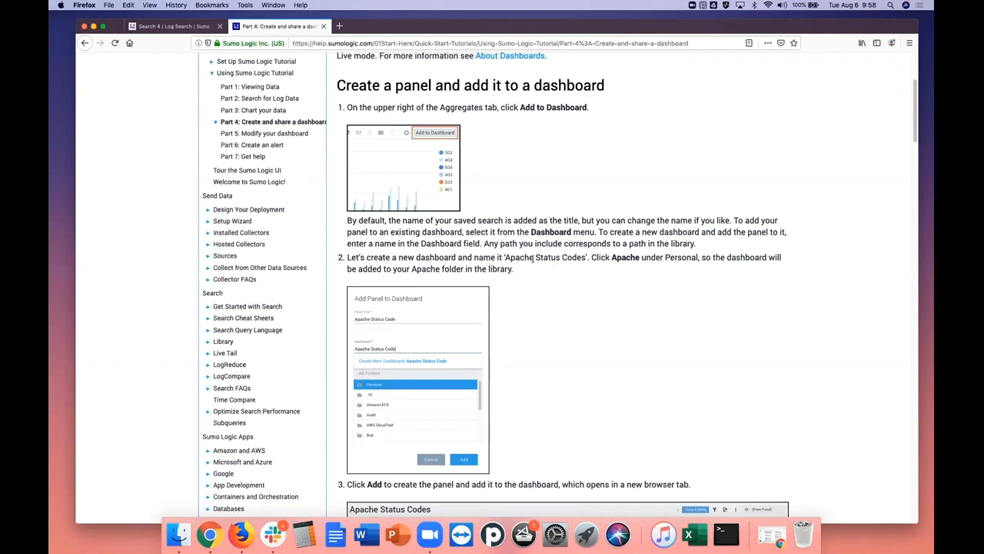
left_click_drag(506, 256, 580, 261)
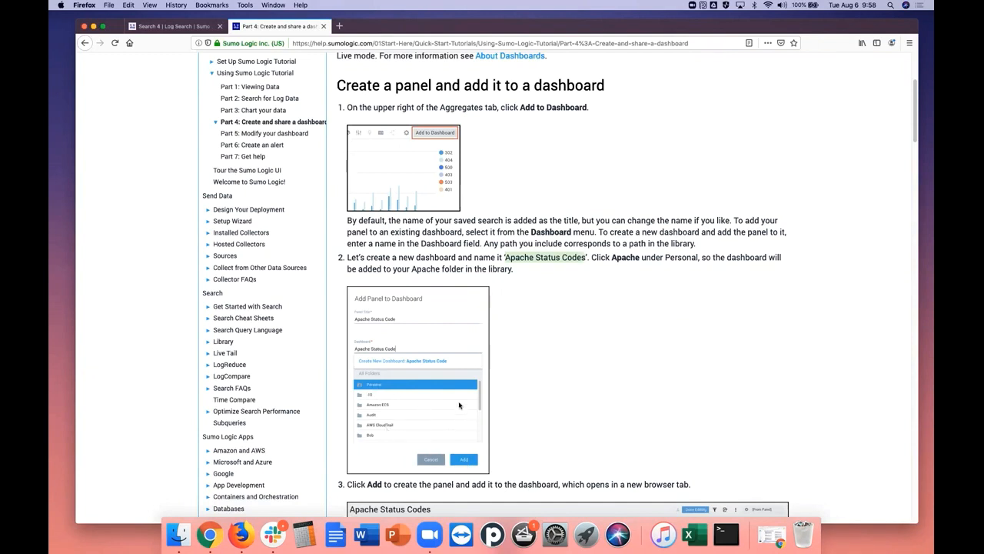
left_click(187, 28)
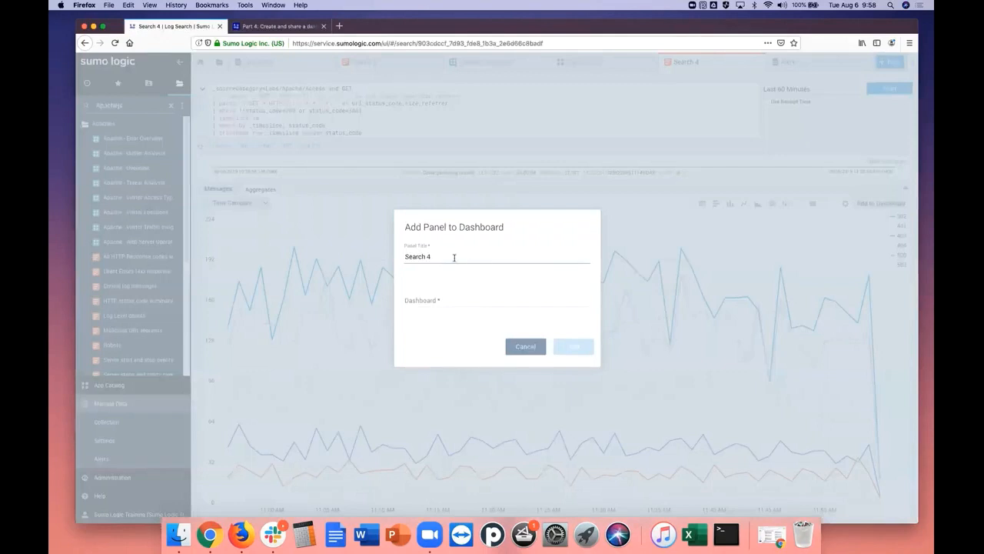
left_click(446, 255)
left_click_drag(441, 255, 404, 256)
left_click(269, 27)
right_click(553, 260)
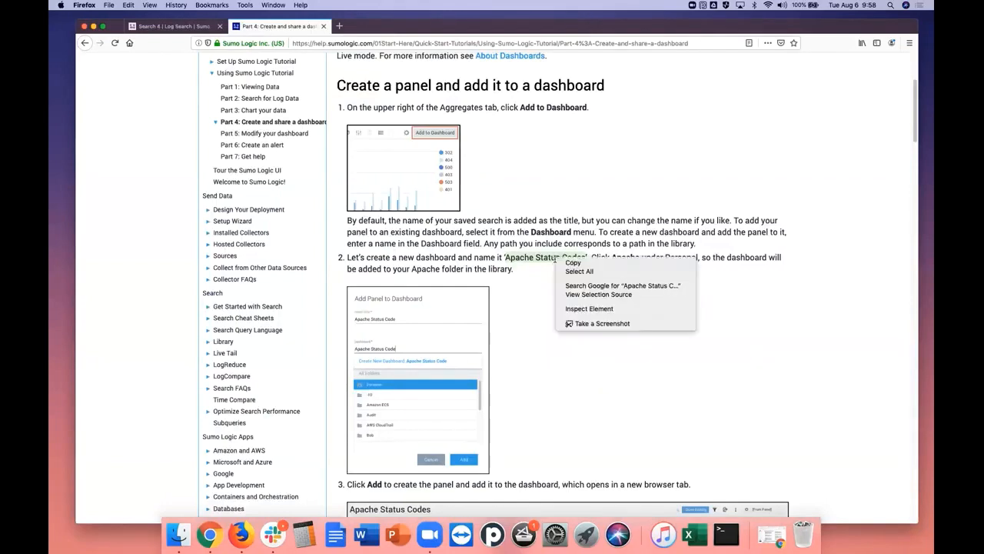
left_click(565, 267)
left_click(182, 27)
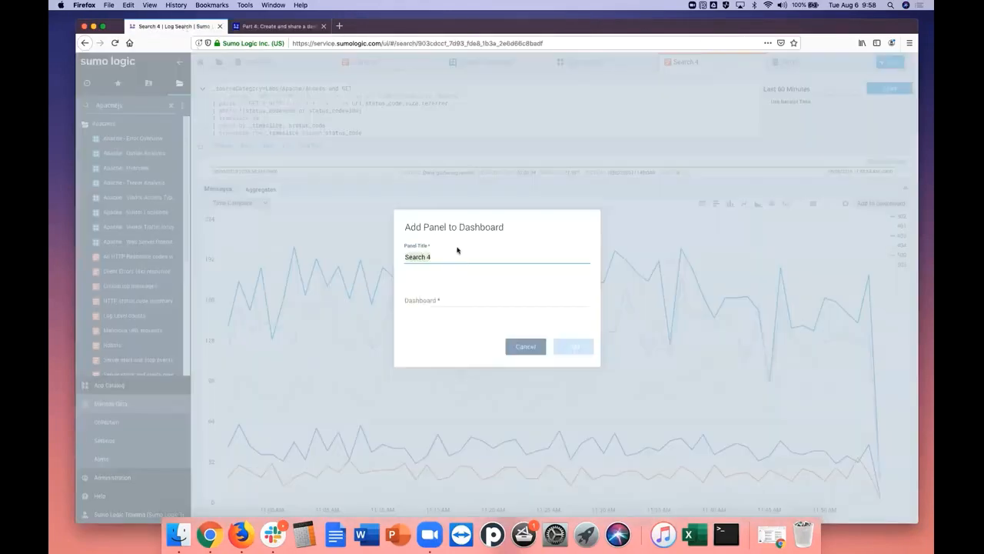
Replace the panel title Search 4 with the copied name plus a suffix, Apache Status Codesjs
right_click(416, 259)
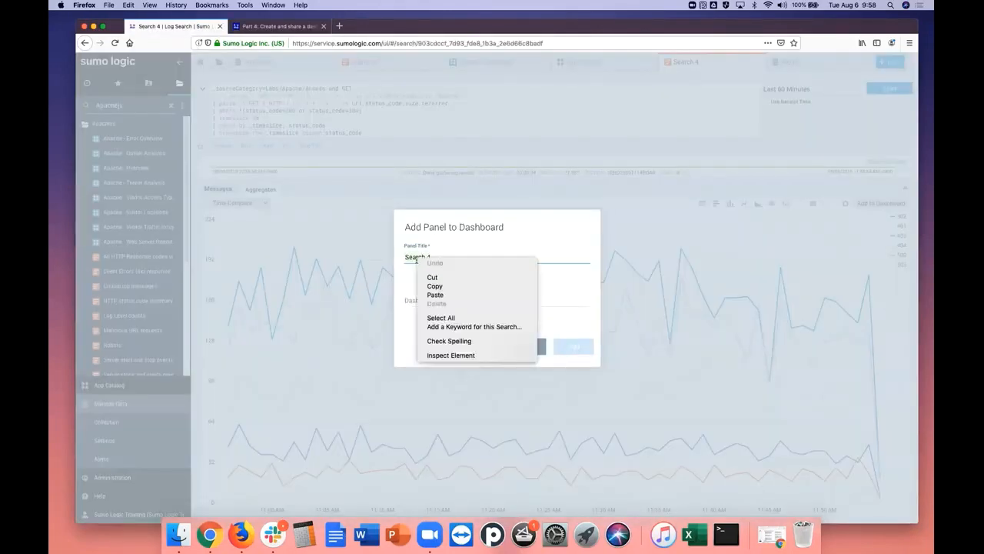
left_click(436, 295)
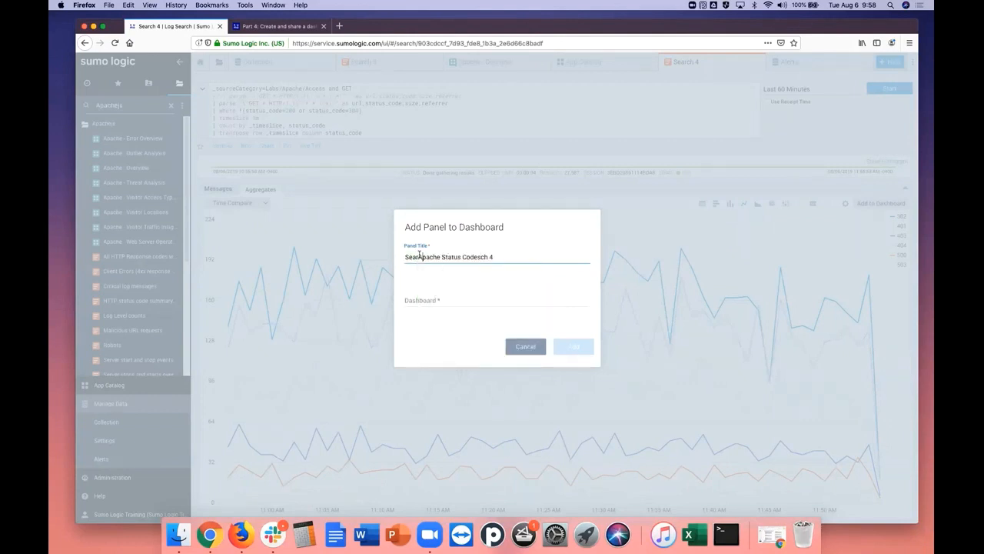
key("BackSpace")
key("BackSpace")
key("BackSpace")
key("BackSpace")
key("BackSpace")
Try to add the panel to a new dashboard named apachejs in the Personal folder
left_click(434, 300)
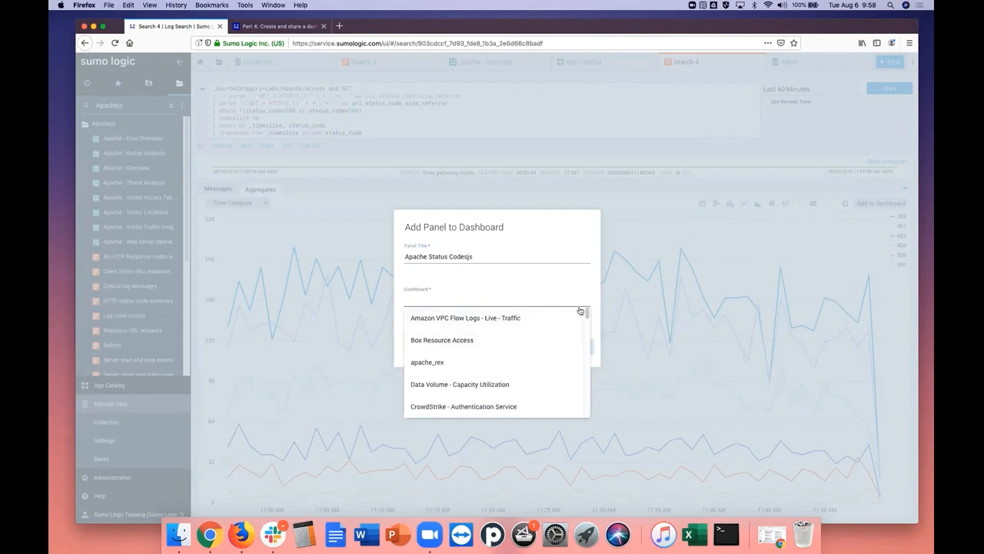
left_click_drag(587, 314, 586, 325)
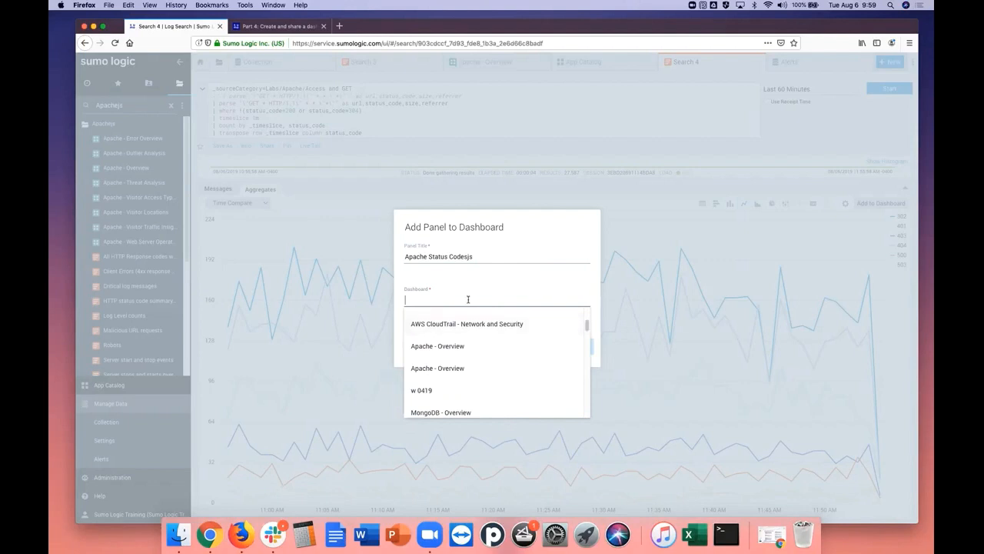
type("apach")
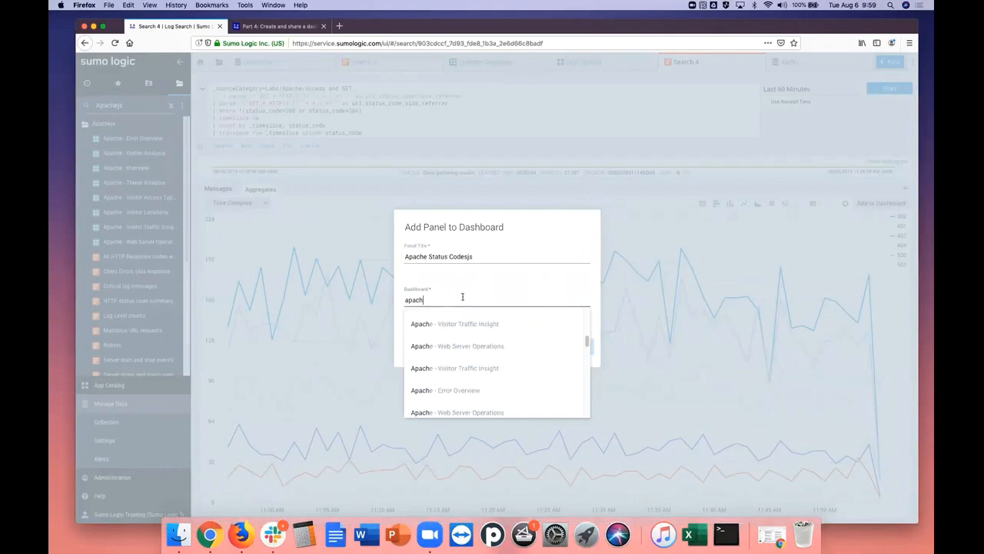
type("ejs")
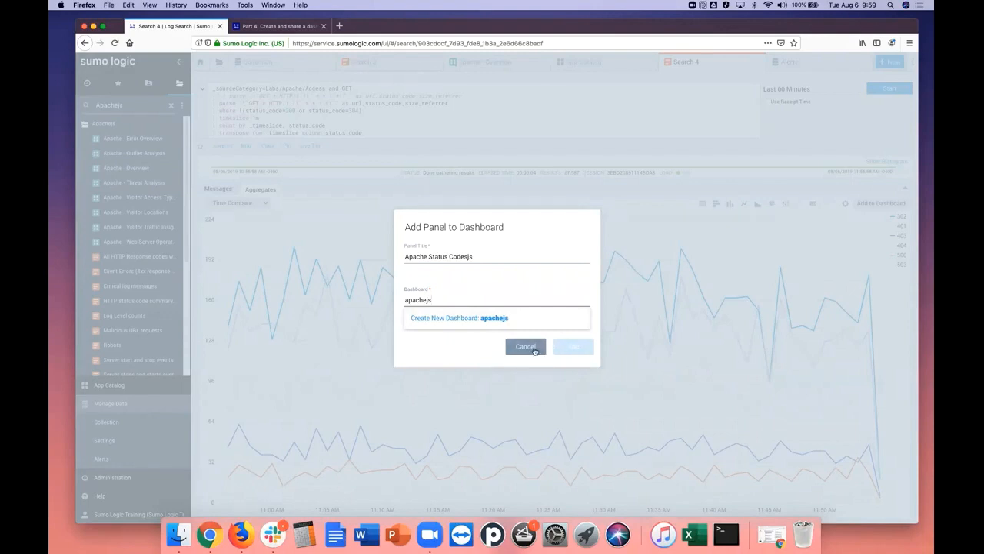
left_click(487, 321)
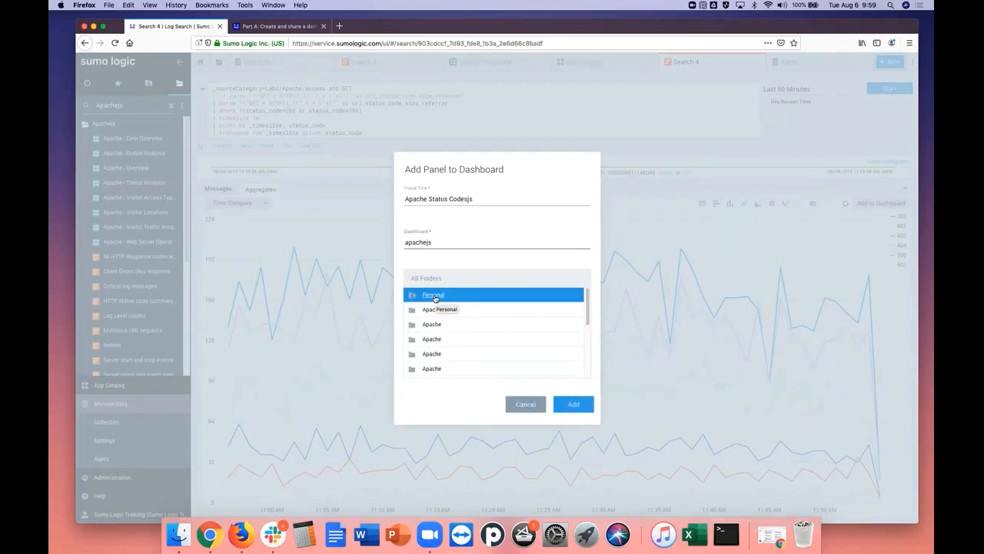
left_click(574, 405)
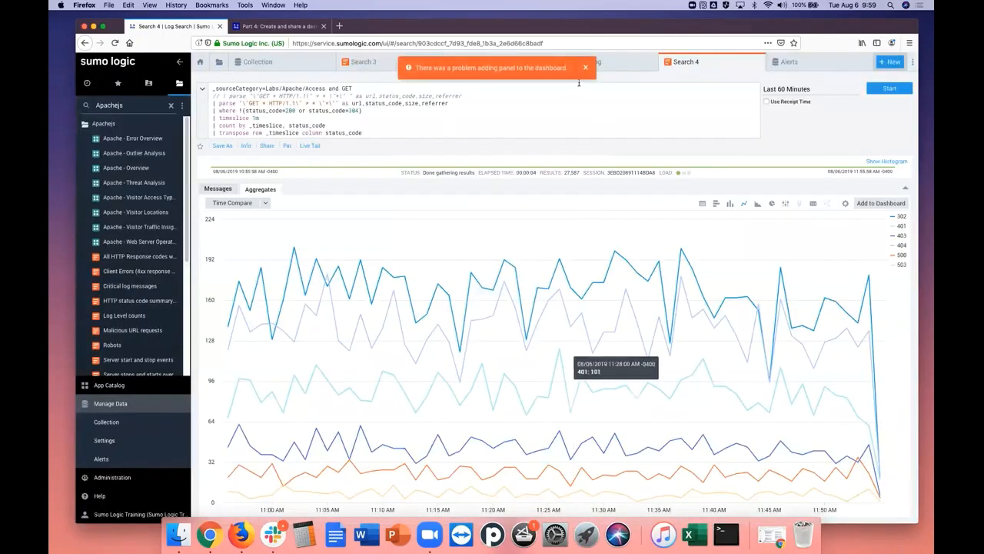
left_click(586, 68)
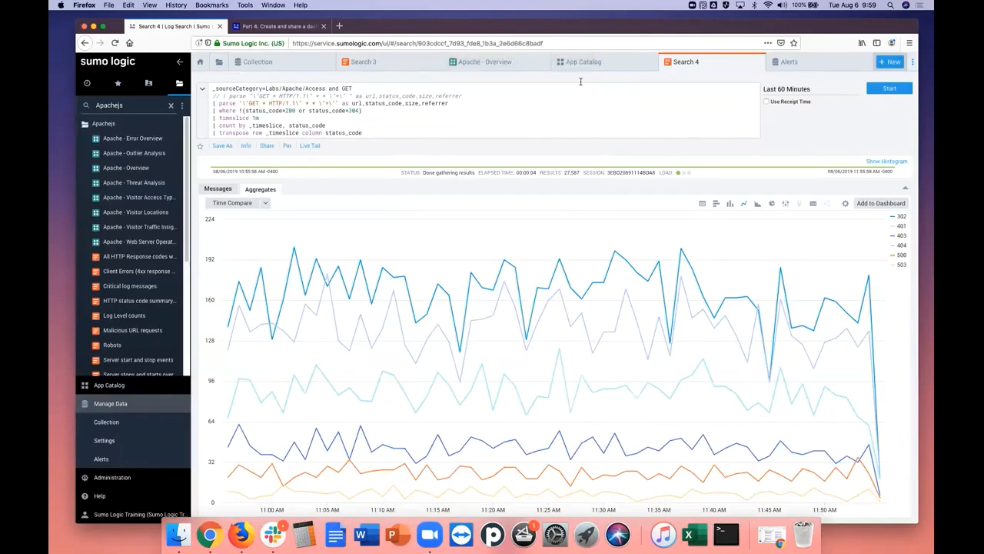
Start adding the Search 4 chart to a dashboard again, with the panel title Apache Status Codesjs
left_click(891, 203)
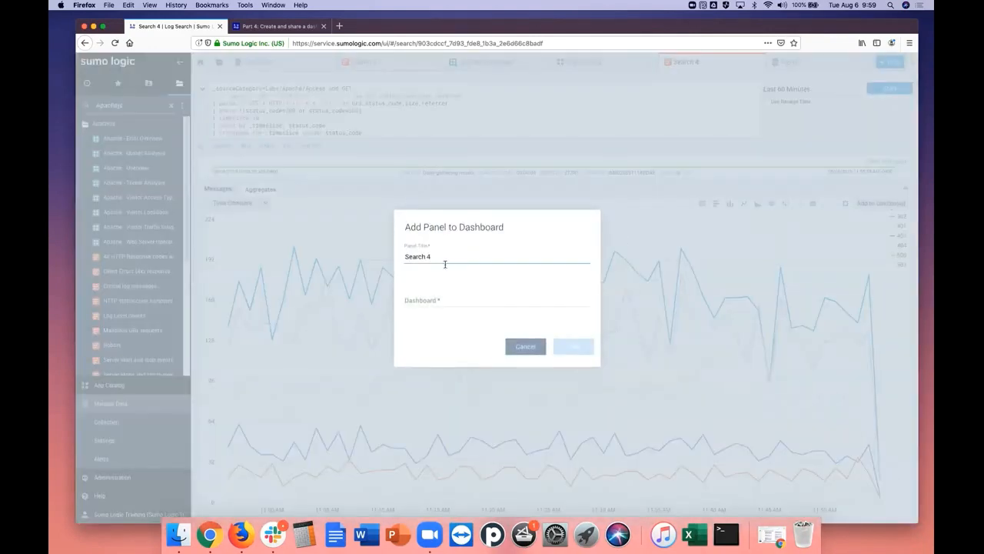
left_click(437, 254)
left_click_drag(434, 255, 403, 257)
right_click(419, 256)
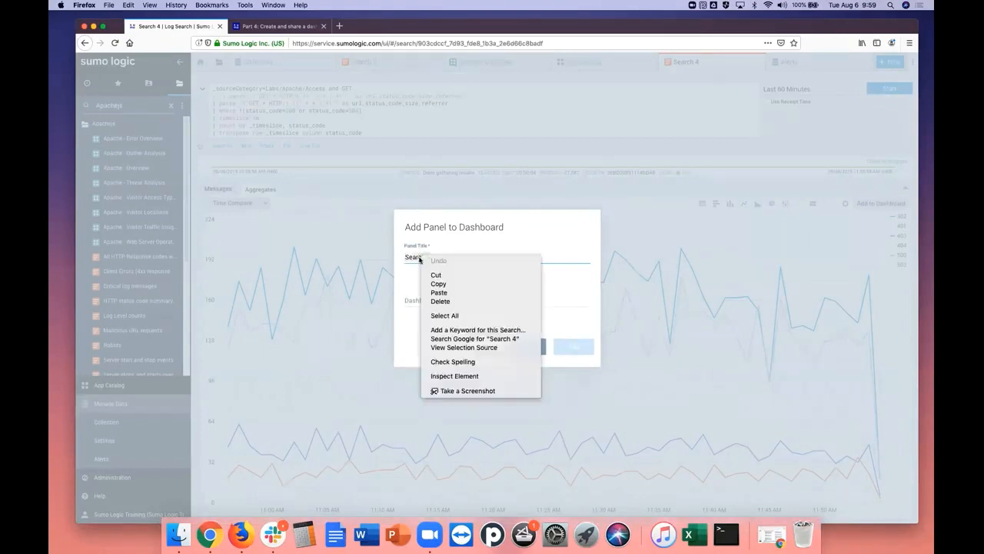
left_click(454, 293)
type("js")
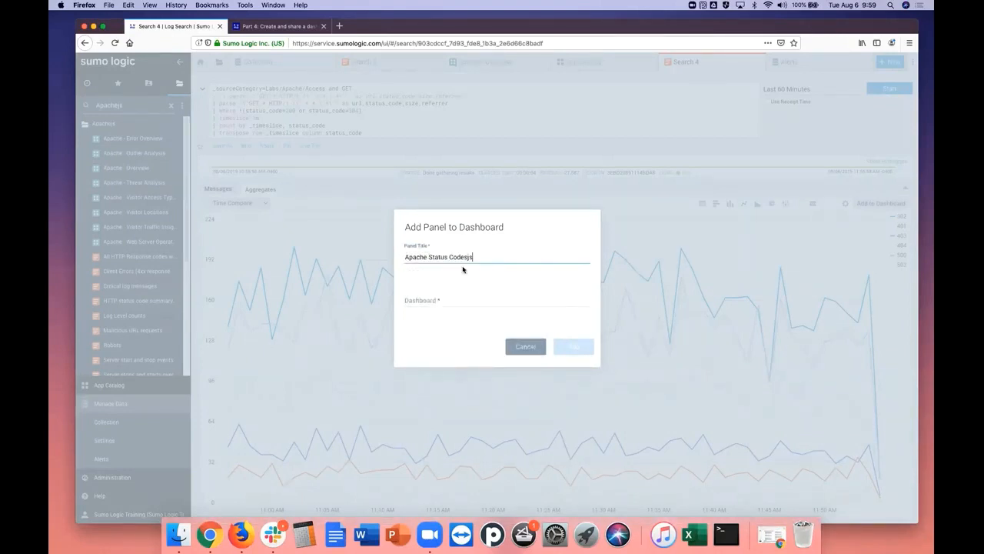
Choose to create a new dashboard named apachejs for the panel
left_click(424, 301)
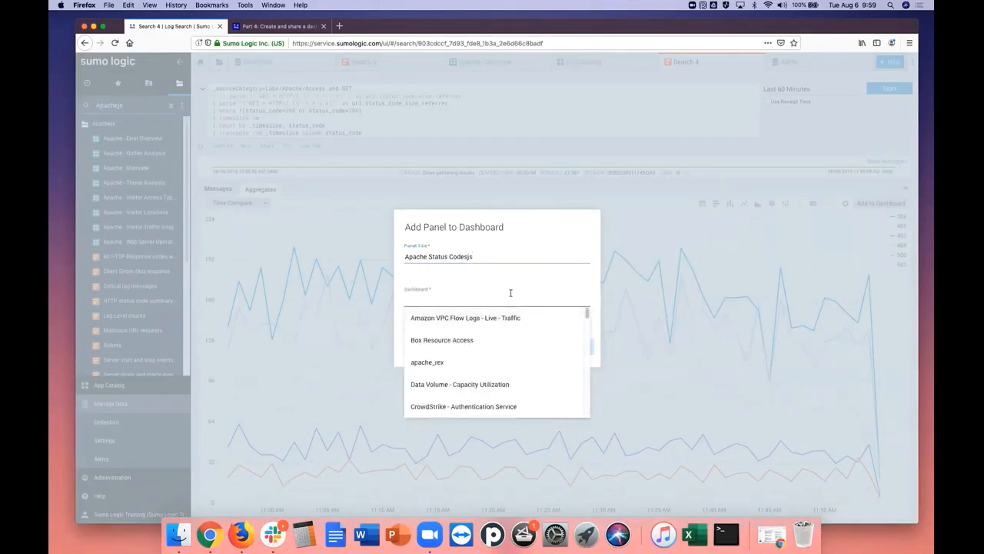
type("apache")
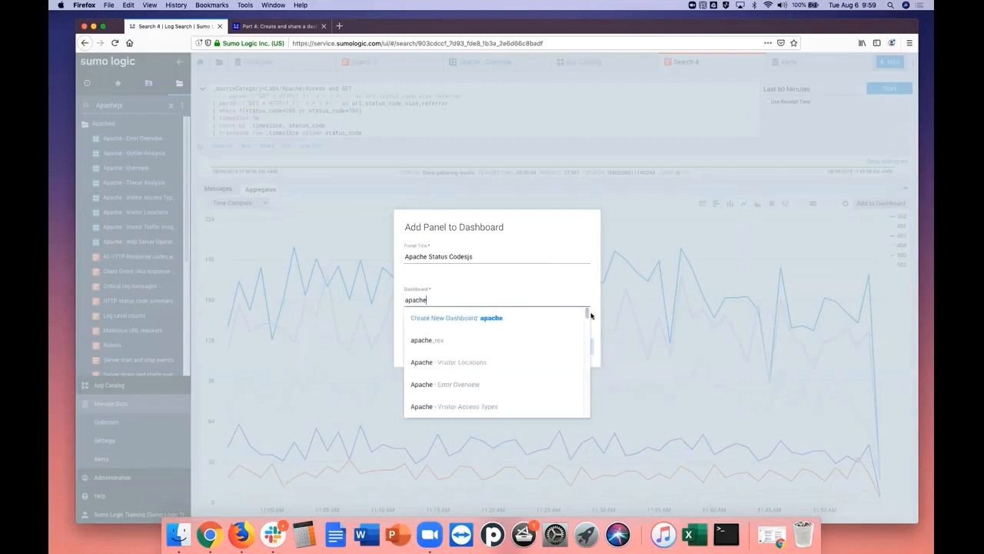
left_click_drag(590, 314, 588, 319)
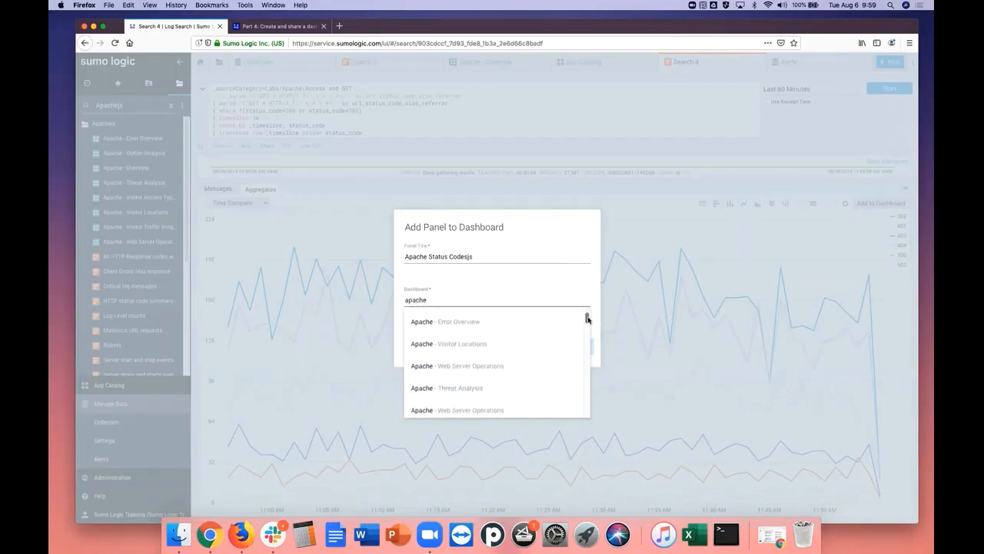
type("js")
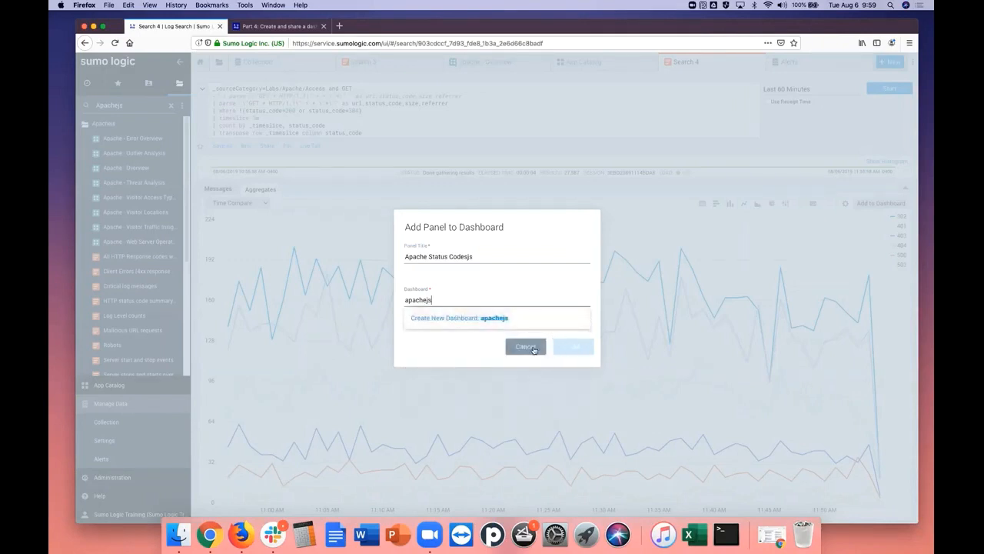
left_click(523, 318)
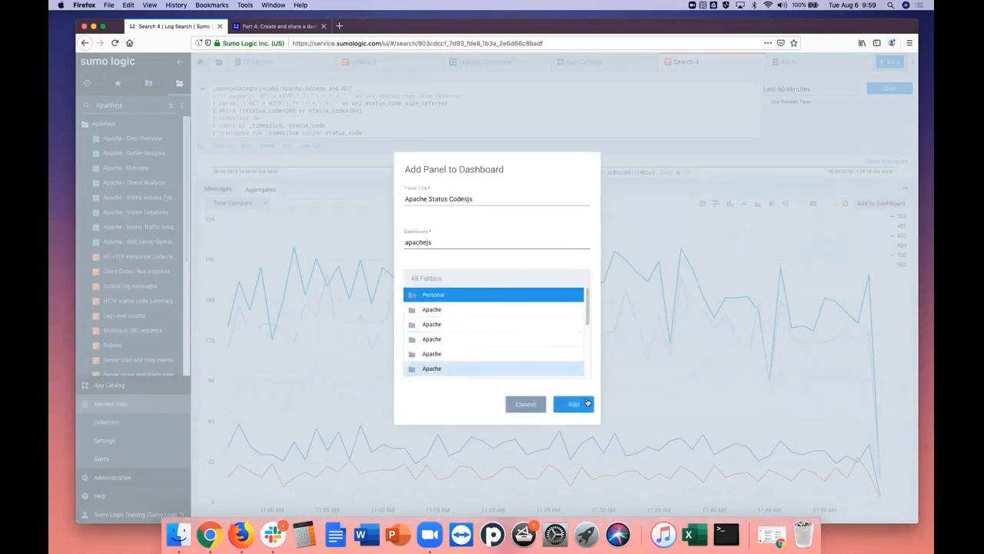
Select the Apachejs folder under Personal as the dashboard's location and add the panel
left_click(445, 295)
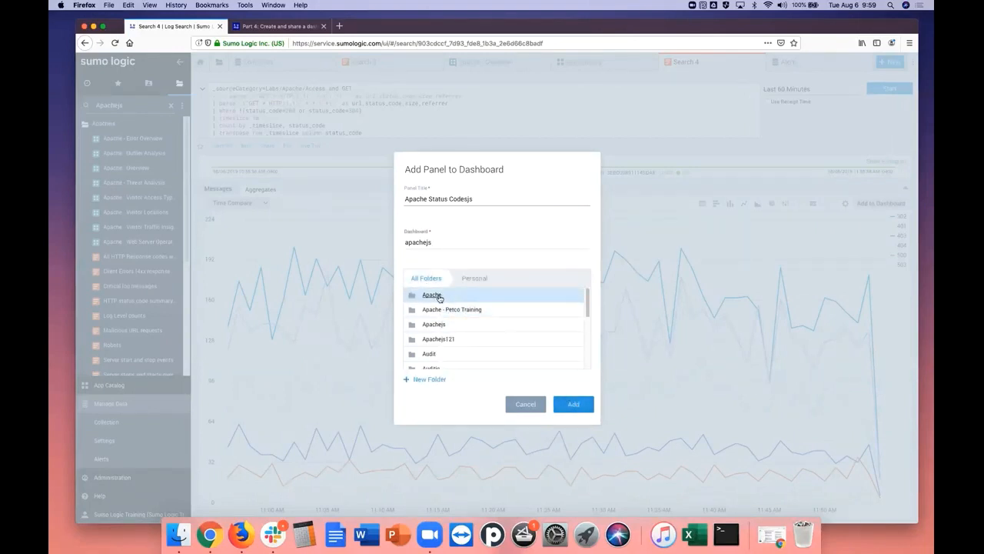
left_click(441, 326)
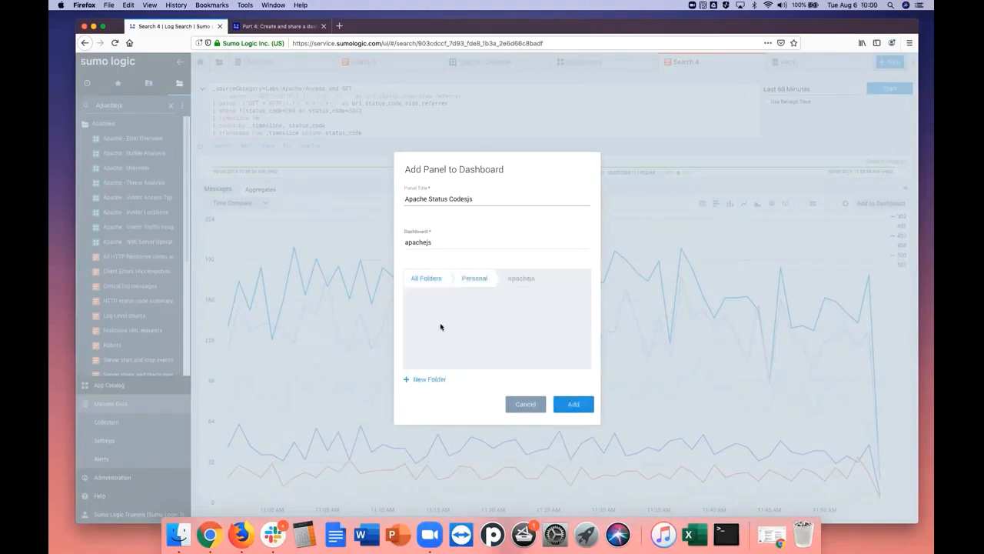
left_click(451, 200)
left_click(427, 279)
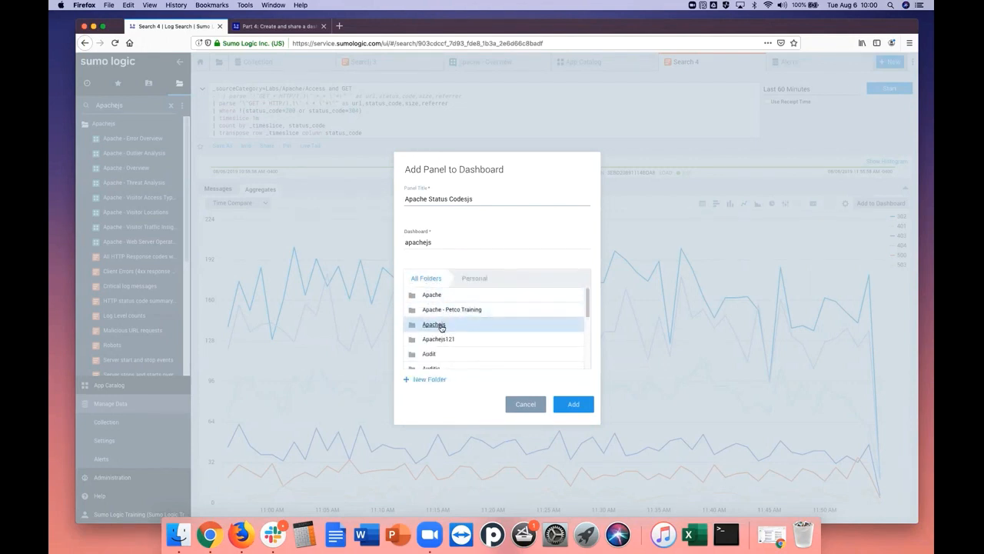
double_click(442, 326)
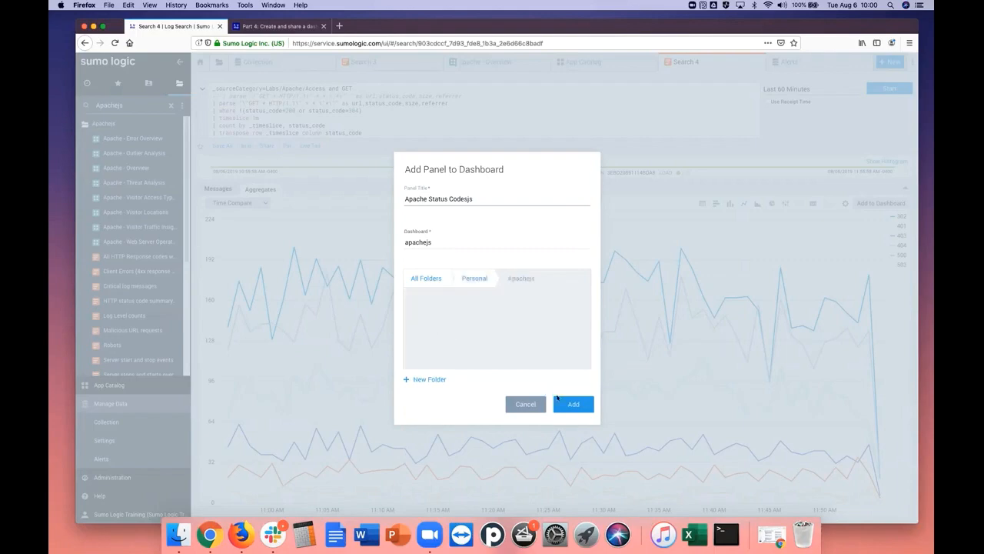
left_click(579, 410)
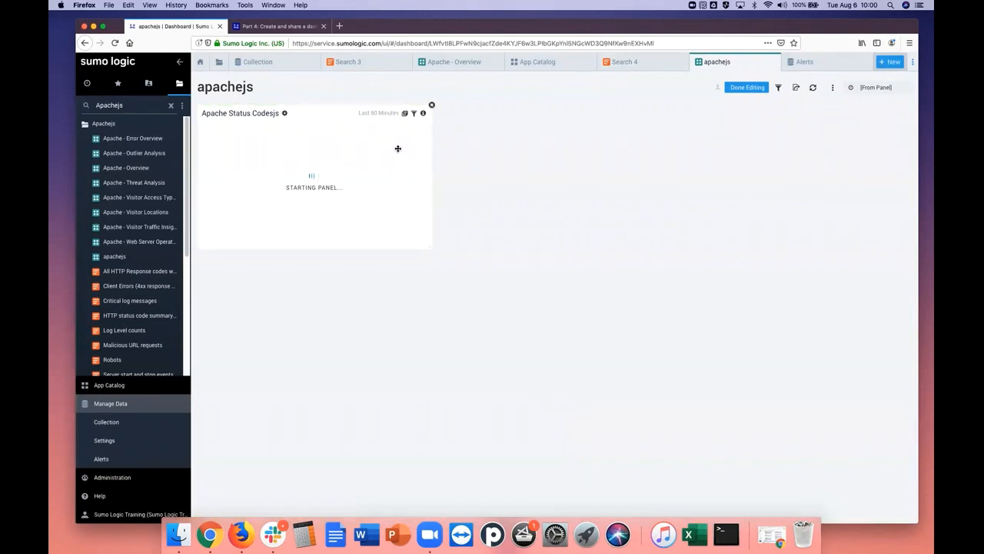
Review the rest of tutorial Part 4 on text panels, changing the dashboard's look and sharing it
left_click(296, 27)
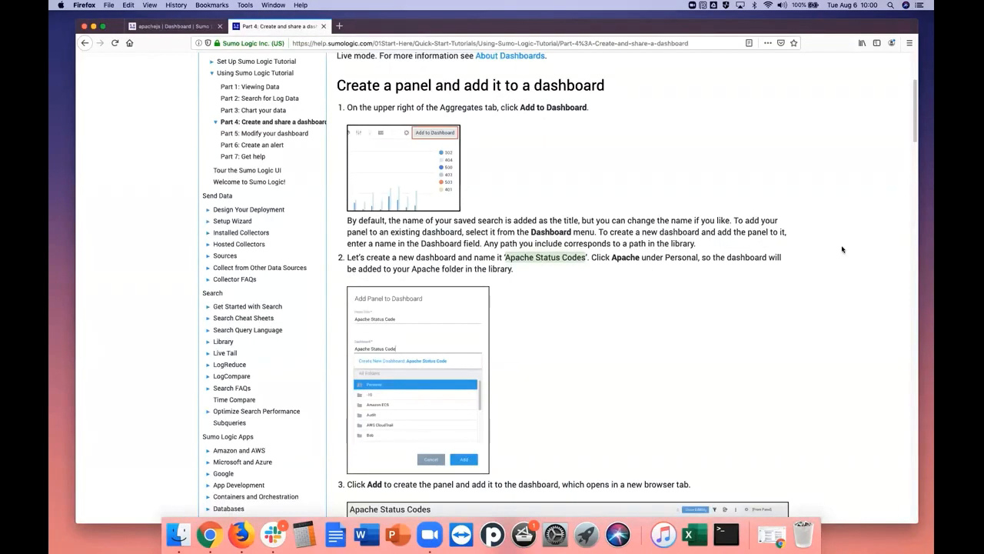
left_click_drag(915, 139, 909, 187)
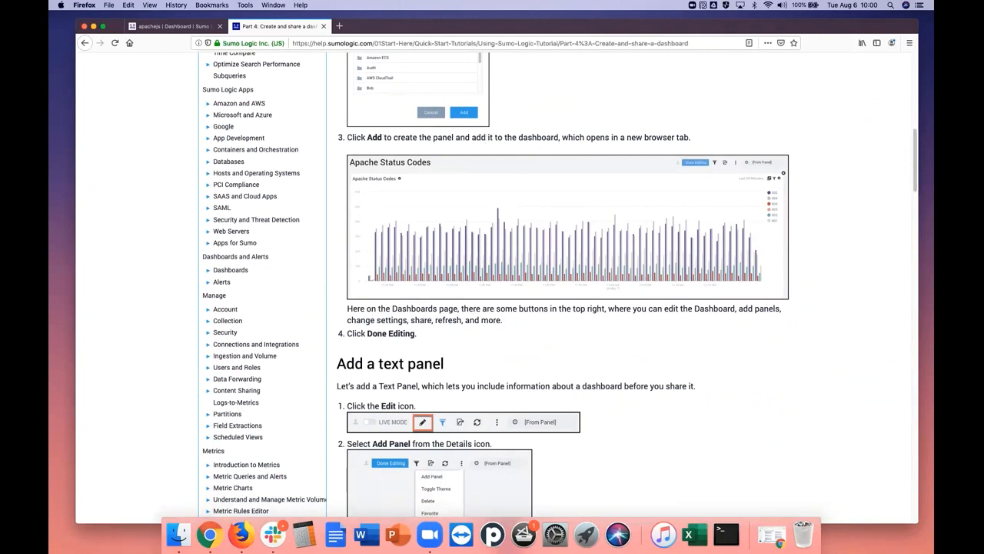
left_click_drag(913, 182, 904, 333)
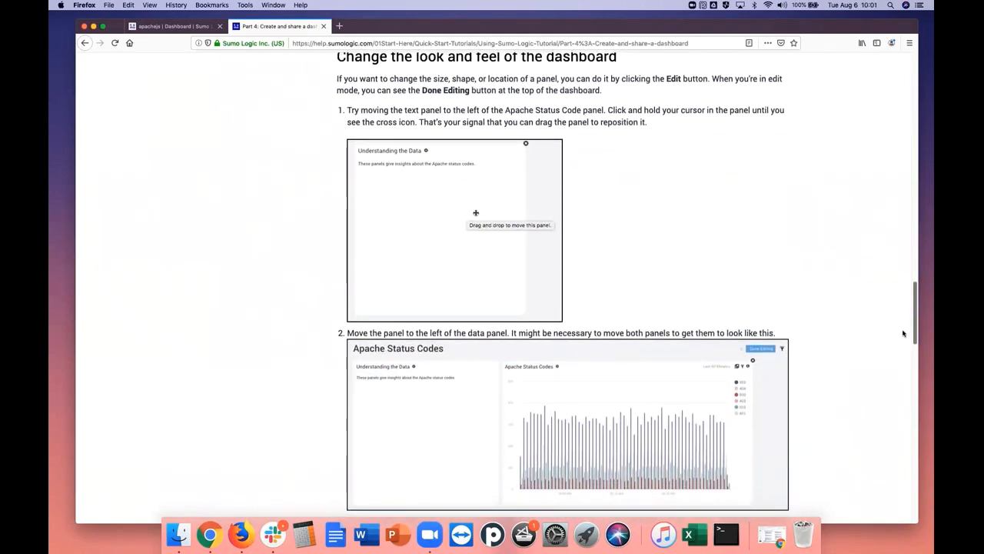
left_click_drag(903, 333, 872, 454)
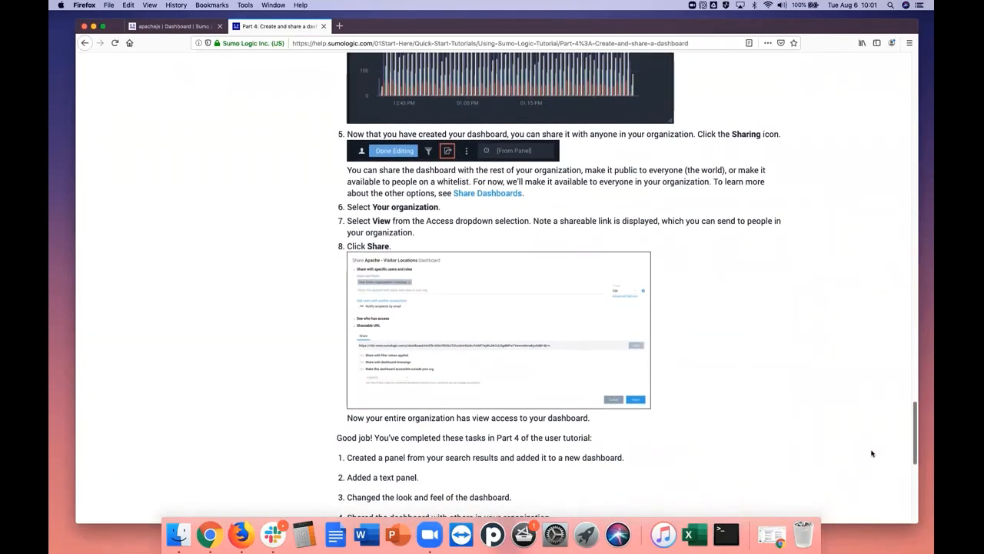
left_click_drag(873, 454, 871, 453)
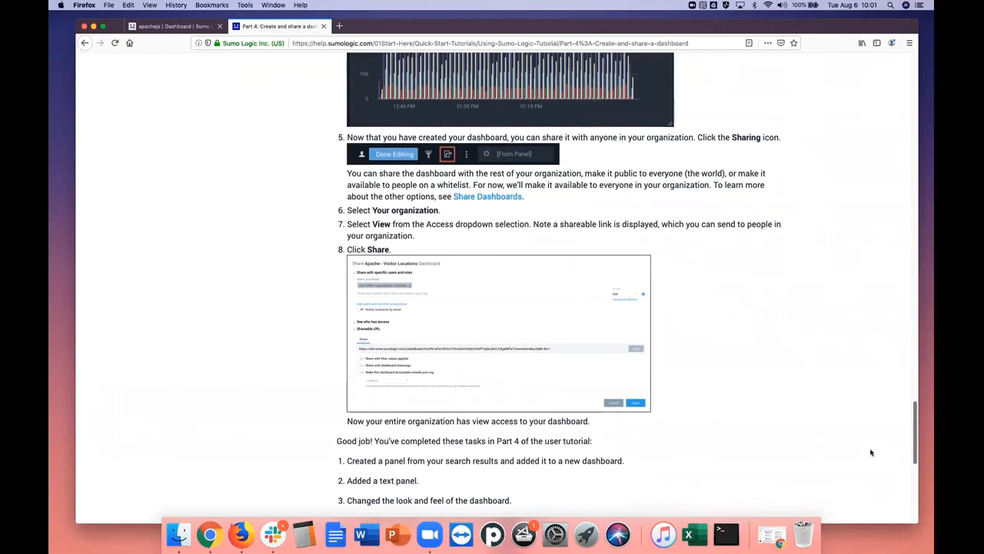
scroll(872, 452, "up", 1)
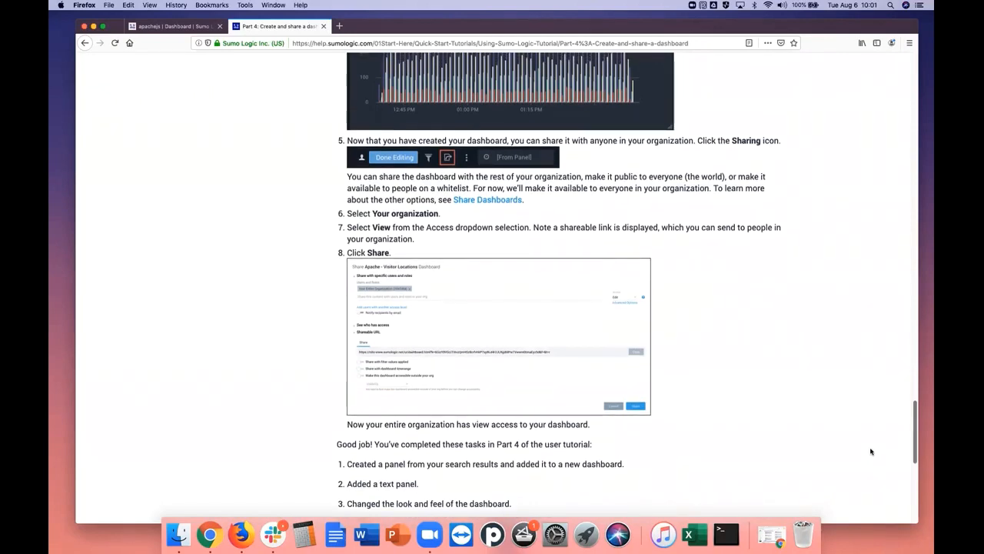
scroll(871, 452, "up", 5)
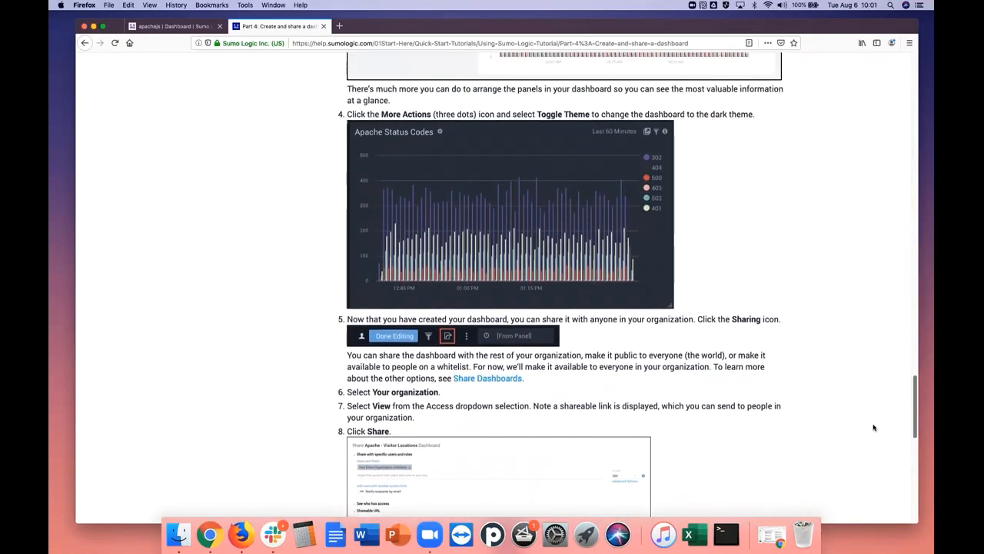
Go back through tutorial Part 4 from the sharing instructions to the section on adding a text panel
scroll(874, 428, "up", 2)
scroll(879, 409, "up", 1)
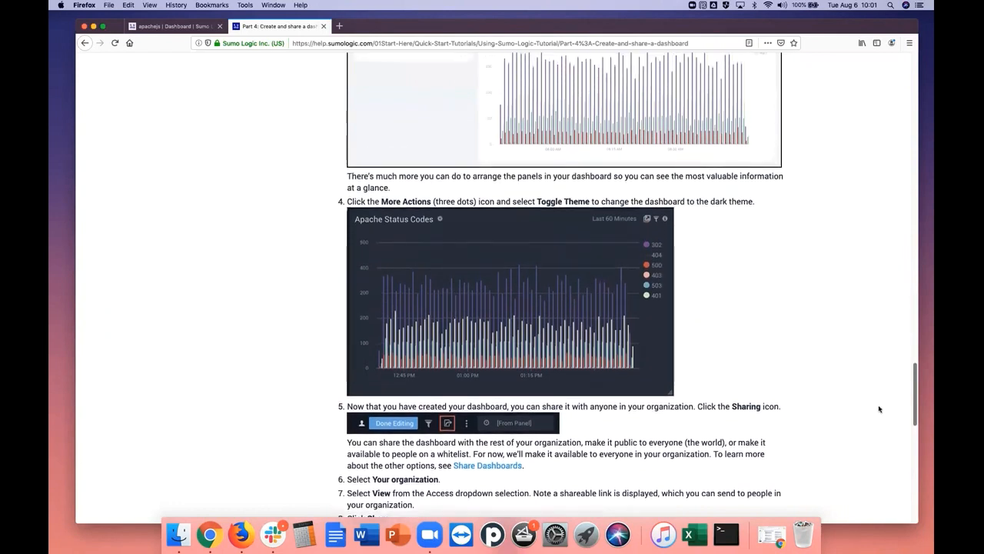
scroll(880, 409, "up", 3)
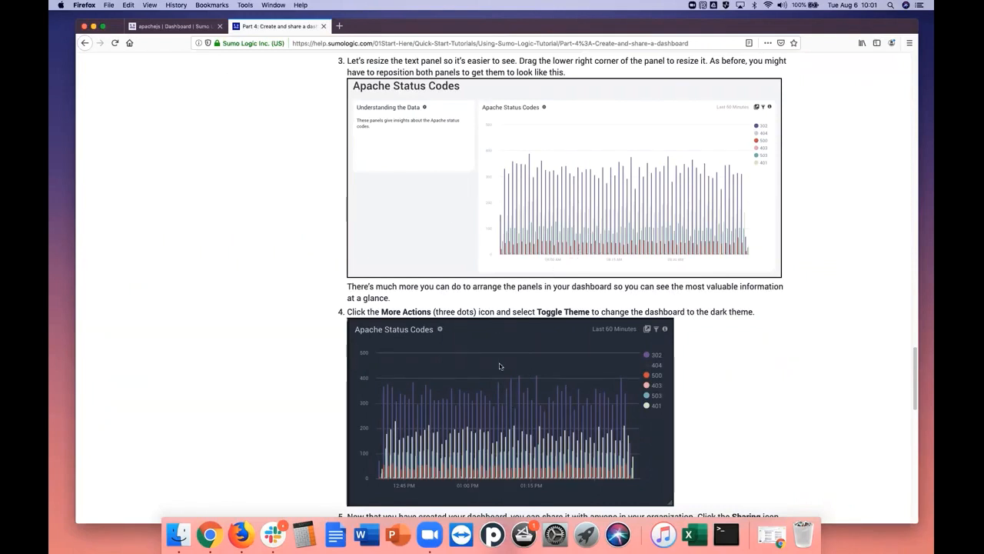
left_click_drag(917, 381, 929, 89)
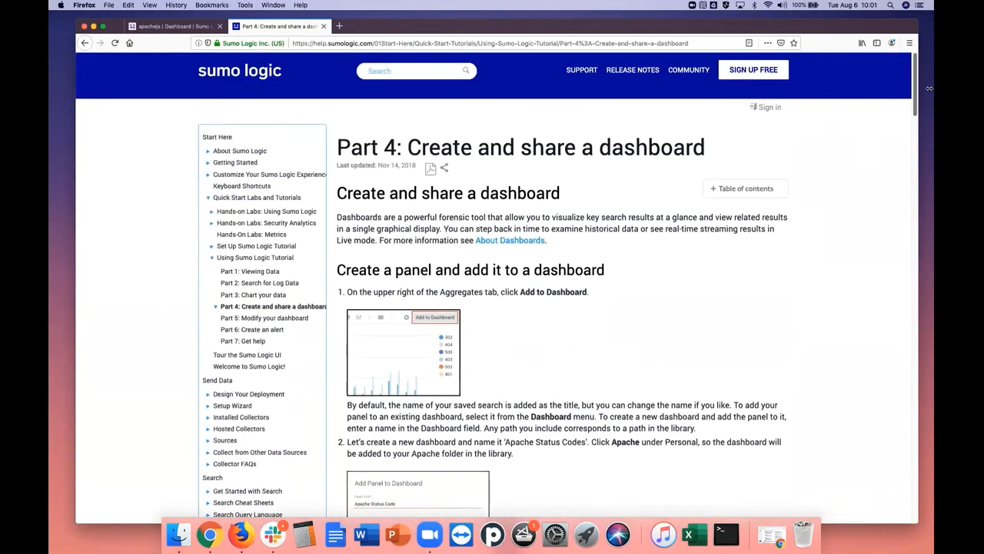
left_click_drag(929, 88, 929, 93)
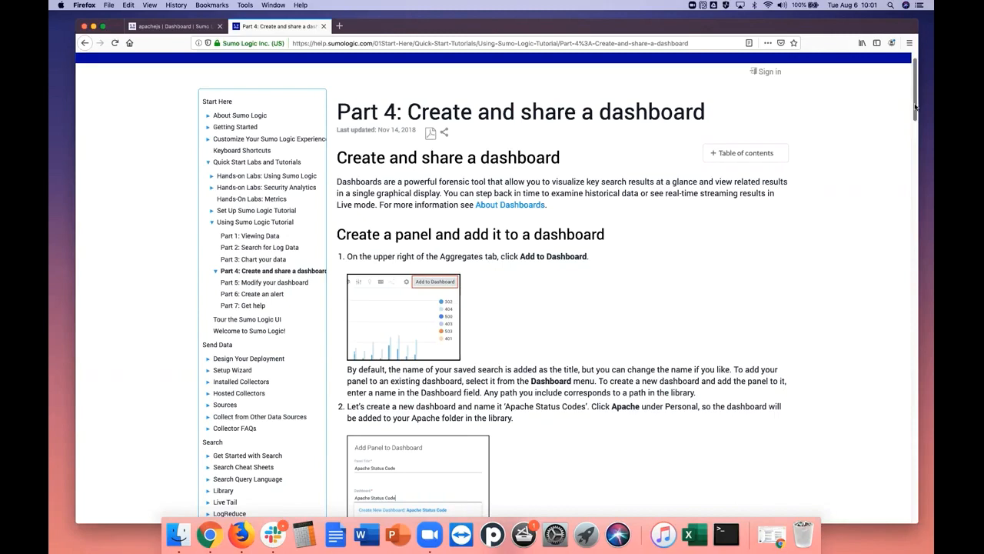
left_click_drag(916, 107, 904, 213)
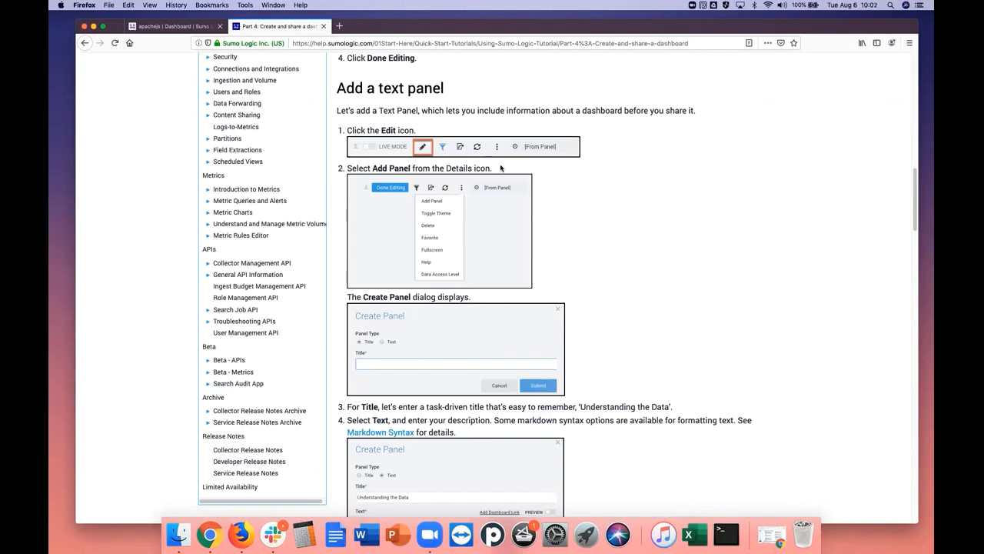
Return to the apachejs dashboard, finish editing it and try switching its edit mode on and off
left_click(170, 27)
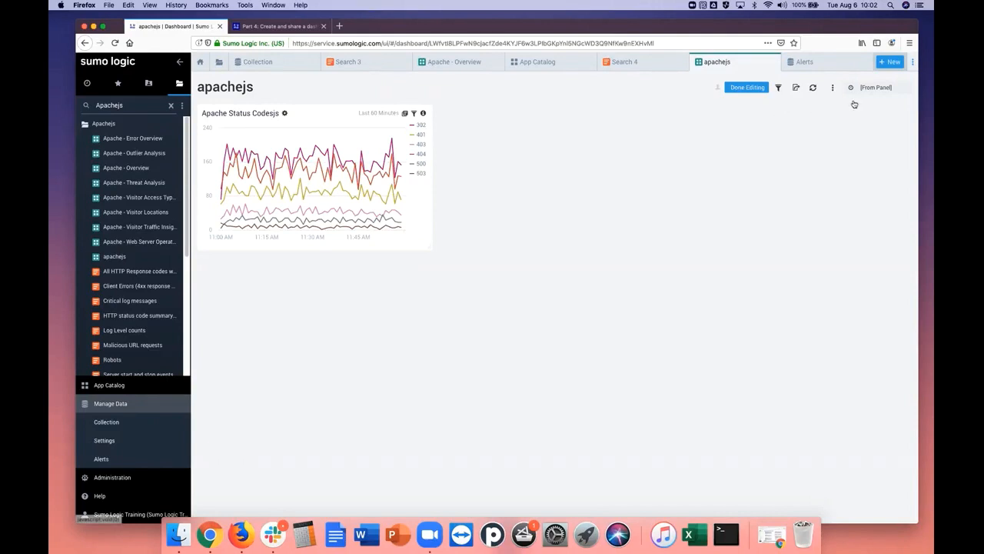
left_click(262, 26)
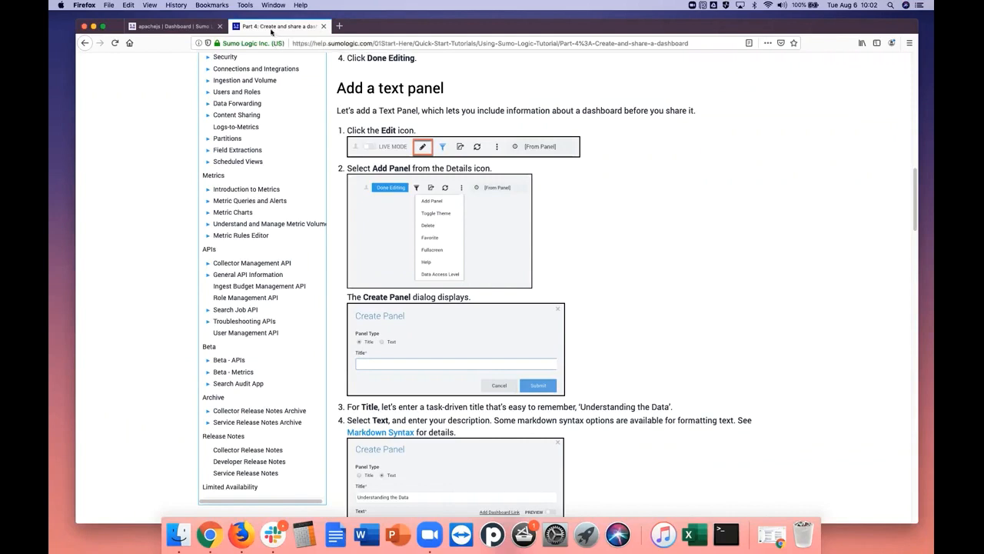
left_click(182, 29)
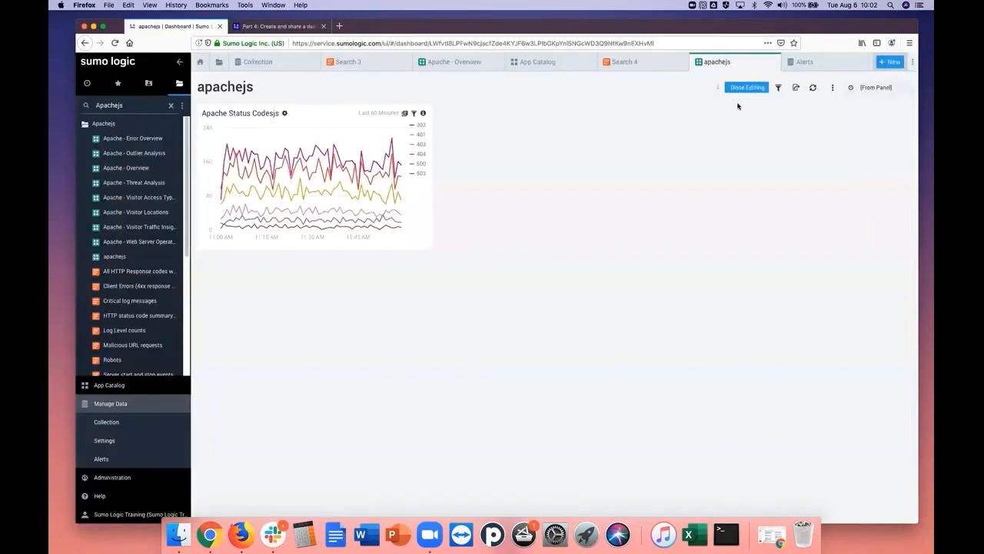
left_click(748, 87)
left_click(759, 89)
left_click(759, 89)
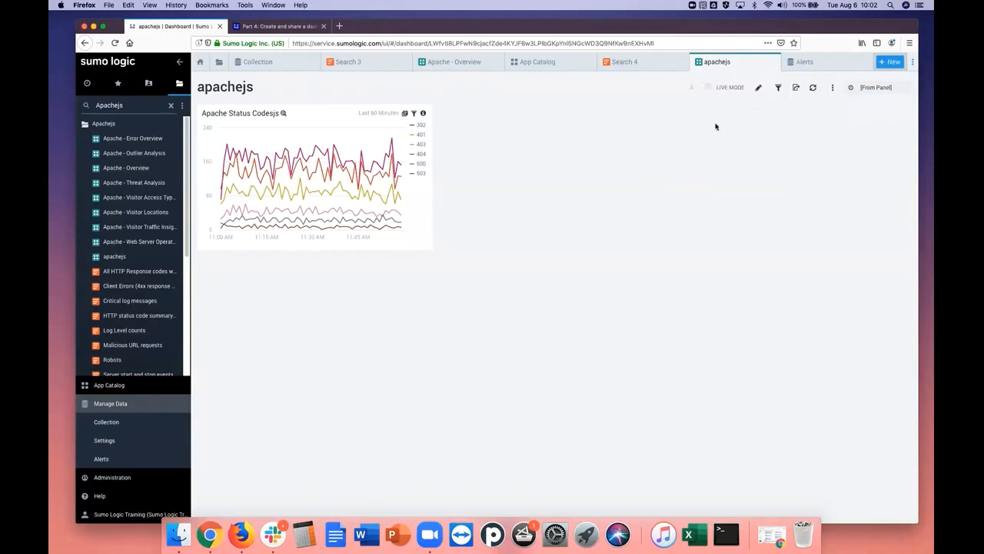
left_click(756, 90)
left_click(756, 88)
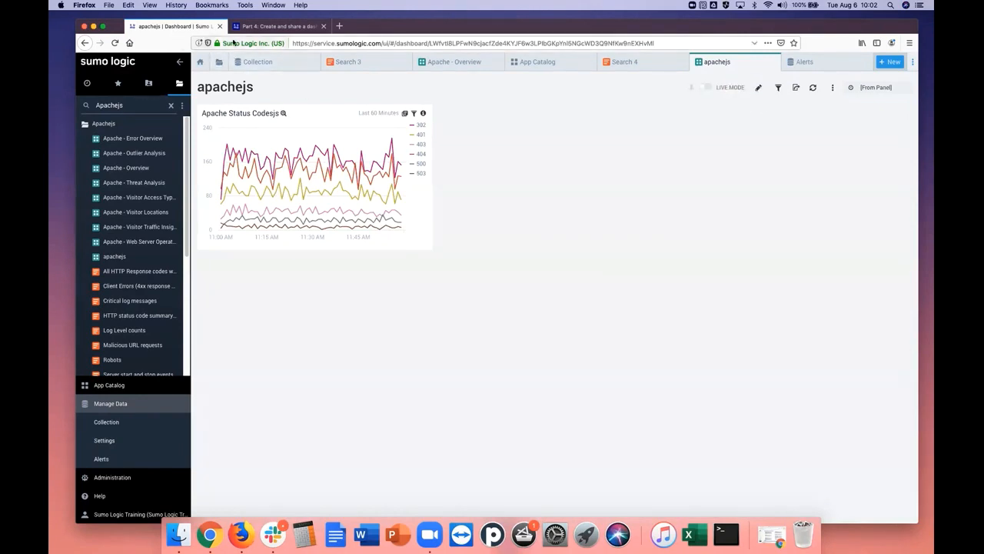
Recheck the tutorial's text panel instructions and examine the apachejs dashboard's additional options for Add Panel
left_click(262, 27)
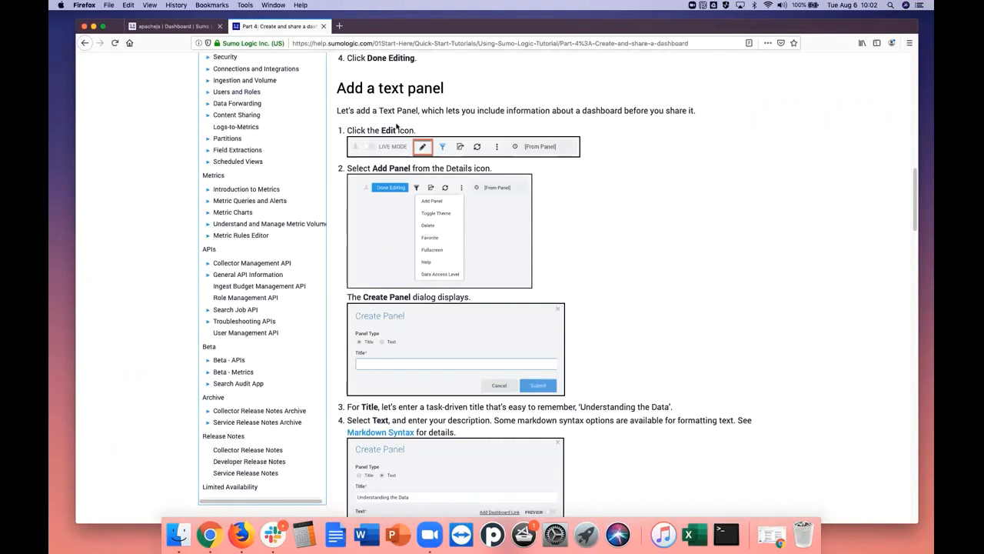
left_click(205, 28)
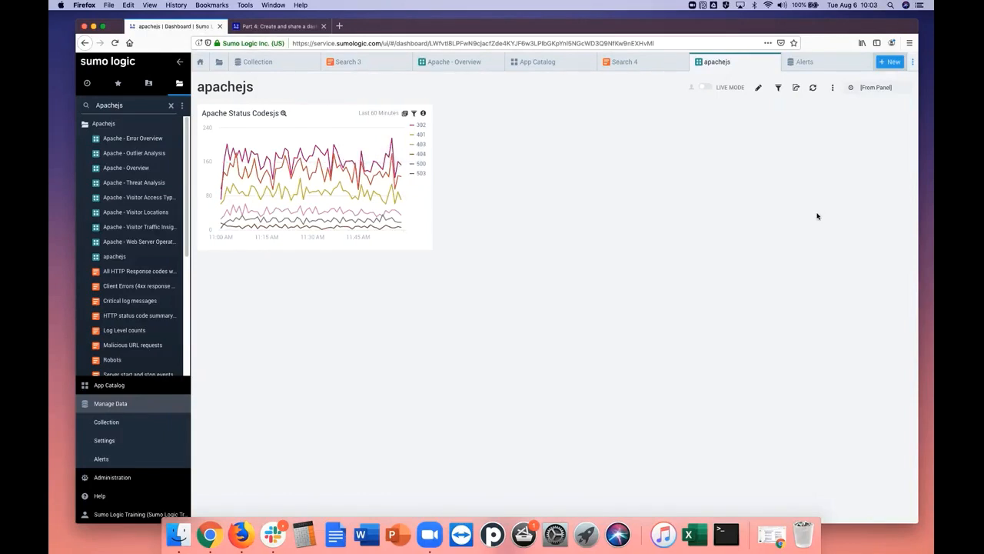
left_click(757, 90)
left_click(747, 87)
right_click(757, 91)
key("Escape")
left_click(833, 90)
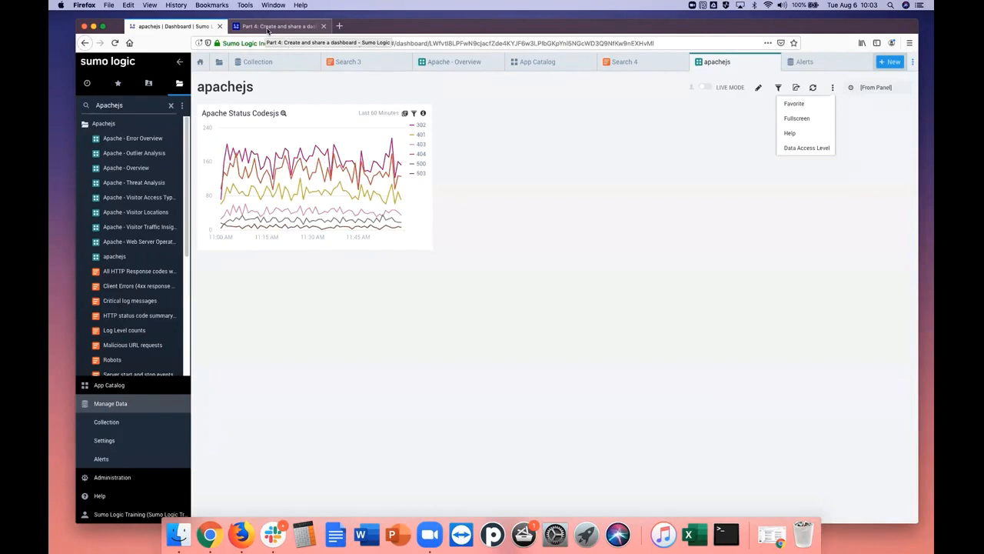
left_click(596, 183)
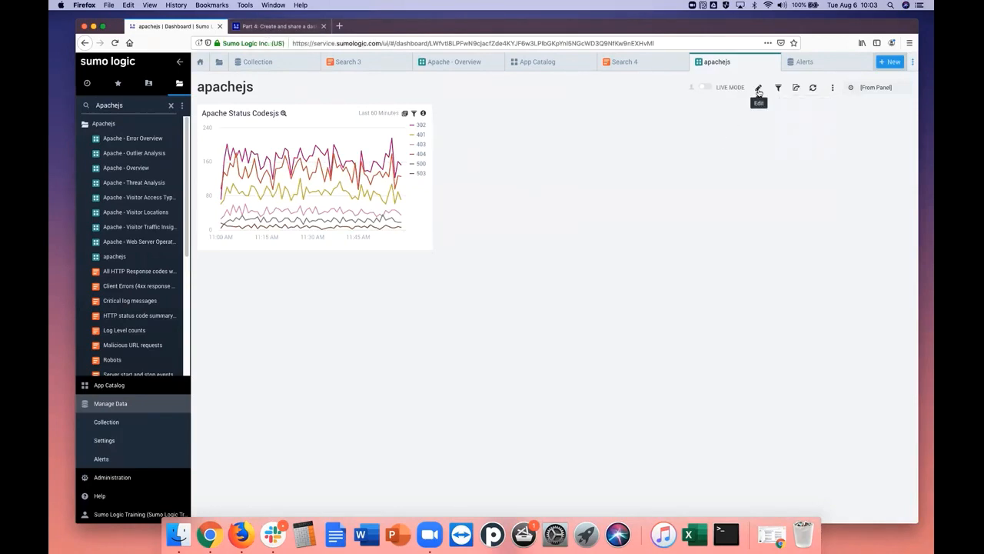
Switch the apachejs dashboard into and out of edit mode and compare its controls with the tutorial
left_click(758, 90)
left_click(749, 90)
left_click(271, 26)
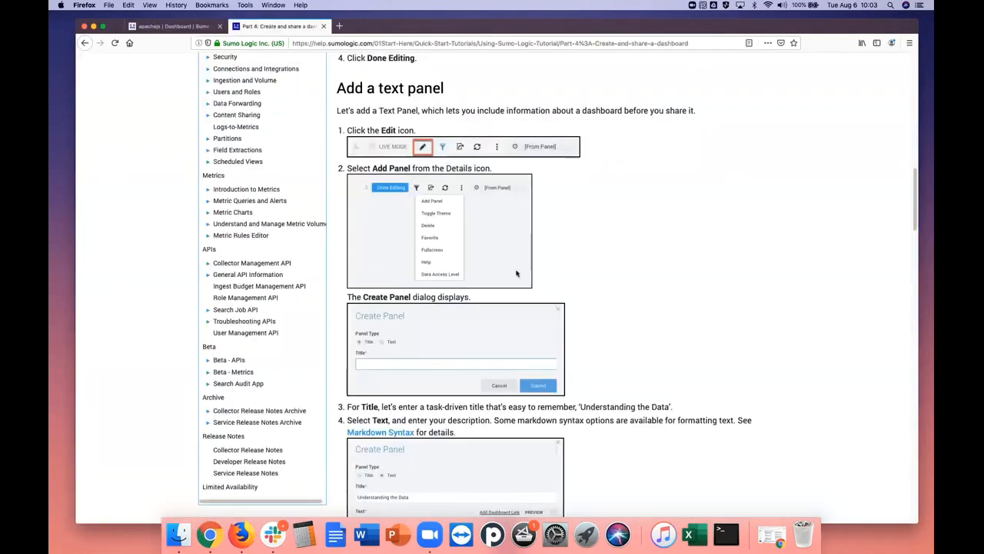
left_click(205, 27)
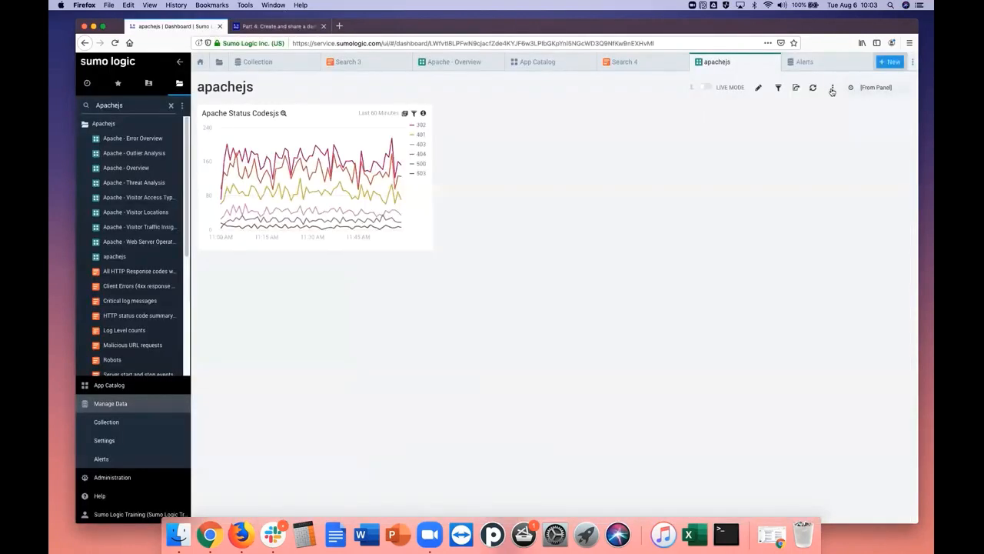
Refresh the apachejs dashboard while checking its additional options, and return to the tutorial's text panel section
left_click(832, 90)
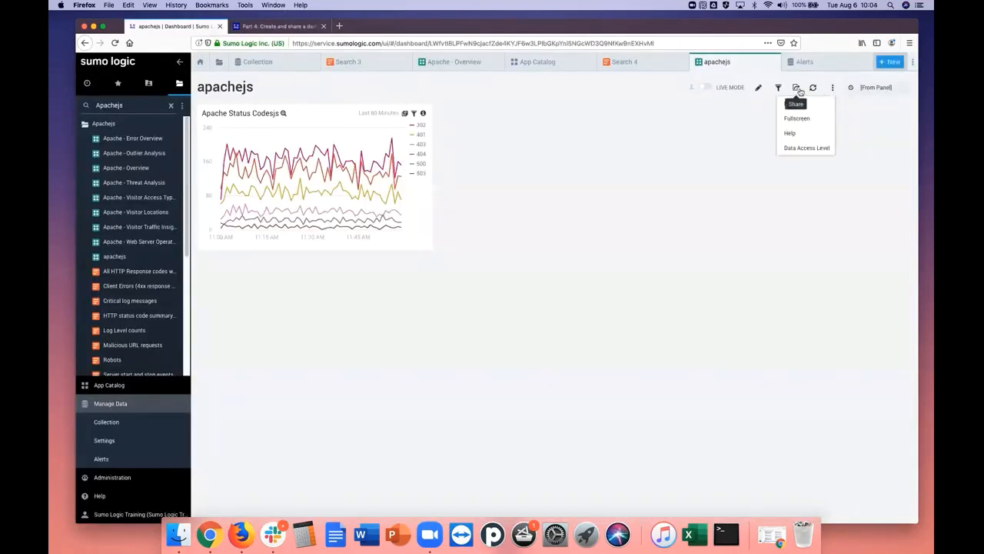
left_click(812, 89)
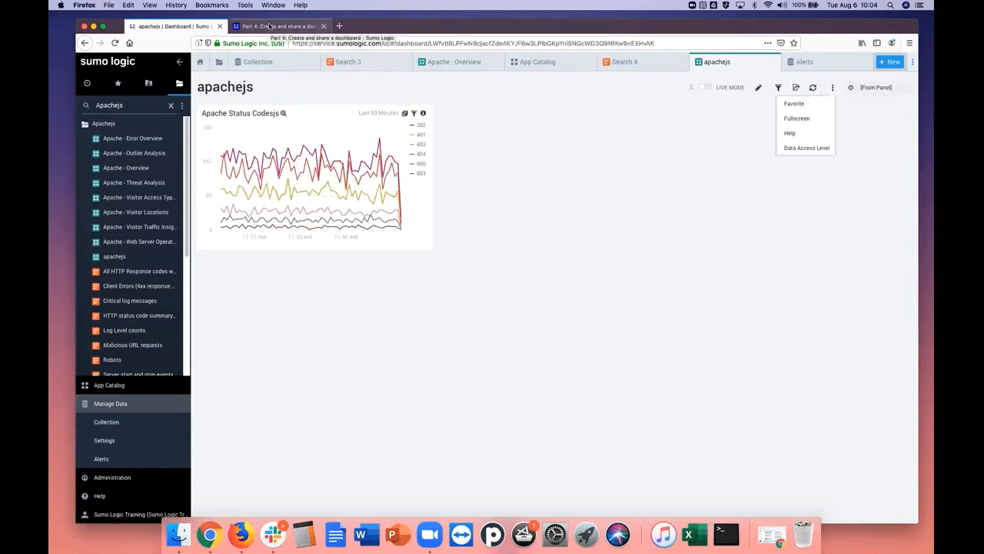
left_click(269, 27)
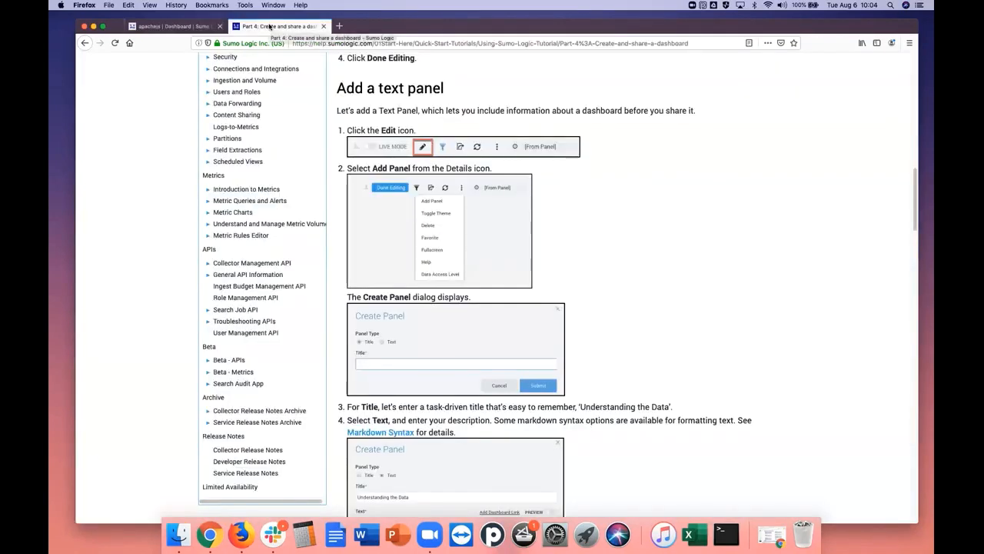
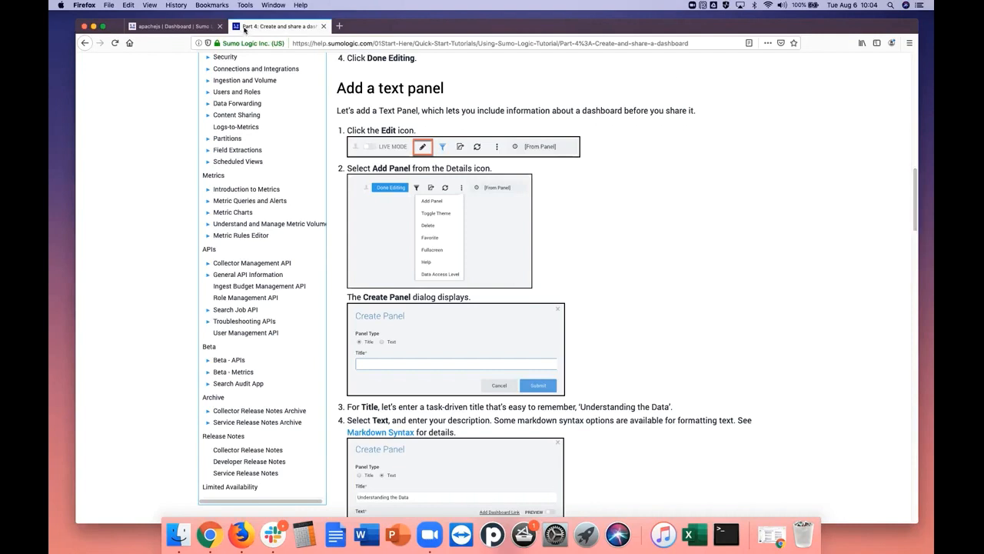
Return to the apachejs dashboard and switch it to edit mode
left_click(170, 28)
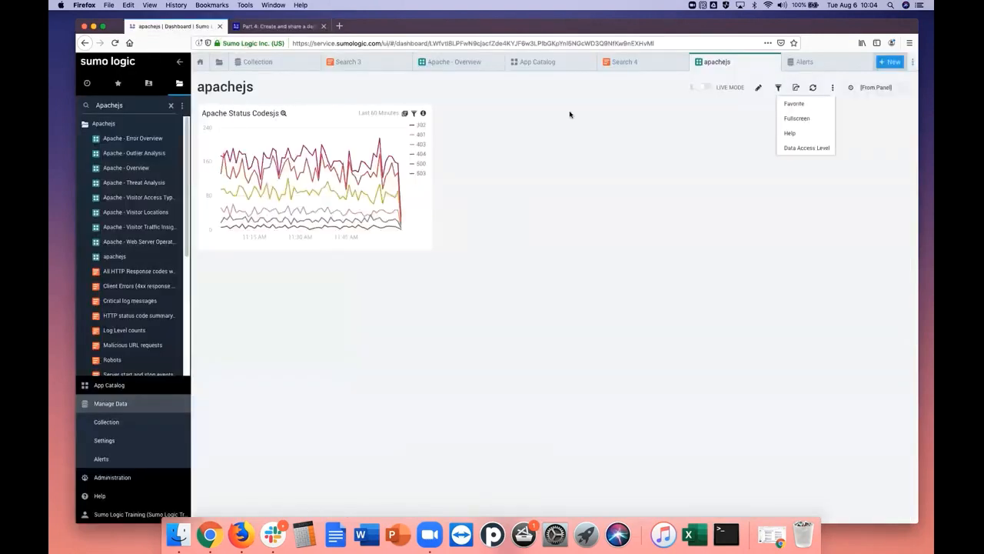
left_click(759, 89)
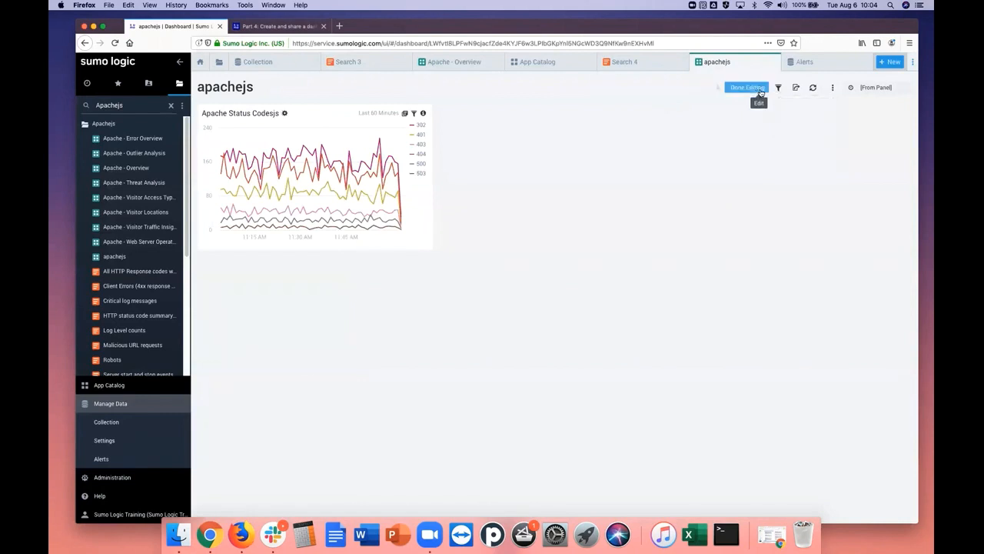
Start adding a title-type panel to the dashboard and begin its title with "Understanding the dat", checking the tutorial for the wording
left_click(833, 91)
left_click(811, 103)
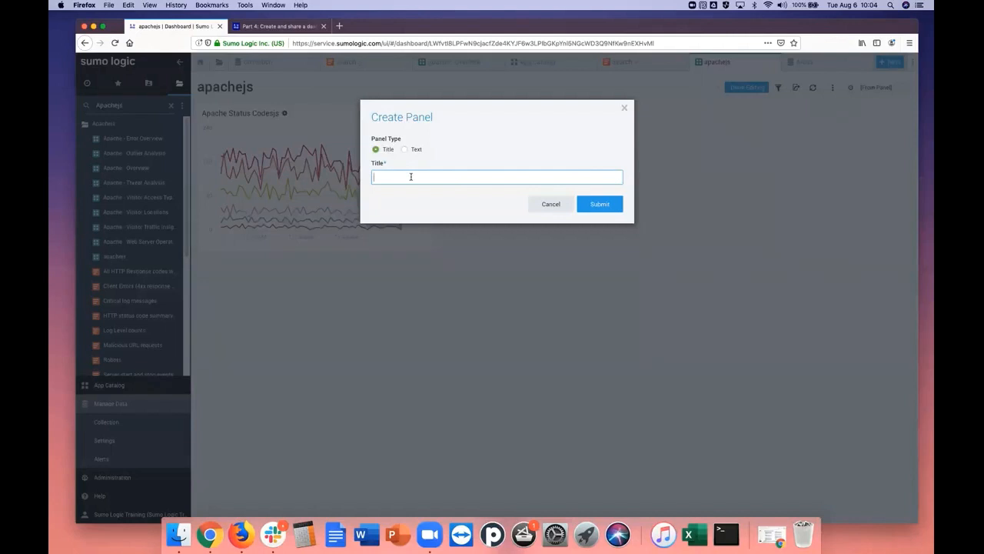
left_click(236, 29)
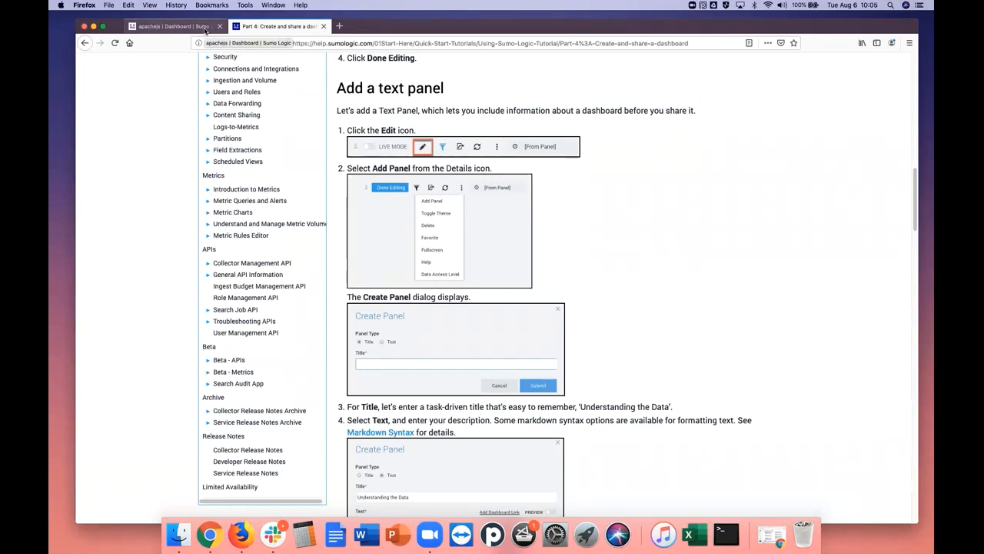
left_click(172, 27)
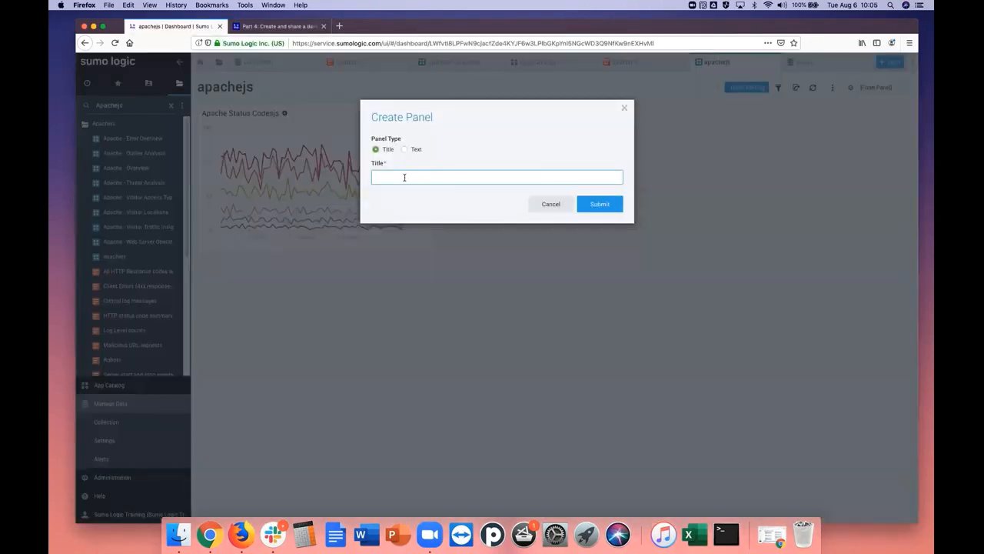
type("Understad")
key("BackSpace")
type("nding the dat")
Check the tutorial's example of a text panel's title and description, and return to the panel being created
left_click(278, 26)
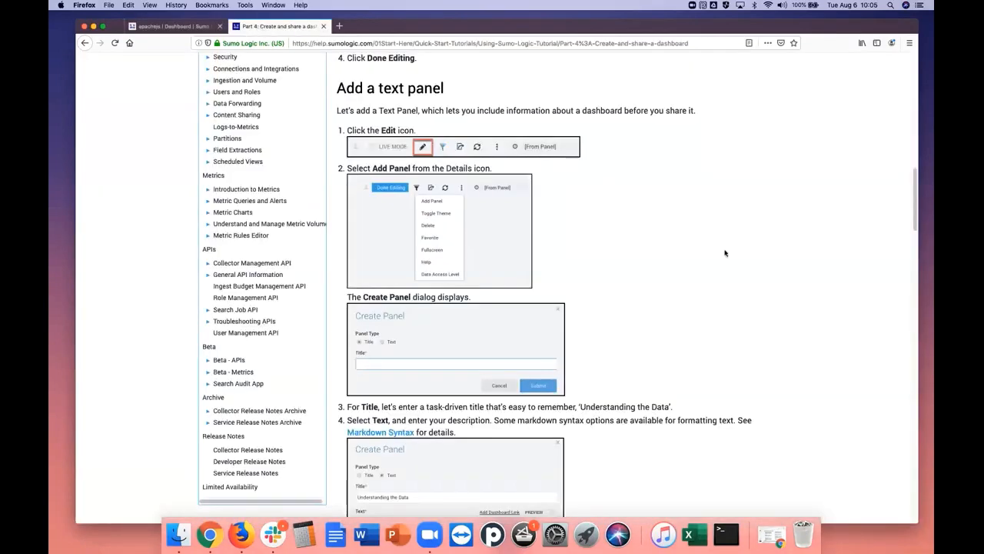
left_click_drag(915, 223, 914, 260)
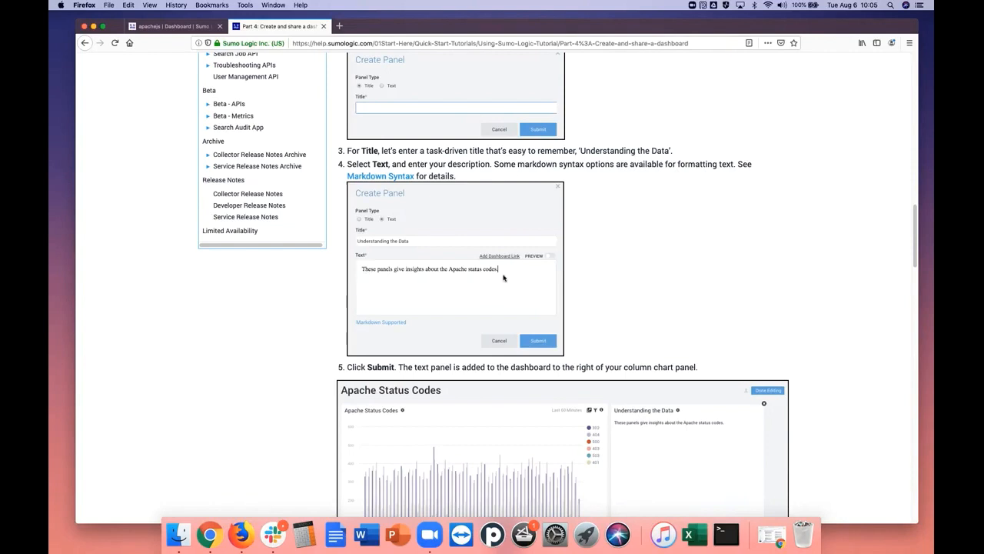
left_click_drag(501, 270, 459, 274)
left_click(173, 26)
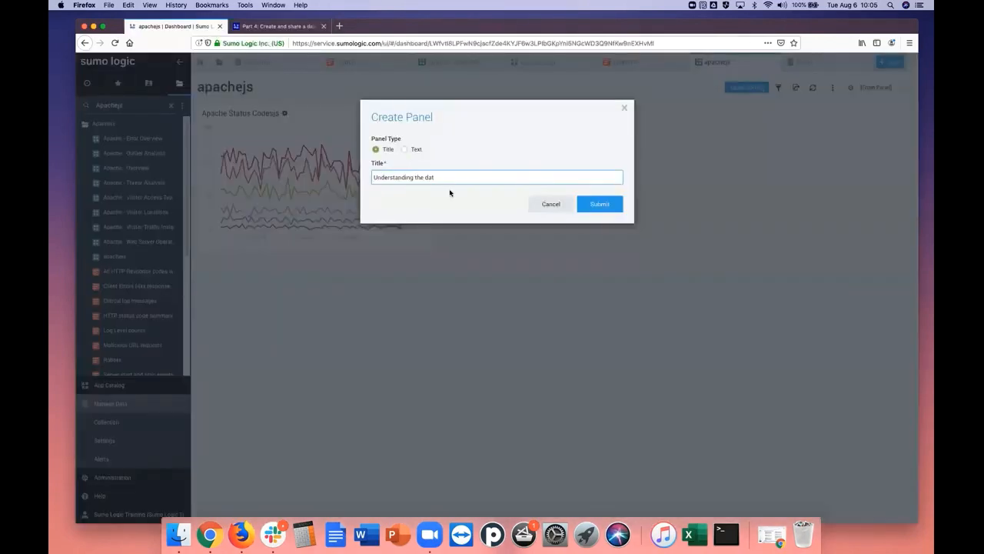
Complete the title as "Understanding the data", add the title panel and widen it to fit its full title
type("a")
left_click(604, 206)
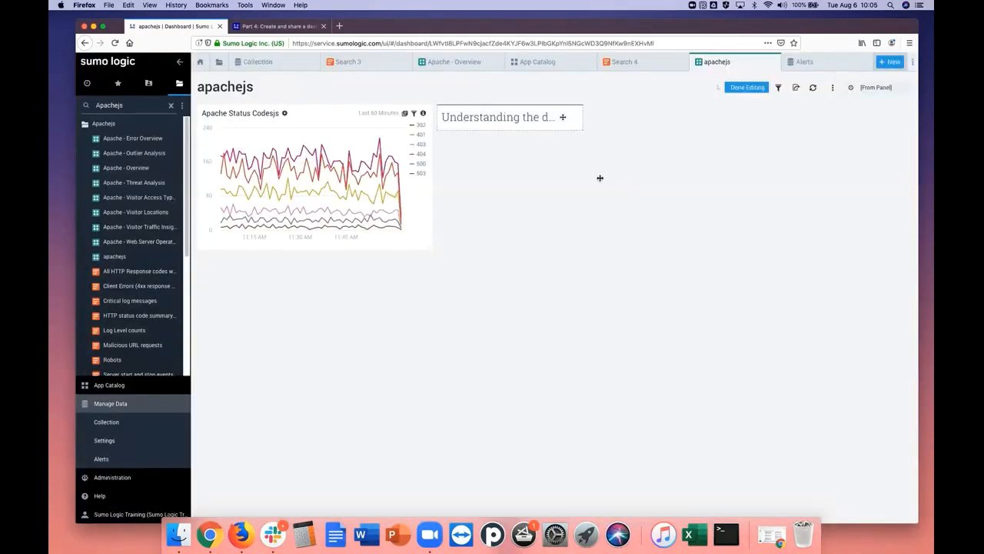
left_click_drag(578, 126, 612, 125)
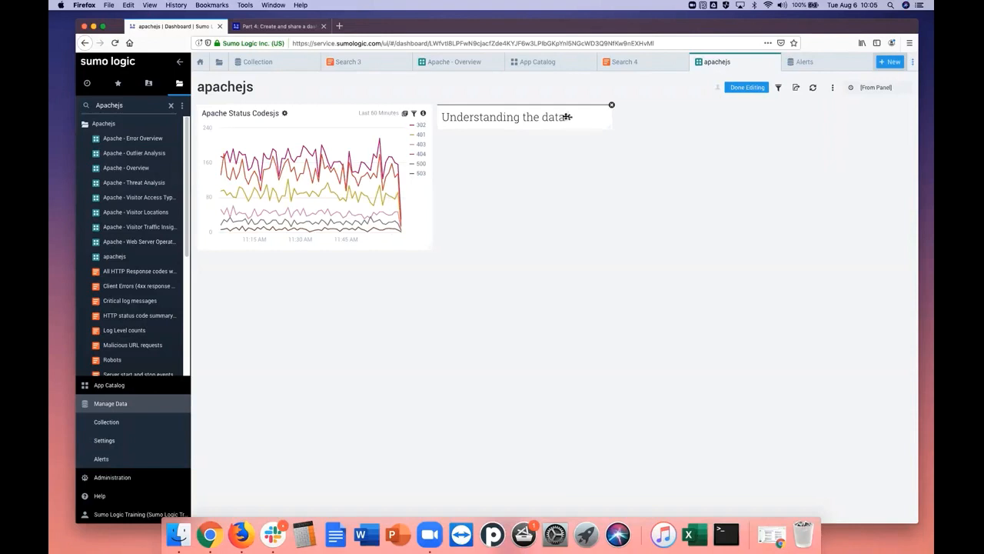
left_click(566, 118)
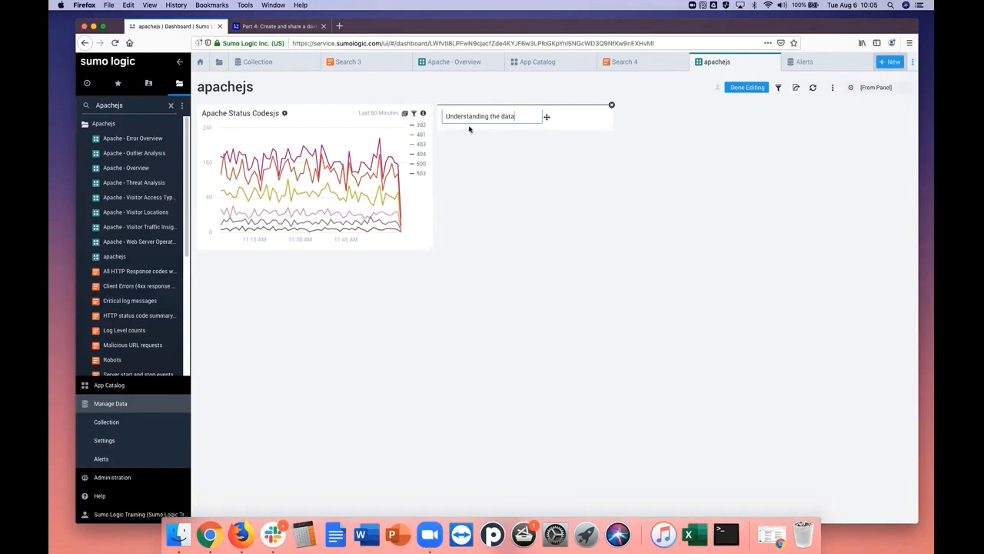
left_click(579, 120)
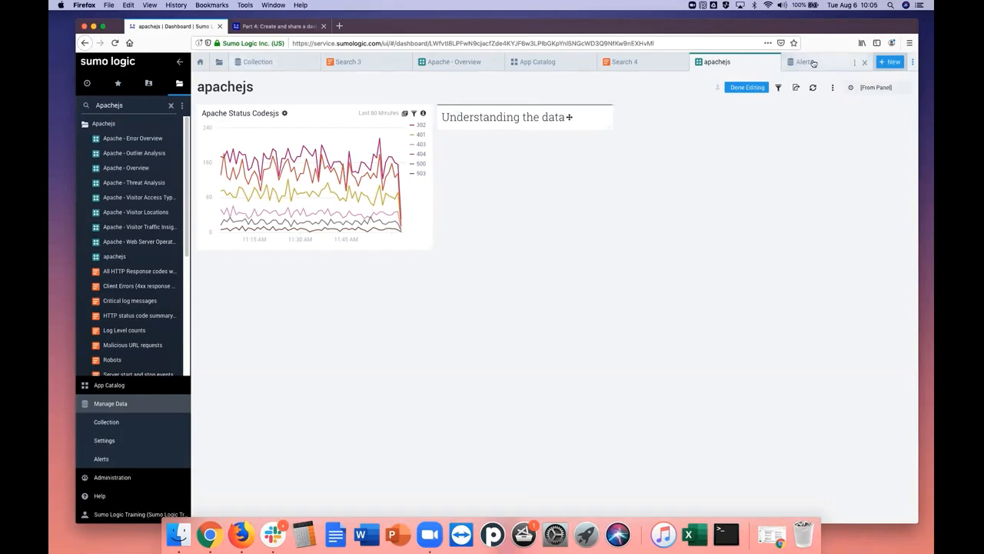
Compare the new panel with the tutorial's text panel example and return to the apachejs dashboard
left_click(297, 28)
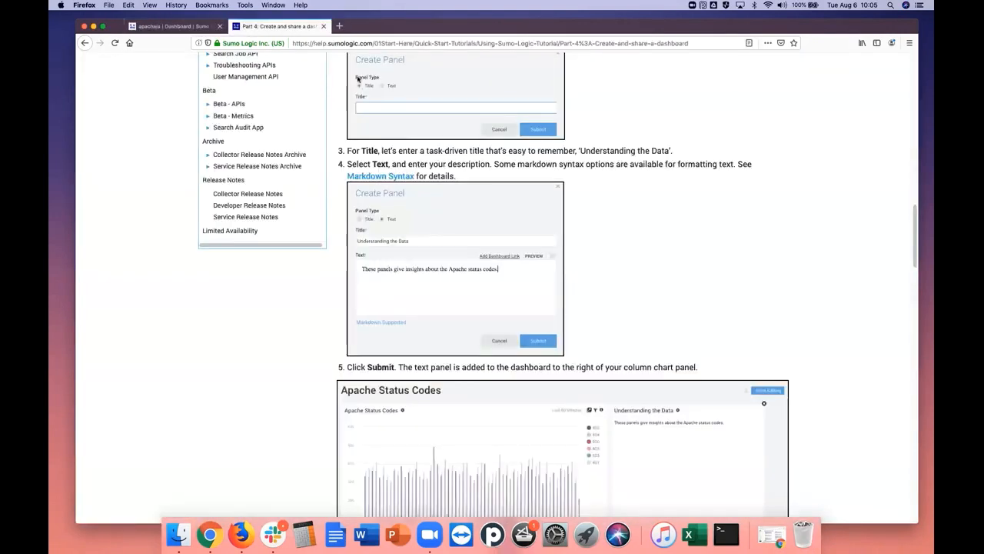
left_click_drag(916, 229, 918, 257)
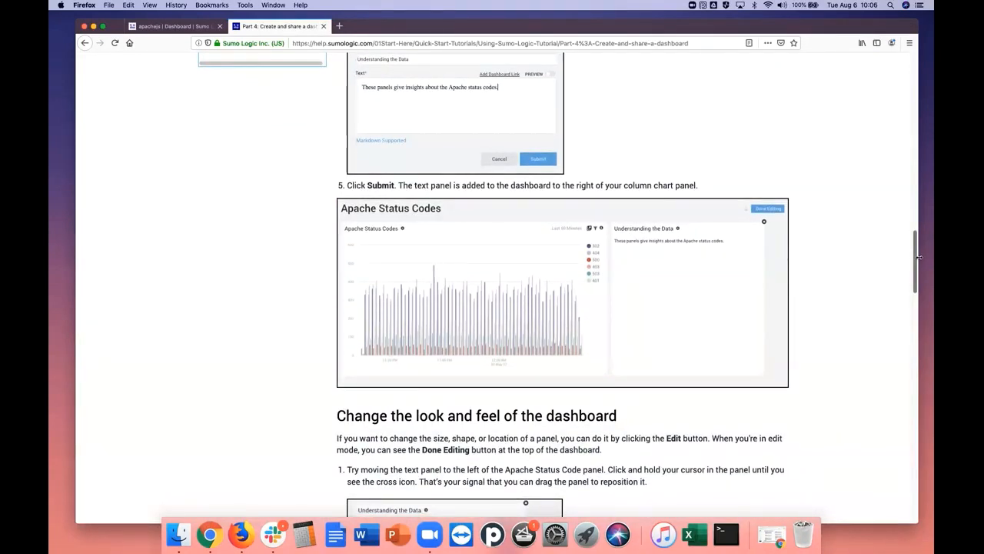
left_click_drag(918, 257, 919, 249)
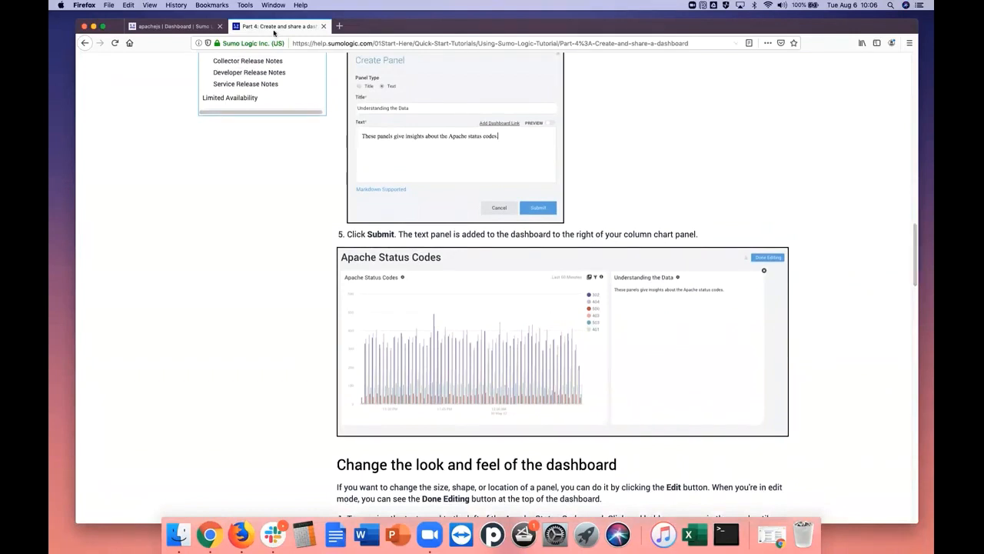
left_click(195, 26)
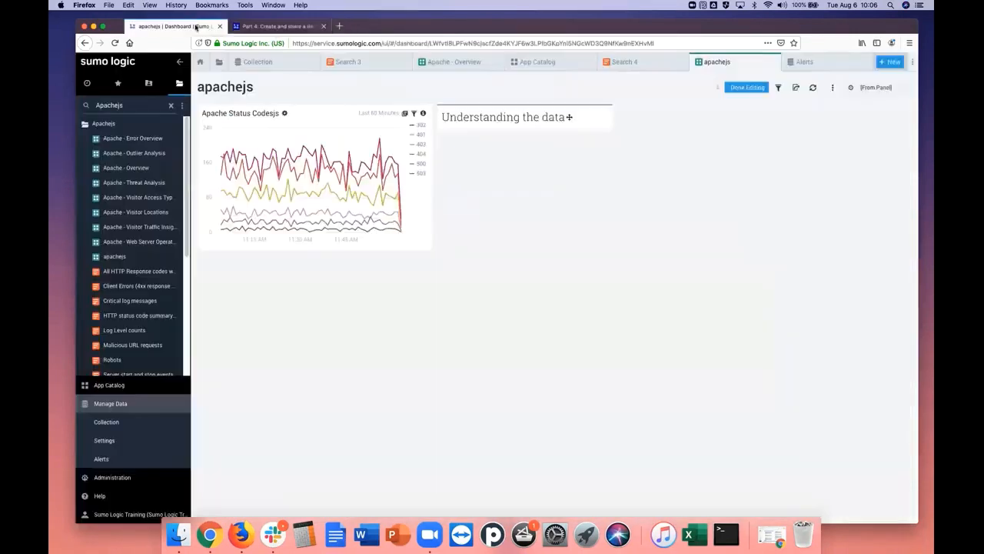
Start adding a text-type panel to the dashboard and title it "Understanding the data"
left_click(833, 89)
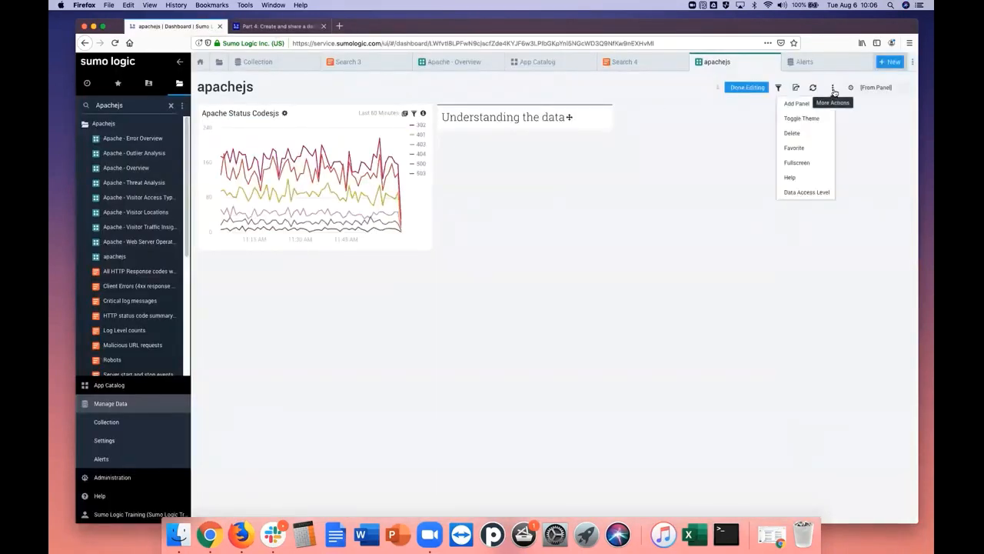
left_click(815, 103)
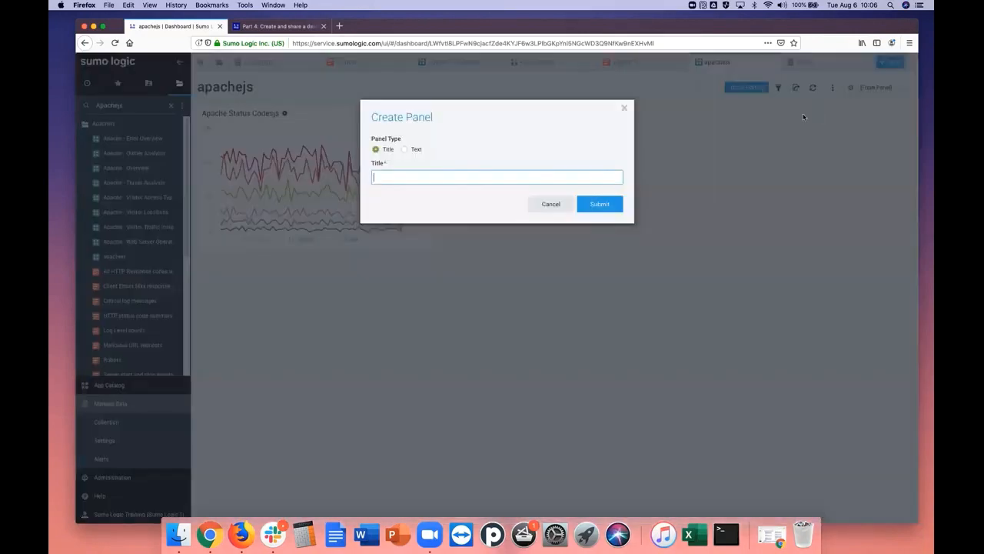
left_click(404, 150)
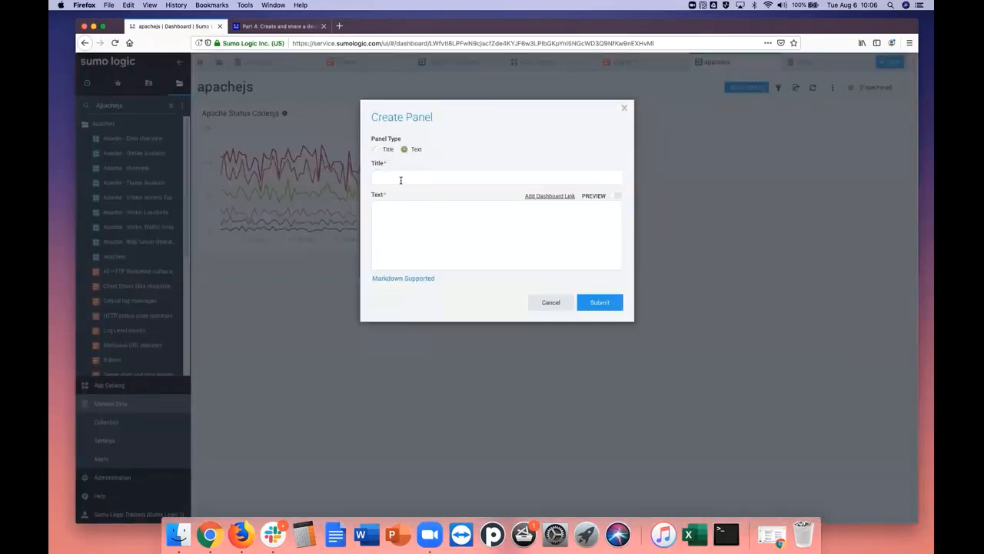
left_click(401, 180)
type("Under")
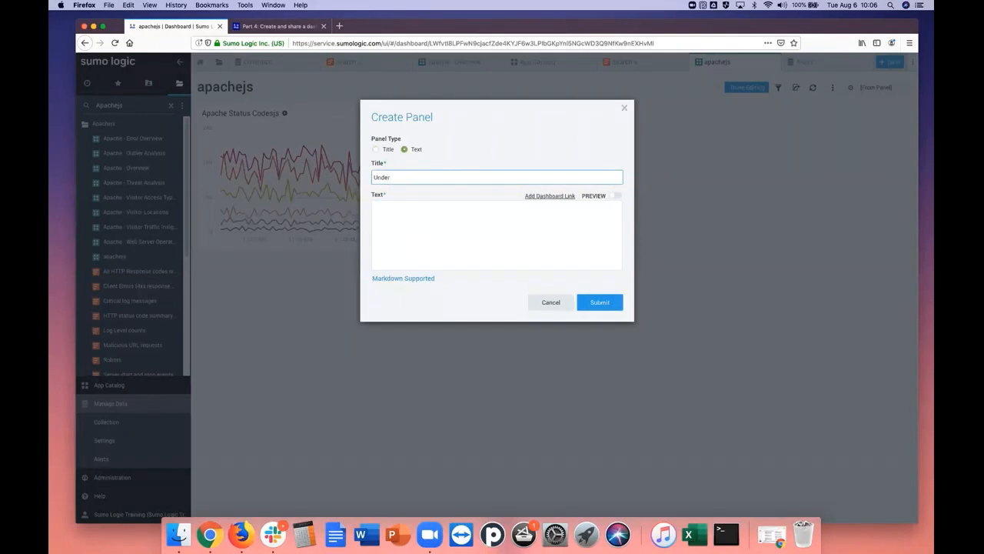
type("standing the data")
Enter "status update here" as the panel's text and submit the new text panel
left_click(435, 214)
type("satt")
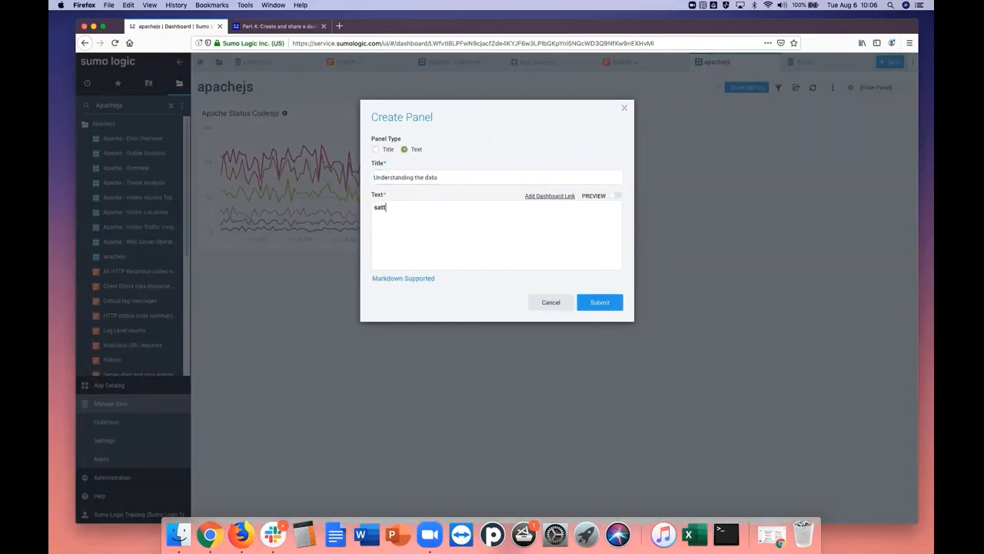
type("atus update here")
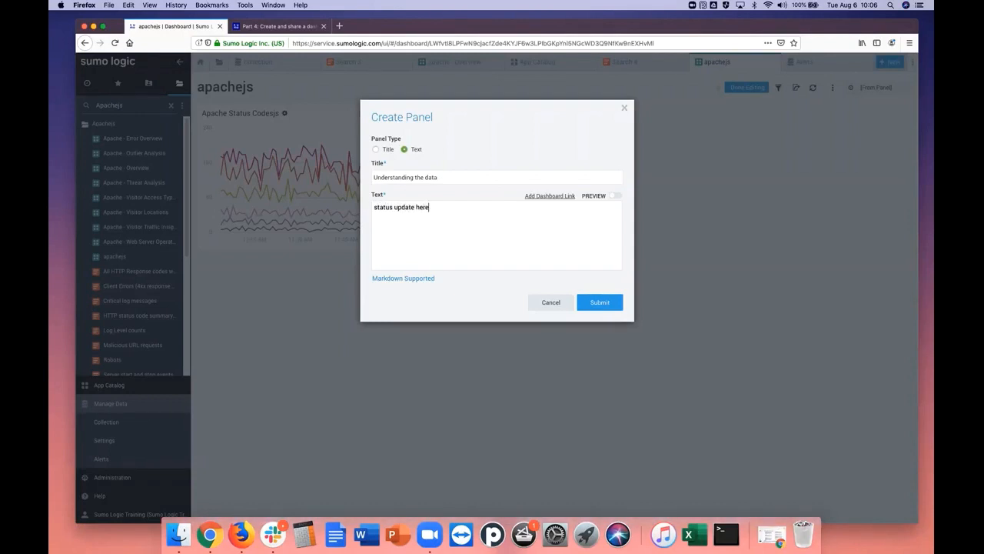
left_click(599, 304)
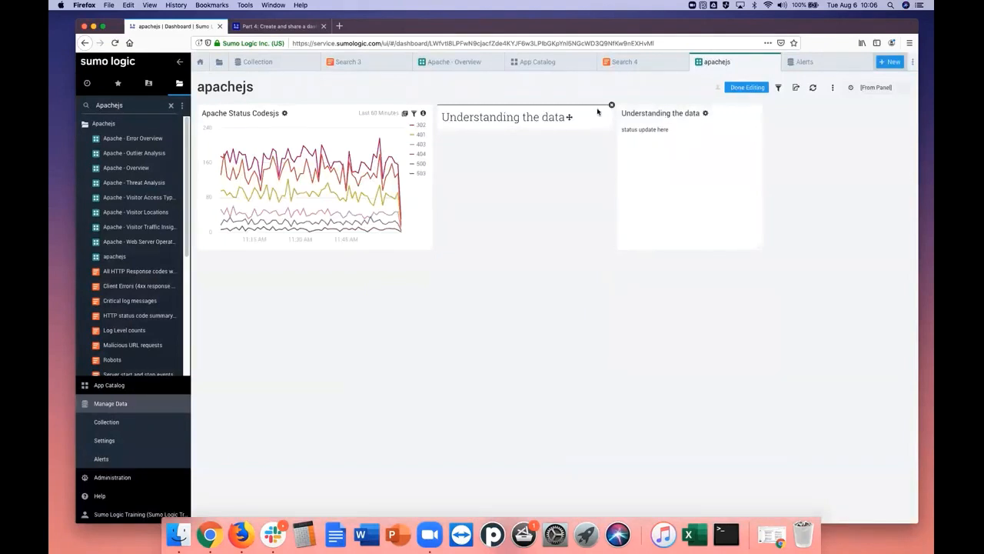
Delete the title-only "Understanding the data" panel from the dashboard
left_click(611, 105)
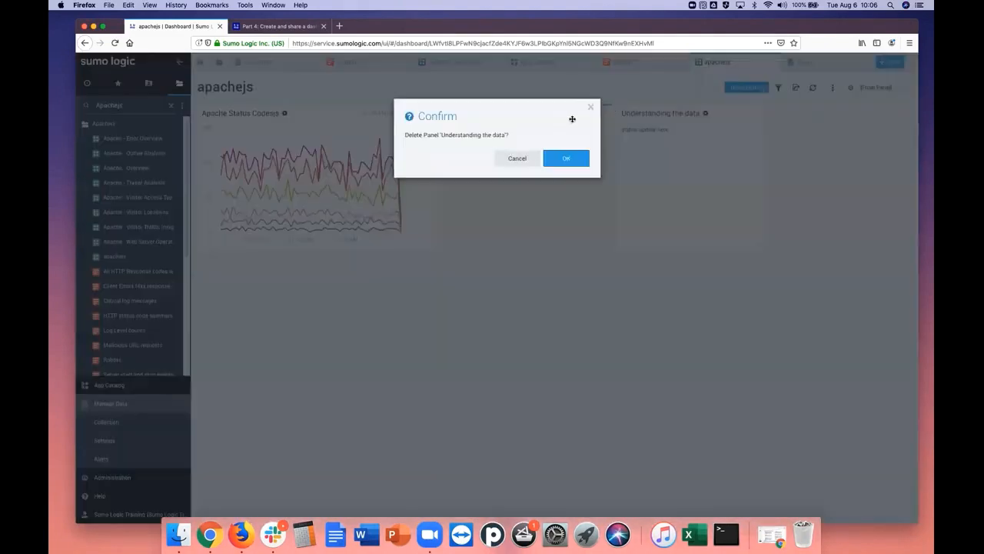
left_click(567, 159)
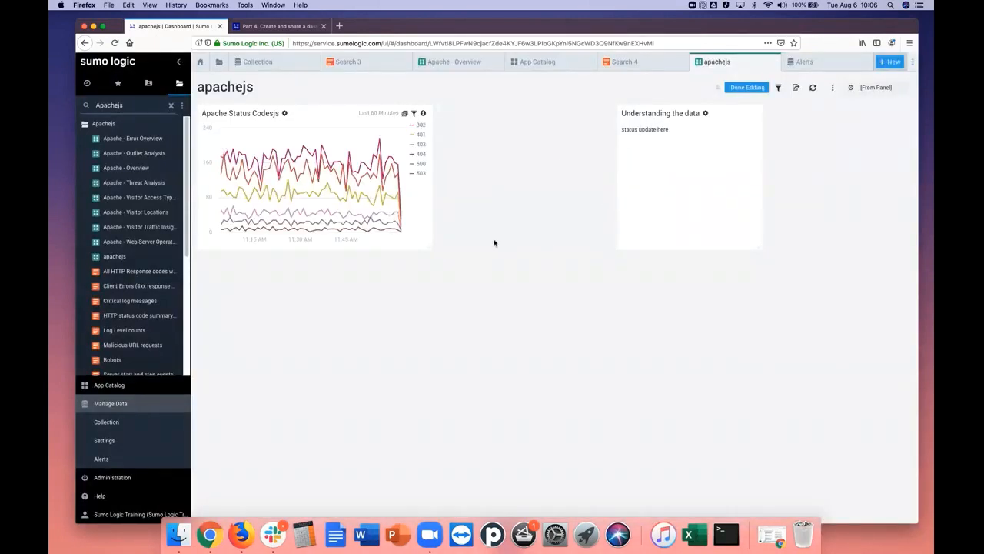
Move the "Understanding the data" text panel directly beside the status code chart and make it wider and taller
left_click_drag(683, 152, 505, 151)
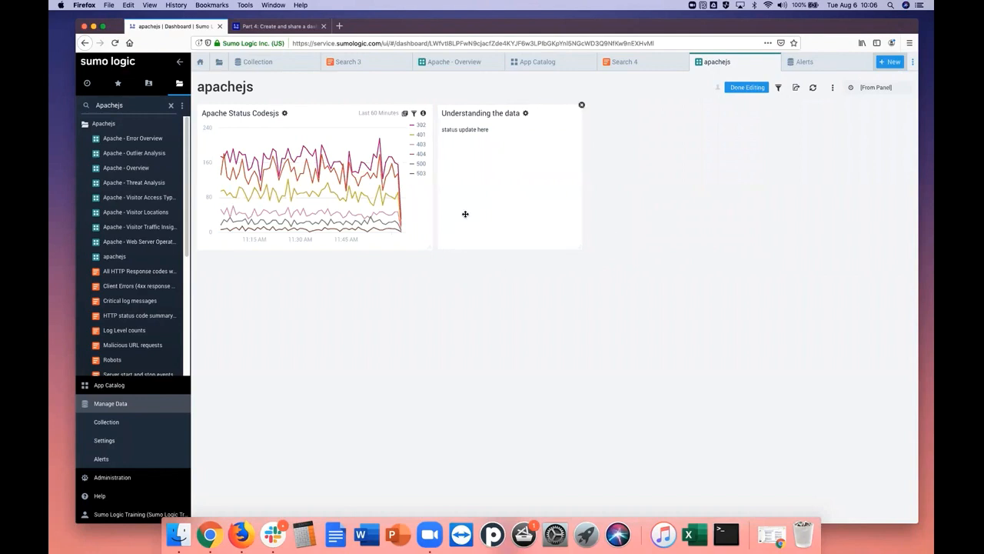
left_click_drag(582, 253, 630, 320)
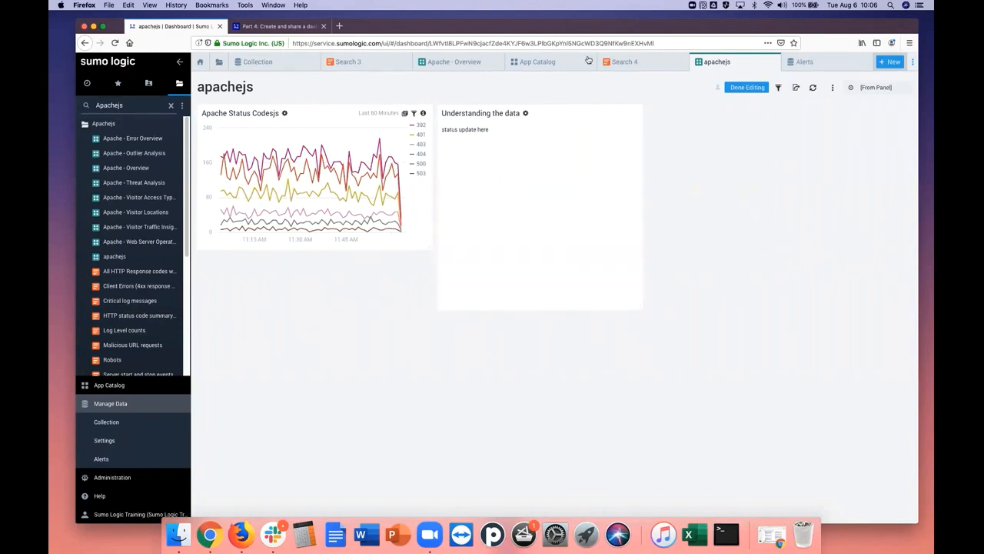
Read the tutorial's instructions on rearranging panels, toggling the theme and sharing, and return to the apachejs dashboard
left_click(274, 27)
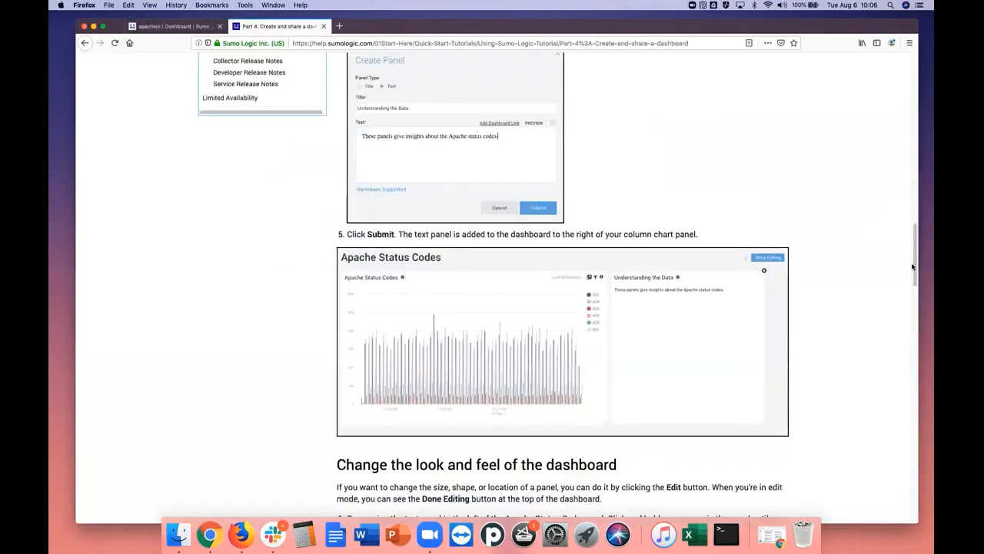
left_click_drag(913, 266, 911, 317)
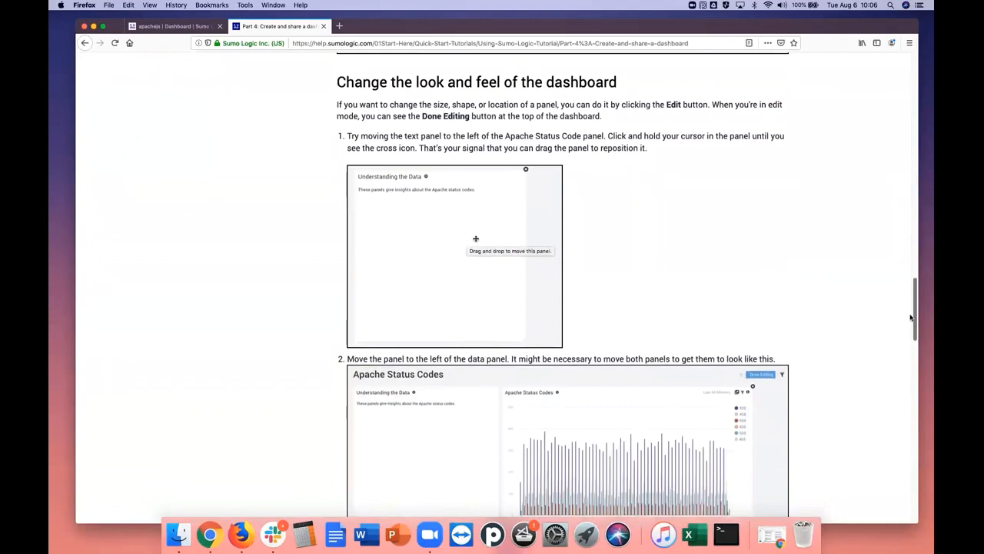
left_click_drag(911, 316, 909, 400)
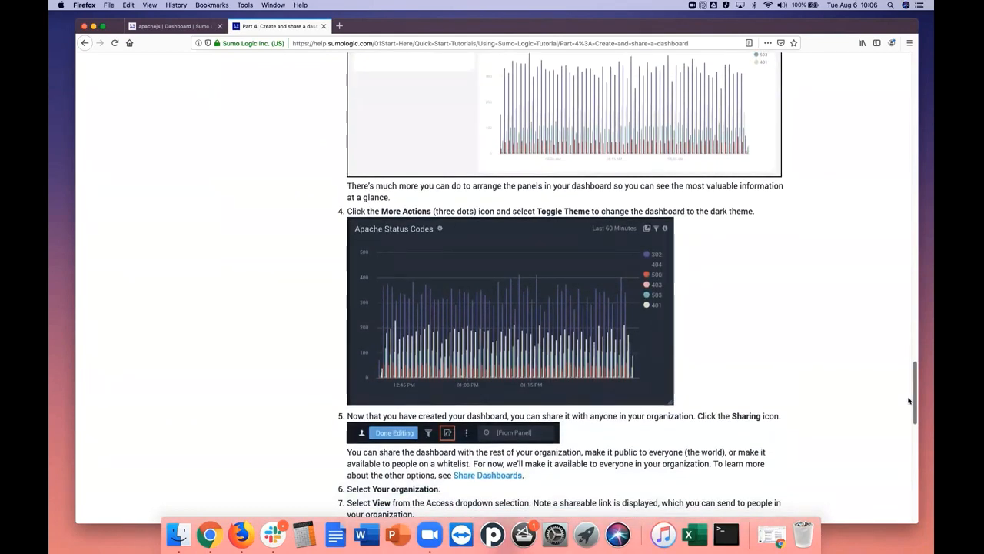
left_click_drag(909, 400, 907, 395)
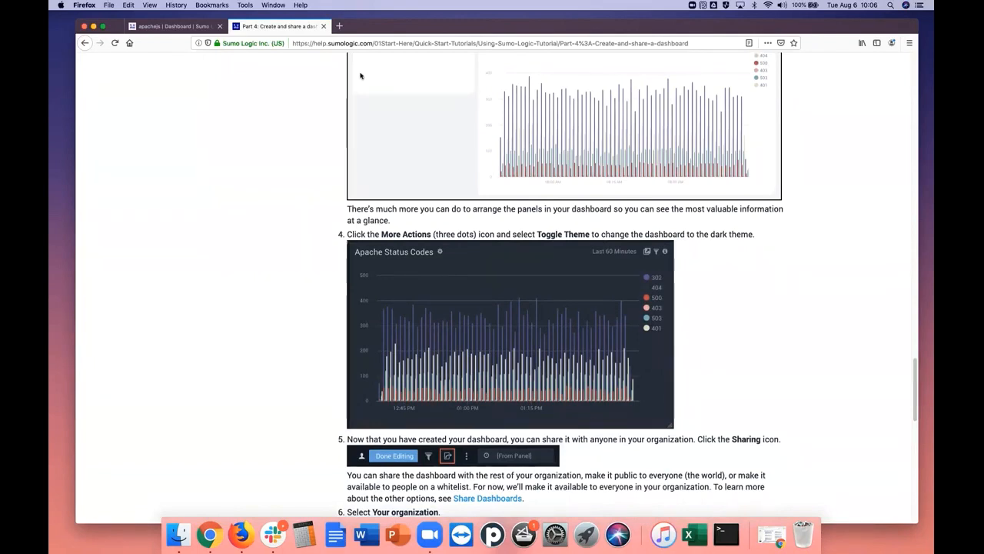
left_click(196, 26)
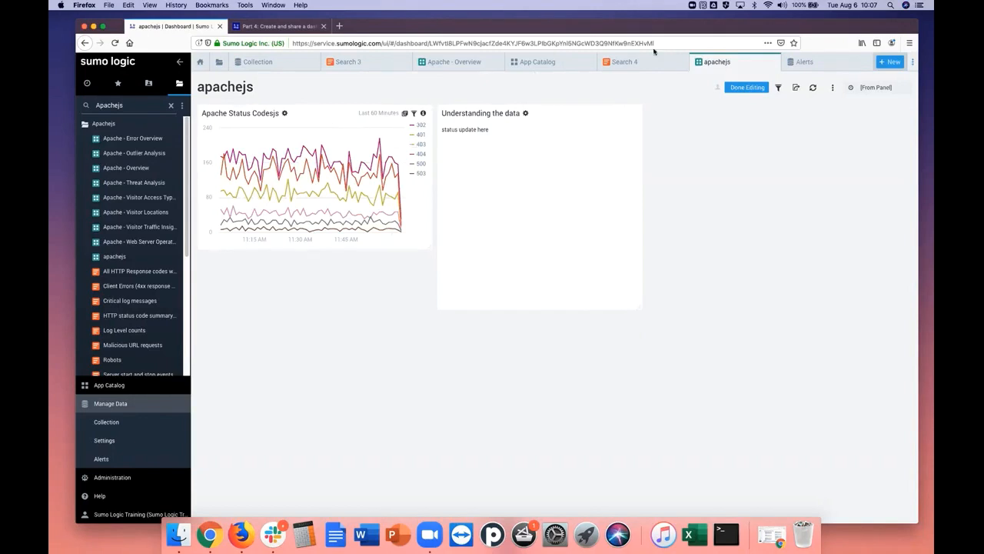
Review the status code query in Search 4 and enlarge the Apache Status Codesjs panel on the apachejs dashboard
left_click(626, 61)
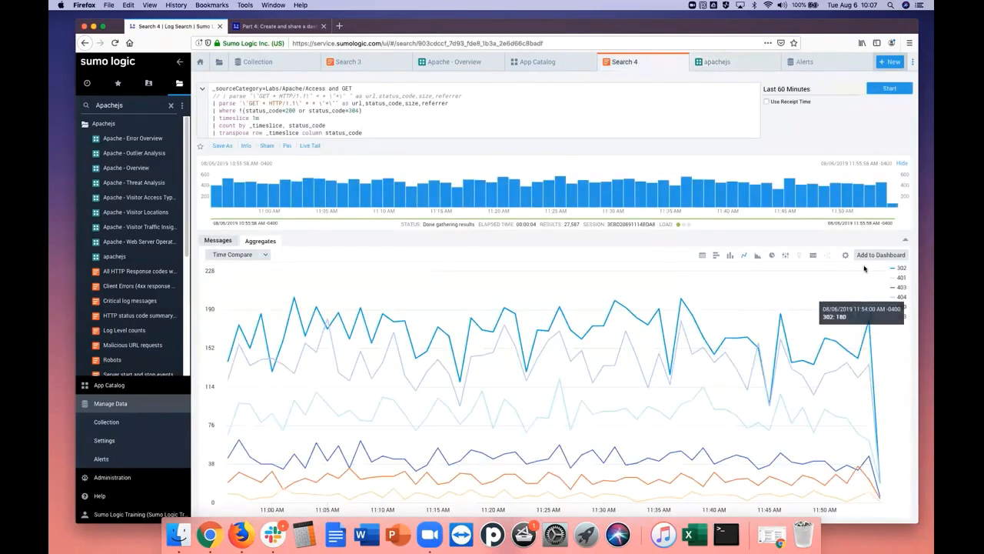
left_click(753, 68)
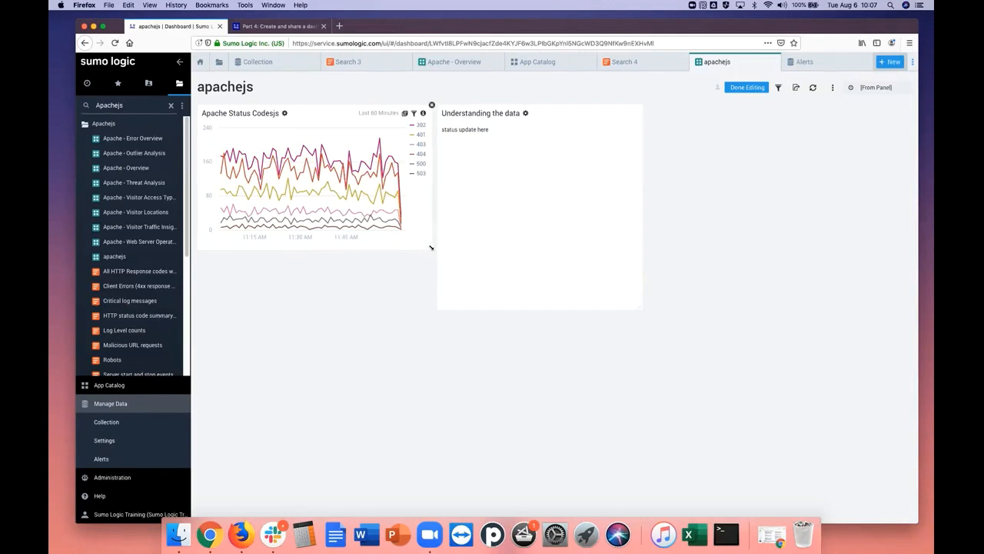
left_click_drag(429, 247, 452, 402)
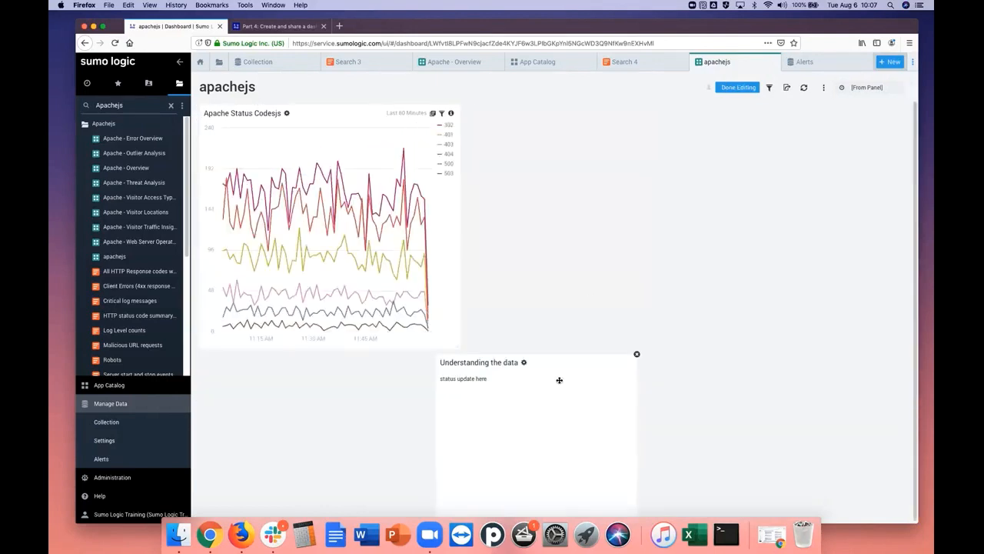
Move the "Understanding the data" panel beside the Apache Status Codesjs chart and check the tutorial's theme instruction
left_click_drag(559, 380, 635, 243)
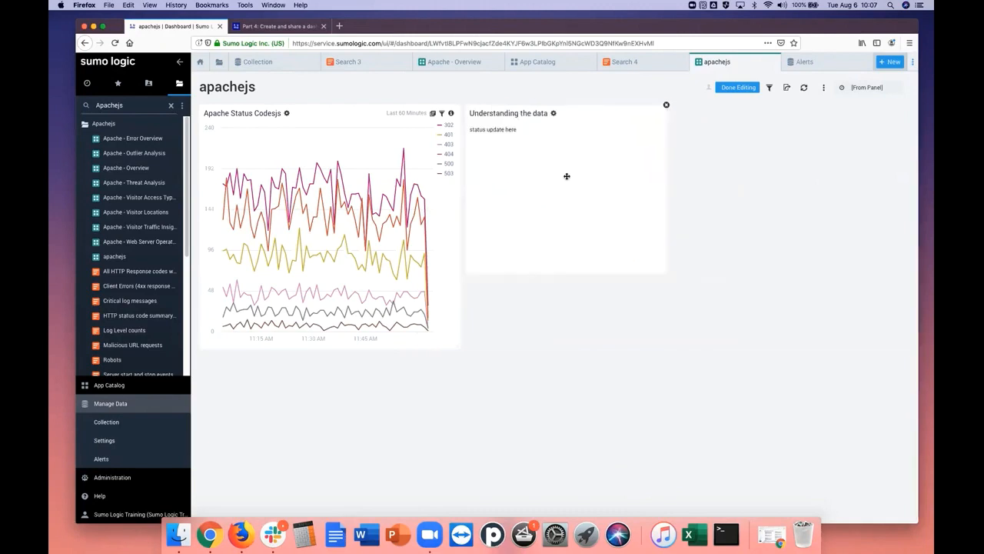
left_click(267, 27)
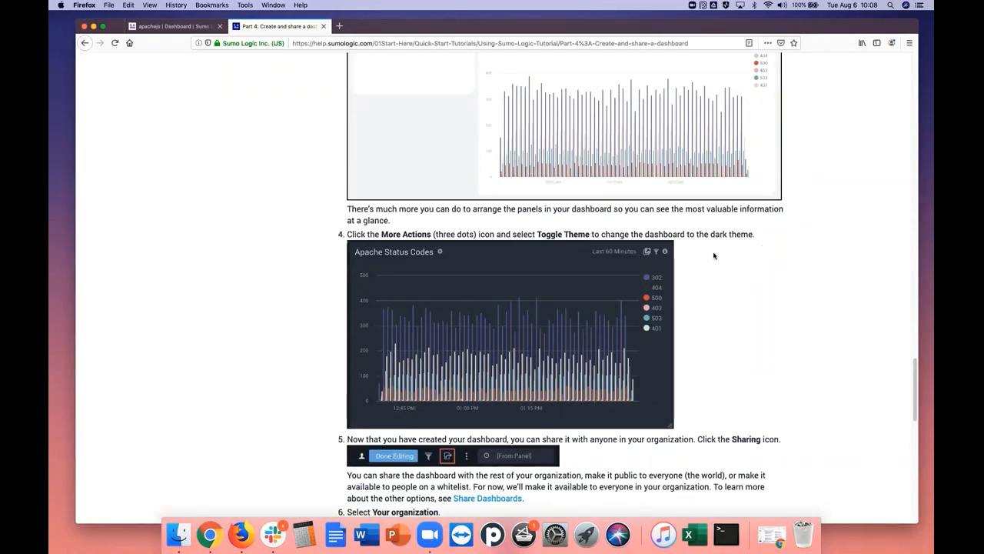
left_click(173, 26)
Toggle the apachejs dashboard to the dark theme and back to the light theme
left_click(824, 89)
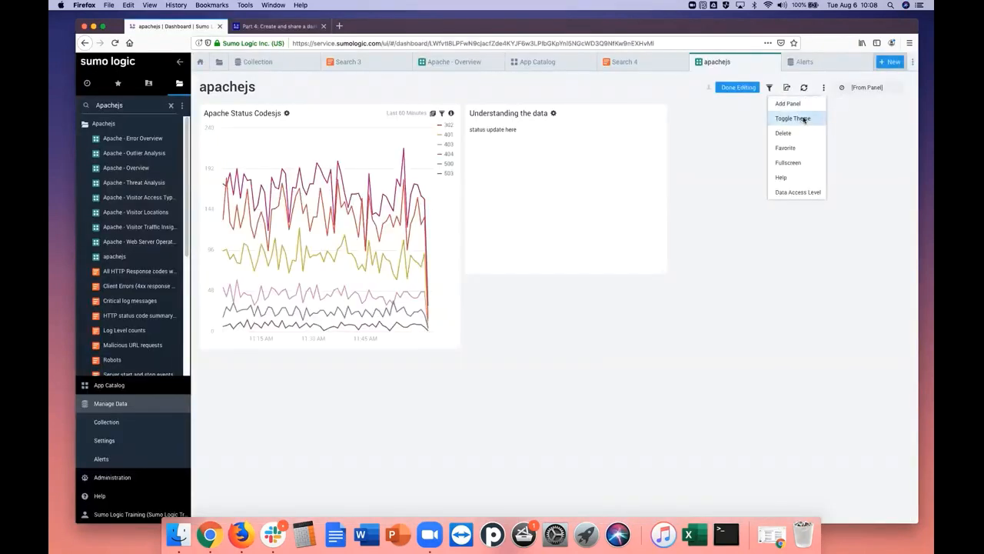
left_click(804, 120)
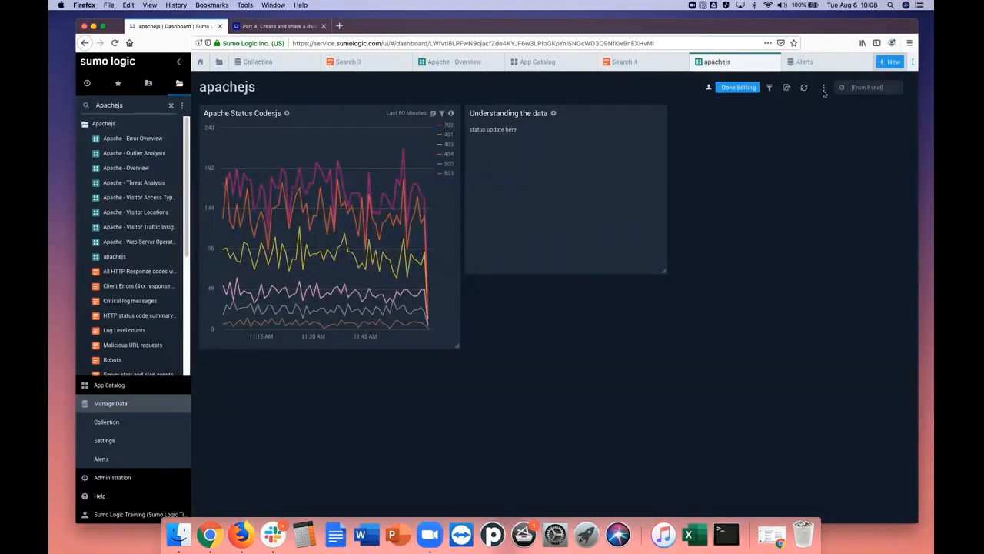
left_click(823, 90)
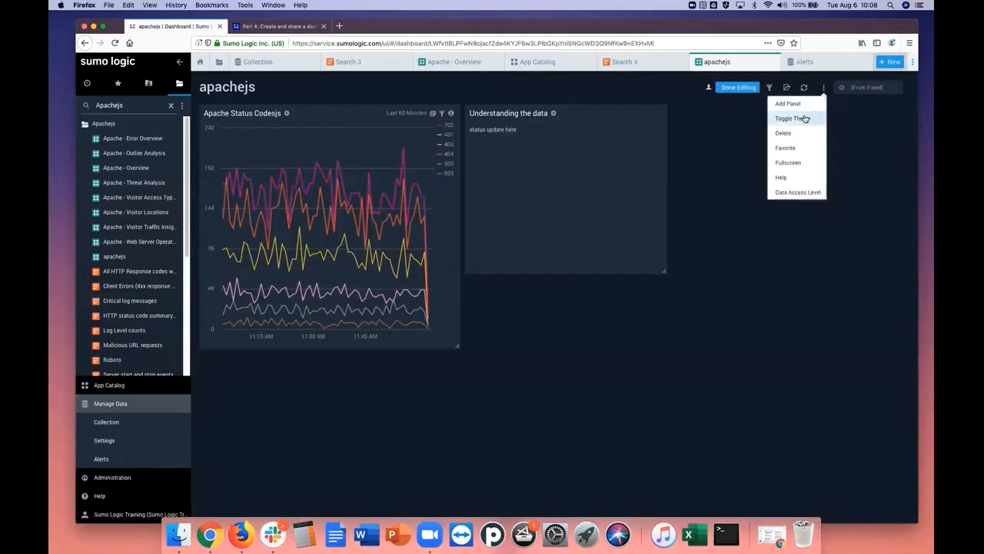
left_click(805, 119)
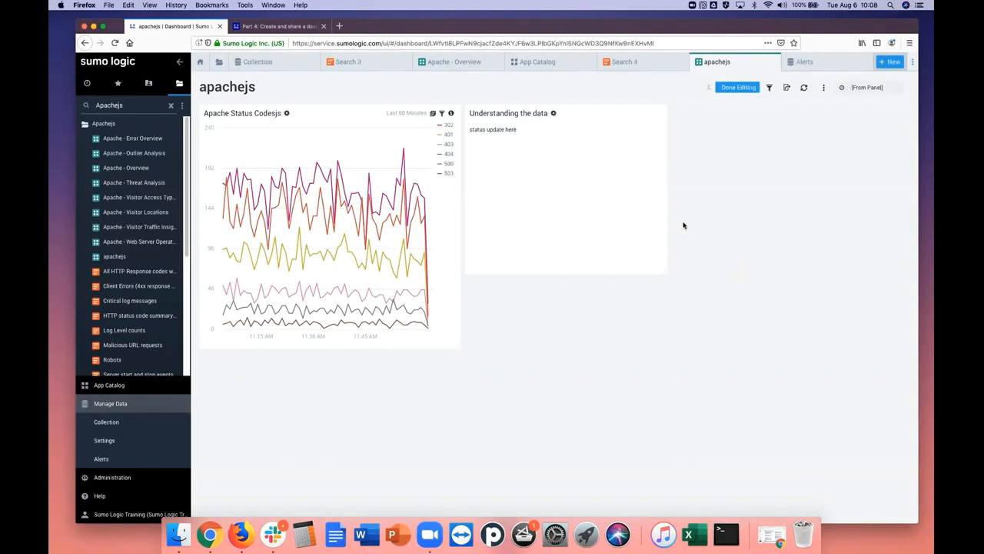
Go through the end of the Part 4 tutorial and open "Part 5: Modify your dashboard"
left_click(308, 30)
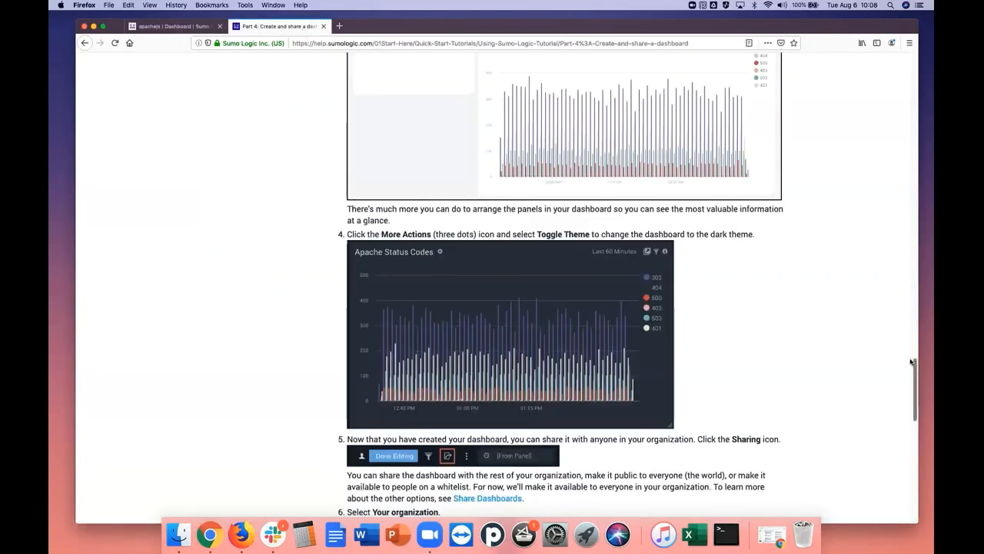
left_click_drag(911, 362, 909, 463)
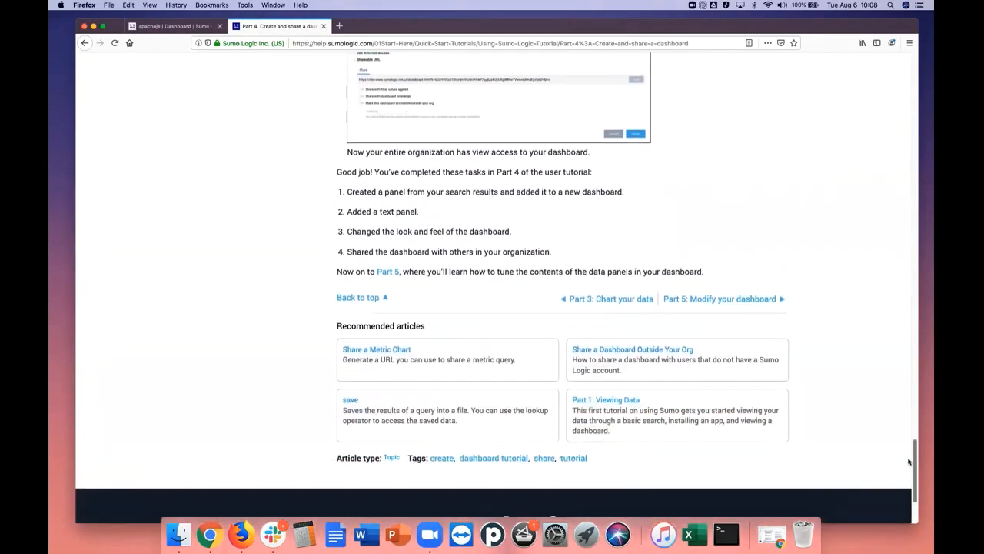
left_click(714, 301)
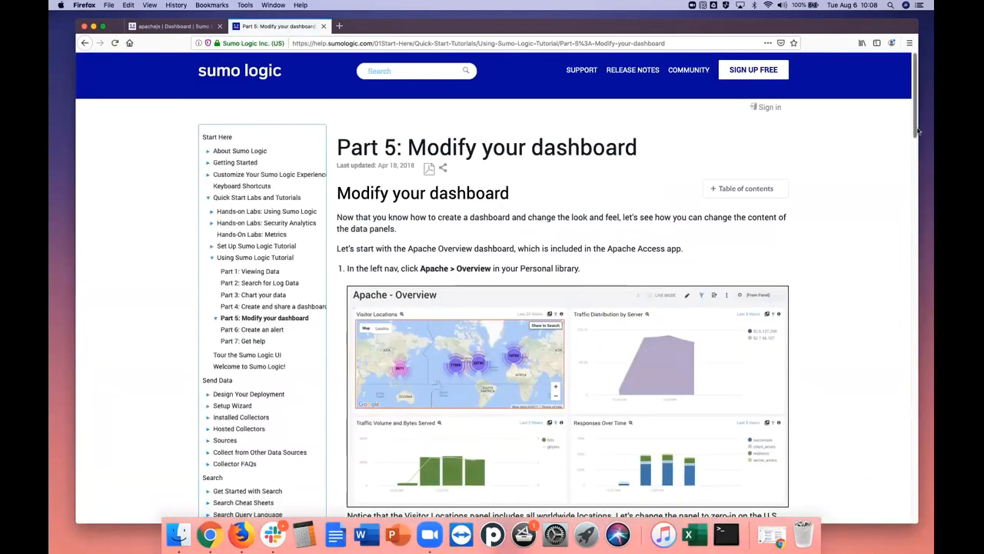
Read the Part 5 instructions on opening a panel's search, filtering it to the United States and updating the dashboard
left_click_drag(917, 131, 897, 222)
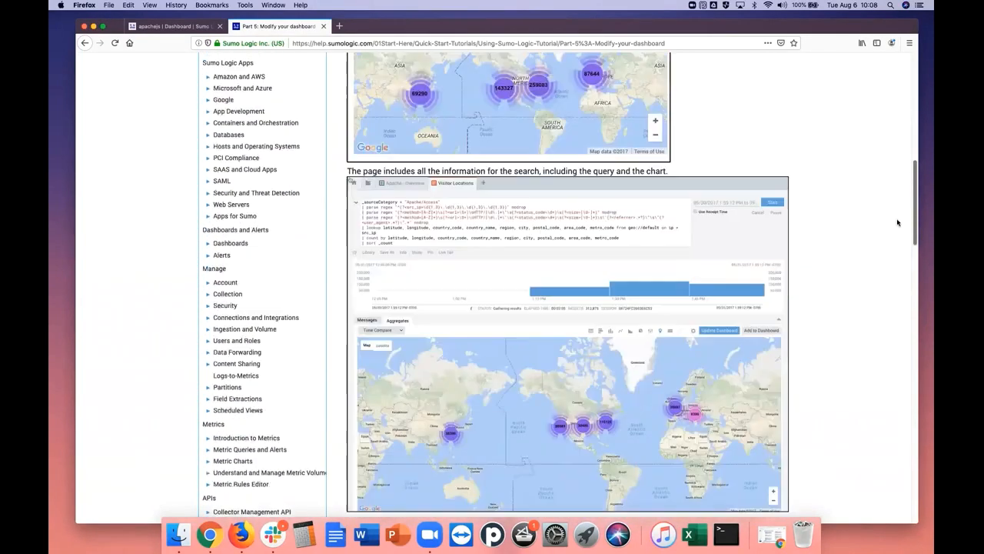
scroll(898, 222, "up", 3)
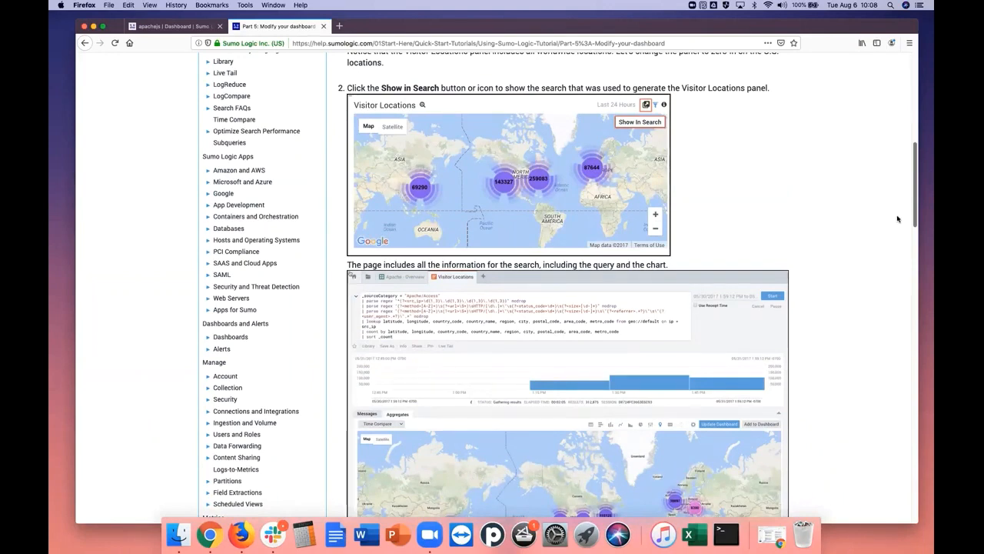
scroll(897, 223, "down", 3)
scroll(900, 216, "up", 6)
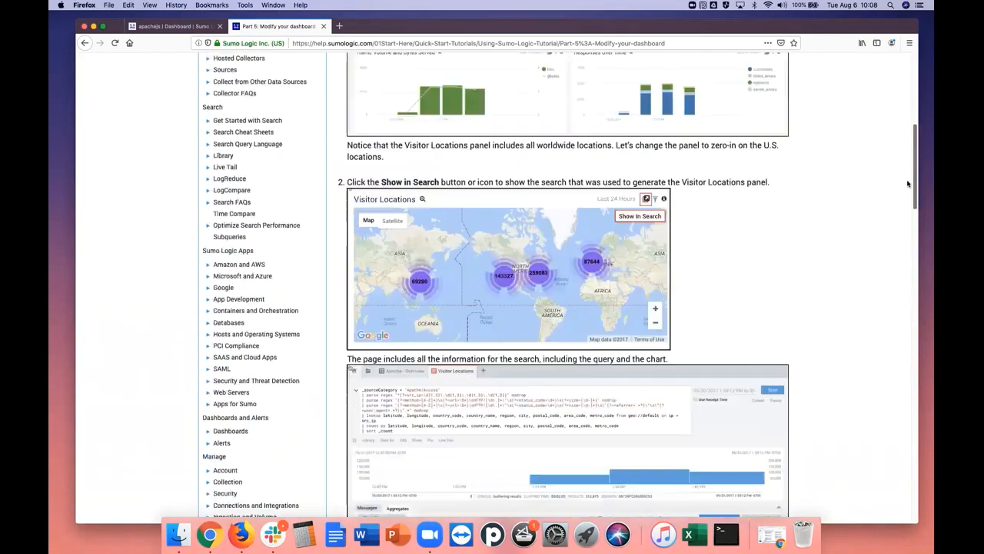
scroll(907, 183, "up", 8)
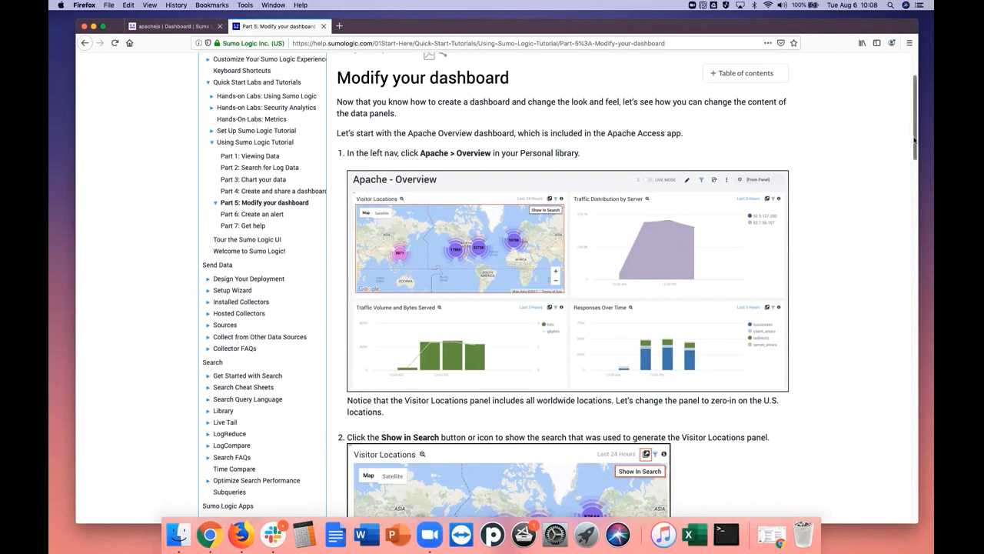
left_click_drag(915, 143, 899, 282)
left_click_drag(351, 279, 507, 279)
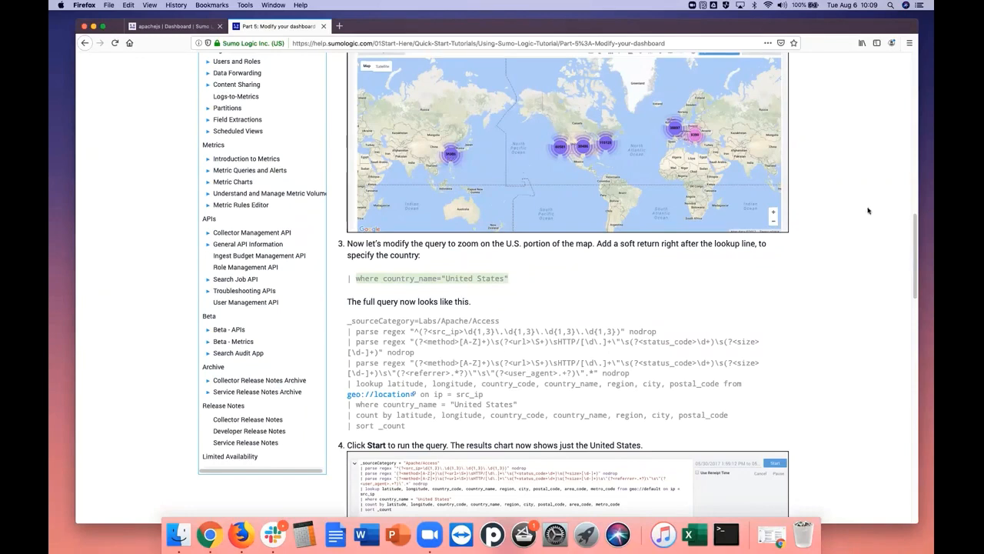
left_click_drag(916, 278, 903, 373)
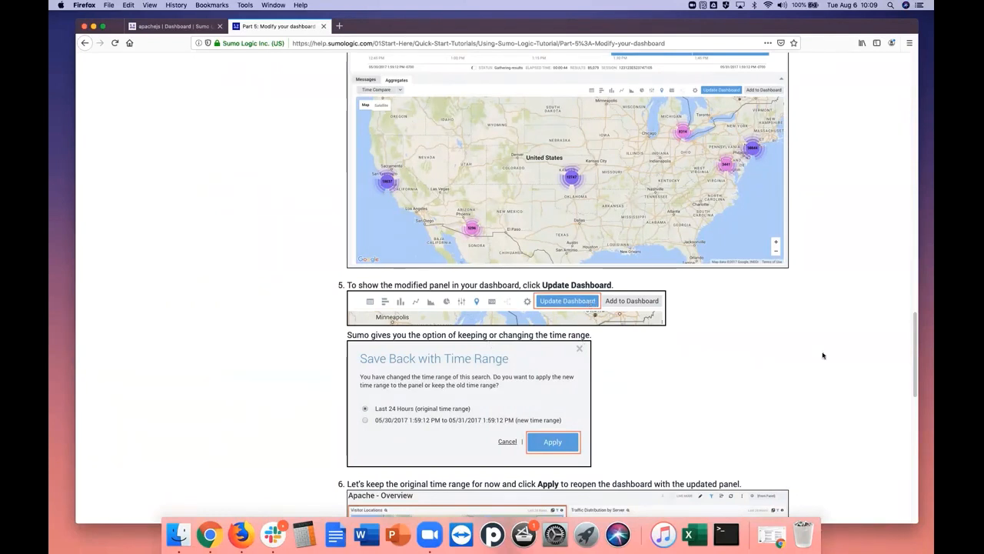
left_click_drag(916, 370, 914, 416)
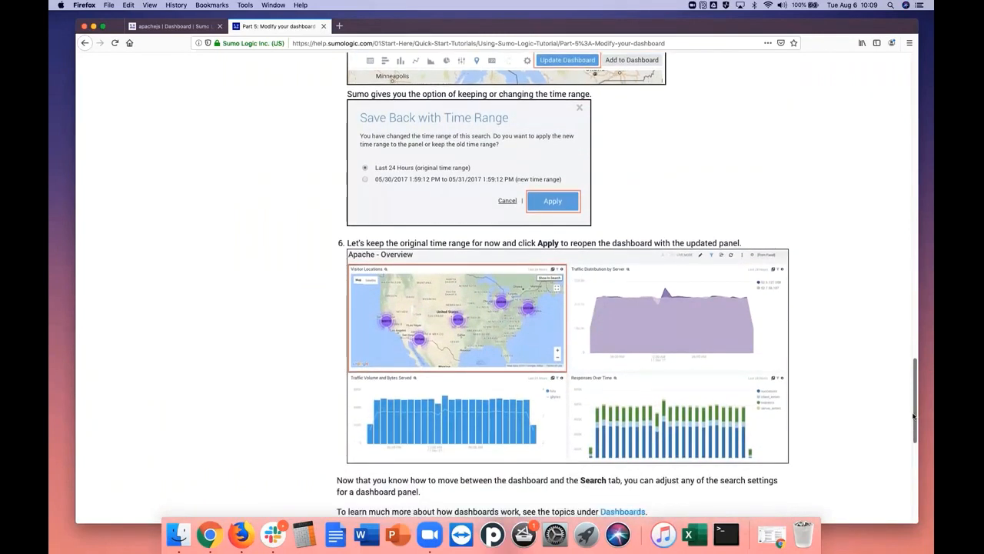
left_click_drag(914, 422, 929, 104)
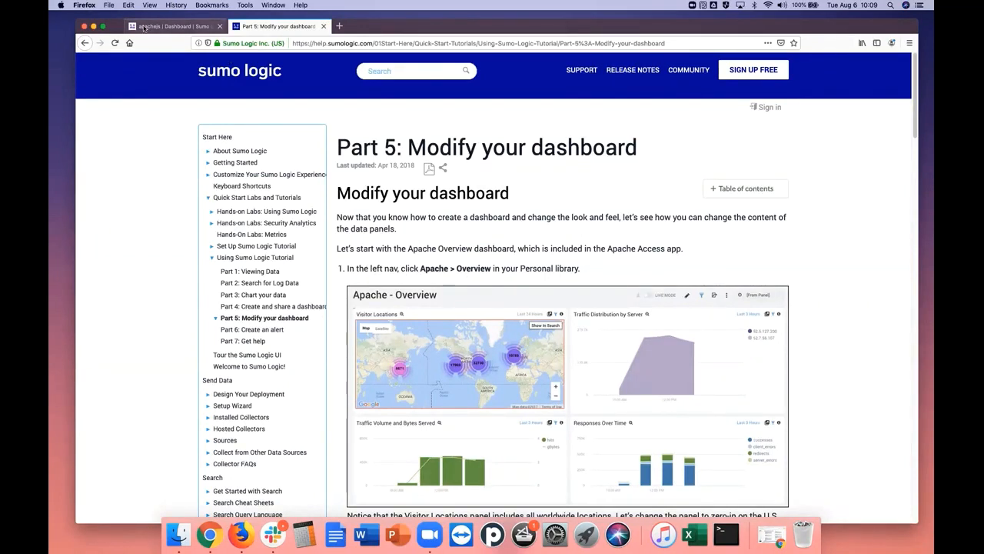
Open the Apache - Overview dashboard from the Apachejs folder and inspect an enlarged view of its Visitor Locations map
left_click(173, 26)
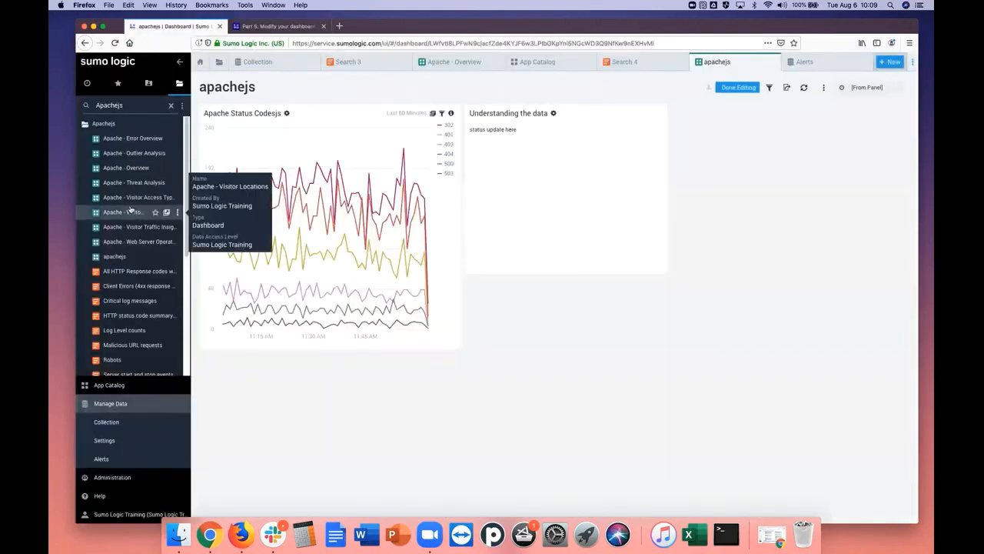
left_click(130, 168)
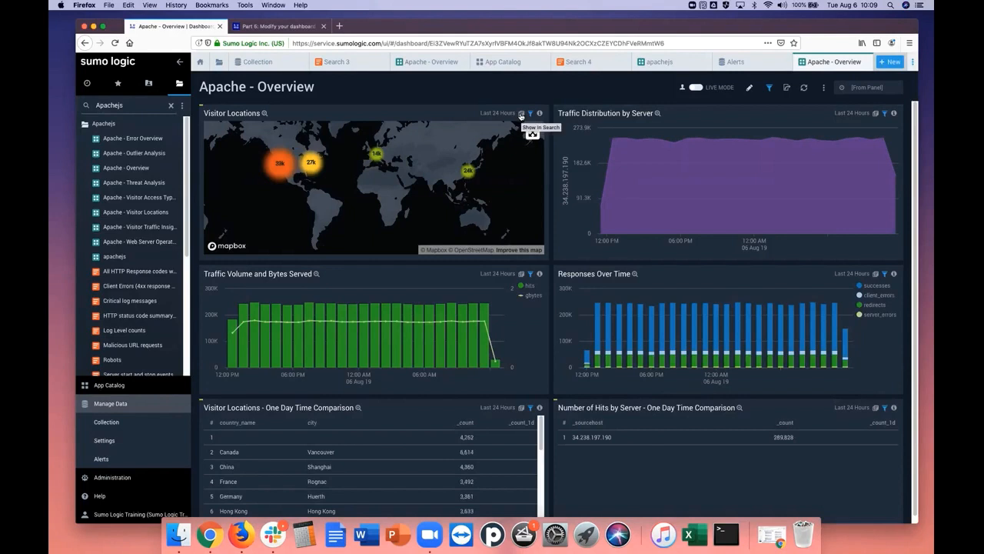
left_click(265, 113)
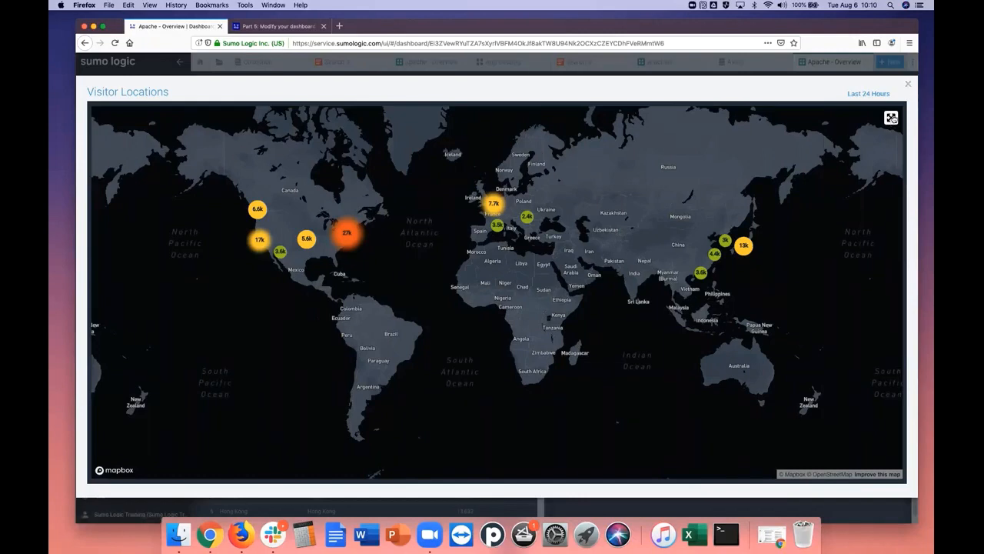
left_click(908, 83)
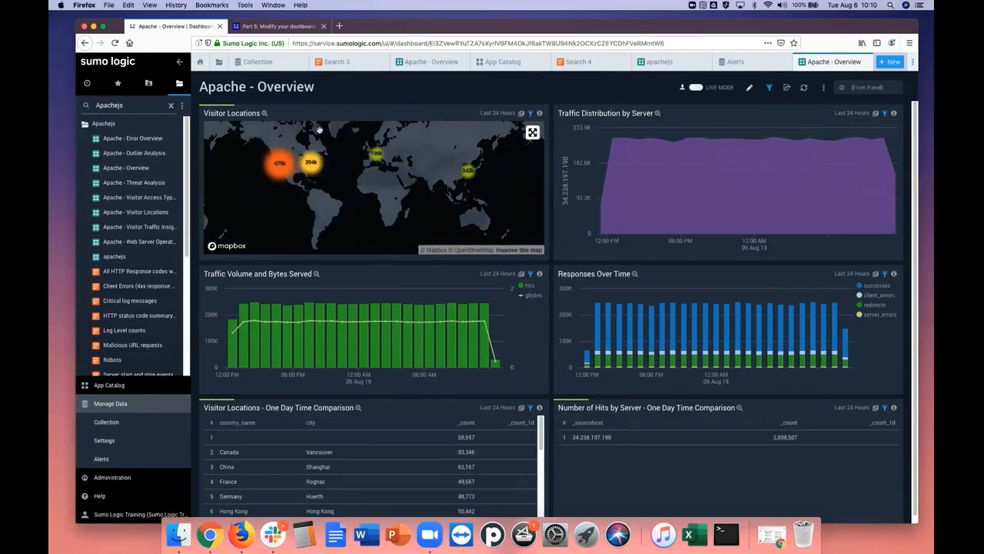
Show the Visitor Locations panel's query in Search and copy the line | where country_name = "United States" from the Part 5 tutorial
left_click(522, 114)
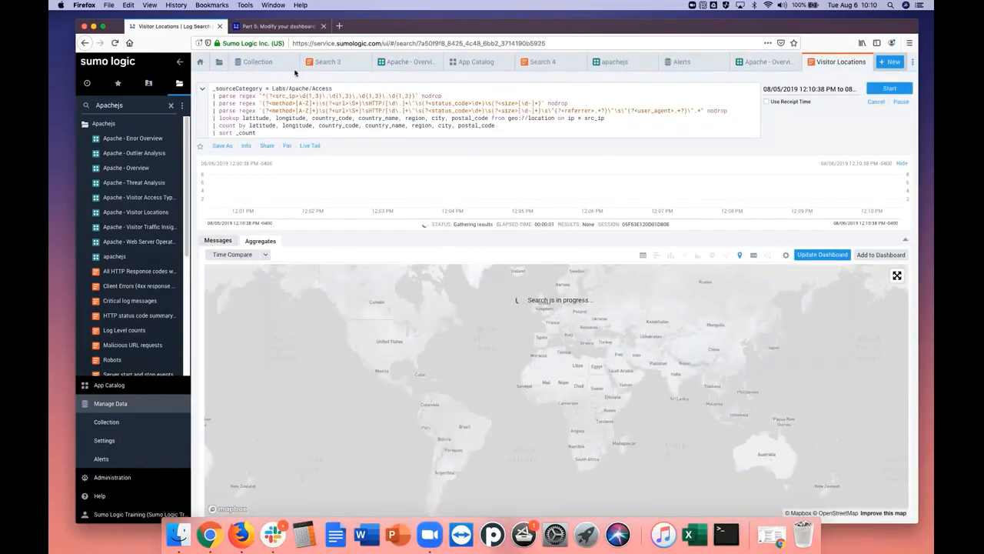
left_click(277, 26)
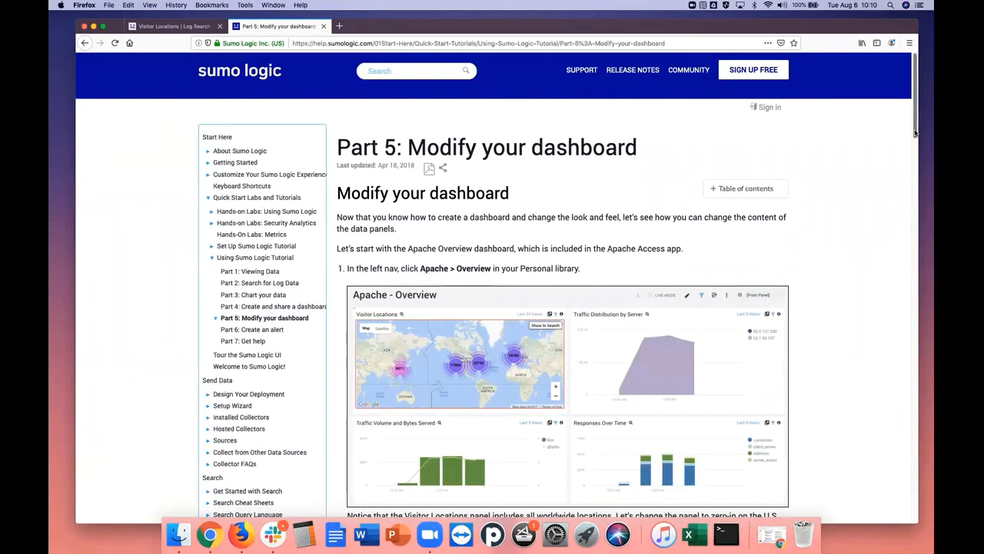
scroll(907, 154, "down", 2)
scroll(909, 158, "down", 10)
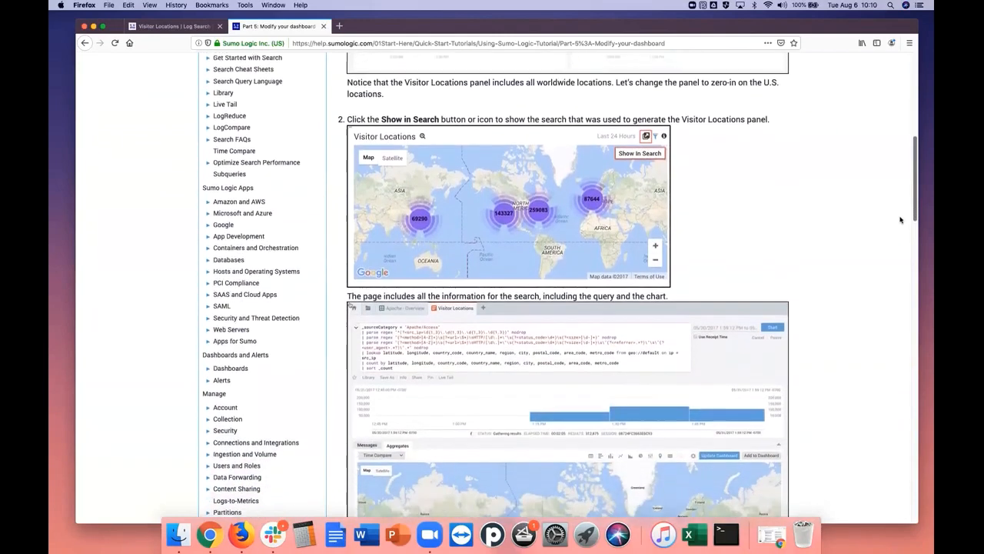
scroll(899, 233, "down", 6)
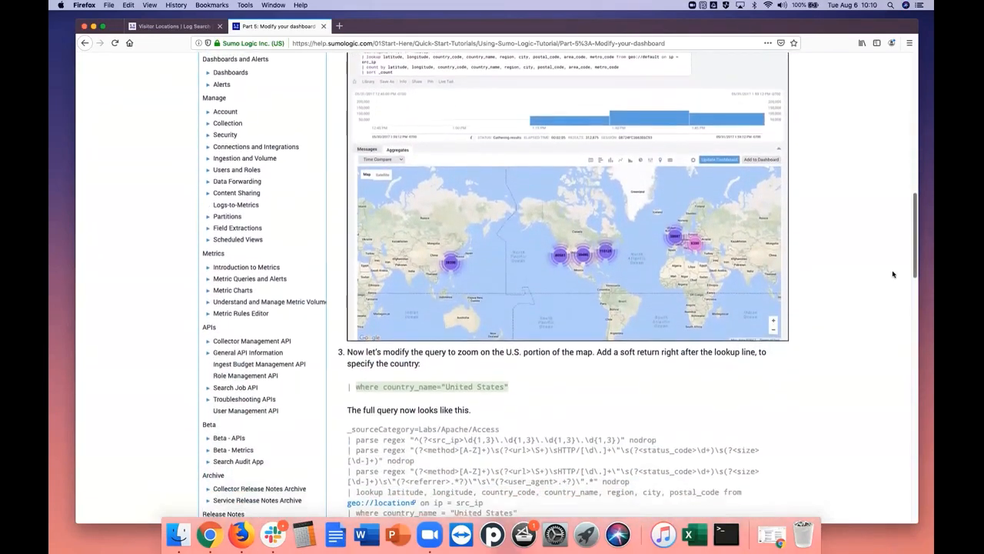
scroll(893, 280, "down", 1)
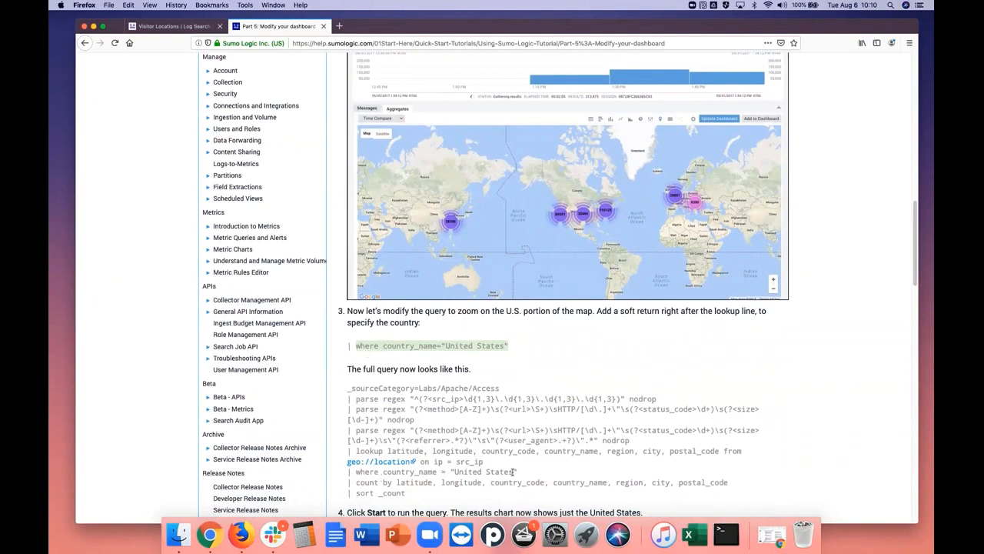
left_click_drag(525, 475, 433, 452)
left_click_drag(519, 473, 356, 472)
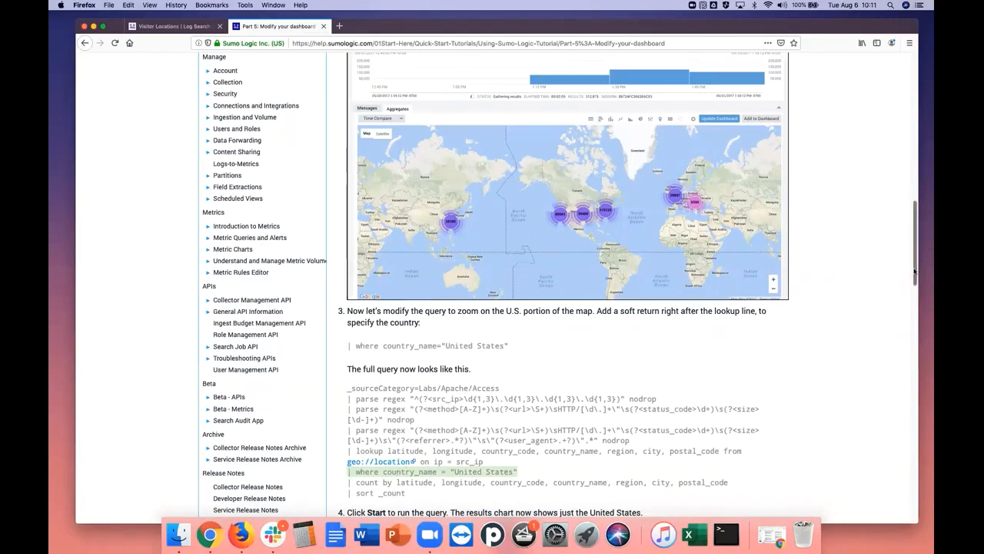
left_click_drag(915, 270, 909, 356)
scroll(615, 197, "up", 3)
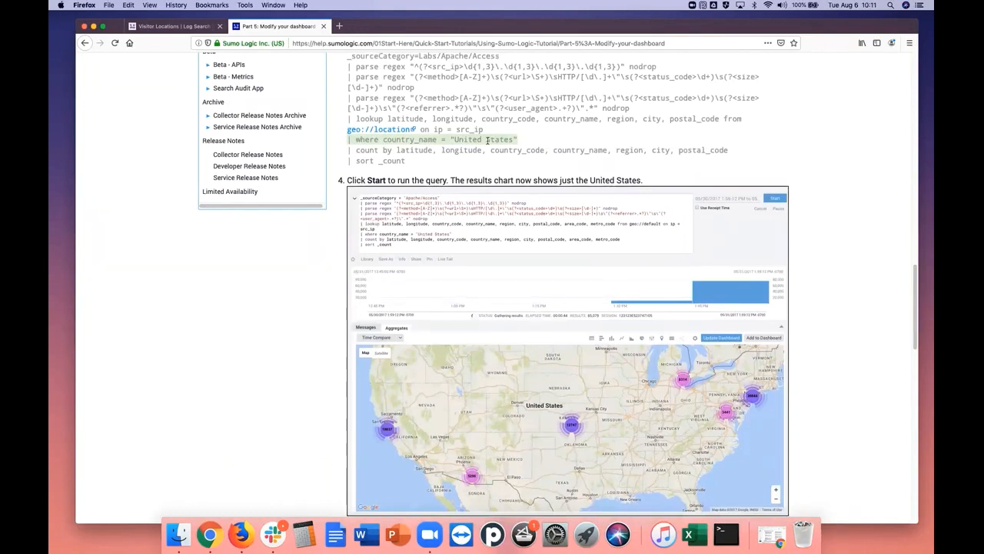
right_click(486, 140)
left_click(504, 145)
Insert | where country_name = "United States" on a new line after the lookup line of the Visitor Locations query and run it
left_click(167, 28)
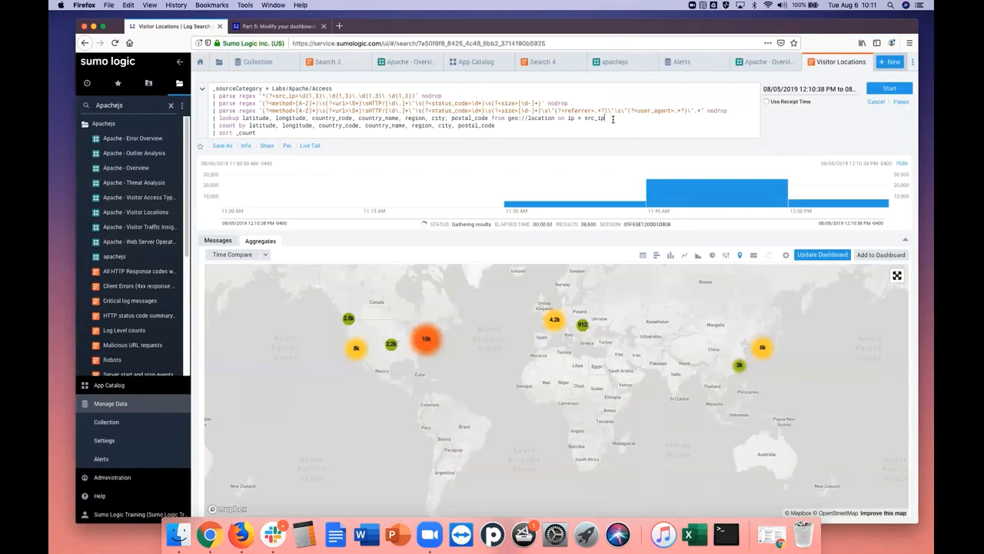
left_click(613, 119)
key("Return")
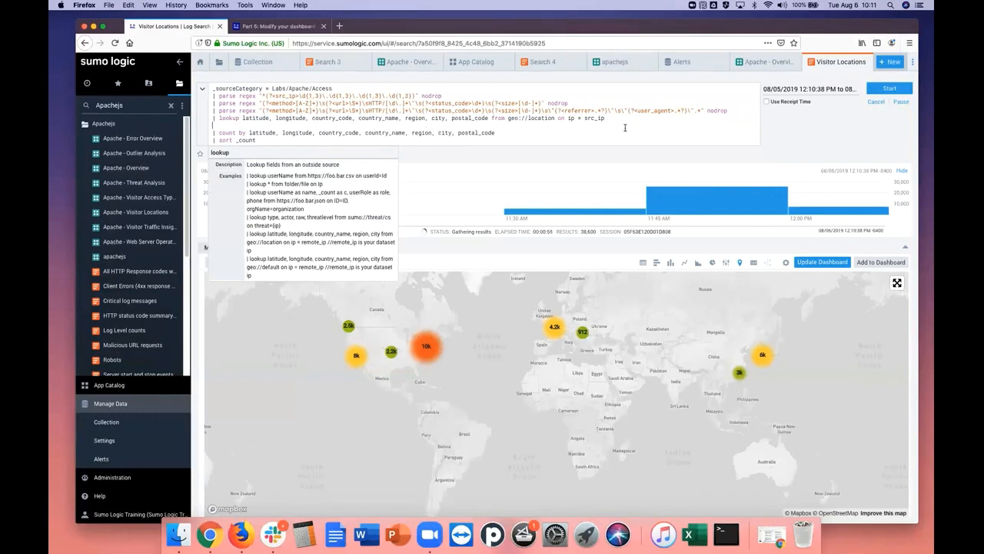
right_click(247, 124)
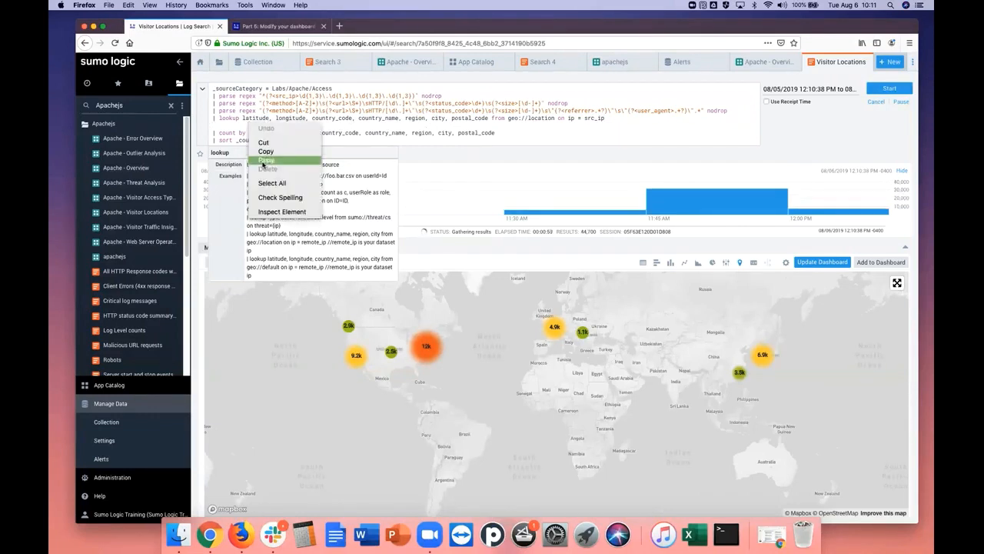
left_click(263, 160)
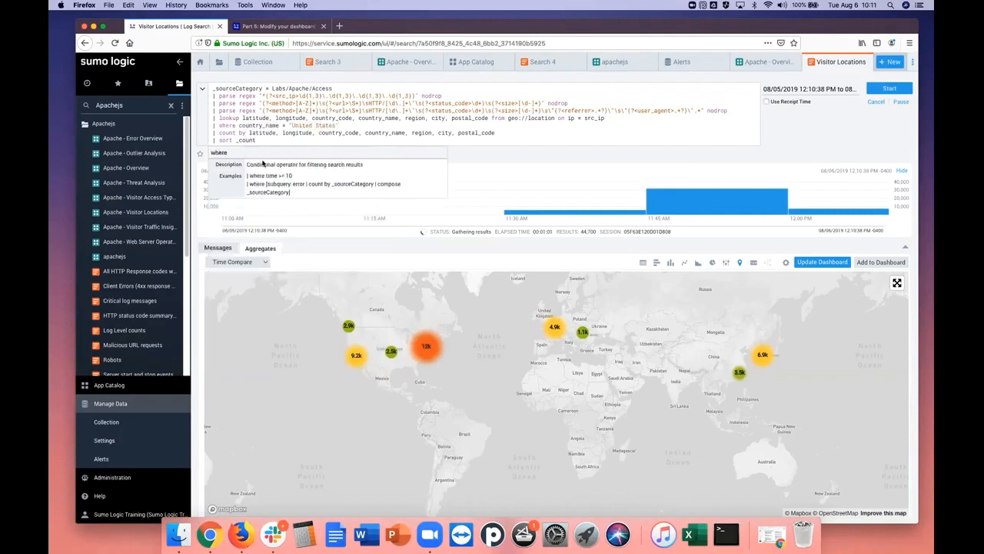
left_click(890, 89)
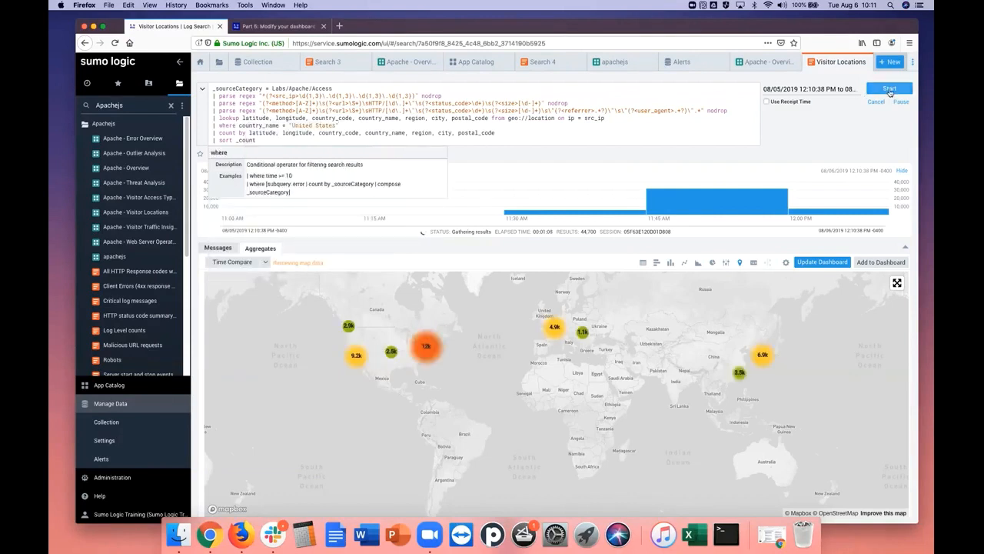
left_click(889, 89)
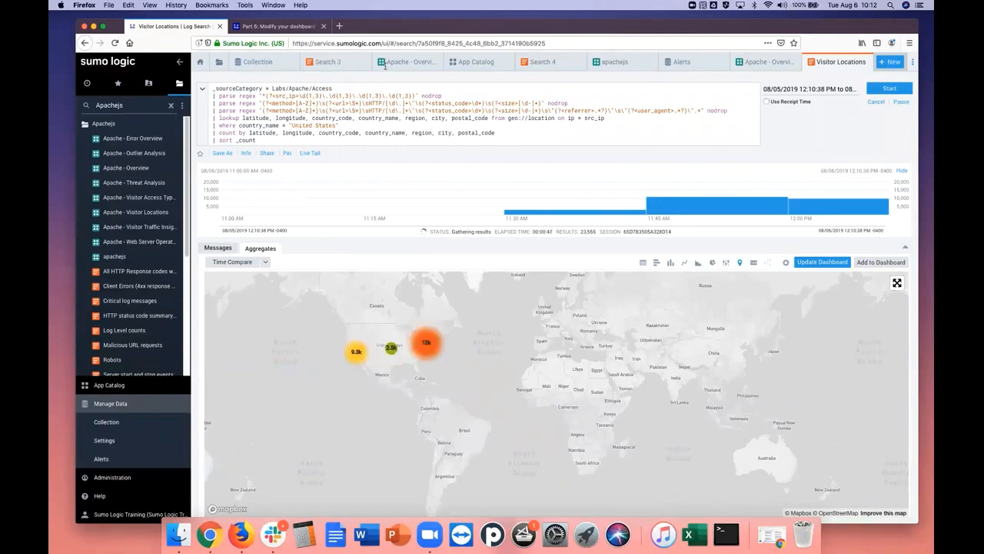
Check the remaining Part 5 instructions and update the dashboard with the filtered Visitor Locations search, keeping the original Last 24 Hours time range
left_click(287, 27)
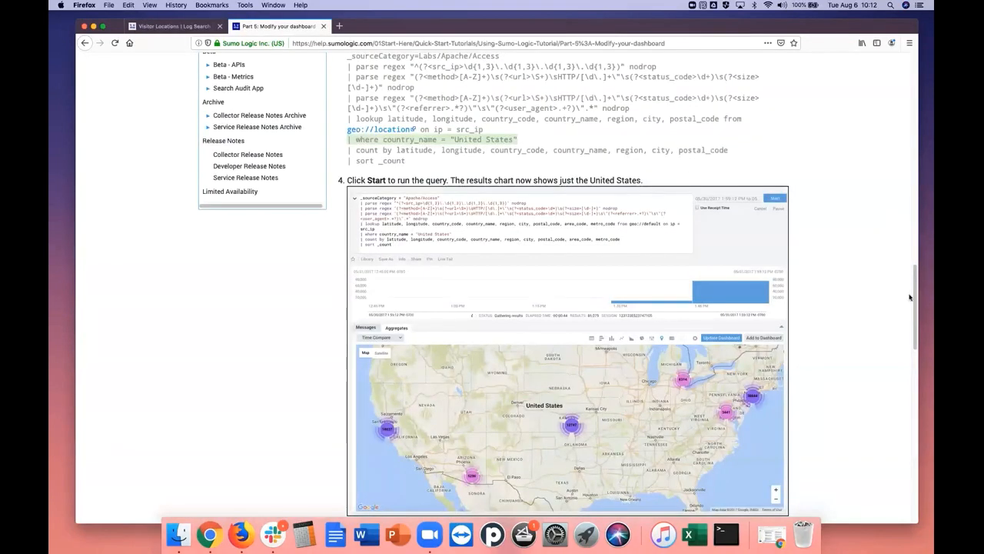
left_click_drag(916, 300, 921, 411)
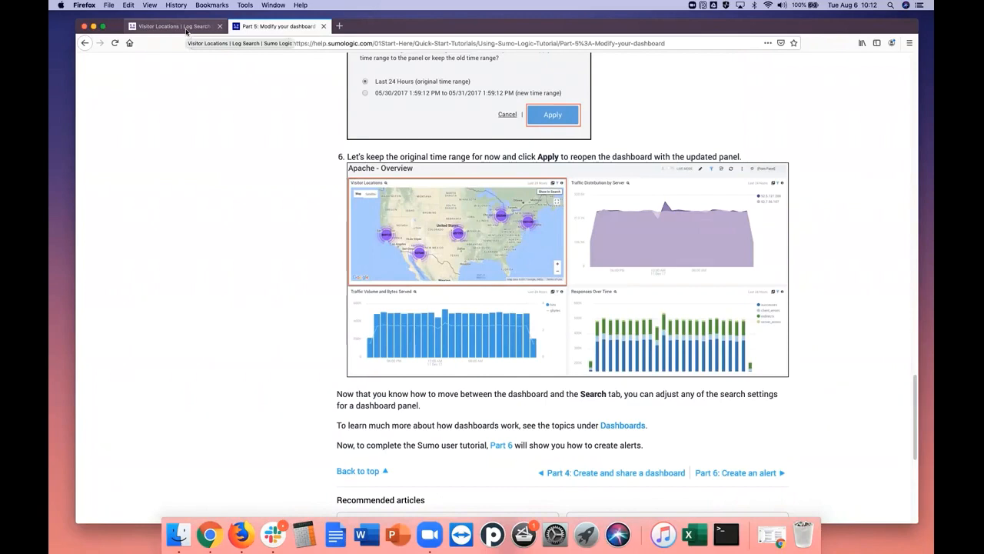
left_click(186, 31)
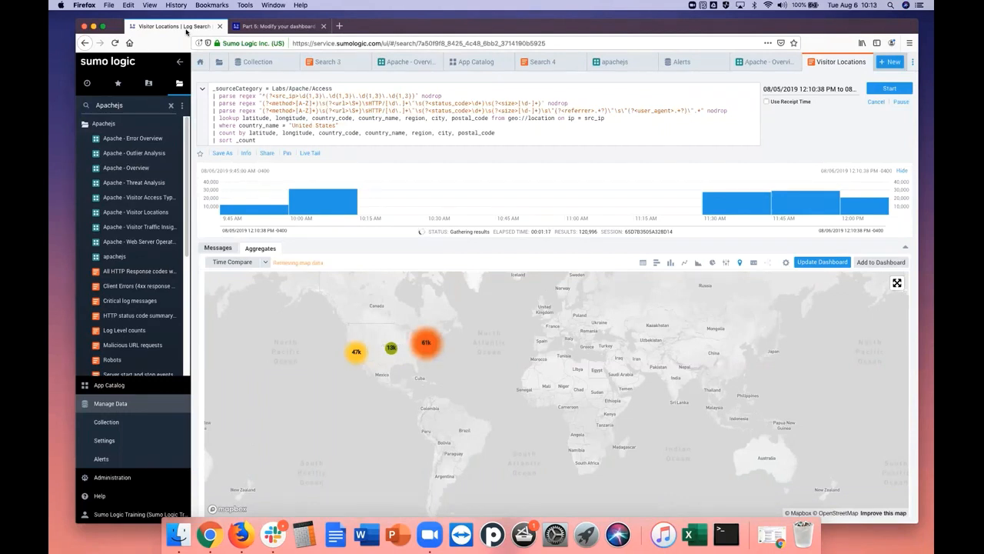
left_click(821, 262)
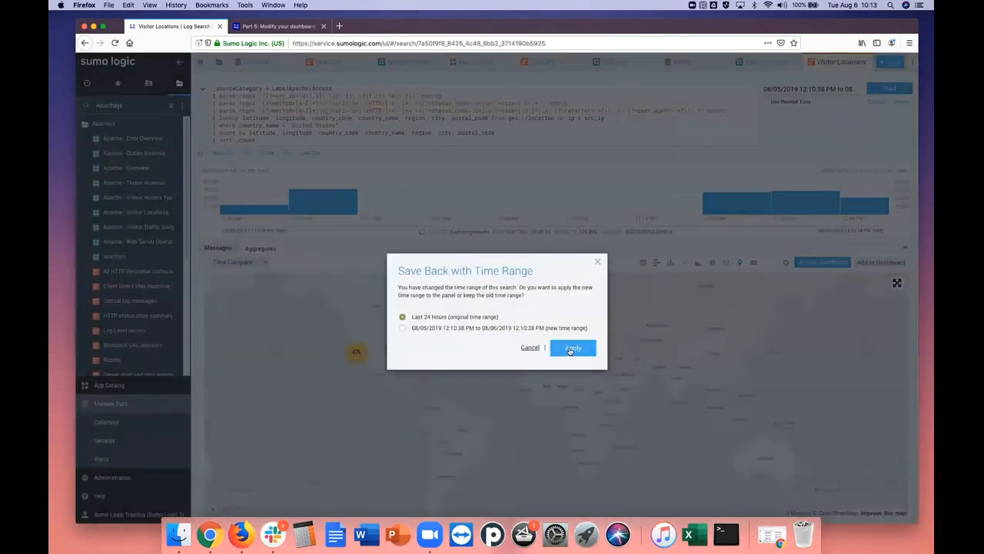
left_click(569, 351)
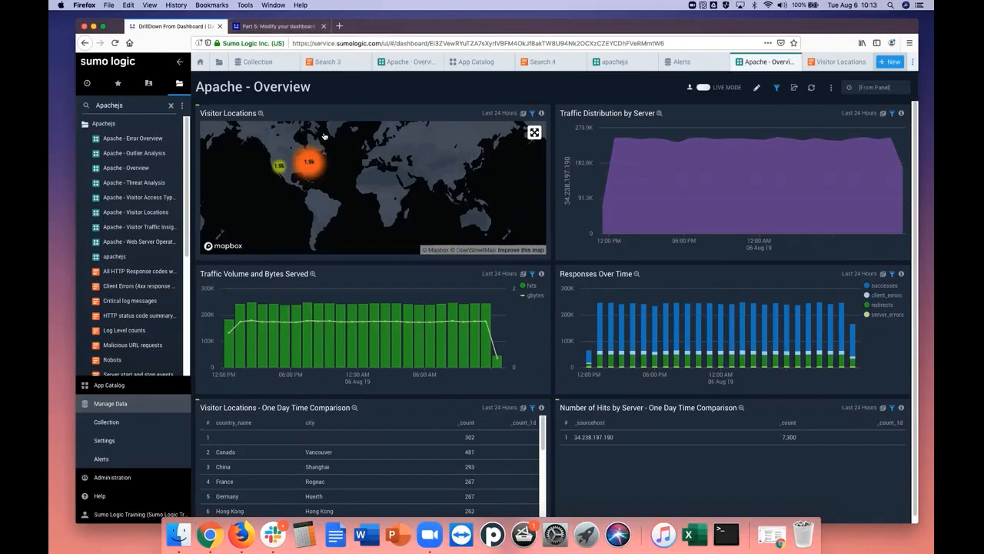
Compare the updated Apache - Overview dashboard with the final example in the Part 5 tutorial
left_click(275, 29)
left_click_drag(922, 428, 916, 406)
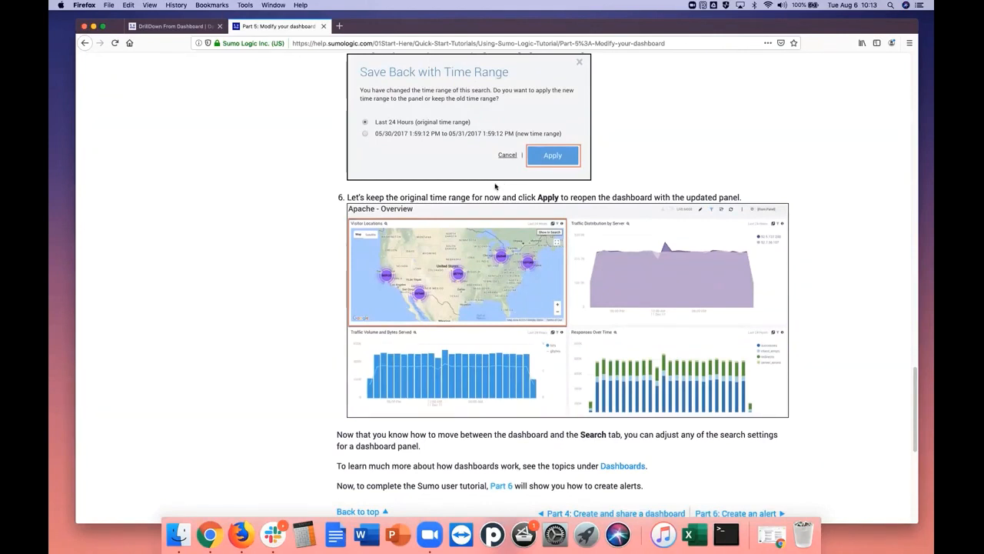
left_click(190, 27)
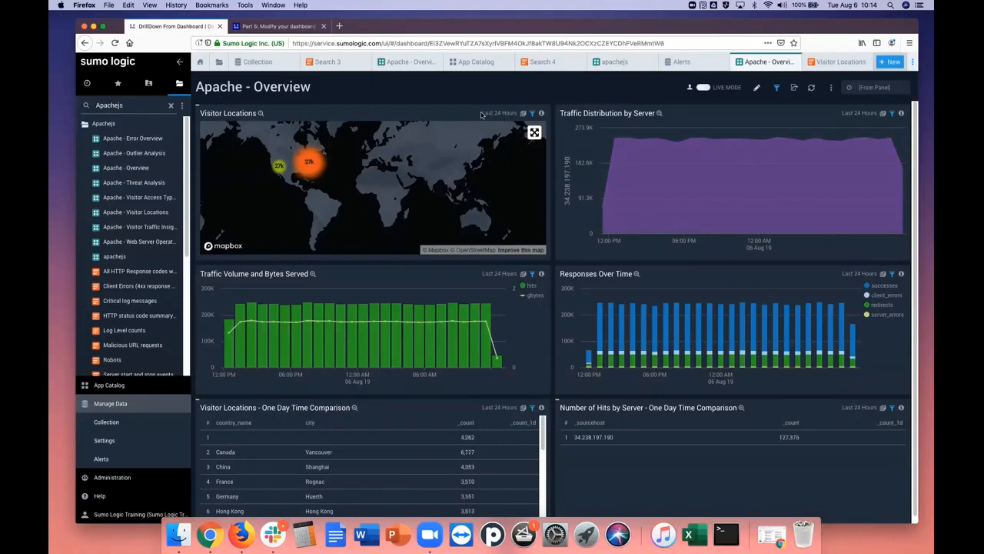
Enlarge the updated Visitor Locations map and examine the visitor clusters from the whole United States down to the New Jersey coast
left_click(261, 114)
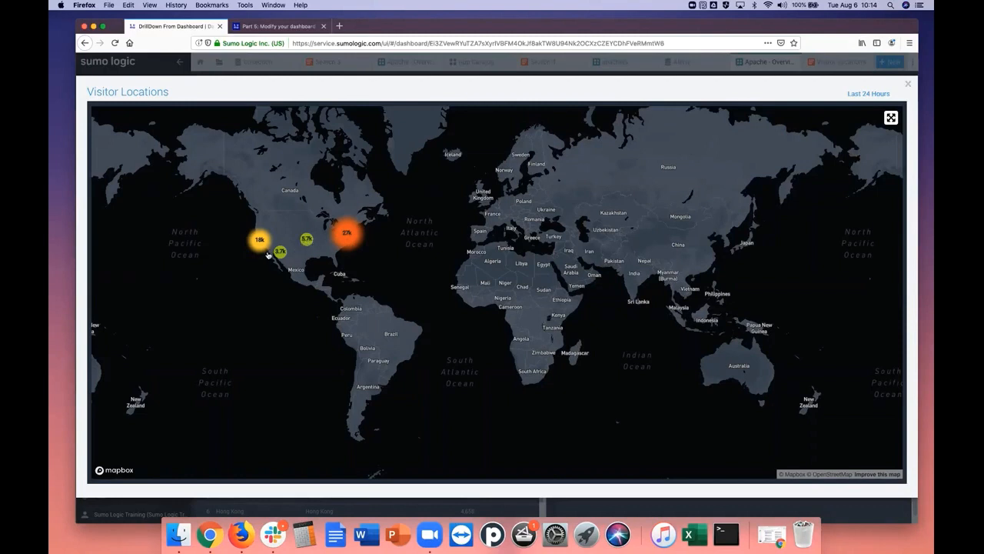
double_click(324, 241)
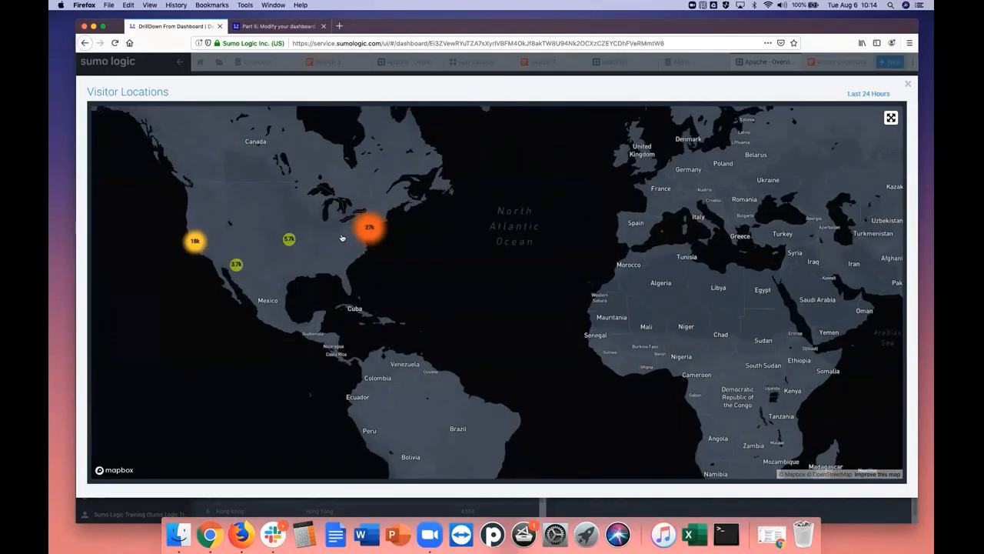
double_click(353, 240)
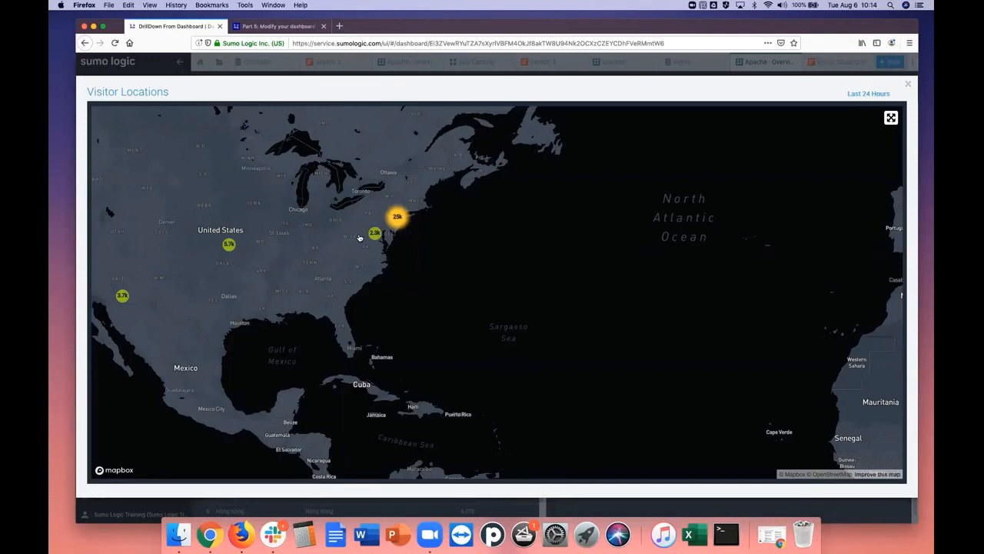
double_click(359, 238)
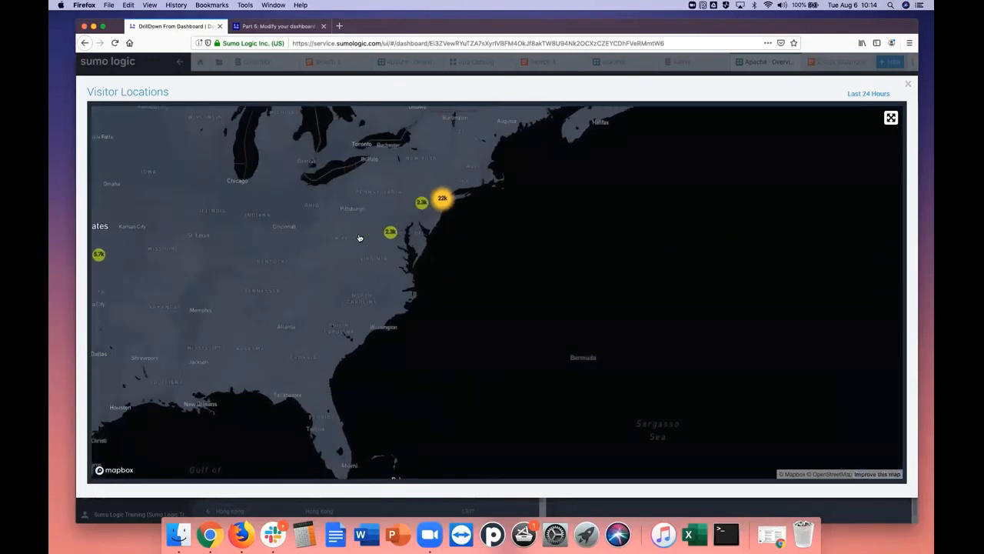
double_click(359, 238)
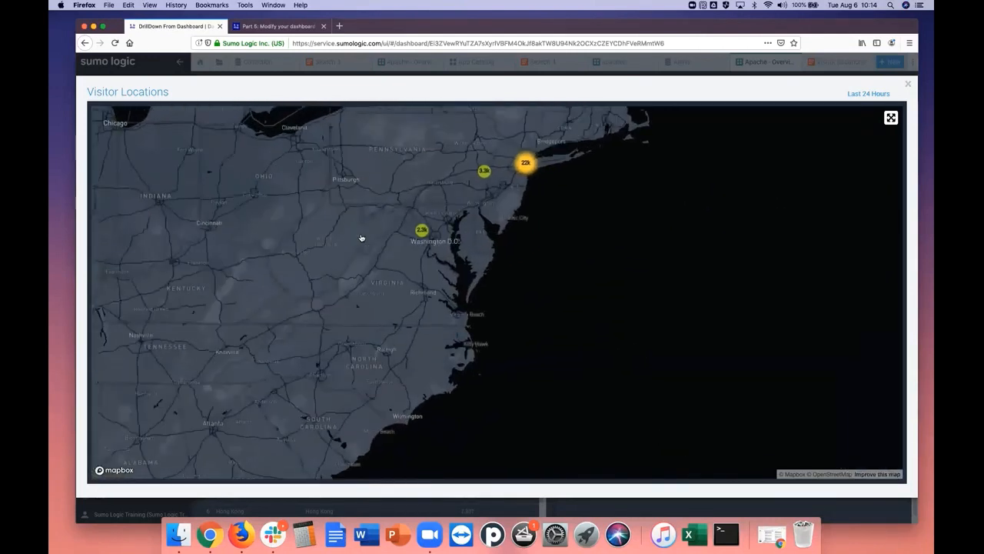
double_click(503, 204)
left_click_drag(530, 176, 473, 227)
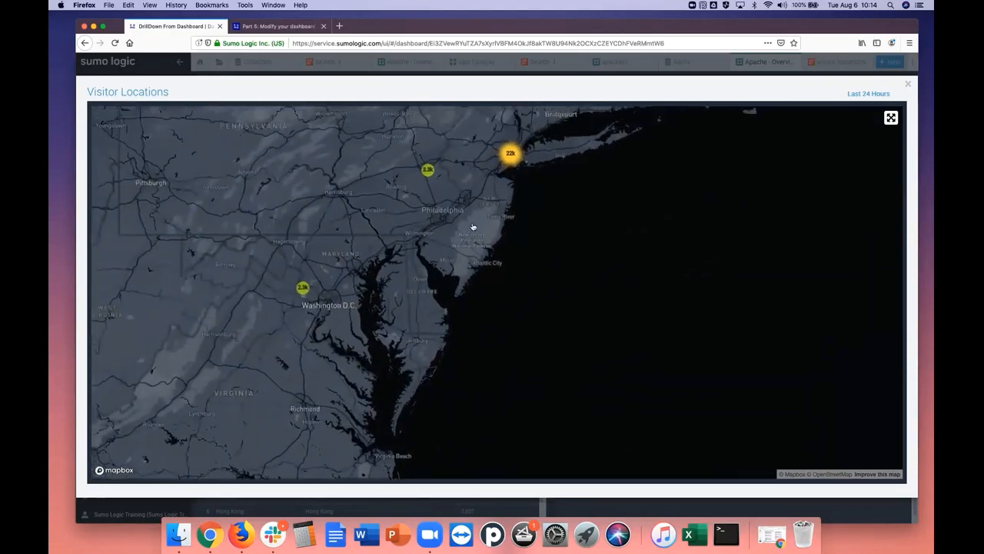
double_click(484, 204)
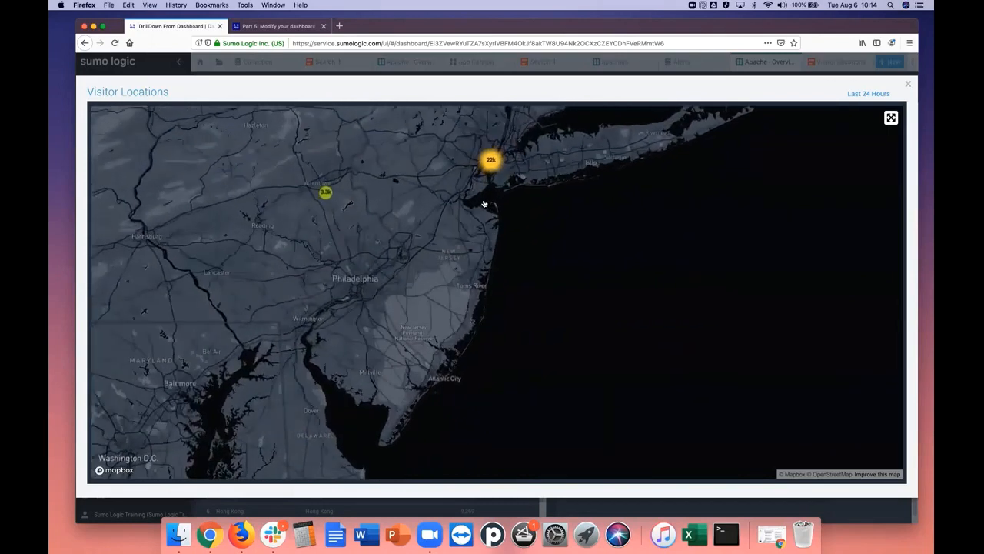
left_click_drag(496, 193, 454, 221)
double_click(455, 222)
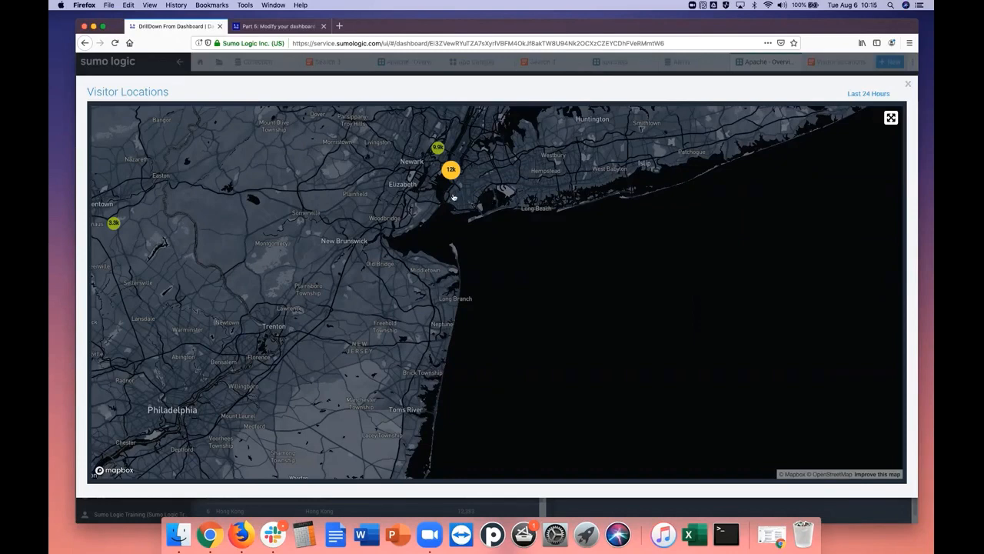
left_click(908, 86)
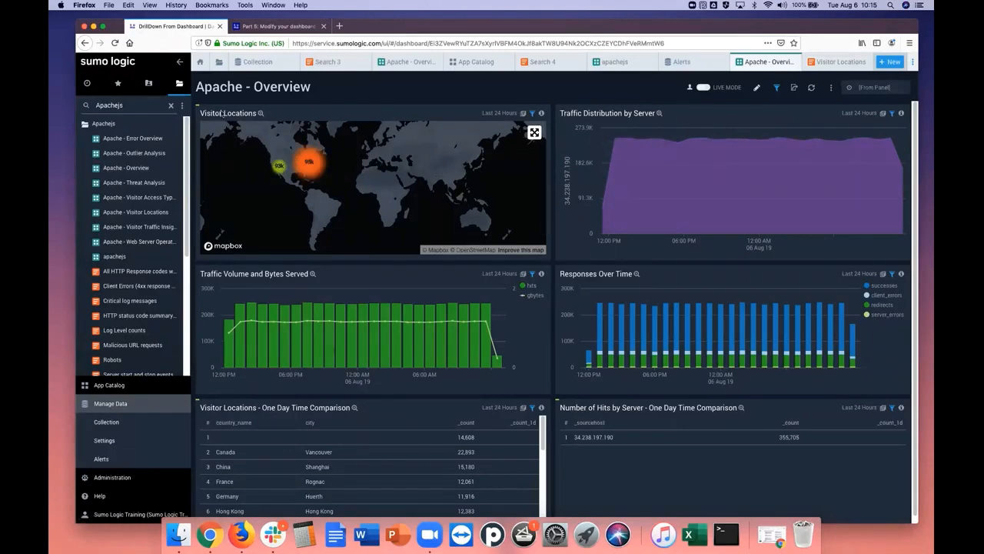
Reopen the enlarged Visitor Locations map, examine the East Coast clusters down to New York City, and return to the dashboard
left_click(260, 113)
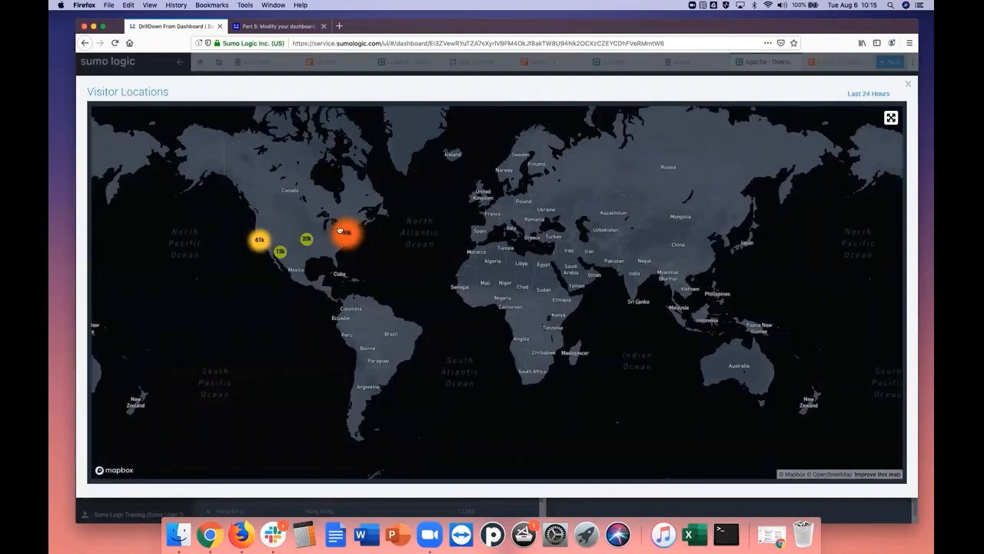
scroll(343, 242, "up", 1)
scroll(343, 242, "up", 5)
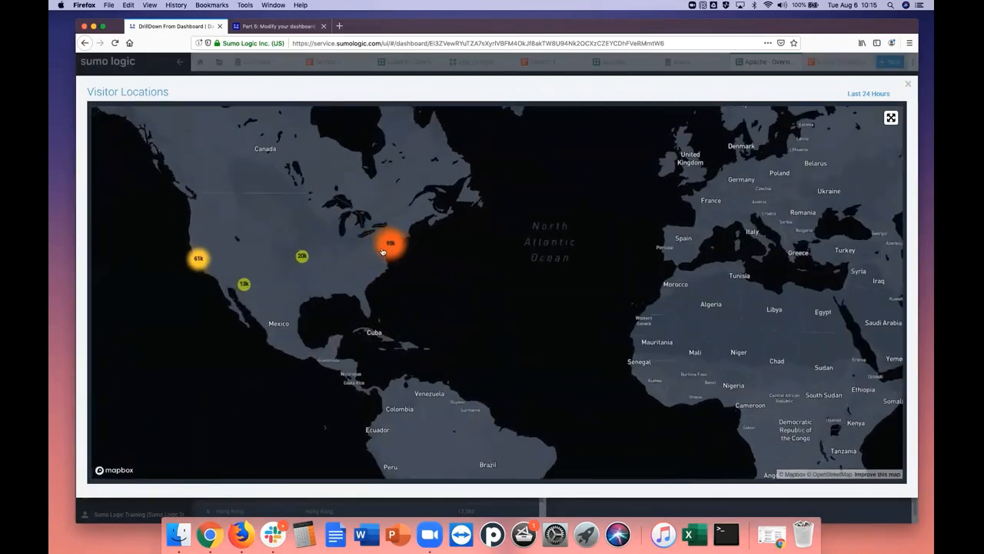
scroll(457, 264, "up", 3)
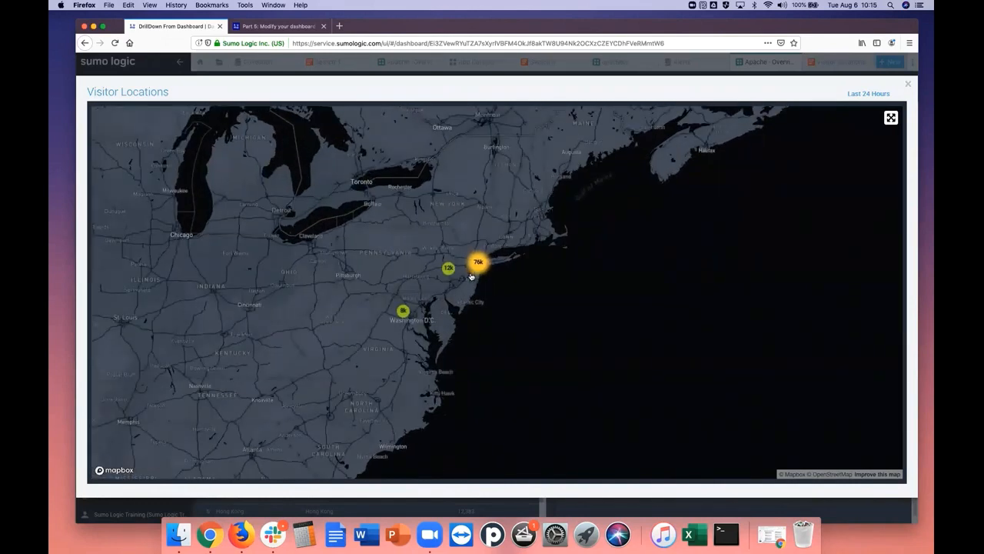
scroll(471, 275, "up", 2)
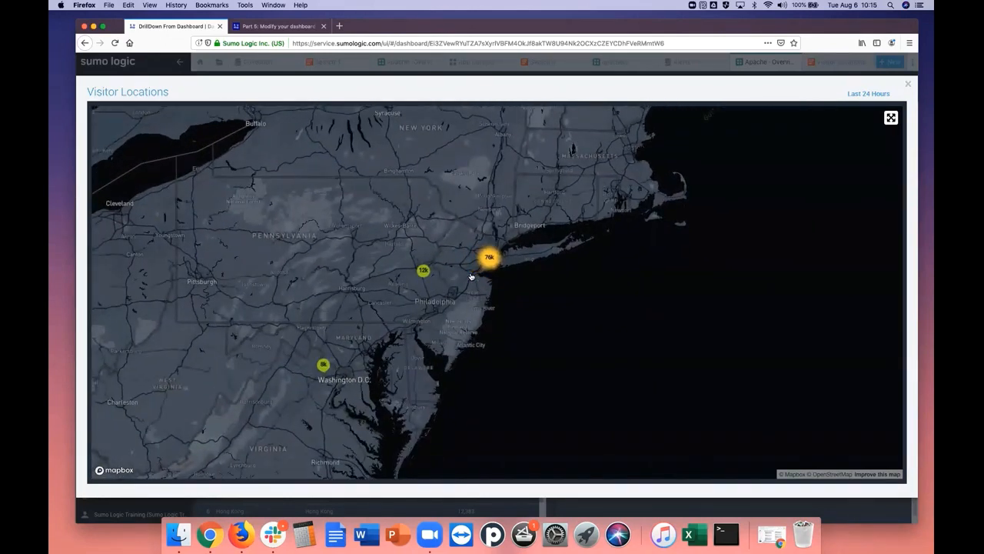
scroll(472, 275, "up", 1)
scroll(499, 259, "up", 2)
scroll(501, 264, "up", 2)
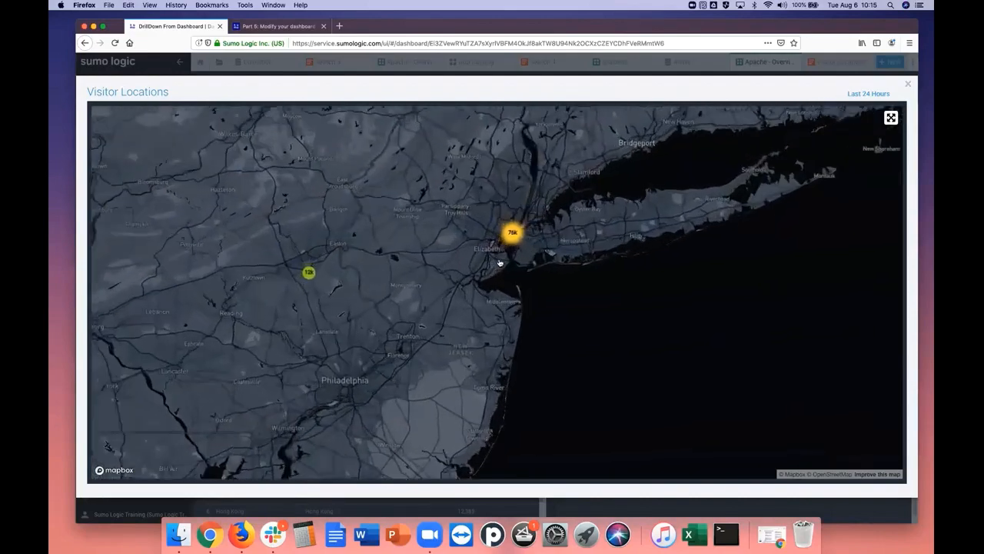
scroll(526, 248, "up", 2)
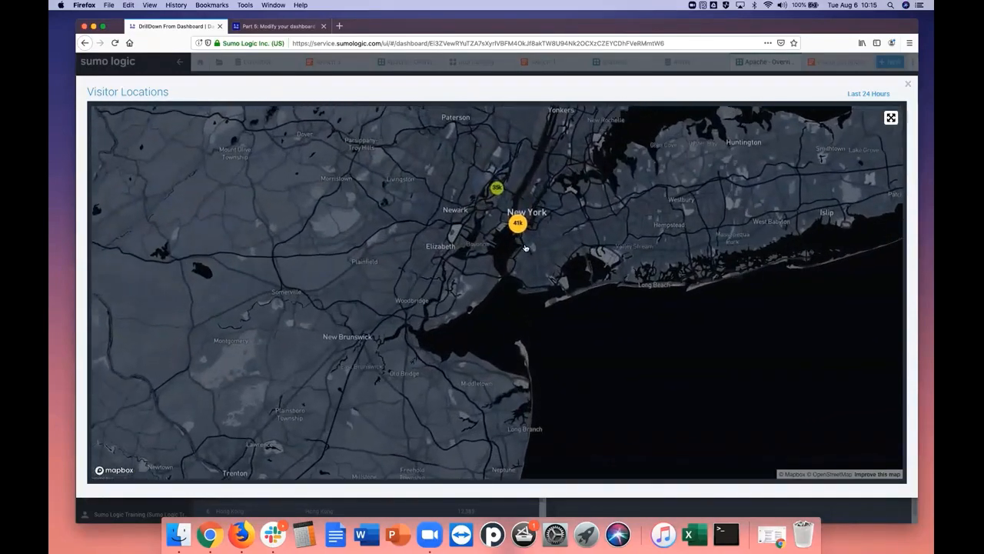
left_click(907, 86)
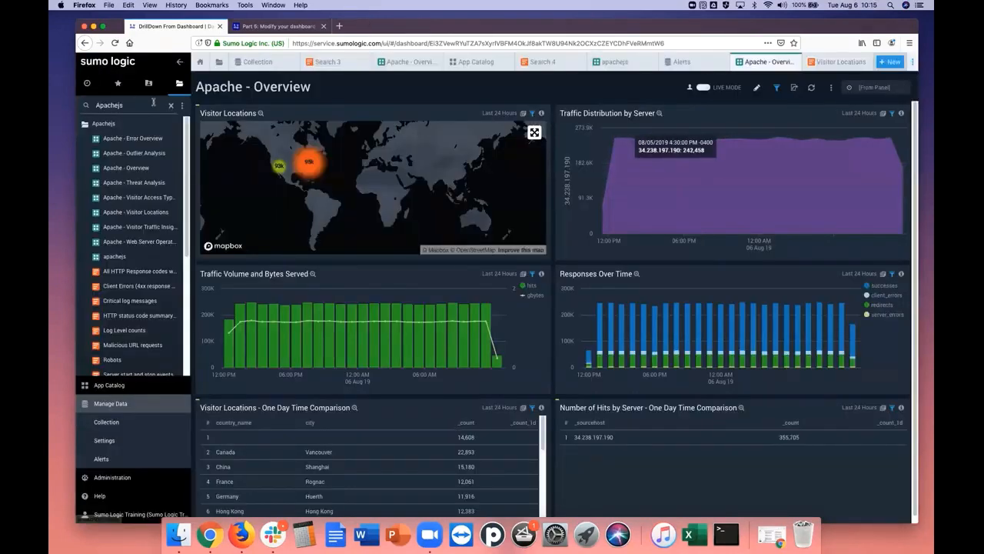
Open Part 6: Create an alert in the tutorial and read its instructions on saving and scheduling the Visitor Locations search
left_click(279, 26)
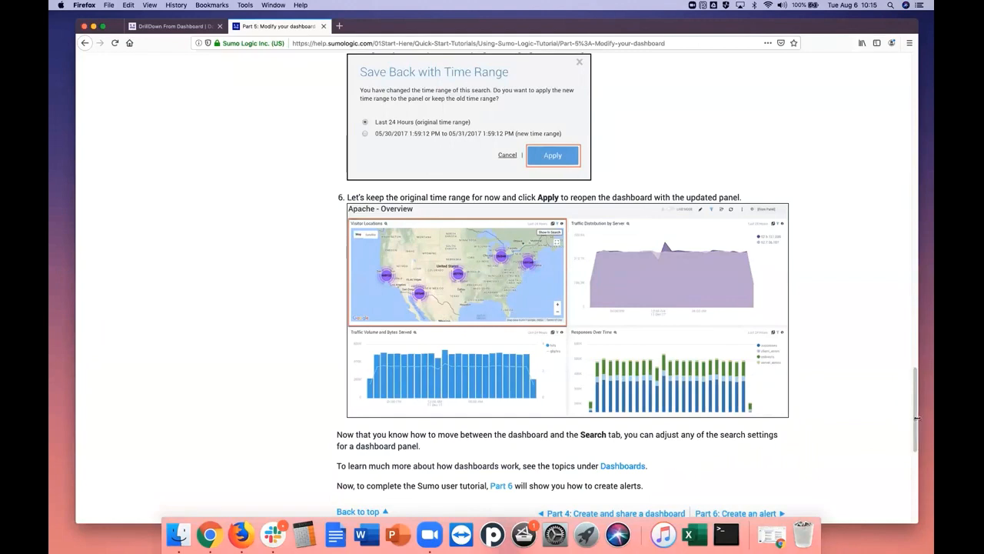
scroll(916, 431, "down", 1)
scroll(916, 431, "down", 5)
left_click(774, 322)
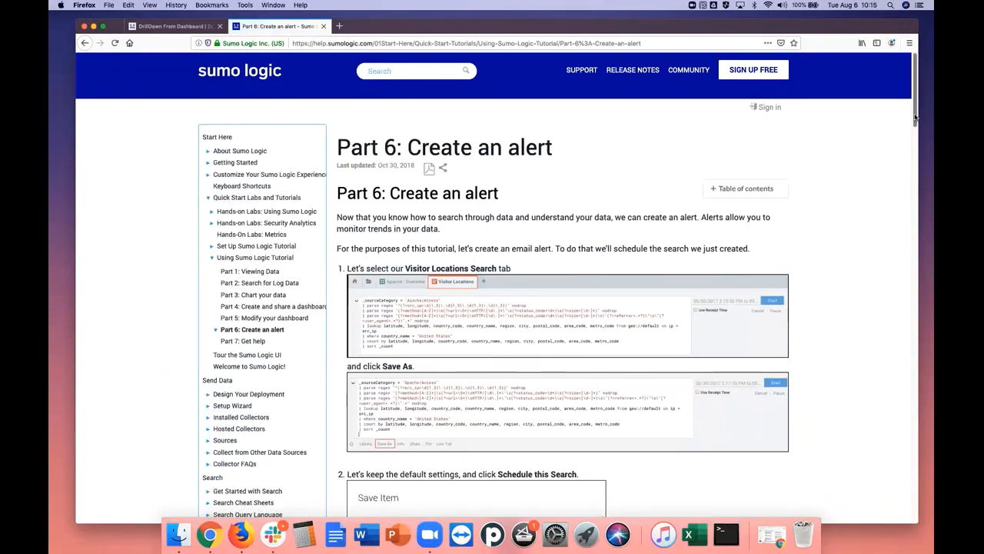
left_click_drag(915, 117, 912, 152)
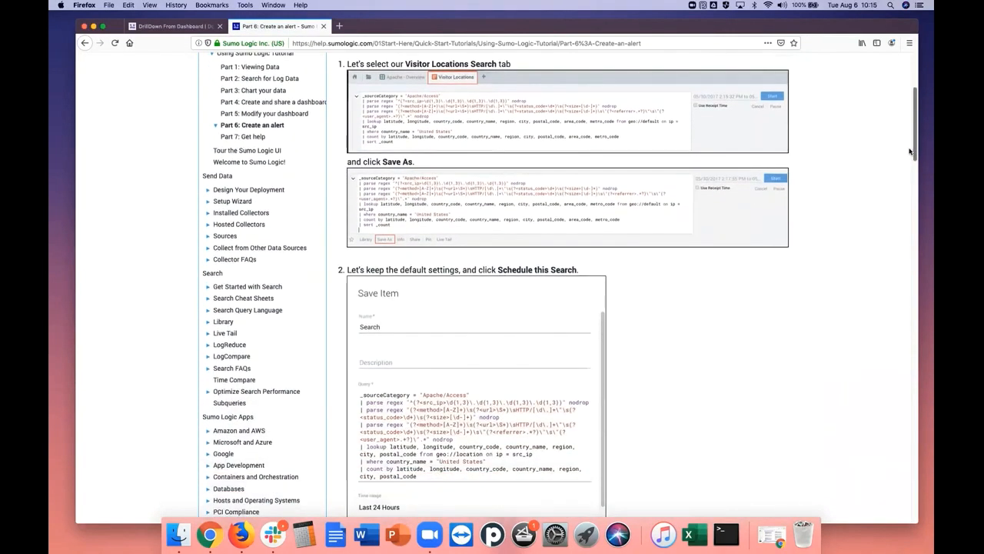
scroll(477, 148, "up", 3)
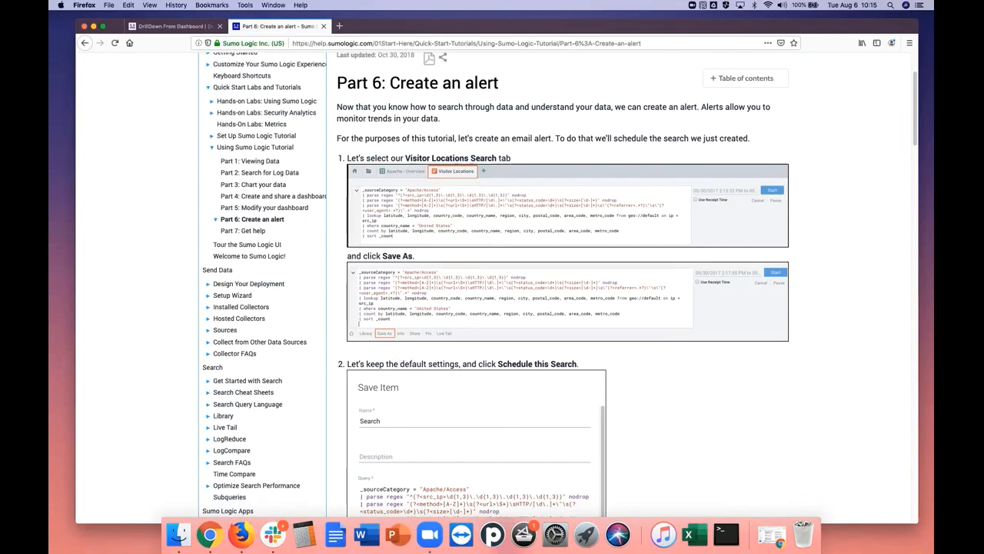
left_click_drag(915, 136, 914, 162)
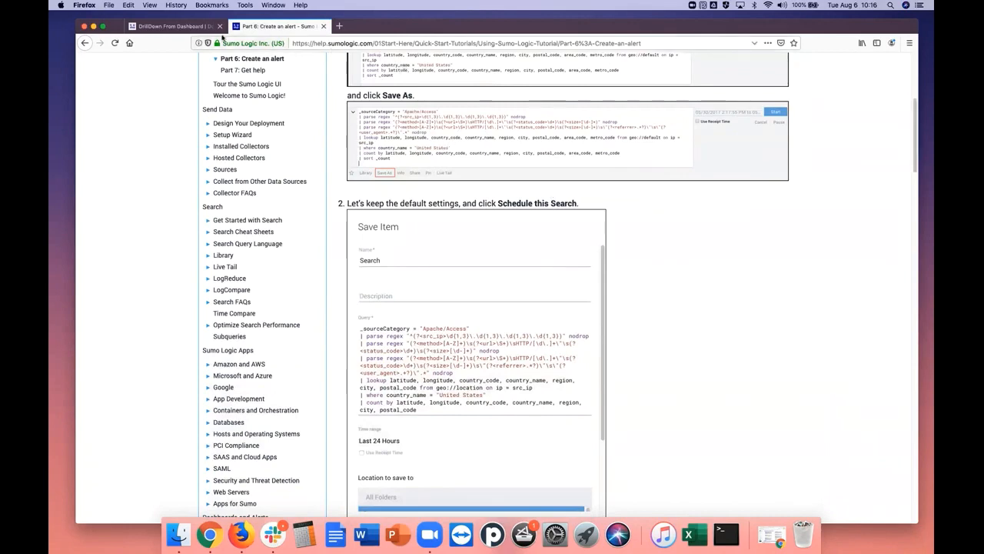
Return to the Visitor Locations search in Sumo Logic and start saving it as a new item
left_click(163, 27)
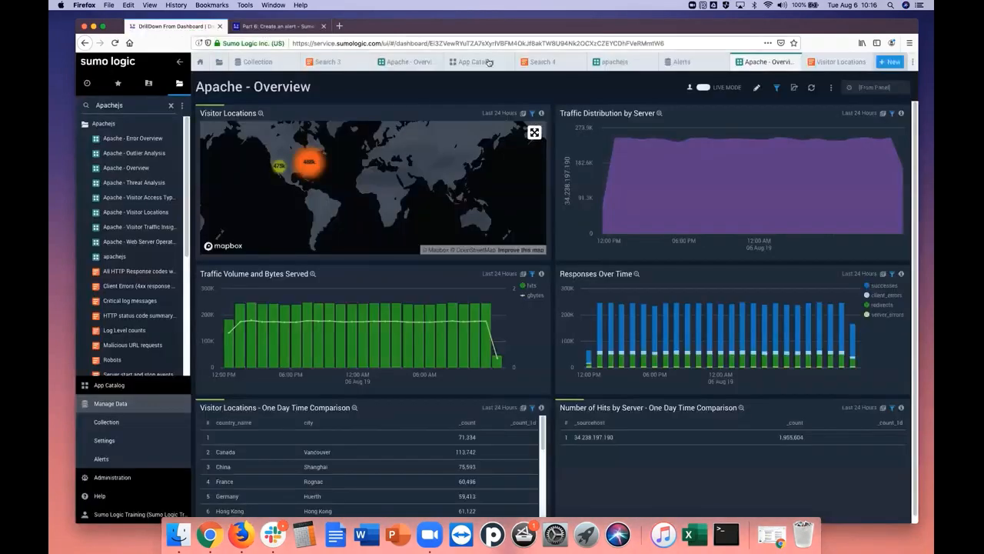
left_click(831, 64)
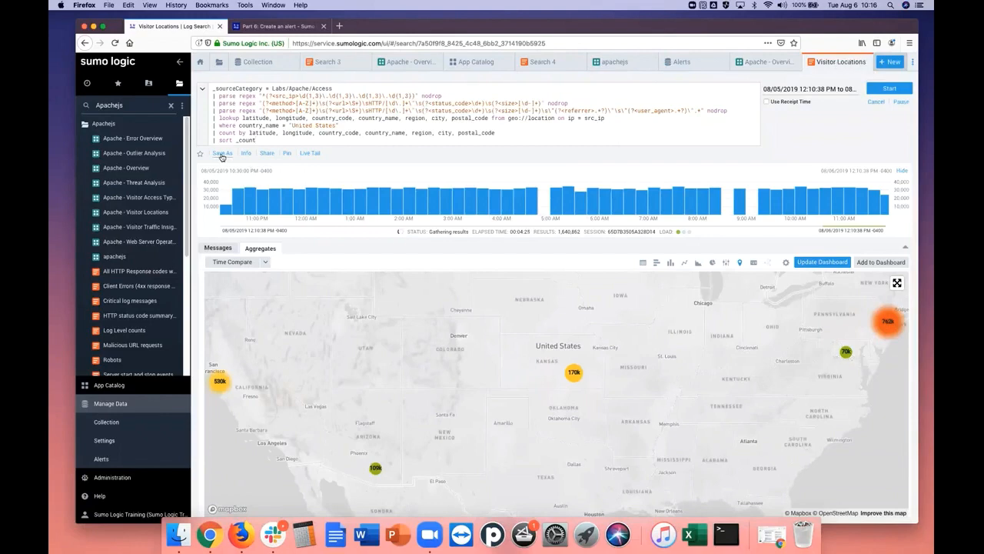
left_click(222, 153)
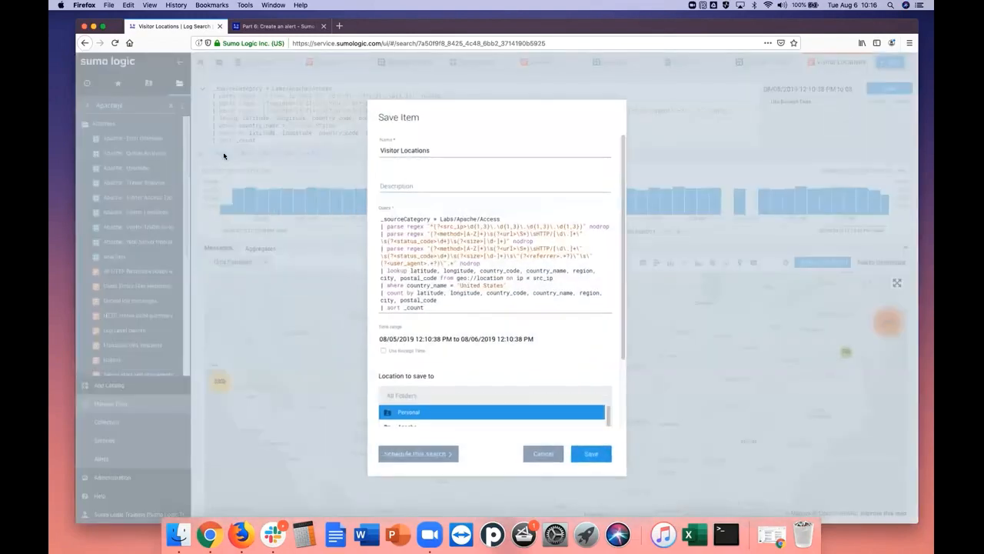
Read the Part 6 steps on scheduling the search and choosing its run frequency, and return to the Save Item dialog
left_click(283, 27)
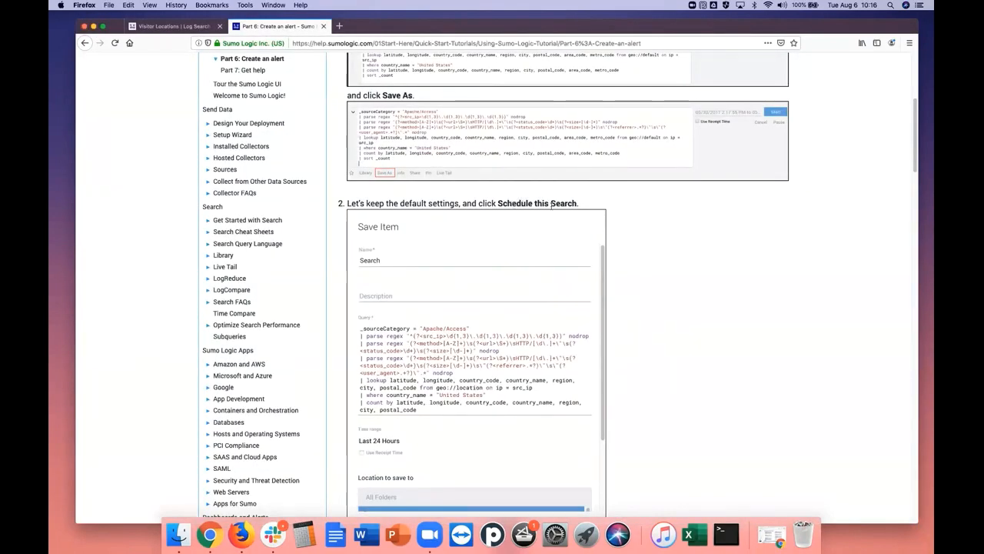
left_click_drag(915, 165, 914, 210)
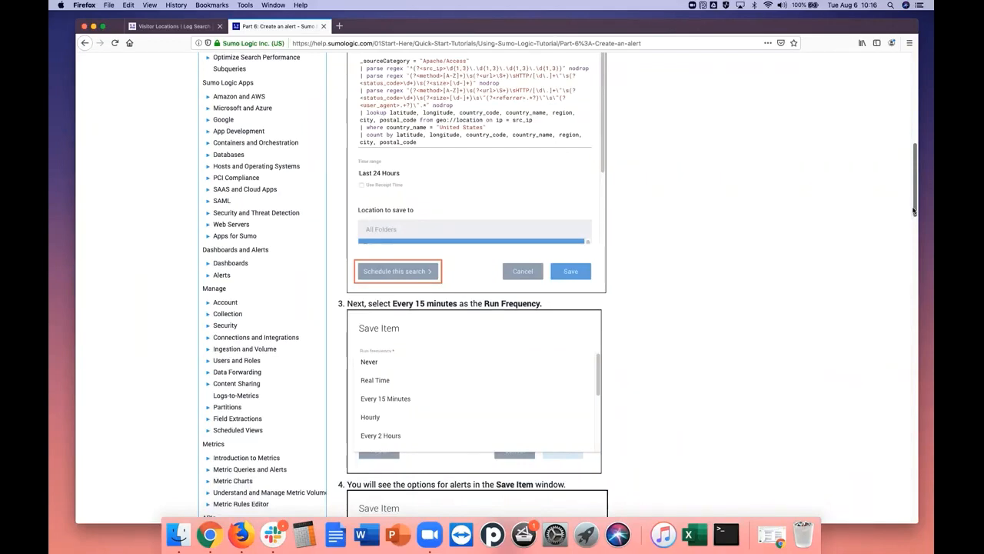
left_click_drag(916, 212, 911, 189)
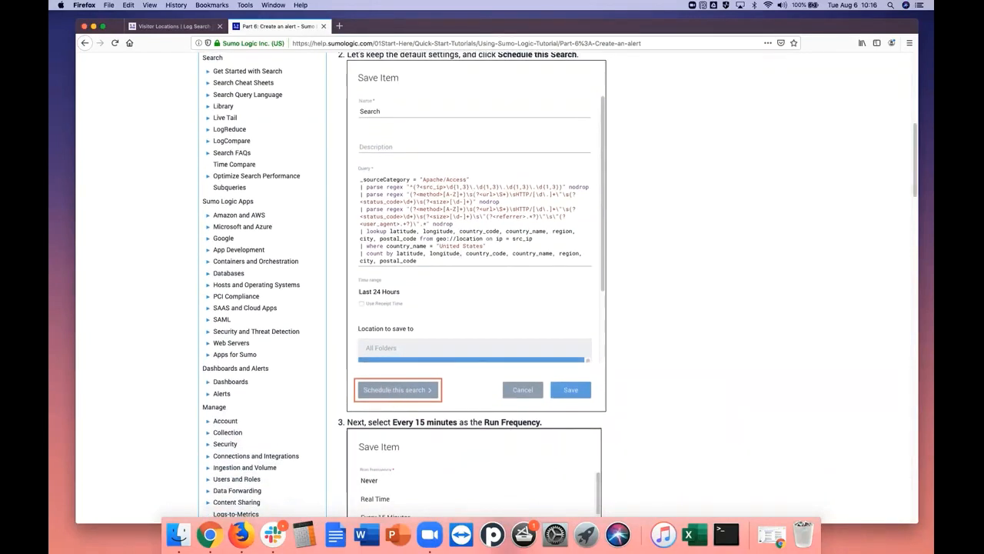
left_click(173, 26)
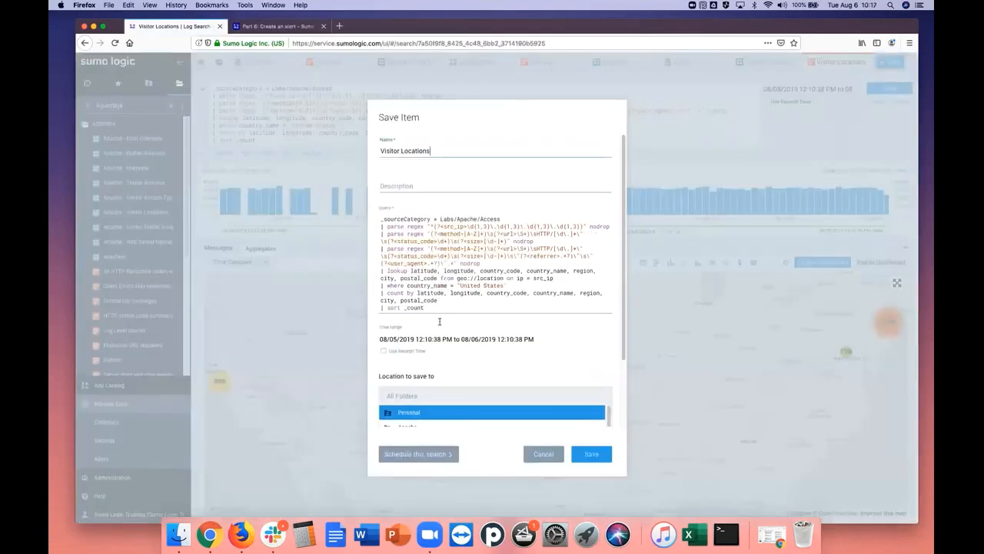
Open the scheduling options for the Visitor Locations search, and read tutorial steps 3 to 5 on the alert settings
left_click(415, 454)
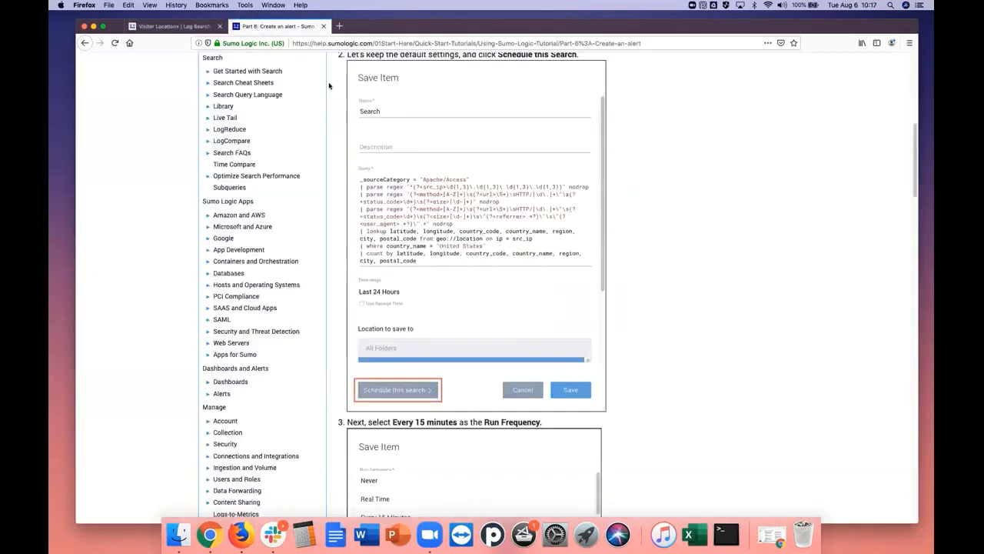
left_click(275, 26)
left_click_drag(915, 187, 915, 245)
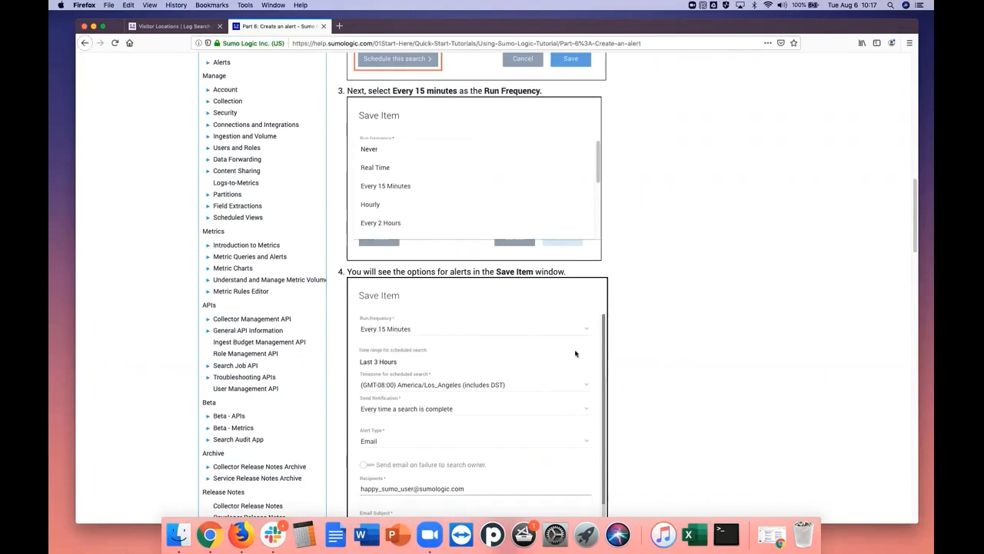
scroll(915, 247, "down", 5)
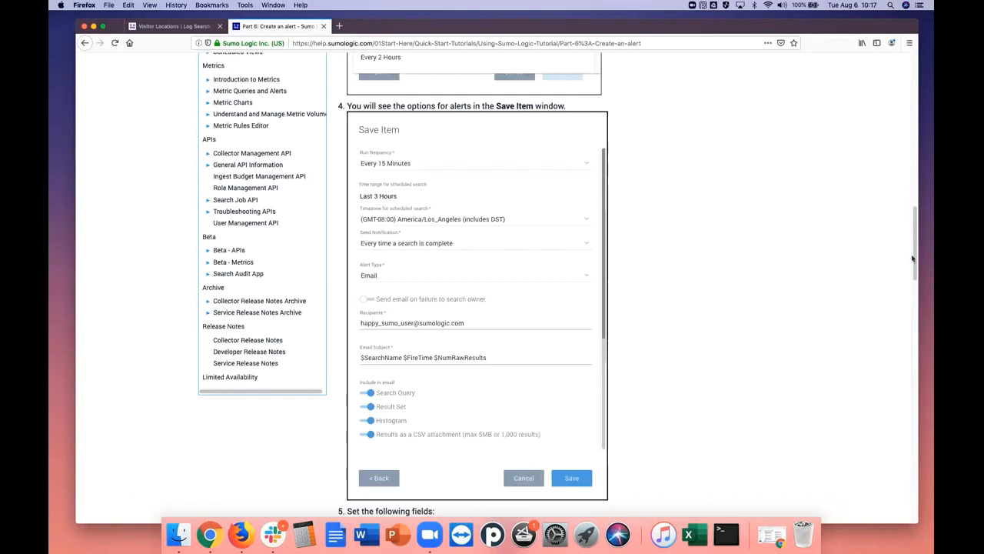
scroll(914, 258, "down", 3)
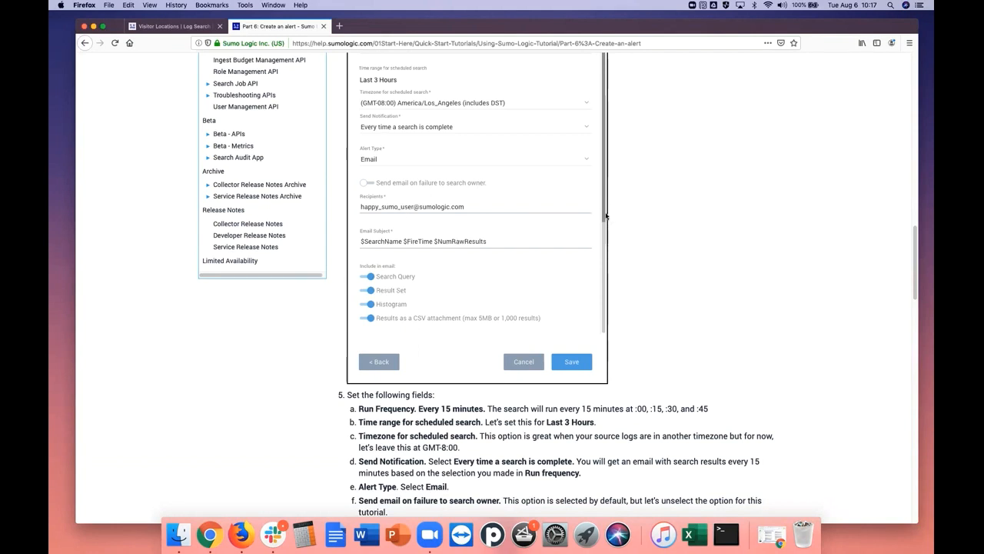
left_click_drag(921, 269, 918, 314)
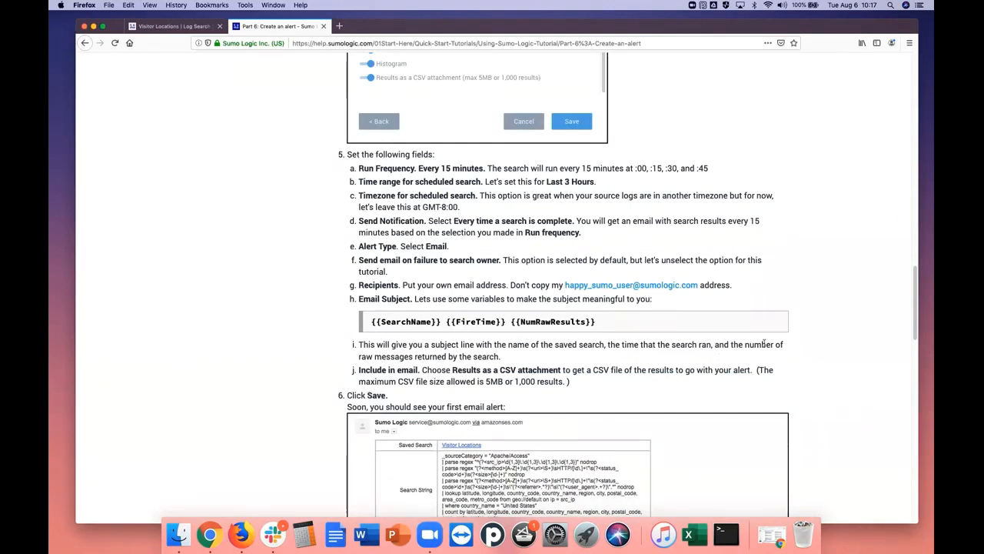
left_click_drag(916, 327, 908, 193)
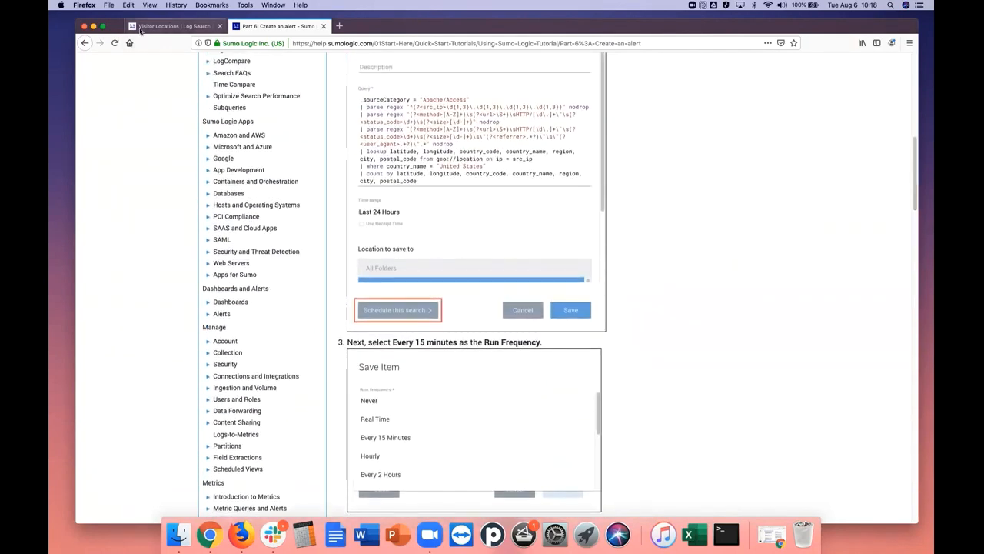
Return to the Save Item dialog and schedule the search to run Every 15 Minutes over the Last 15 Minutes
left_click(171, 26)
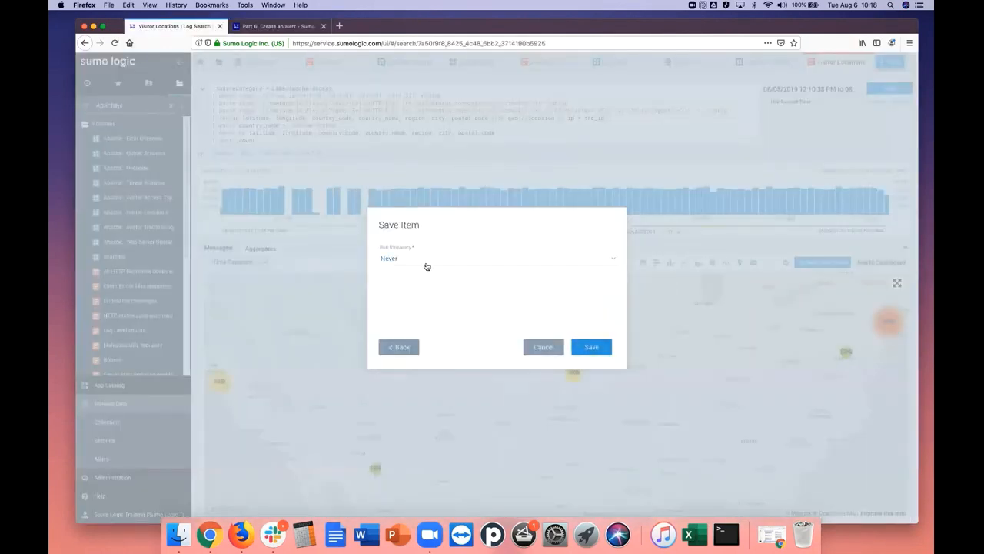
left_click(612, 260)
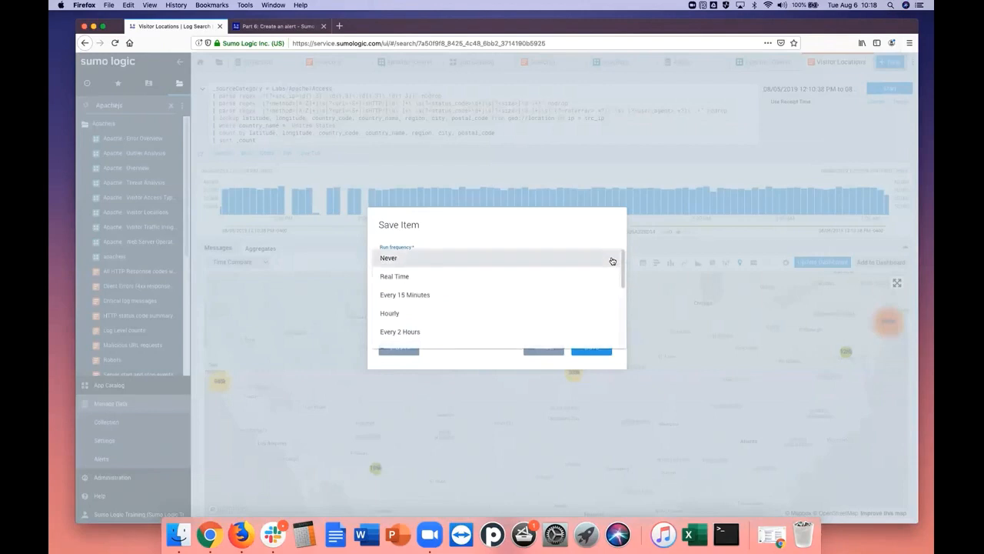
left_click(523, 300)
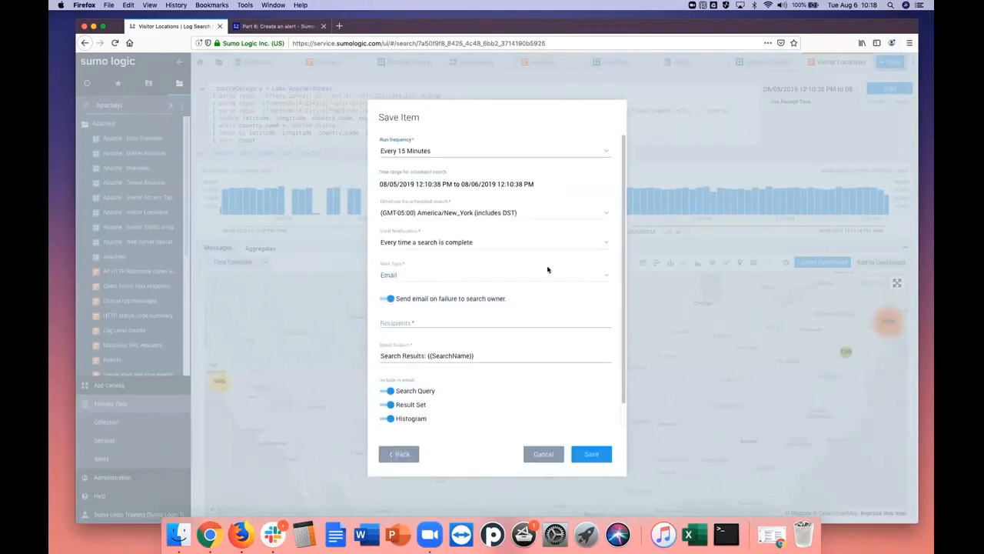
left_click(395, 185)
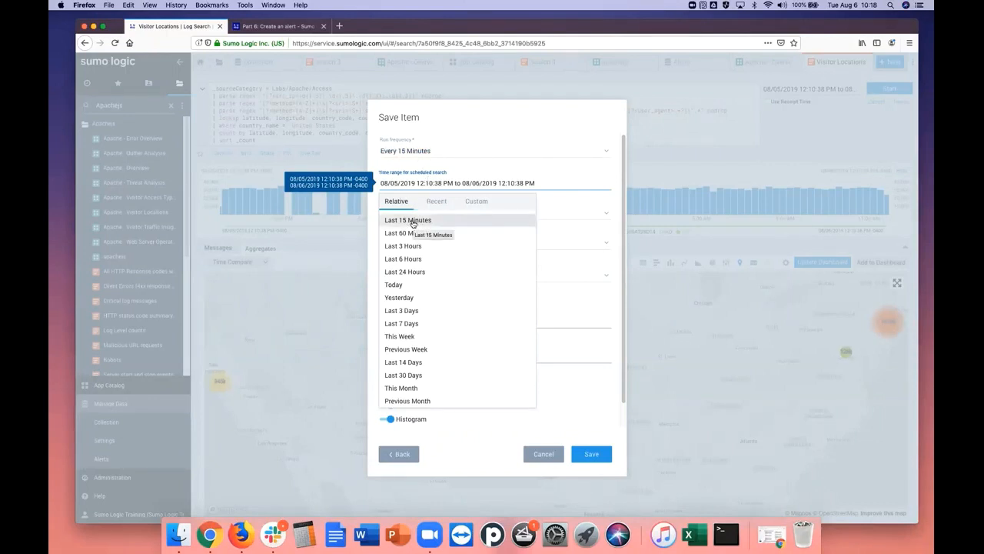
left_click(413, 221)
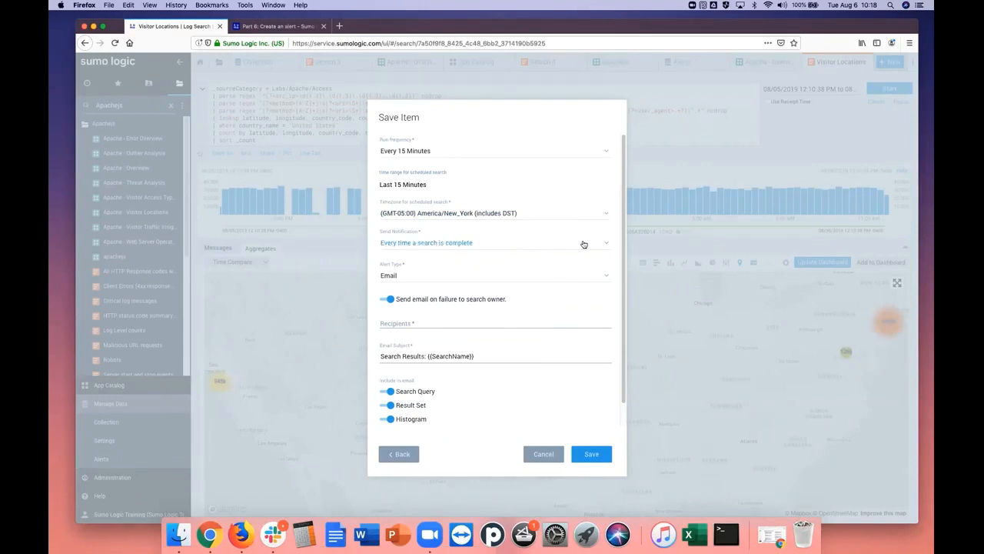
Send notifications every time a search is complete, use the Email alert type, and keep failure emails to the search owner enabled
left_click(608, 247)
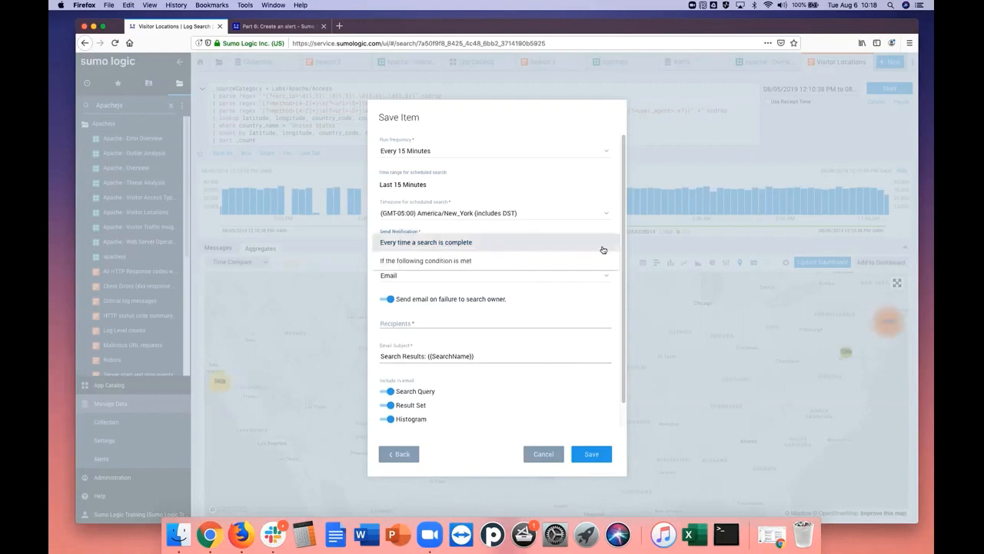
left_click(470, 246)
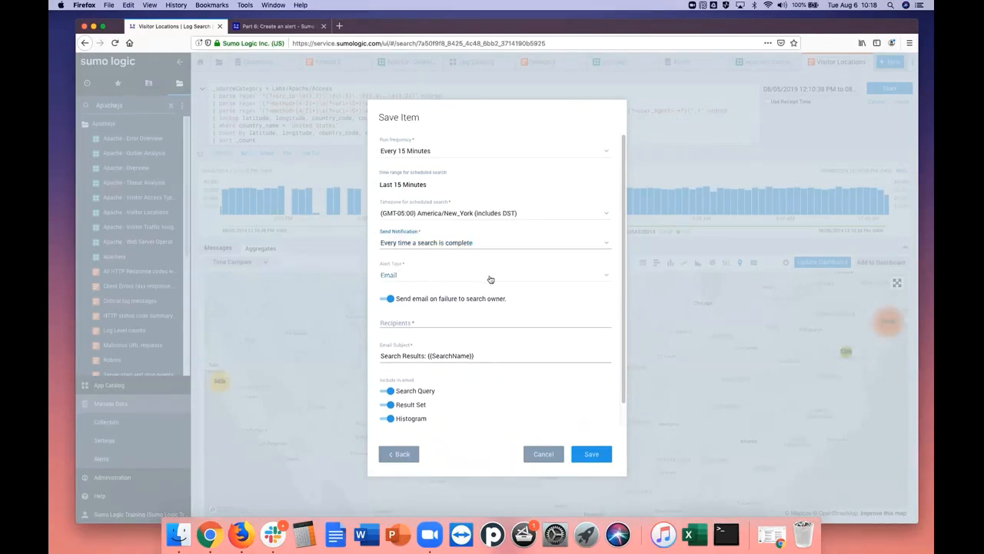
left_click(605, 277)
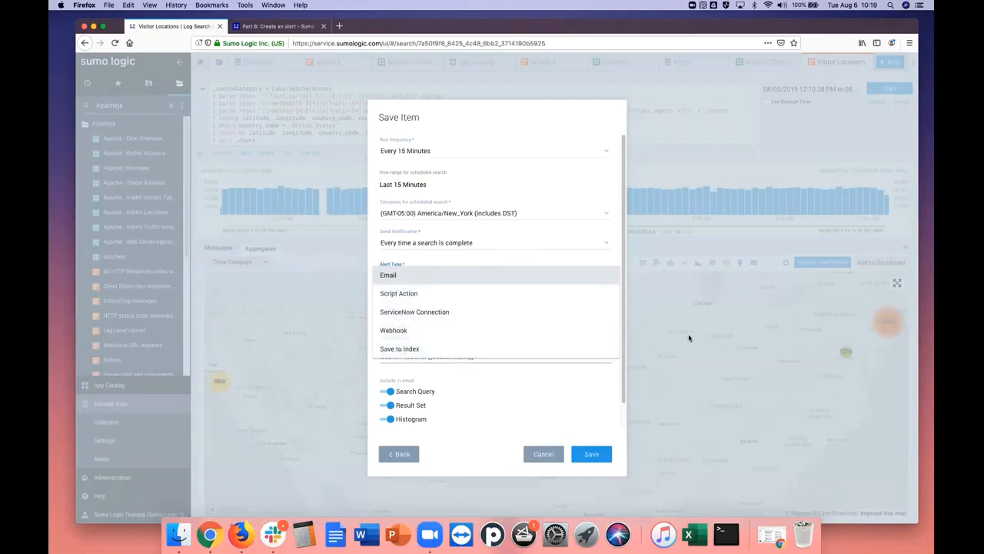
left_click(396, 275)
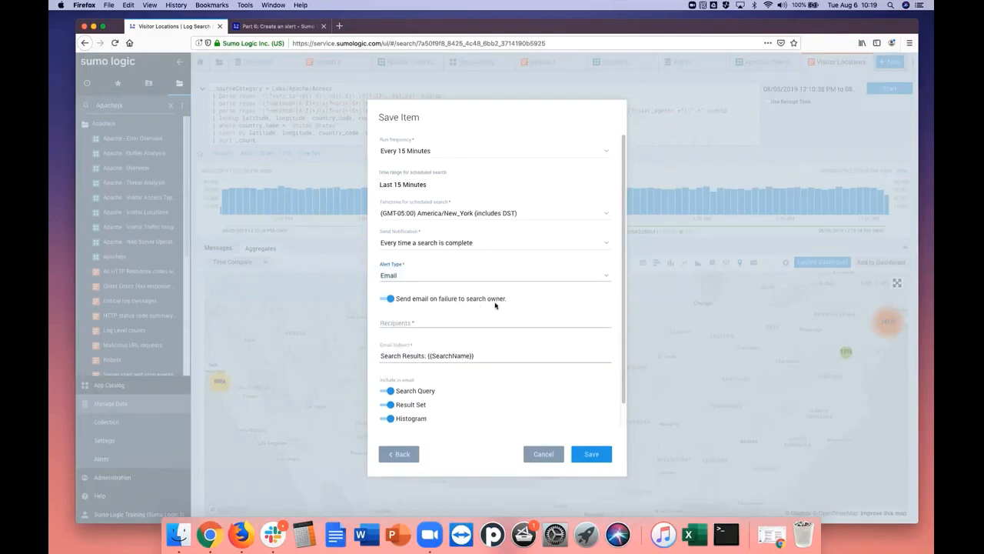
left_click(388, 299)
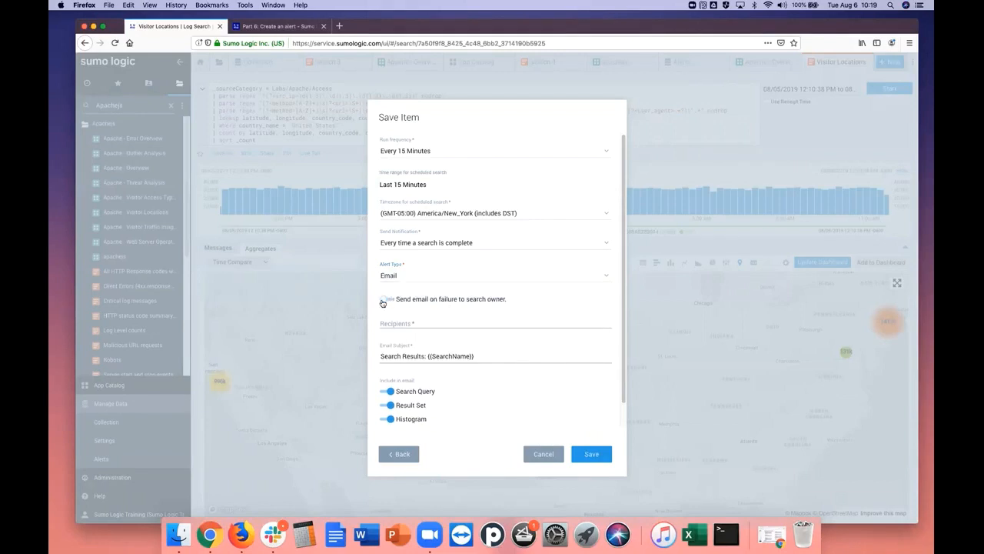
left_click(384, 302)
Enter the recipient's email address for the alert, review the email subject and included content, and cancel the Save Item dialog
scroll(619, 374, "down", 1)
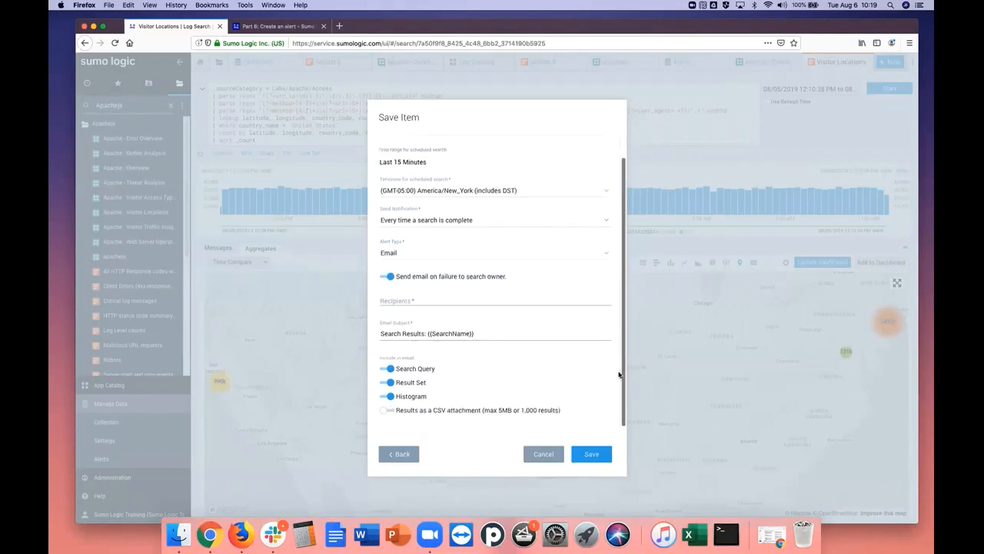
left_click(404, 301)
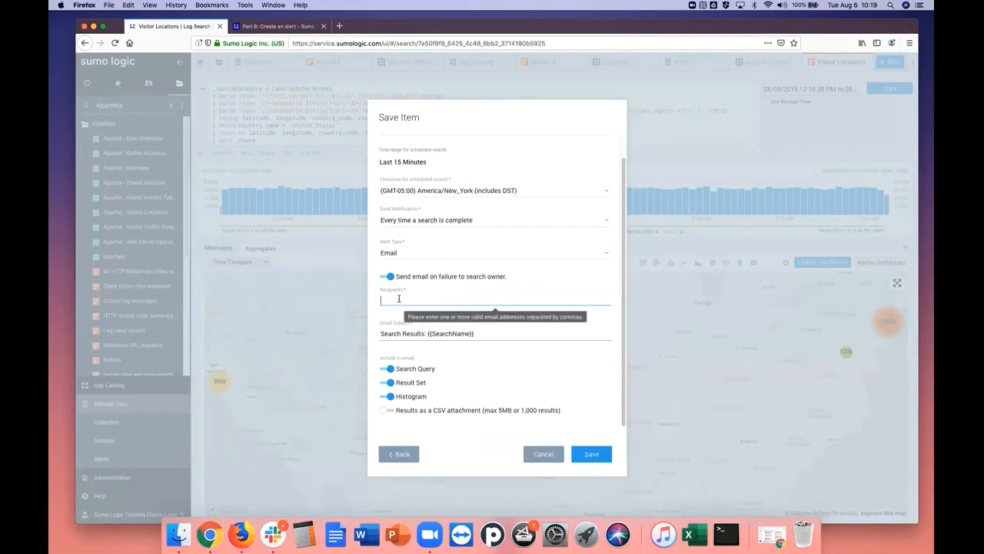
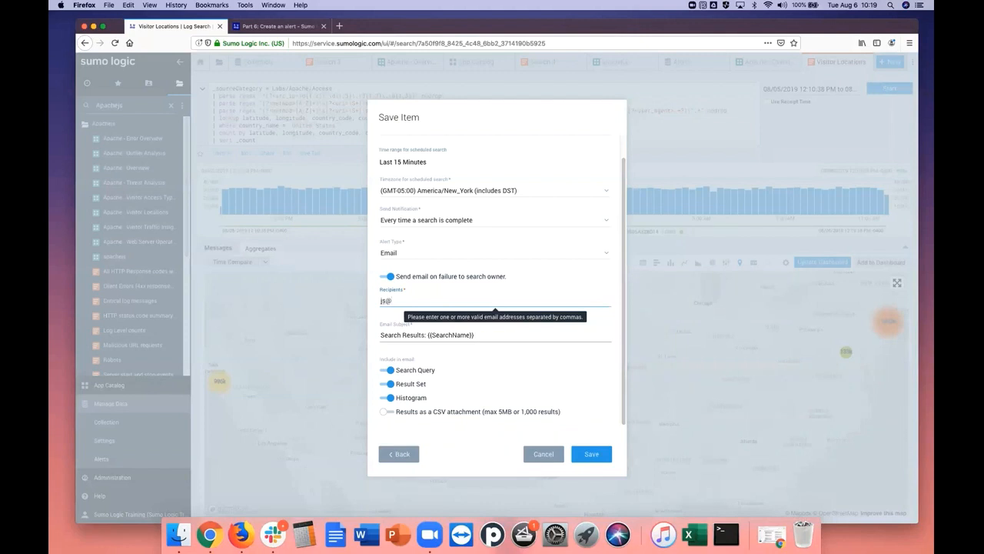
key("Tab")
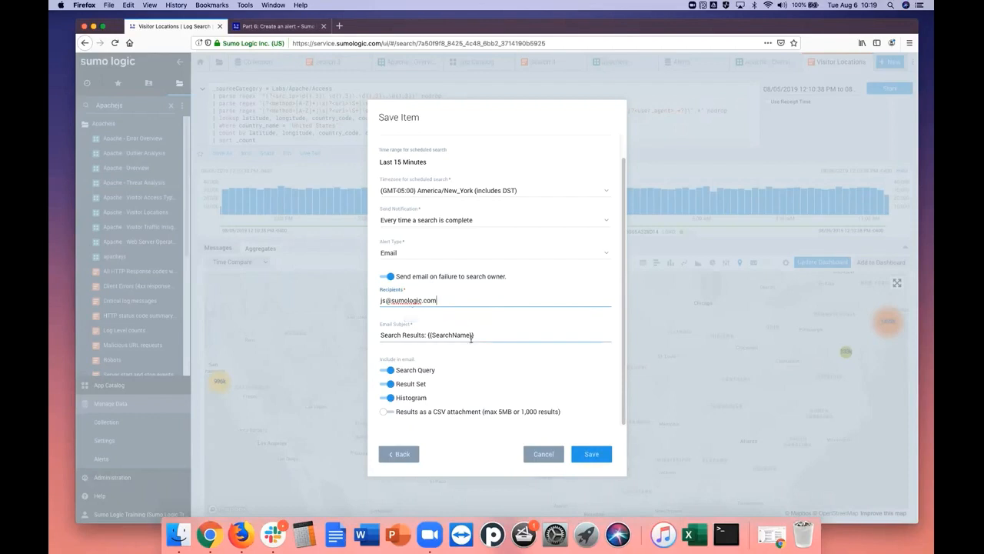
left_click_drag(624, 284, 623, 285)
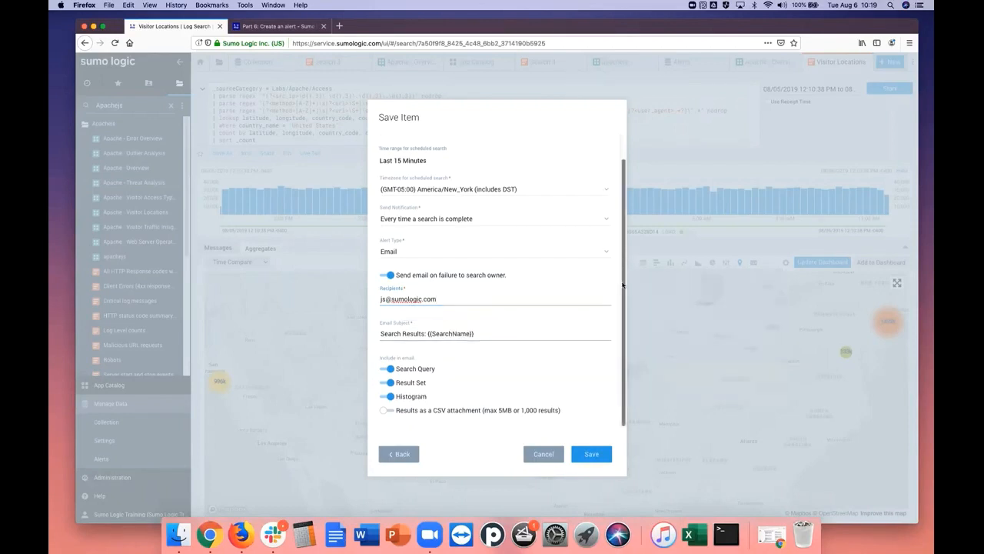
left_click(428, 333)
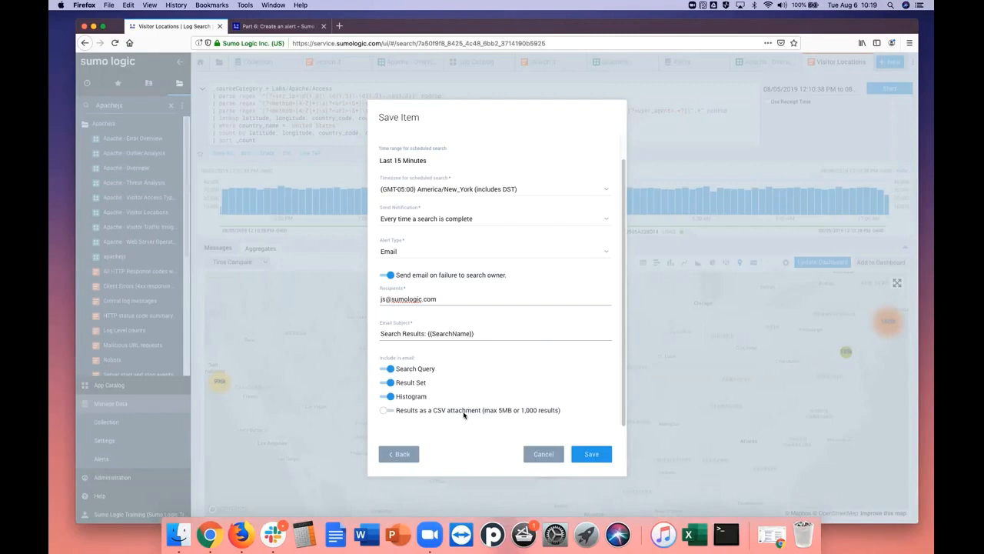
left_click(543, 455)
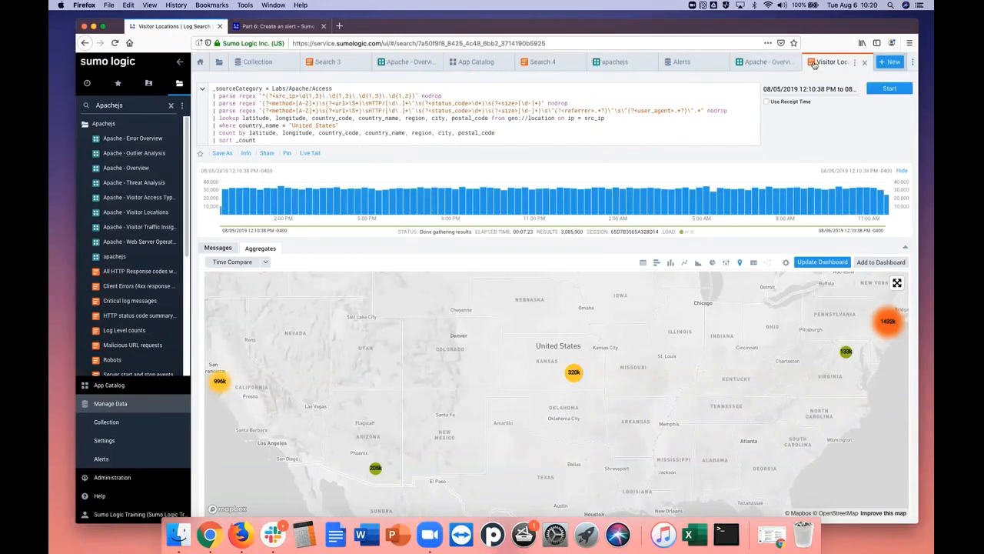
Read the rest of tutorial Part 6 on the alert fields, the sample email and CSV results, and turning the alert off
key("ctrl+Tab")
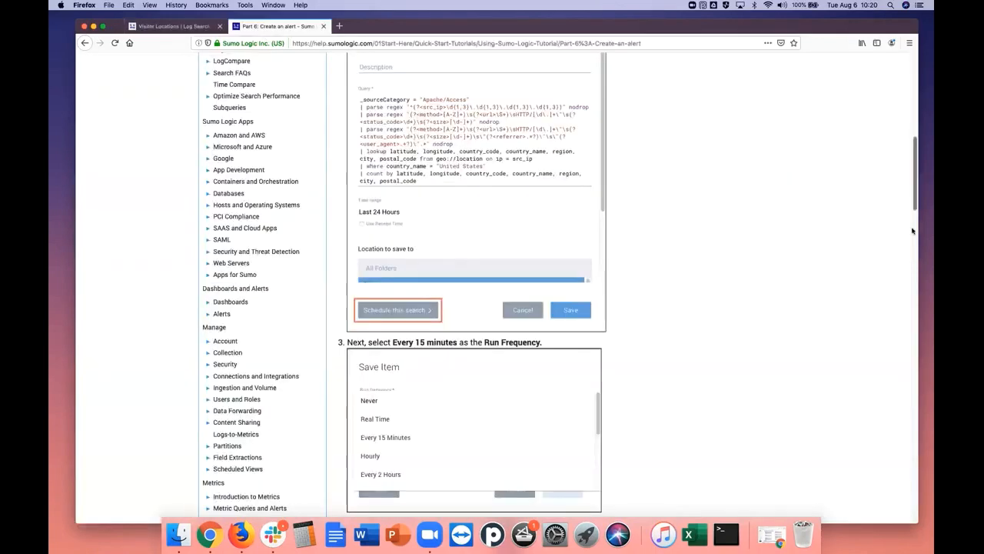
scroll(904, 269, "down", 15)
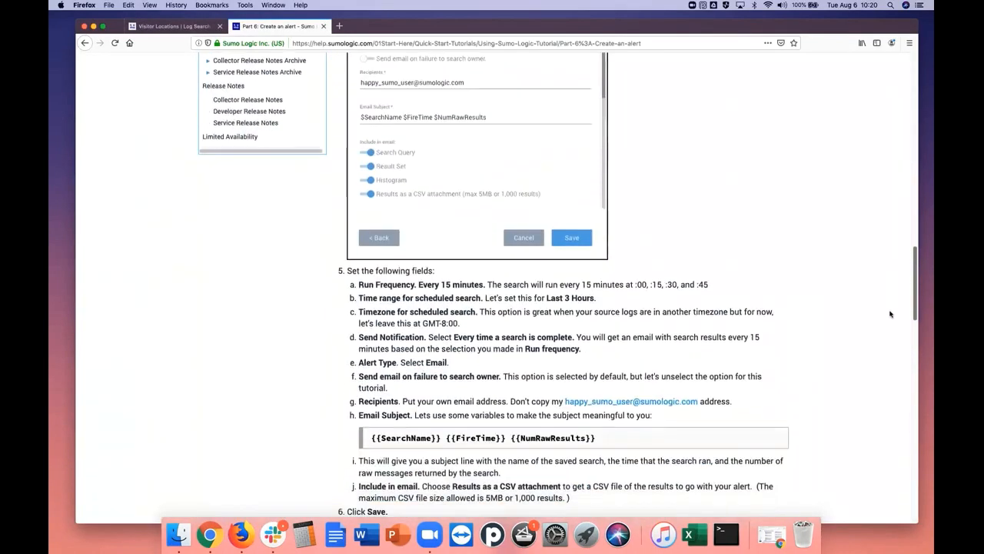
scroll(889, 323, "down", 5)
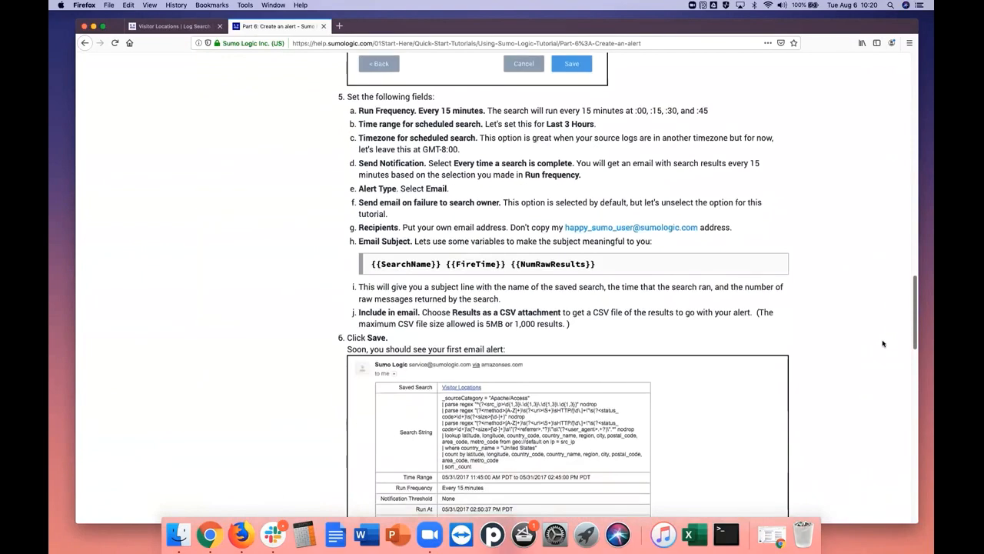
scroll(883, 343, "down", 10)
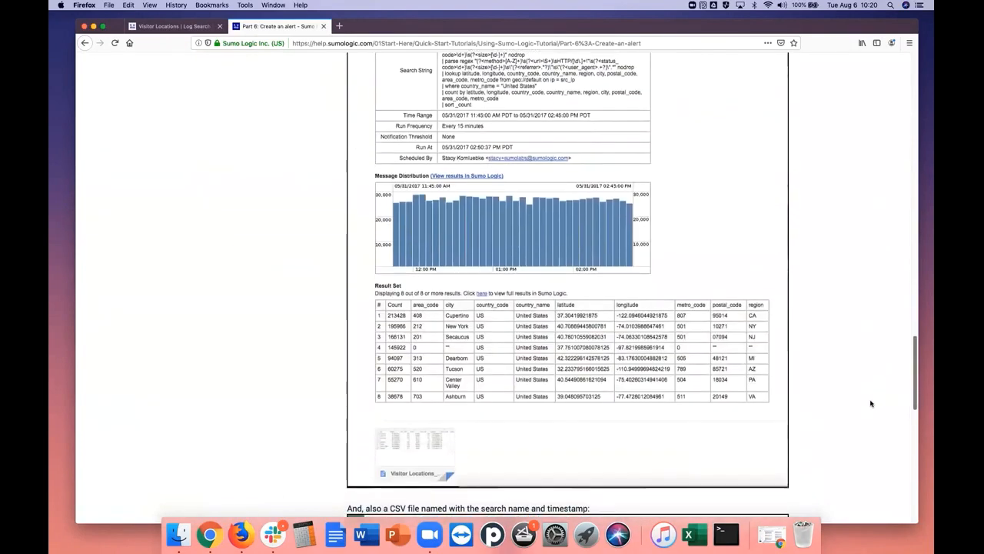
scroll(872, 404, "down", 10)
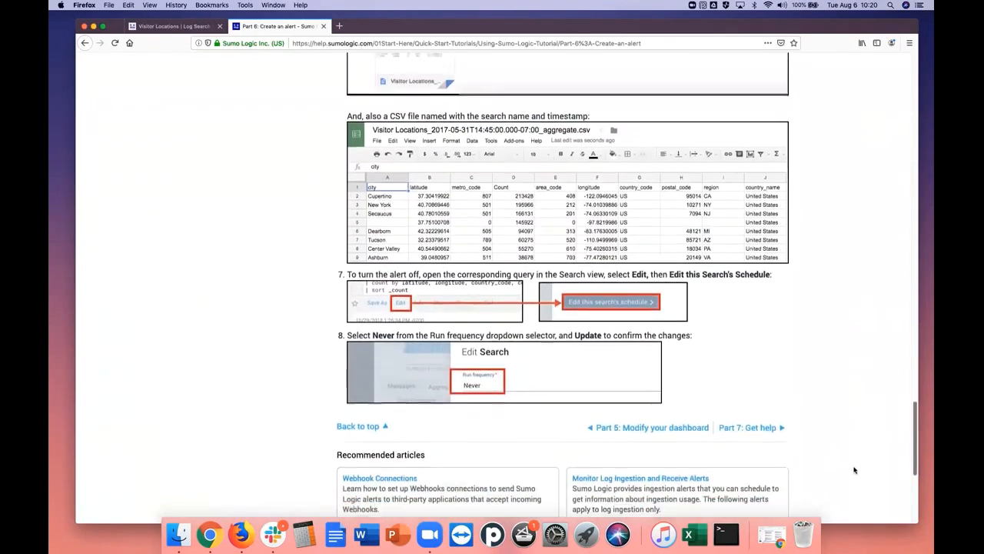
scroll(854, 470, "down", 2)
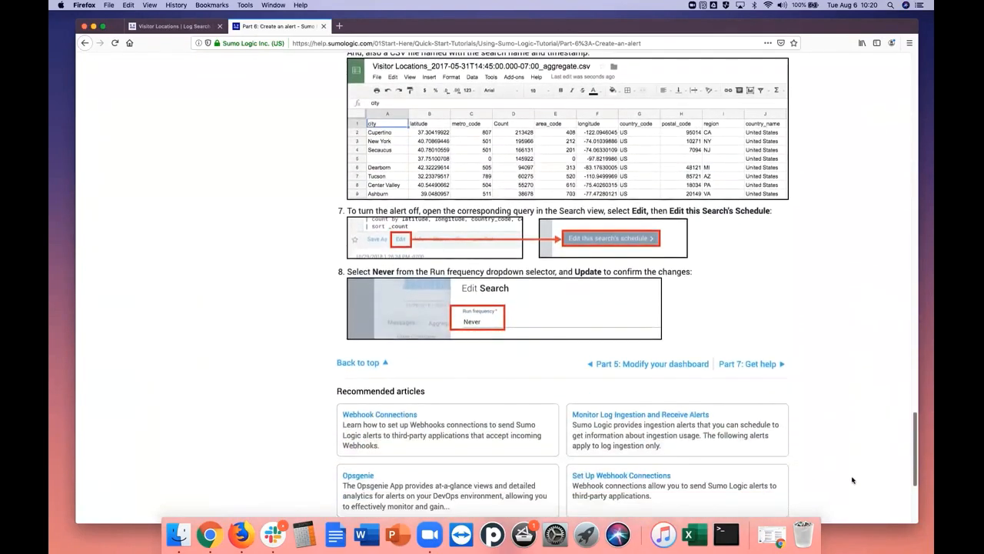
Open Part 7: Get help in the tutorial and read through its support resources to the end of the page
left_click(750, 366)
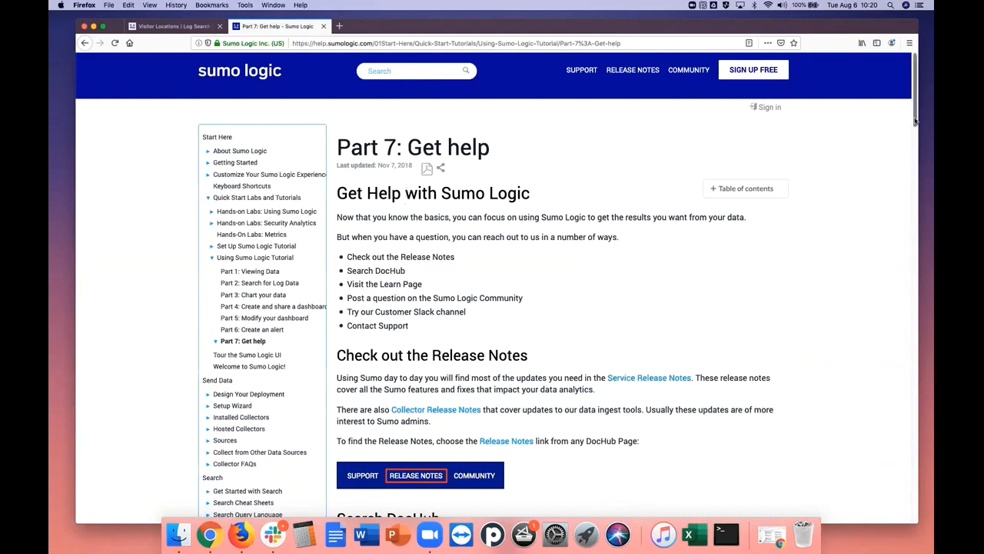
left_click_drag(915, 119, 915, 129)
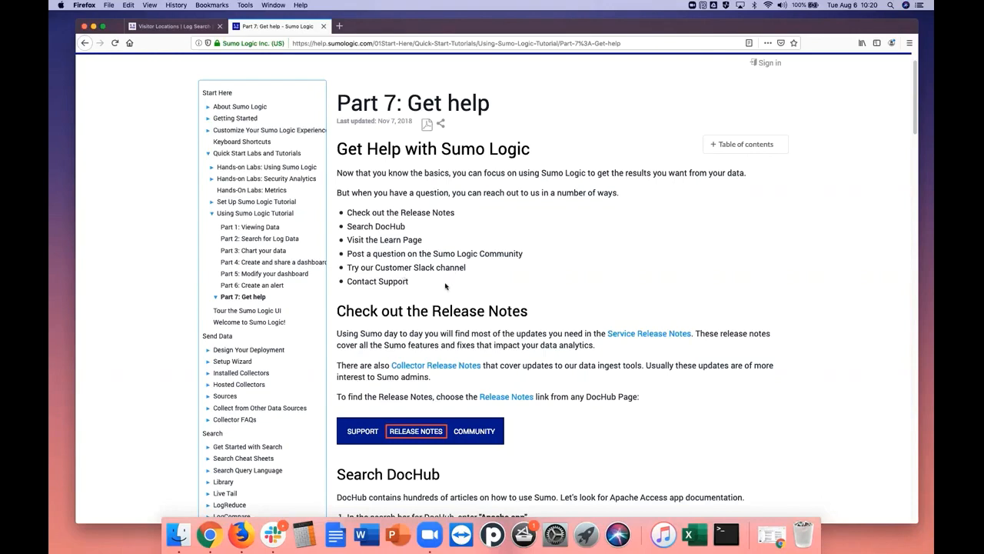
left_click_drag(914, 133, 847, 486)
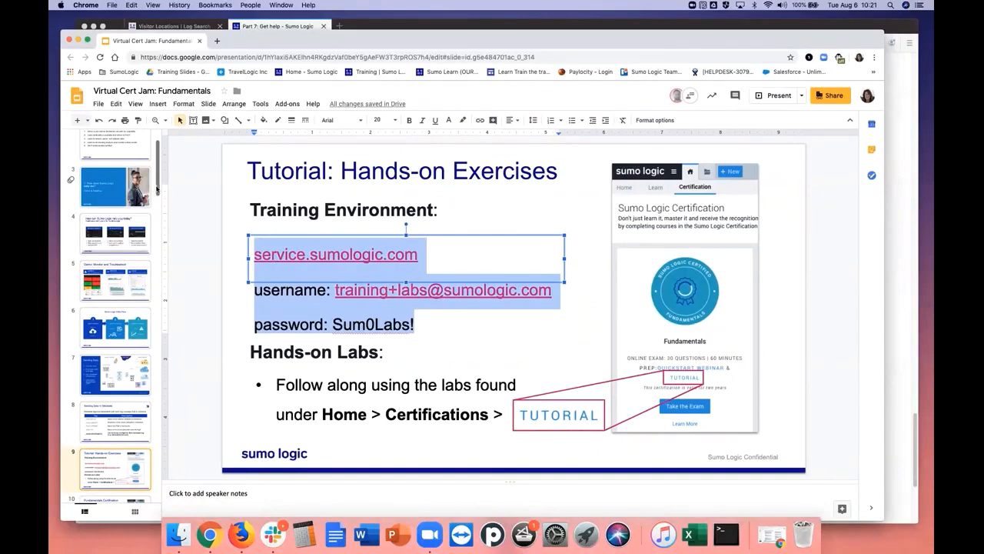
Show the Fundamentals Certification slide in the Virtual Cert Jam: Fundamentals presentation in Google Slides and review the exam details
scroll(151, 200, "down", 5)
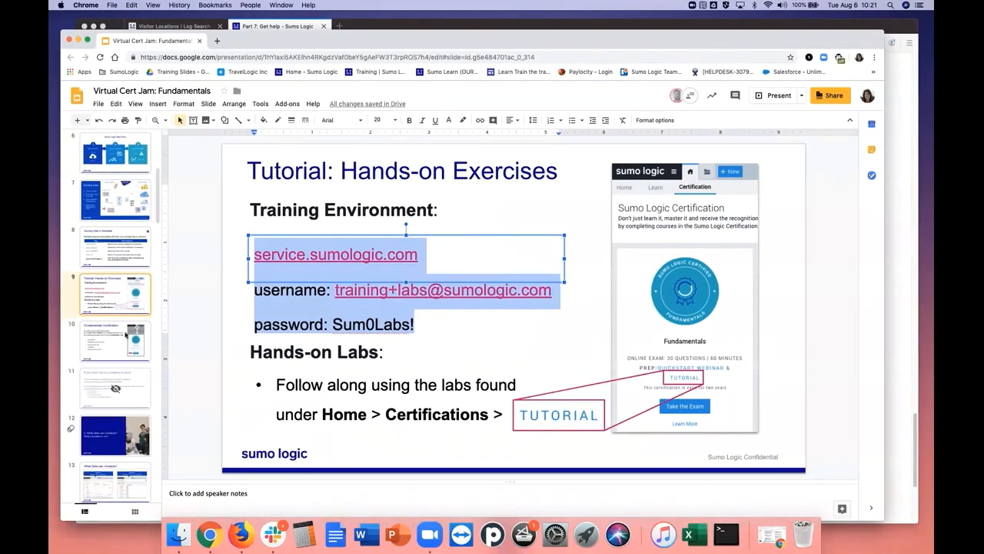
left_click(114, 352)
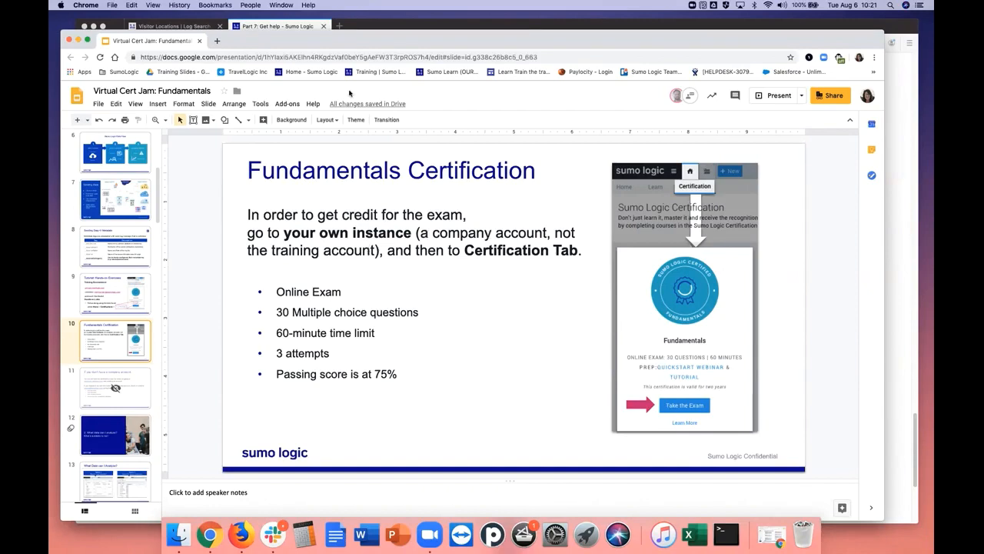
left_click(426, 26)
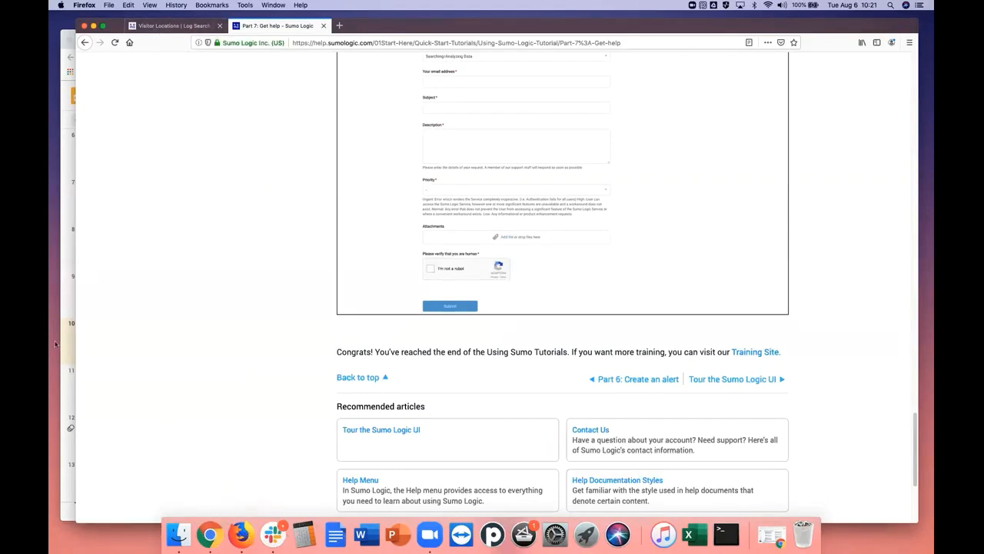
left_click(68, 50)
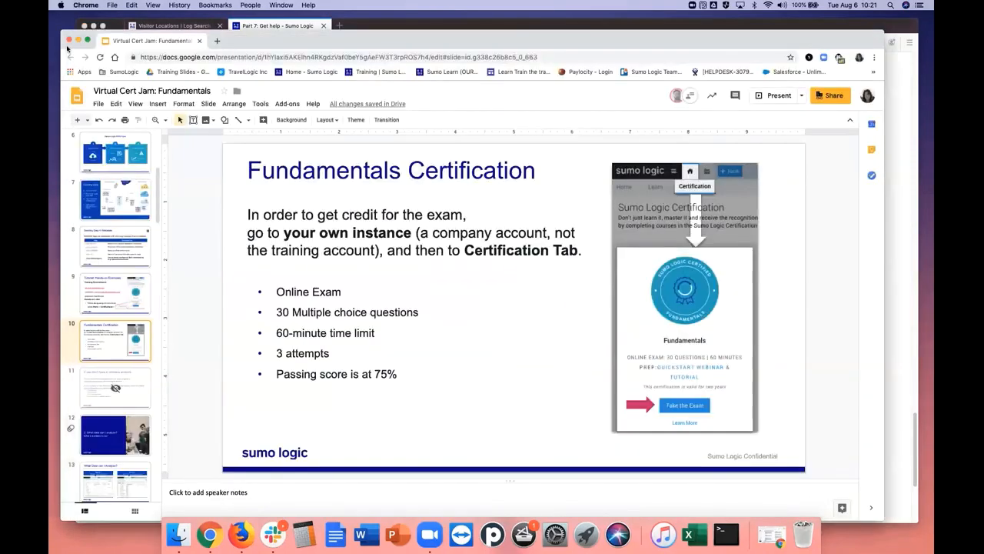